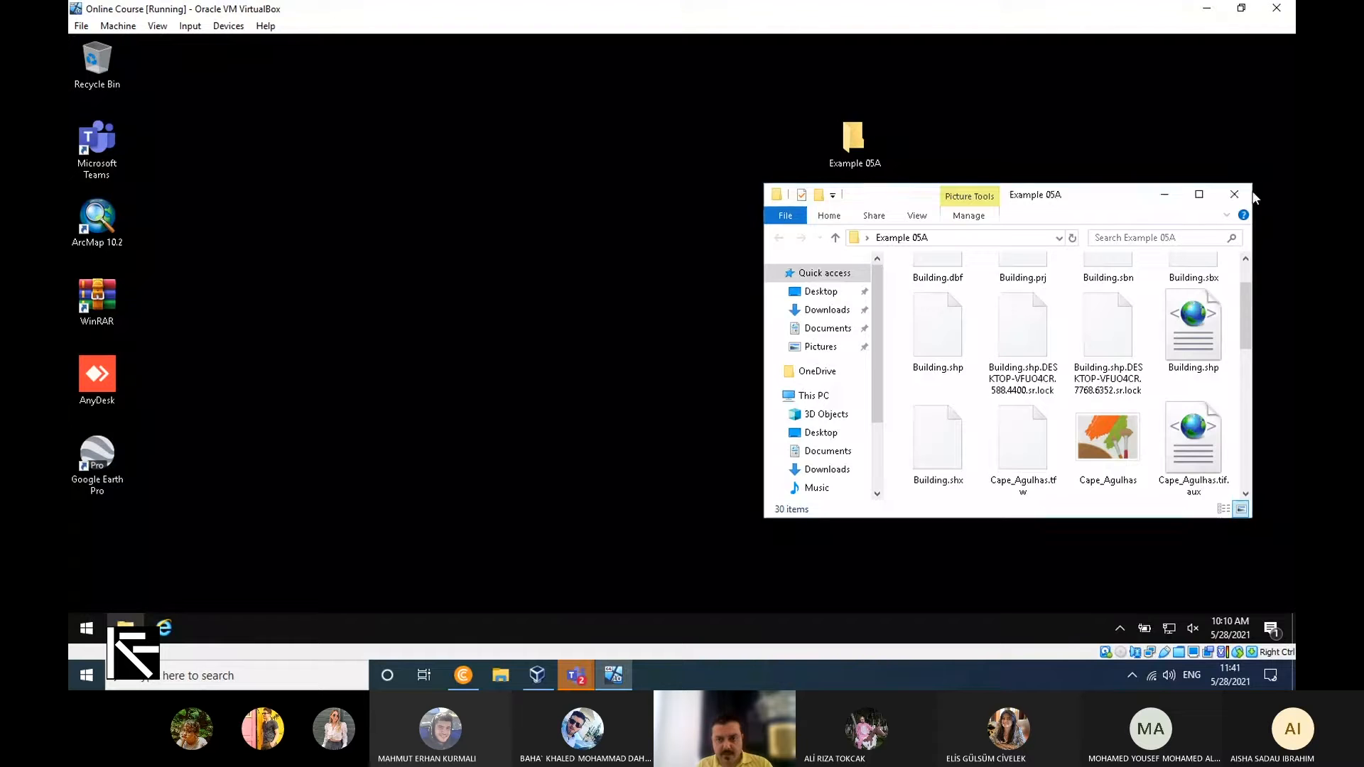
Close the Example 05A folder and open the ARCH 383 course page on the university staff site in Internet Explorer.
{"action": "left_click", "coordinate": [1234, 194]}
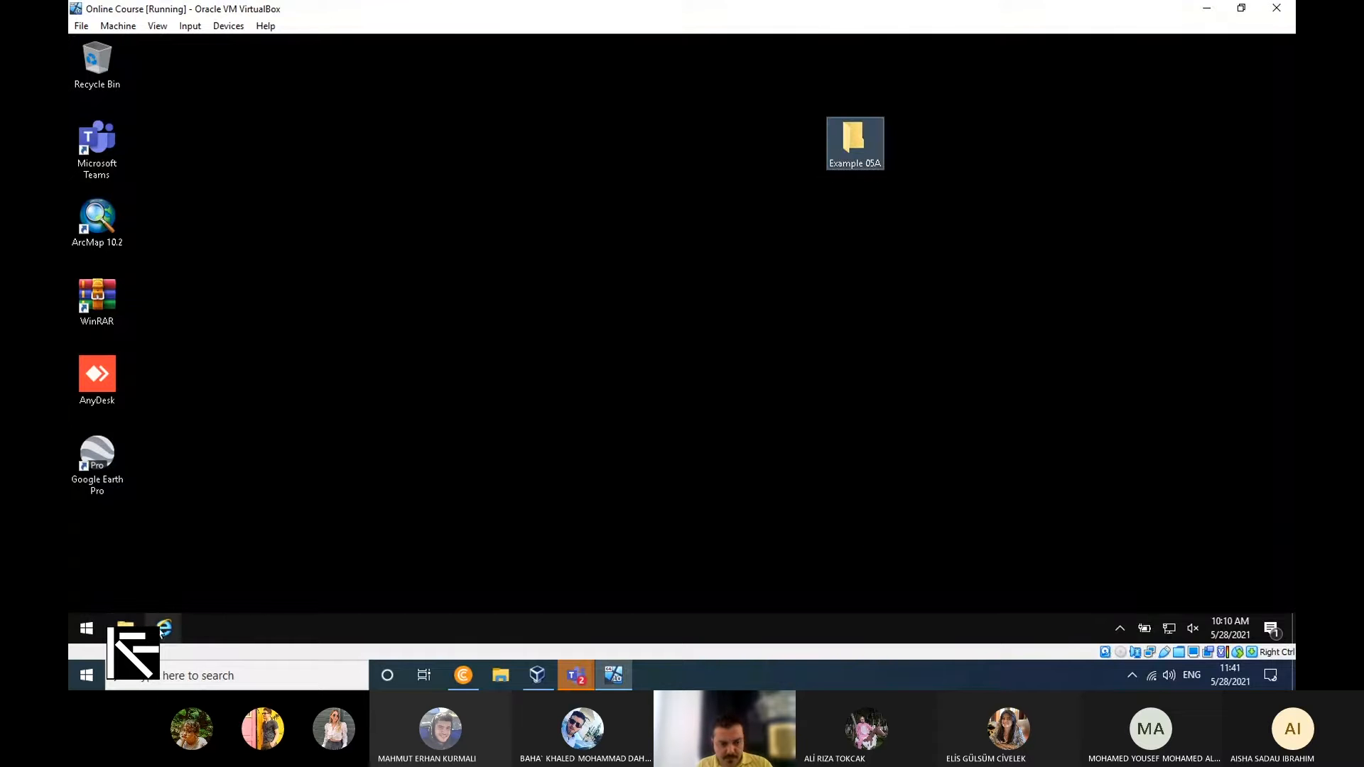
{"action": "left_click", "coordinate": [164, 631]}
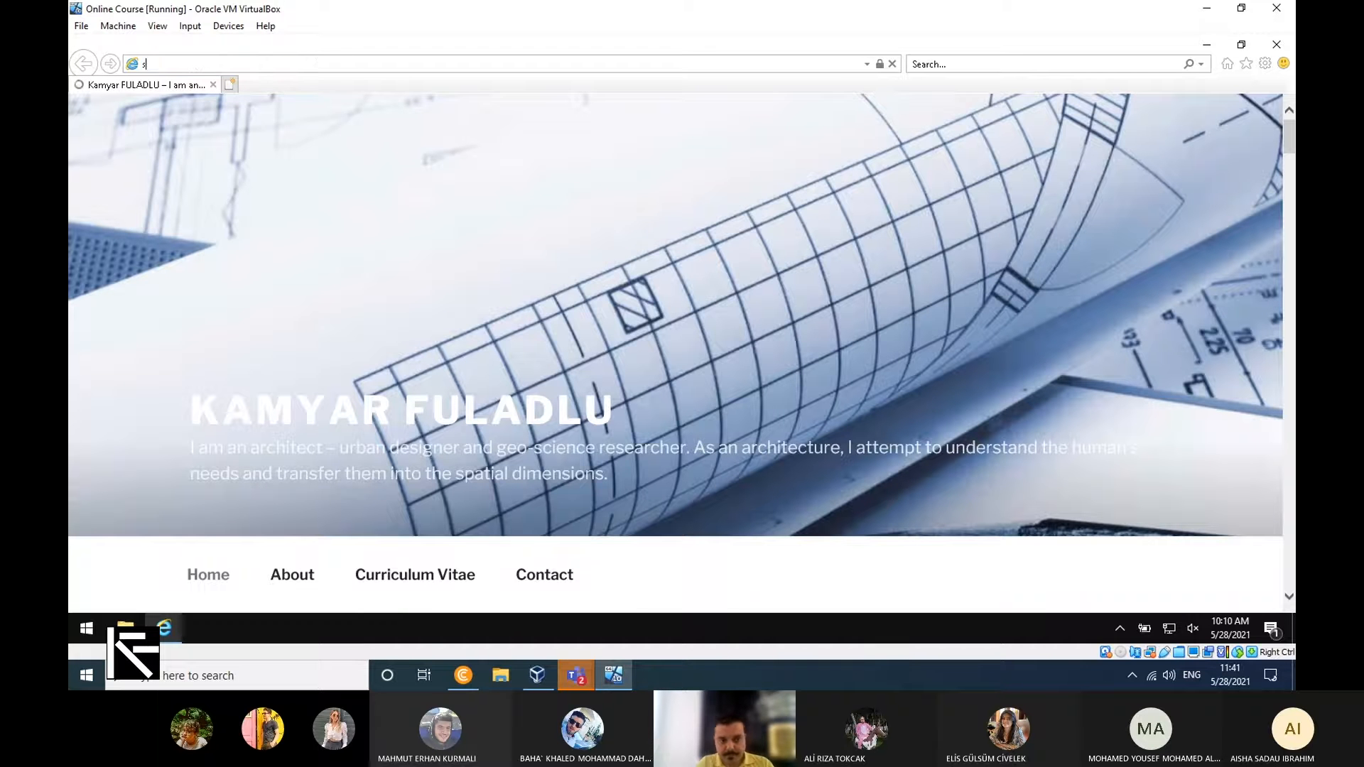
{"action": "type", "text": "staff.emu.edu.tr/"}
{"action": "key", "text": "Down"}
{"action": "key", "text": "Return"}
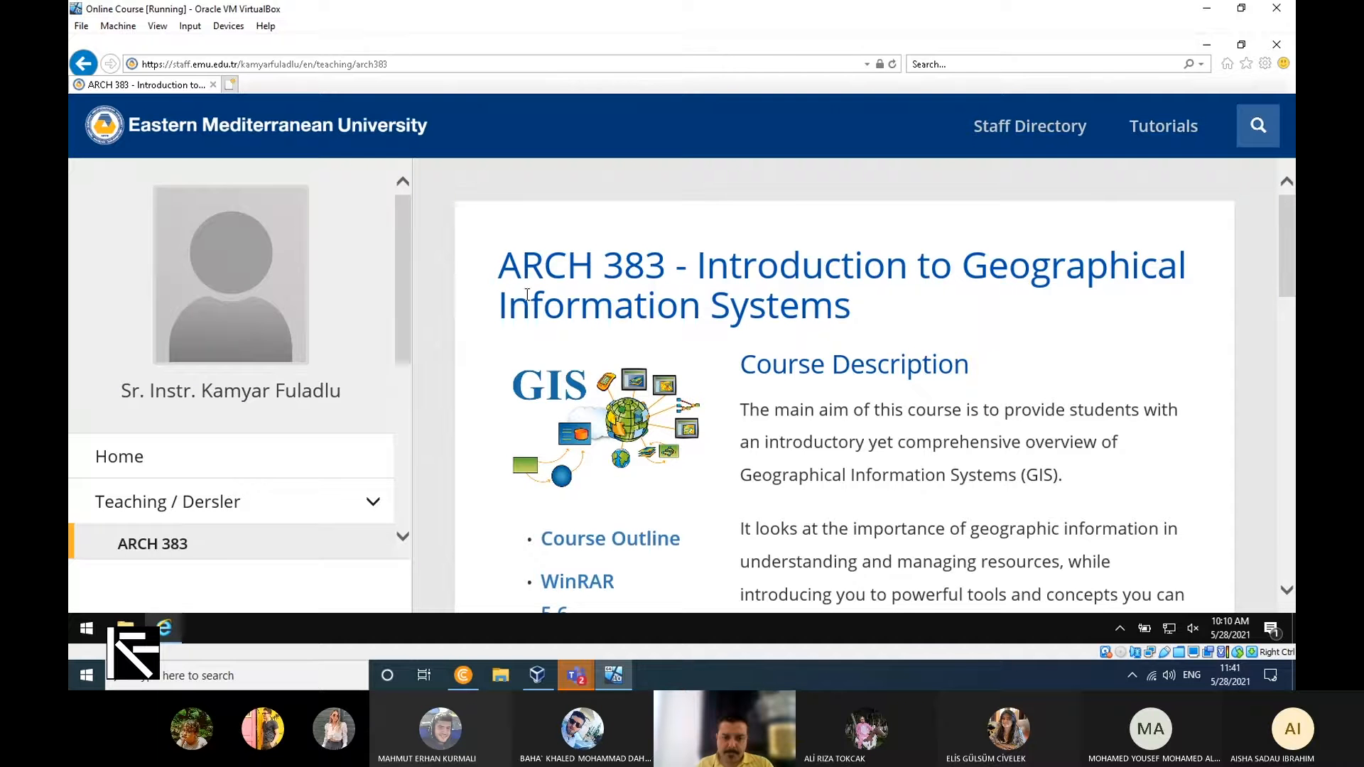
Download the Kyrenia CAD Example archive from the course page and save it.
{"action": "scroll", "coordinate": [527, 293], "scroll_direction": "down", "scroll_amount": 9}
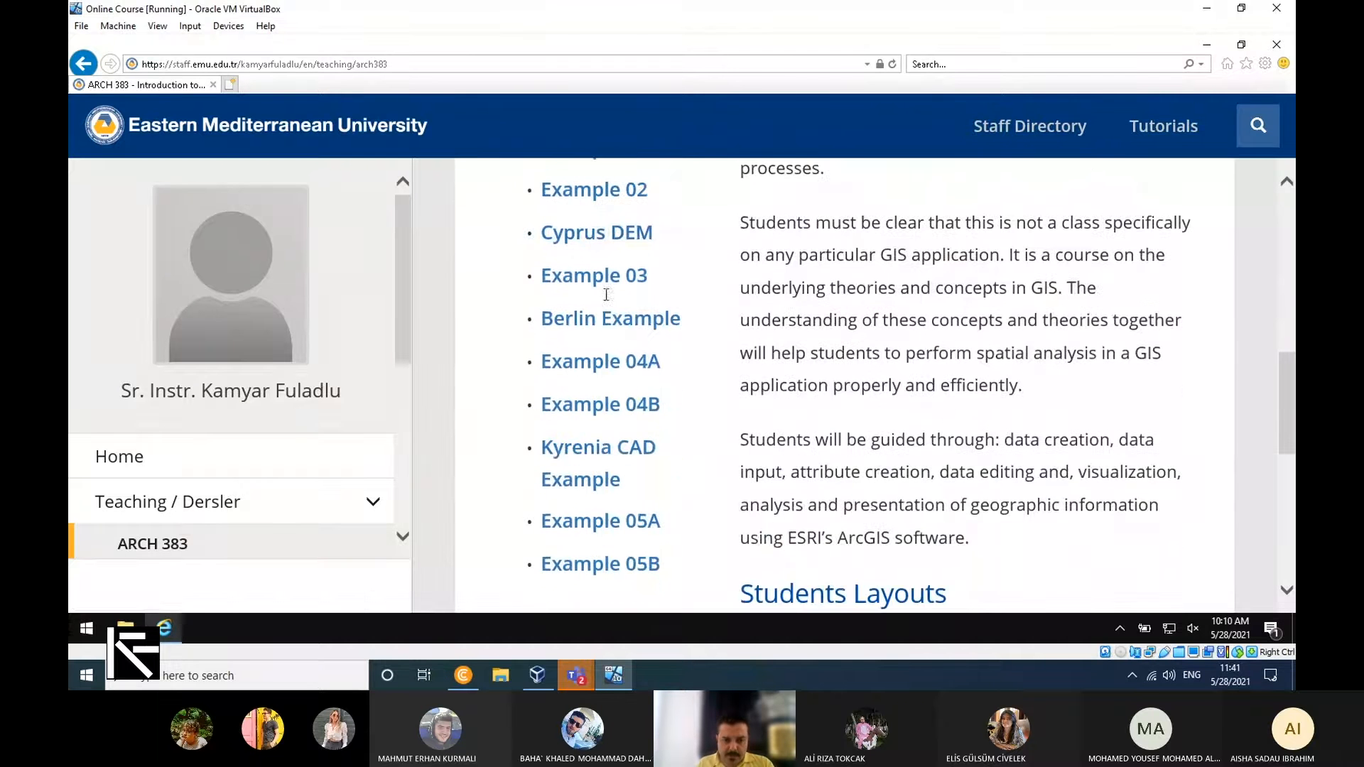
{"action": "left_click", "coordinate": [599, 453]}
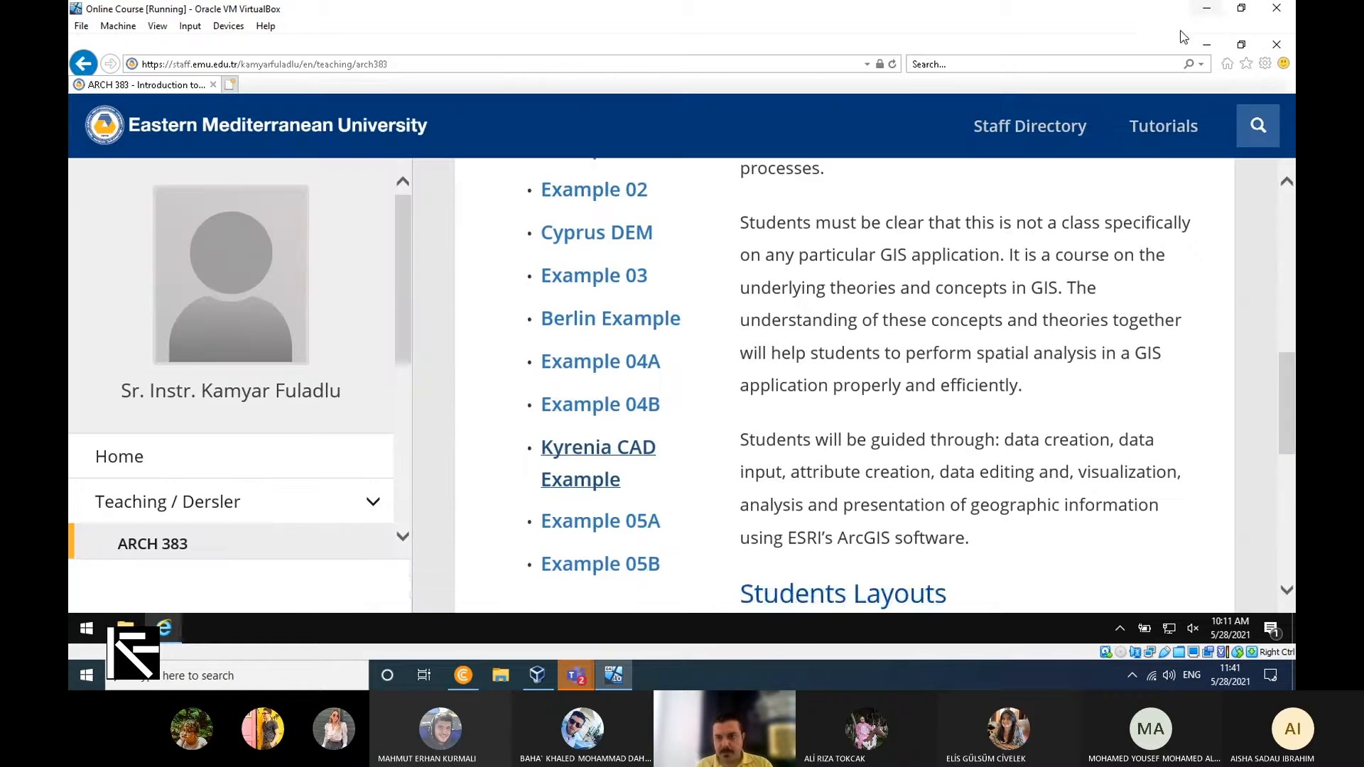
{"action": "left_click", "coordinate": [1207, 45]}
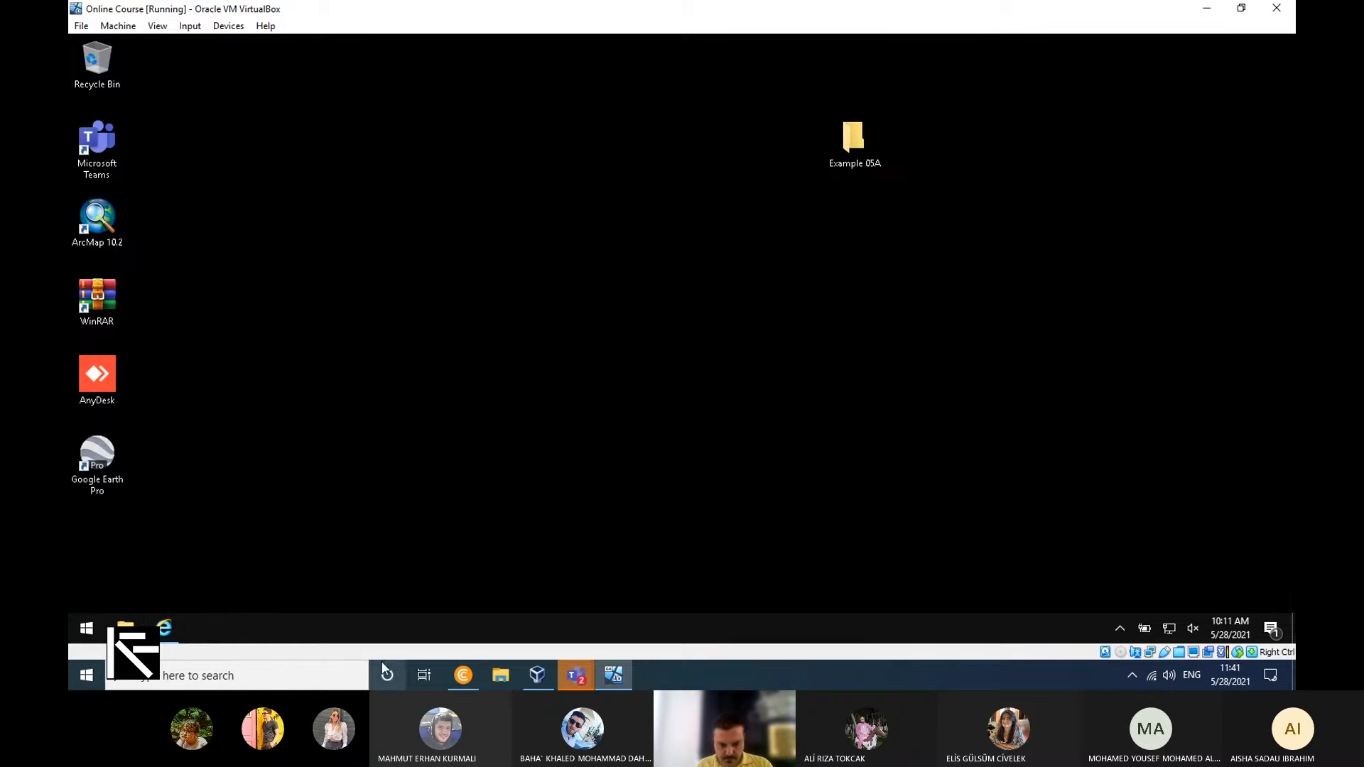
{"action": "left_click", "coordinate": [167, 628]}
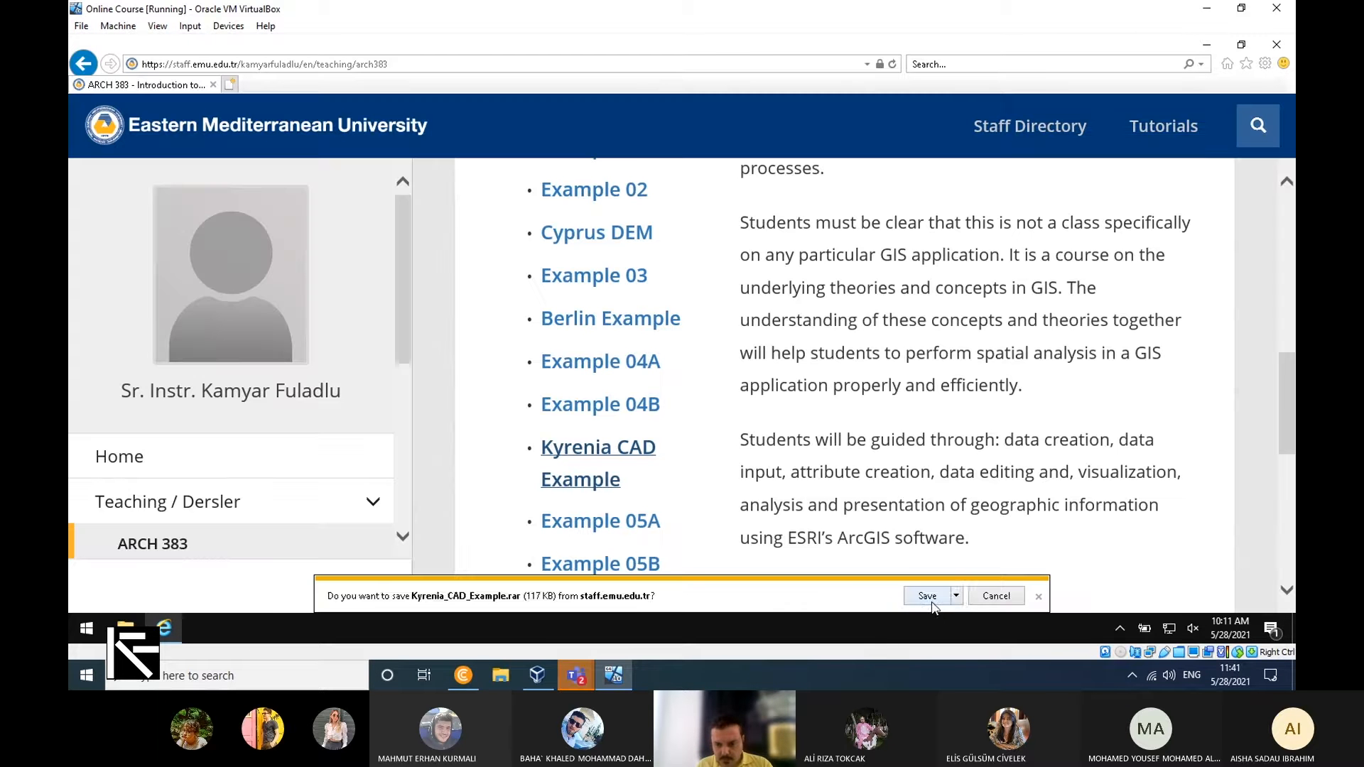
{"action": "left_click", "coordinate": [926, 598]}
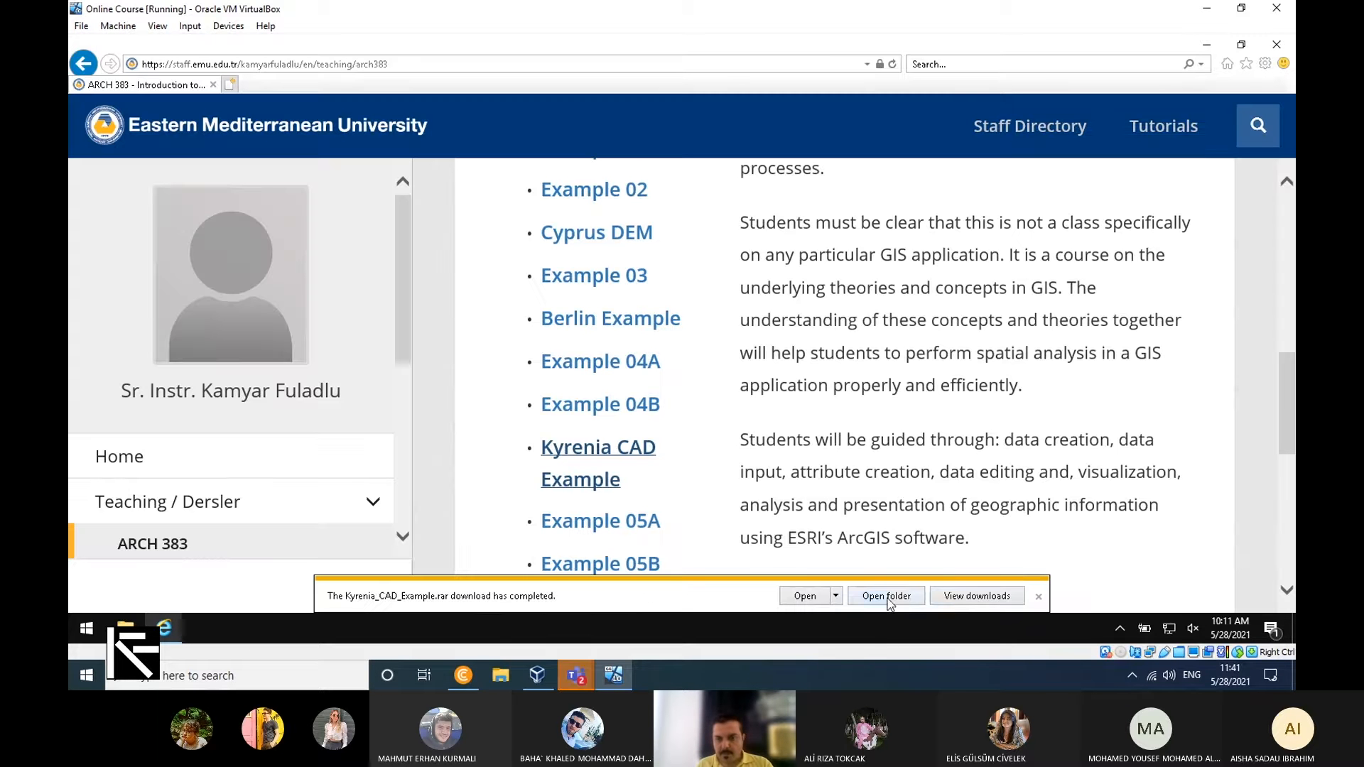
Place the downloaded Kyrenia_CAD_Example archive from the Downloads folder on the desktop, leaving the desktop clear of windows.
{"action": "left_click", "coordinate": [887, 597]}
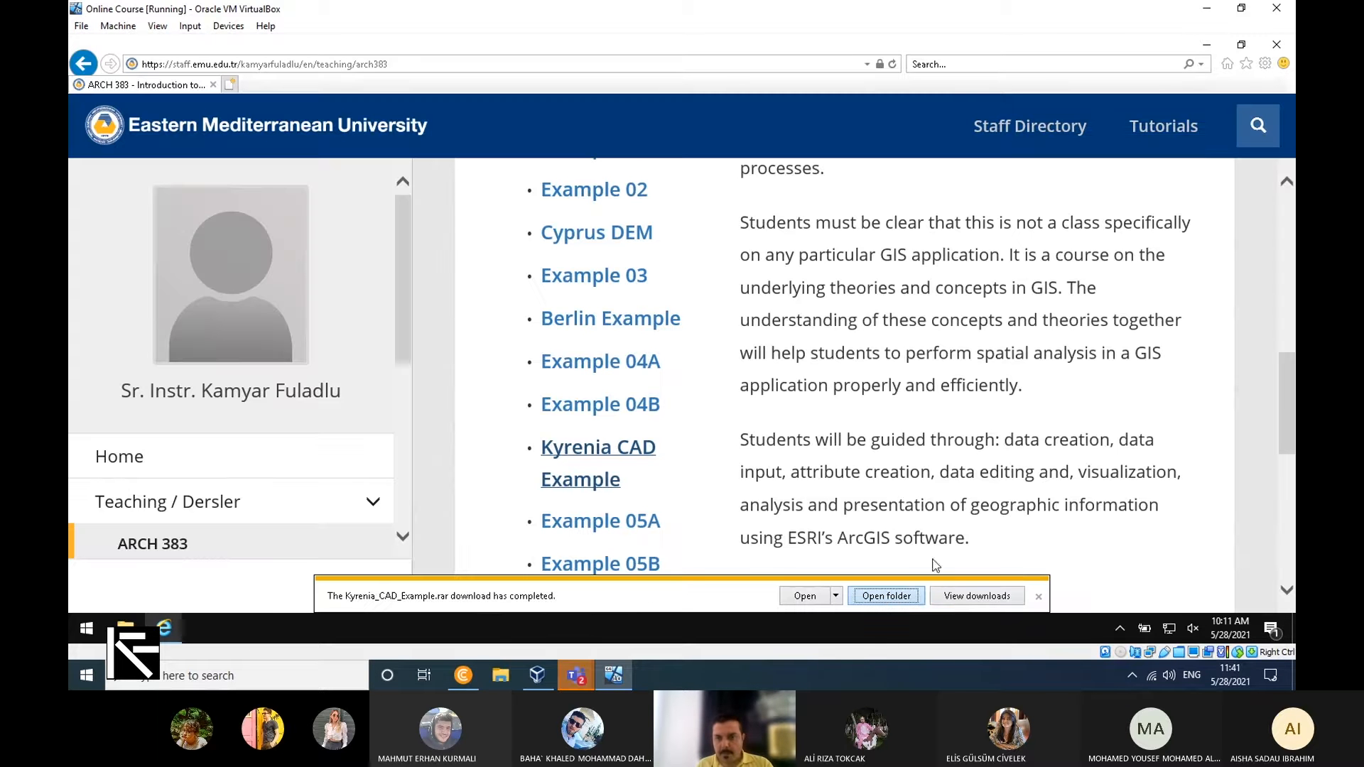
{"action": "left_click", "coordinate": [1215, 45]}
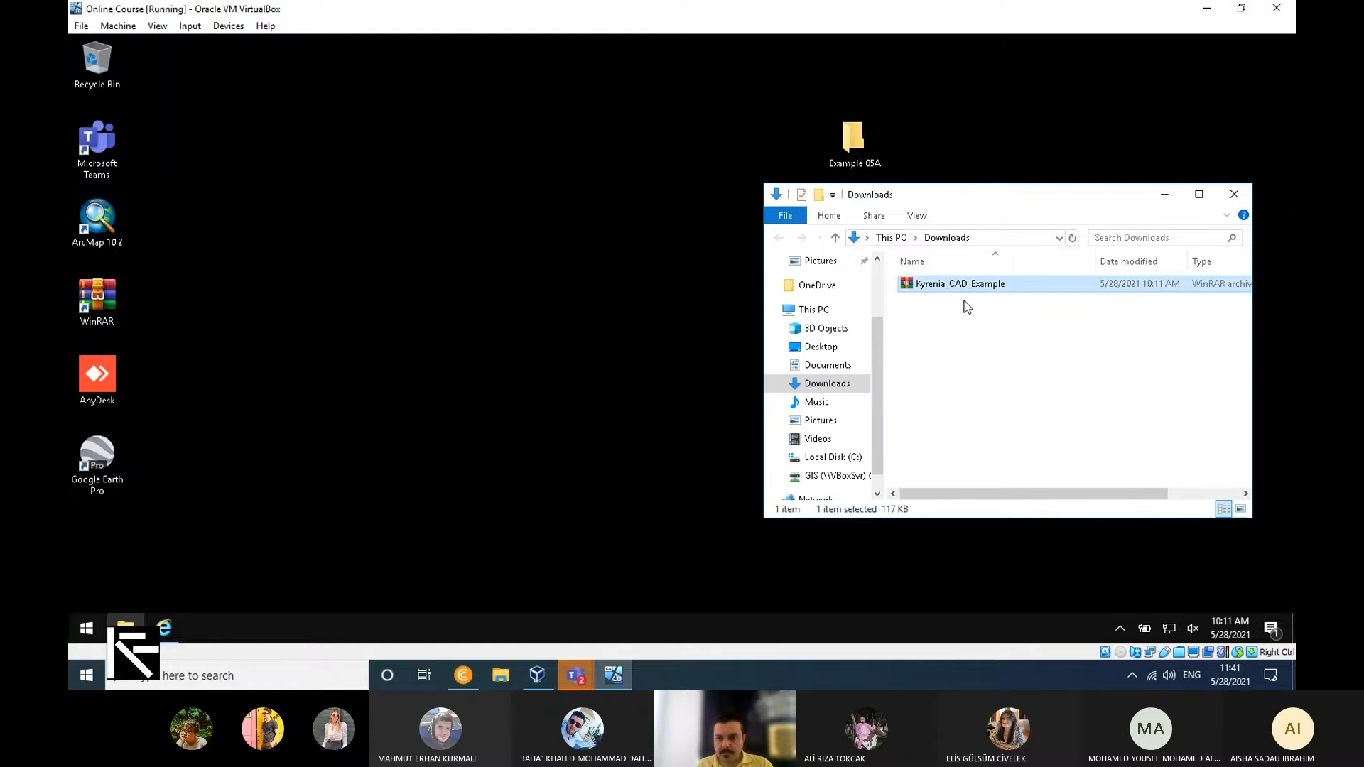
{"action": "left_click_drag", "start_coordinate": [994, 286], "coordinate": [606, 183]}
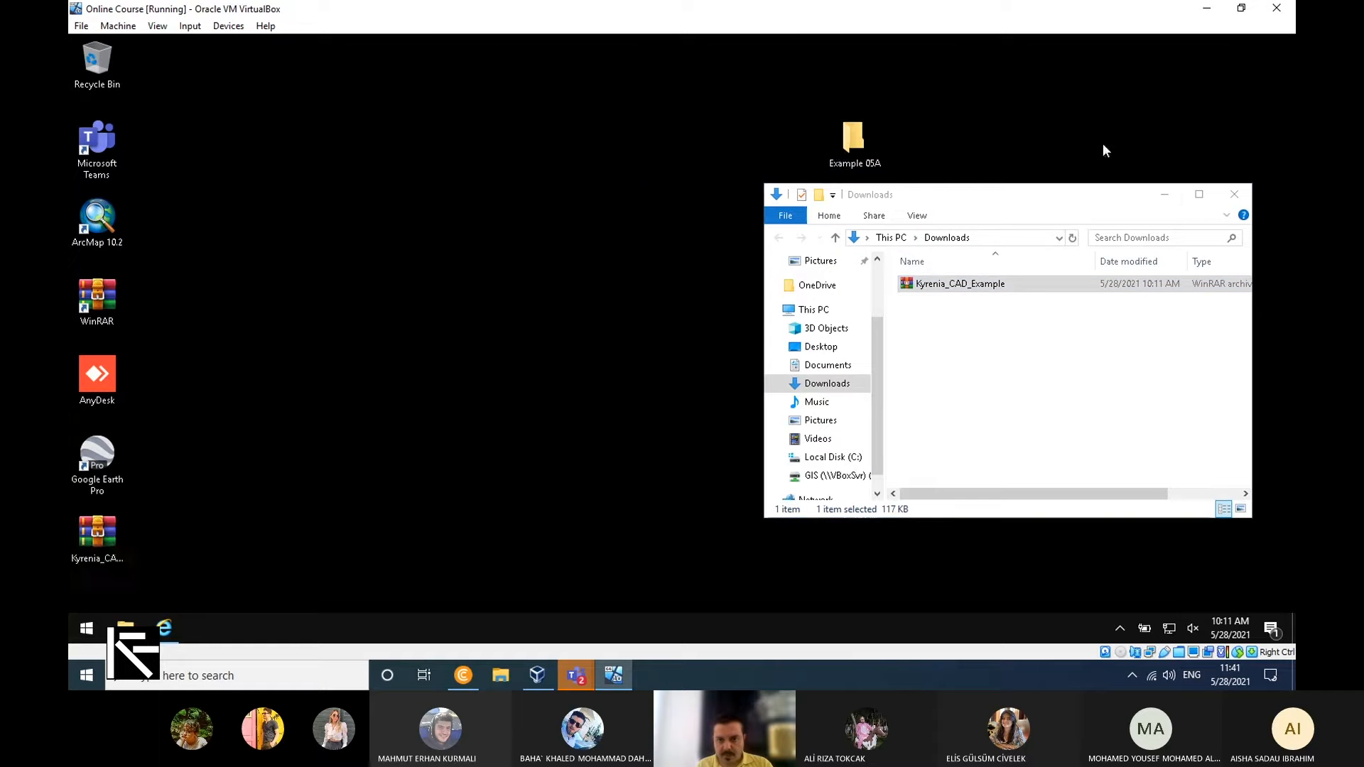
{"action": "left_click", "coordinate": [1234, 195]}
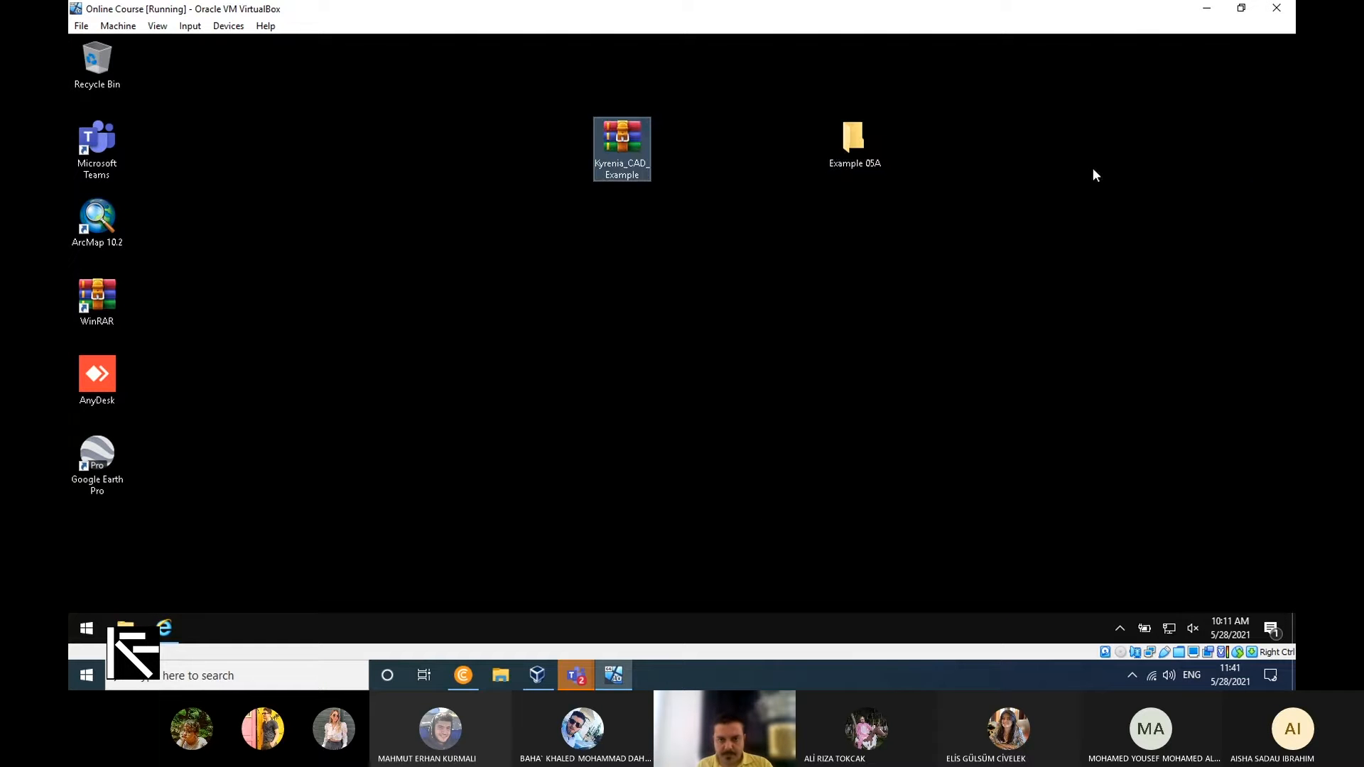
Open the Kyrenia_CAD_Example archive with the archive password, extract Kyrenia_Castel.dwg to the desktop and close the archive.
{"action": "double_click", "coordinate": [620, 134]}
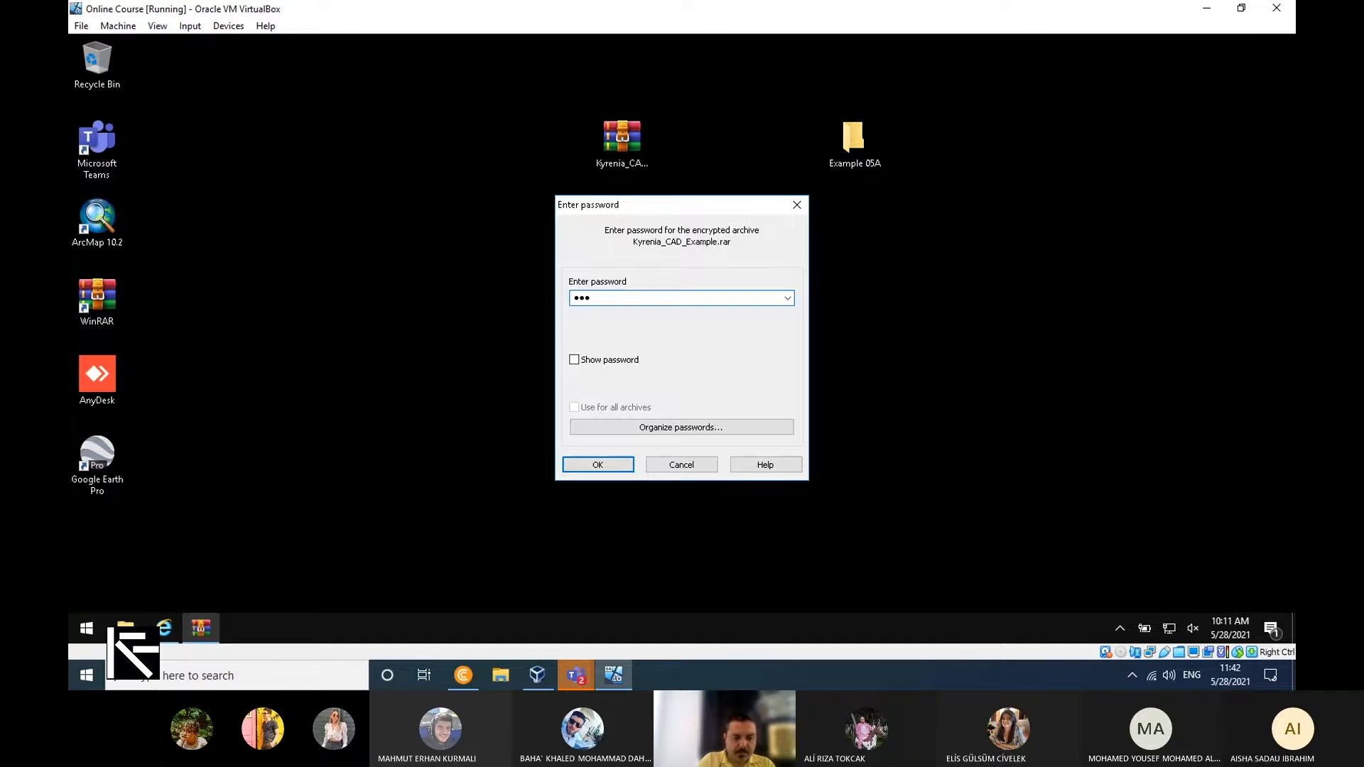
{"action": "type", "text": "••••••"}
{"action": "key", "text": "Return"}
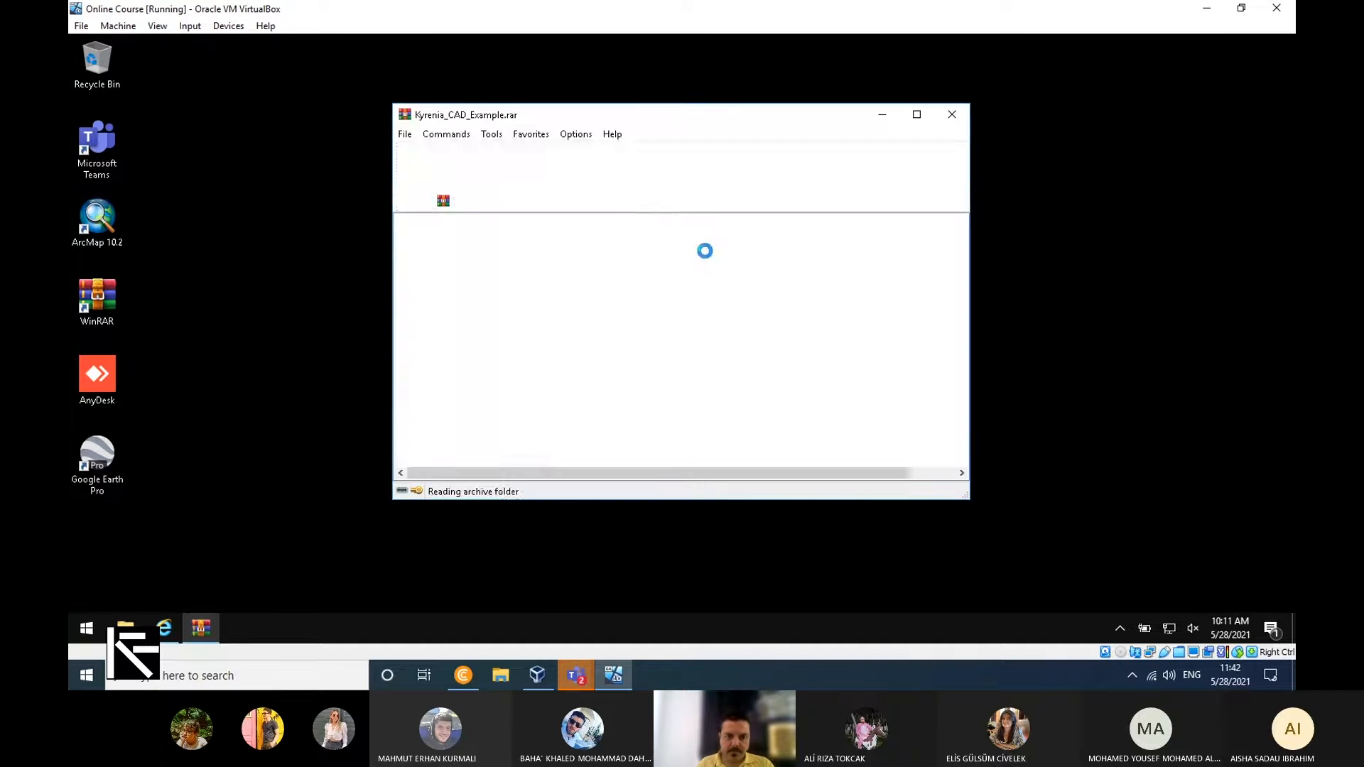
{"action": "left_click", "coordinate": [453, 255]}
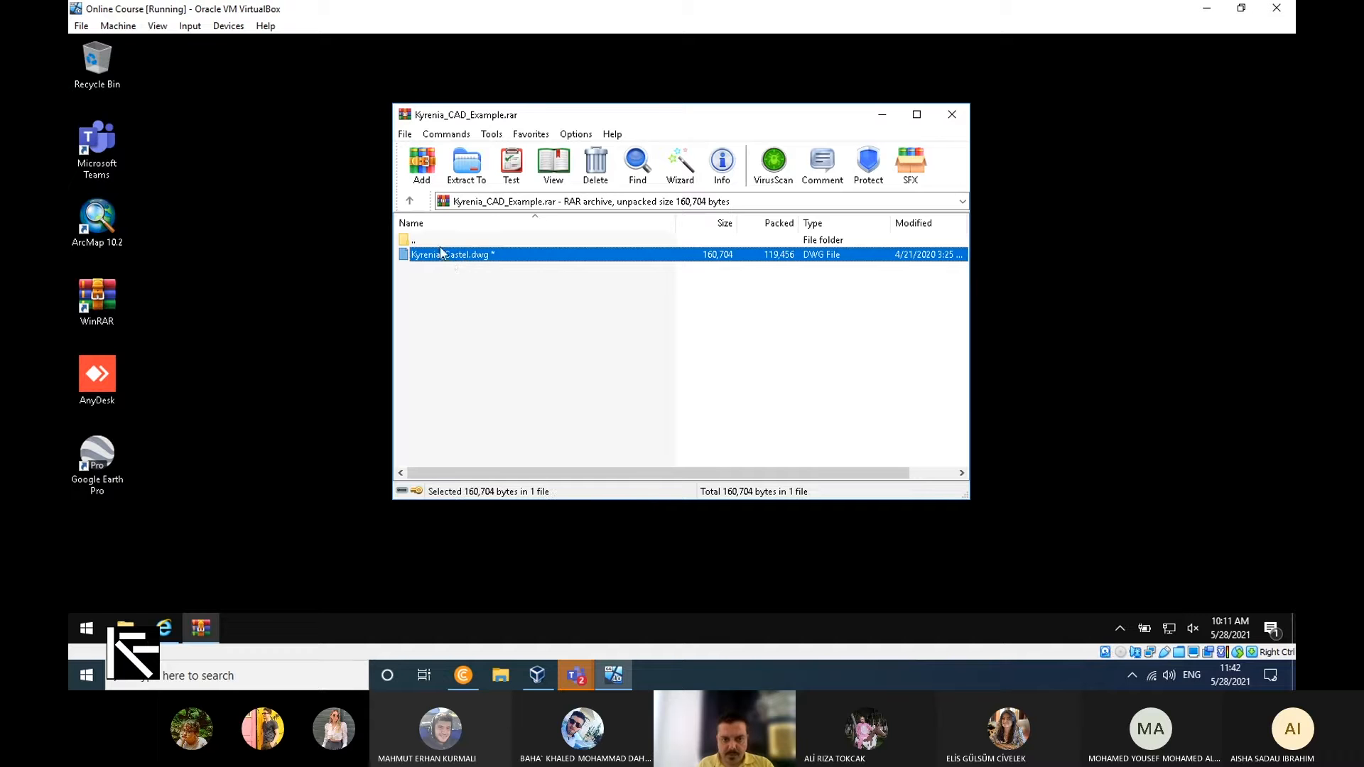
{"action": "left_click_drag", "start_coordinate": [449, 255], "coordinate": [1059, 410]}
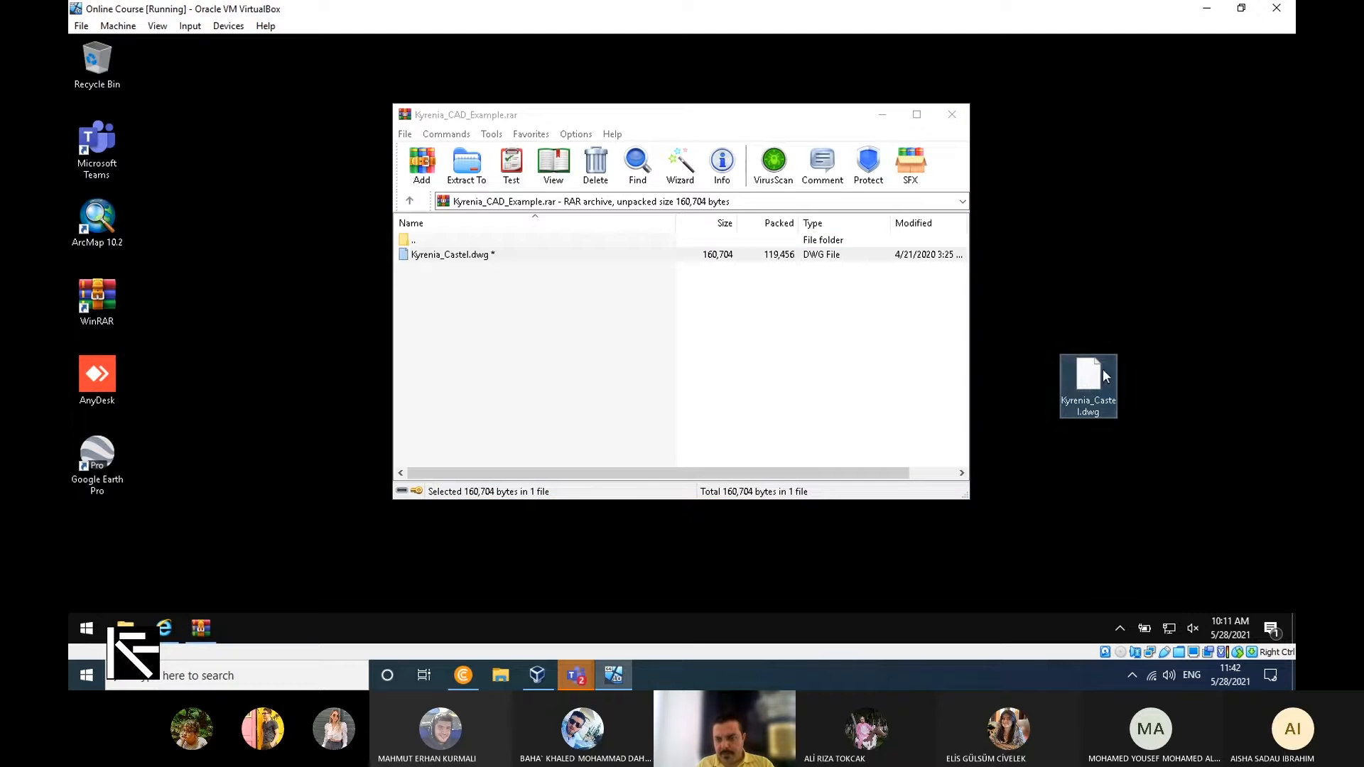
{"action": "left_click", "coordinate": [965, 112]}
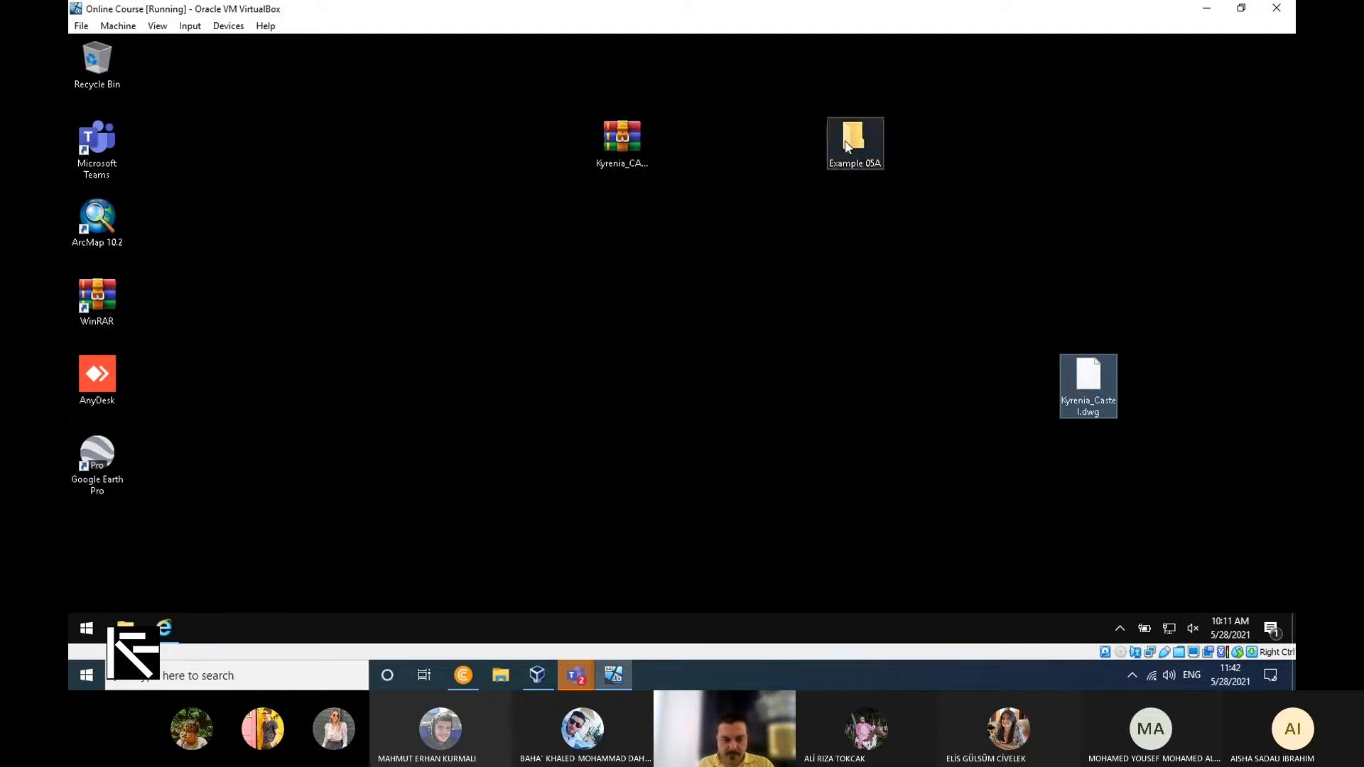
Switch to Chrome on the host computer, download the Kyrenia CAD Example from the ARCH 383 page and open the archive.
{"action": "left_click", "coordinate": [467, 677]}
{"action": "left_click", "coordinate": [1048, 13]}
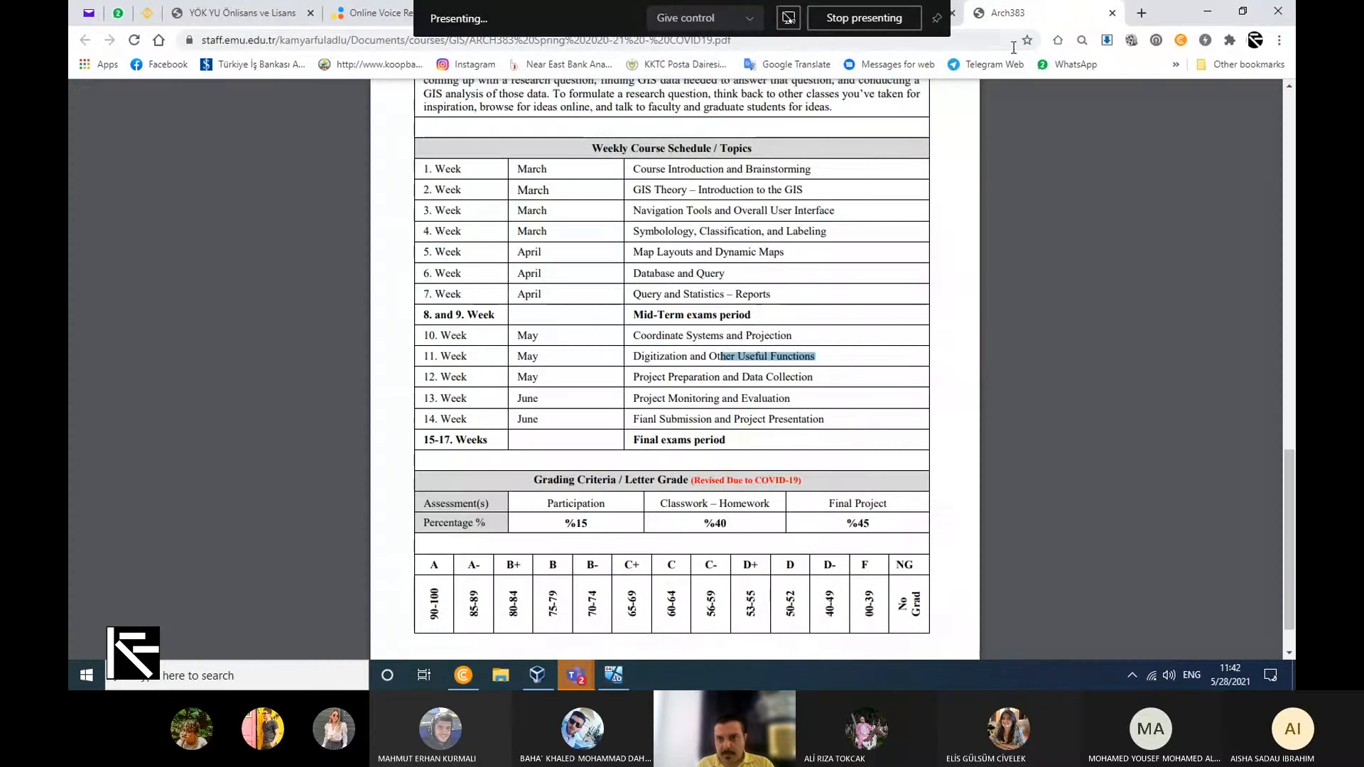
{"action": "left_click", "coordinate": [863, 13]}
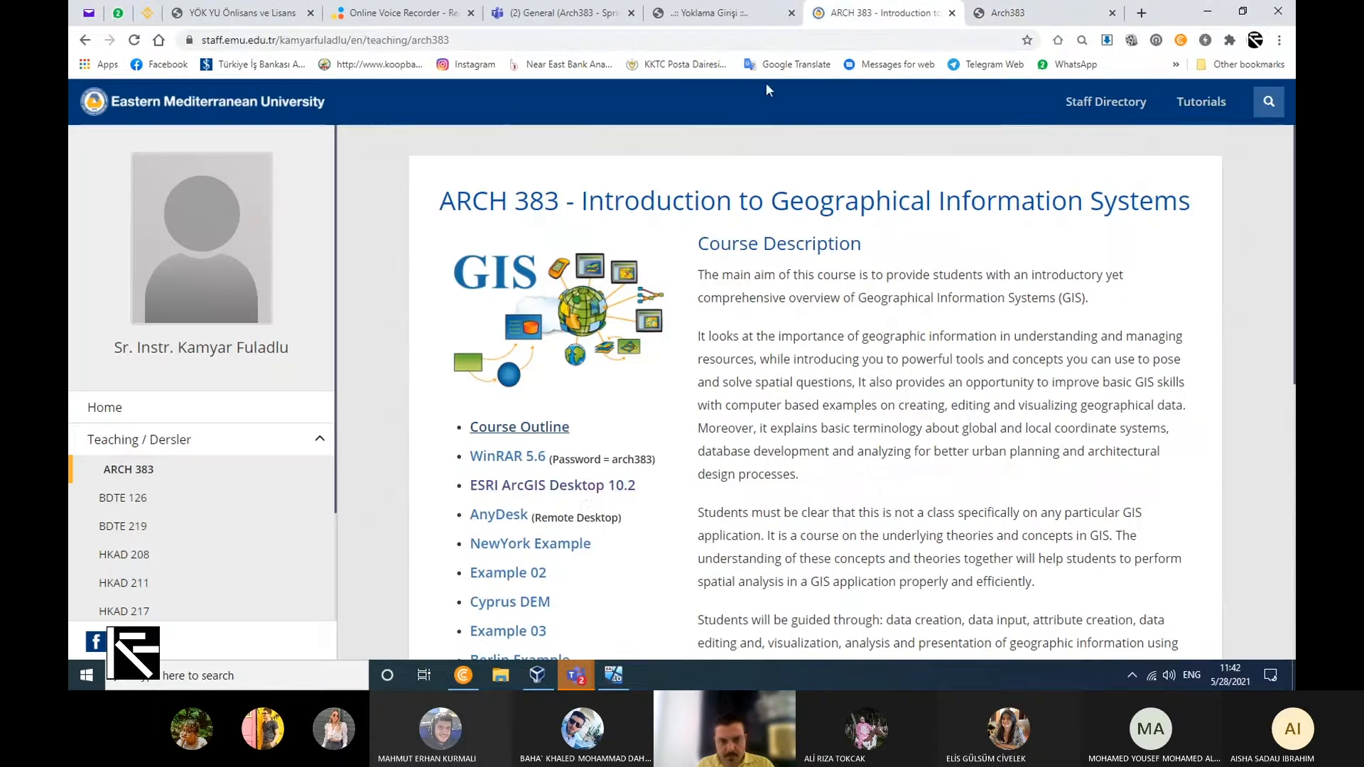
{"action": "scroll", "coordinate": [540, 526], "scroll_direction": "down", "scroll_amount": 1}
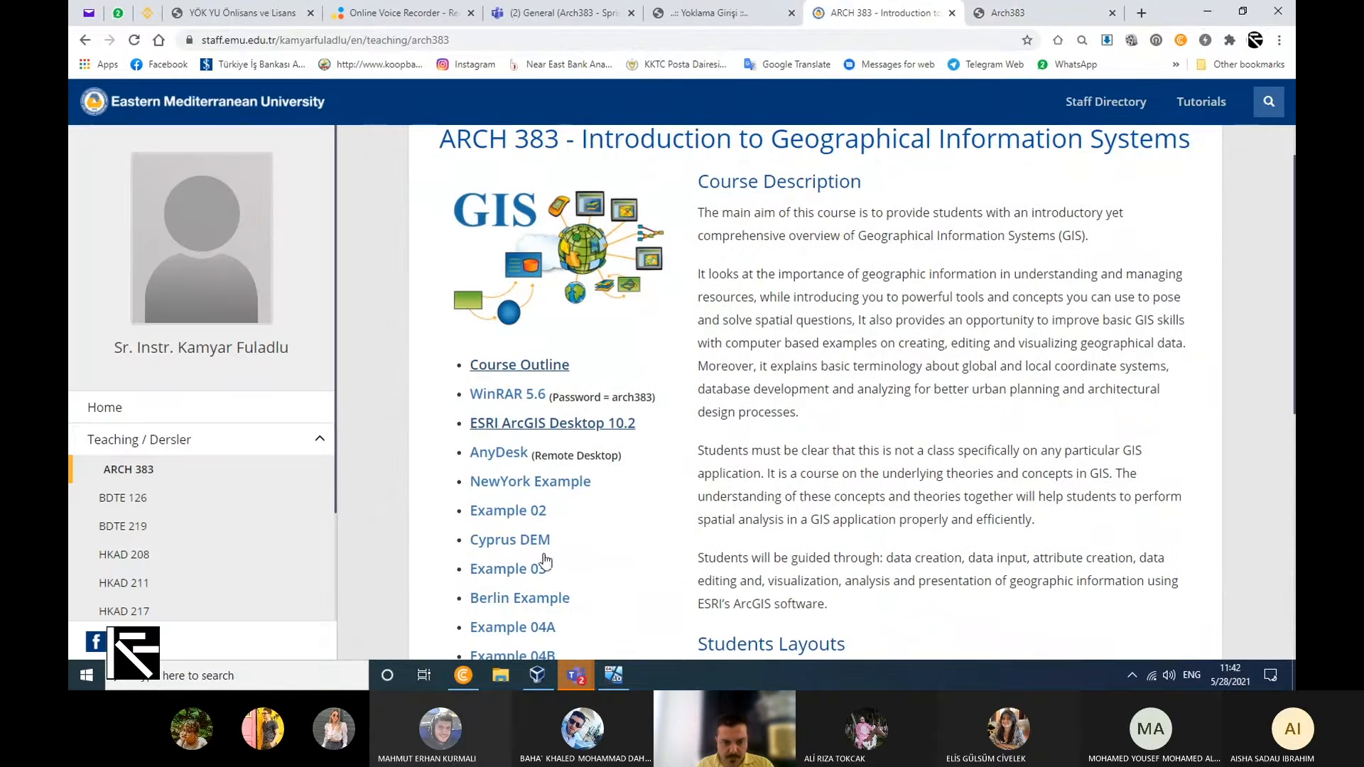
{"action": "scroll", "coordinate": [544, 563], "scroll_direction": "down", "scroll_amount": 8}
{"action": "scroll", "coordinate": [539, 524], "scroll_direction": "up", "scroll_amount": 4}
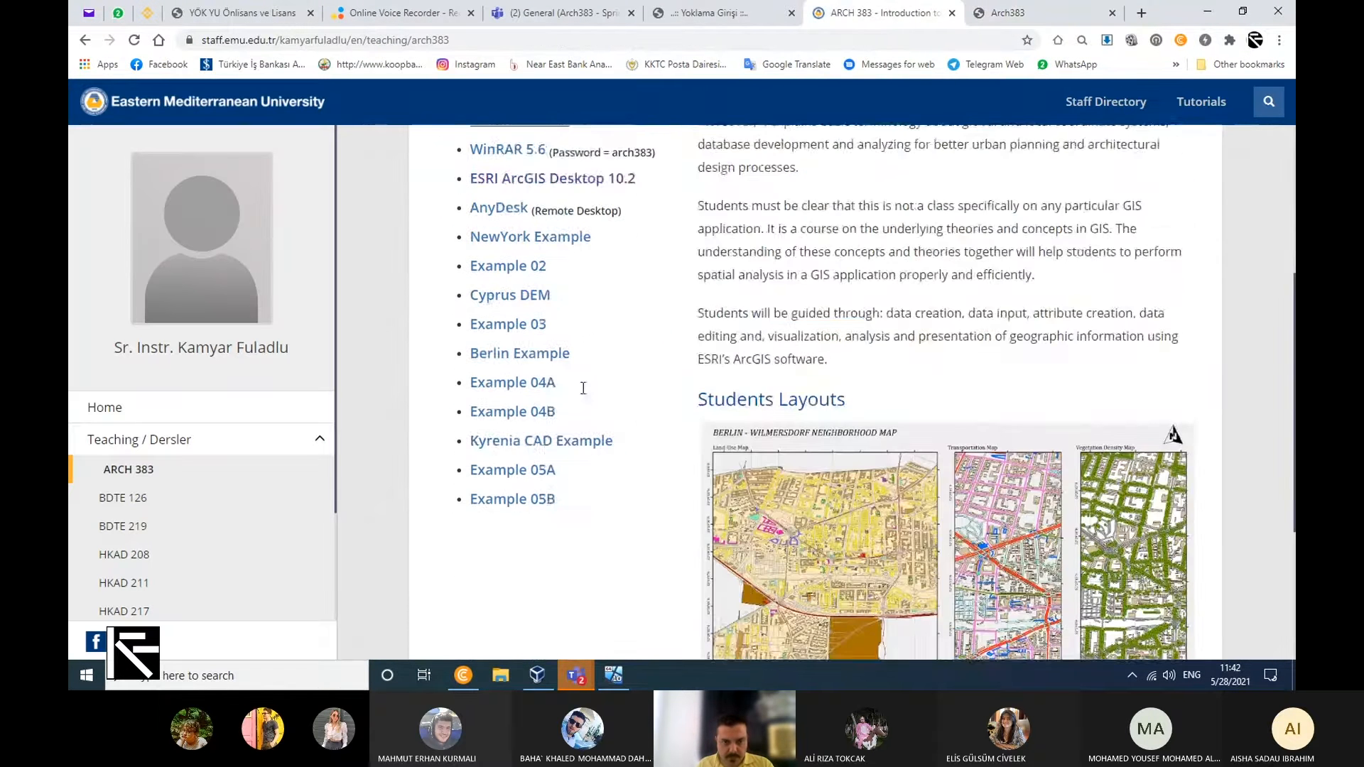
{"action": "left_click", "coordinate": [559, 444]}
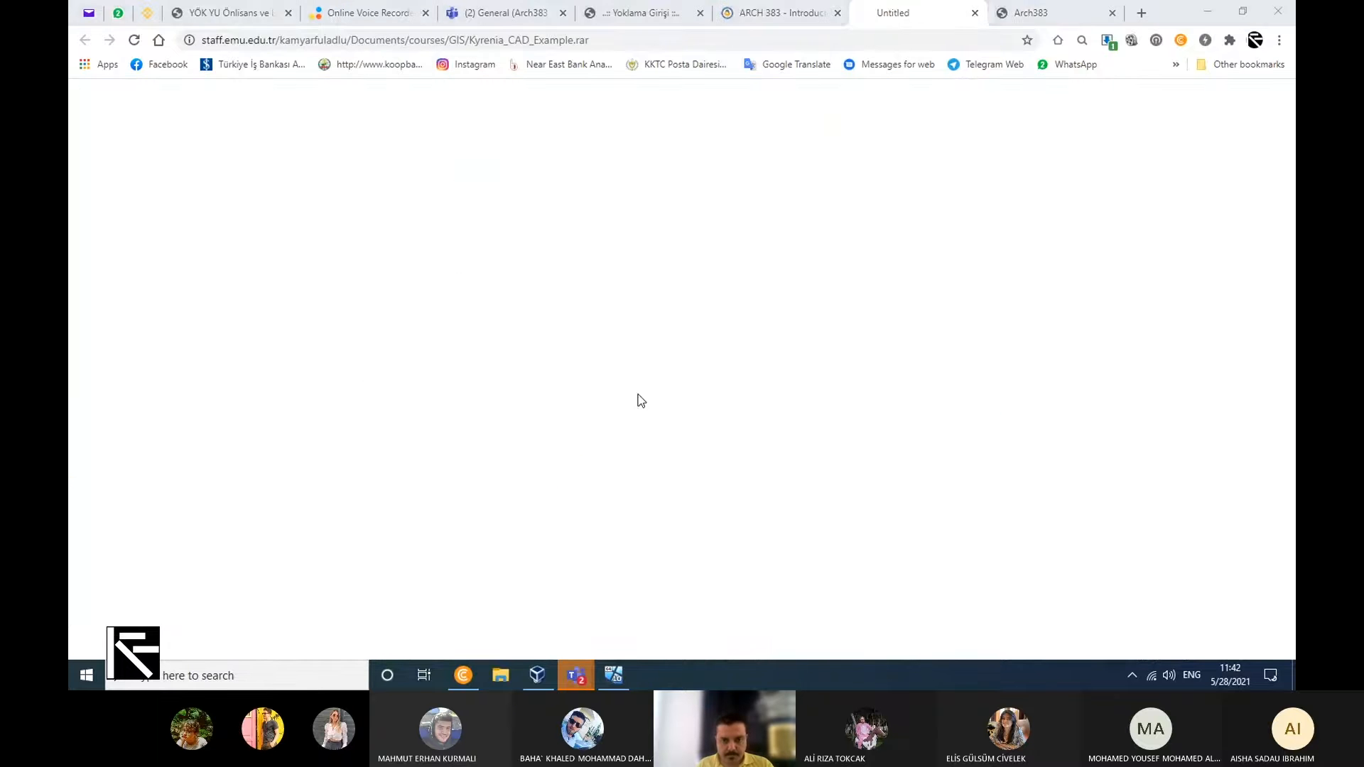
{"action": "left_click", "coordinate": [936, 525]}
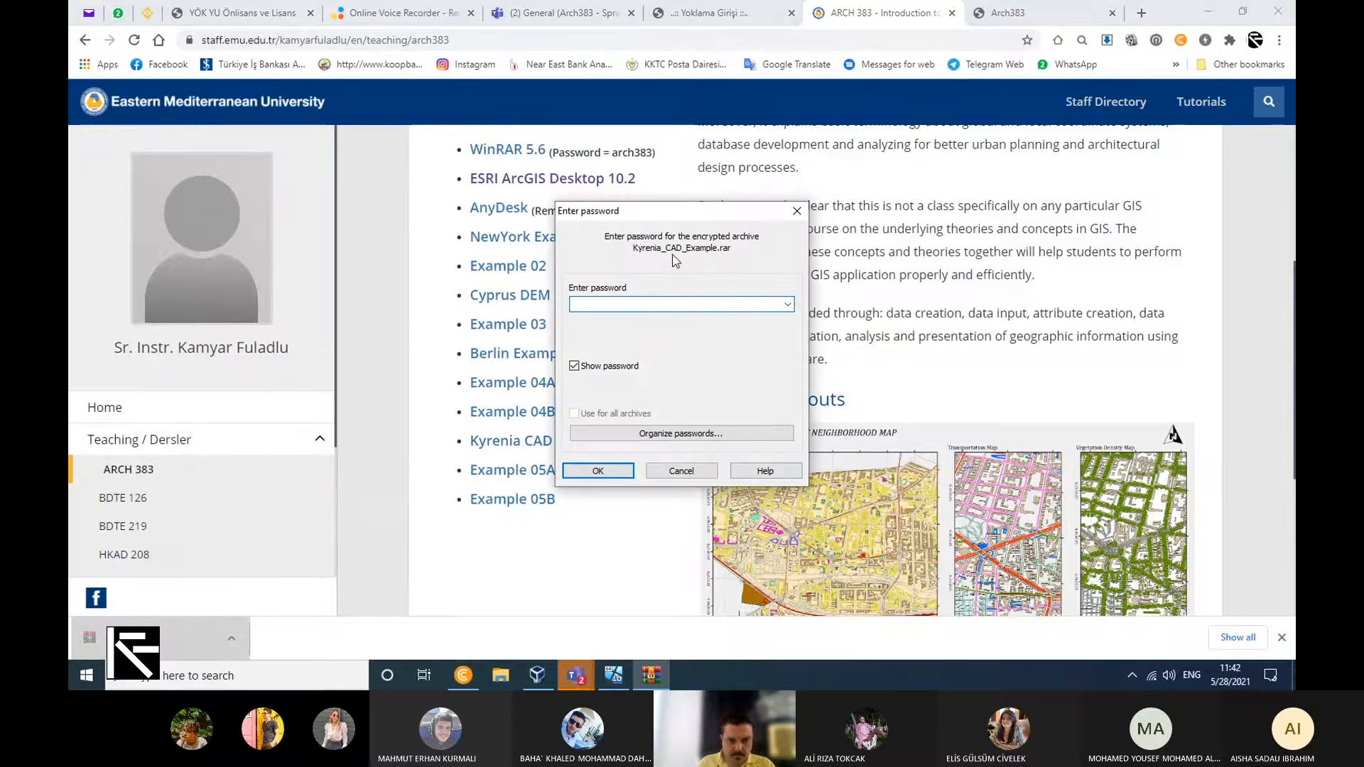
Unlock Kyrenia_CAD_Example.rar by entering the archive password with its characters hidden, and select Kyrenia_Castel.dwg in it.
{"action": "left_click", "coordinate": [574, 366]}
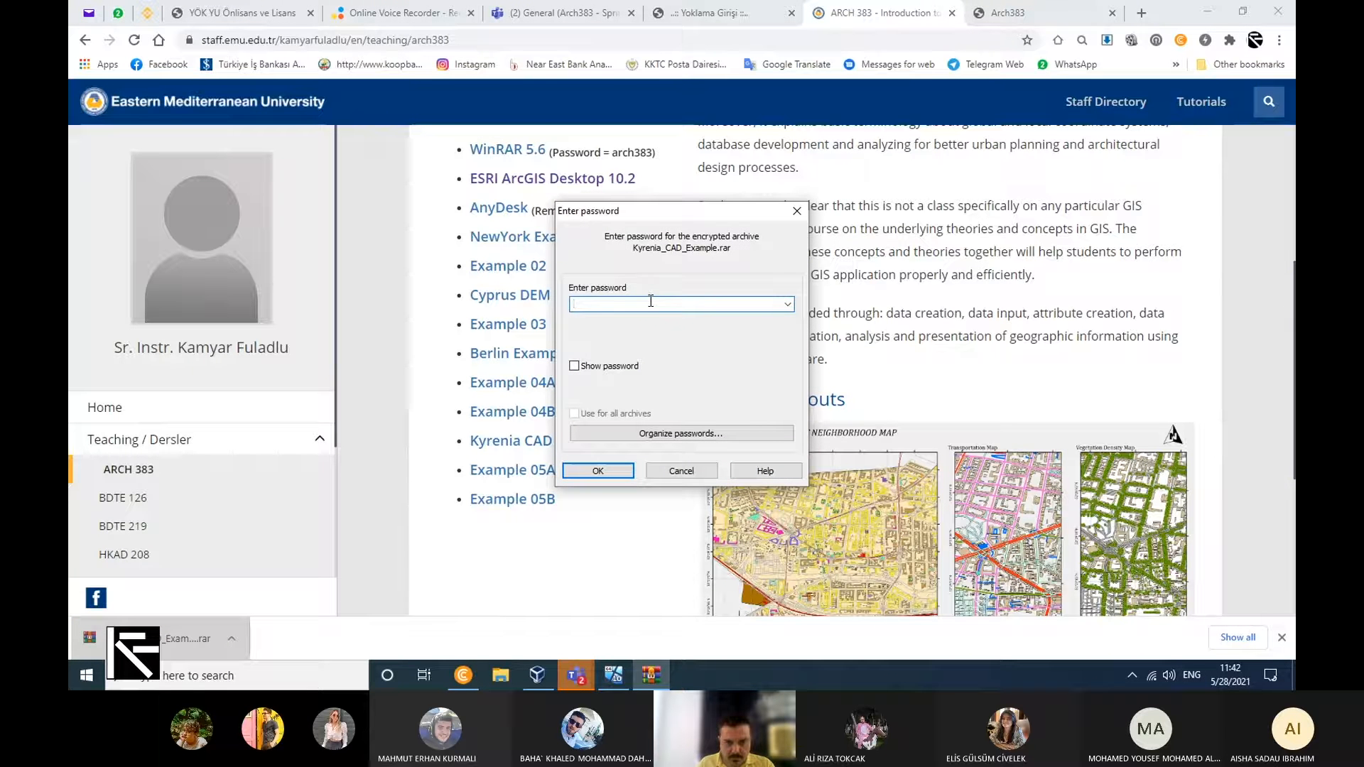
{"action": "type", "text": "arc"}
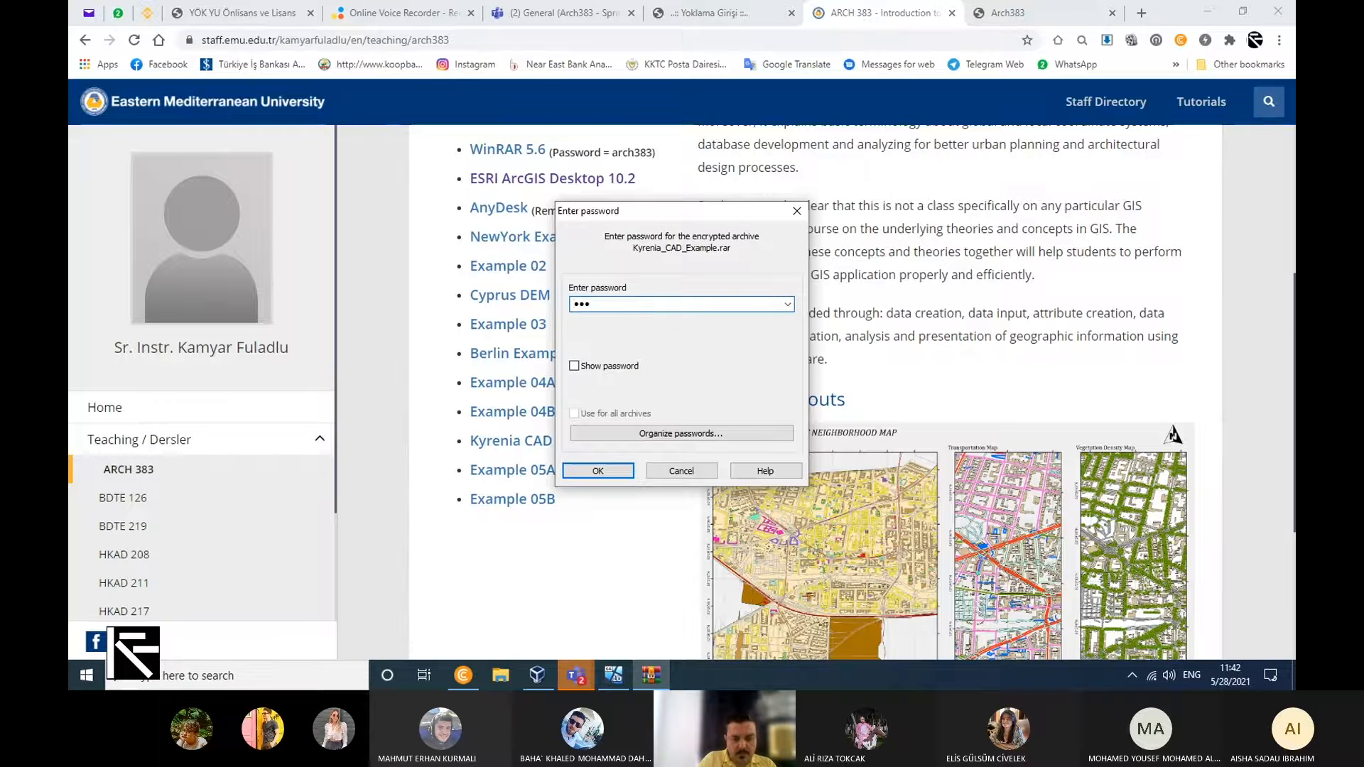
{"action": "type", "text": "h383"}
{"action": "key", "text": "Return"}
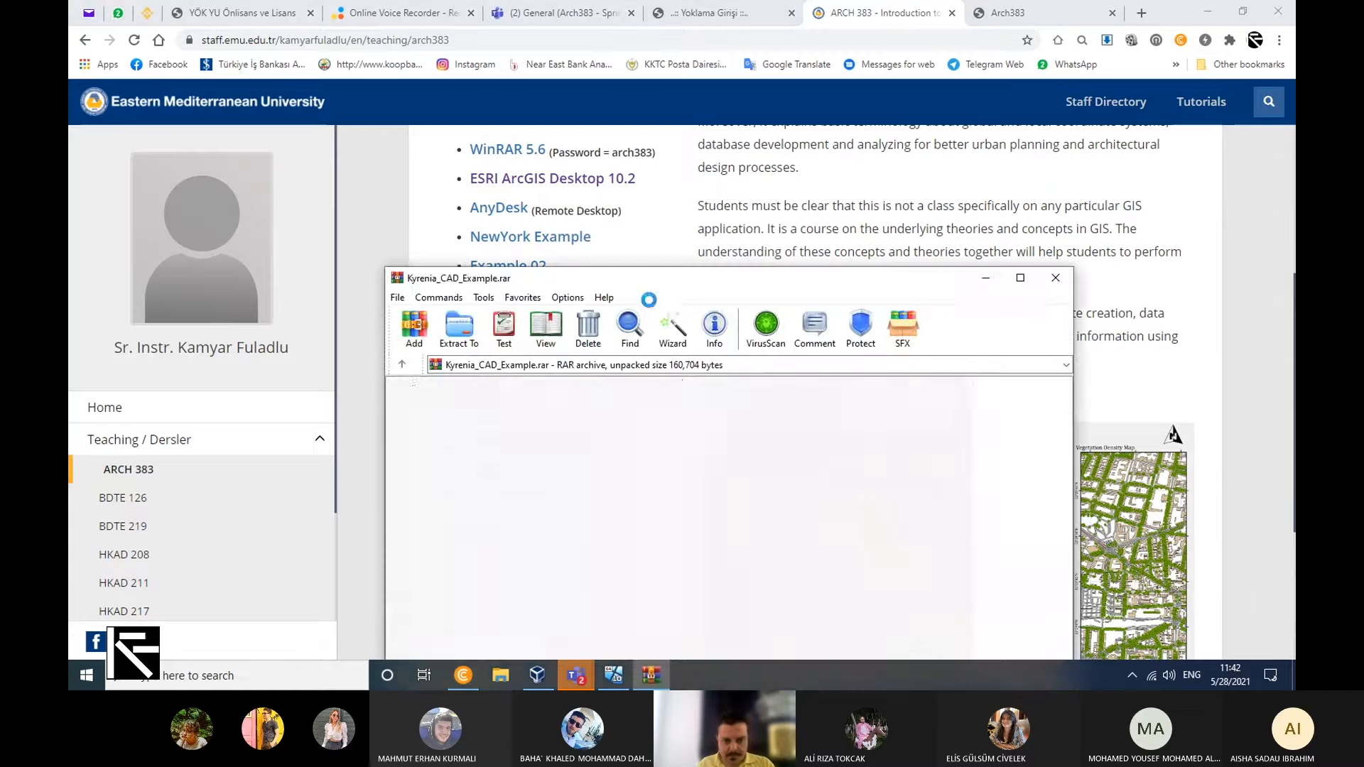
{"action": "left_click", "coordinate": [444, 421]}
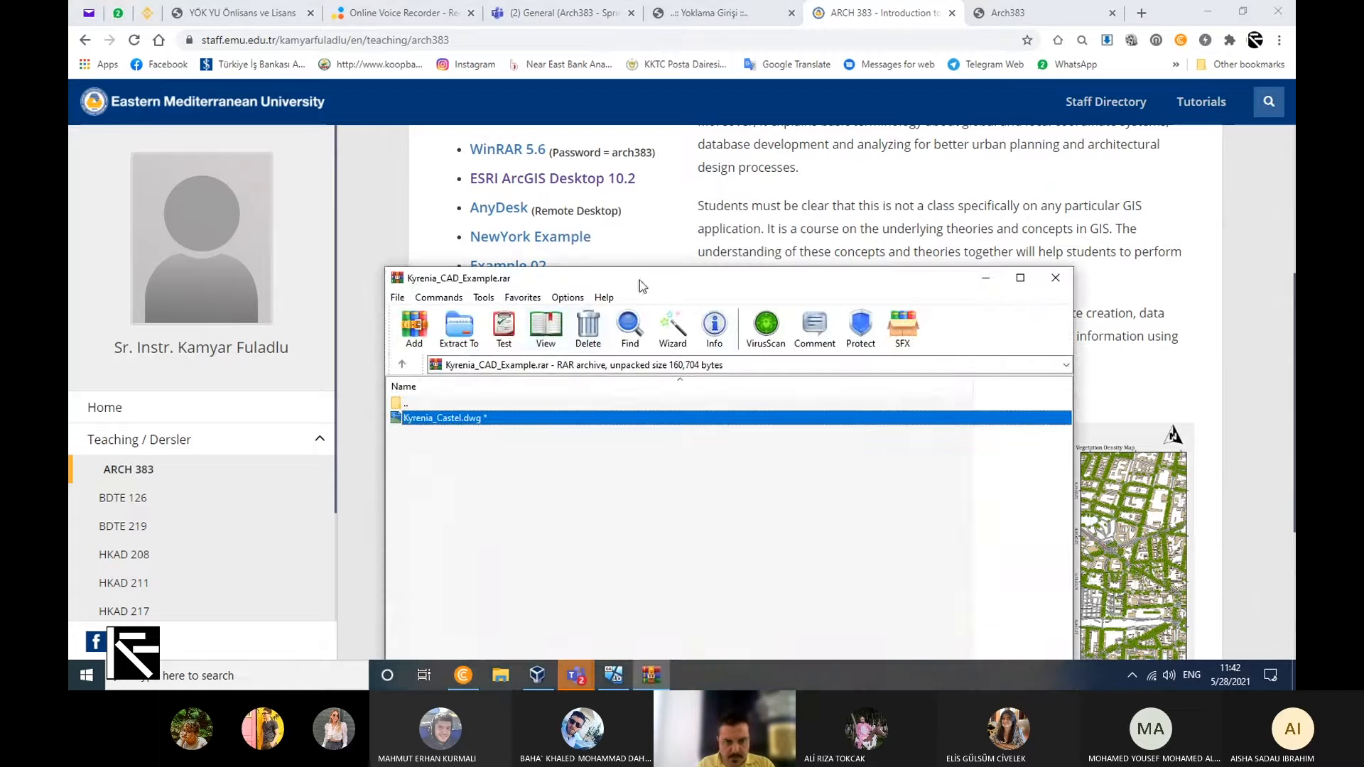
{"action": "left_click_drag", "start_coordinate": [642, 287], "coordinate": [731, 199]}
Launch AutoCAD 2019 - English on the host computer, maximize it and return to the open archive.
{"action": "left_click", "coordinate": [87, 676]}
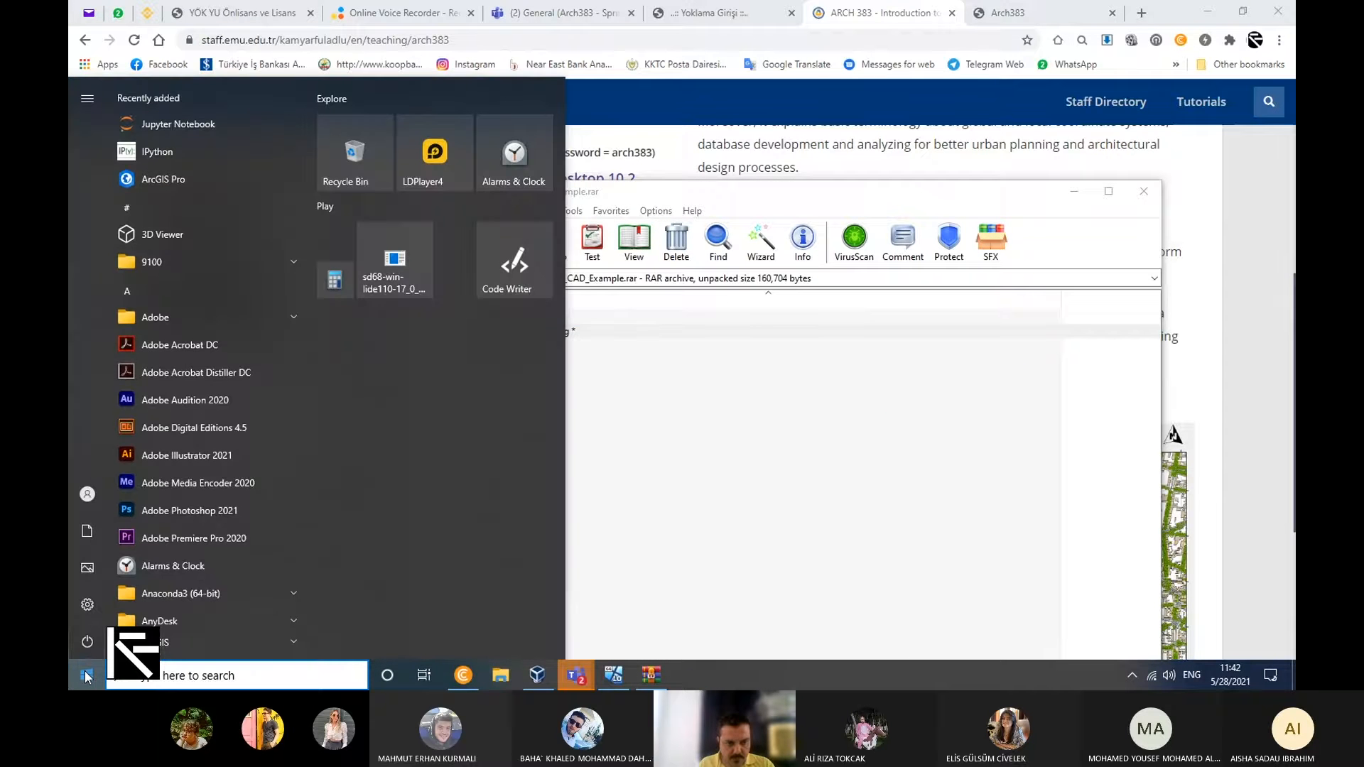
{"action": "type", "text": "a"}
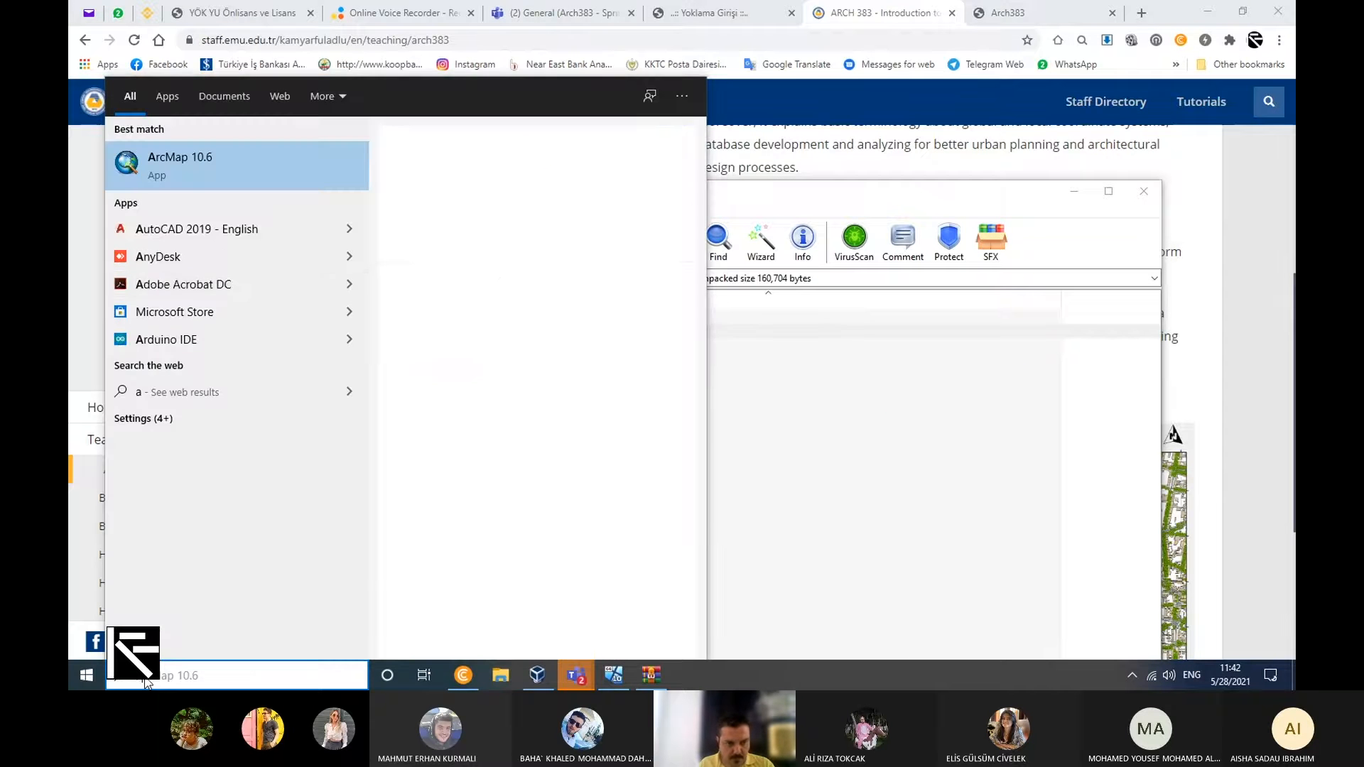
{"action": "left_click", "coordinate": [243, 229]}
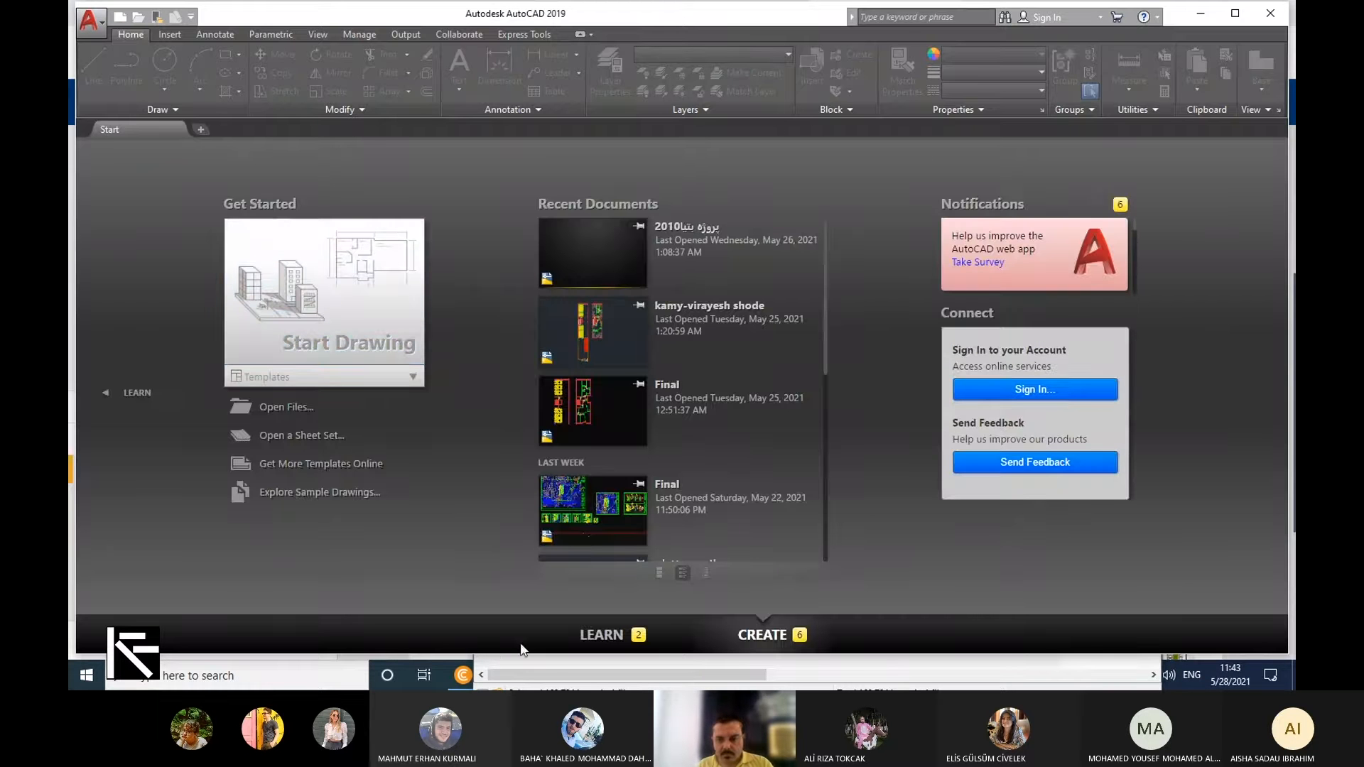
{"action": "left_click", "coordinate": [1235, 12]}
{"action": "left_click", "coordinate": [1207, 10]}
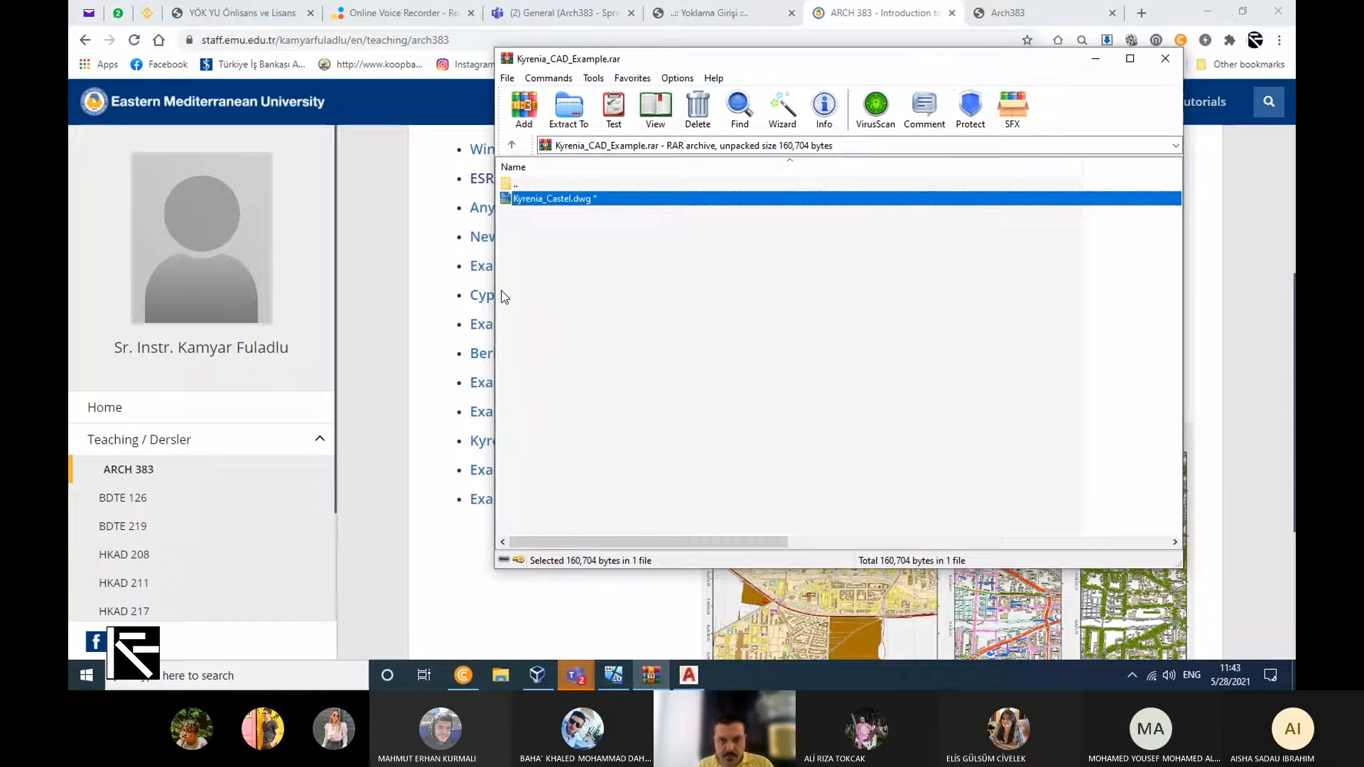
Open Kyrenia_Castel.dwg from the archive in AutoCAD and inspect the whole drawing and the area around the castle.
{"action": "left_click_drag", "start_coordinate": [554, 198], "coordinate": [465, 439]}
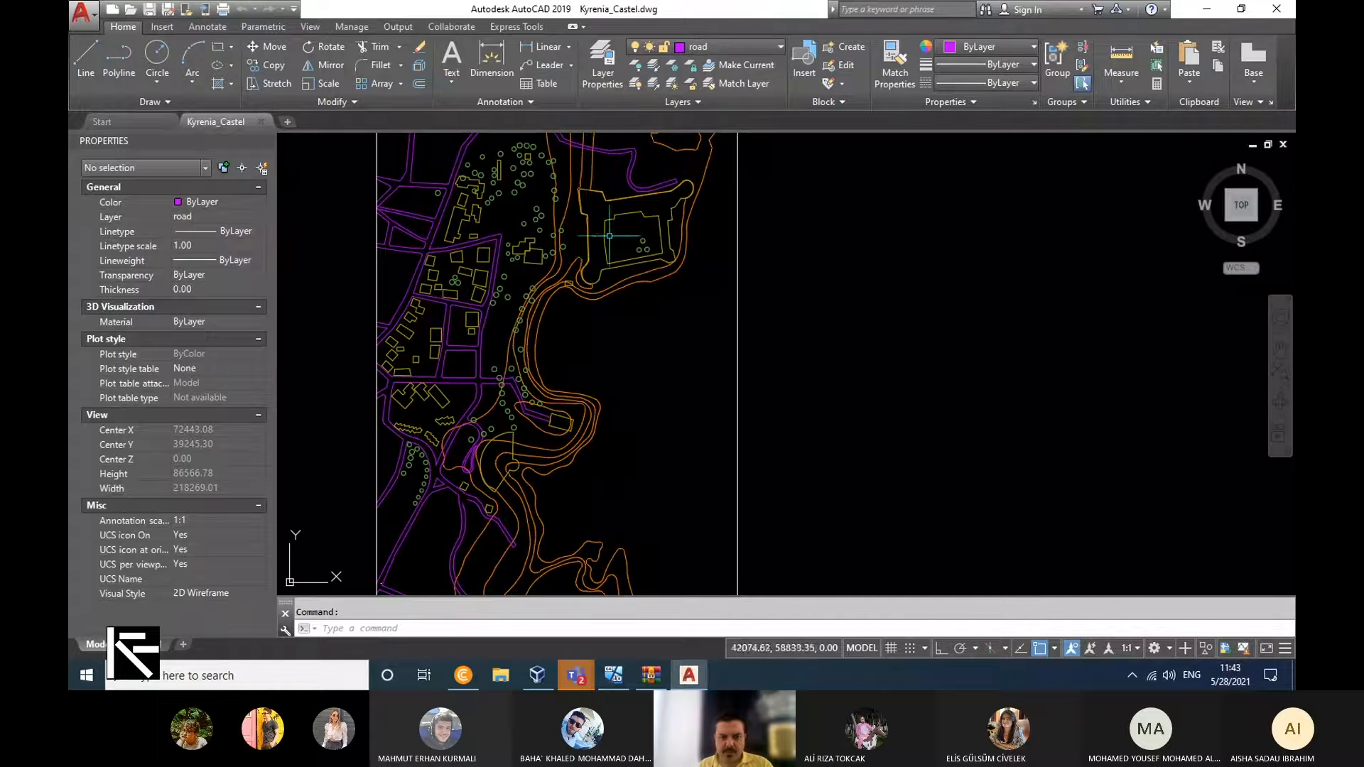
{"action": "scroll", "coordinate": [753, 295], "scroll_direction": "down", "scroll_amount": 4}
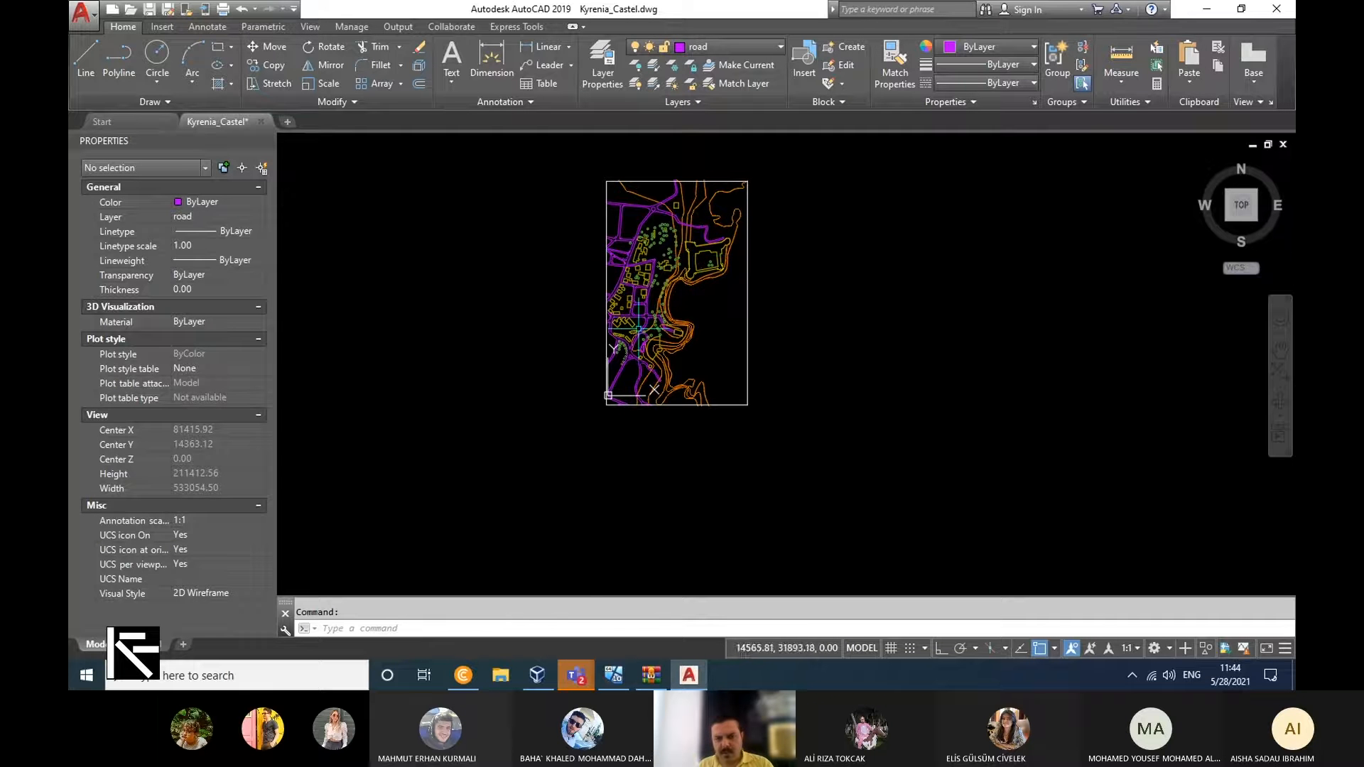
{"action": "scroll", "coordinate": [627, 236], "scroll_direction": "up", "scroll_amount": 2}
{"action": "scroll", "coordinate": [636, 260], "scroll_direction": "up", "scroll_amount": 2}
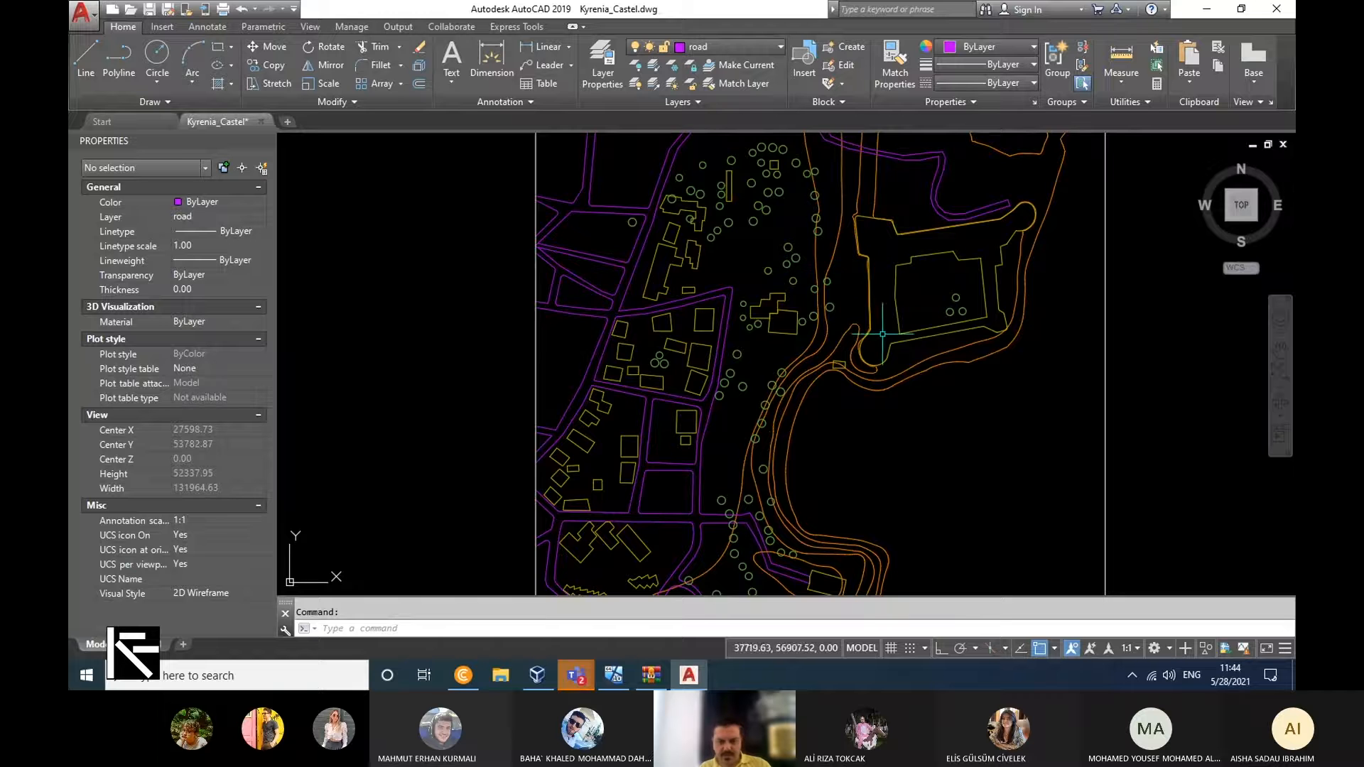
{"action": "scroll", "coordinate": [880, 334], "scroll_direction": "down", "scroll_amount": 4}
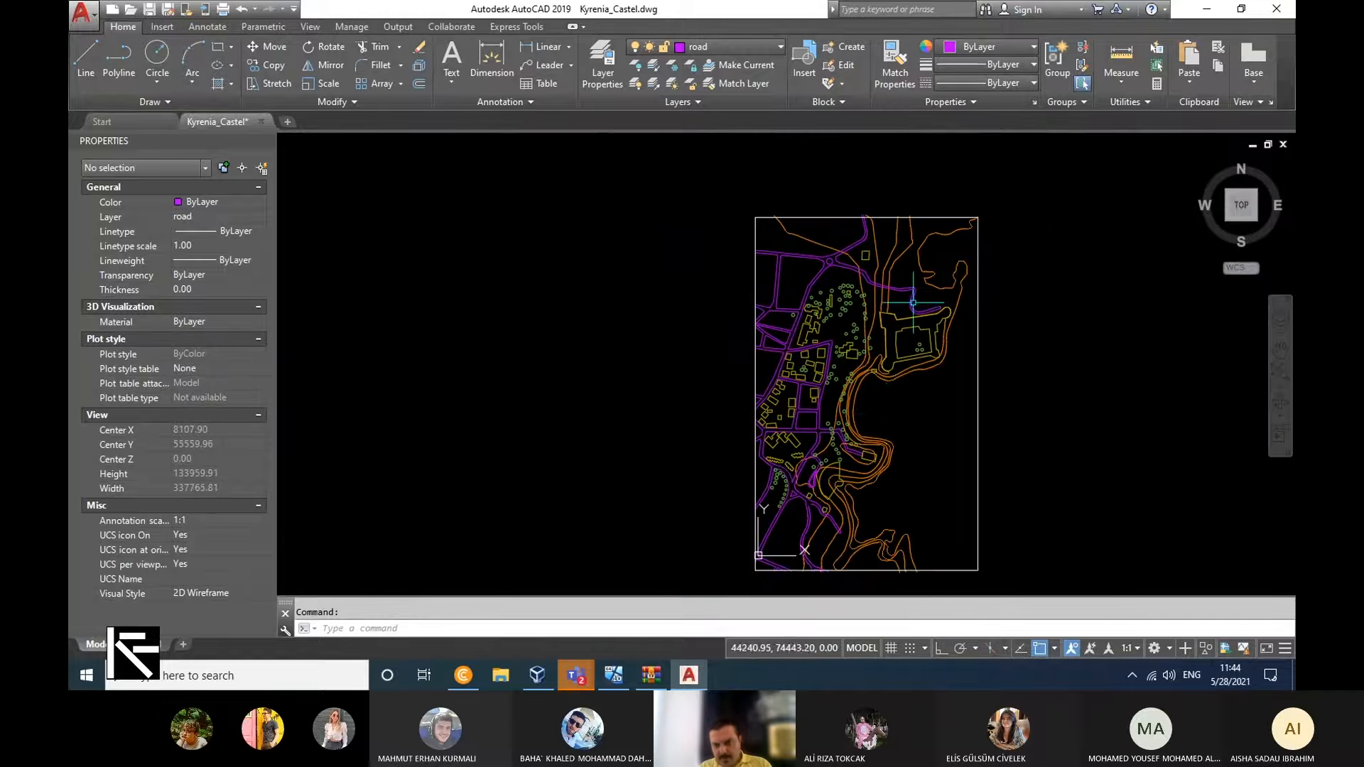
Examine the roads, buildings and castle in the Kyrenia drawing and review its list of layers.
{"action": "scroll", "coordinate": [775, 365], "scroll_direction": "up", "scroll_amount": 2}
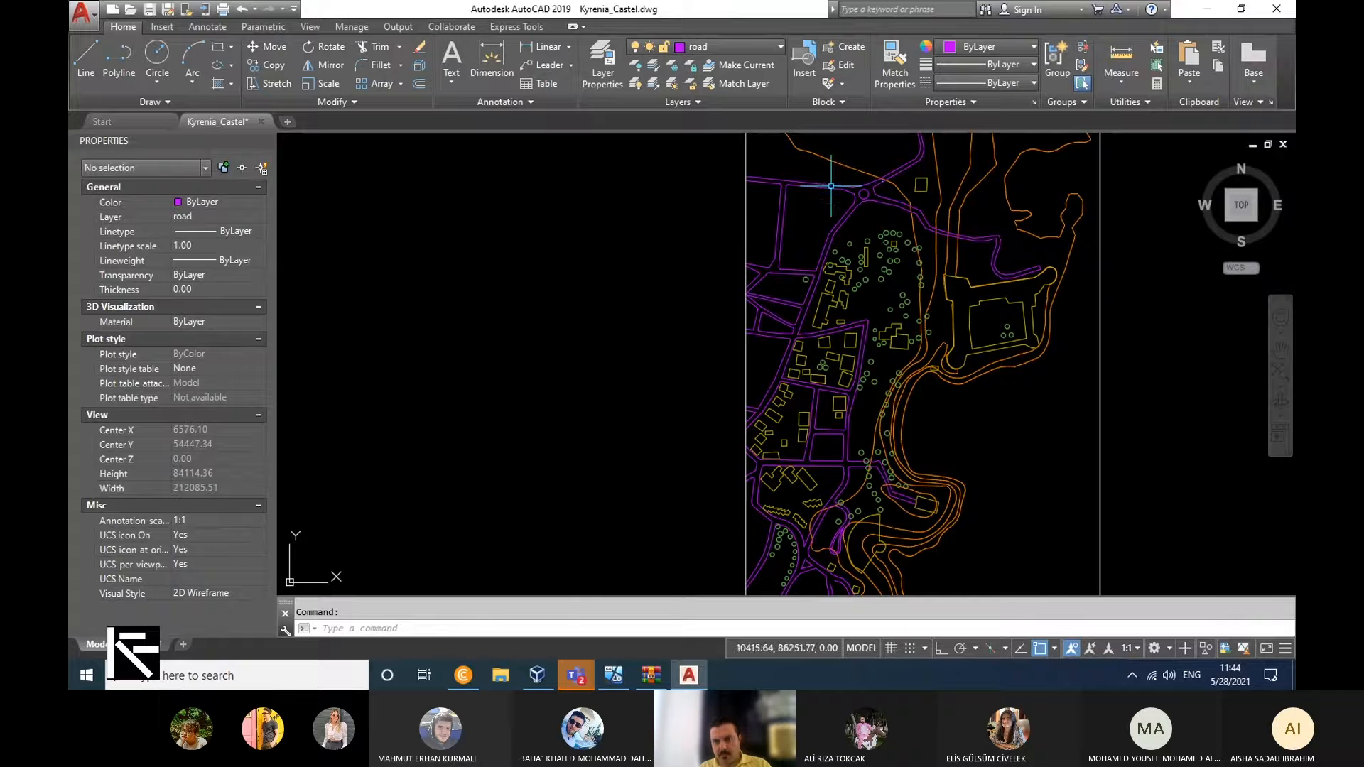
{"action": "scroll", "coordinate": [860, 193], "scroll_direction": "up", "scroll_amount": 4}
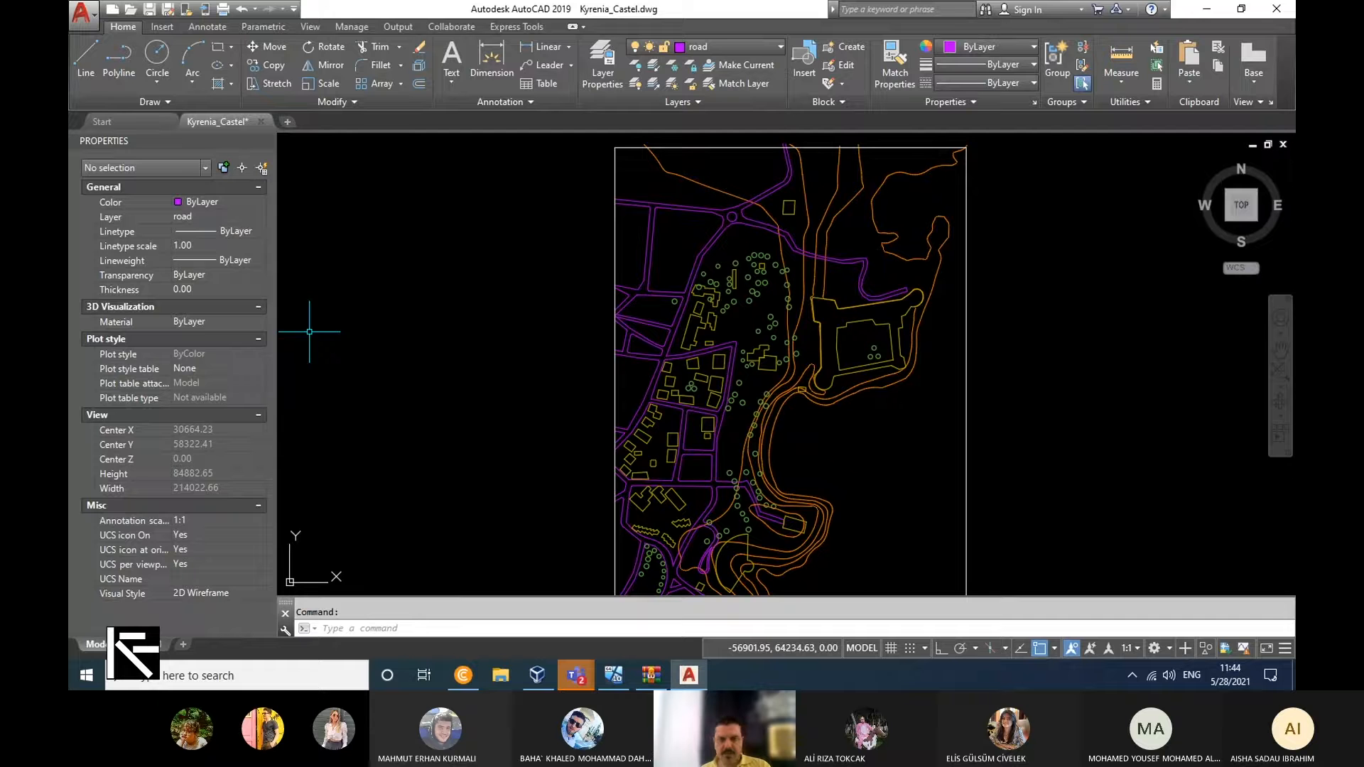
{"action": "left_click", "coordinate": [772, 44]}
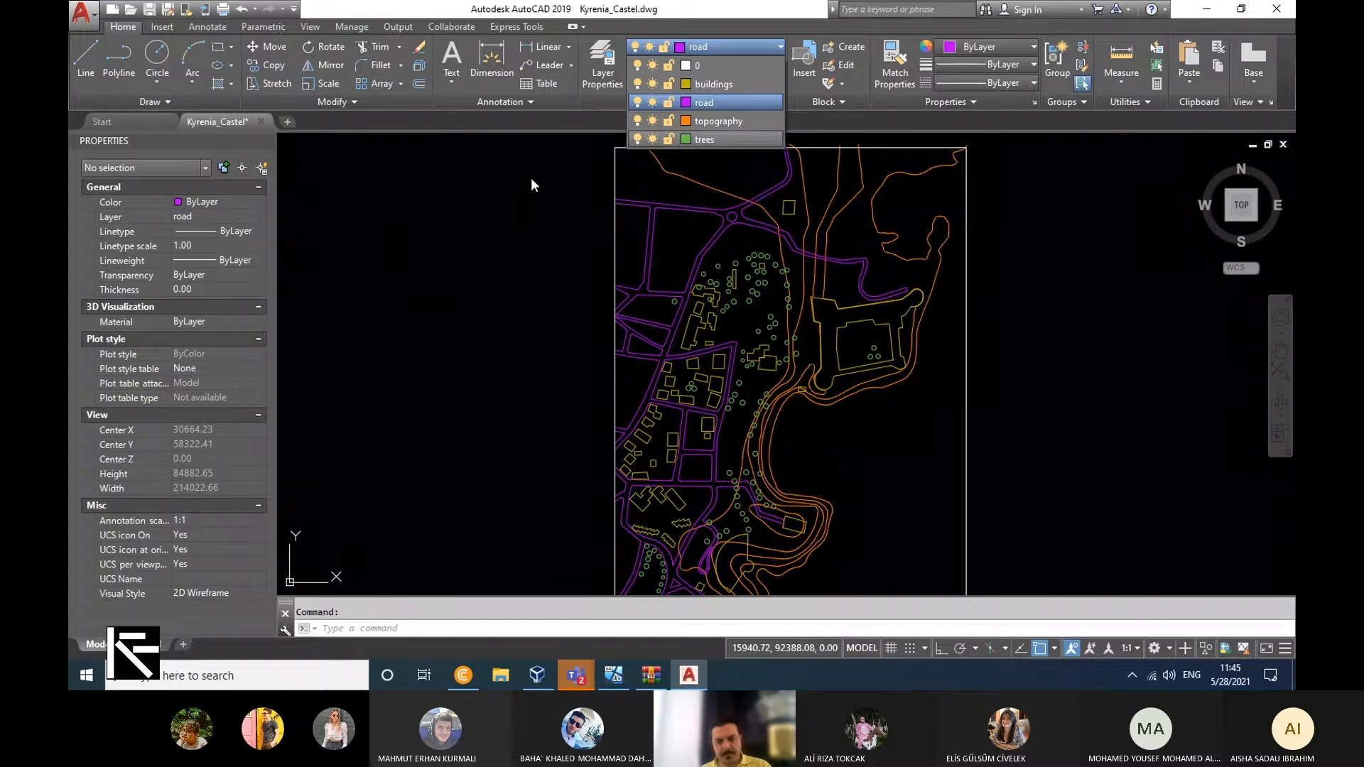
{"action": "left_click", "coordinate": [488, 138]}
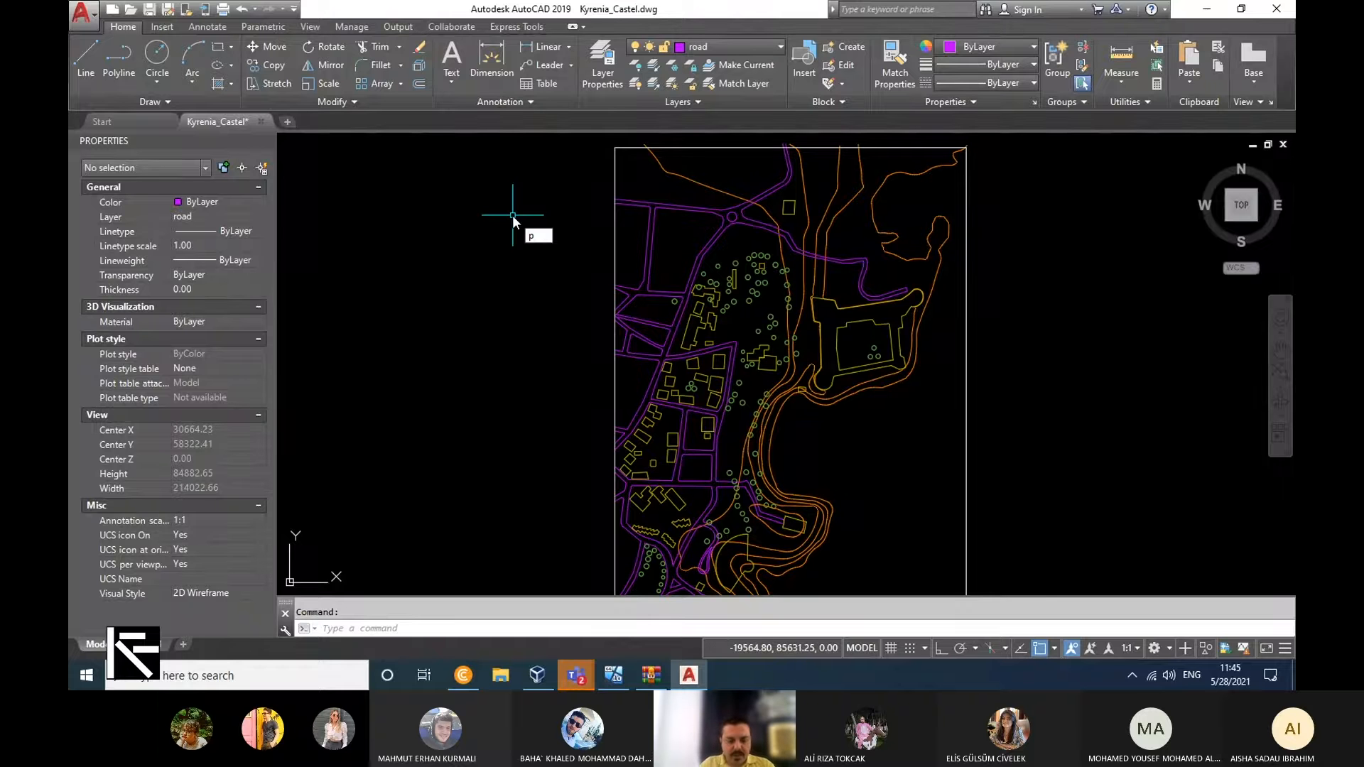
Run the PURGE command on the drawing, look through the categories of unused items and leave without purging anything.
{"action": "type", "text": "urge"}
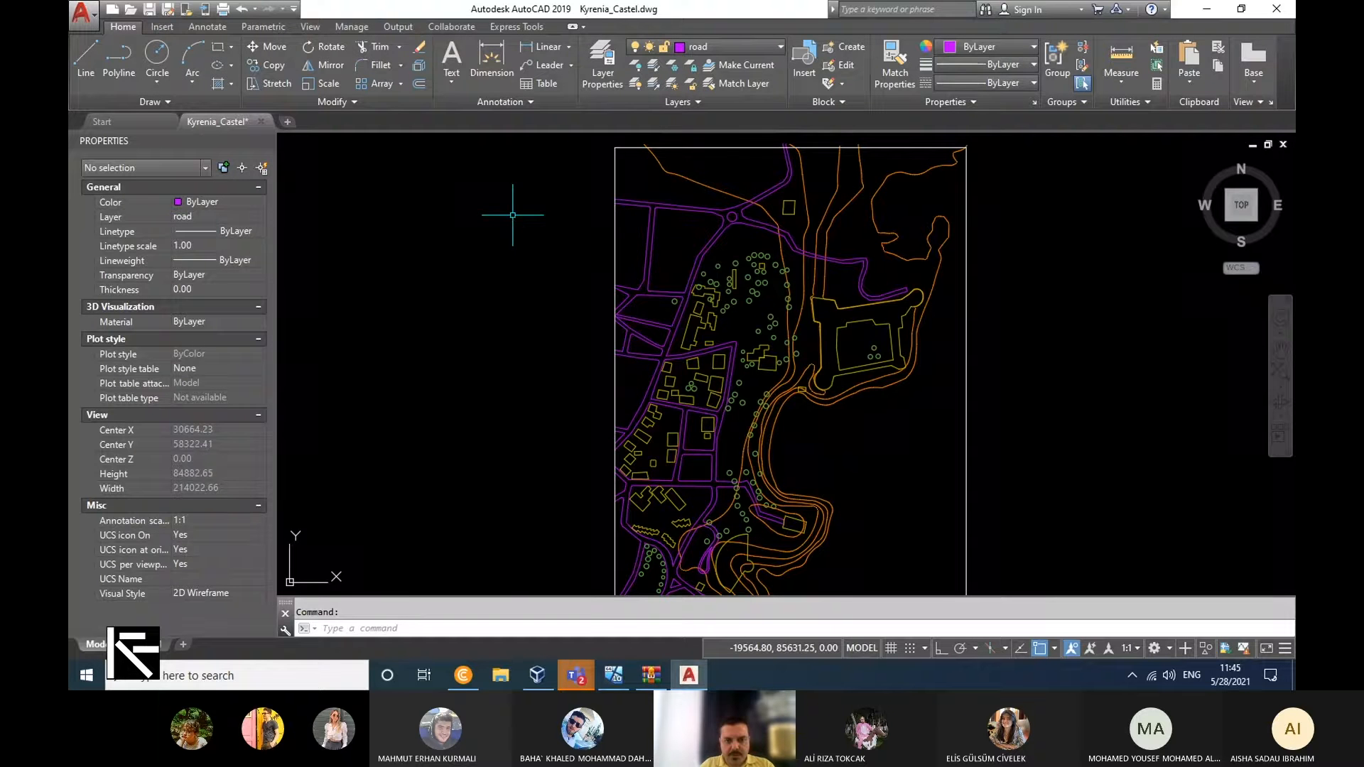
{"action": "key", "text": "Return"}
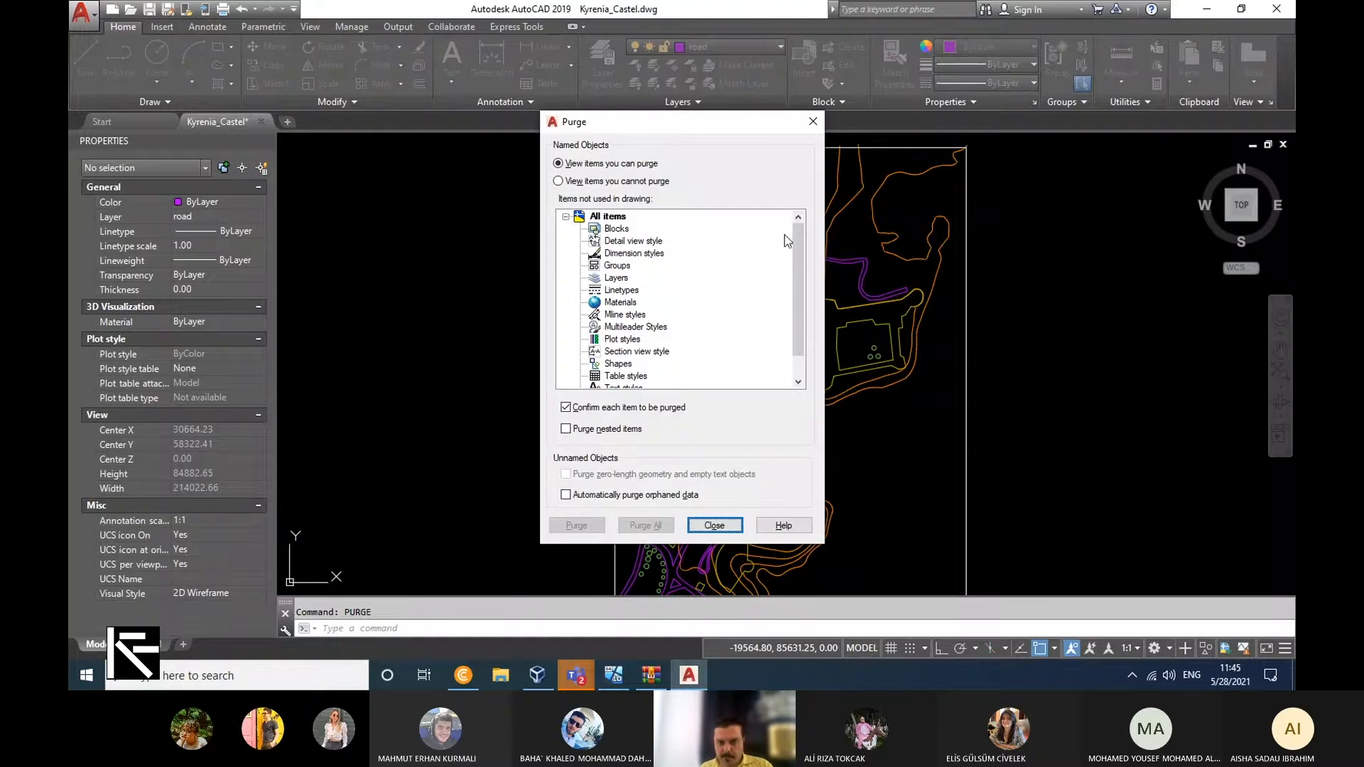
{"action": "scroll", "coordinate": [788, 298], "scroll_direction": "down", "scroll_amount": 1}
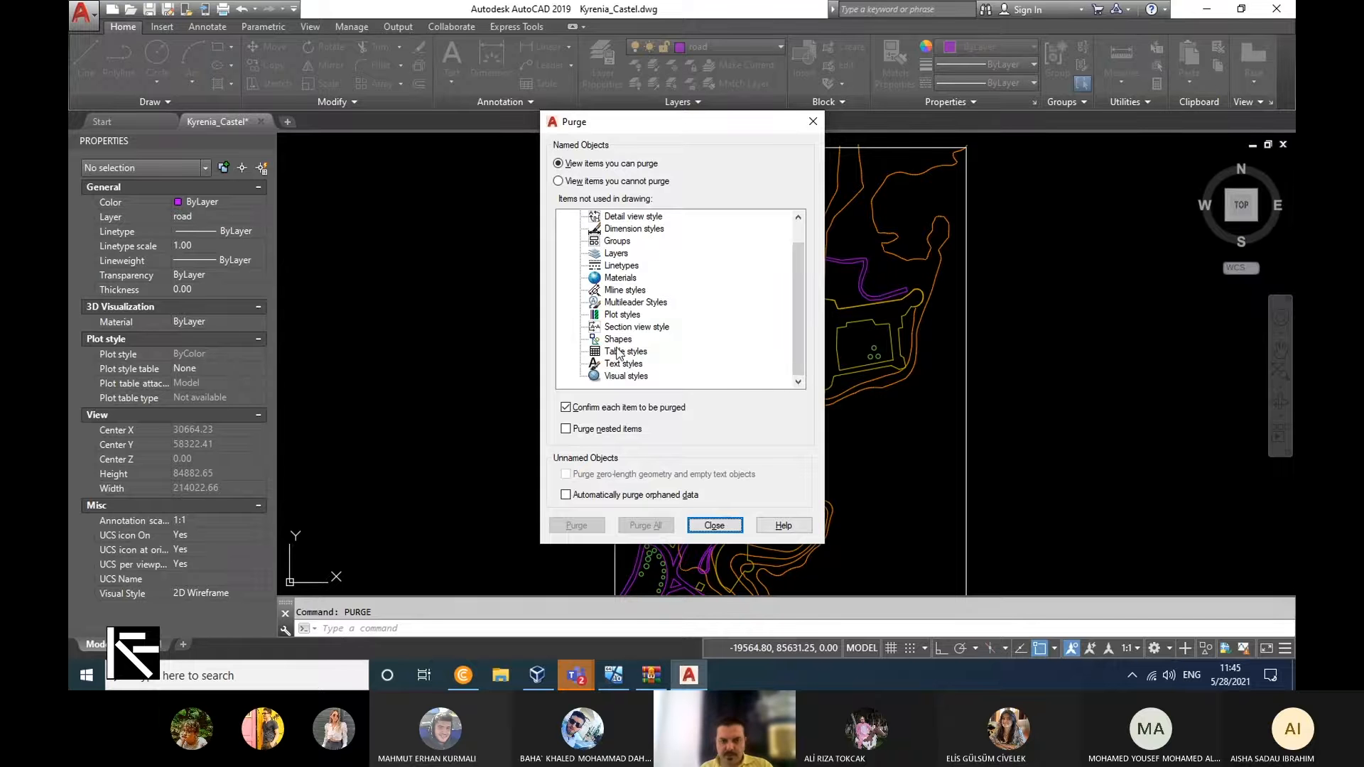
{"action": "scroll", "coordinate": [616, 353], "scroll_direction": "up", "scroll_amount": 1}
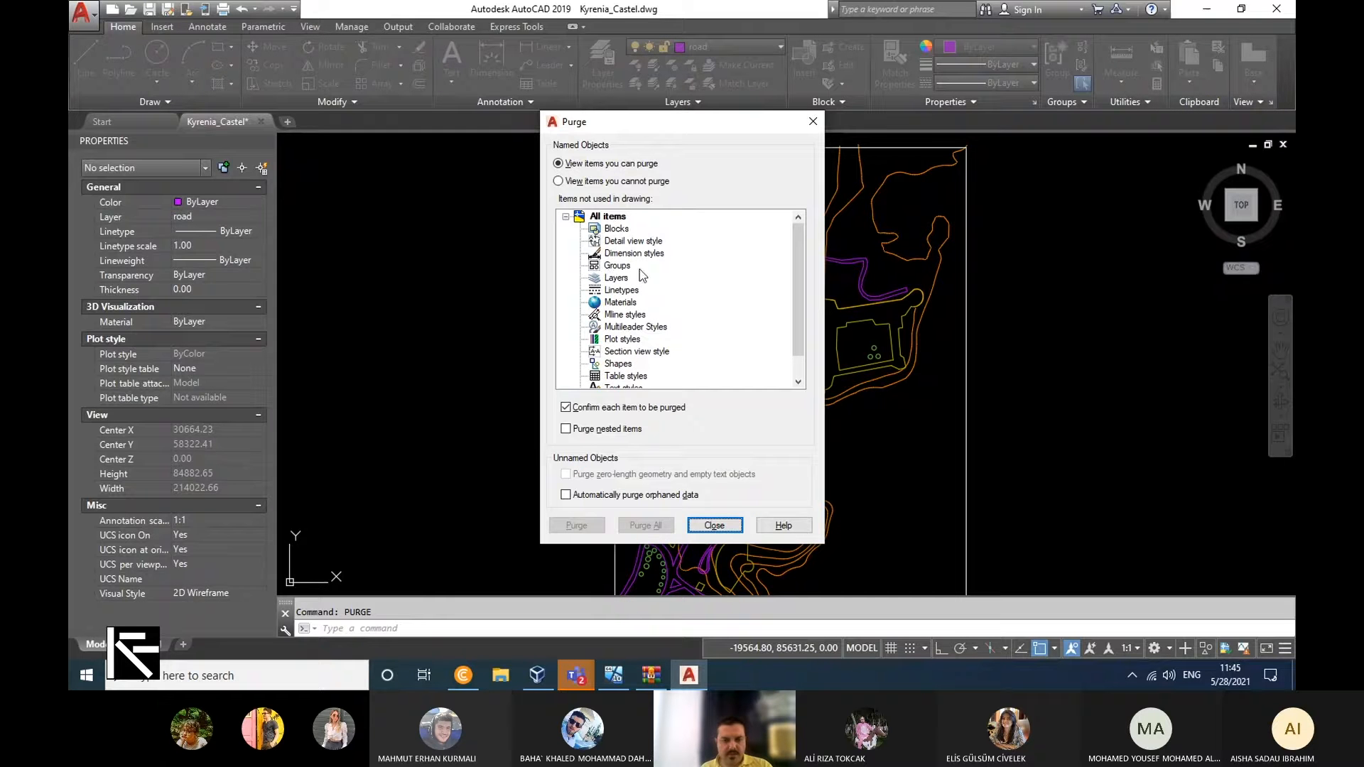
{"action": "scroll", "coordinate": [640, 270], "scroll_direction": "down", "scroll_amount": 1}
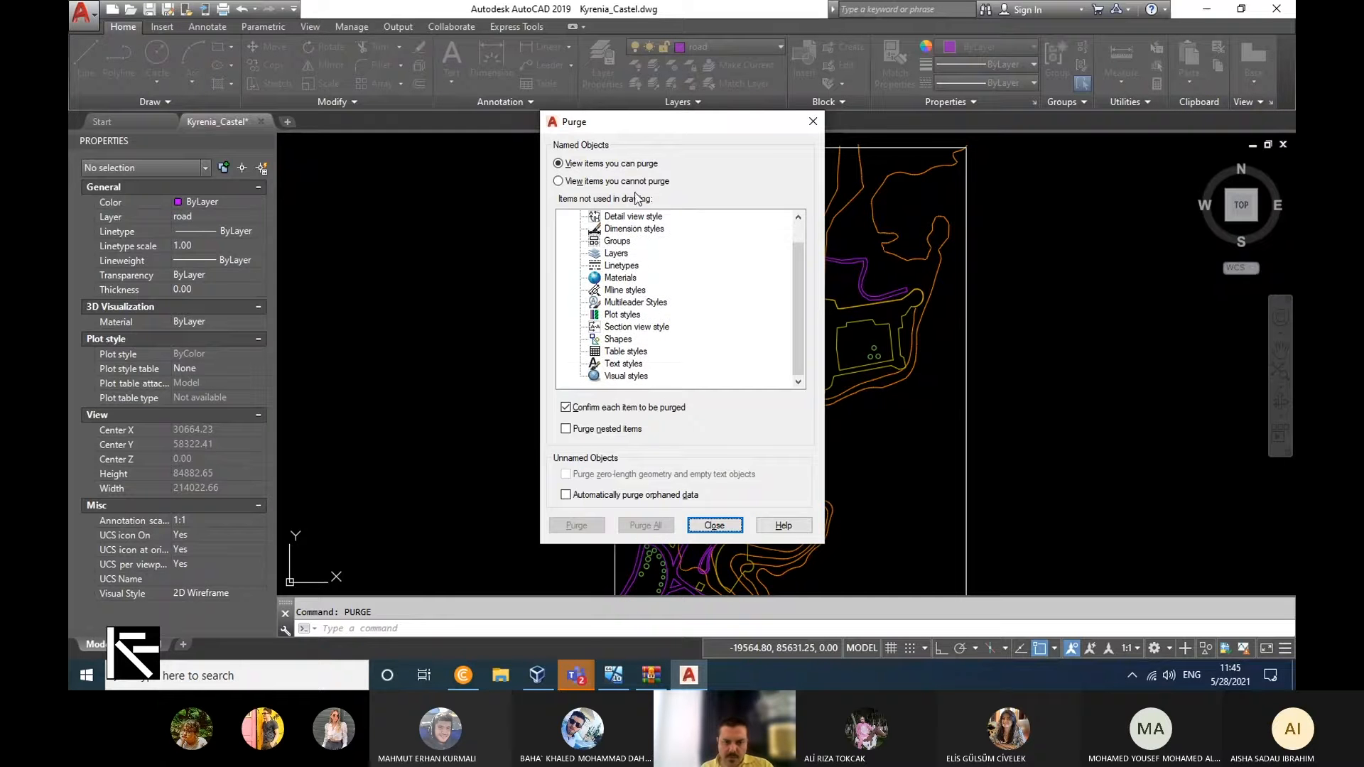
{"action": "scroll", "coordinate": [804, 310], "scroll_direction": "up", "scroll_amount": 1}
{"action": "scroll", "coordinate": [810, 277], "scroll_direction": "down", "scroll_amount": 1}
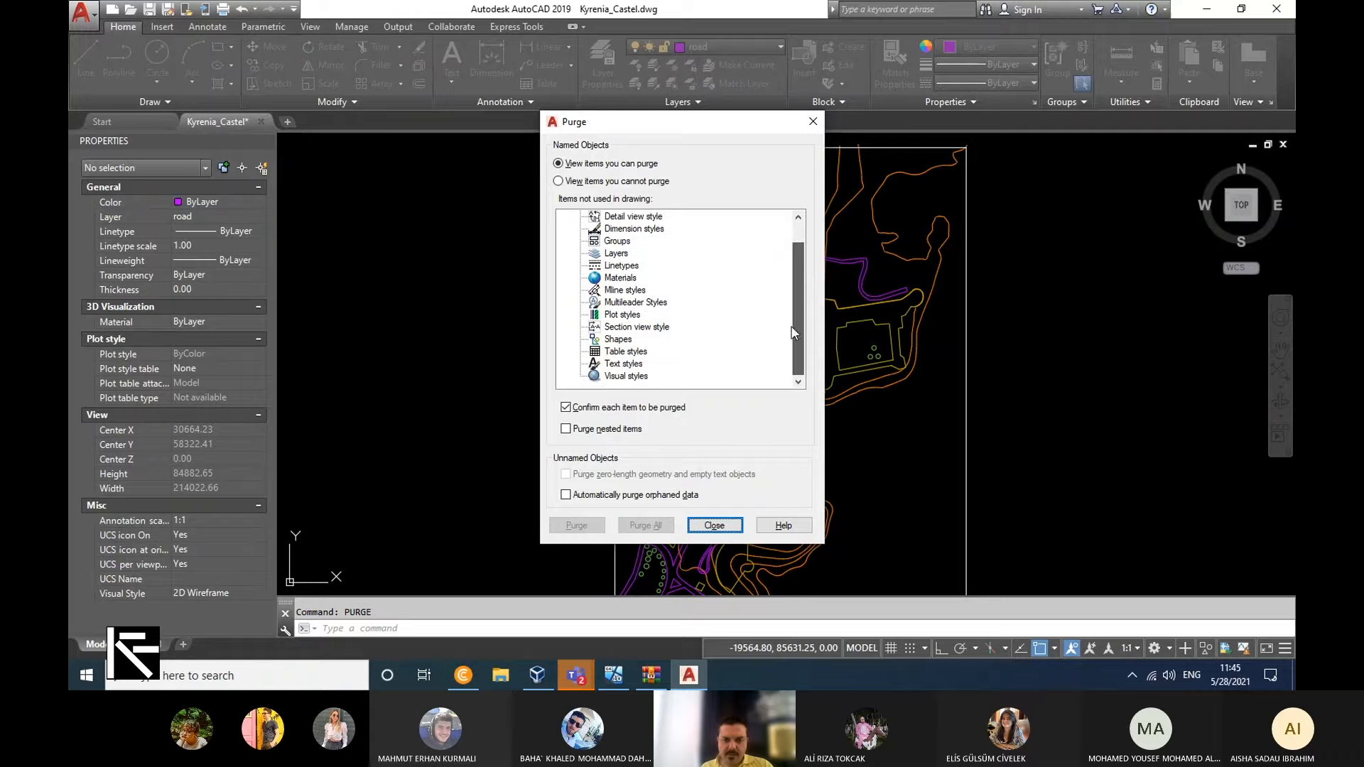
{"action": "left_click", "coordinate": [813, 122]}
{"action": "key", "text": "Return"}
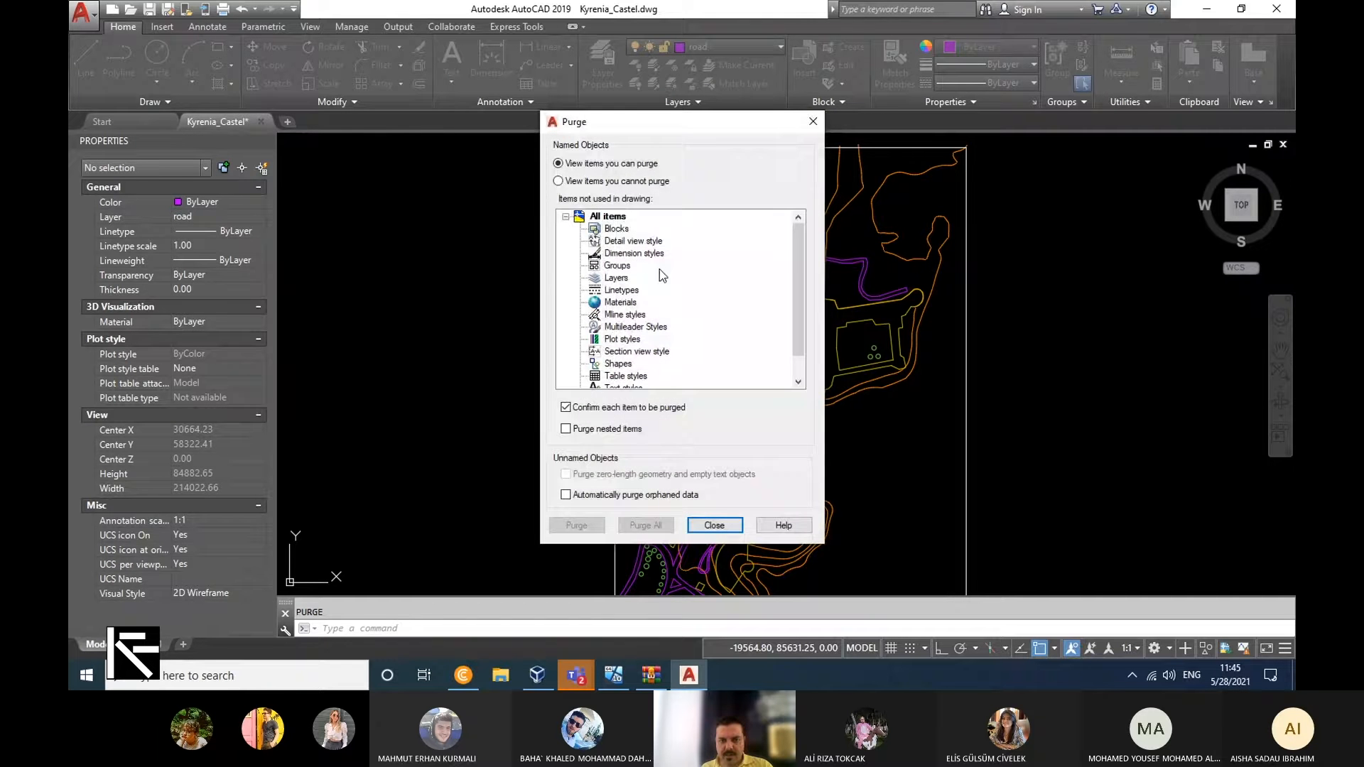
{"action": "left_click", "coordinate": [813, 122]}
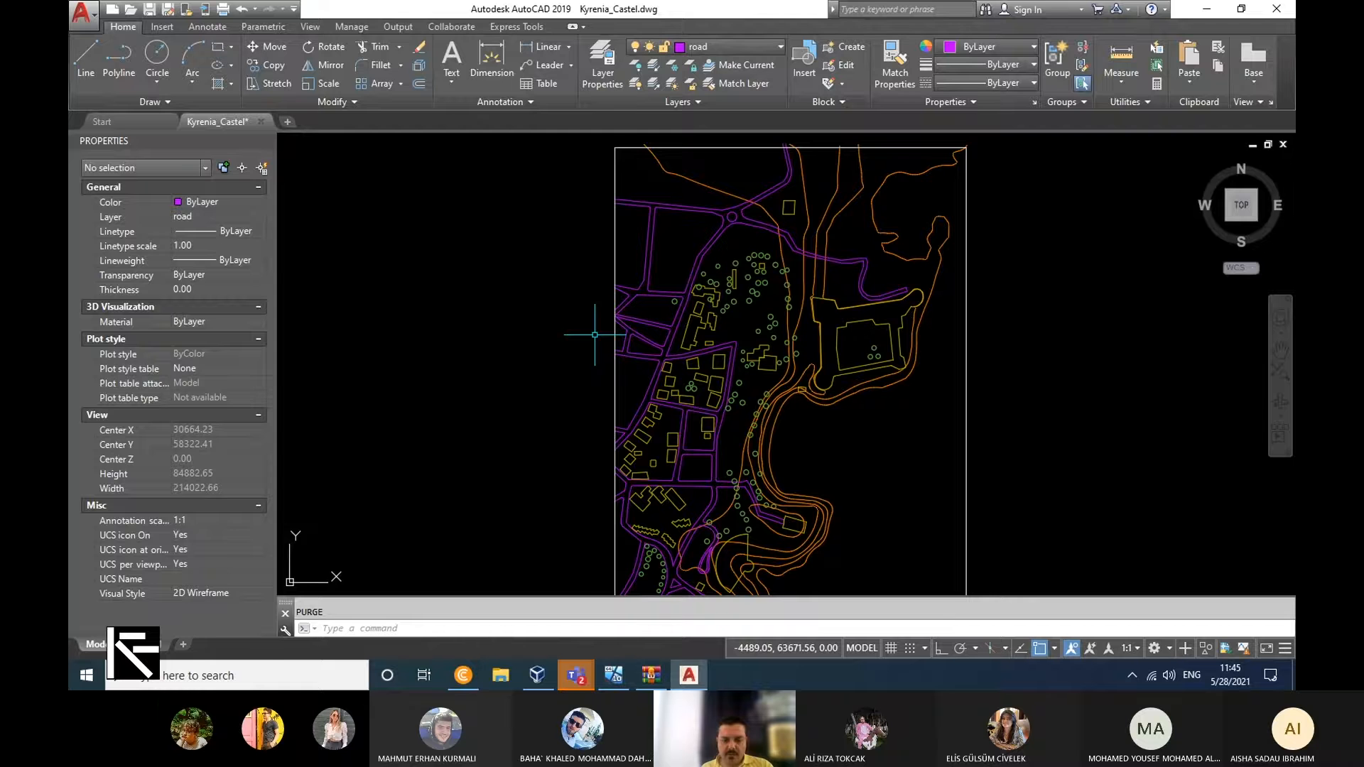
Switch to the VirtualBox virtual machine, move Kyrenia_Castel.dwg near the archive on its desktop and launch ArcMap 10.2.
{"action": "left_click", "coordinate": [615, 680]}
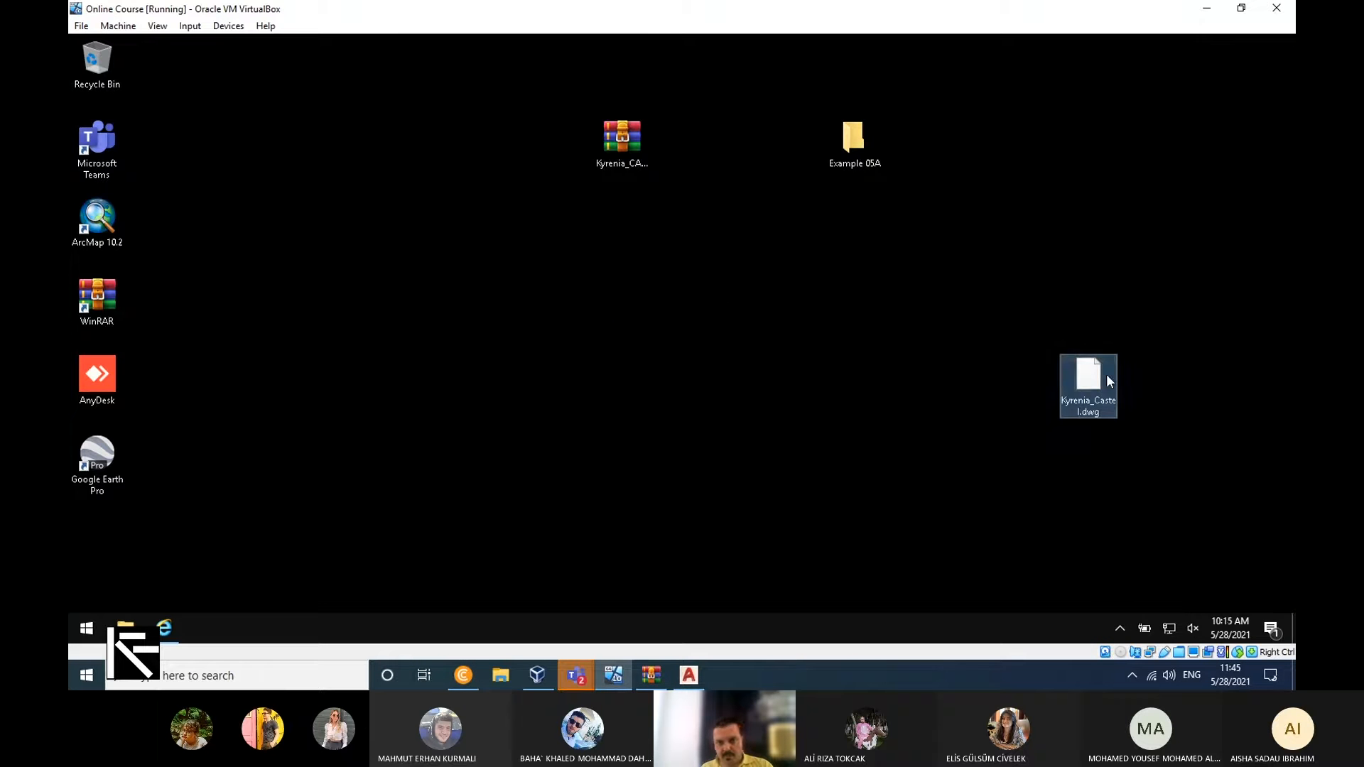
{"action": "left_click_drag", "start_coordinate": [1088, 384], "coordinate": [743, 235]}
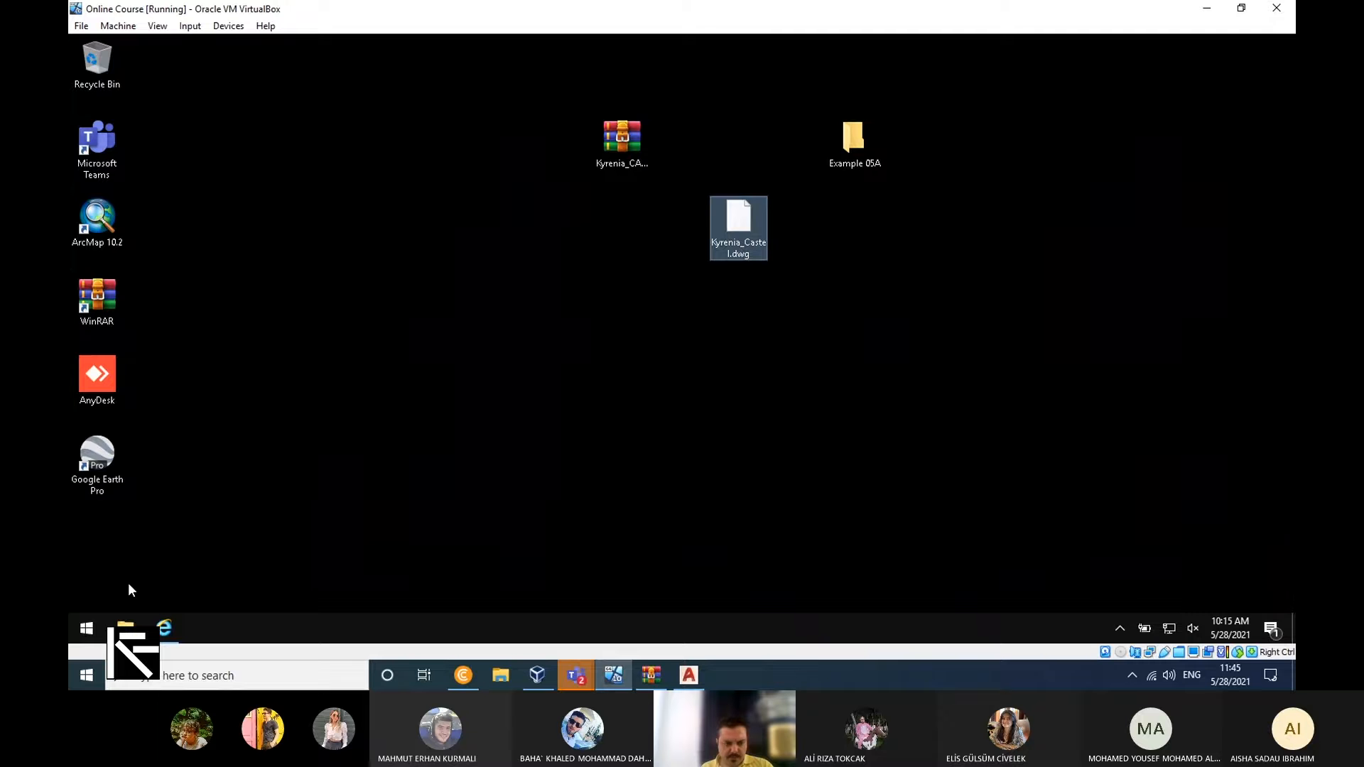
{"action": "left_click", "coordinate": [84, 629]}
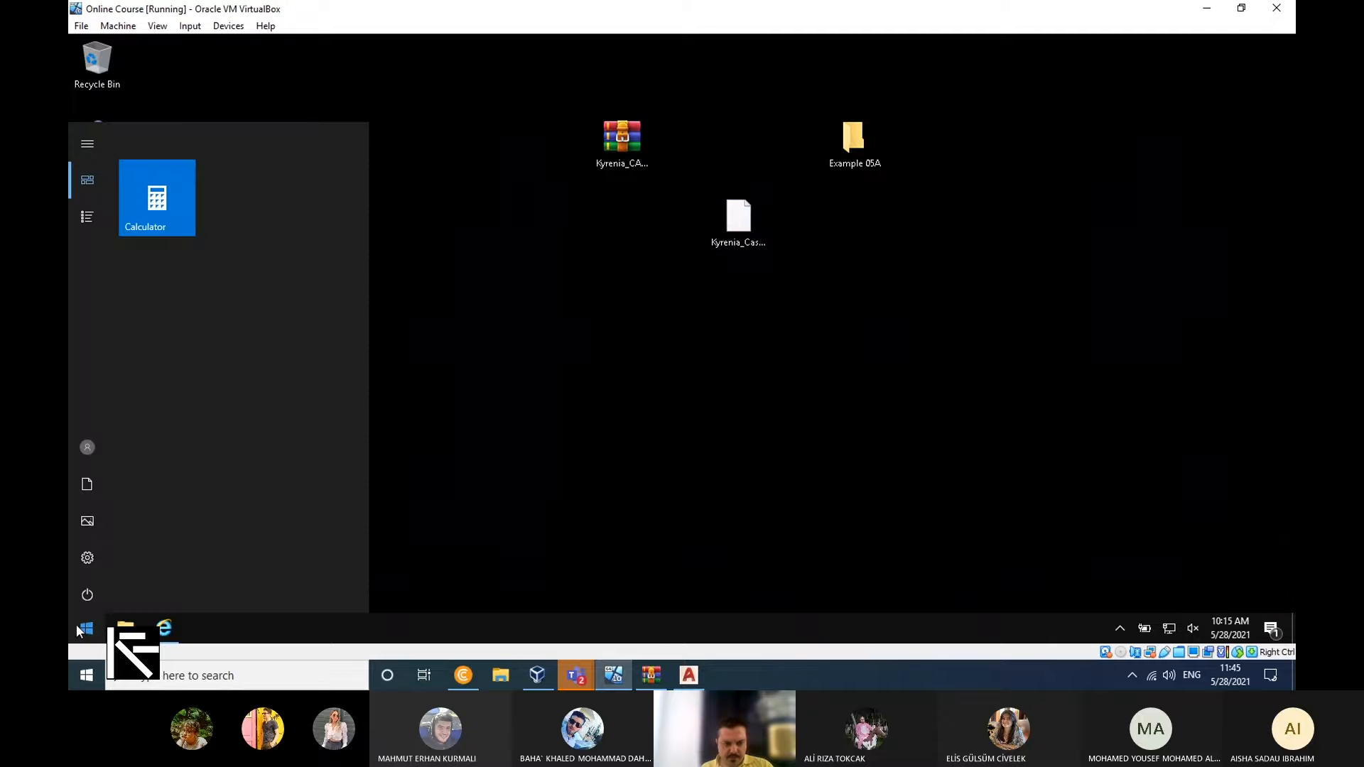
{"action": "left_click", "coordinate": [90, 218]}
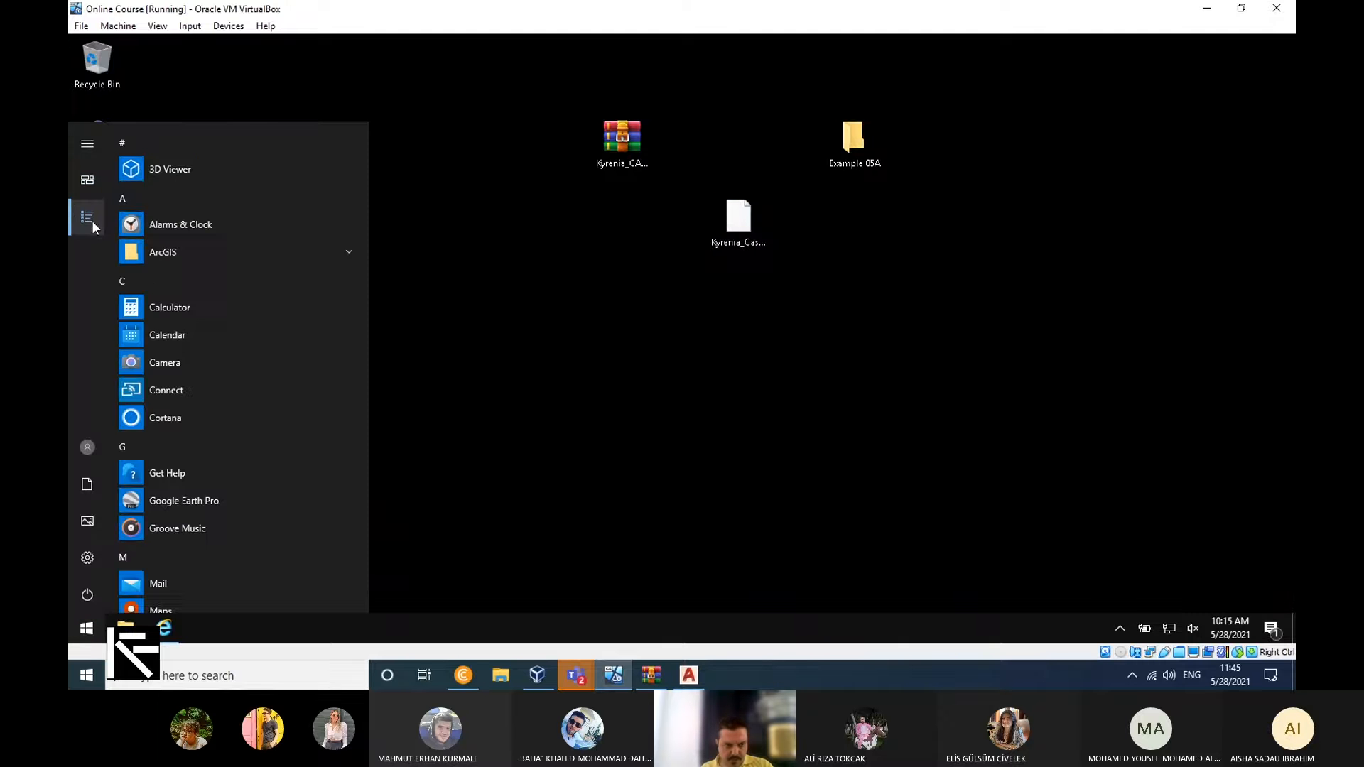
{"action": "left_click", "coordinate": [199, 257]}
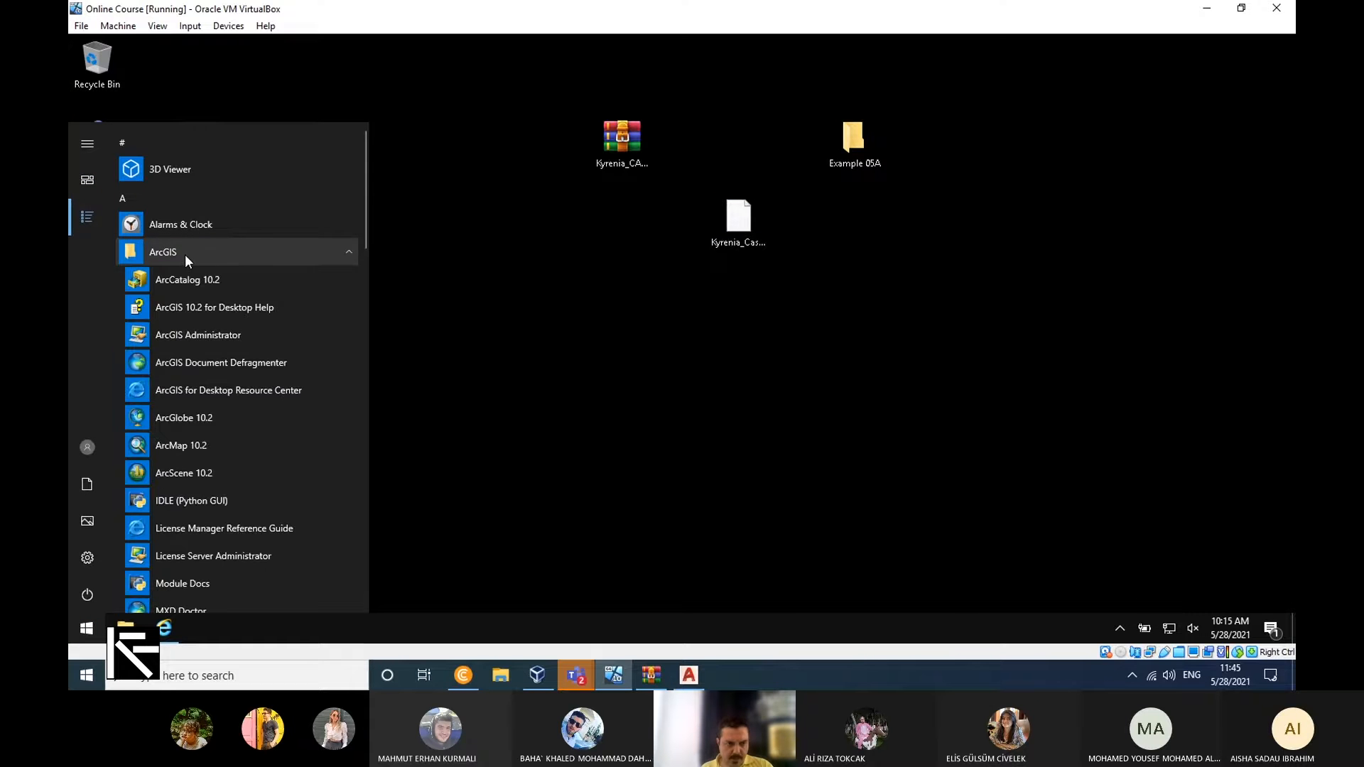
{"action": "left_click", "coordinate": [220, 445]}
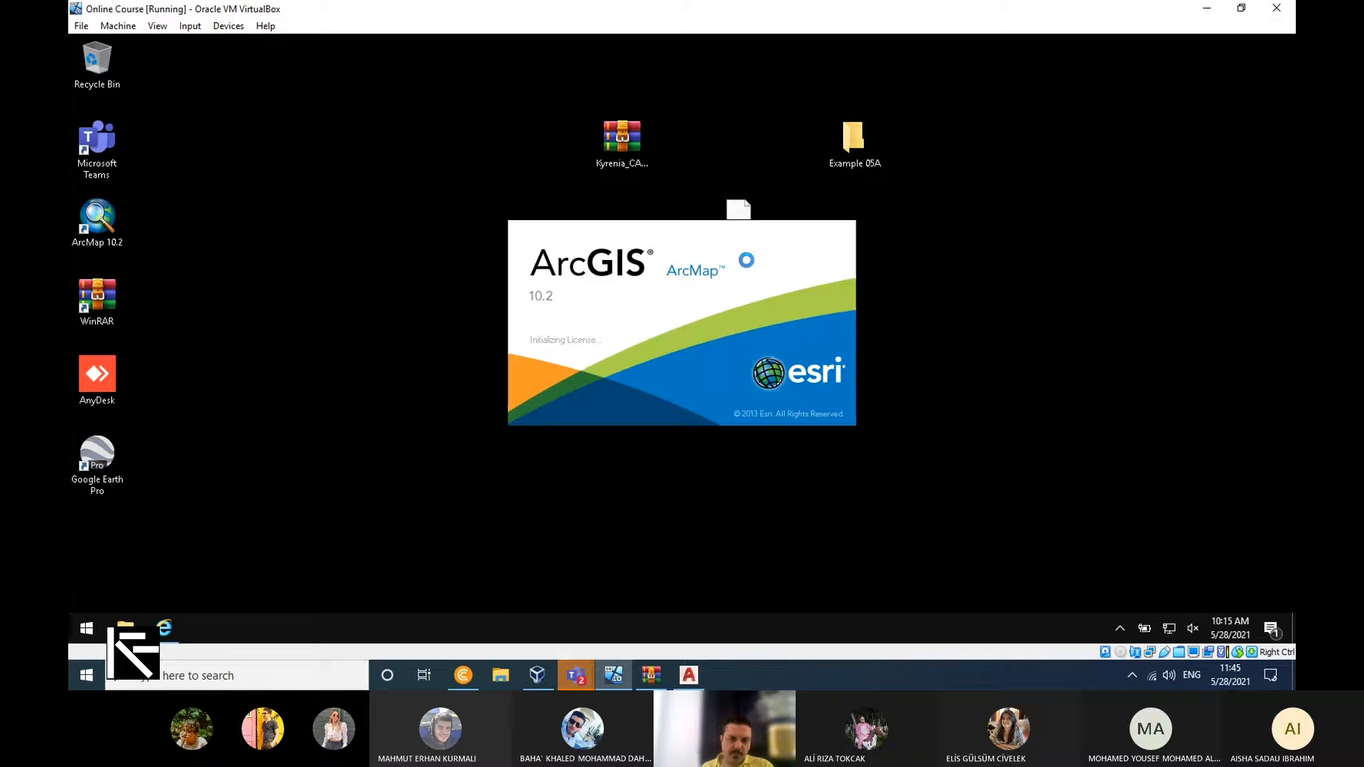
View the drawing in AutoCAD on the host again, return to ArcMap in the virtual machine and dismiss its Getting Started dialog.
{"action": "left_click", "coordinate": [689, 676]}
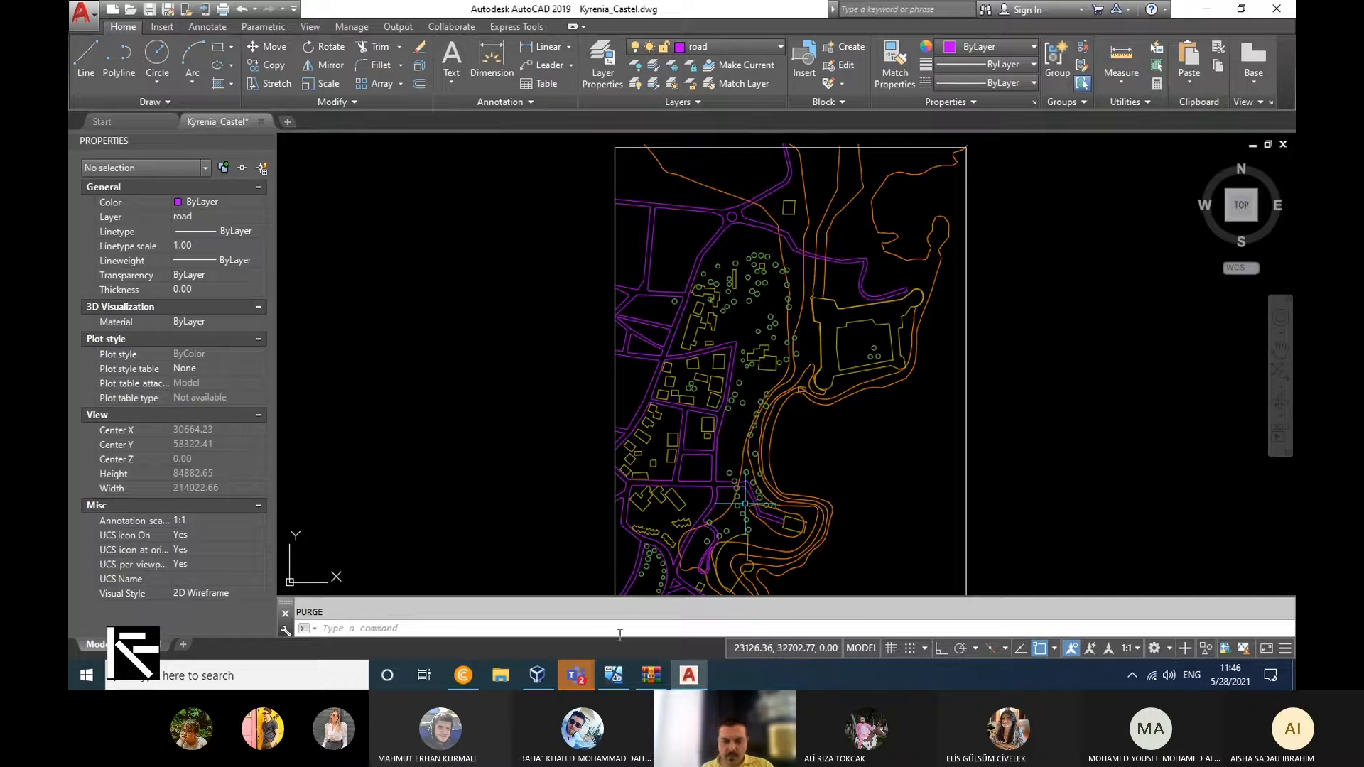
{"action": "left_click", "coordinate": [614, 676]}
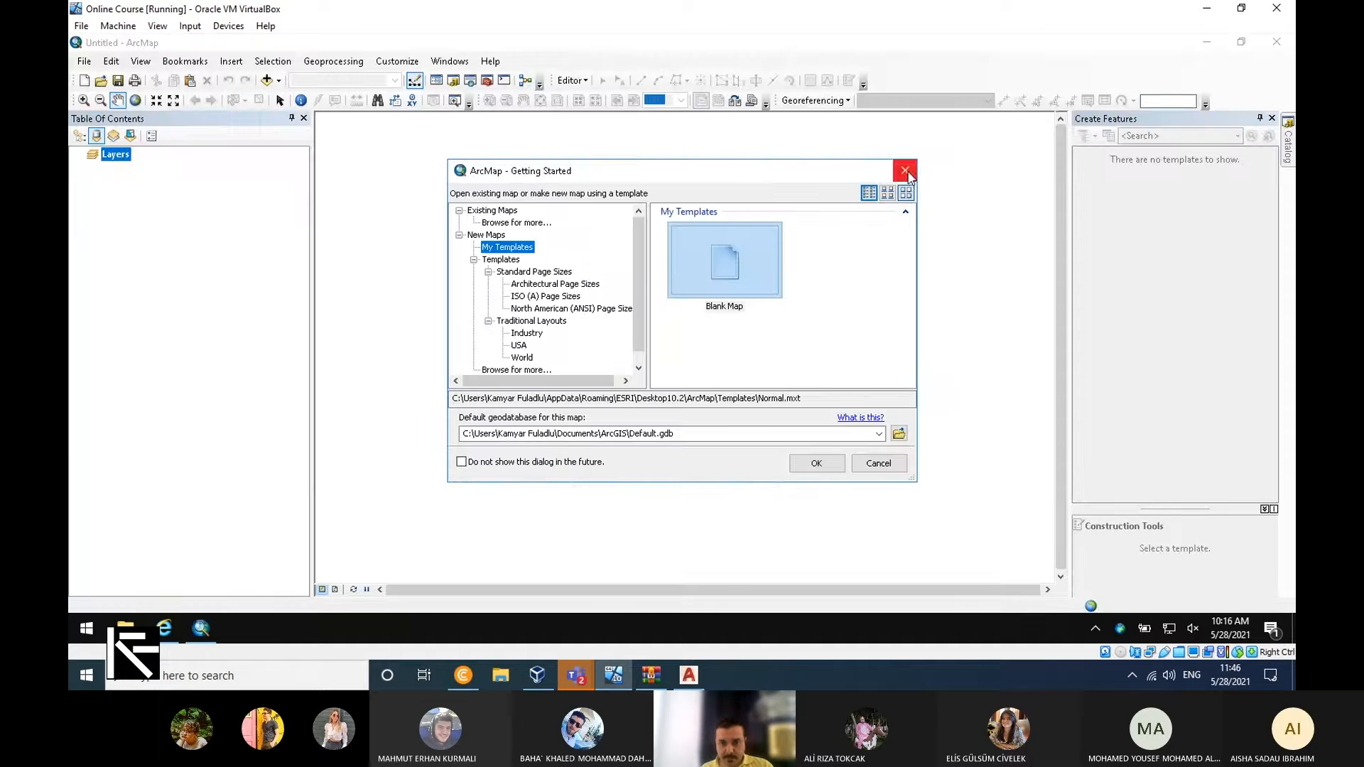
{"action": "left_click", "coordinate": [905, 170]}
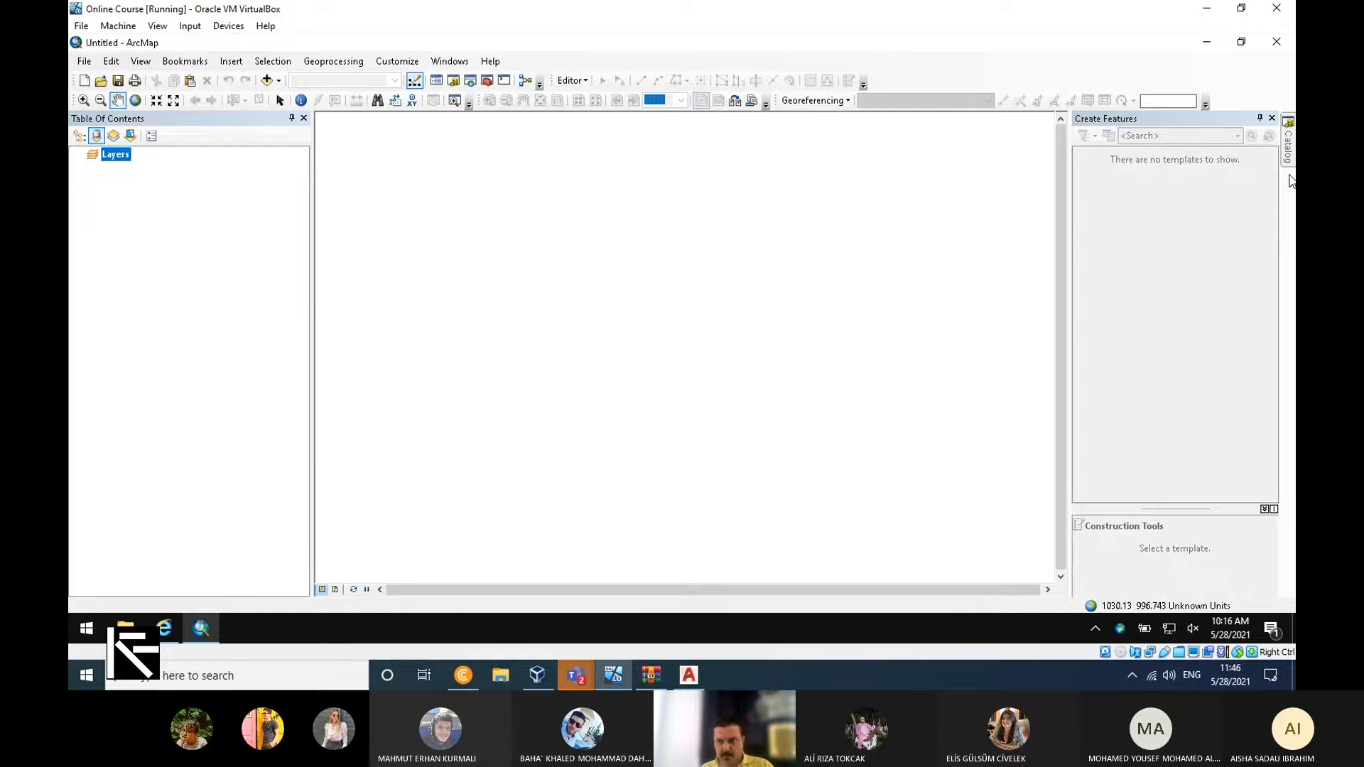
Start adding data to the empty map and connect to the Desktop folder as a data source.
{"action": "mouse_move", "coordinate": [1289, 138]}
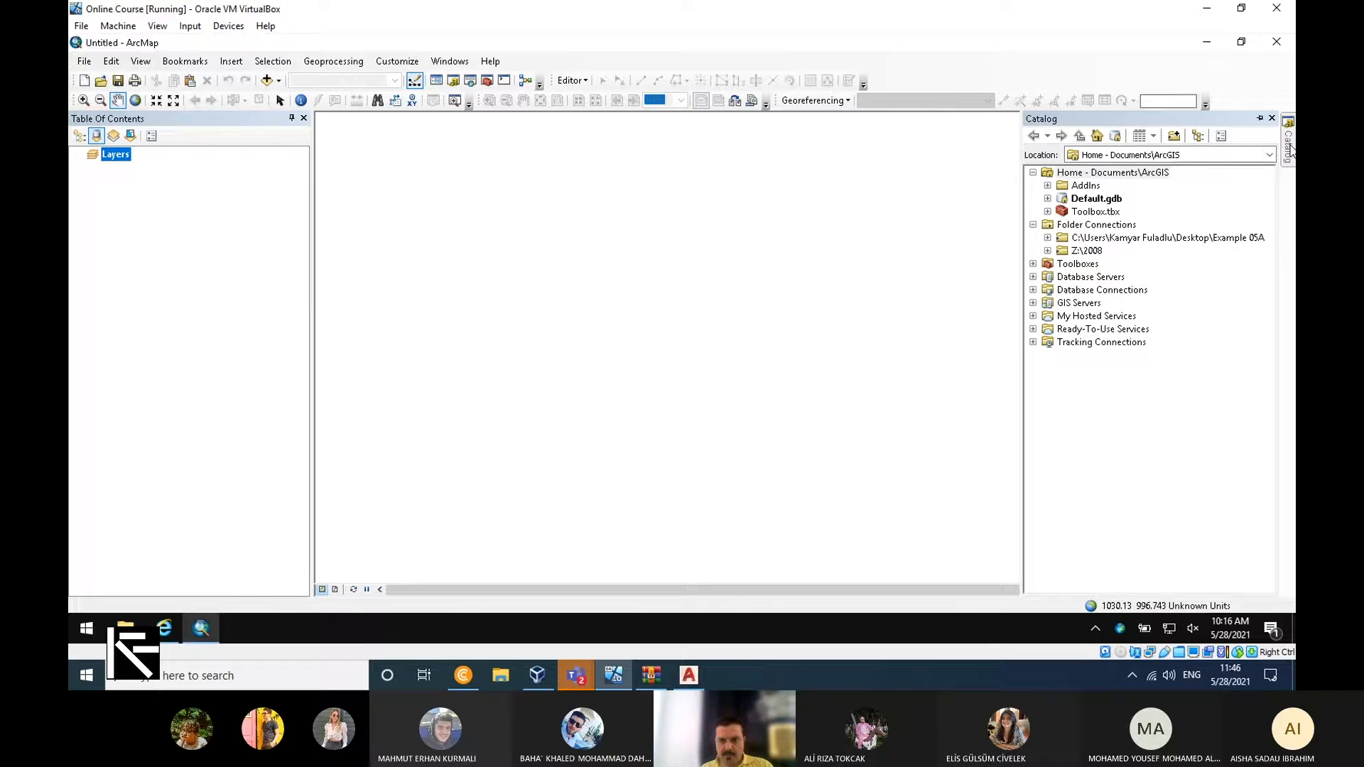
{"action": "left_click", "coordinate": [275, 87]}
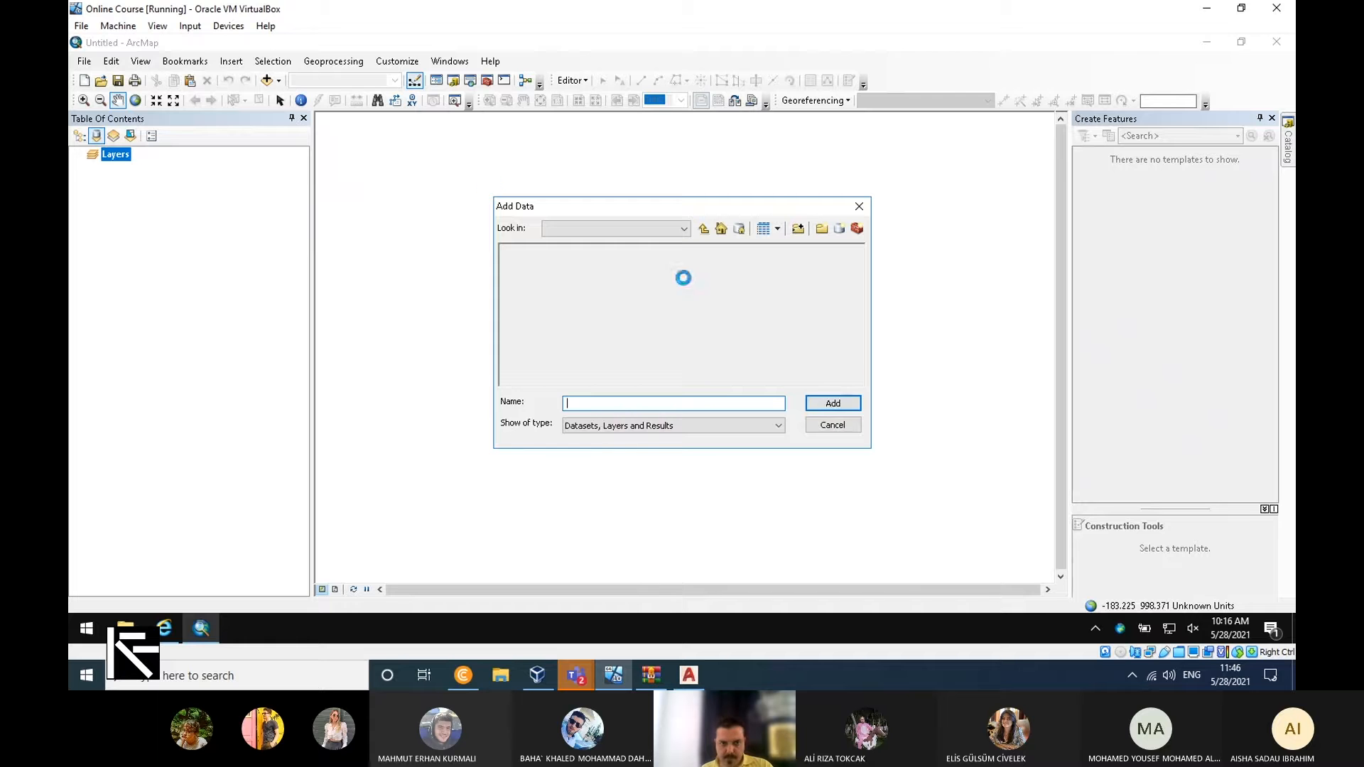
{"action": "left_click", "coordinate": [658, 228]}
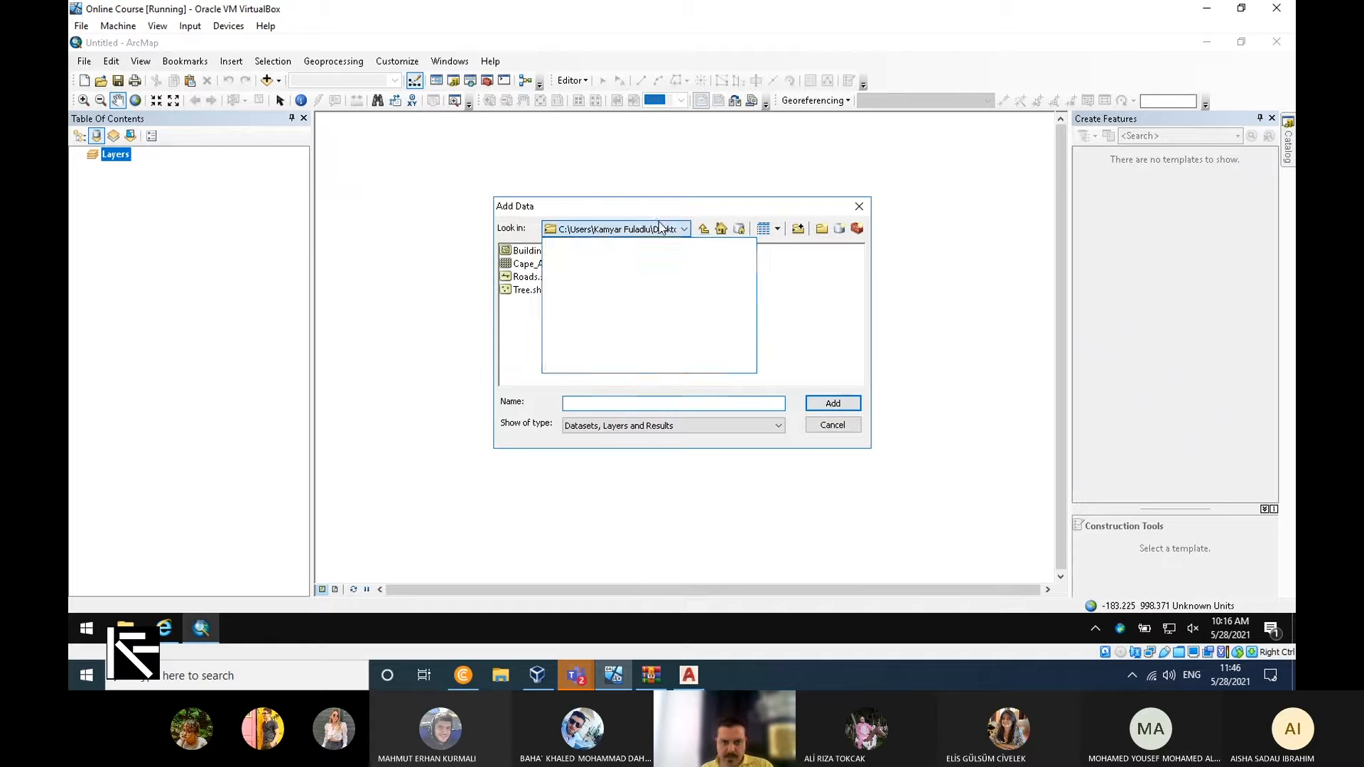
{"action": "left_click", "coordinate": [797, 242]}
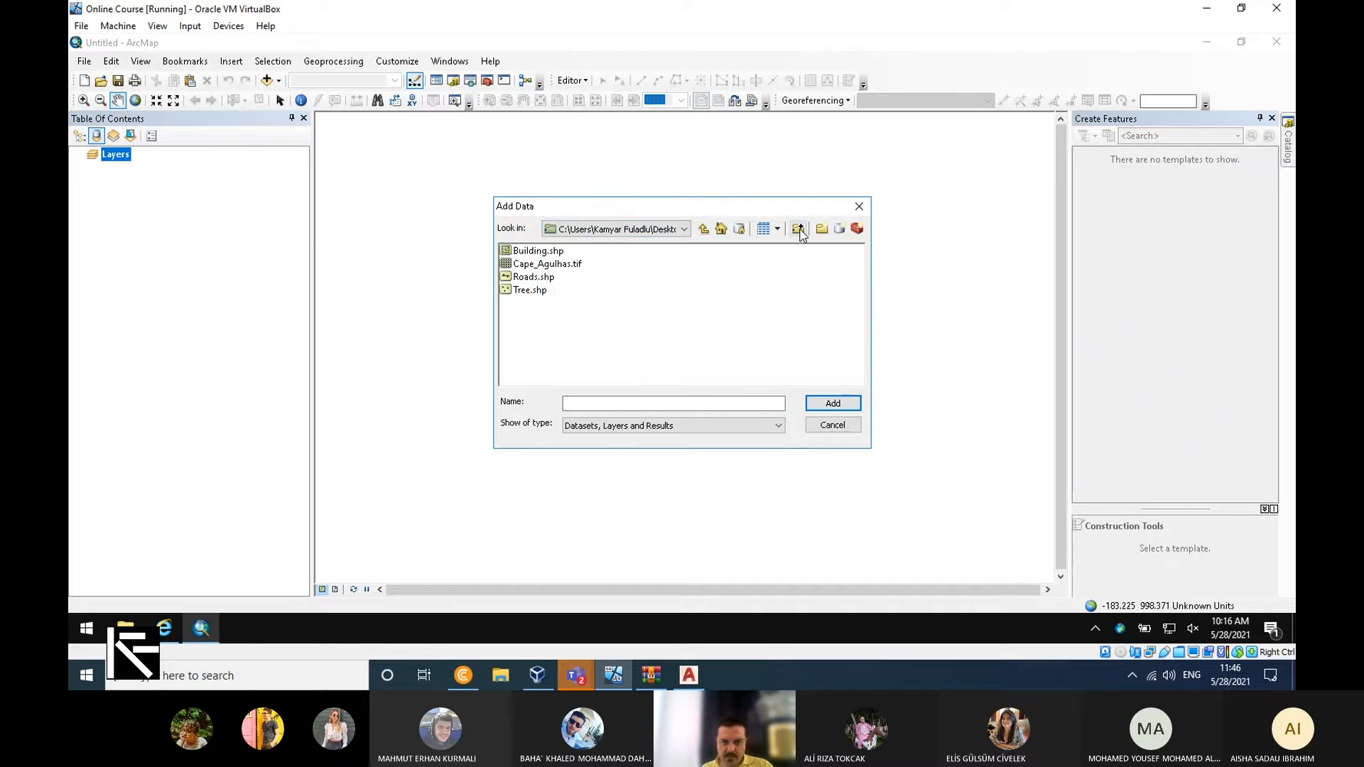
{"action": "left_click", "coordinate": [798, 230]}
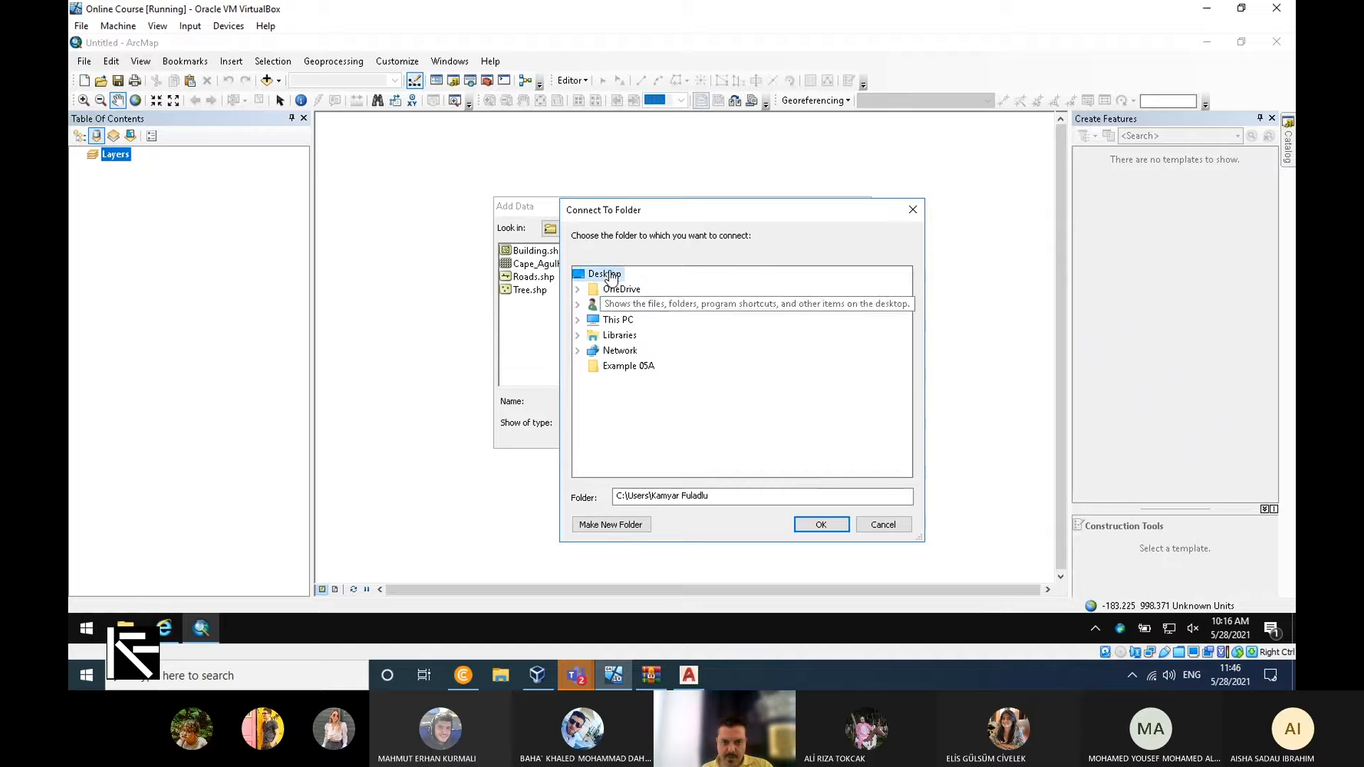
{"action": "left_click", "coordinate": [611, 276]}
{"action": "left_click", "coordinate": [821, 525]}
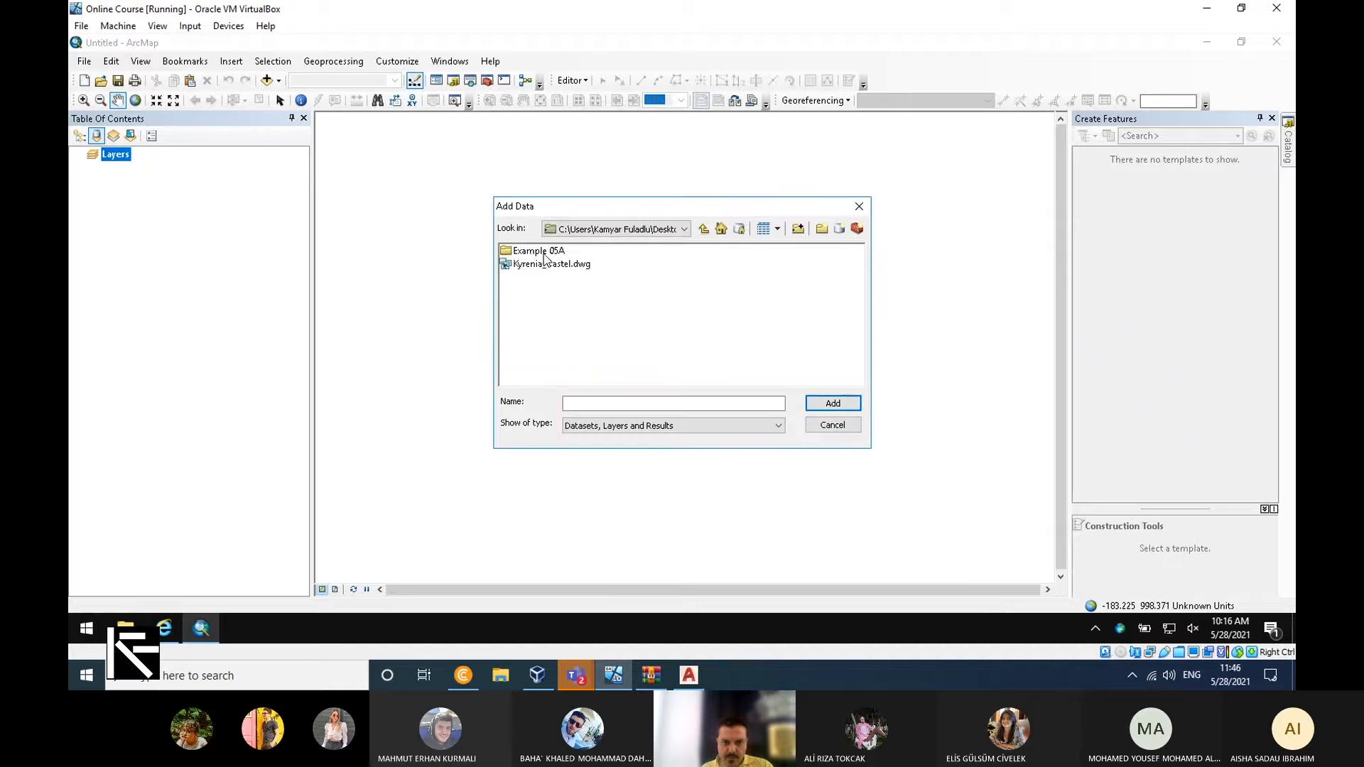
Add Kyrenia_Castel.dwg from the Desktop folder to the map and acknowledge its missing spatial reference.
{"action": "left_click", "coordinate": [550, 266]}
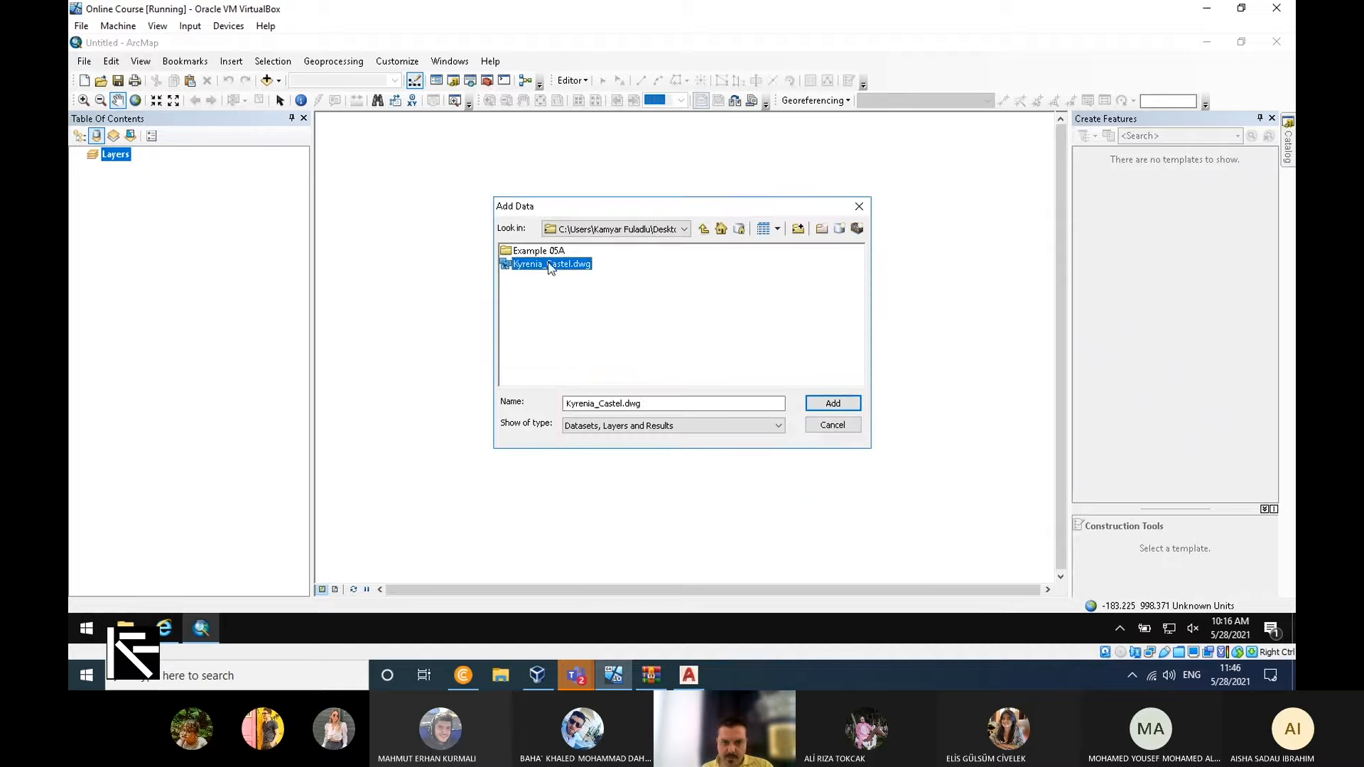
{"action": "left_click", "coordinate": [831, 404]}
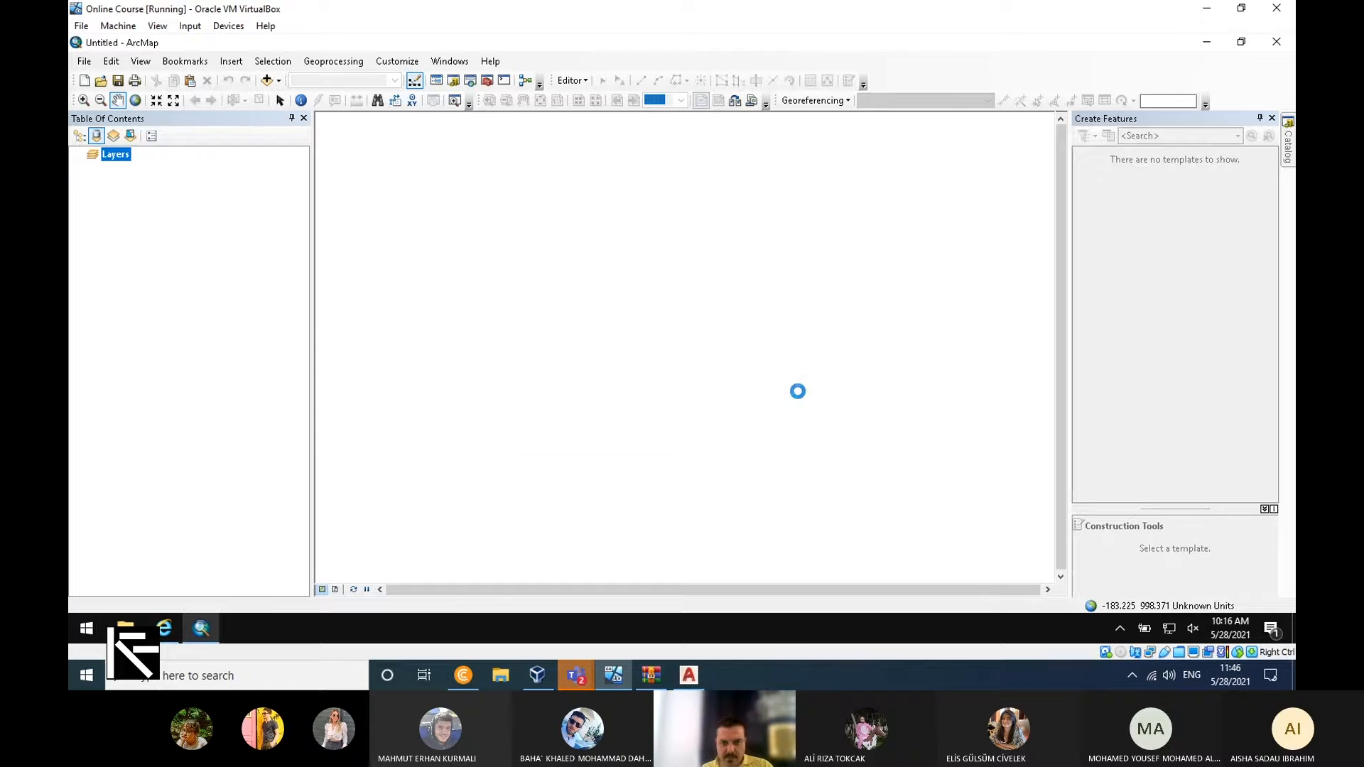
{"action": "left_click_drag", "start_coordinate": [652, 243], "coordinate": [732, 388]}
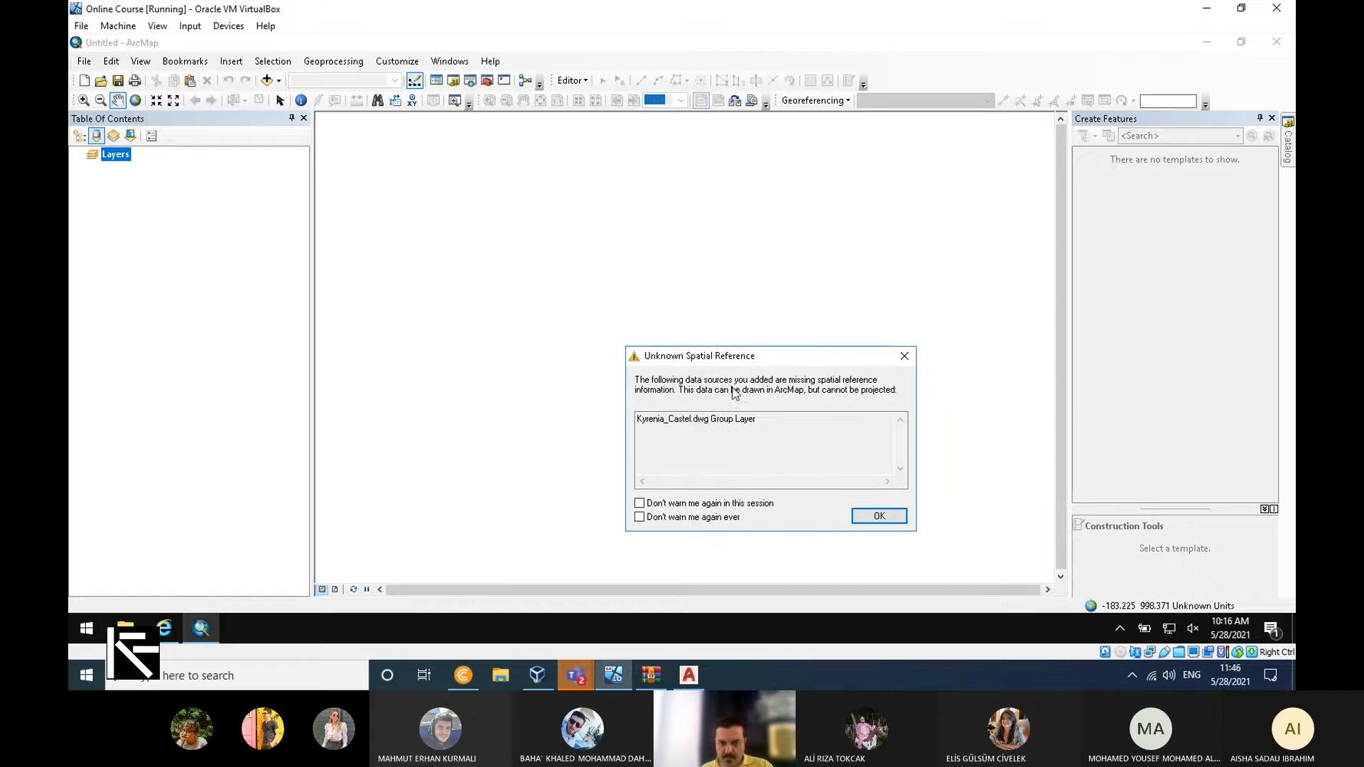
{"action": "left_click", "coordinate": [876, 518]}
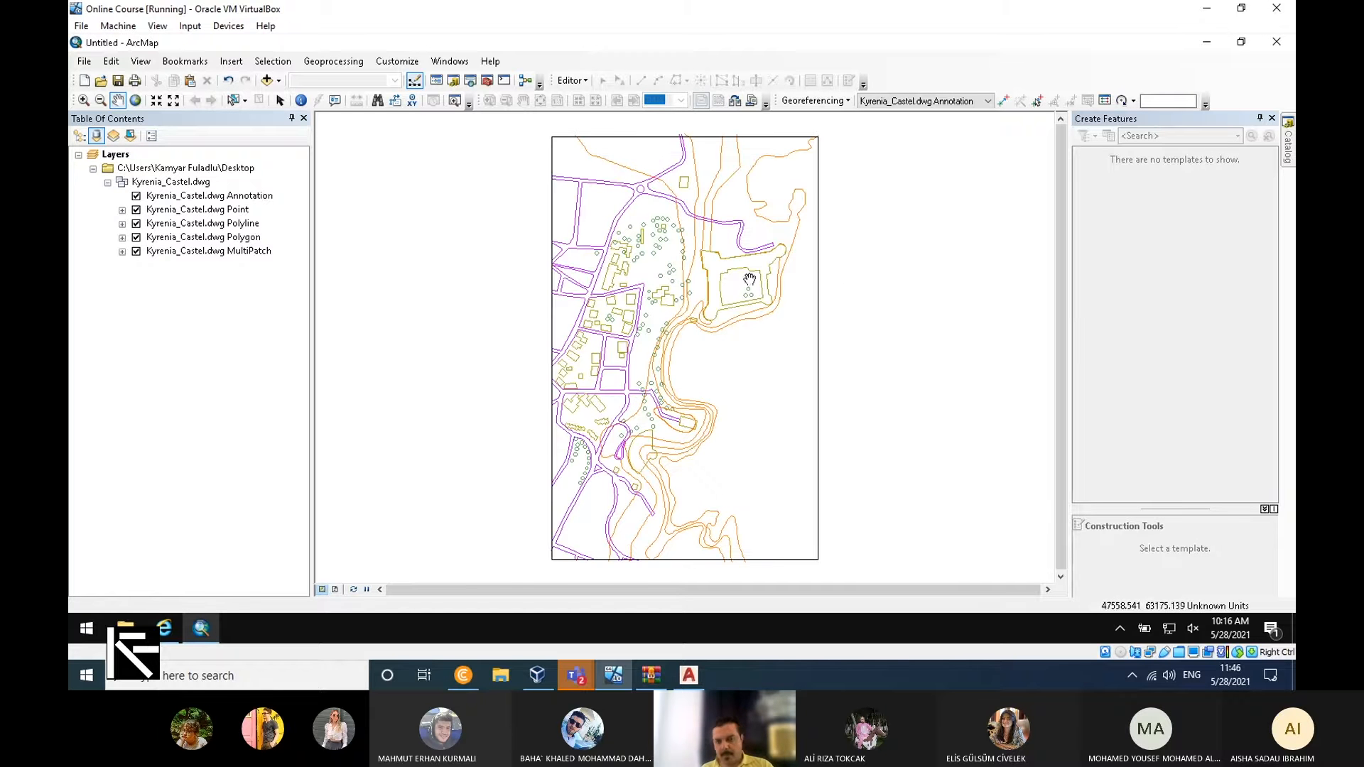
Hide the Annotation, Point, Polygon and MultiPatch layers of Kyrenia_Castel.dwg and expand the Point and Polygon symbol lists.
{"action": "mouse_move", "coordinate": [739, 282]}
{"action": "left_mouse_down"}
{"action": "mouse_move", "coordinate": [697, 365]}
{"action": "mouse_move", "coordinate": [704, 302]}
{"action": "mouse_move", "coordinate": [702, 319]}
{"action": "left_mouse_up"}
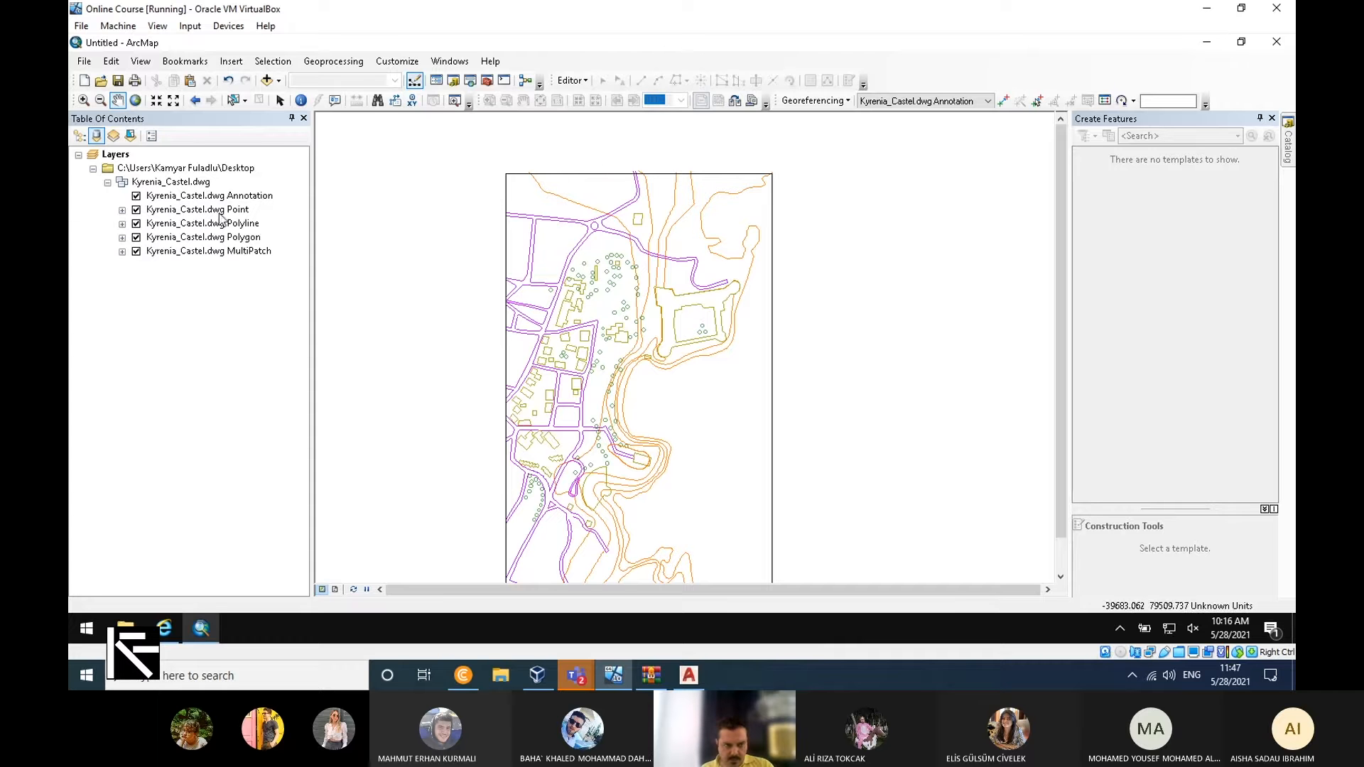
{"action": "left_click", "coordinate": [122, 210]}
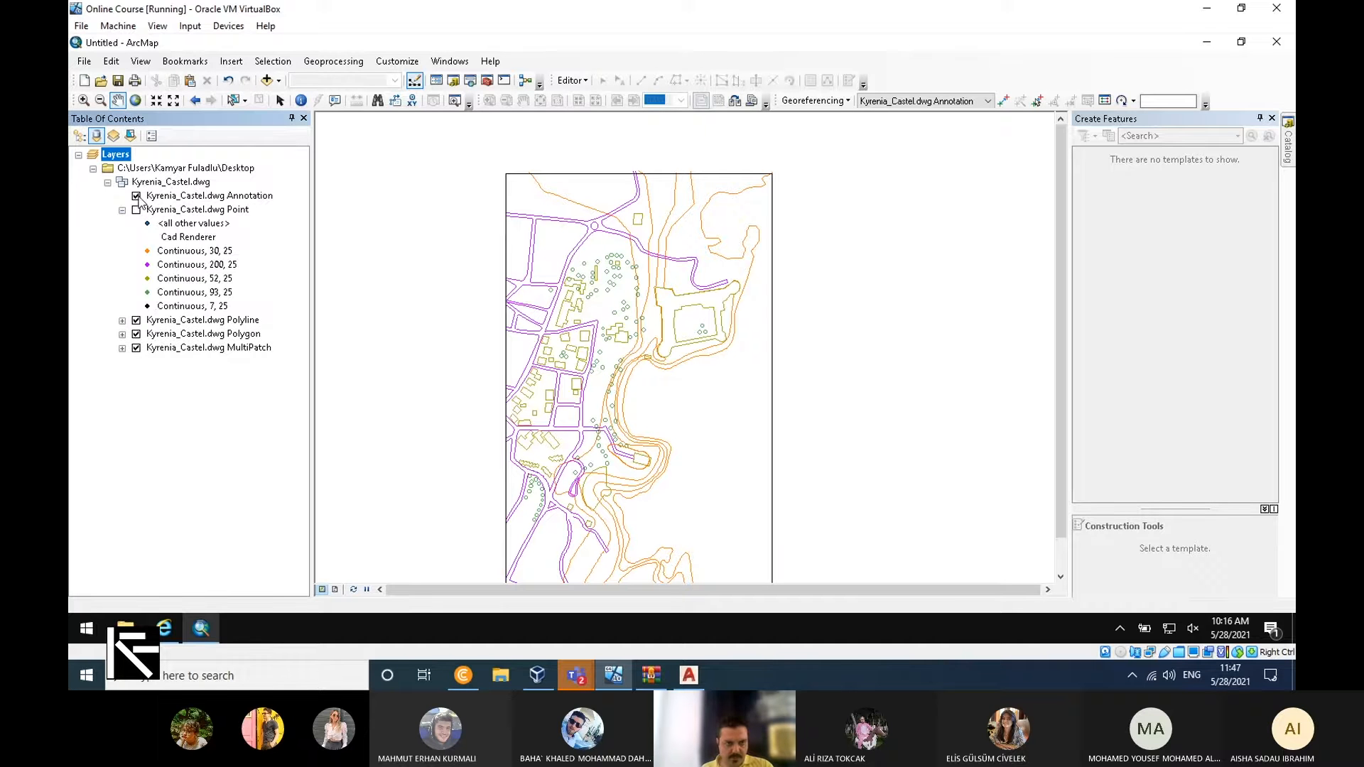
{"action": "left_click", "coordinate": [136, 334]}
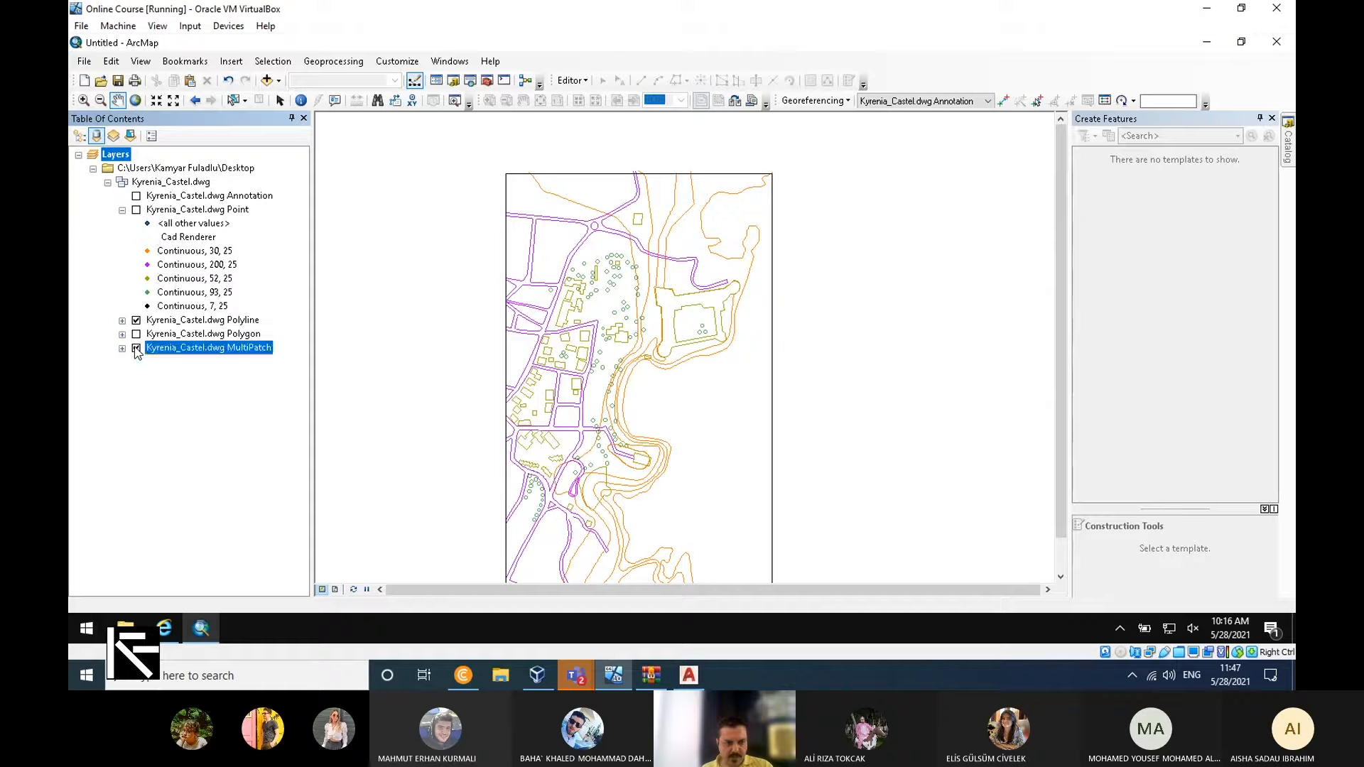
{"action": "left_click", "coordinate": [136, 349]}
{"action": "left_click", "coordinate": [122, 333]}
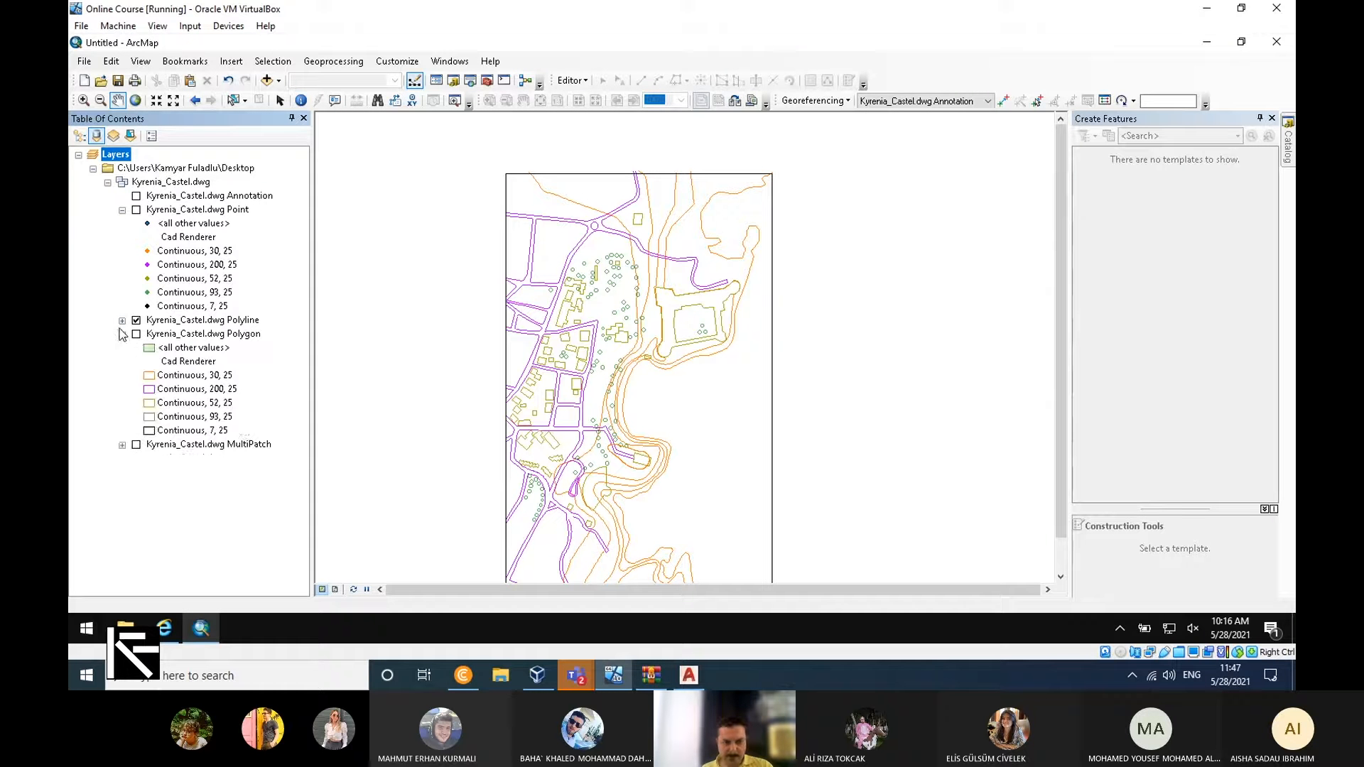
Collapse the Polygon symbol list, expand the Polyline one and start exporting the data of the Kyrenia_Castel.dwg Polyline layer.
{"action": "left_click", "coordinate": [122, 335]}
{"action": "left_click", "coordinate": [122, 320]}
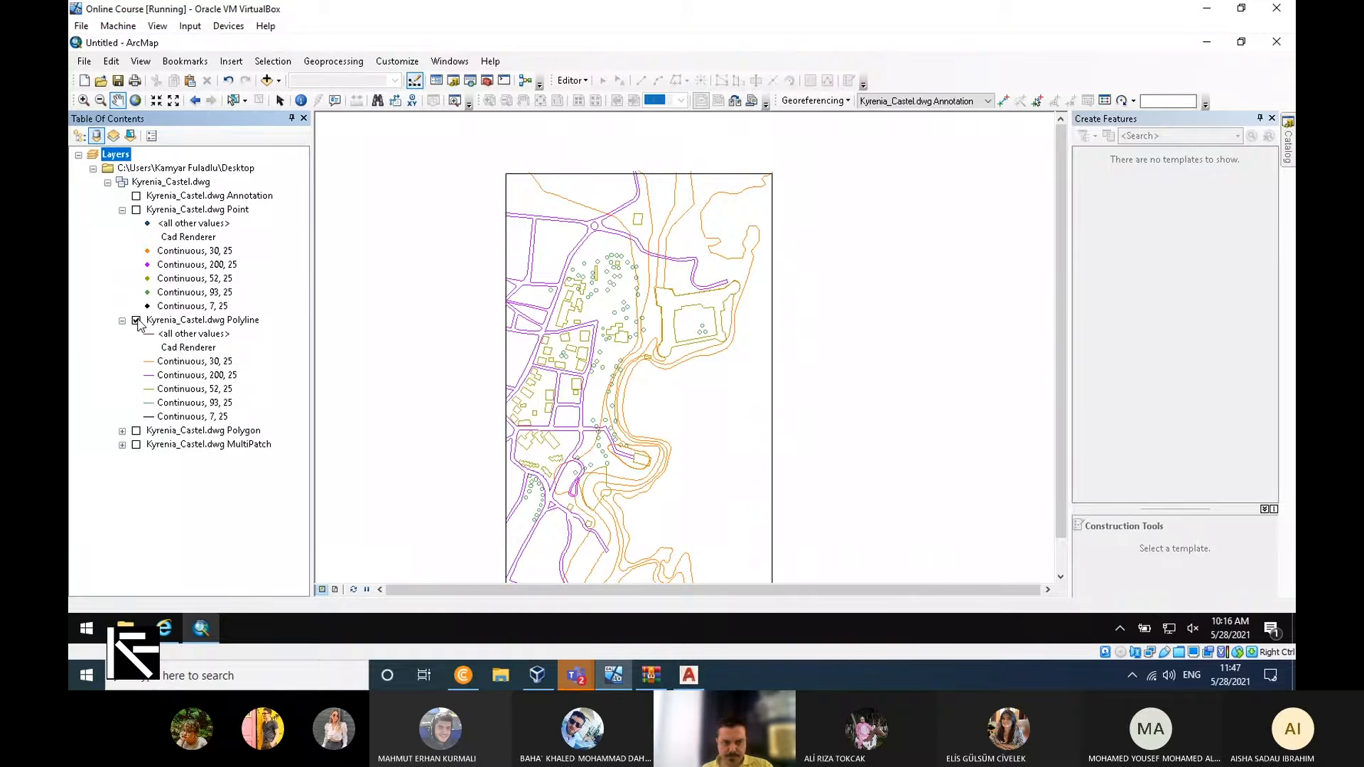
{"action": "left_click", "coordinate": [191, 321]}
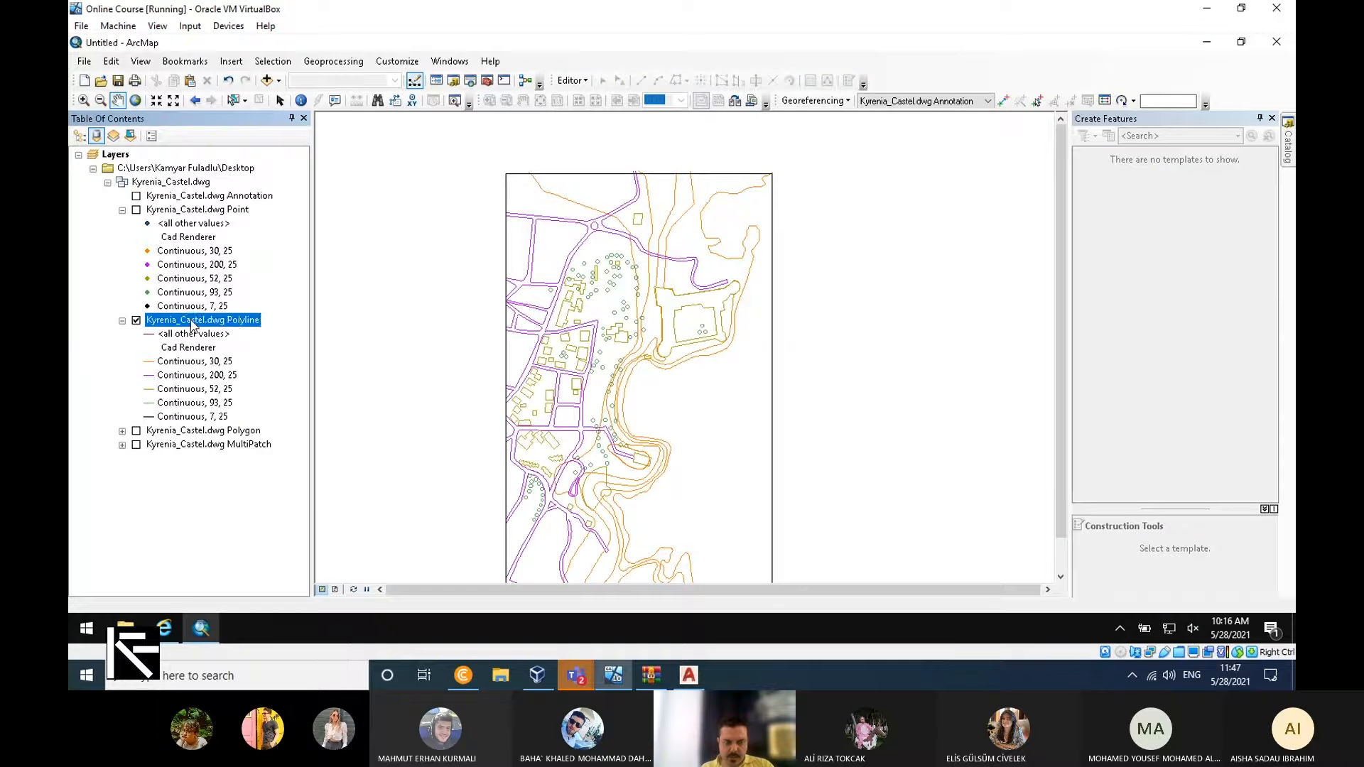
{"action": "right_click", "coordinate": [192, 324]}
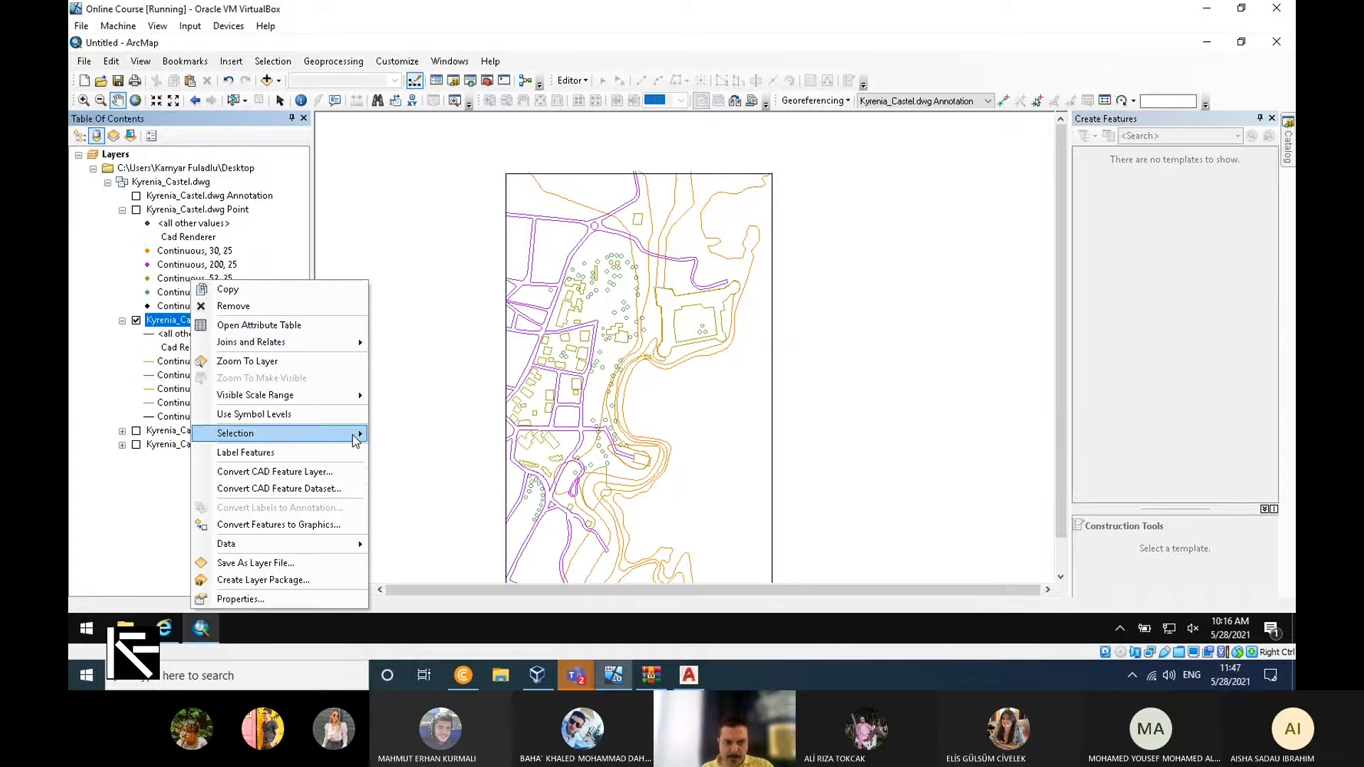
{"action": "mouse_move", "coordinate": [356, 440]}
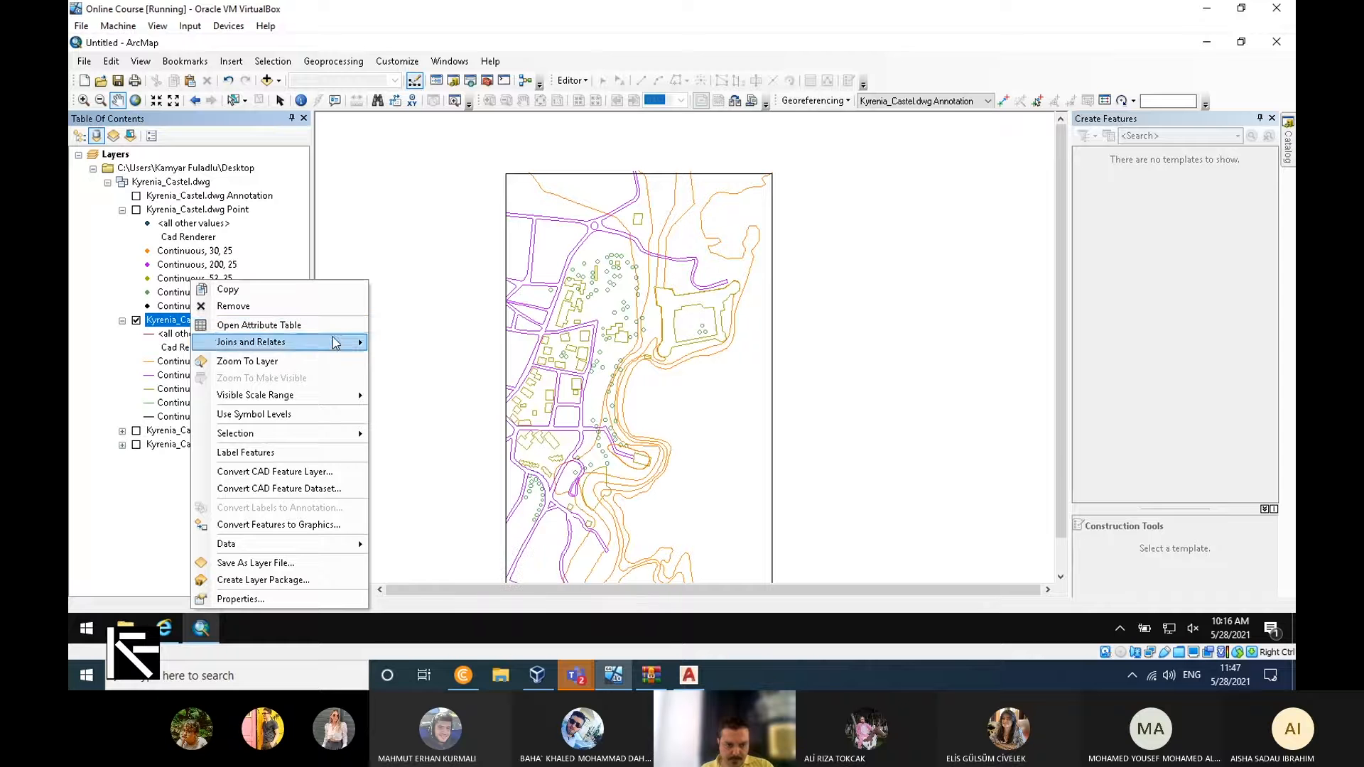
{"action": "mouse_move", "coordinate": [340, 548]}
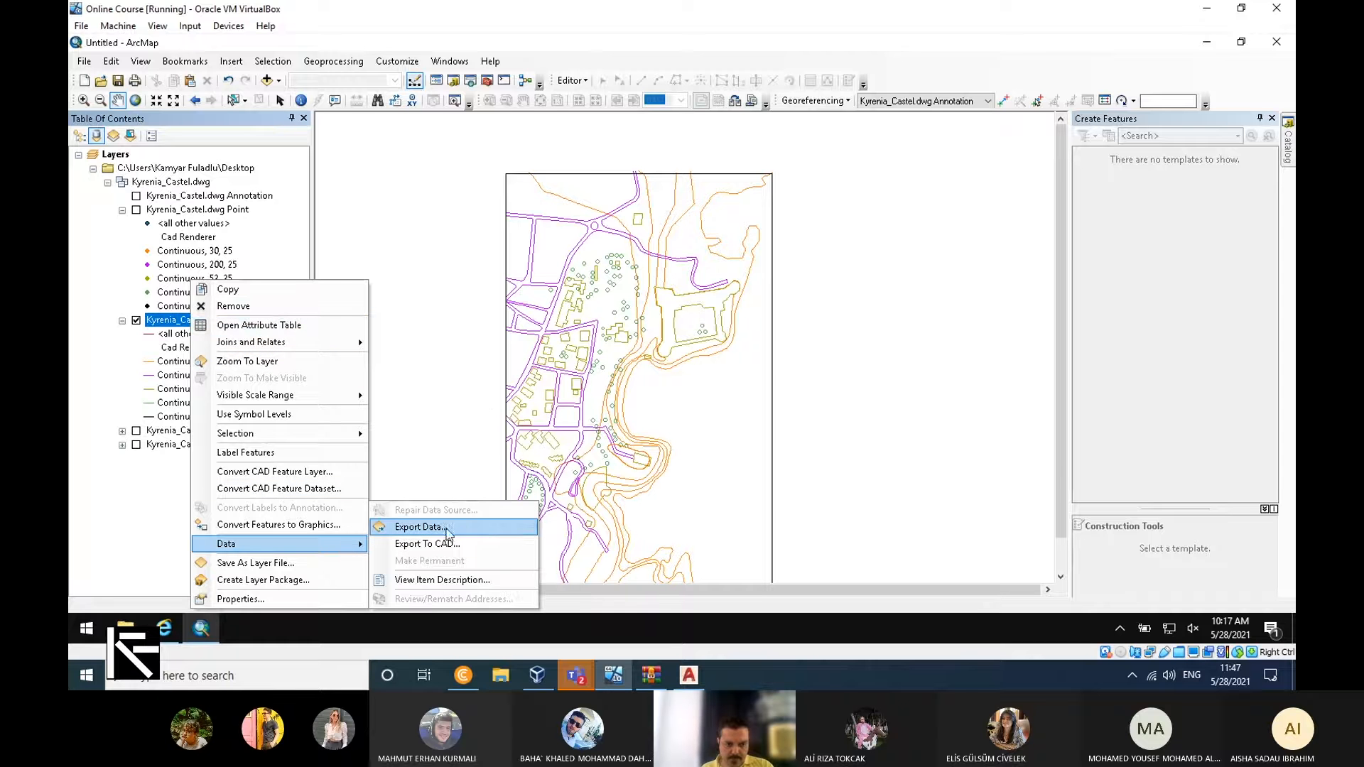
{"action": "left_click", "coordinate": [486, 529]}
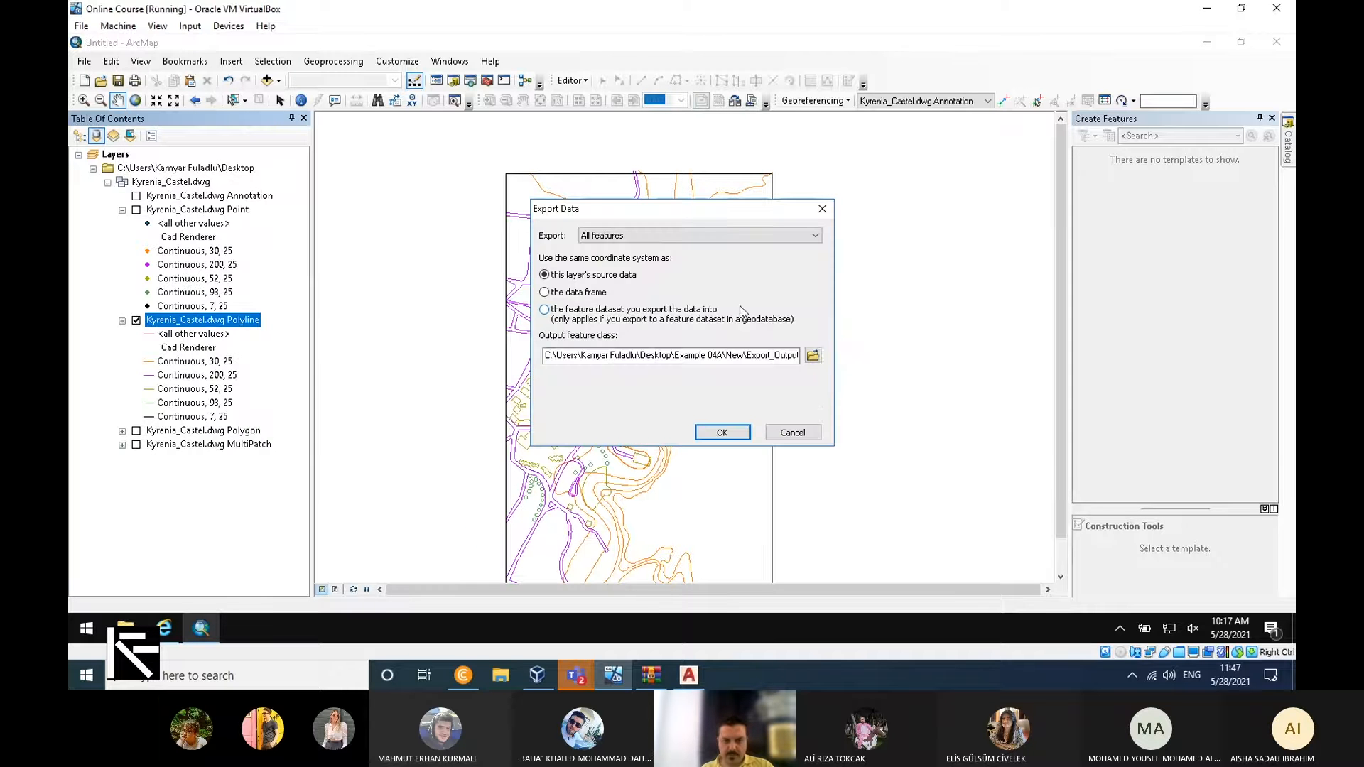
Create a folder named Kyrenia on the Desktop and open it as the location for the exported data.
{"action": "left_click", "coordinate": [812, 356]}
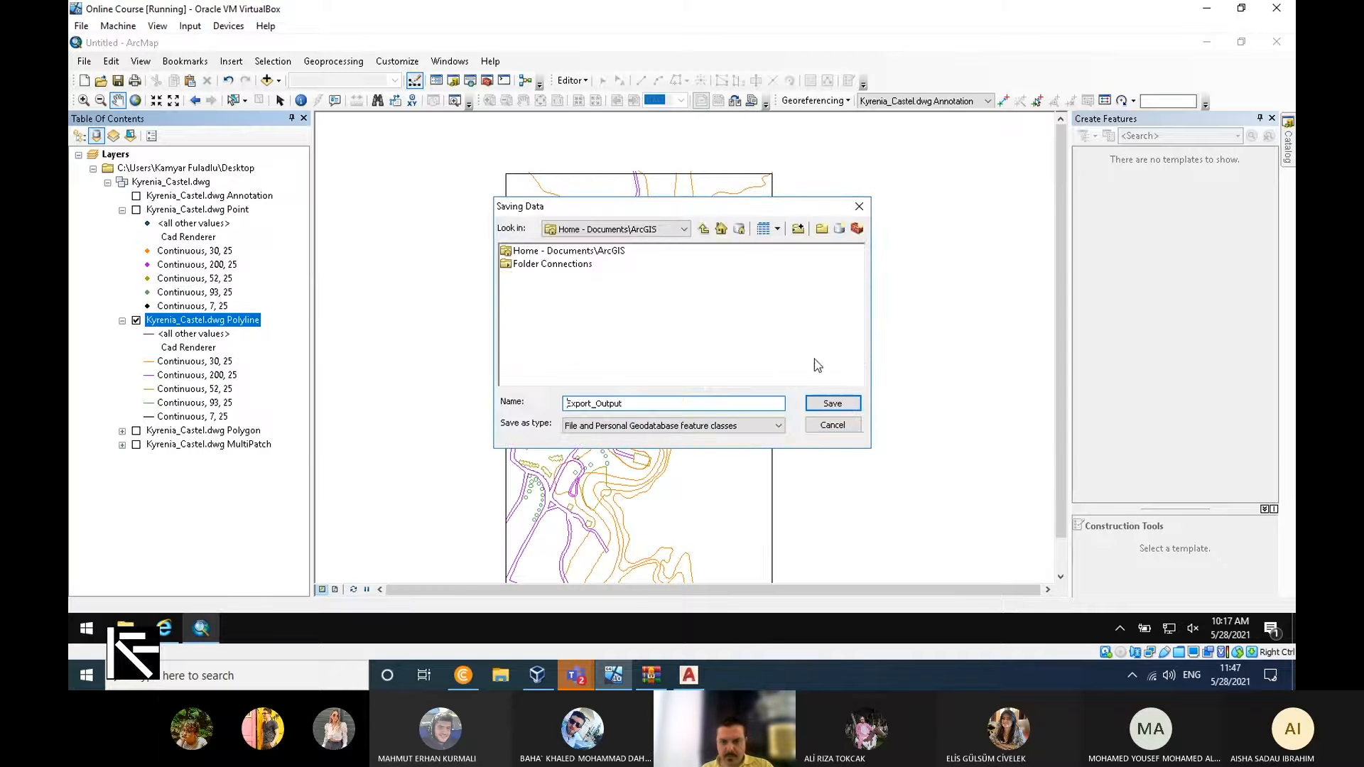
{"action": "left_click", "coordinate": [685, 228]}
{"action": "left_click", "coordinate": [703, 271]}
{"action": "left_click", "coordinate": [704, 271]}
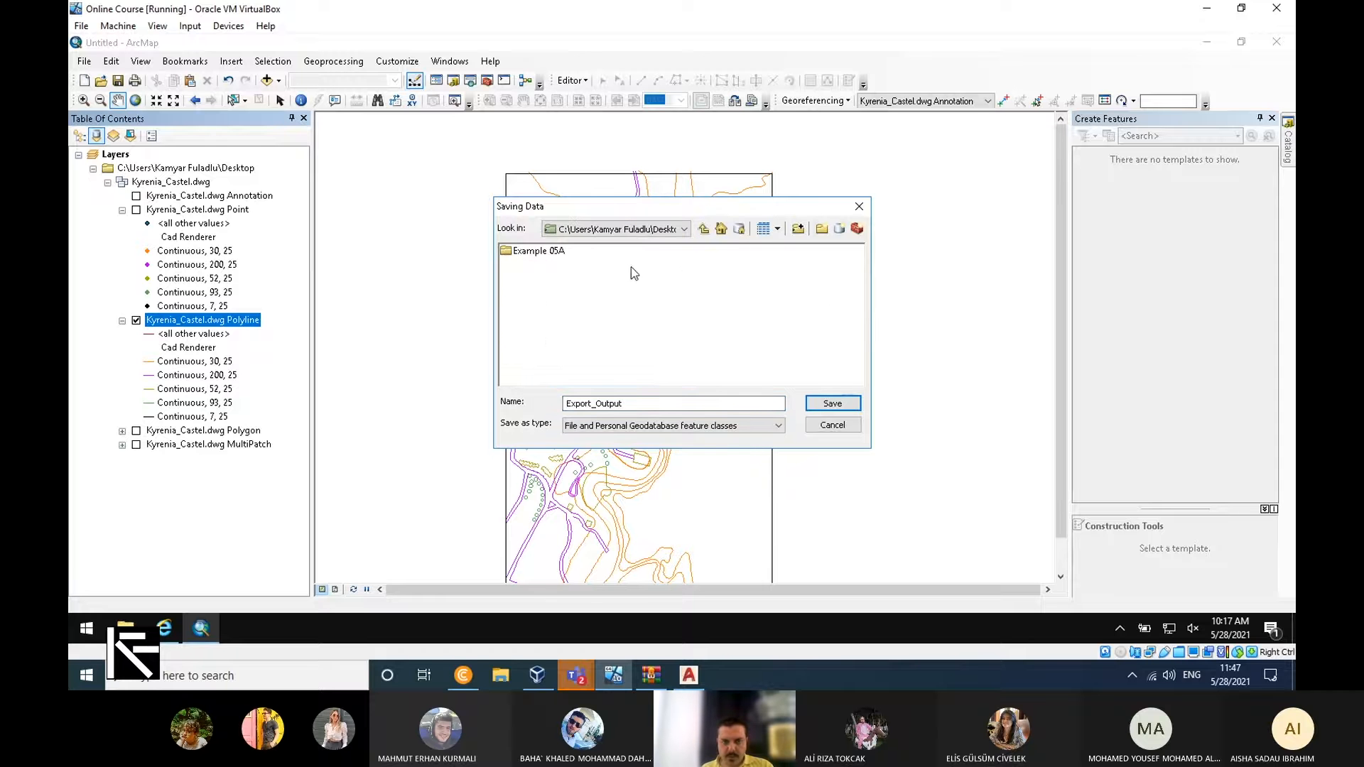
{"action": "left_click", "coordinate": [821, 229]}
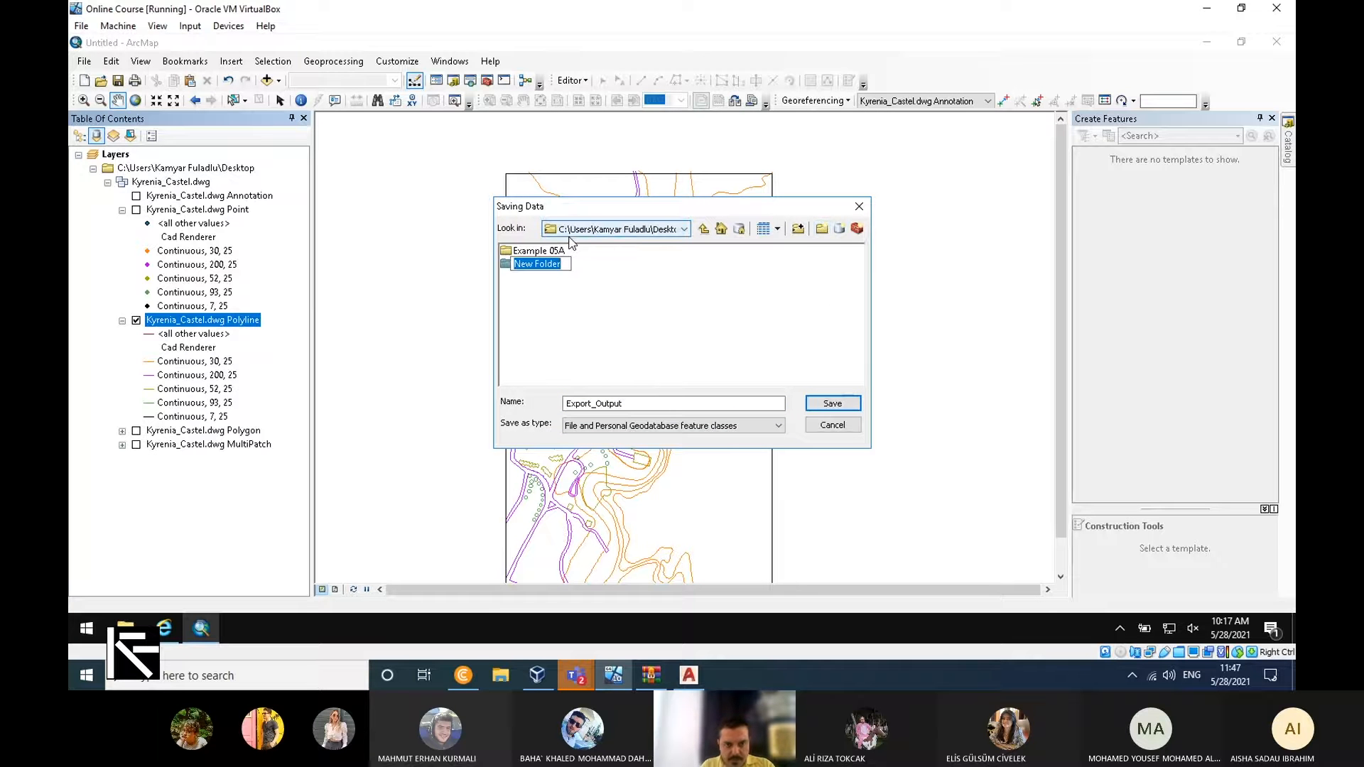
{"action": "type", "text": "Ky"}
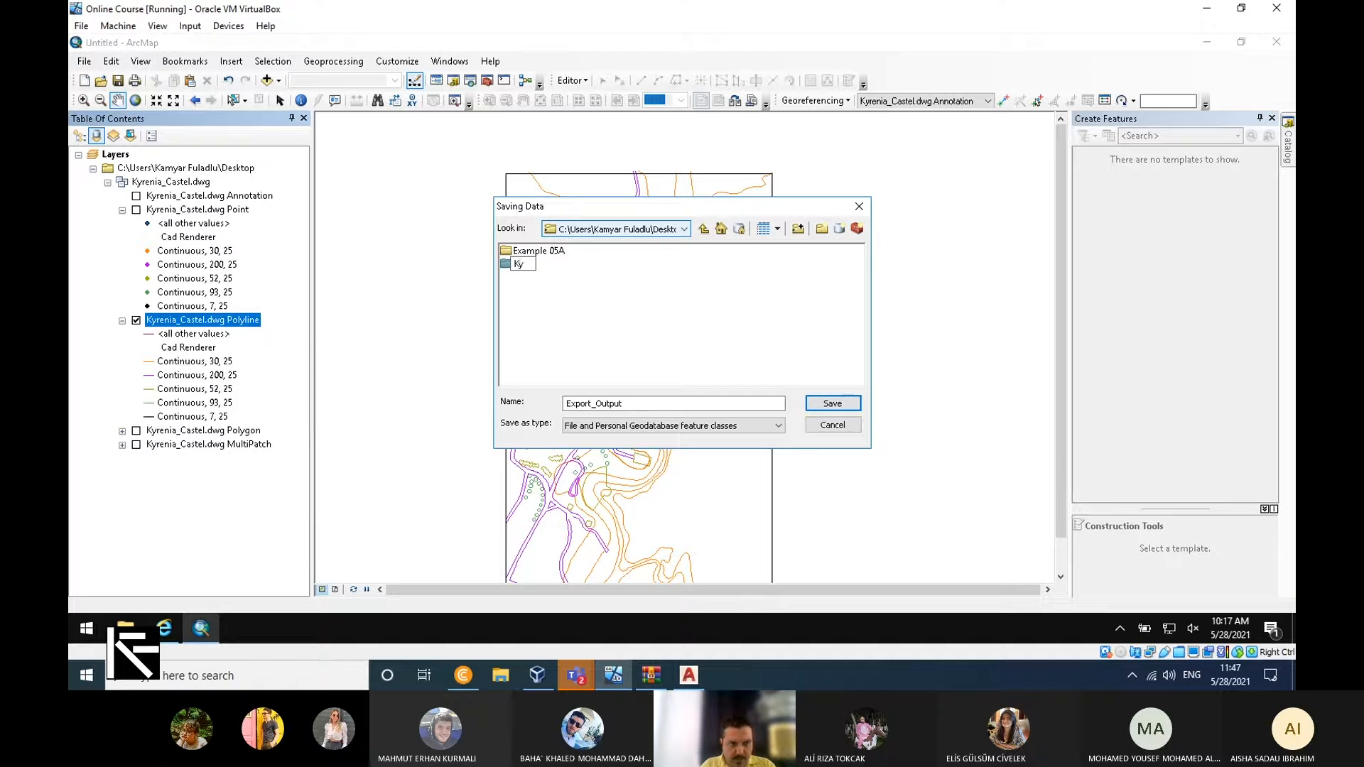
{"action": "type", "text": "reni"}
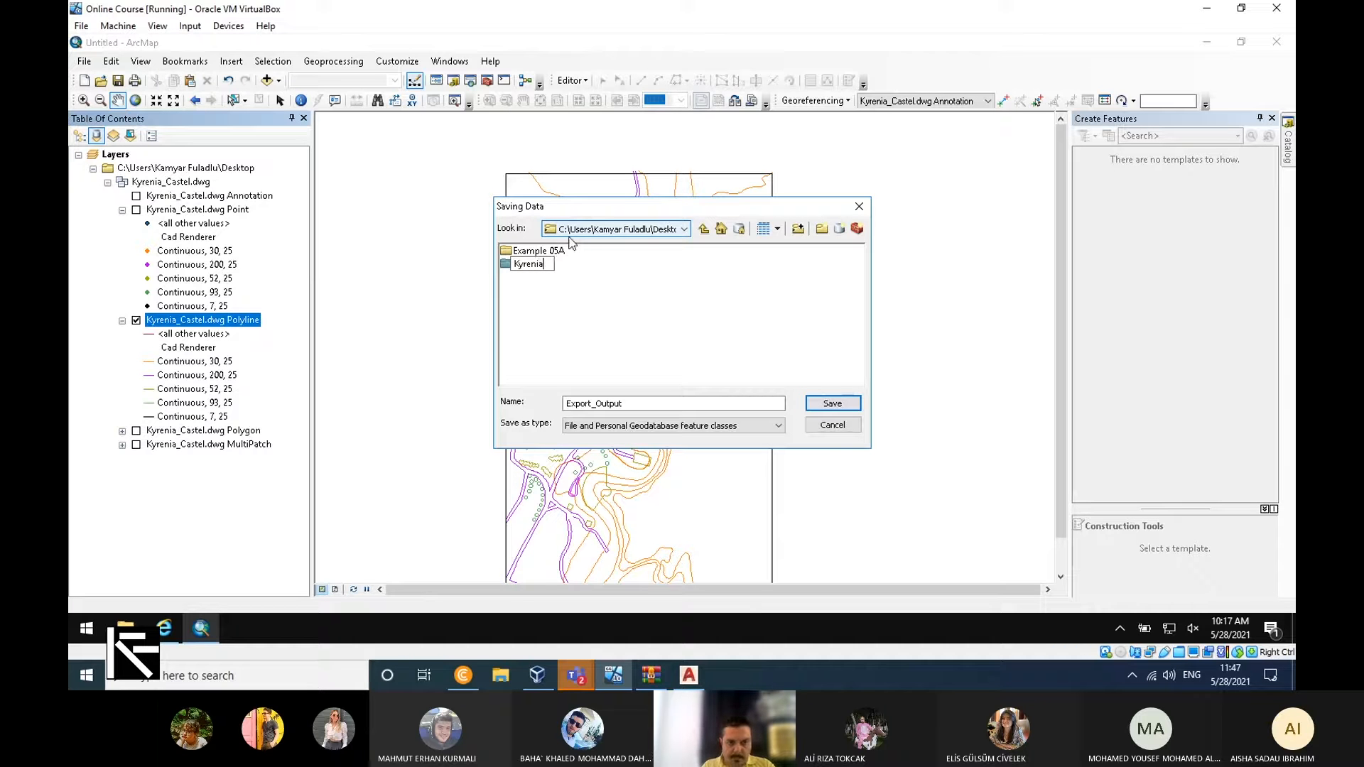
{"action": "type", "text": "a"}
{"action": "double_click", "coordinate": [525, 265]}
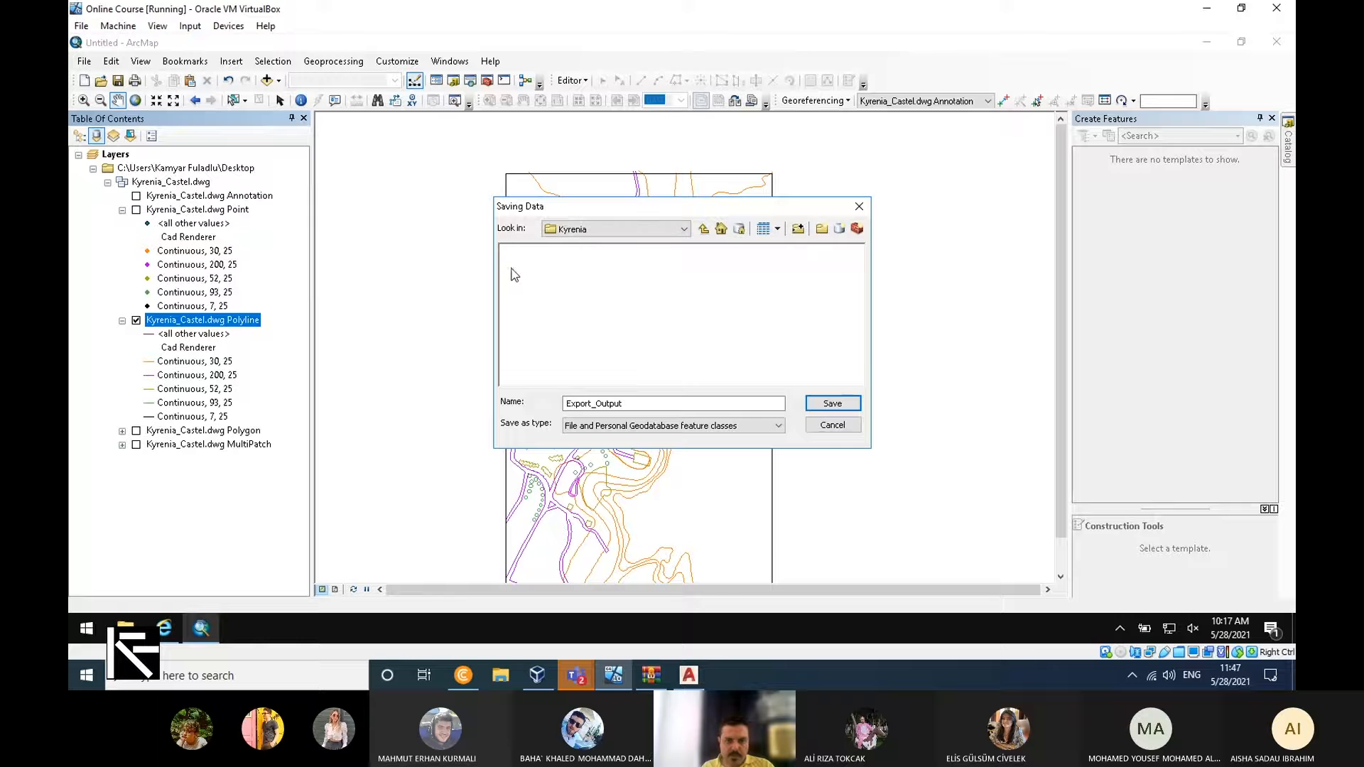
Export all polyline features as a shapefile named Draft.shp and add it to the map as a layer.
{"action": "double_click", "coordinate": [645, 404]}
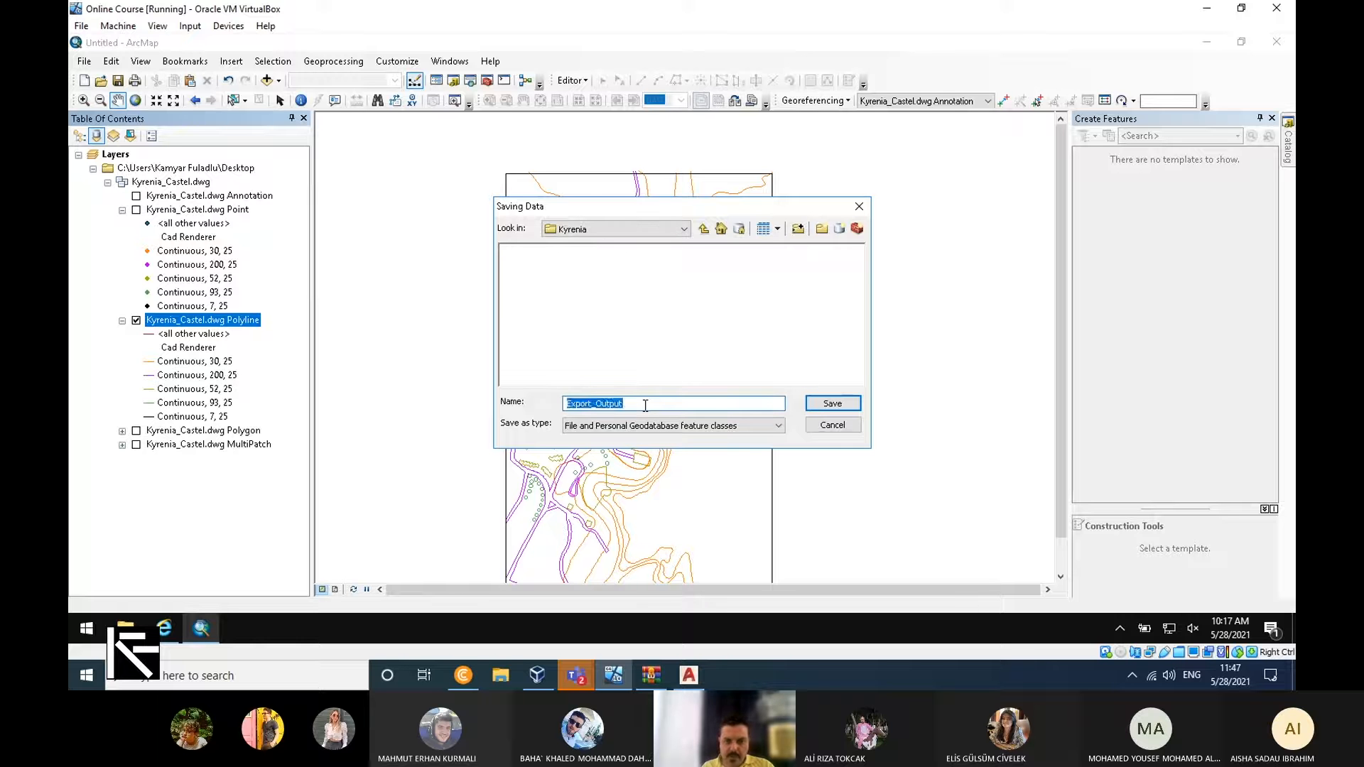
{"action": "type", "text": "Draft"}
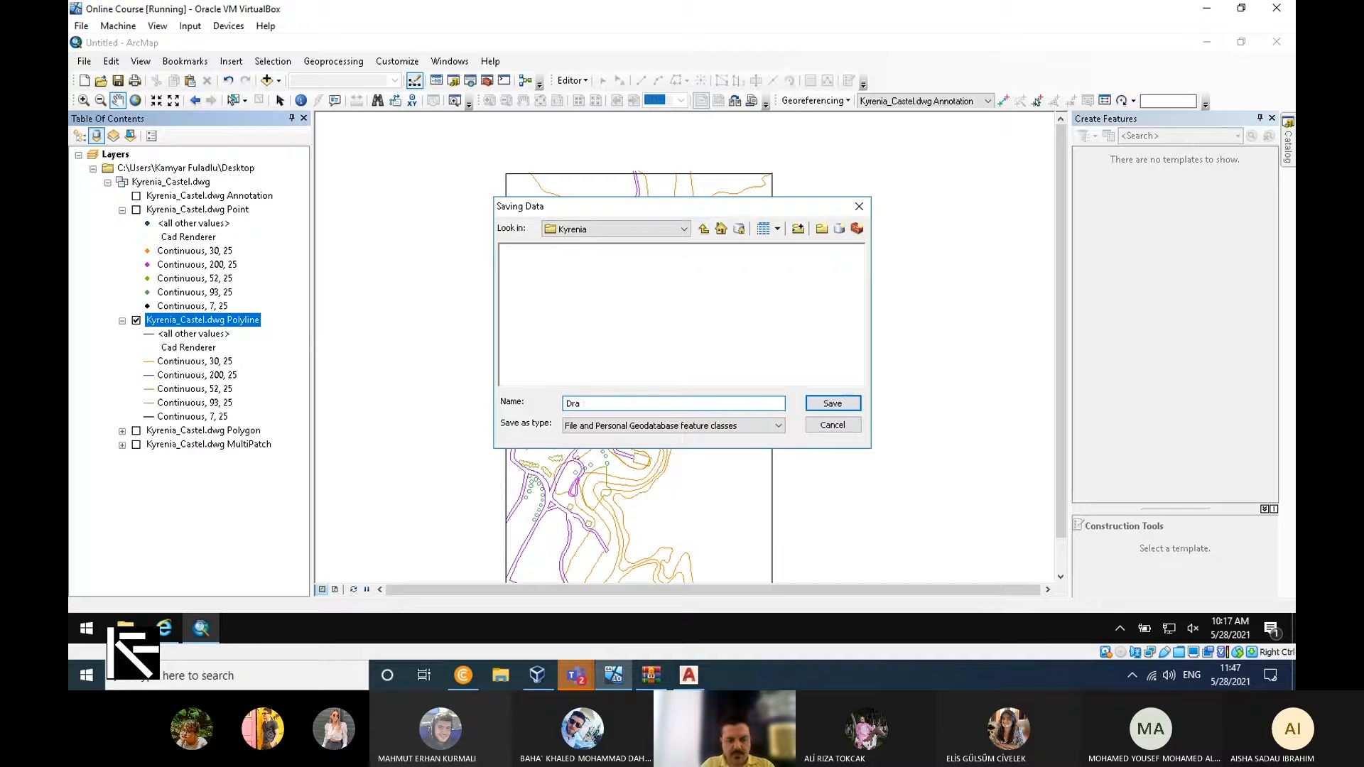
{"action": "left_click", "coordinate": [746, 426]}
{"action": "left_click", "coordinate": [596, 450]}
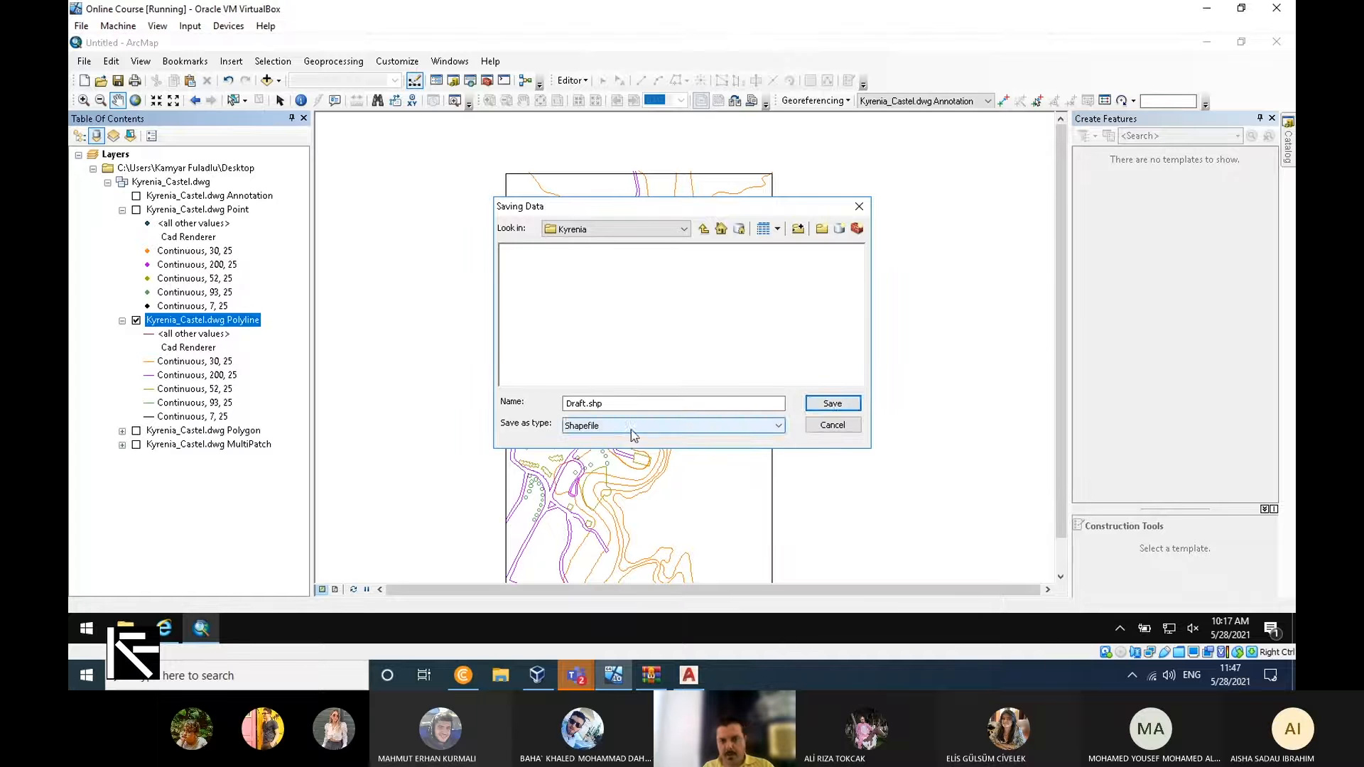
{"action": "left_click", "coordinate": [830, 403]}
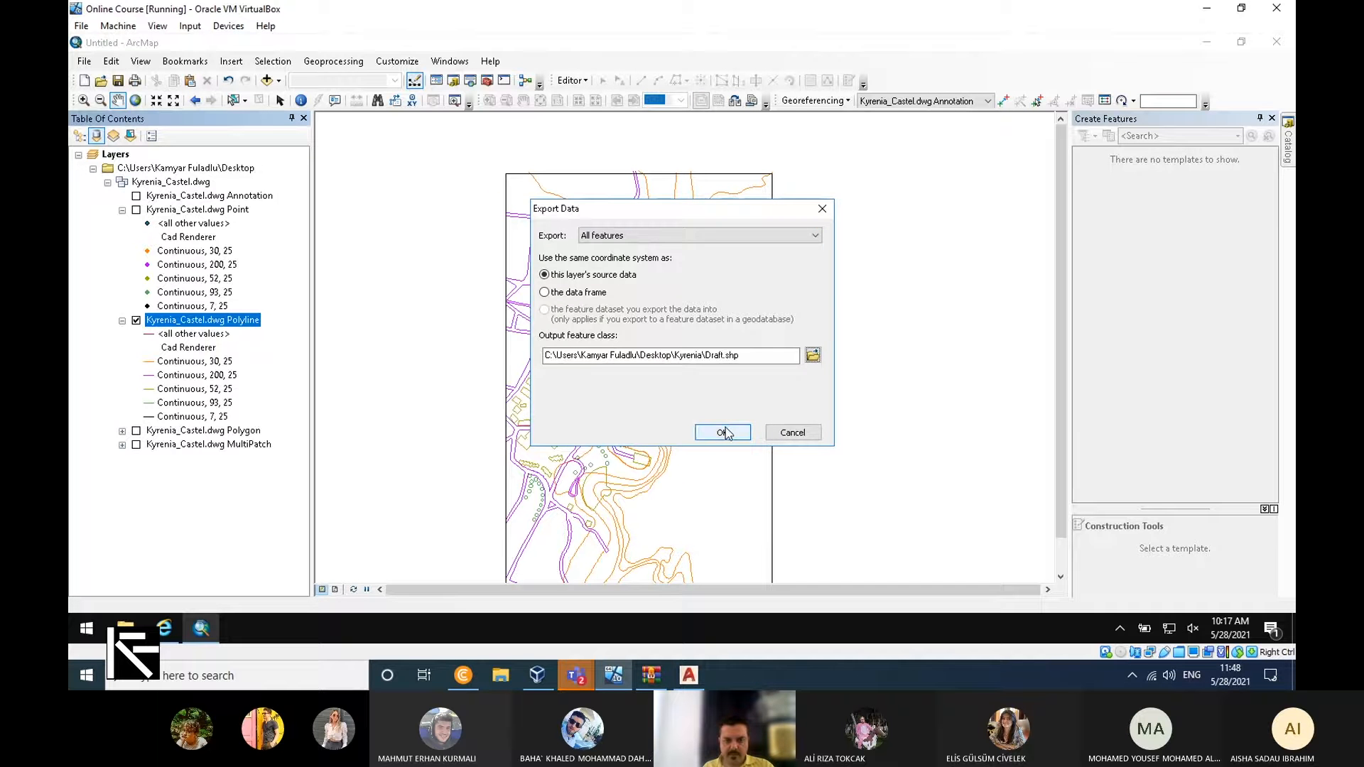
{"action": "left_click", "coordinate": [726, 431]}
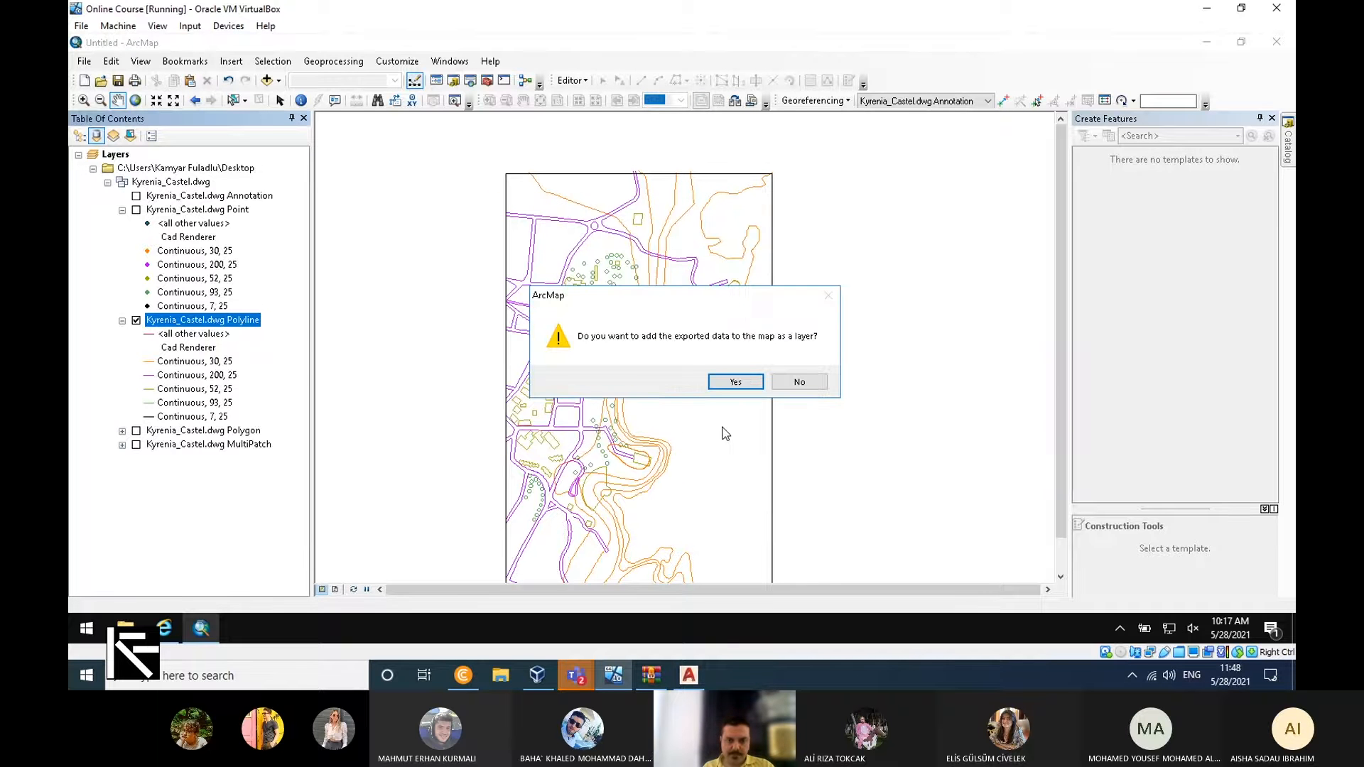
{"action": "left_click", "coordinate": [739, 379]}
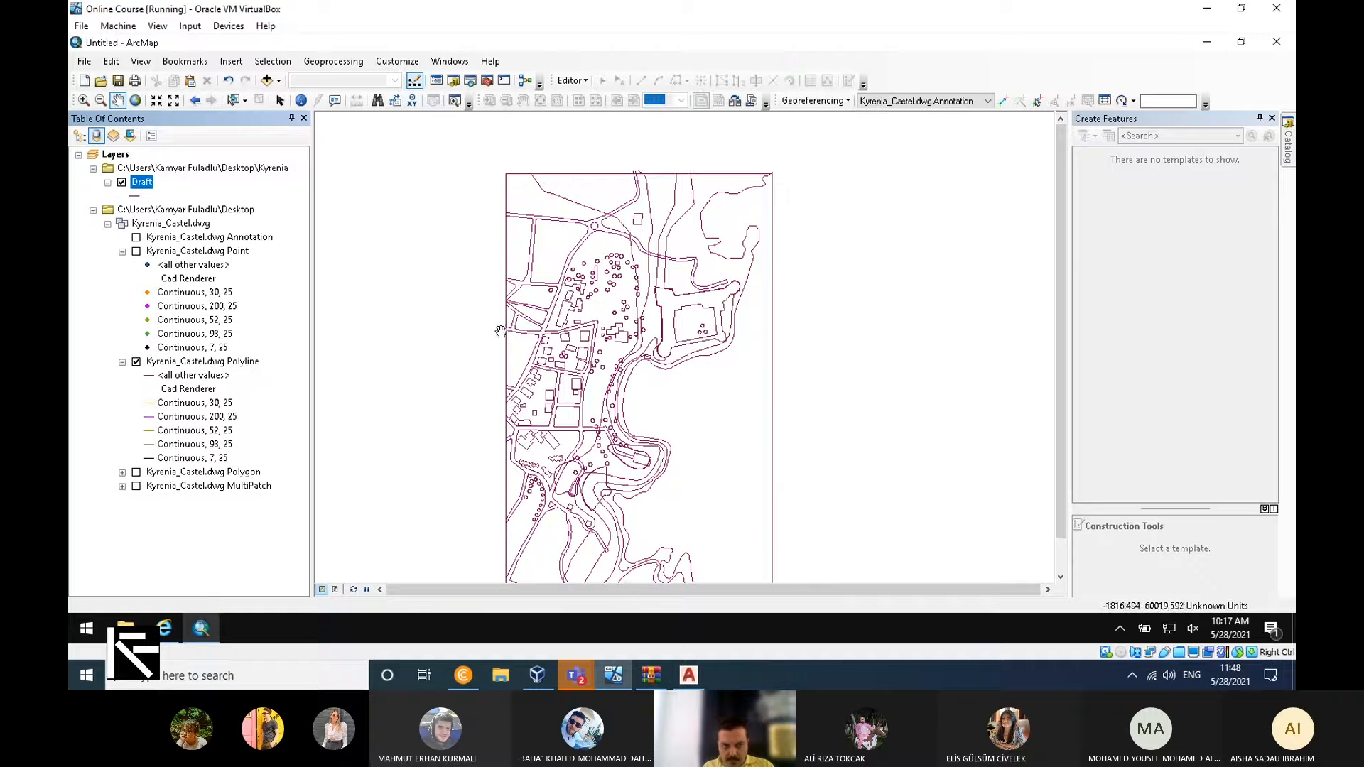
Remove the Desktop source group with all Kyrenia_Castel.dwg layers from the map, keeping the Draft layer.
{"action": "right_click", "coordinate": [201, 209]}
{"action": "left_click", "coordinate": [241, 222]}
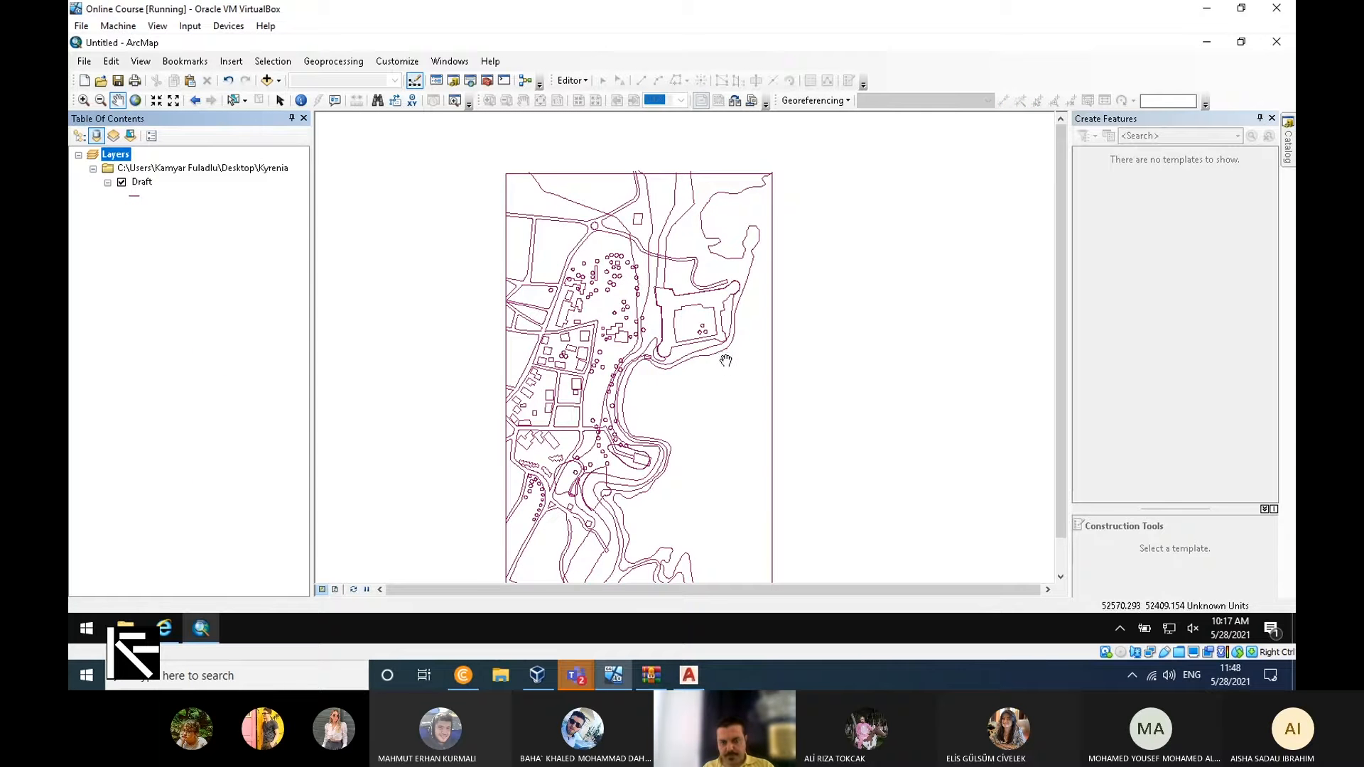
{"action": "mouse_move", "coordinate": [710, 367]}
{"action": "left_mouse_down"}
{"action": "mouse_move", "coordinate": [579, 365]}
{"action": "mouse_move", "coordinate": [742, 341]}
{"action": "mouse_move", "coordinate": [688, 426]}
{"action": "left_mouse_up"}
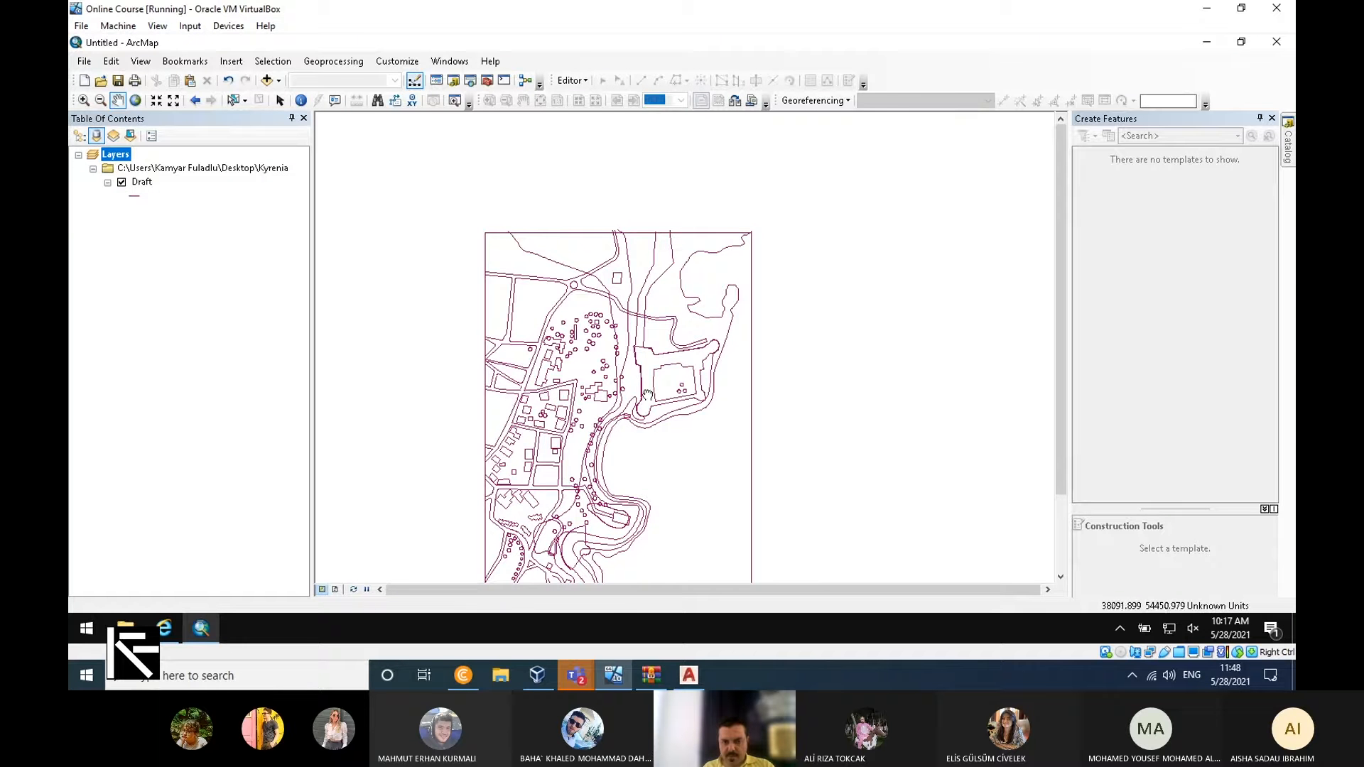
{"action": "mouse_move", "coordinate": [641, 415]}
{"action": "left_mouse_down"}
{"action": "mouse_move", "coordinate": [708, 350]}
{"action": "mouse_move", "coordinate": [702, 405]}
{"action": "left_mouse_up"}
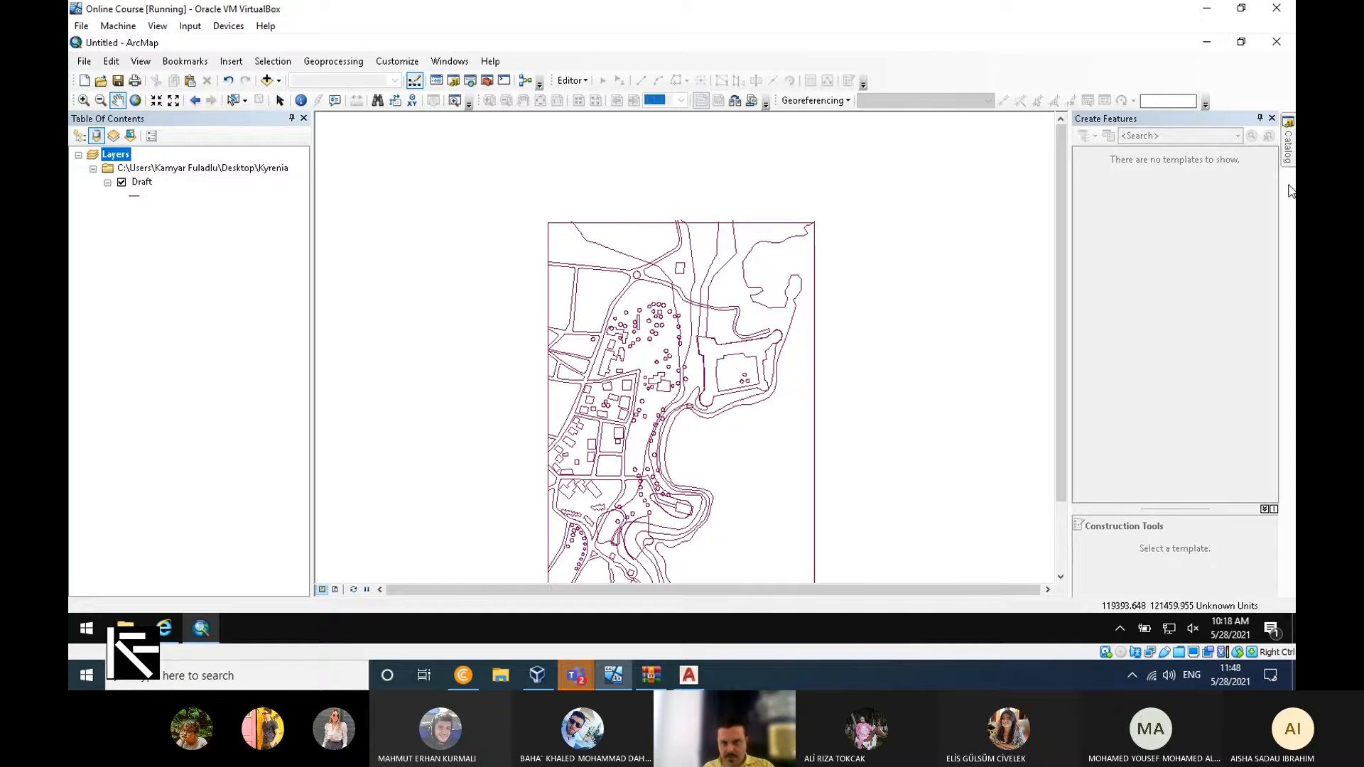
Set the data frame's coordinate system to the favorite WGS_1984_UTM_Zone_36N.
{"action": "right_click", "coordinate": [125, 157]}
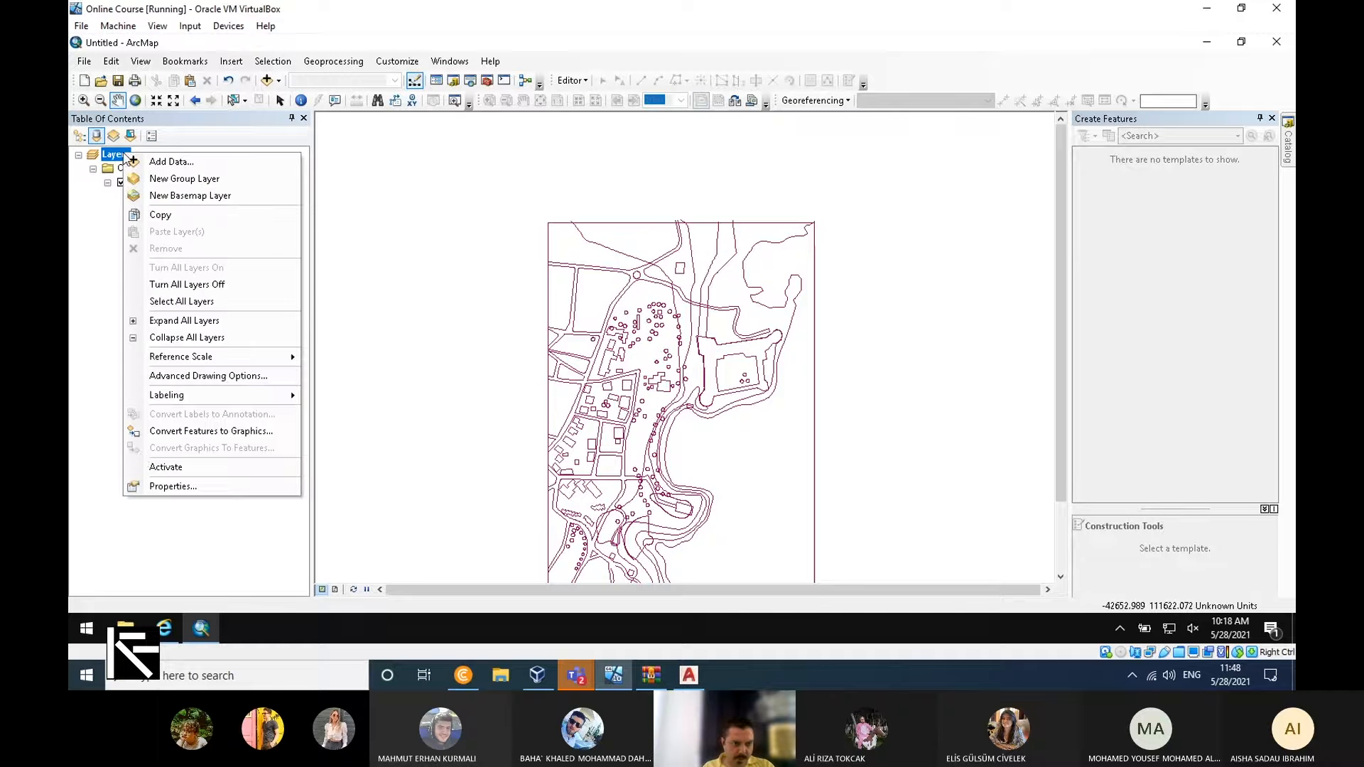
{"action": "left_click", "coordinate": [174, 486]}
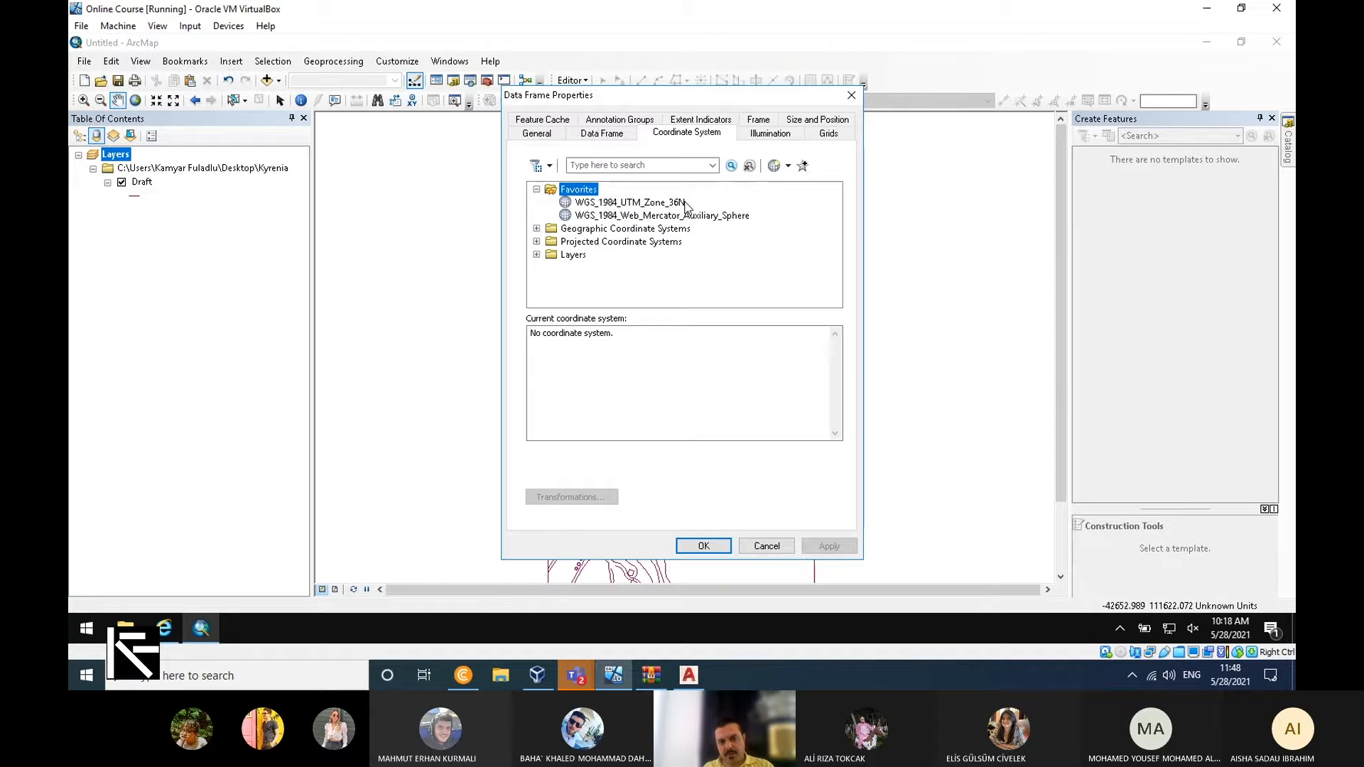
{"action": "left_click", "coordinate": [613, 207]}
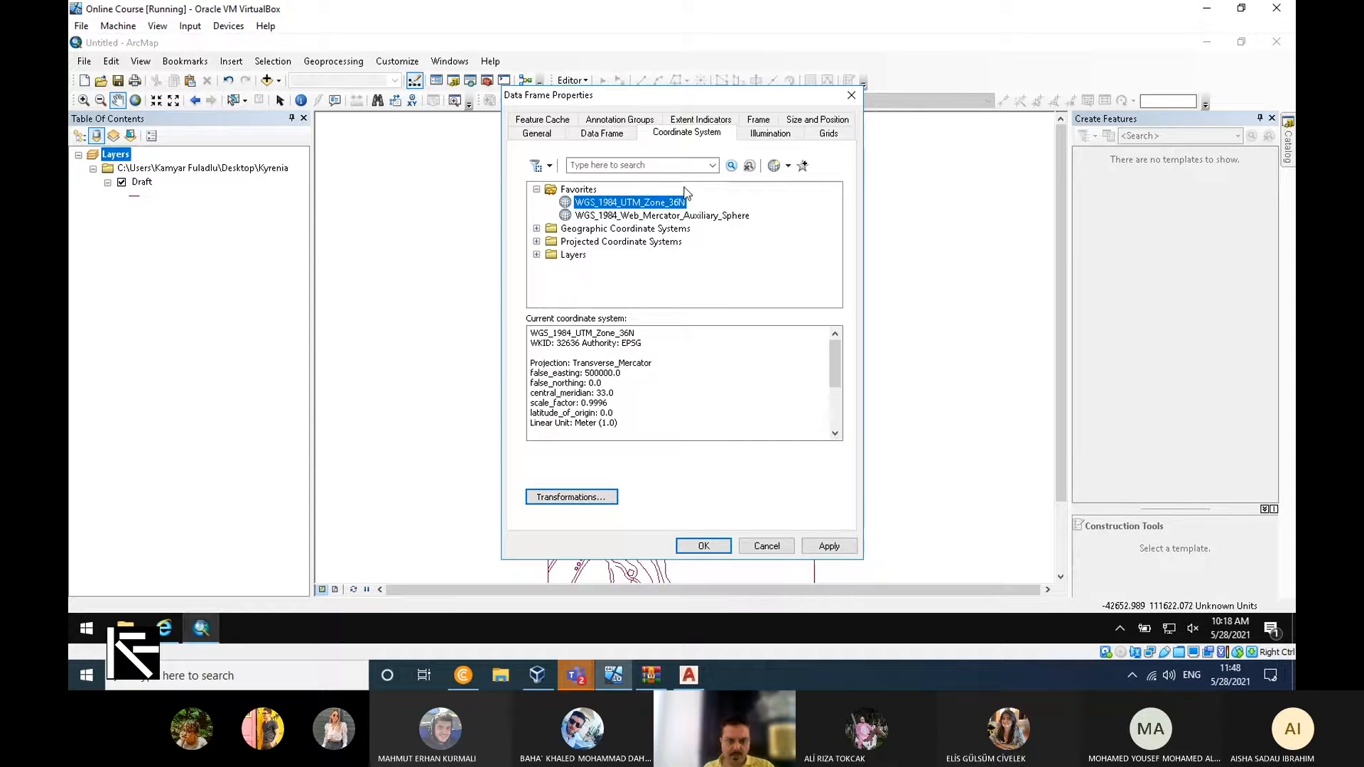
{"action": "left_click", "coordinate": [690, 544]}
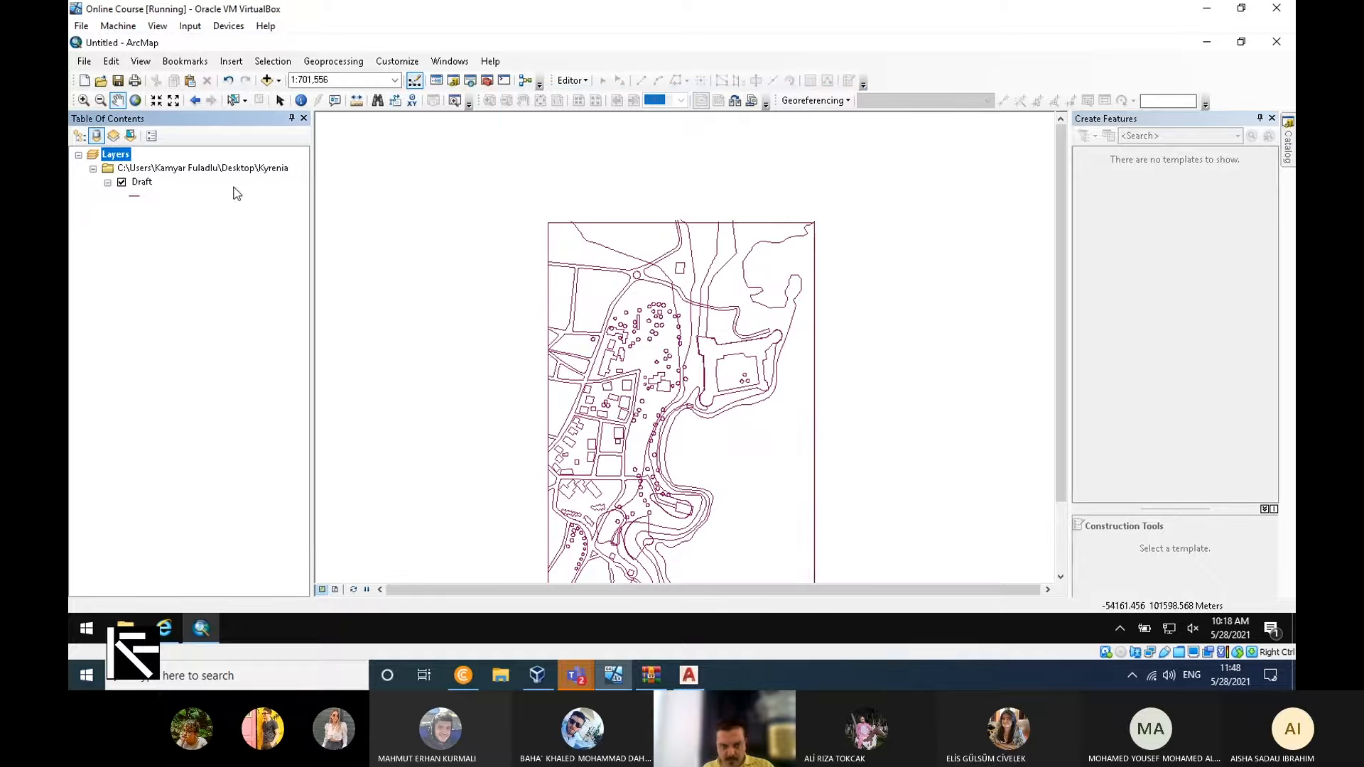
Add the raster kibris_pan_w.img from the connected 2008 folder to the map and zoom to its extent.
{"action": "left_click", "coordinate": [1288, 140]}
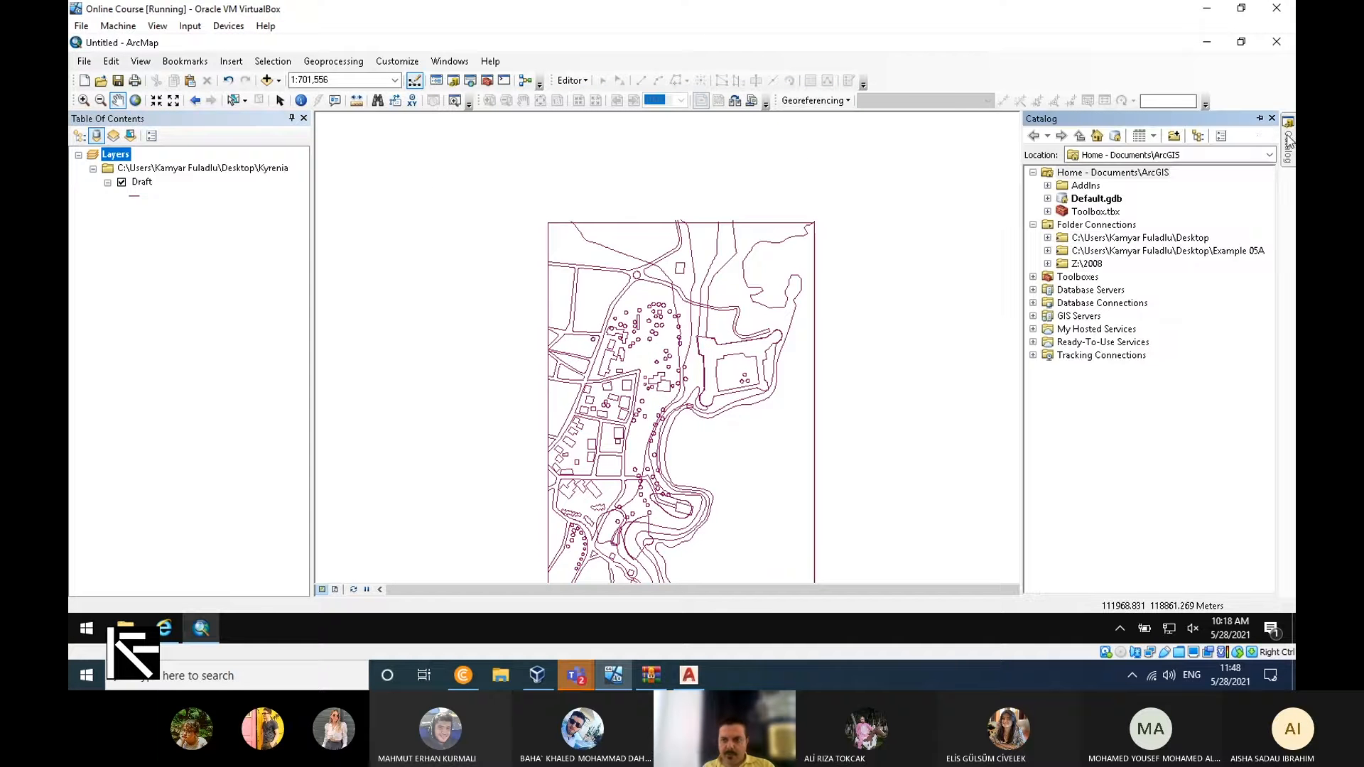
{"action": "left_click", "coordinate": [1048, 264]}
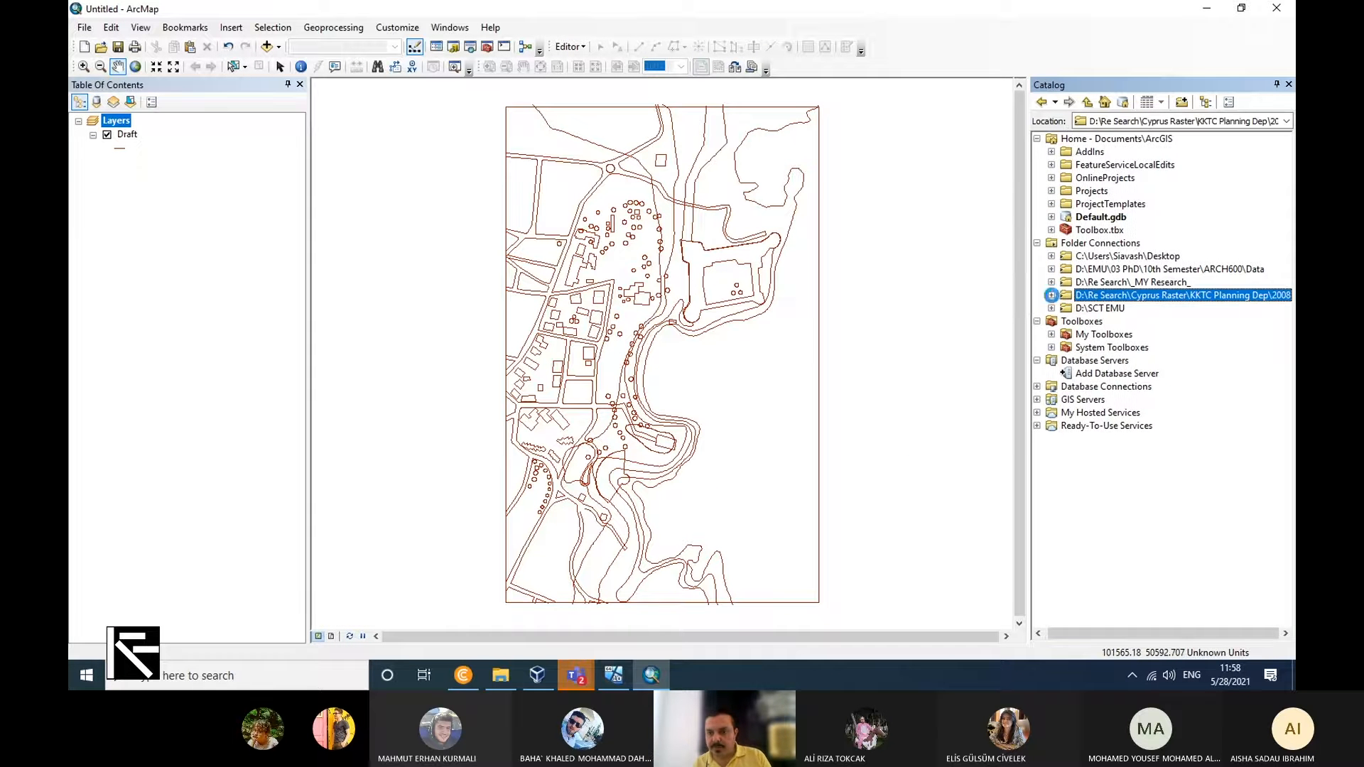
{"action": "left_click", "coordinate": [1052, 295]}
{"action": "left_click_drag", "start_coordinate": [1125, 307], "coordinate": [222, 274]}
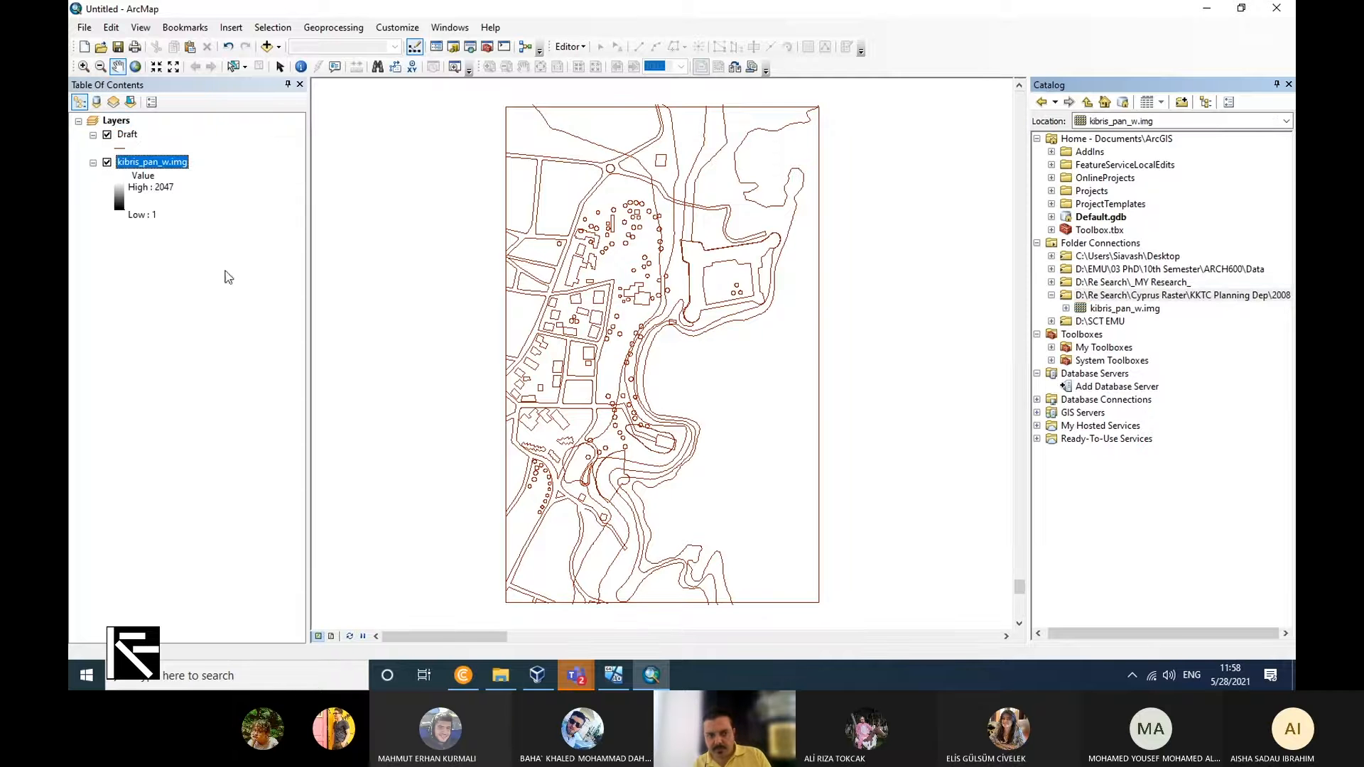
{"action": "right_click", "coordinate": [159, 167]}
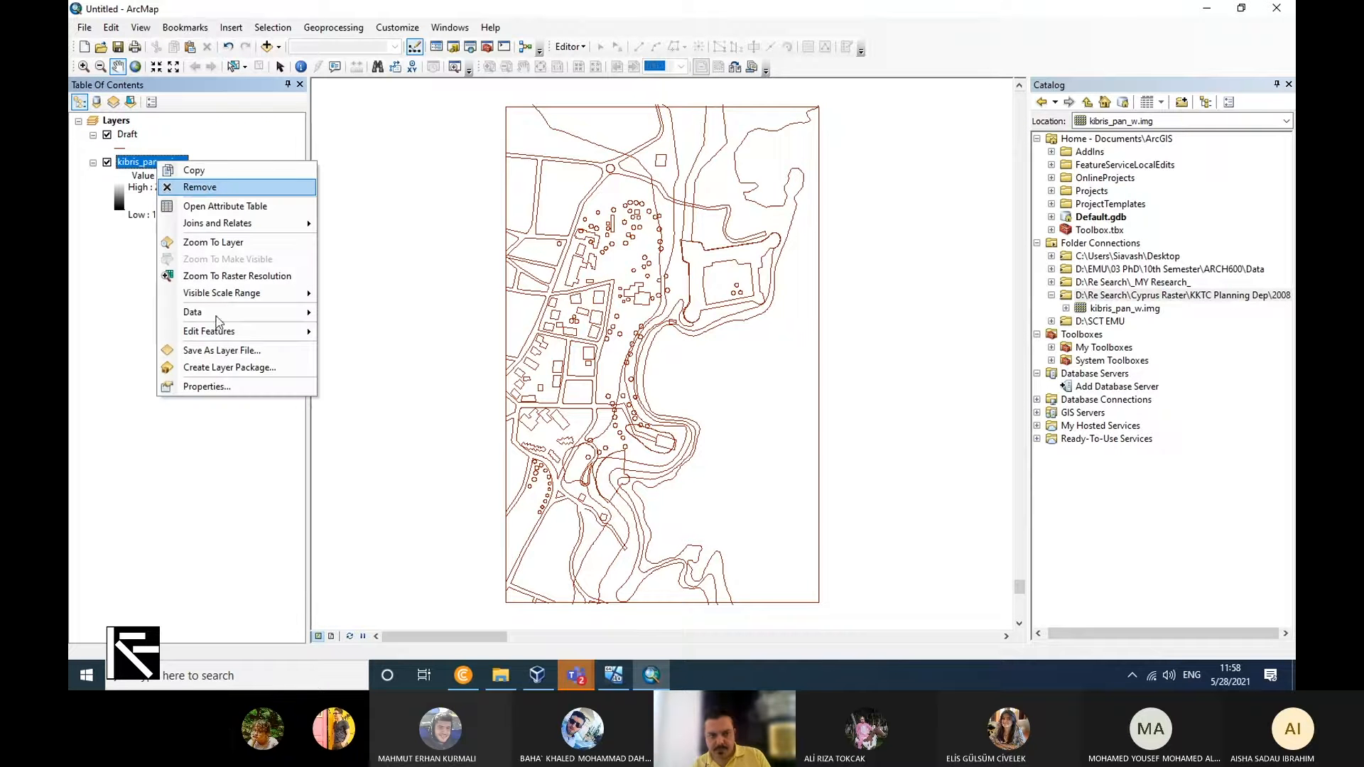
{"action": "left_click", "coordinate": [213, 242]}
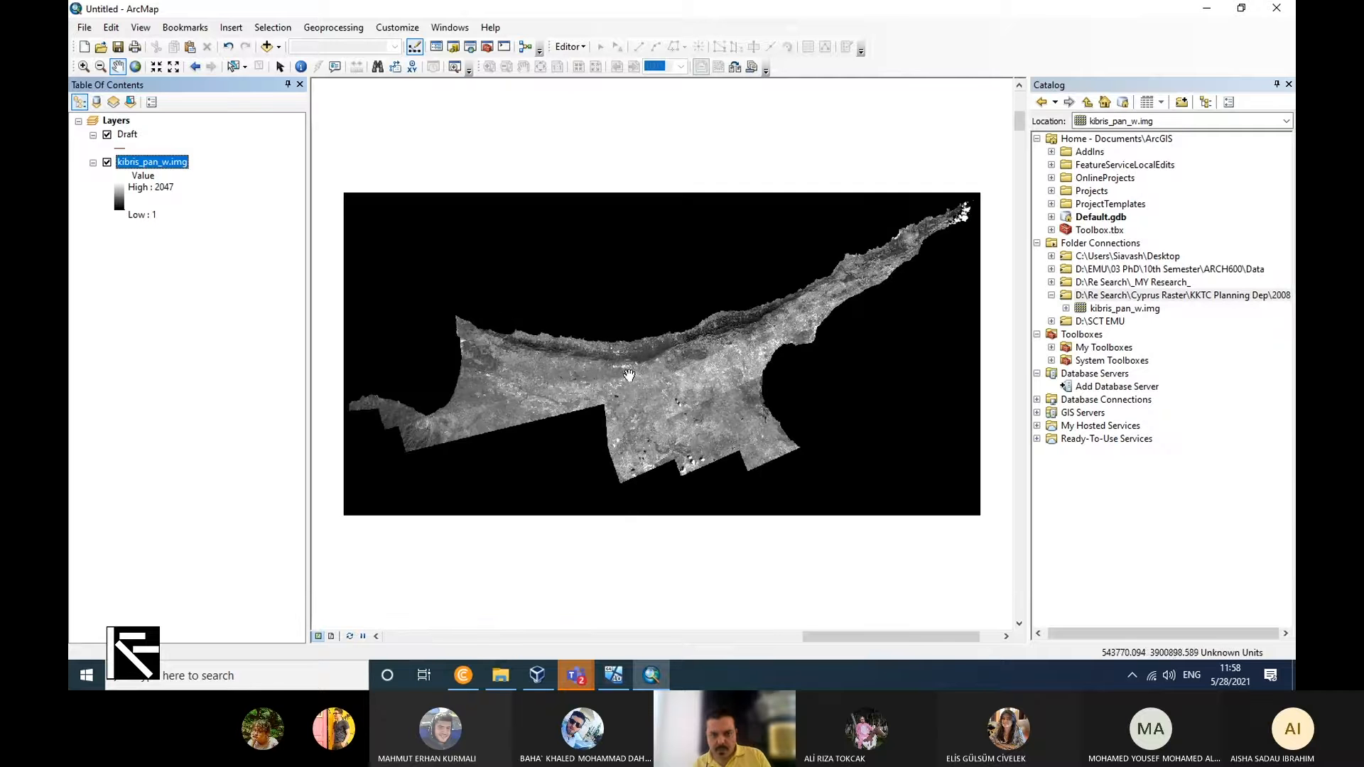
Check the XY coordinate system of kibris_pan_w.img in the layer's source properties, then close them.
{"action": "right_click", "coordinate": [172, 168]}
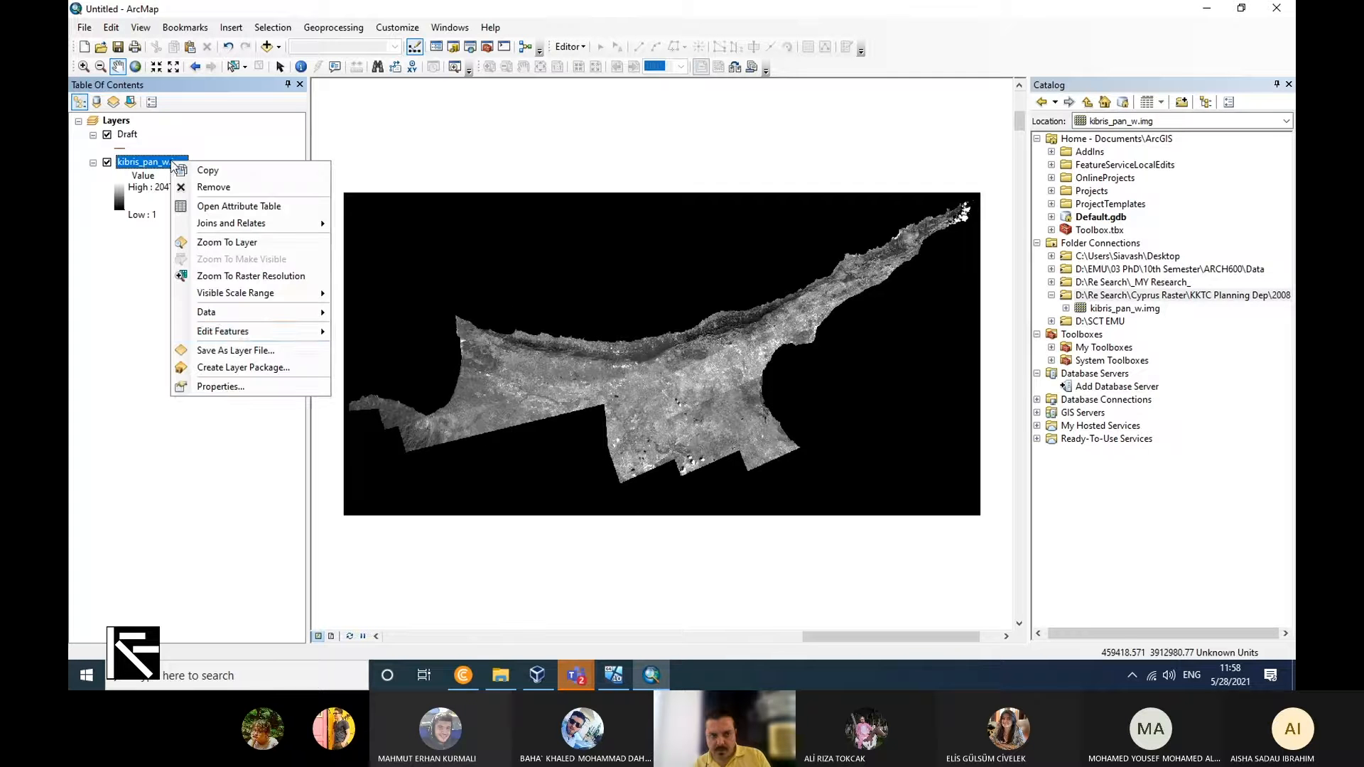
{"action": "left_click", "coordinate": [220, 386]}
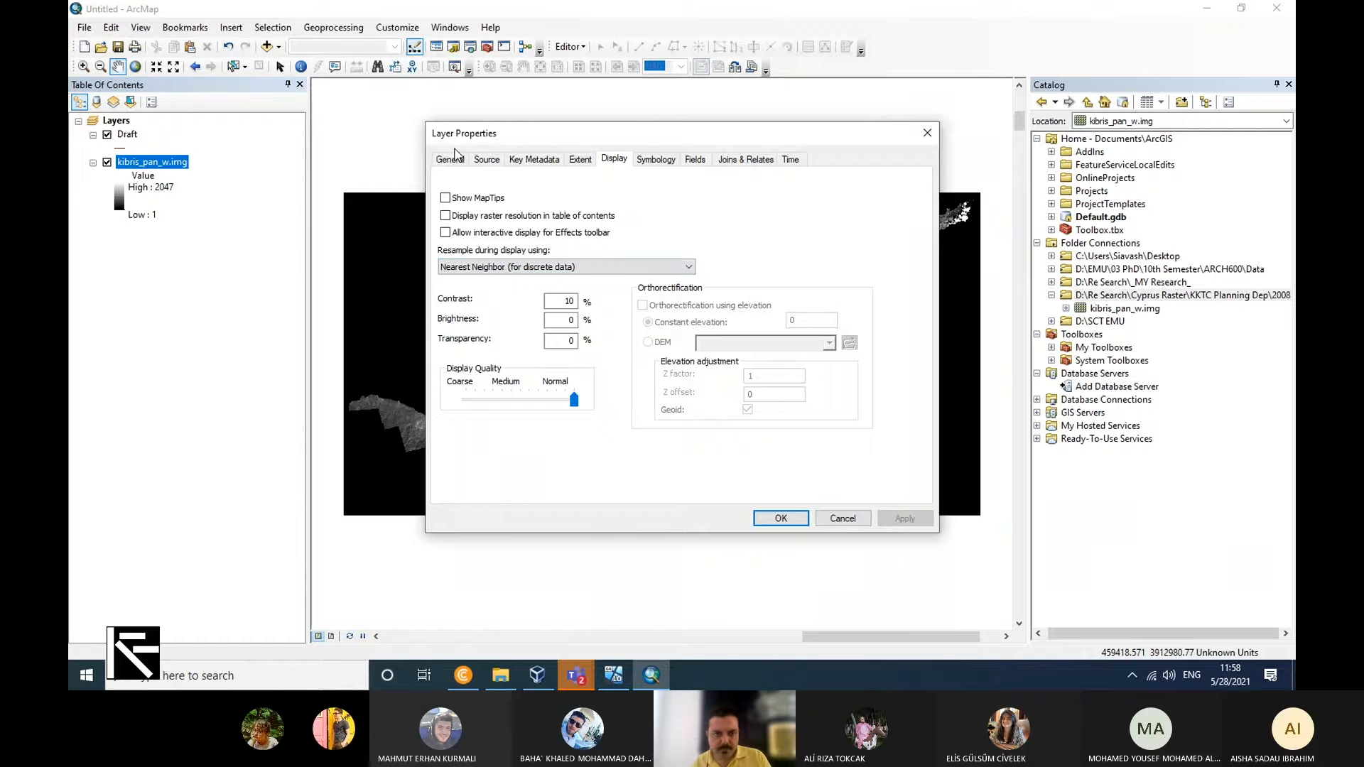
{"action": "left_click", "coordinate": [486, 159]}
{"action": "left_click_drag", "start_coordinate": [853, 193], "coordinate": [853, 265]}
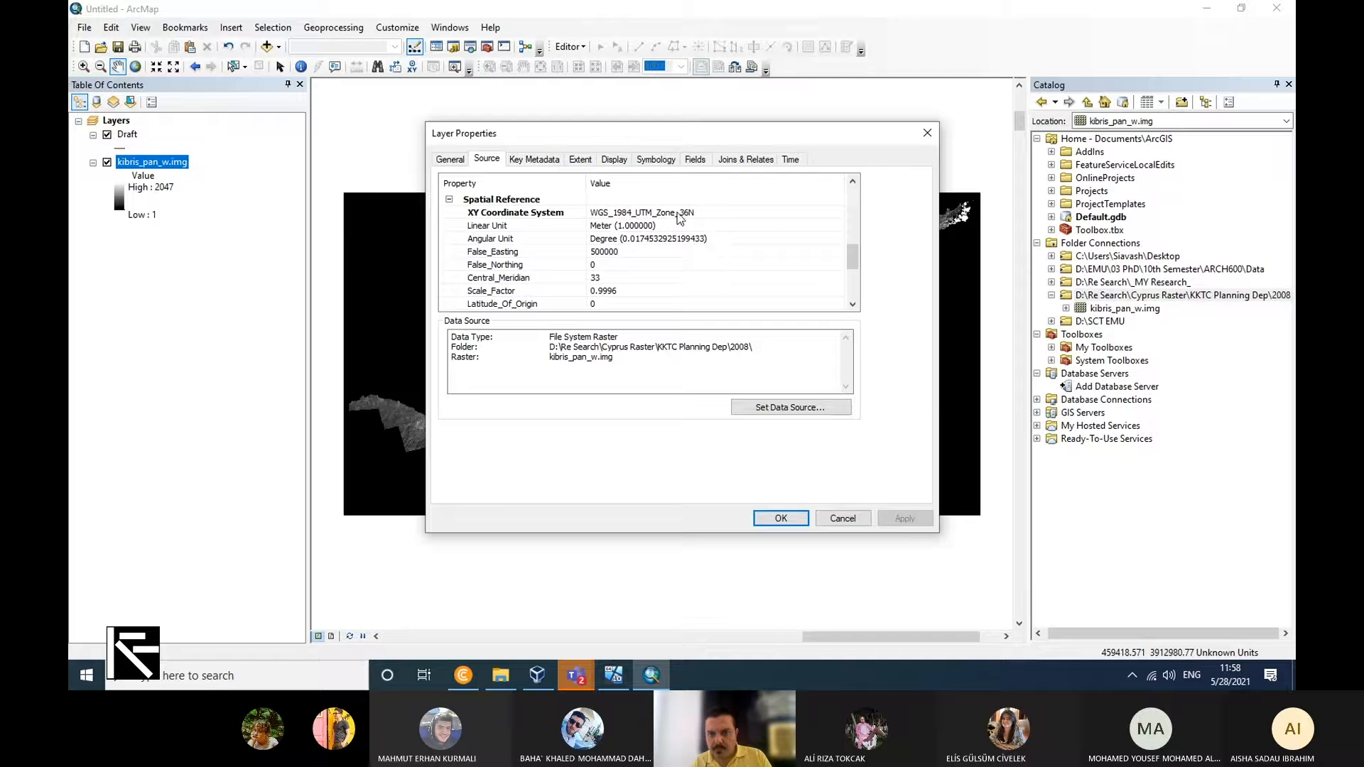
{"action": "left_click", "coordinate": [927, 133]}
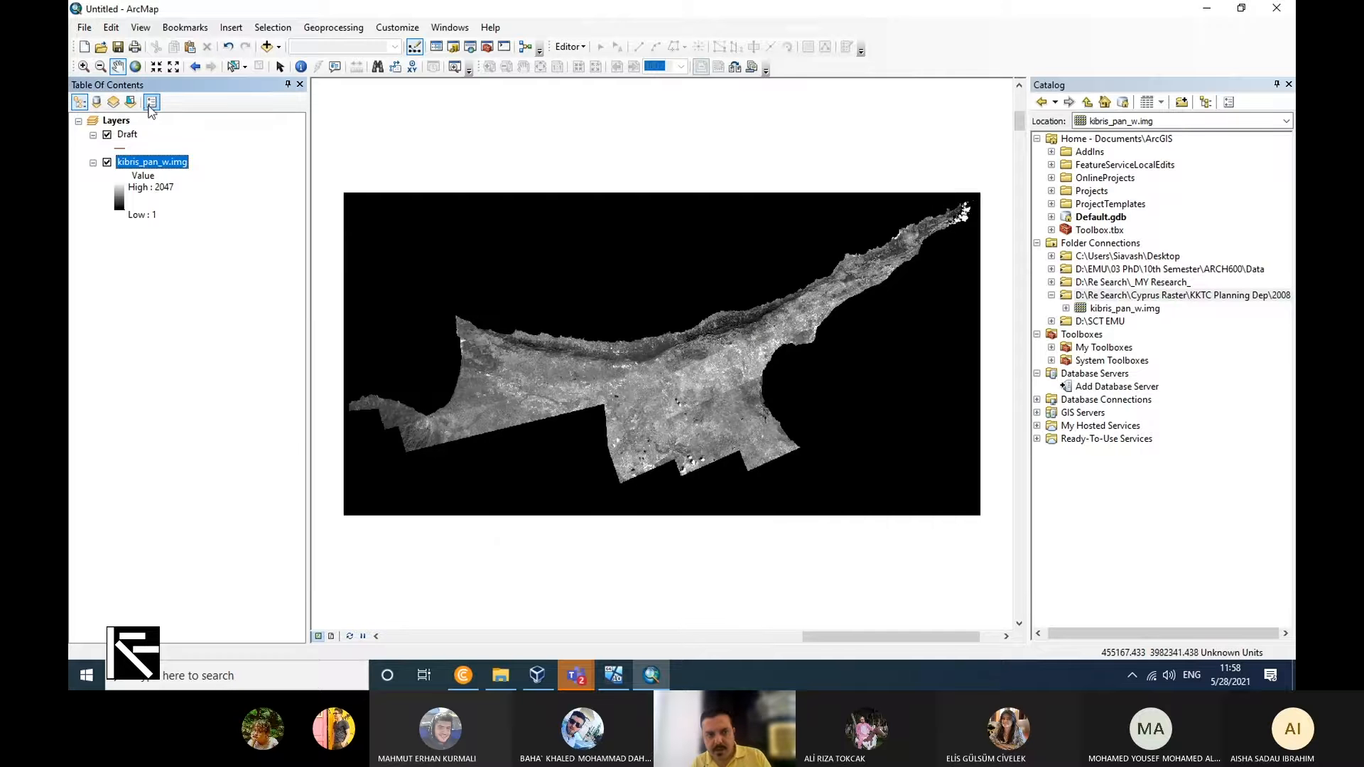
Set the data frame's coordinate system by importing it from kibris_pan_w.img in the connected 2008 folder.
{"action": "right_click", "coordinate": [112, 121]}
{"action": "left_click", "coordinate": [213, 454]}
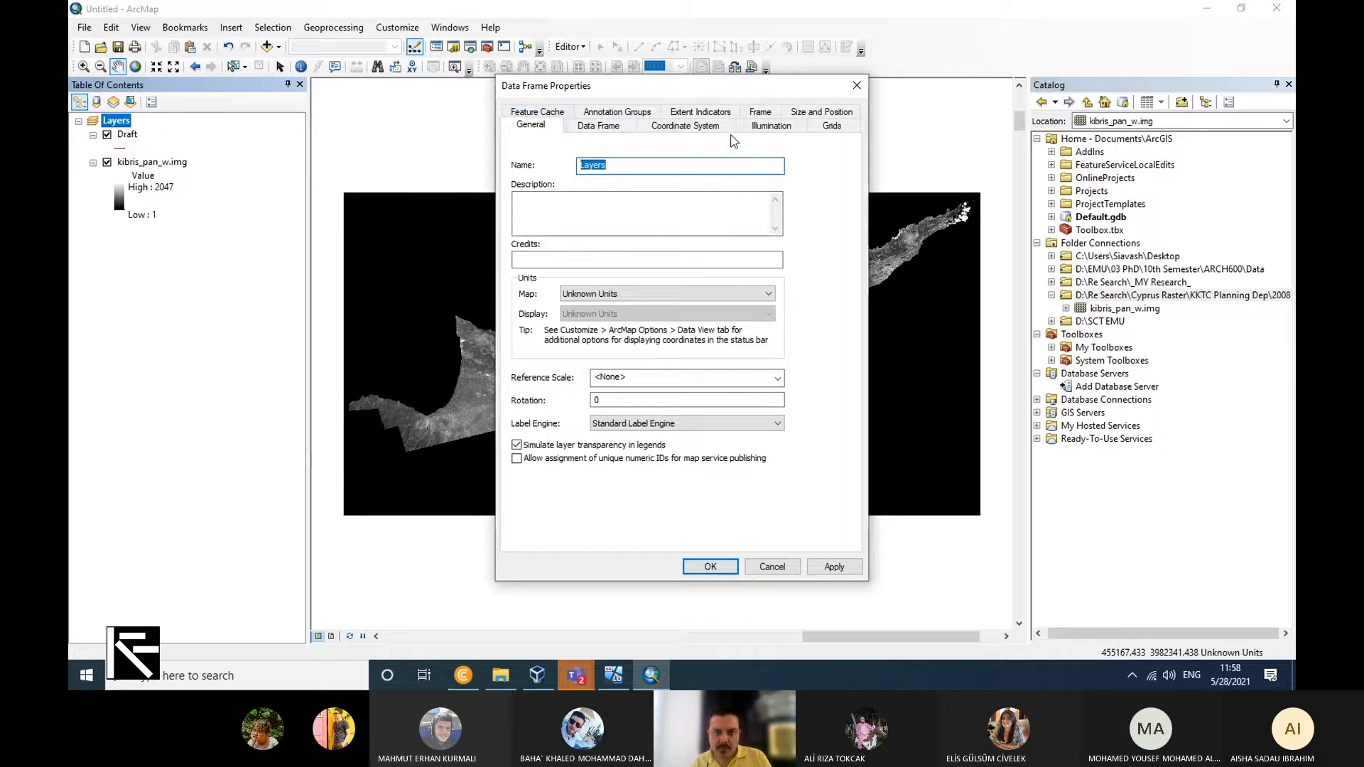
{"action": "left_click", "coordinate": [714, 127]}
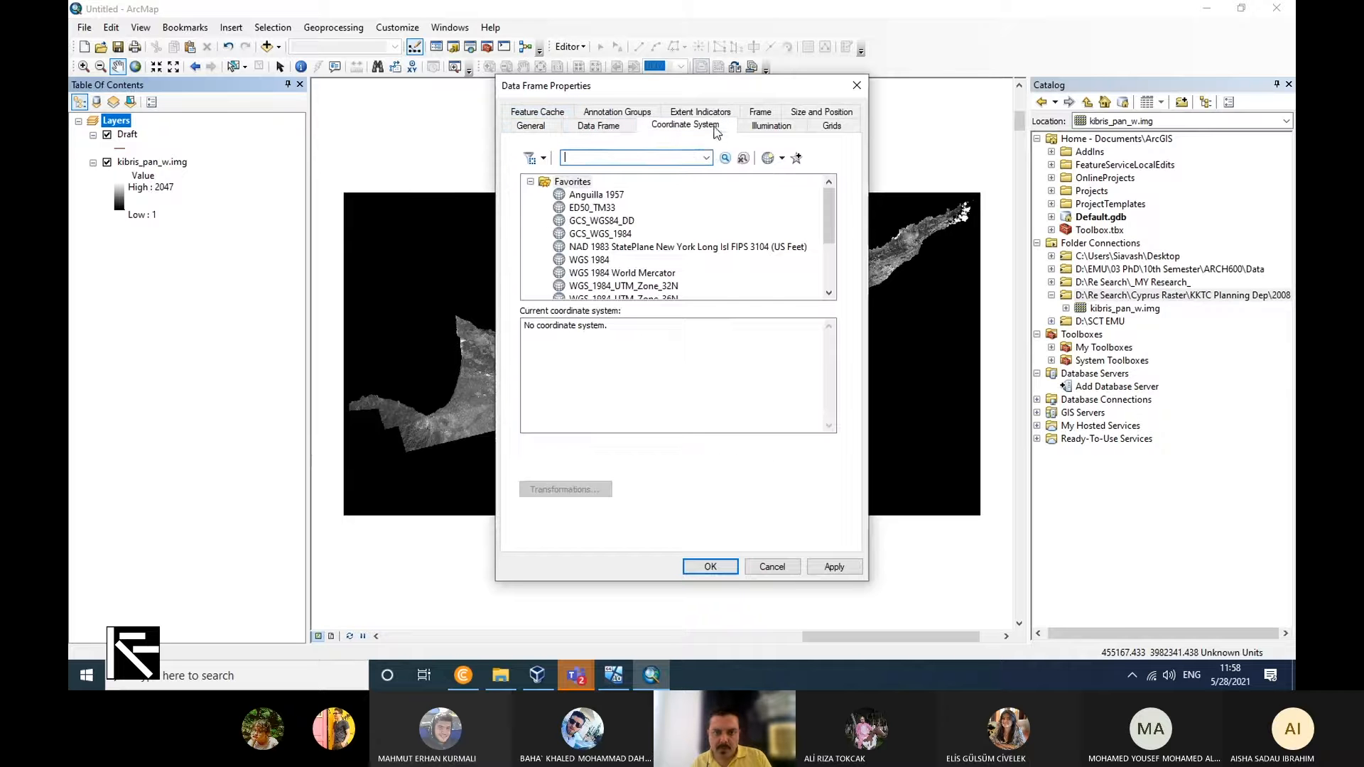
{"action": "left_click", "coordinate": [781, 158]}
{"action": "left_click", "coordinate": [813, 200]}
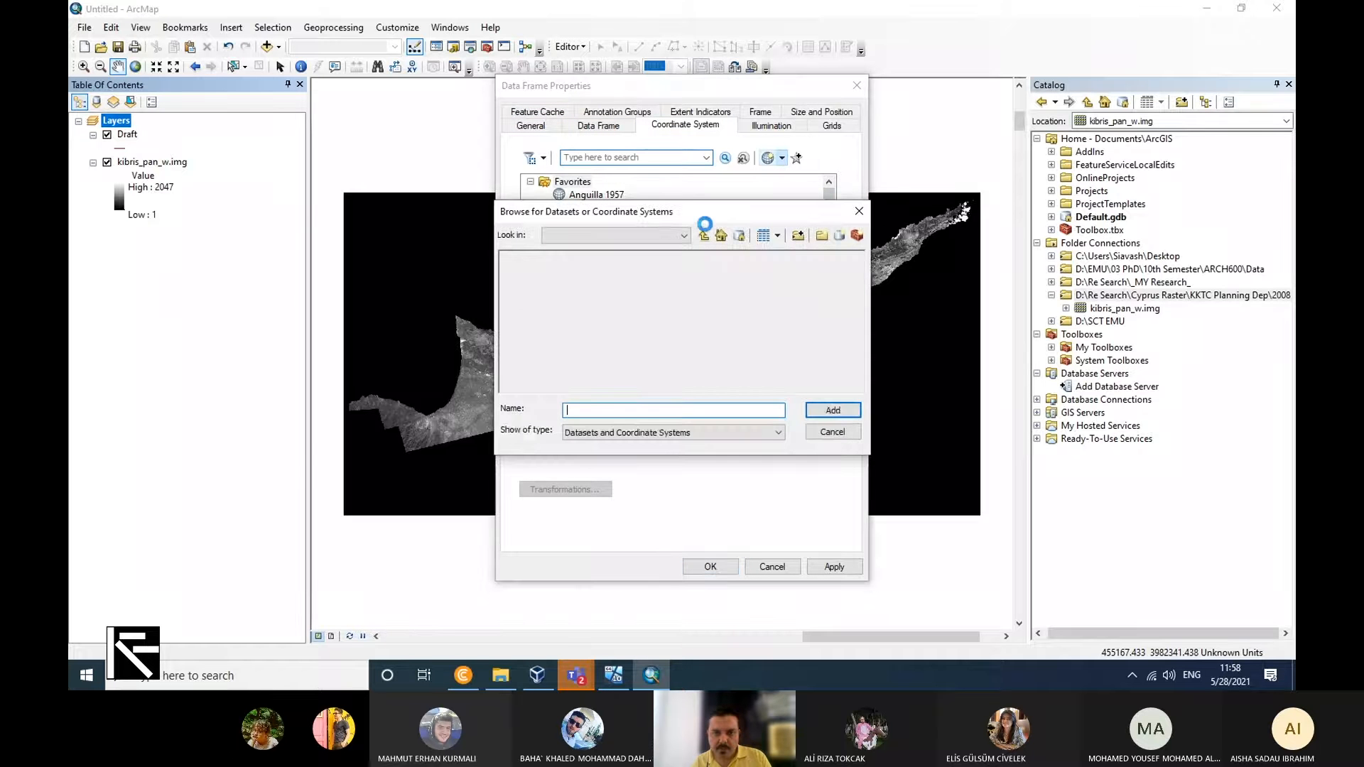
{"action": "left_click", "coordinate": [683, 235]}
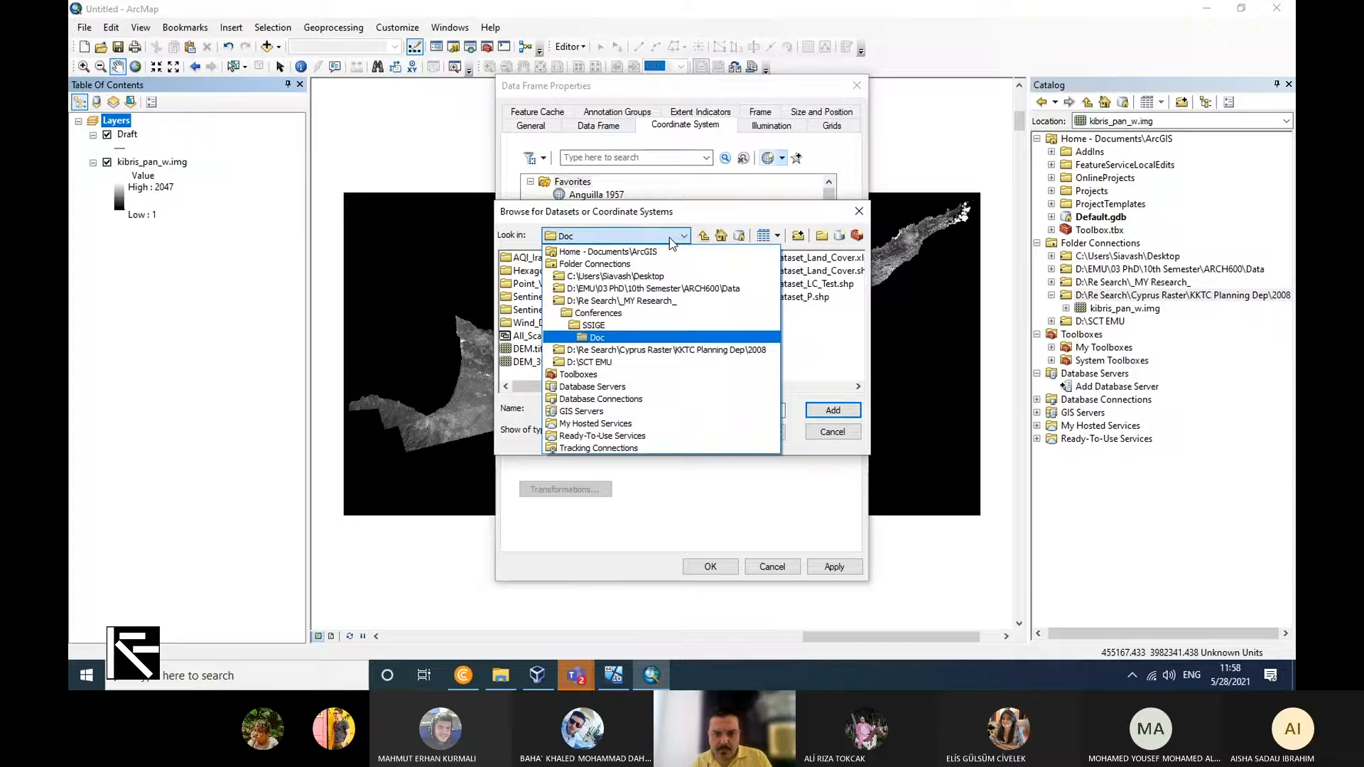
{"action": "left_click", "coordinate": [670, 350]}
{"action": "left_click", "coordinate": [560, 259]}
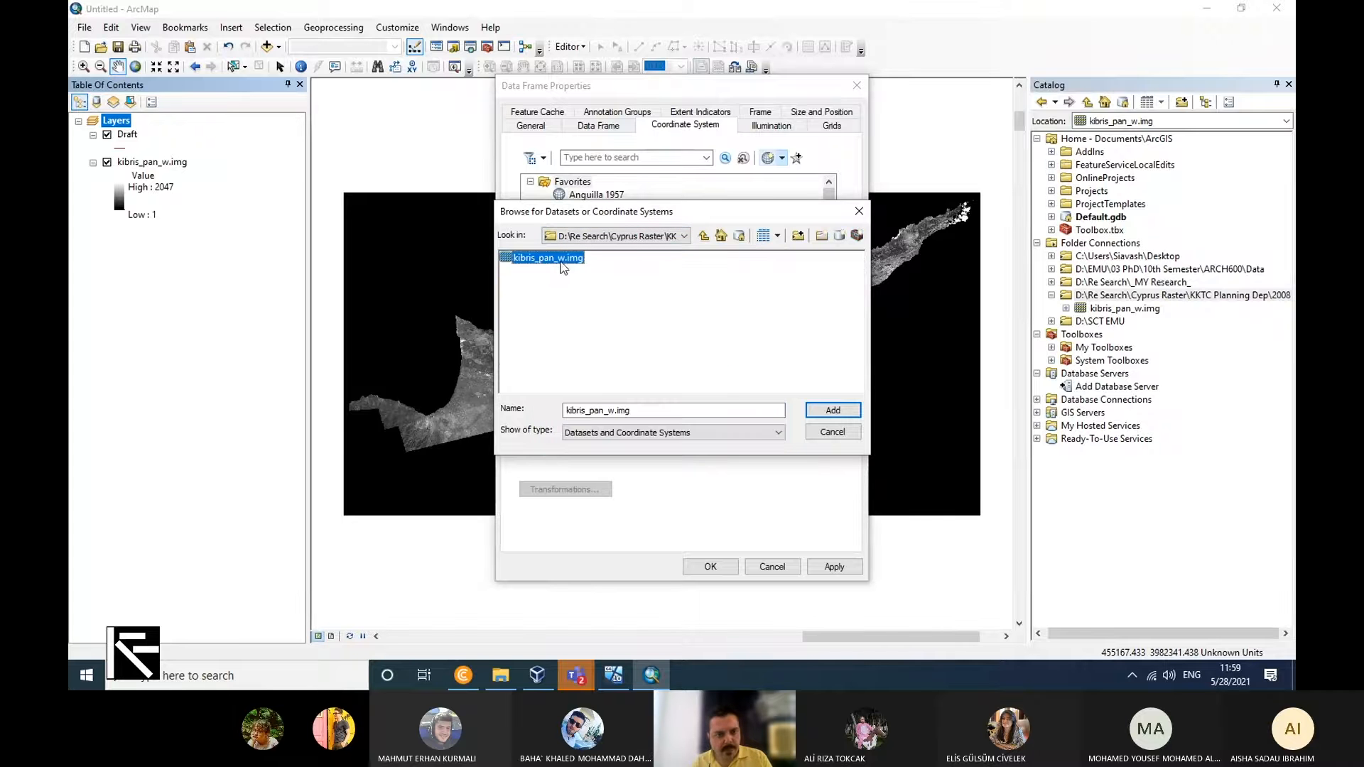
{"action": "left_click", "coordinate": [831, 410]}
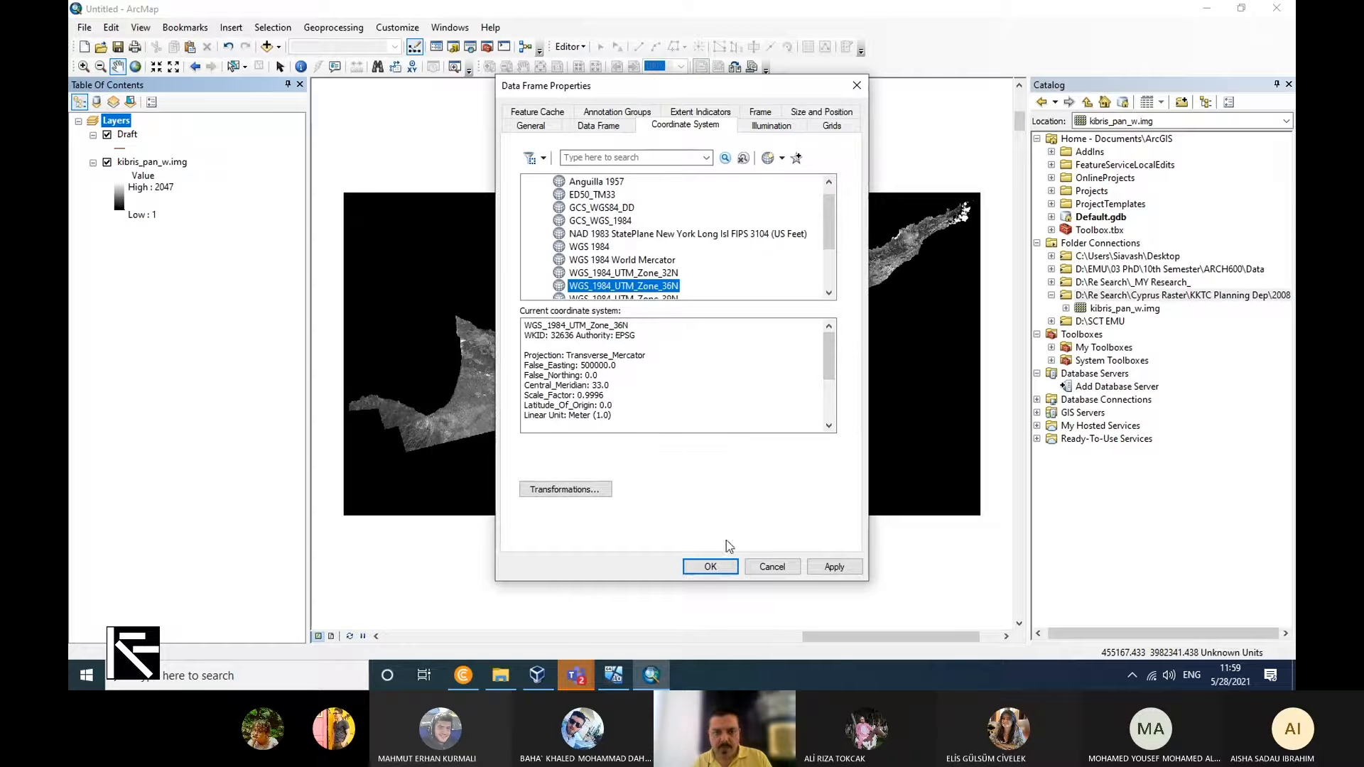
{"action": "left_click", "coordinate": [711, 567]}
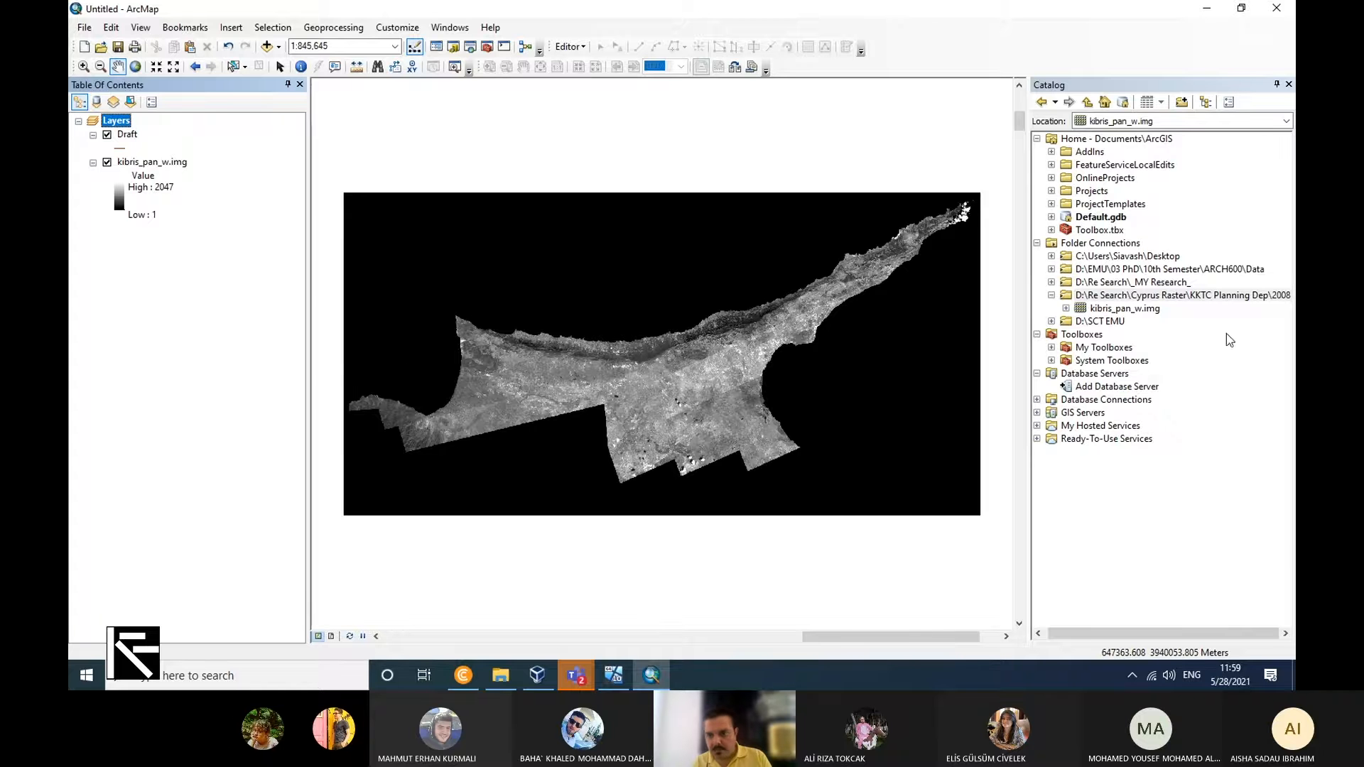
Refresh the GIS folder under D:\SCT EMU\_My Courses_ in the catalog and locate Draft.shp in its Kyrenia subfolder.
{"action": "left_click", "coordinate": [1052, 322]}
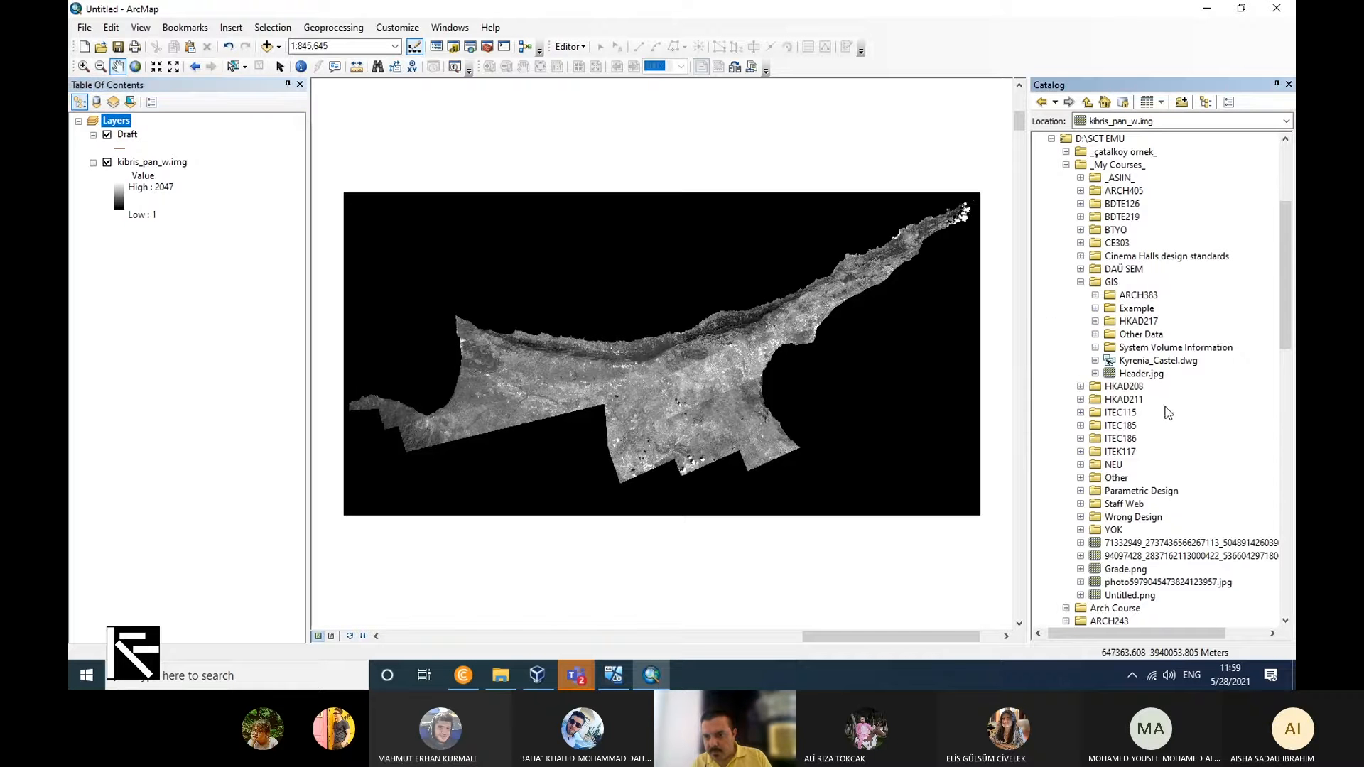
{"action": "right_click", "coordinate": [1106, 284]}
{"action": "left_click", "coordinate": [1144, 359]}
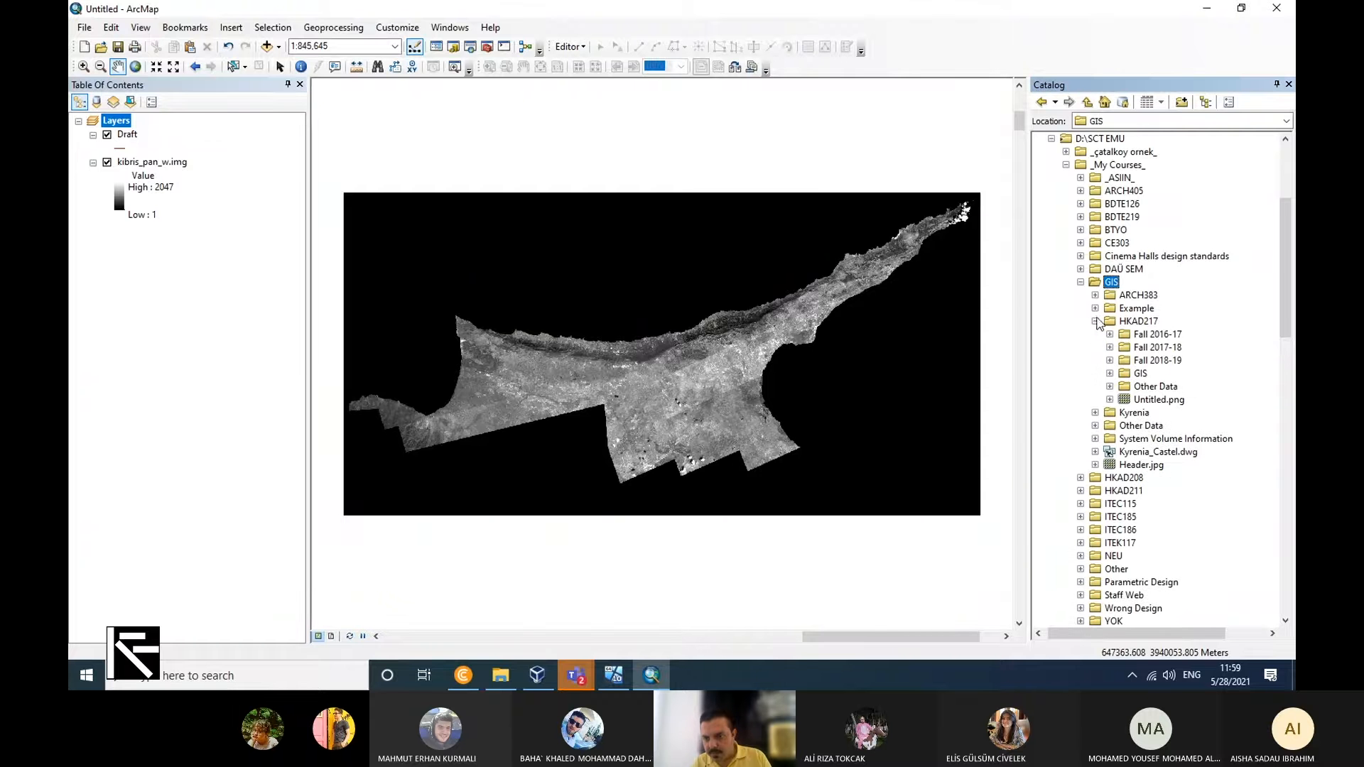
{"action": "left_click", "coordinate": [1095, 334]}
{"action": "left_click", "coordinate": [1158, 348]}
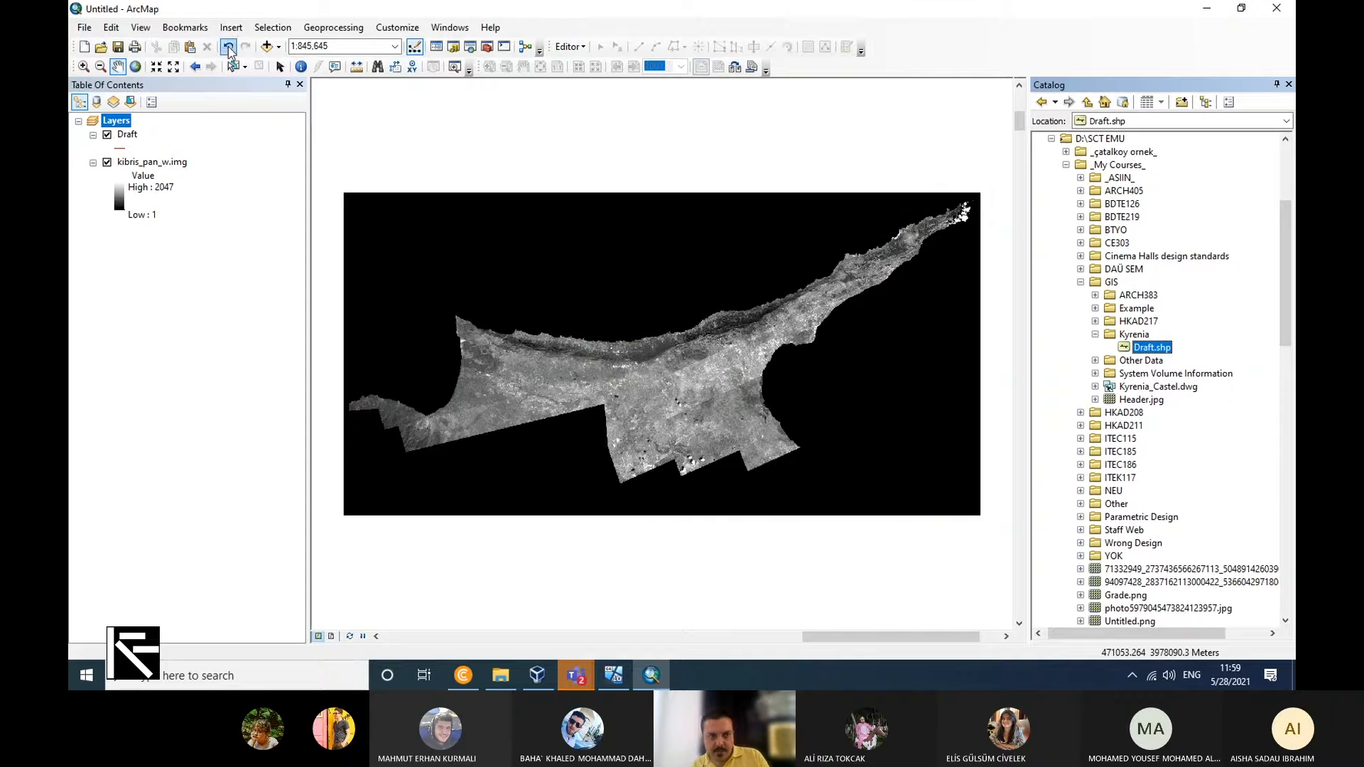
Create a bookmark named Castle for the raster view of the Kyrenia harbour and castle at 1:4,000.
{"action": "left_click", "coordinate": [83, 66]}
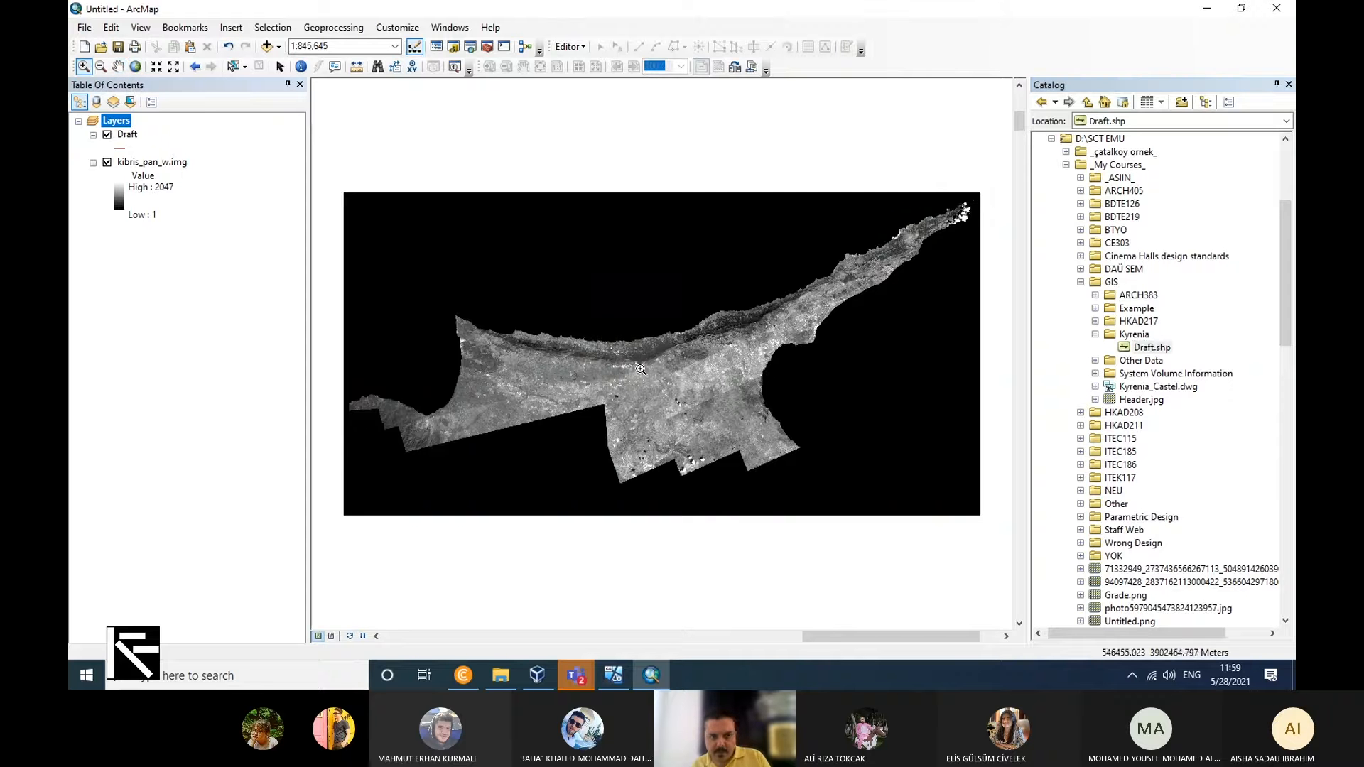
{"action": "left_click_drag", "start_coordinate": [549, 322], "coordinate": [607, 358]}
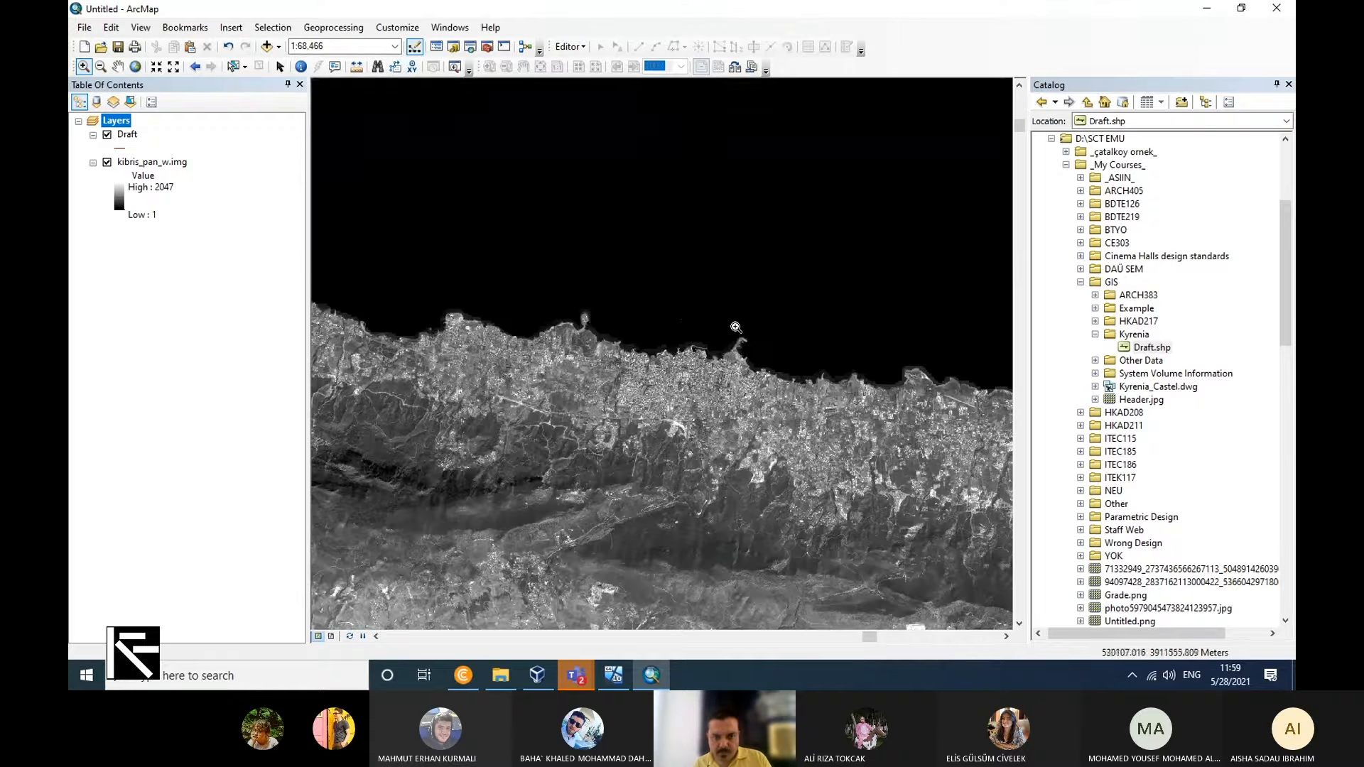
{"action": "left_click_drag", "start_coordinate": [688, 320], "coordinate": [766, 394]}
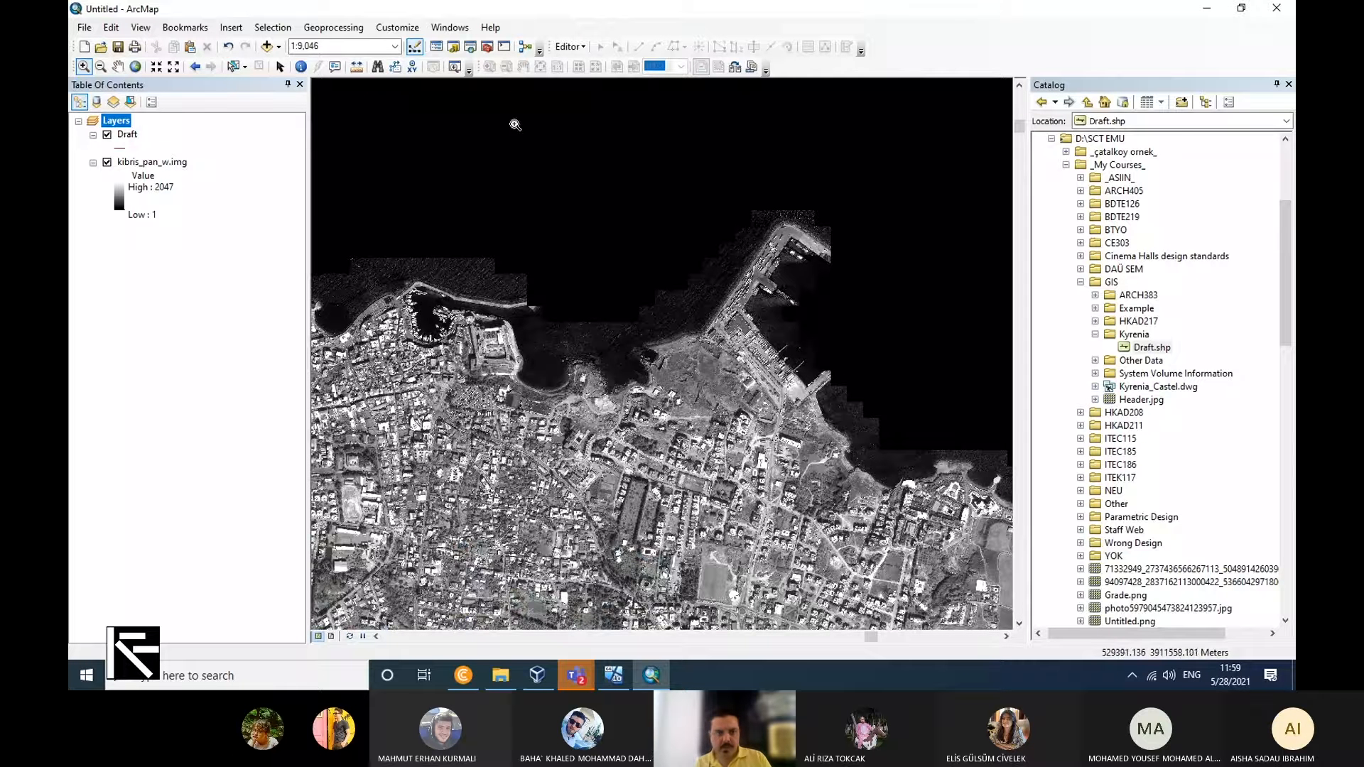
{"action": "left_click", "coordinate": [118, 67]}
{"action": "left_click_drag", "start_coordinate": [424, 346], "coordinate": [661, 352]}
{"action": "scroll", "coordinate": [580, 325], "scroll_direction": "up", "scroll_amount": 1}
{"action": "scroll", "coordinate": [581, 324], "scroll_direction": "up", "scroll_amount": 1}
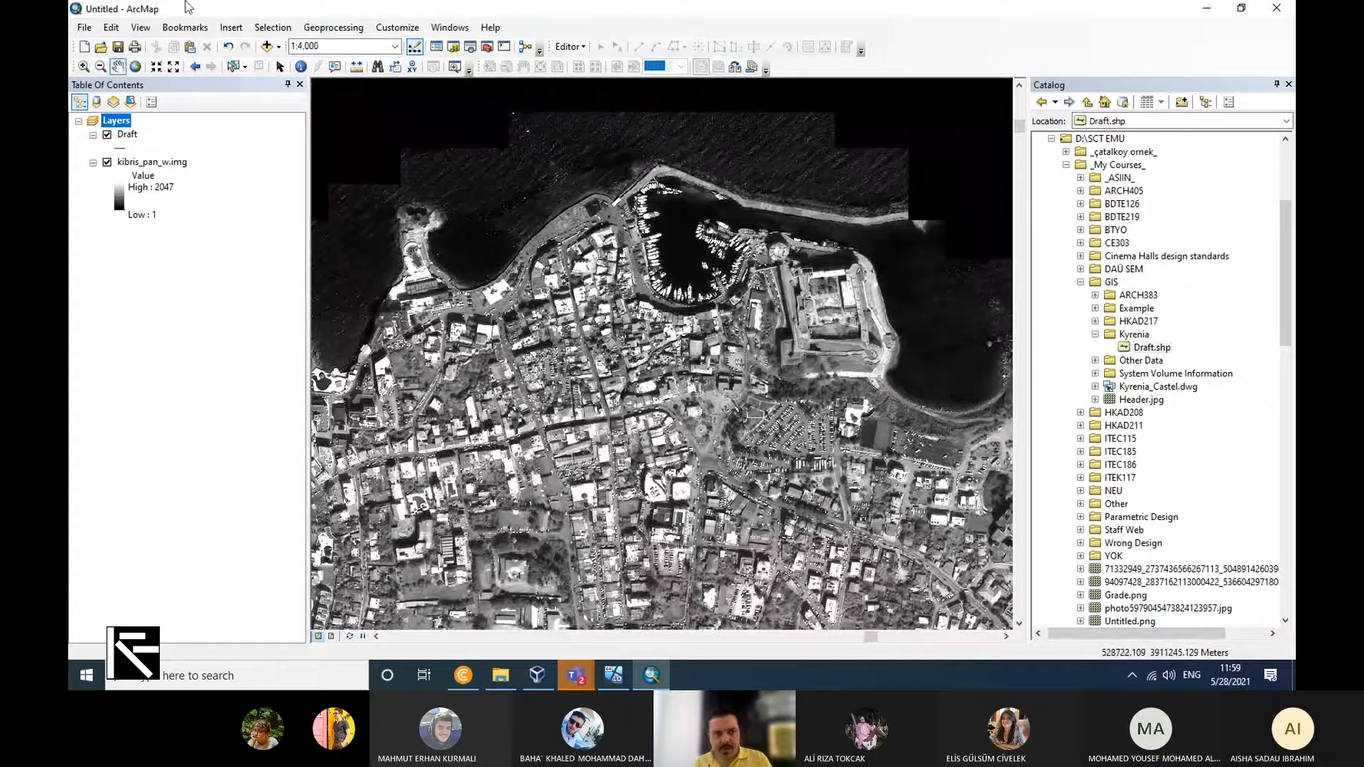
{"action": "left_click", "coordinate": [185, 27]}
{"action": "left_click", "coordinate": [224, 44]}
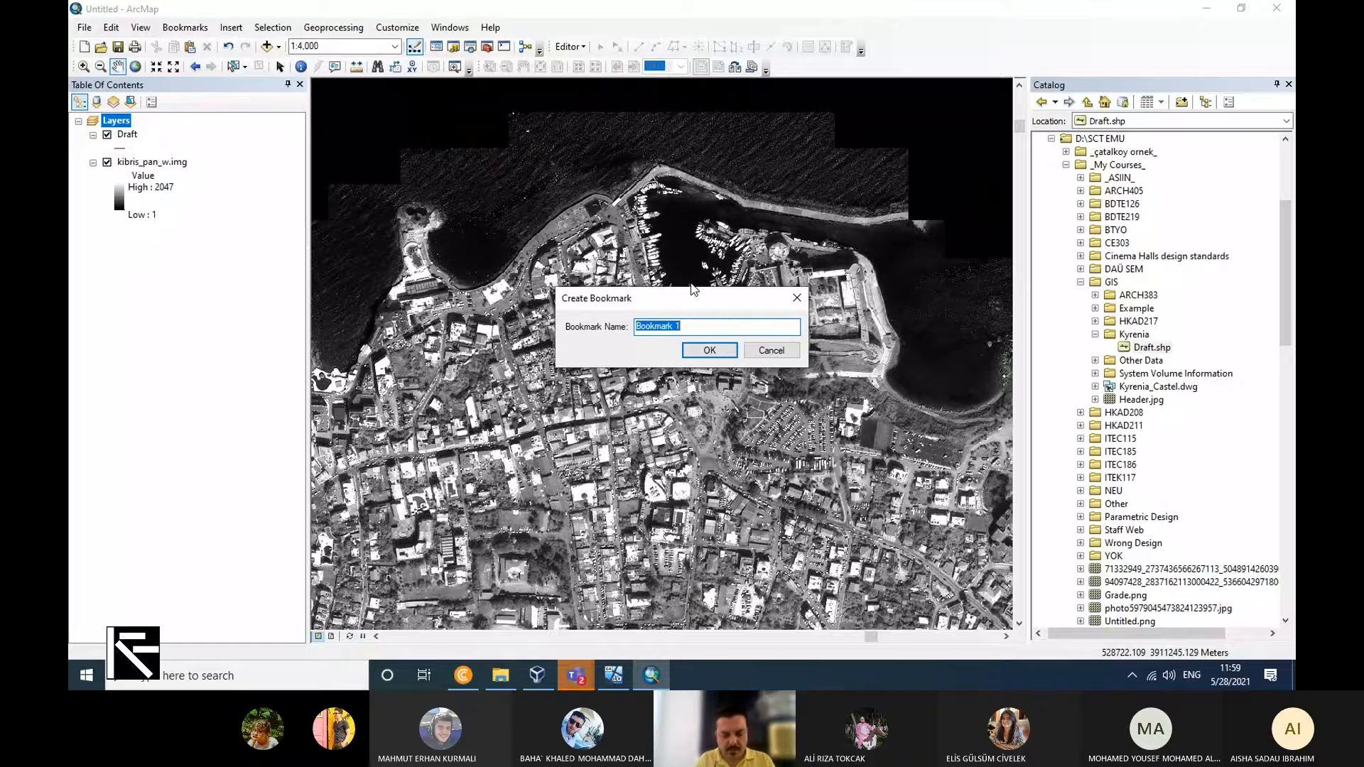
{"action": "type", "text": "Castle"}
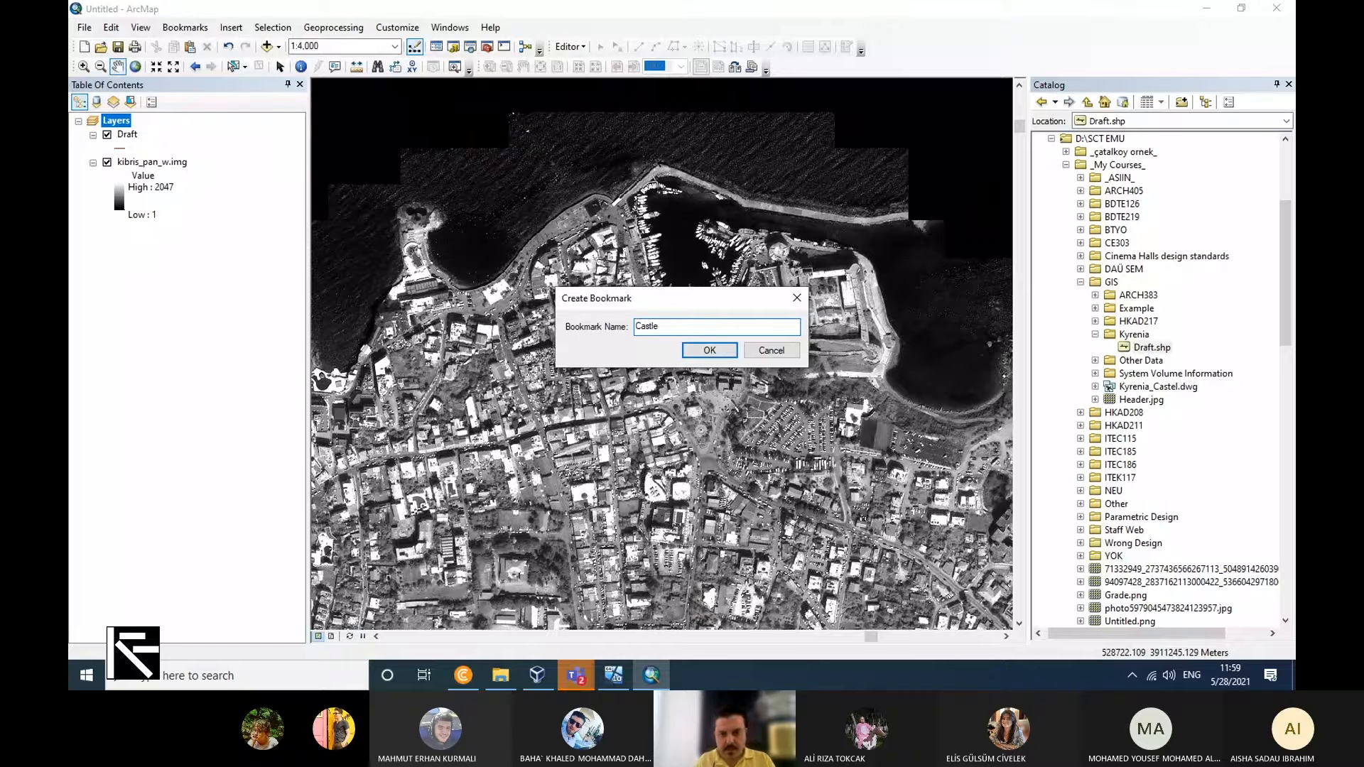
{"action": "left_click", "coordinate": [710, 350]}
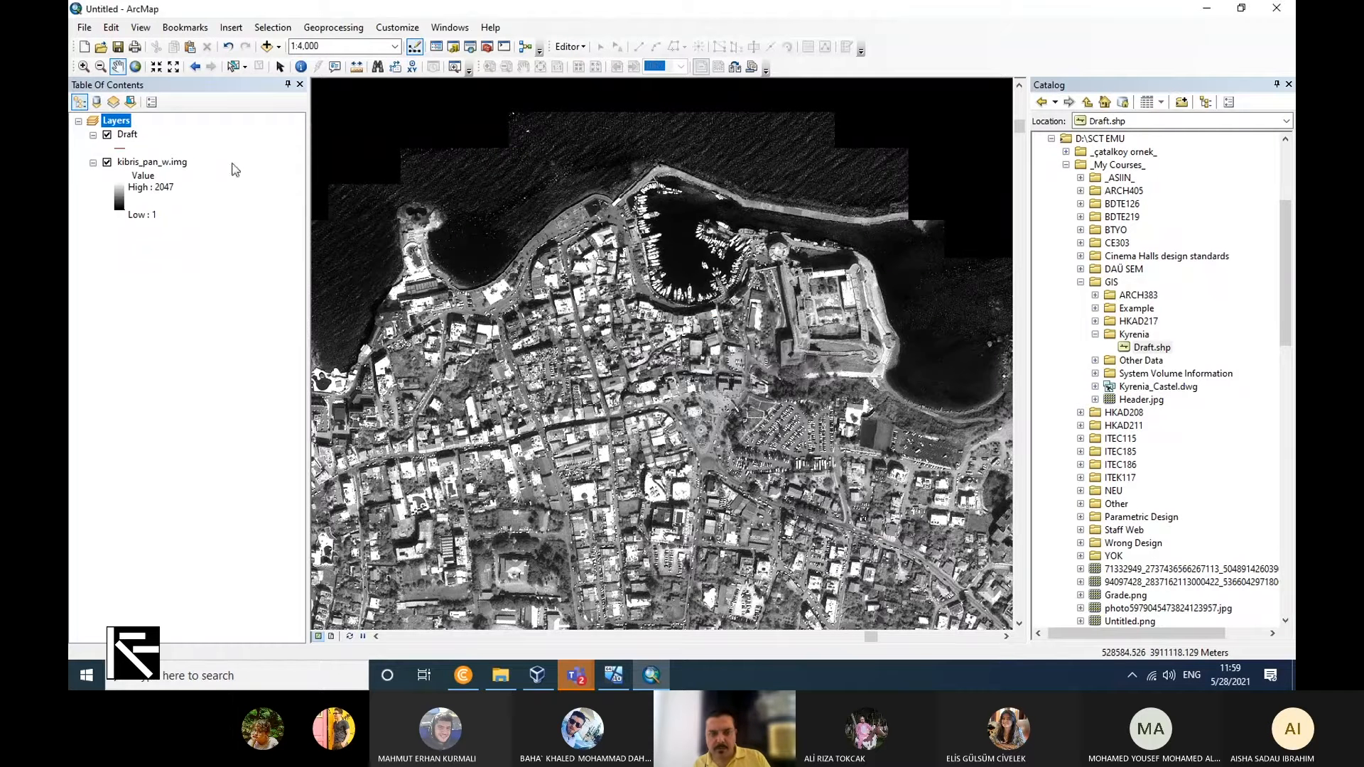
Start an edit session on the Draft layer despite the spatial reference mismatch and select all its features.
{"action": "right_click", "coordinate": [127, 136]}
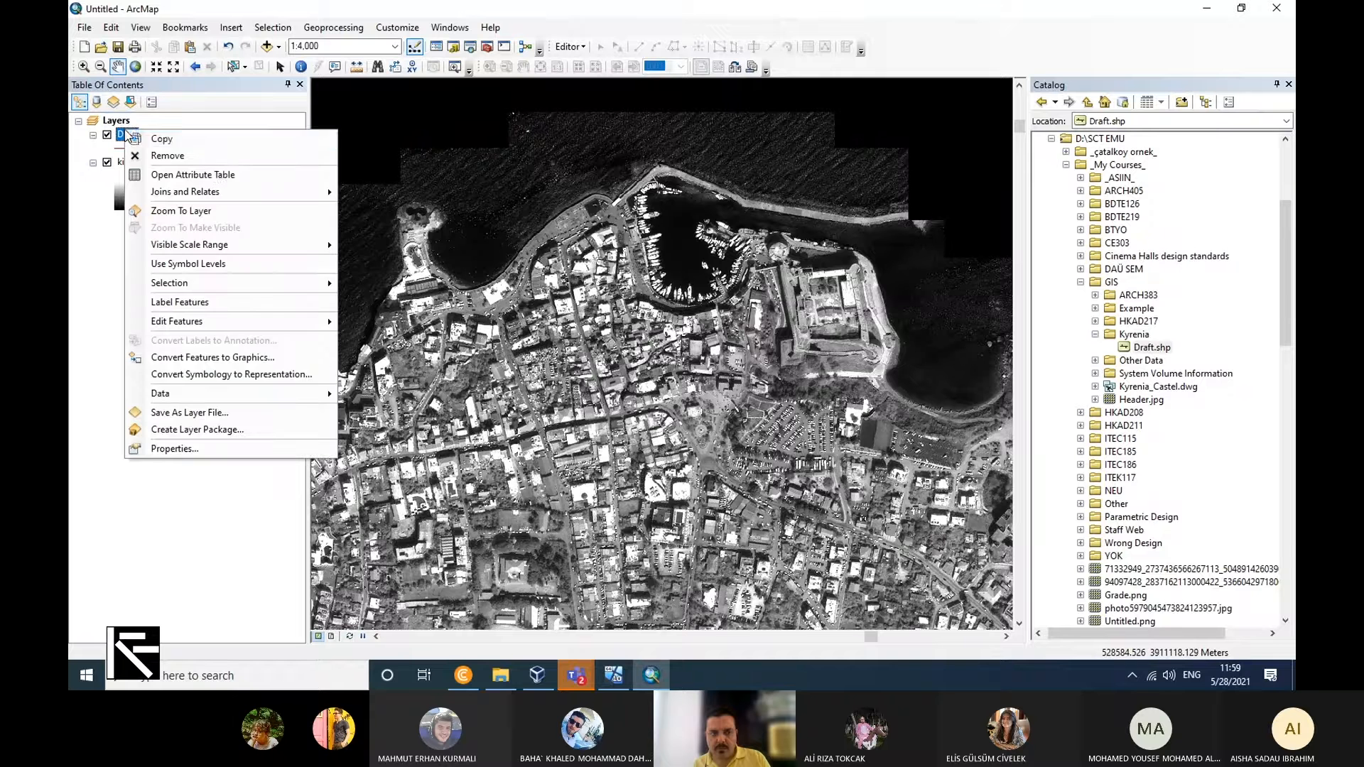
{"action": "left_click", "coordinate": [250, 210]}
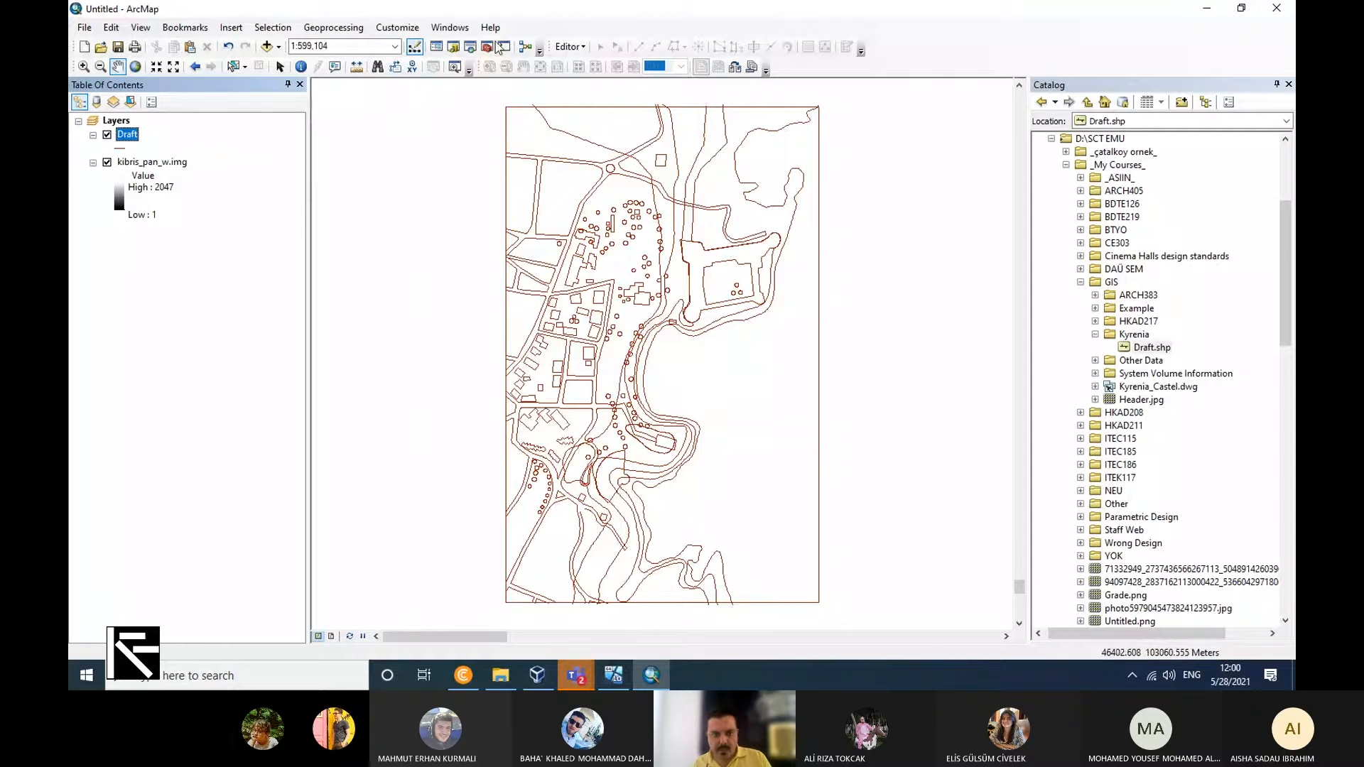
{"action": "left_click", "coordinate": [567, 47]}
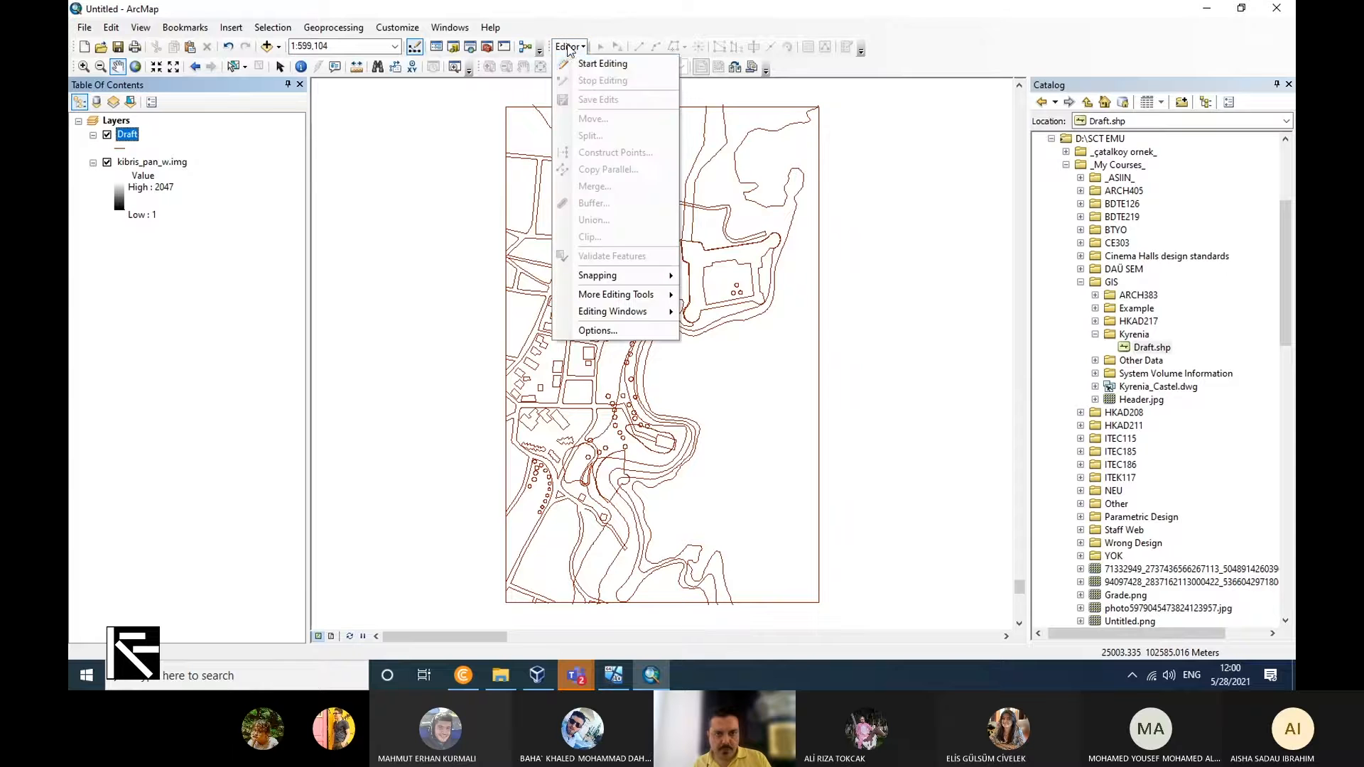
{"action": "left_click", "coordinate": [601, 63]}
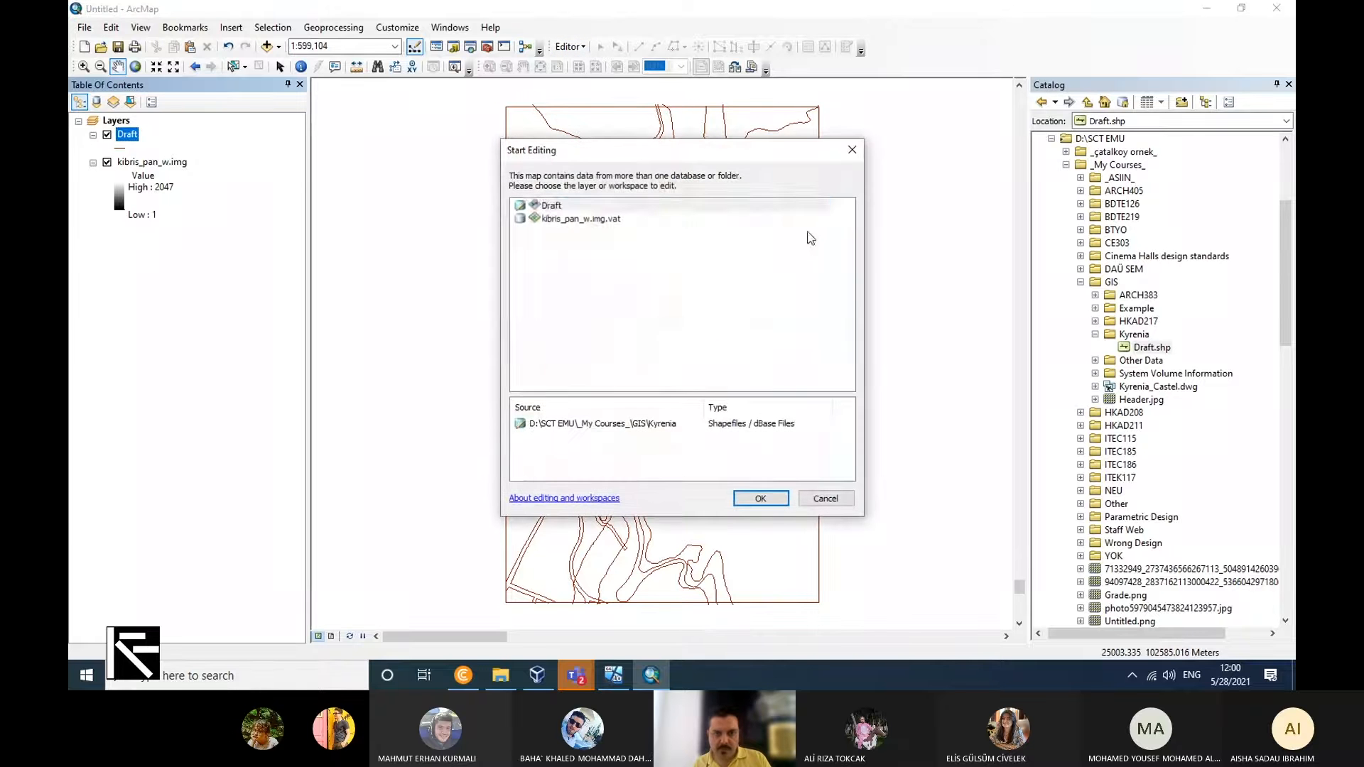
{"action": "left_click", "coordinate": [590, 207]}
{"action": "left_click", "coordinate": [760, 498]}
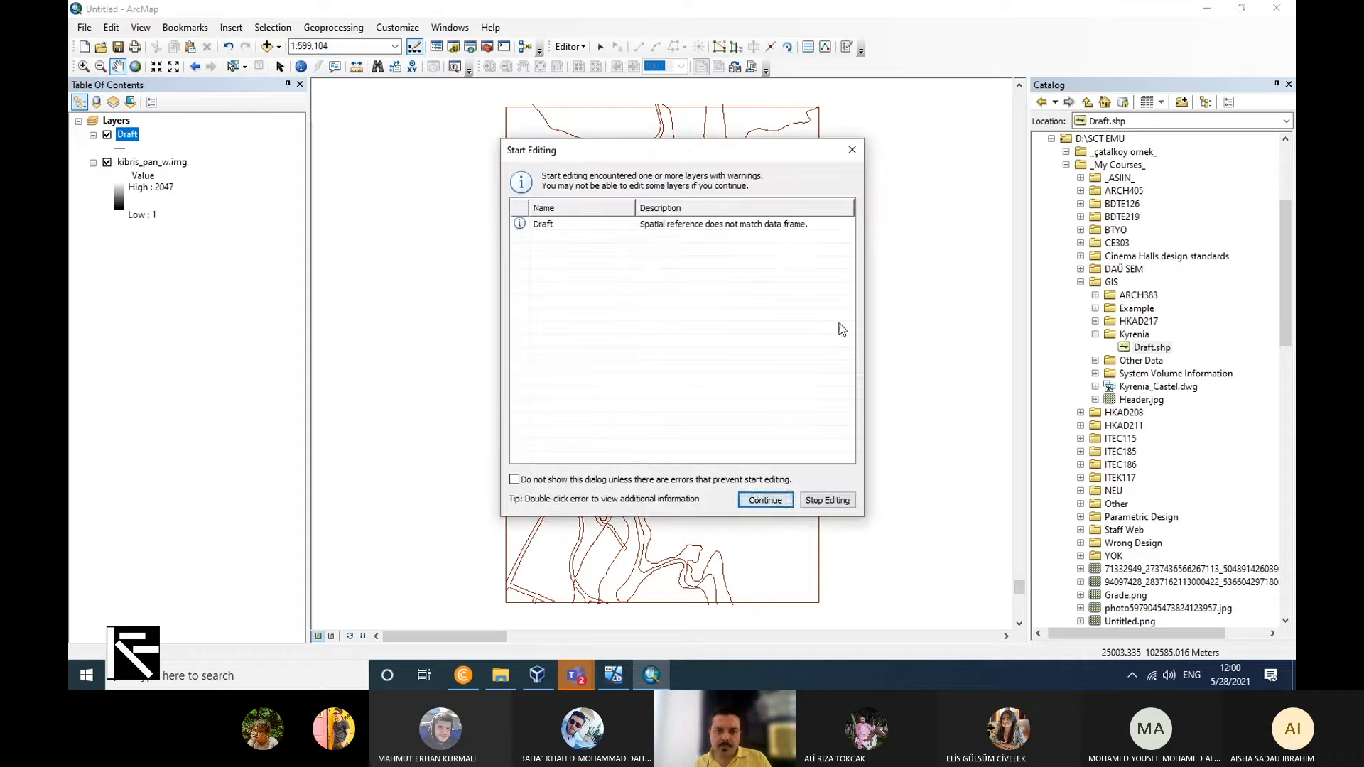
{"action": "left_click", "coordinate": [766, 501]}
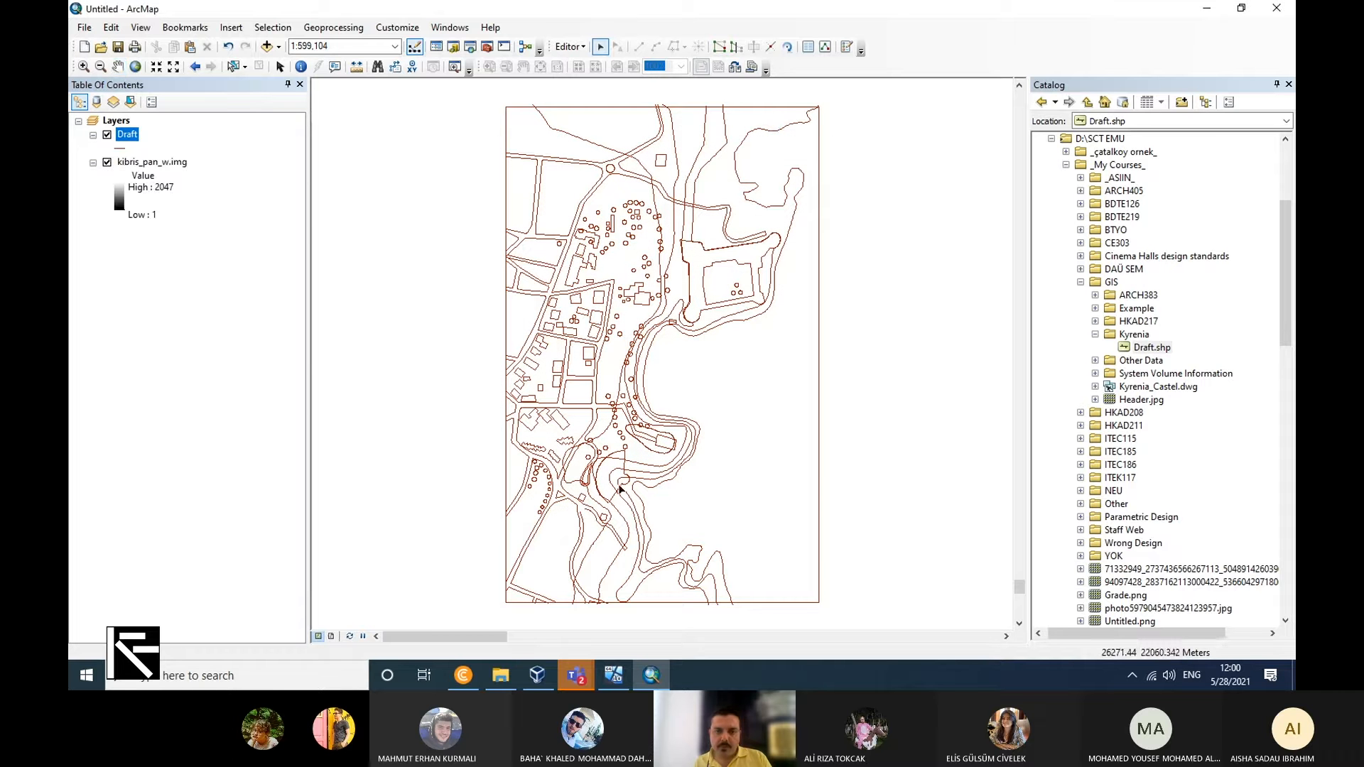
{"action": "key", "text": "ctrl+a"}
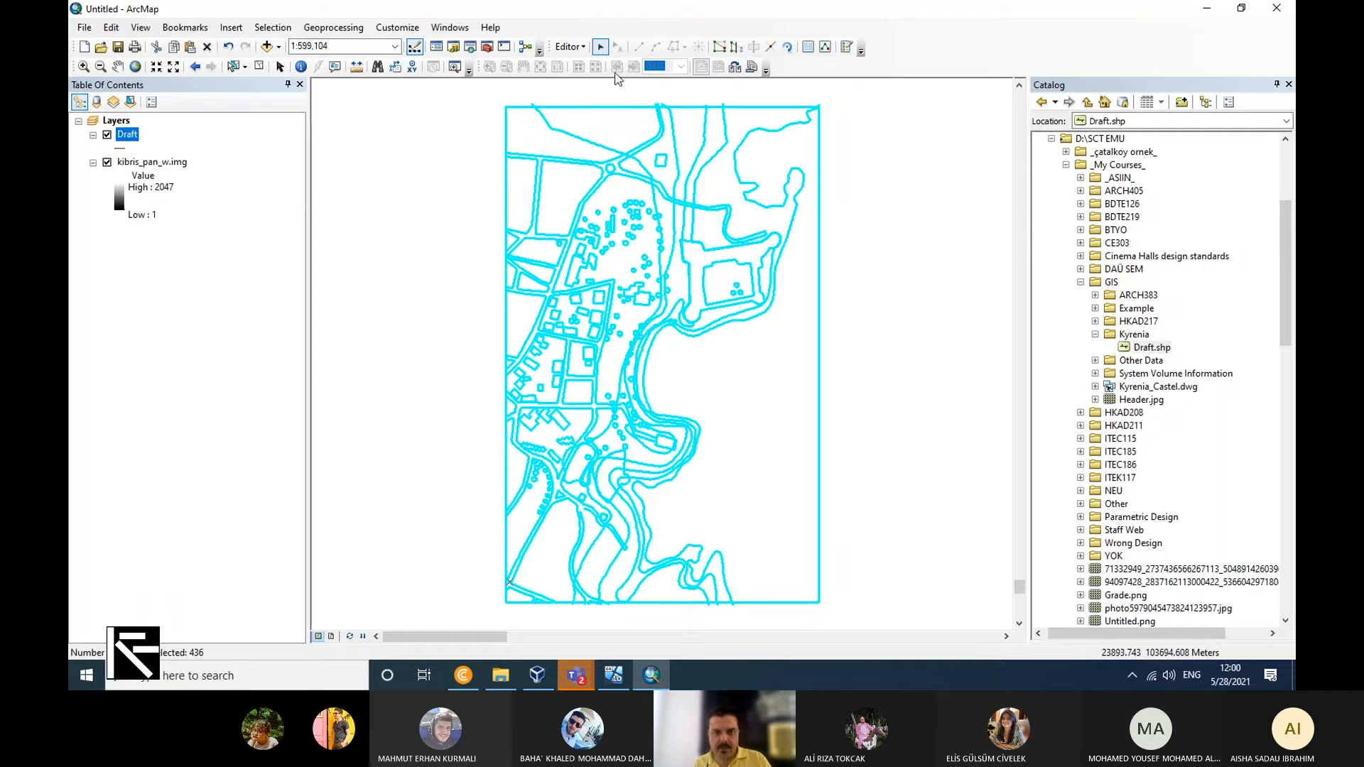
Show the Spatial Adjustment toolbar and dock it beside the existing toolbars.
{"action": "left_click", "coordinate": [569, 48]}
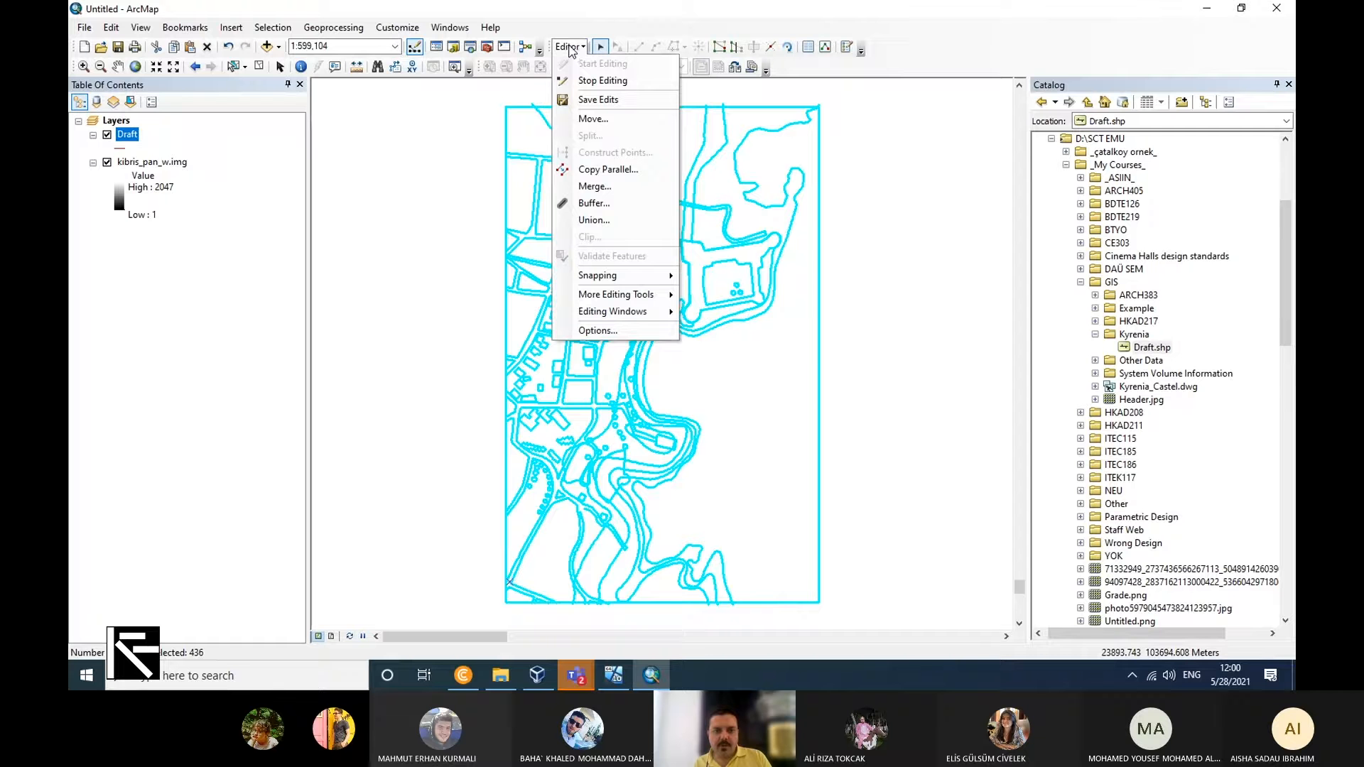
{"action": "left_click", "coordinate": [489, 28]}
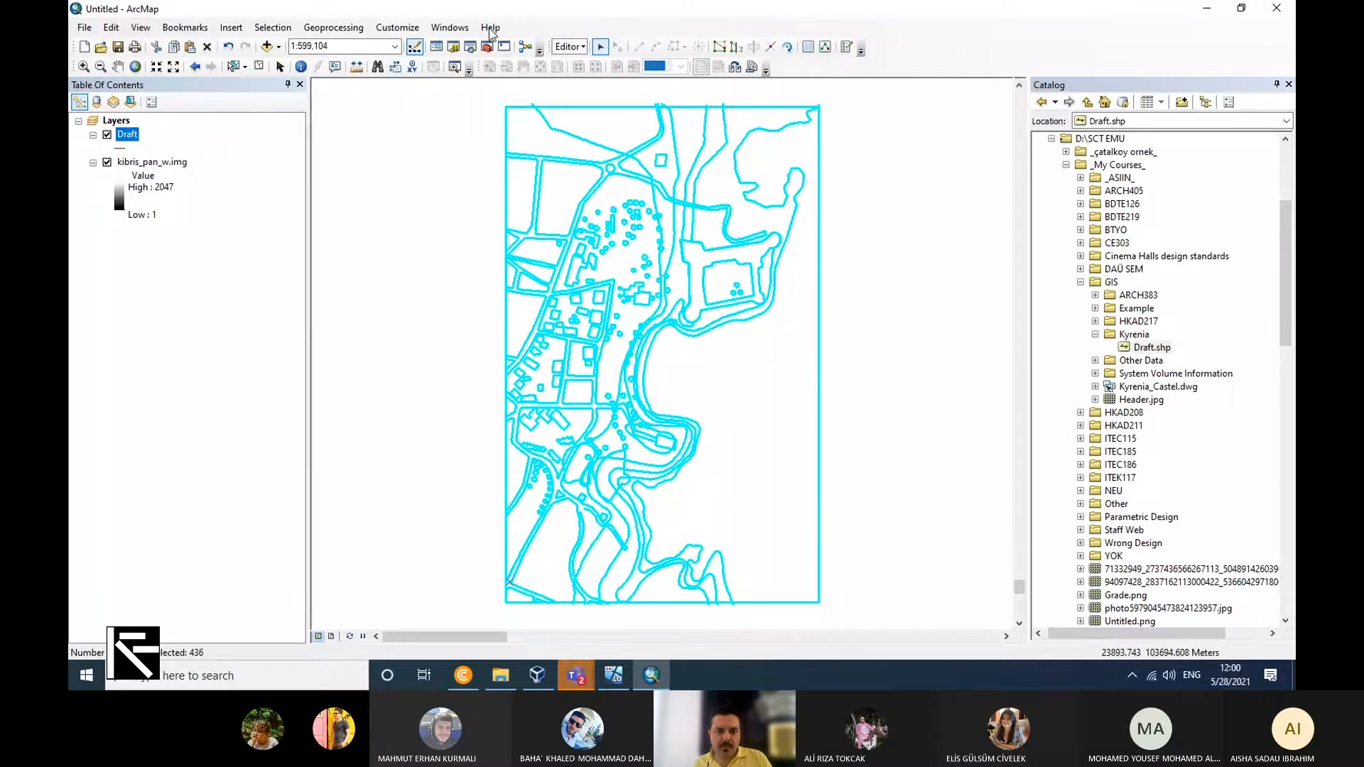
{"action": "right_click", "coordinate": [622, 47]}
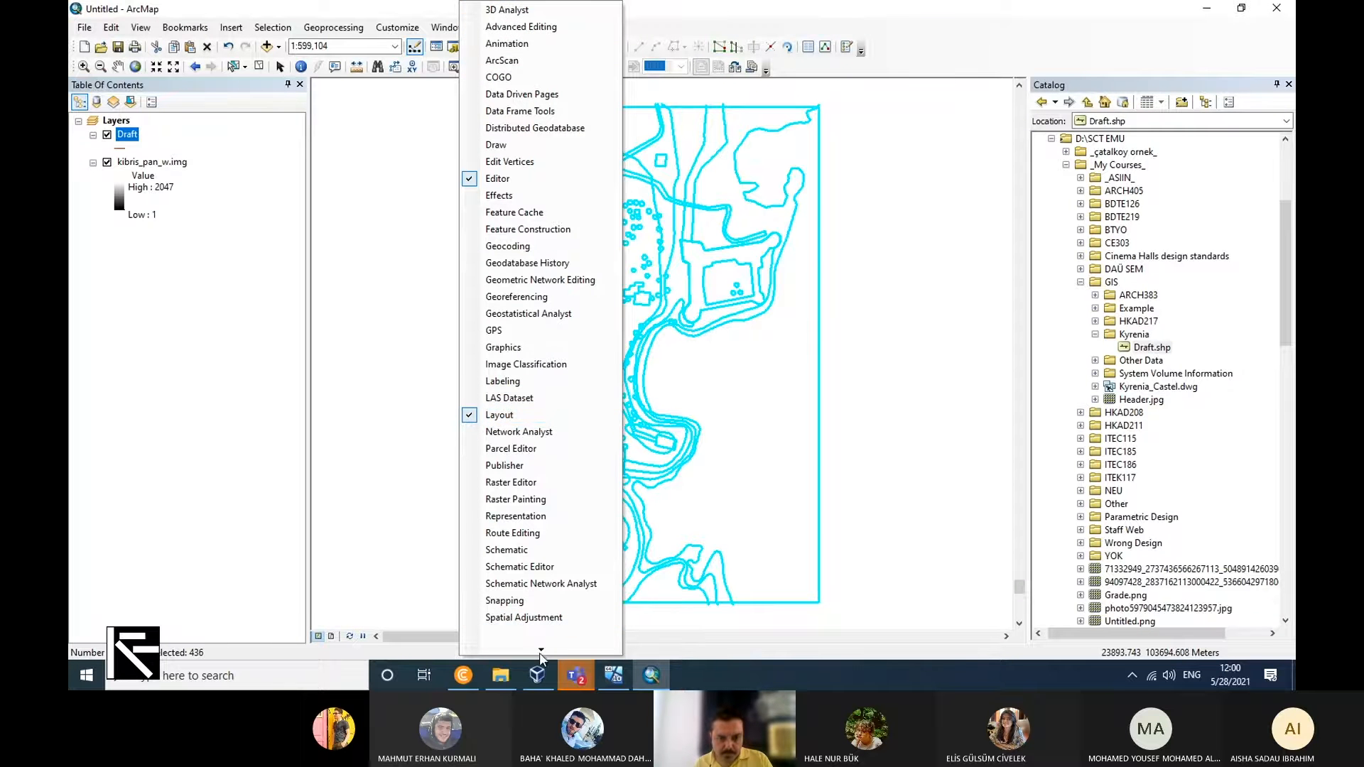
{"action": "mouse_move", "coordinate": [541, 648]}
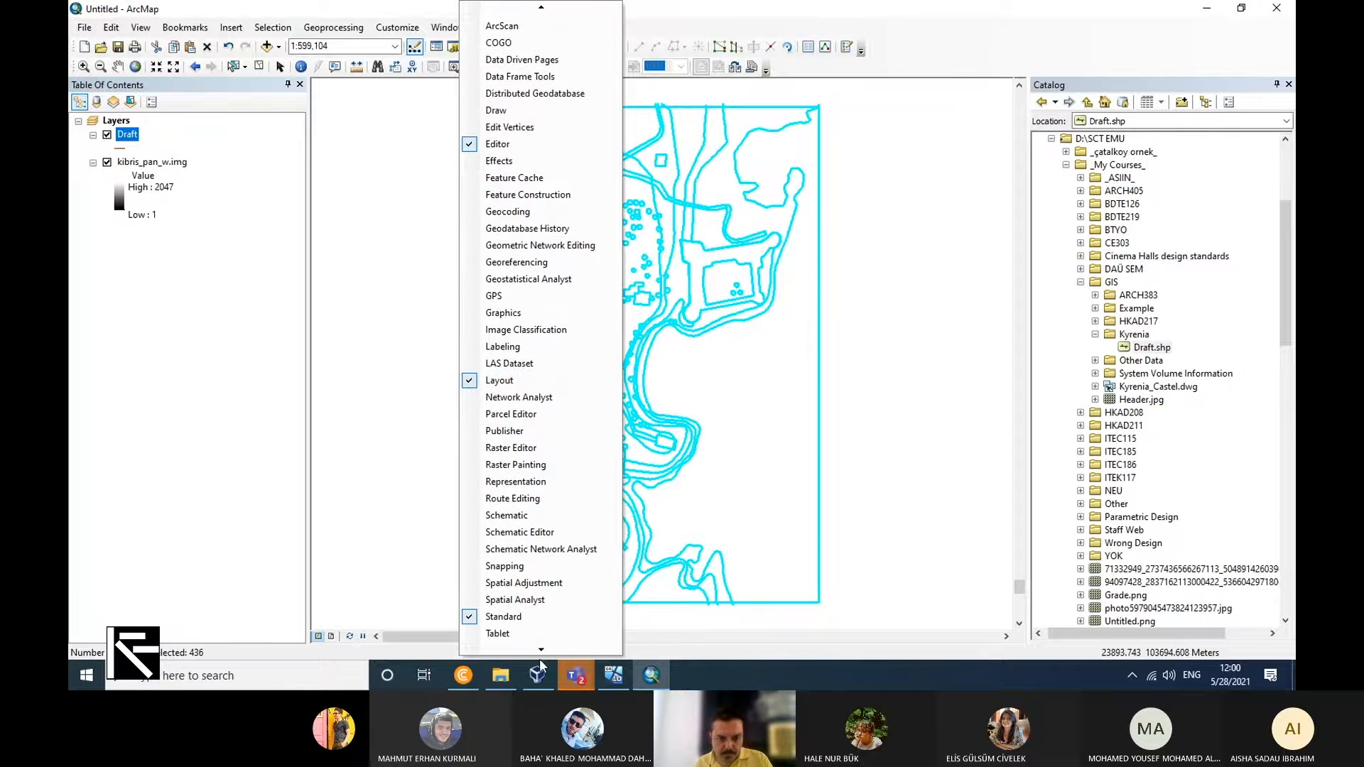
{"action": "left_click", "coordinate": [547, 582]}
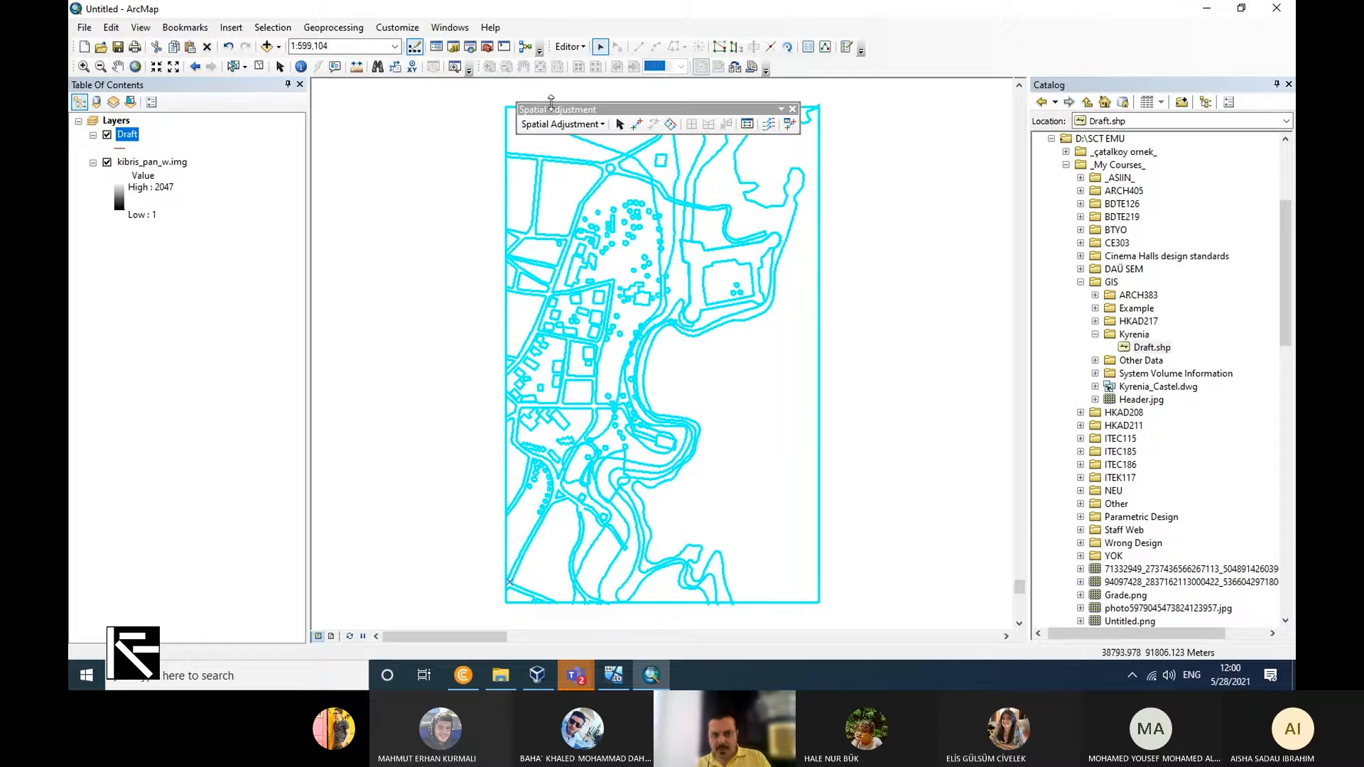
{"action": "left_click_drag", "start_coordinate": [567, 113], "coordinate": [790, 64]}
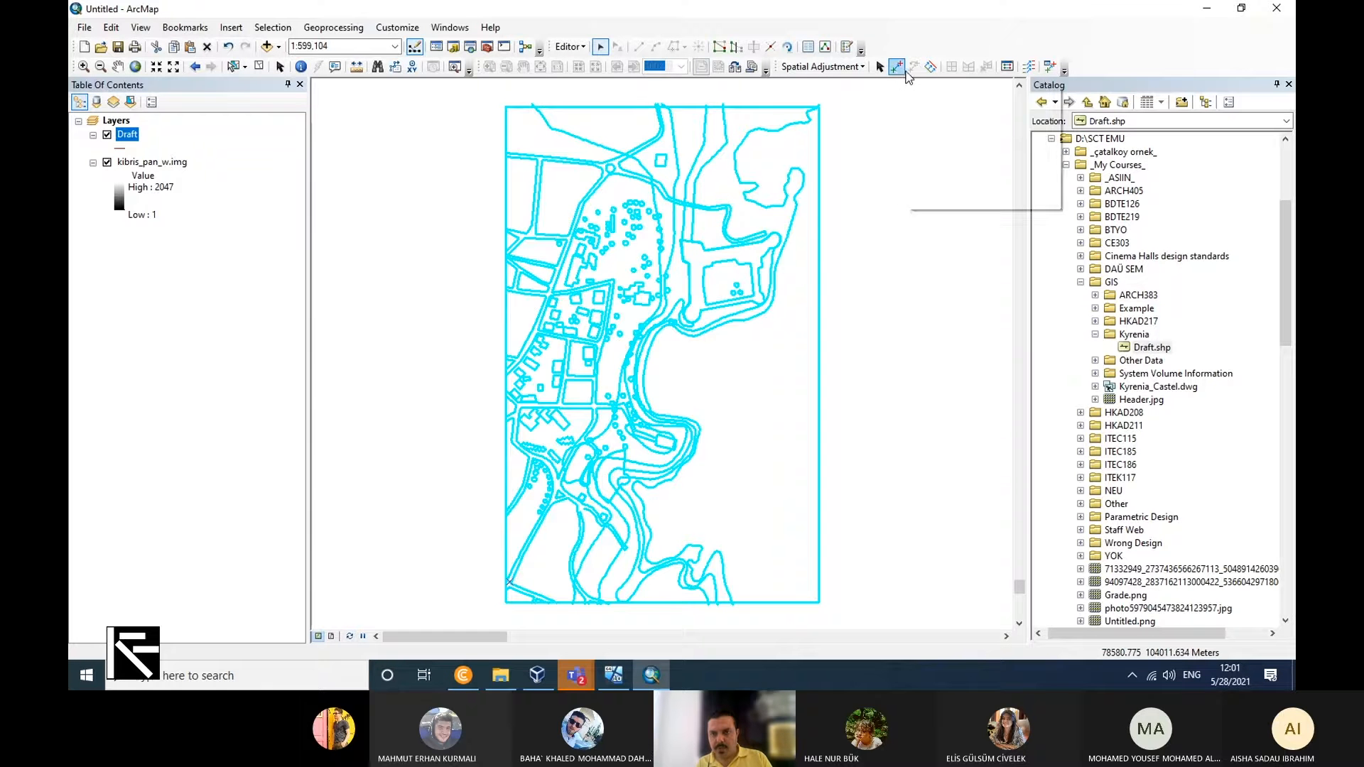
Add a displacement link from the Draft castle's inner corner, between bastion and upper wall, to the bastion's corner with the west wall on the raster.
{"action": "left_click", "coordinate": [896, 67]}
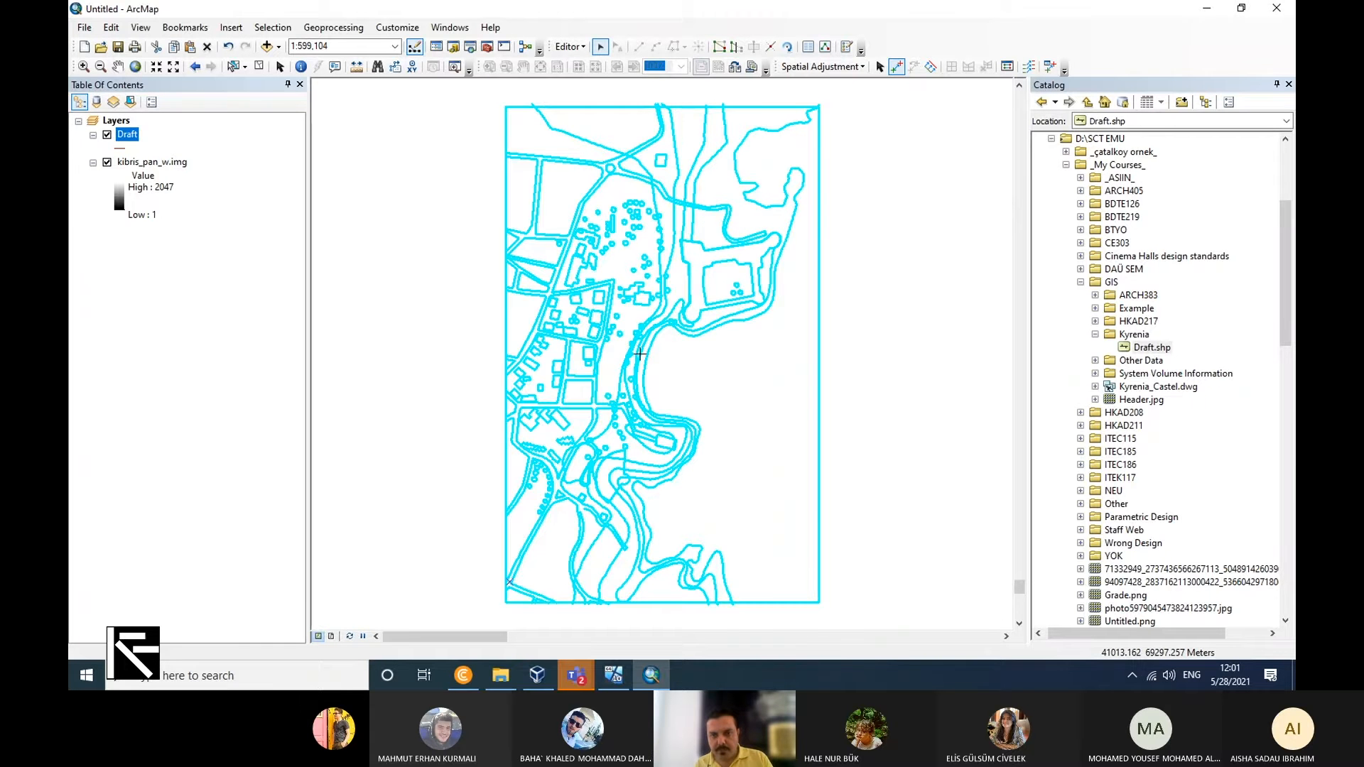
{"action": "scroll", "coordinate": [639, 353], "scroll_direction": "up", "scroll_amount": 5}
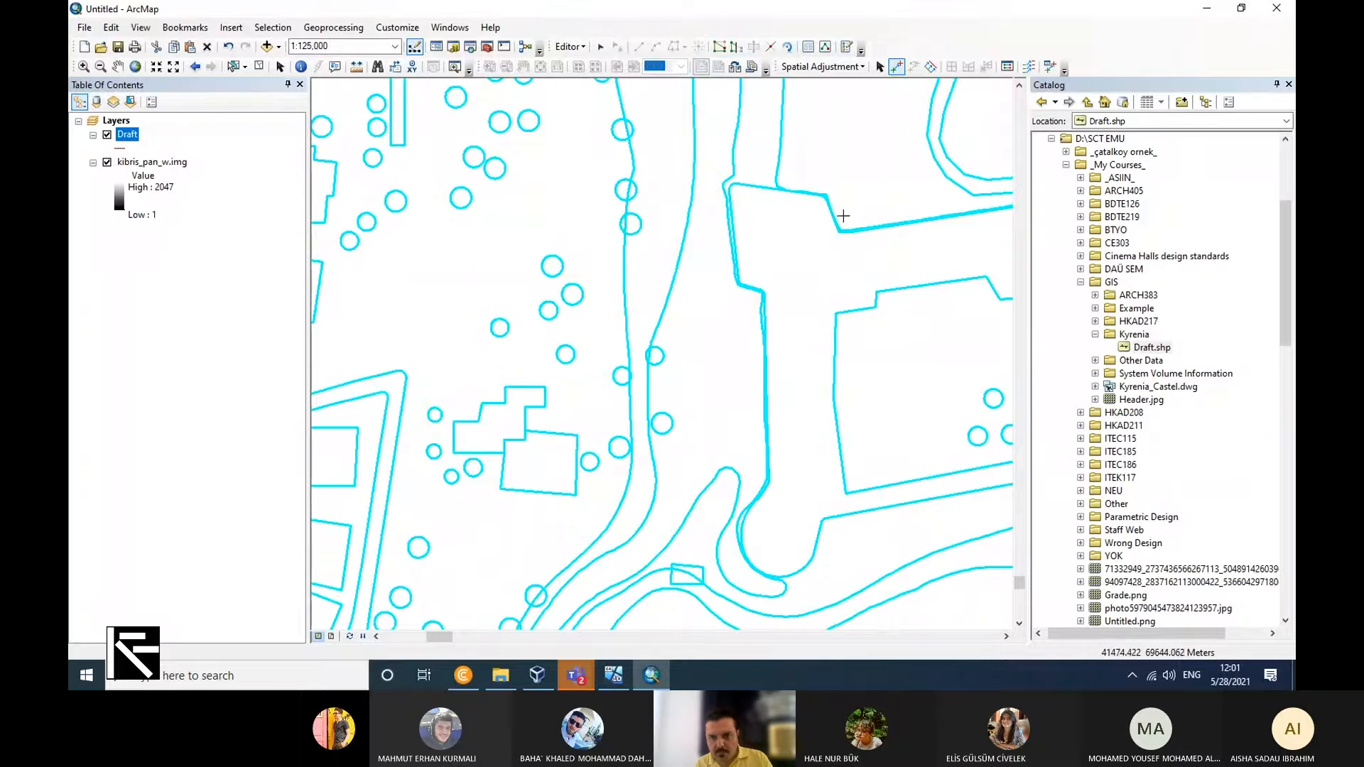
{"action": "left_click", "coordinate": [838, 231]}
{"action": "left_click", "coordinate": [195, 32]}
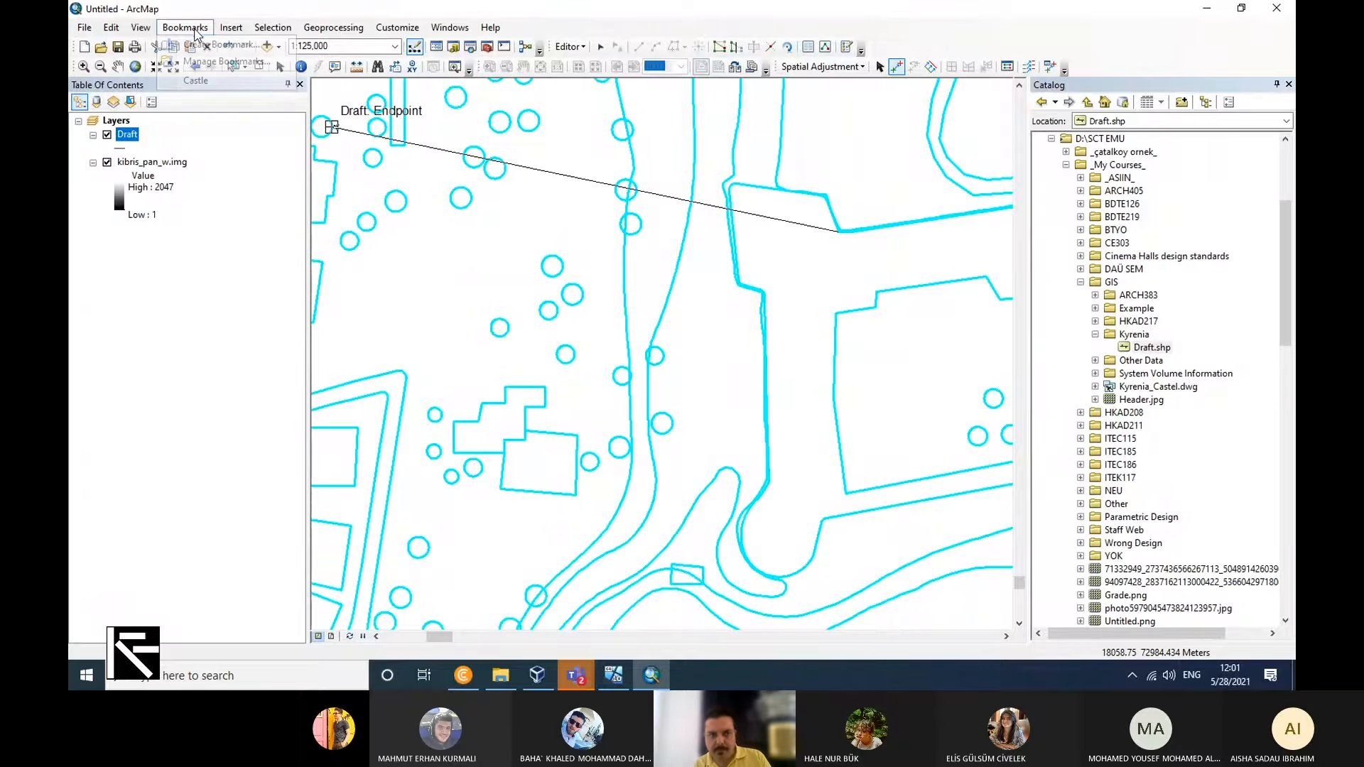
{"action": "left_click", "coordinate": [210, 77]}
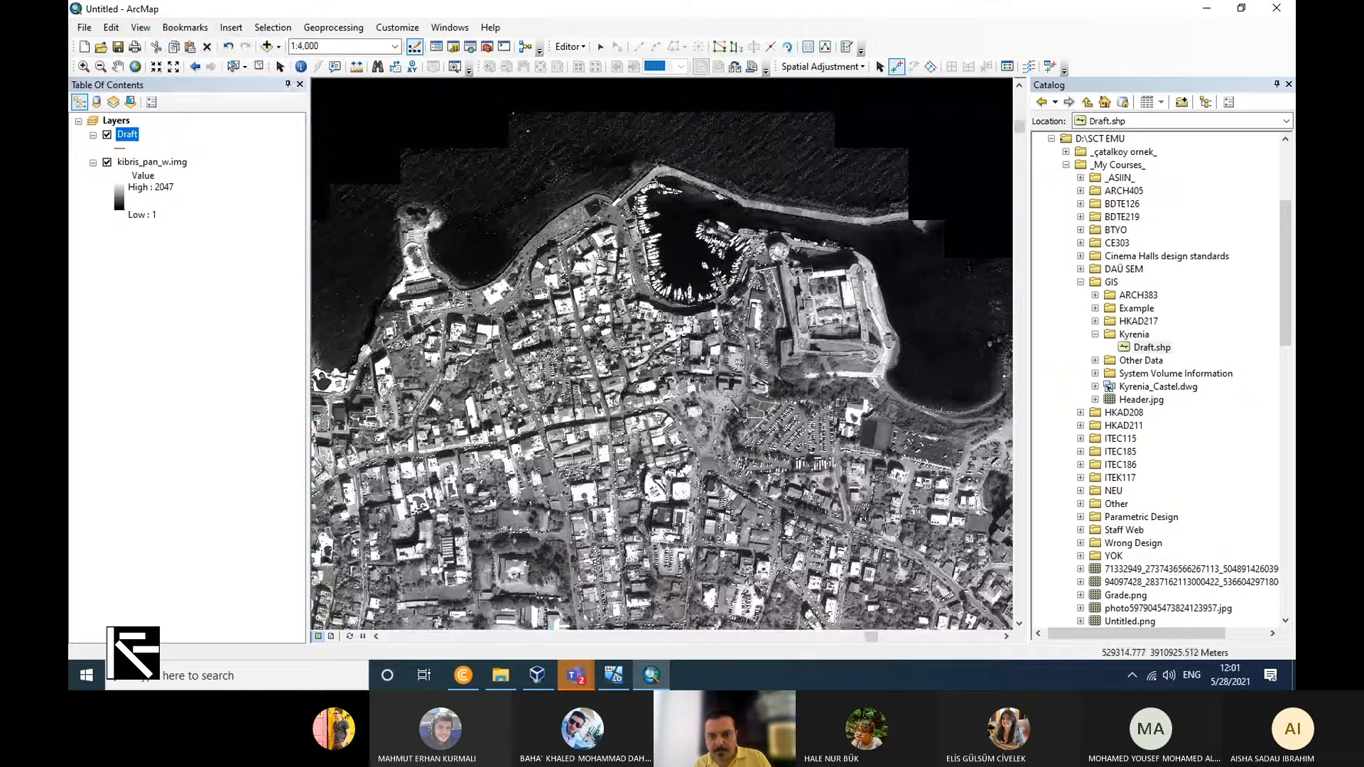
{"action": "scroll", "coordinate": [787, 358], "scroll_direction": "down", "scroll_amount": 4}
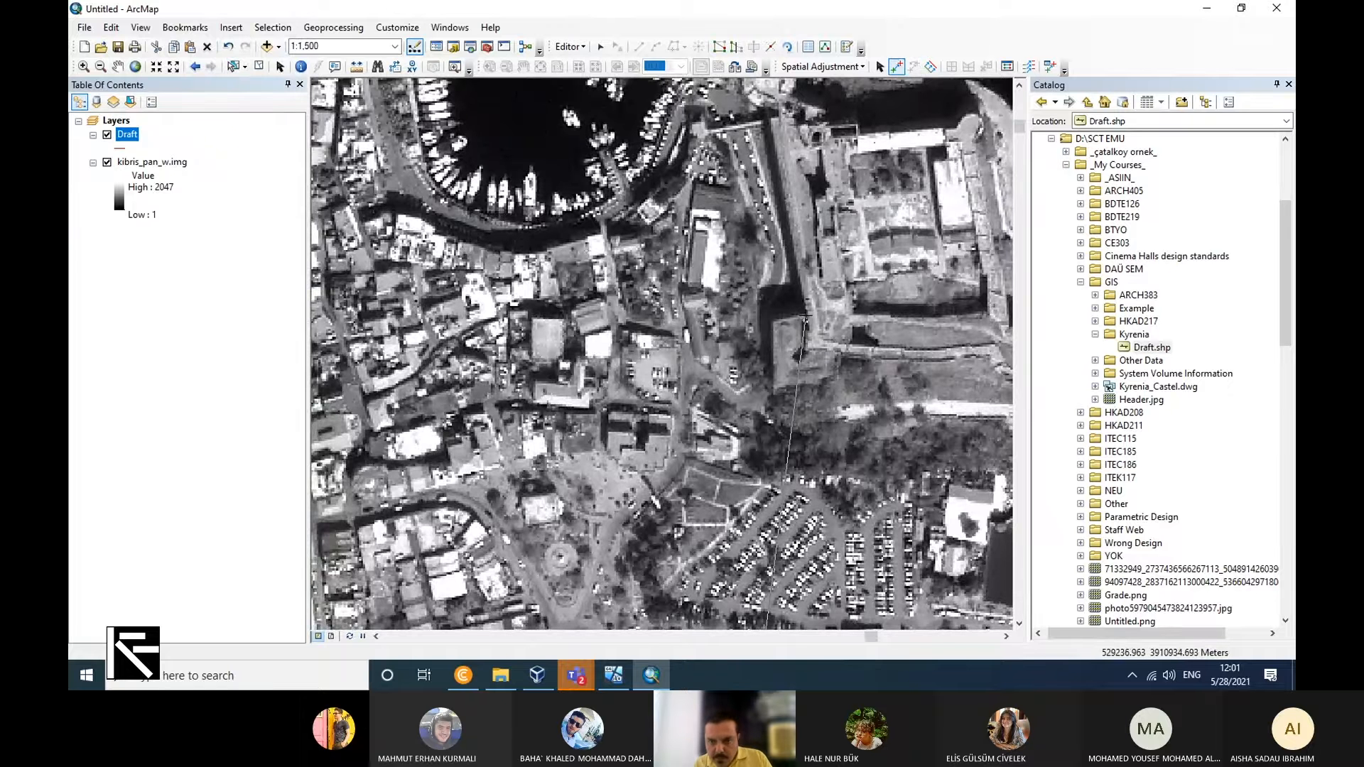
{"action": "double_click", "coordinate": [805, 318]}
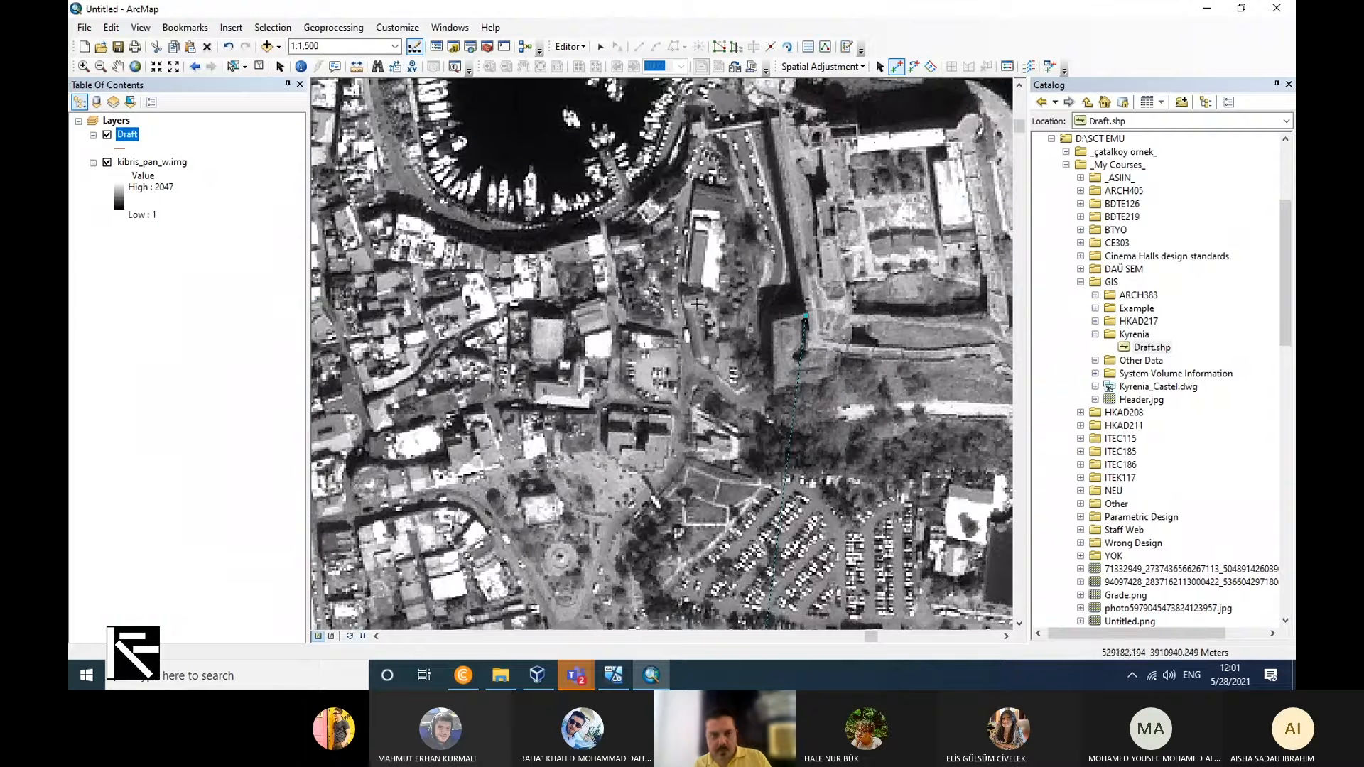
Add a second displacement link from the outer corner of the castle's bastion in Draft to the bastion's southwest corner on the raster.
{"action": "right_click", "coordinate": [130, 141]}
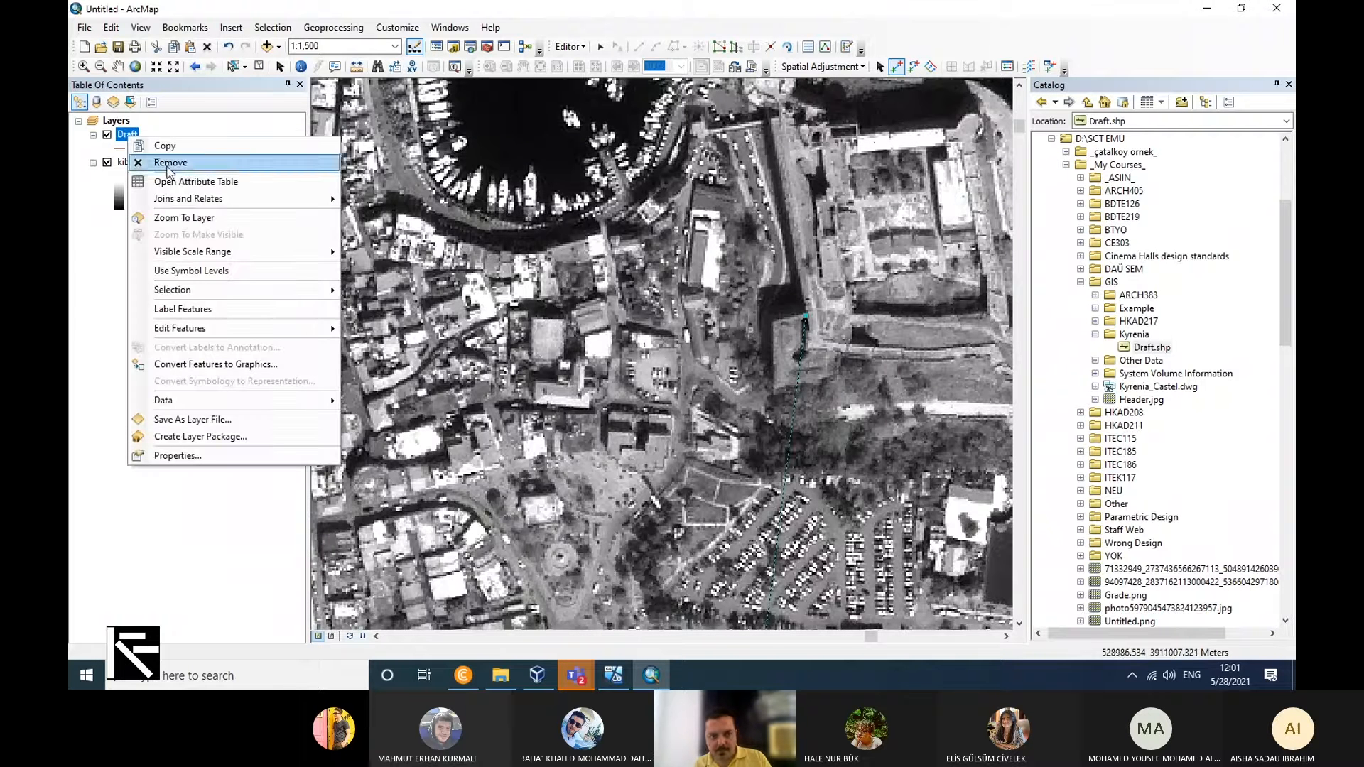
{"action": "left_click", "coordinate": [204, 220]}
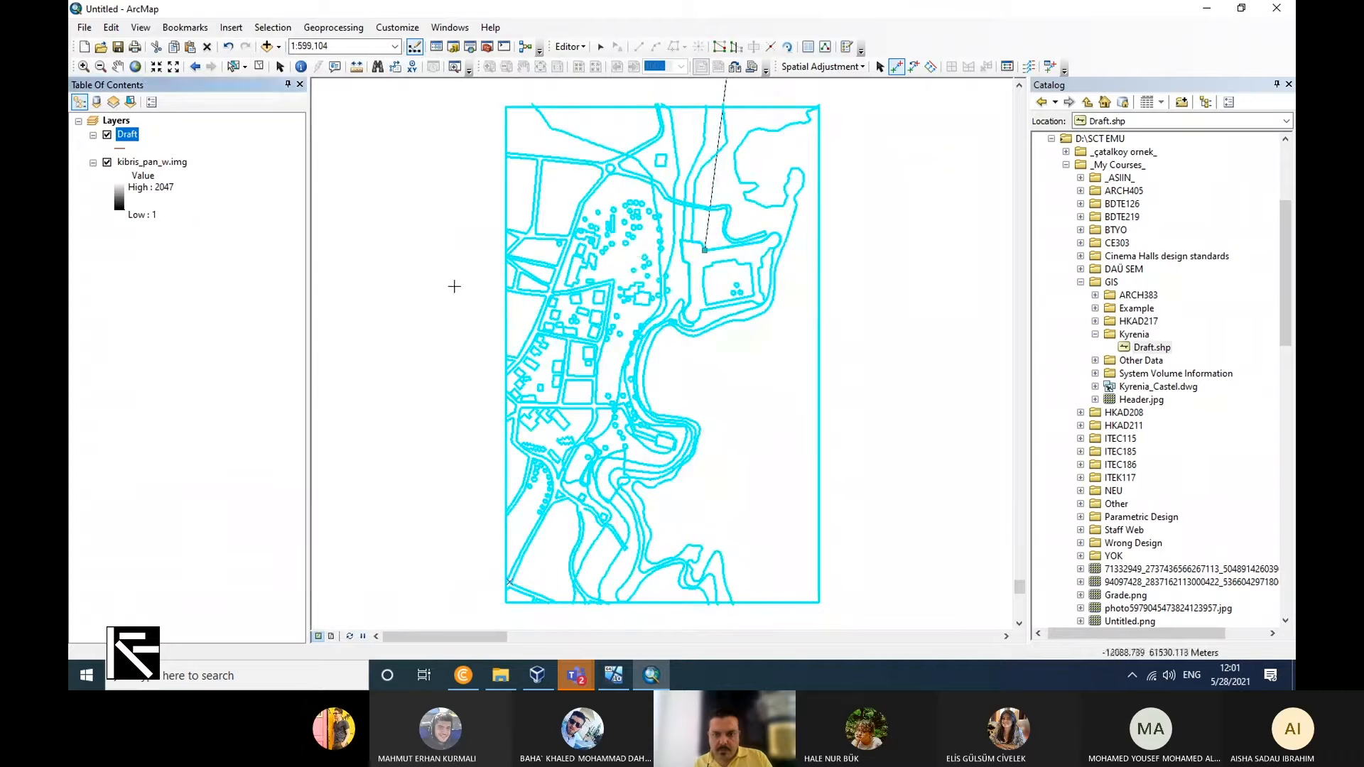
{"action": "scroll", "coordinate": [659, 260], "scroll_direction": "up", "scroll_amount": 3}
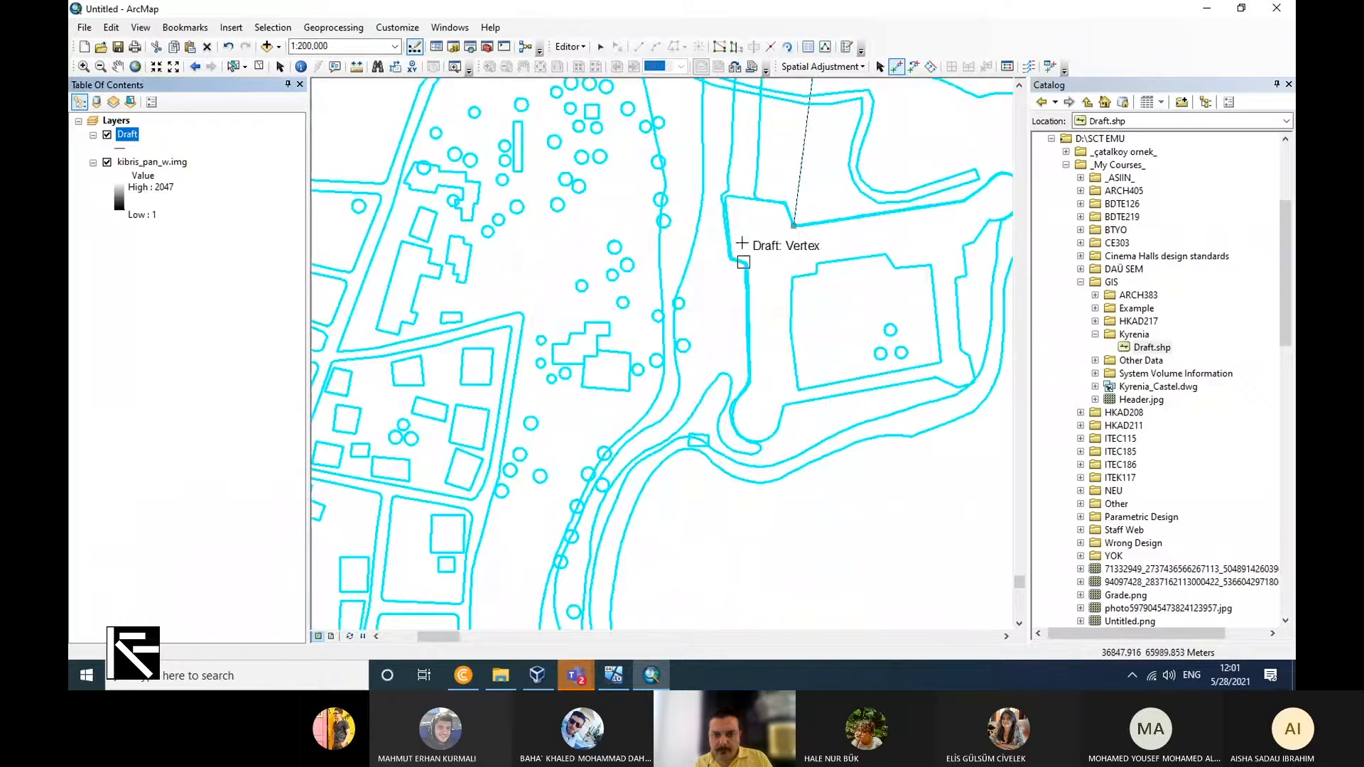
{"action": "scroll", "coordinate": [730, 190], "scroll_direction": "up", "scroll_amount": 2}
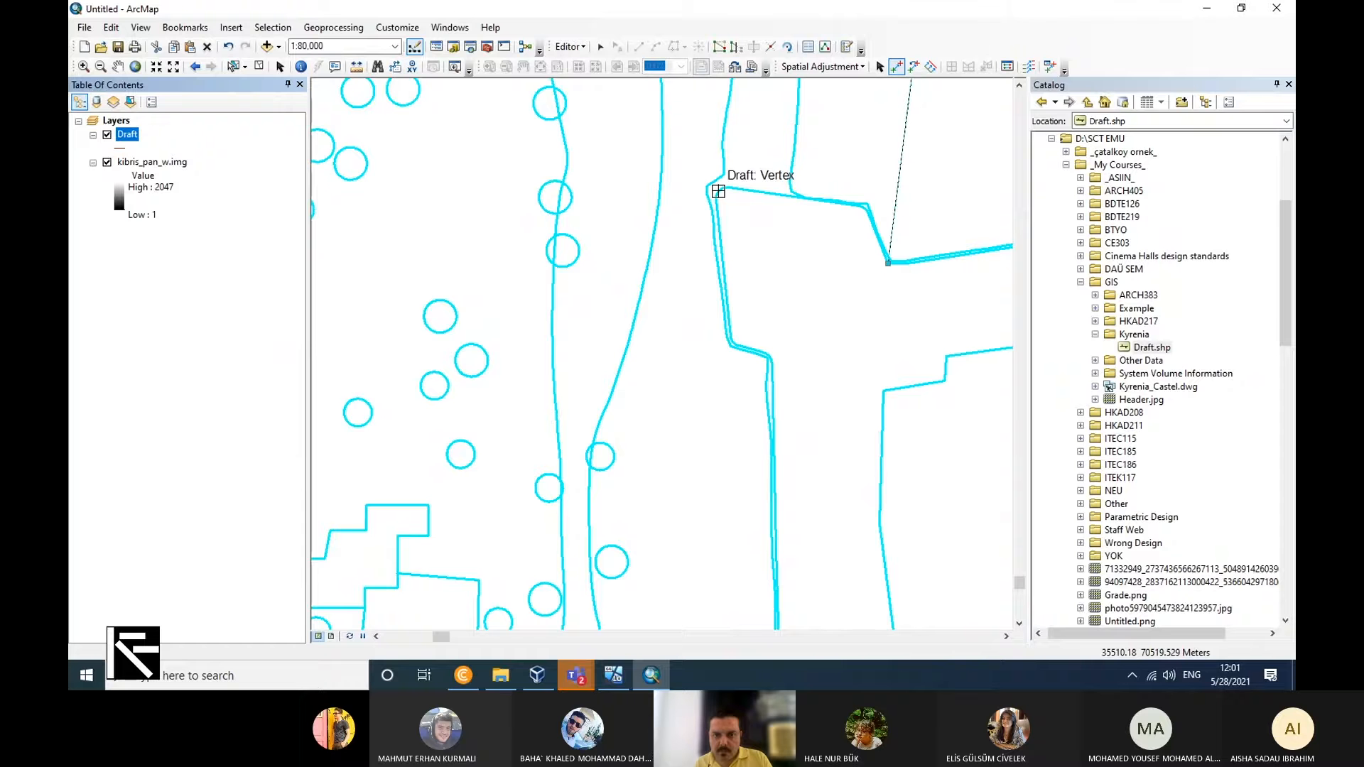
{"action": "left_click", "coordinate": [718, 191]}
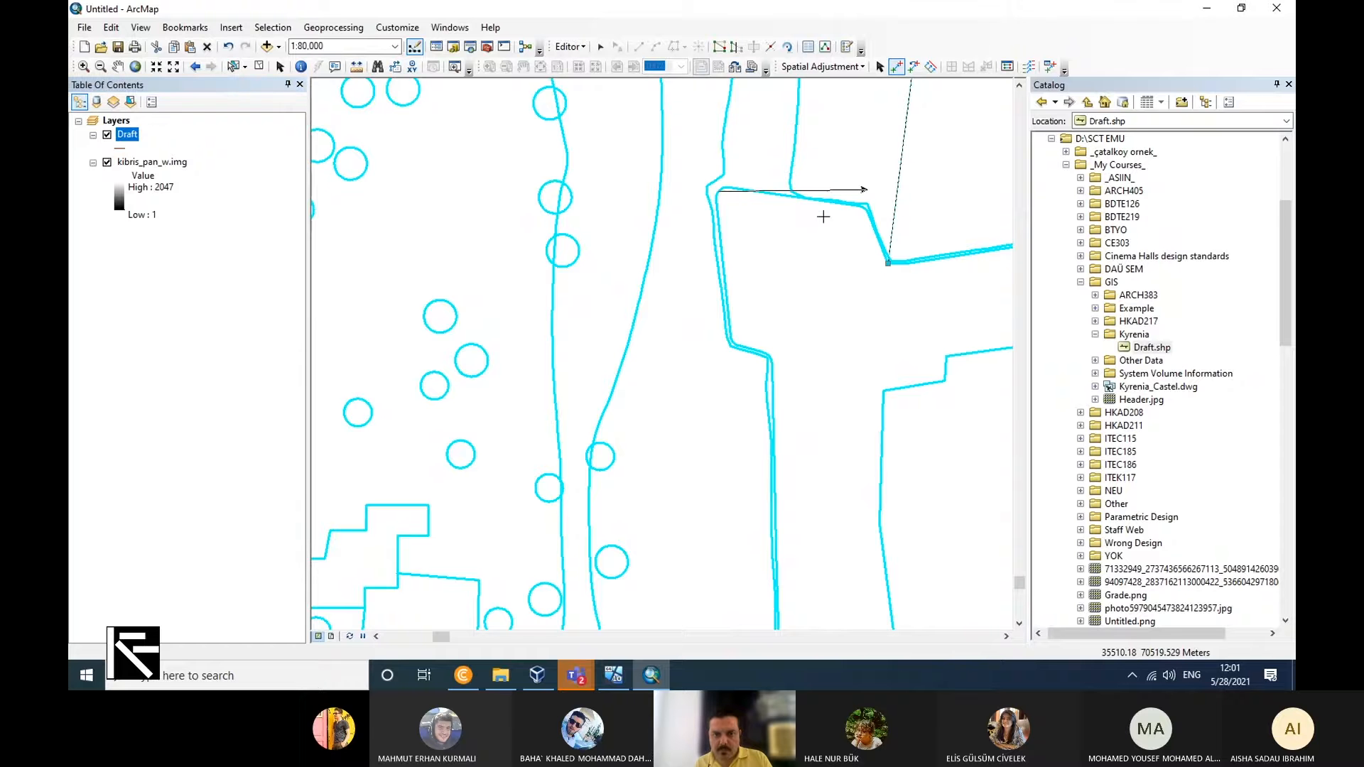
{"action": "left_click", "coordinate": [199, 33]}
{"action": "left_click", "coordinate": [217, 73]}
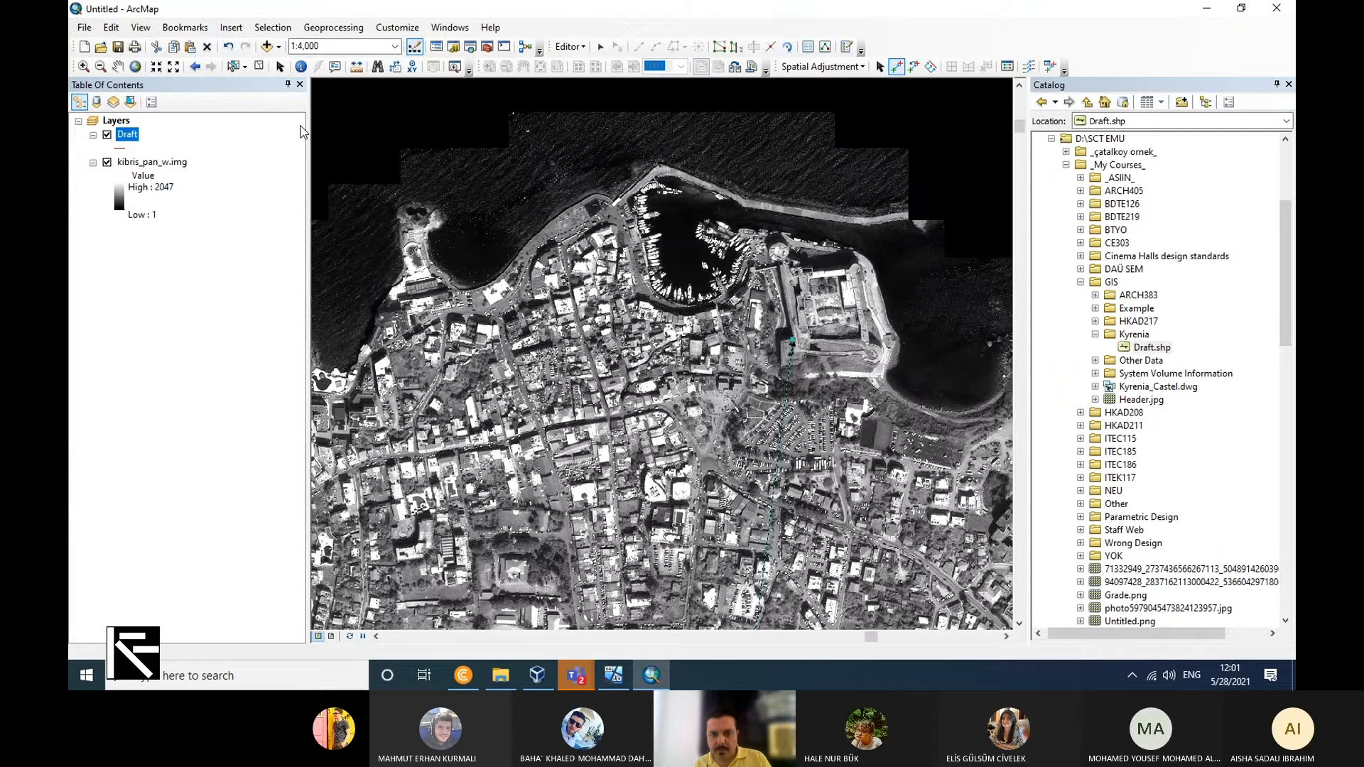
{"action": "scroll", "coordinate": [776, 365], "scroll_direction": "down", "scroll_amount": 5}
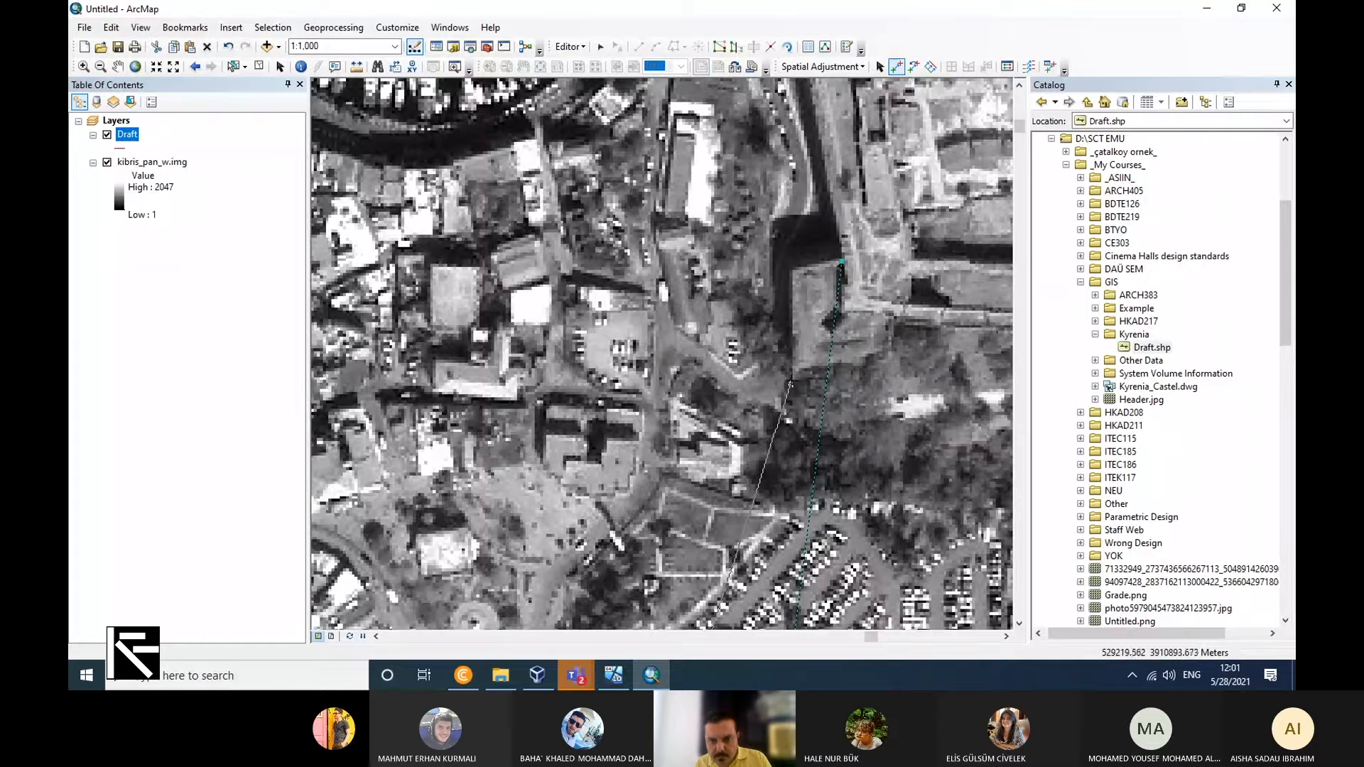
{"action": "scroll", "coordinate": [792, 384], "scroll_direction": "down", "scroll_amount": 2}
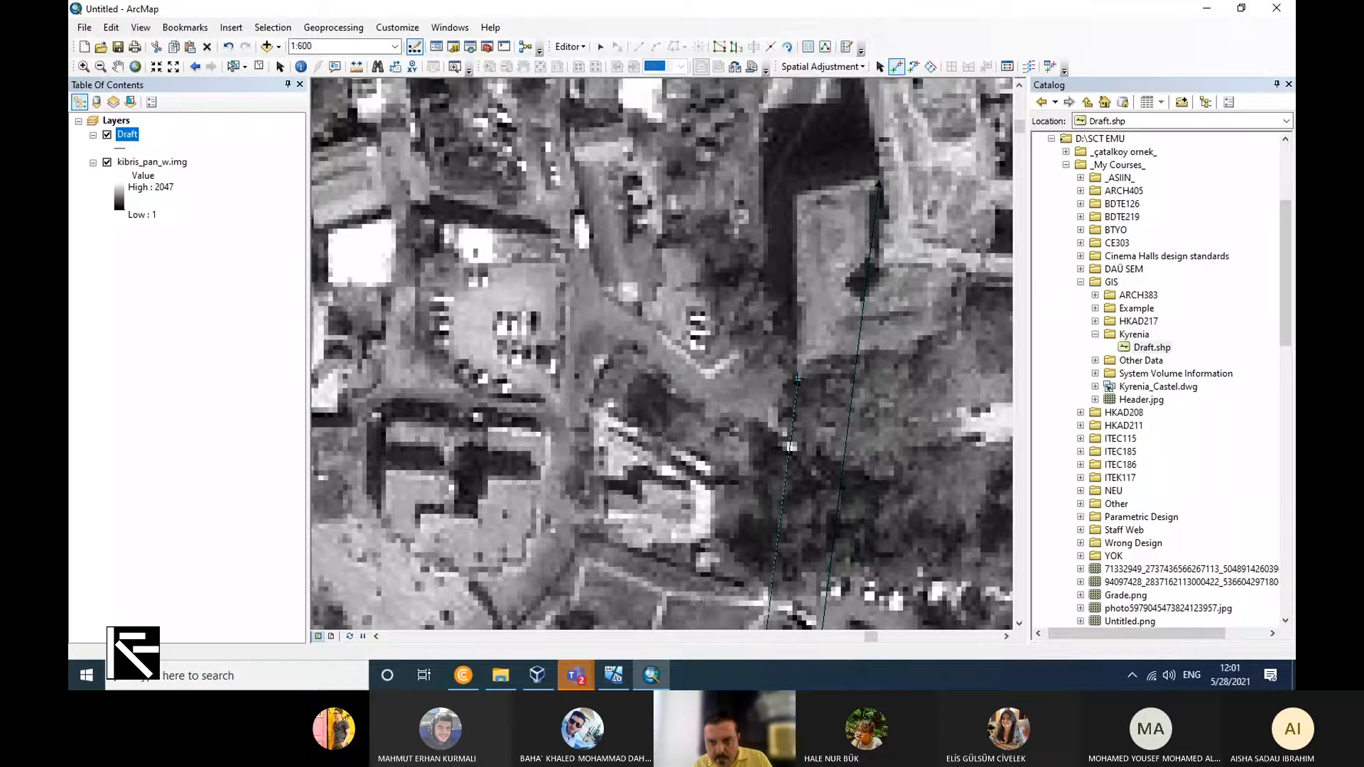
Add a third displacement link from the Draft vertex below the bastion to the corner where the bastion meets the south wall on the raster.
{"action": "right_click", "coordinate": [135, 141]}
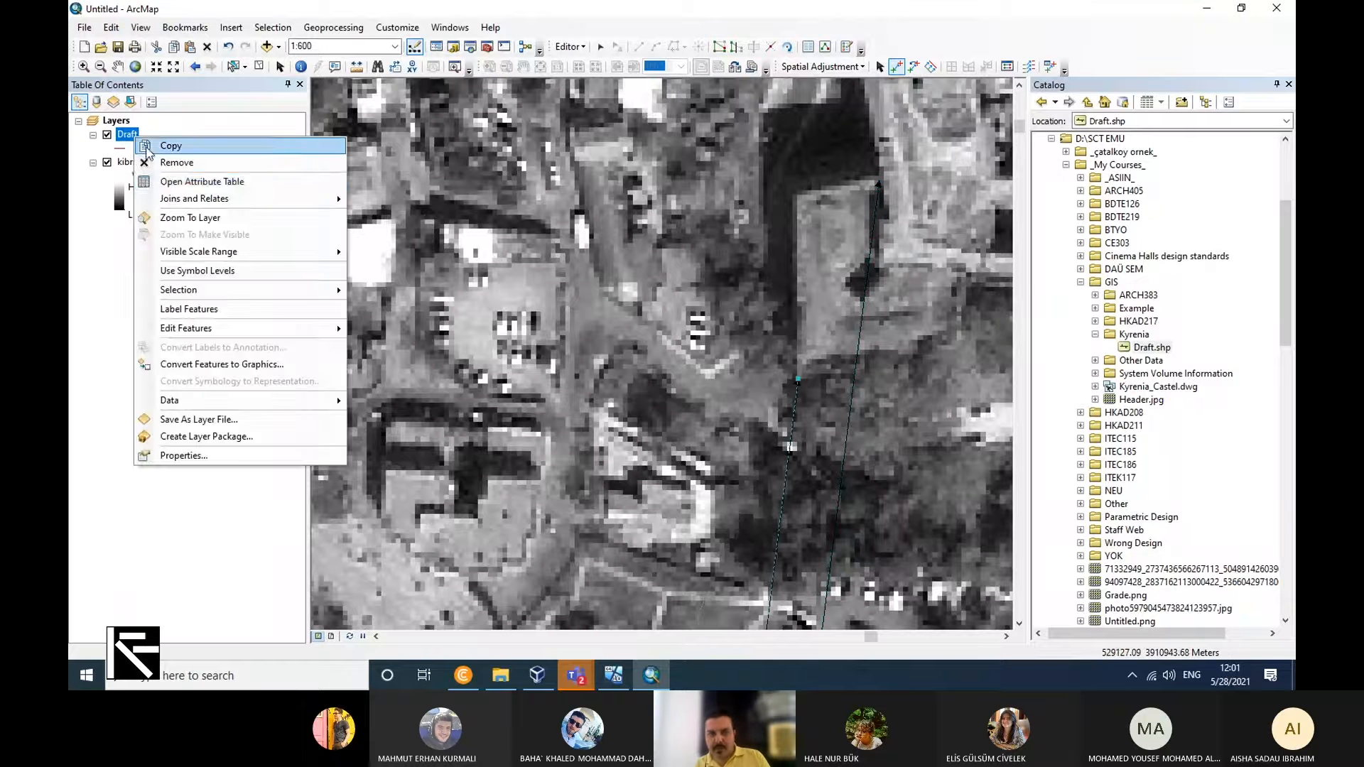
{"action": "left_click", "coordinate": [254, 215]}
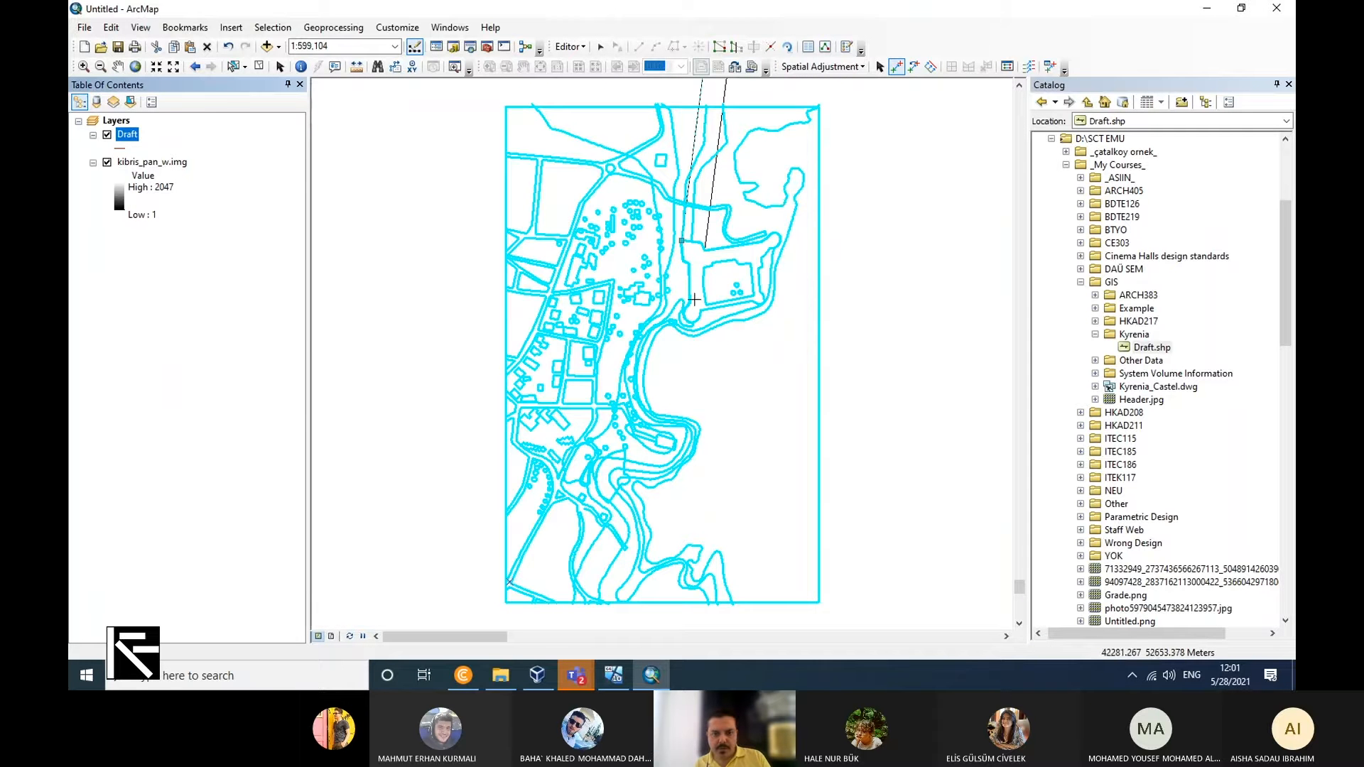
{"action": "scroll", "coordinate": [702, 292], "scroll_direction": "up", "scroll_amount": 2}
{"action": "scroll", "coordinate": [701, 293], "scroll_direction": "up", "scroll_amount": 2}
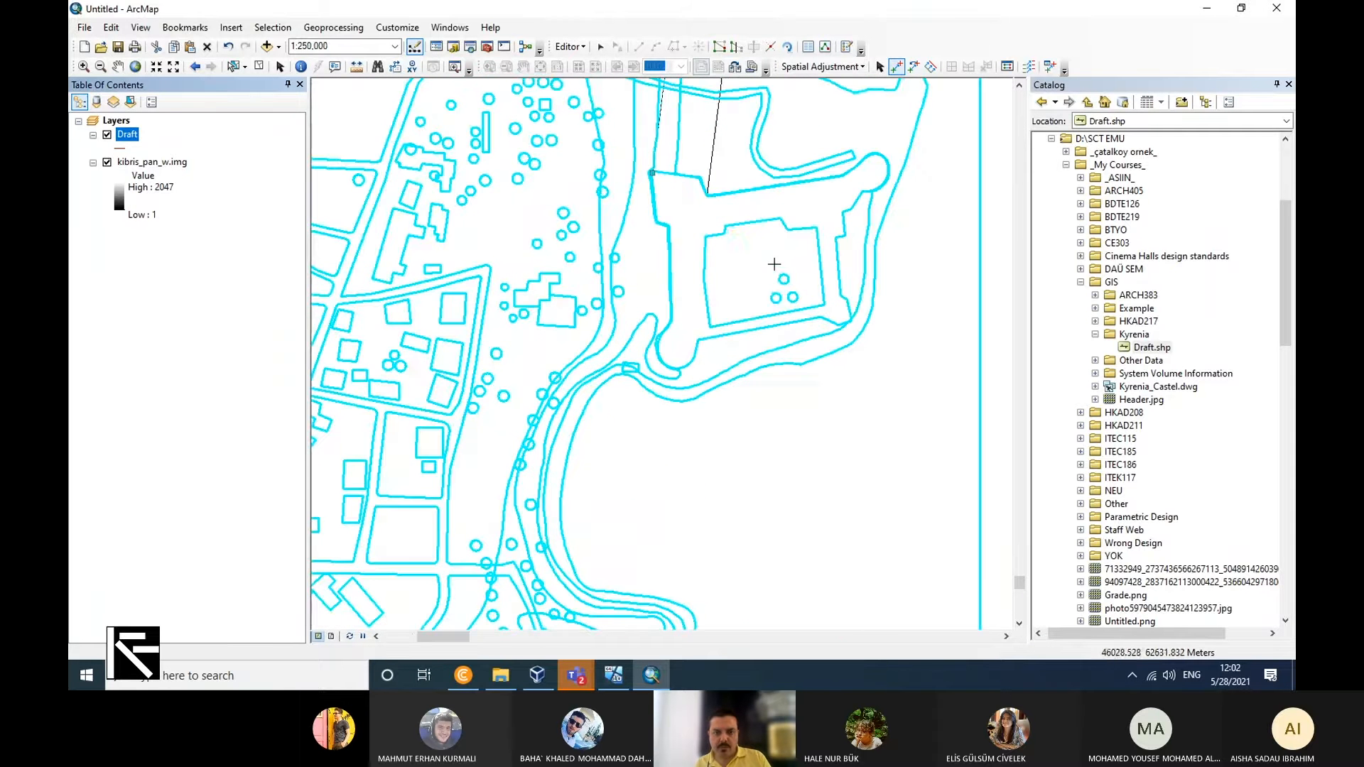
{"action": "scroll", "coordinate": [683, 207], "scroll_direction": "up", "scroll_amount": 2}
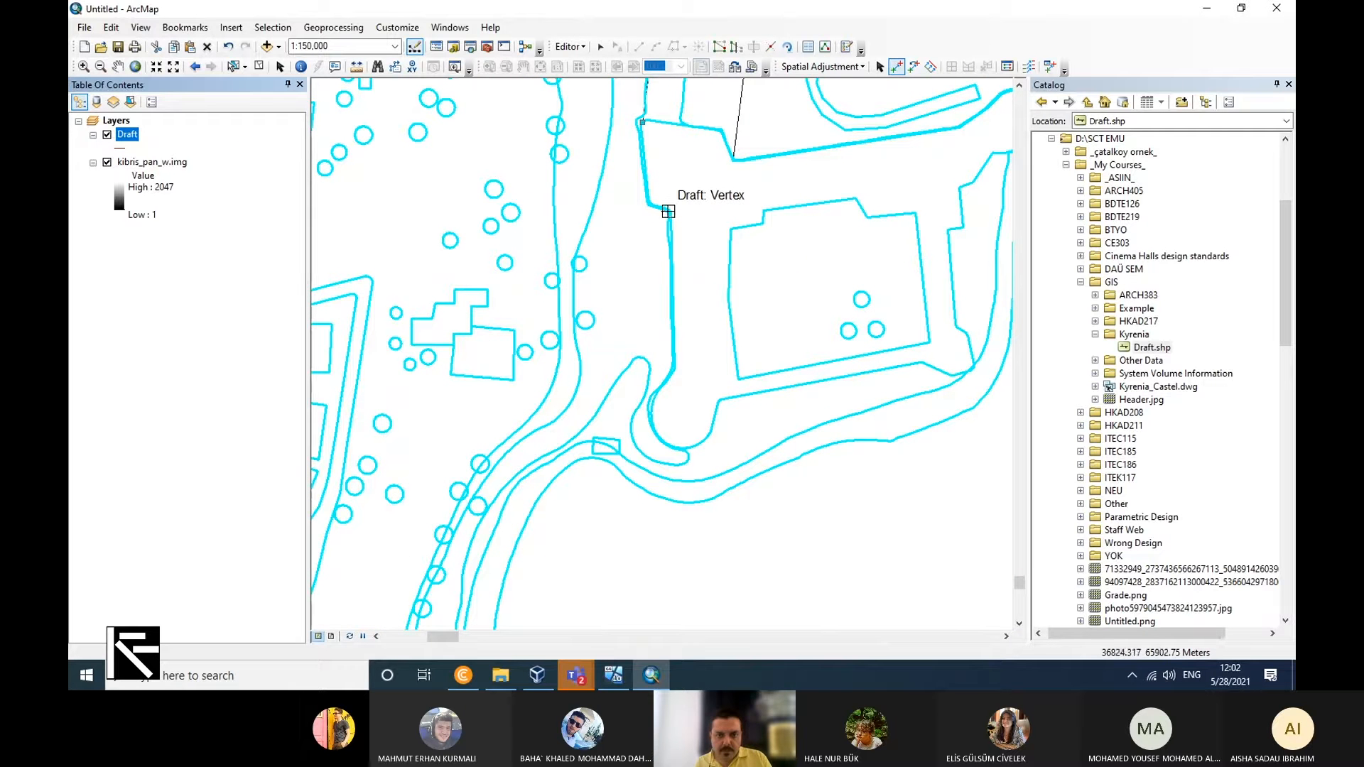
{"action": "left_click", "coordinate": [670, 211]}
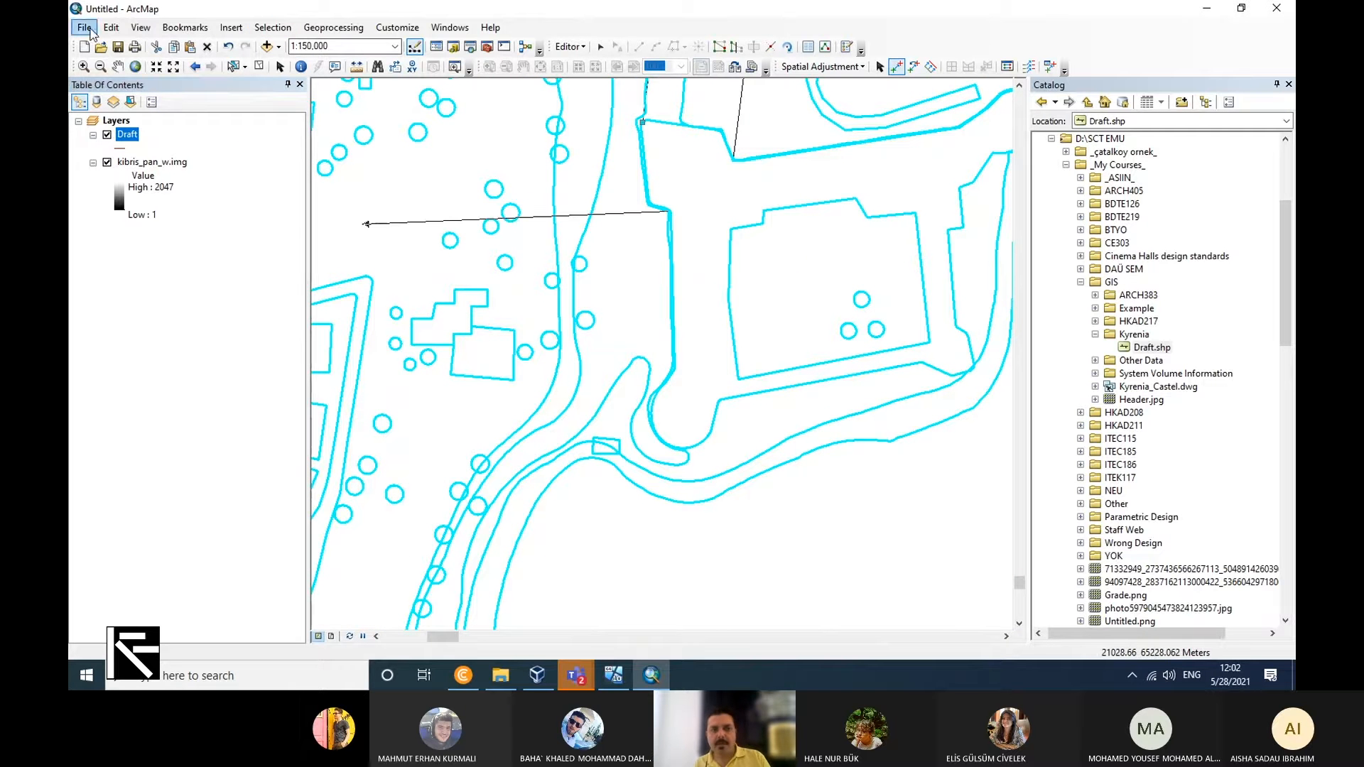
{"action": "left_click", "coordinate": [185, 27]}
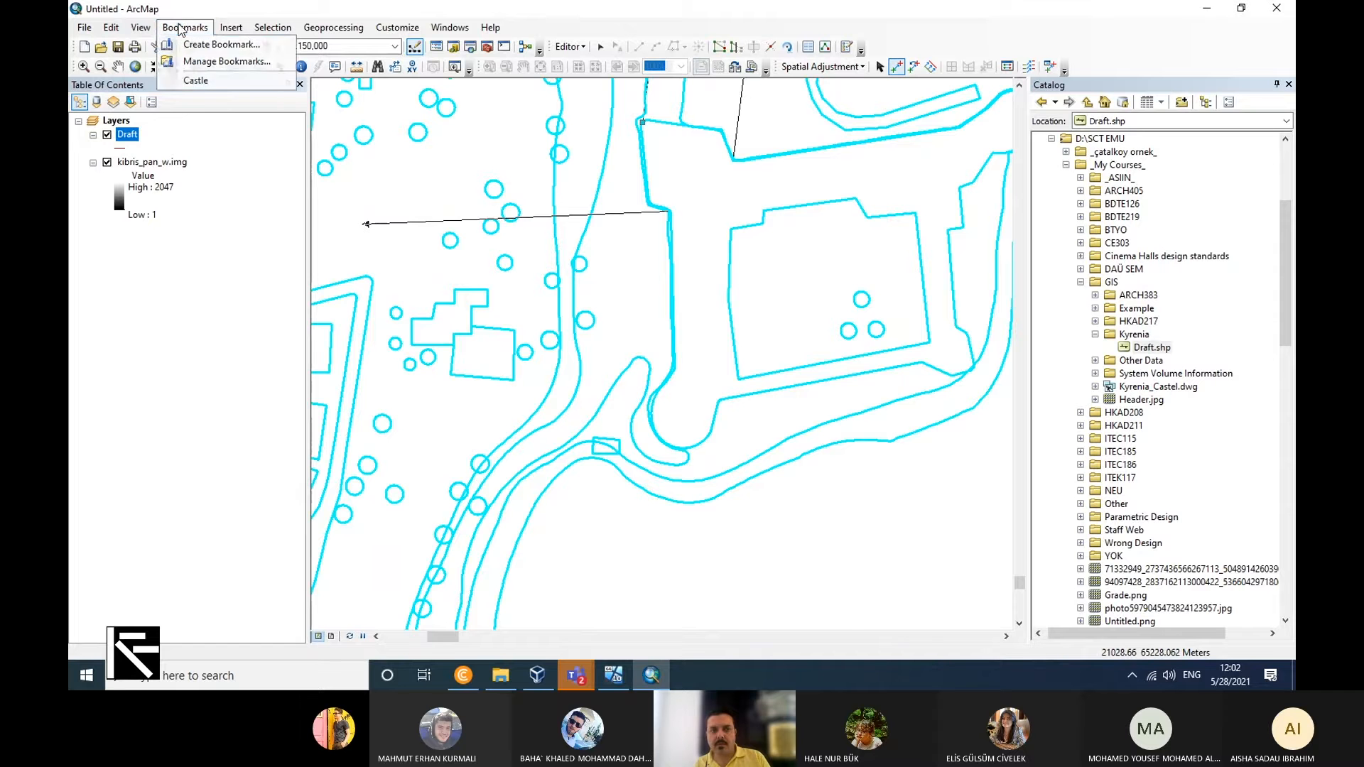
{"action": "left_click", "coordinate": [195, 81]}
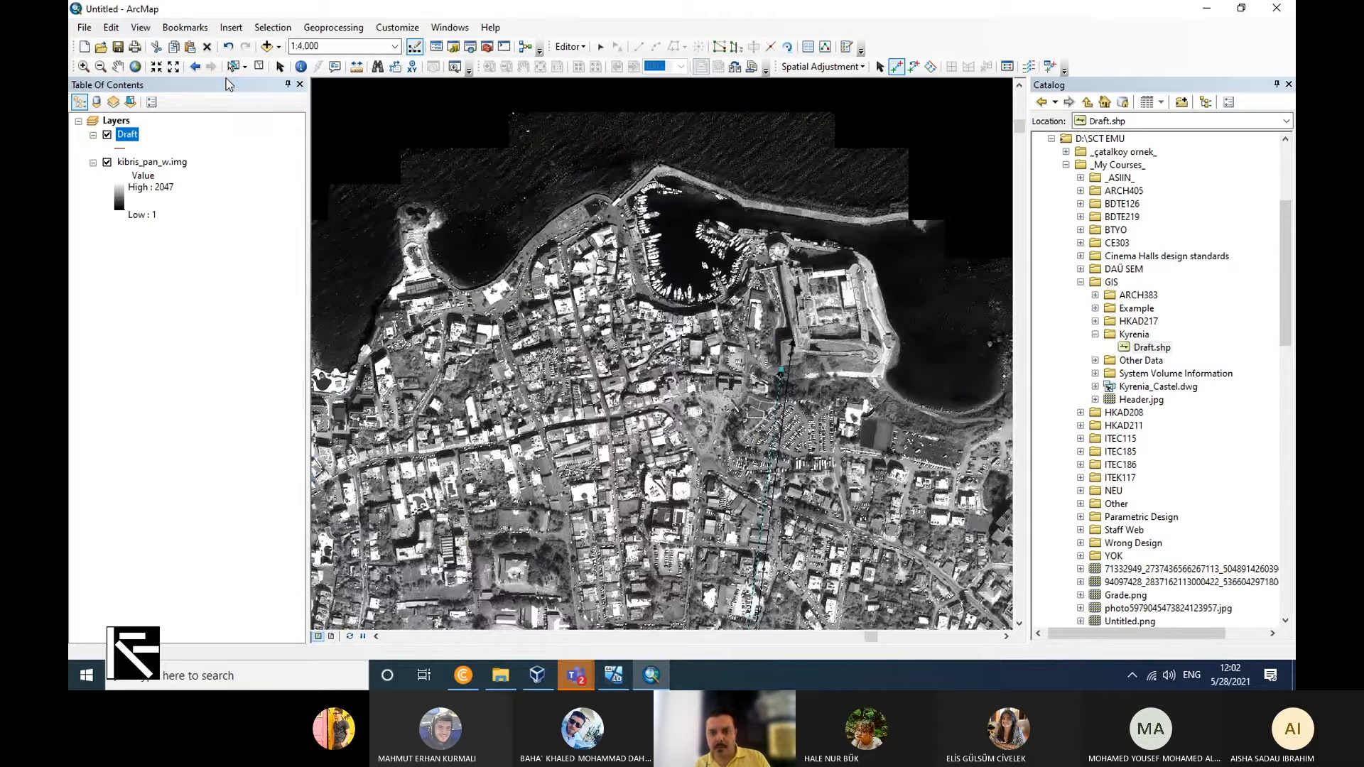
{"action": "scroll", "coordinate": [819, 391], "scroll_direction": "down", "scroll_amount": 3}
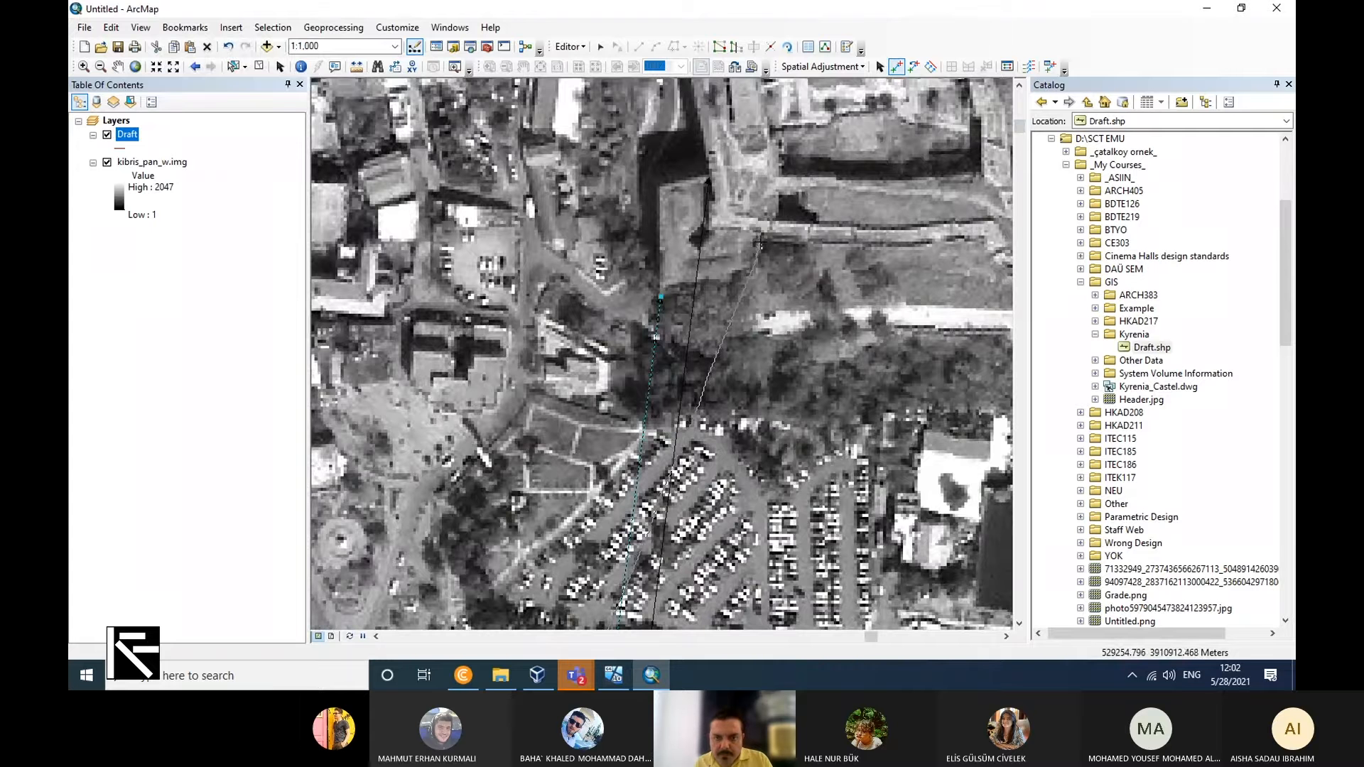
{"action": "left_click", "coordinate": [760, 242]}
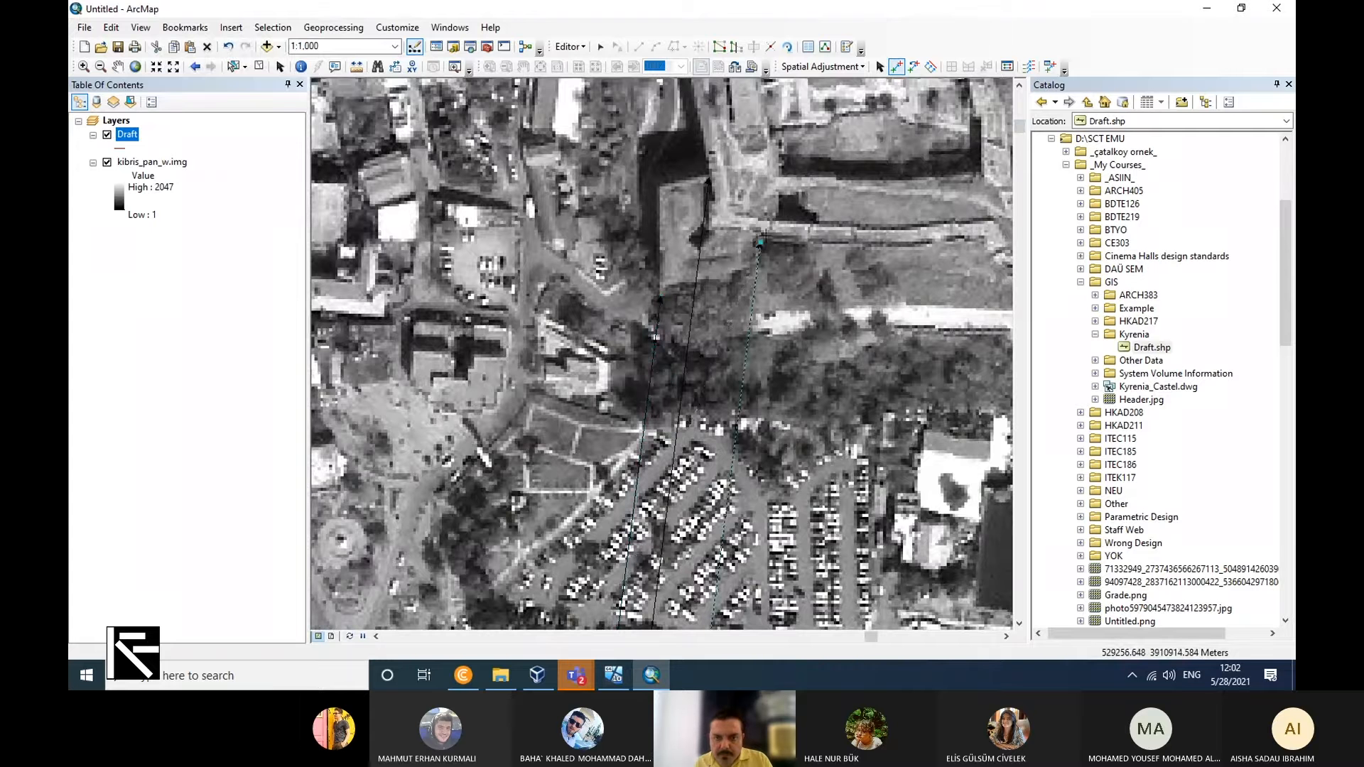
Apply the spatial adjustment to the Draft features using the three displacement links.
{"action": "left_click", "coordinate": [822, 68]}
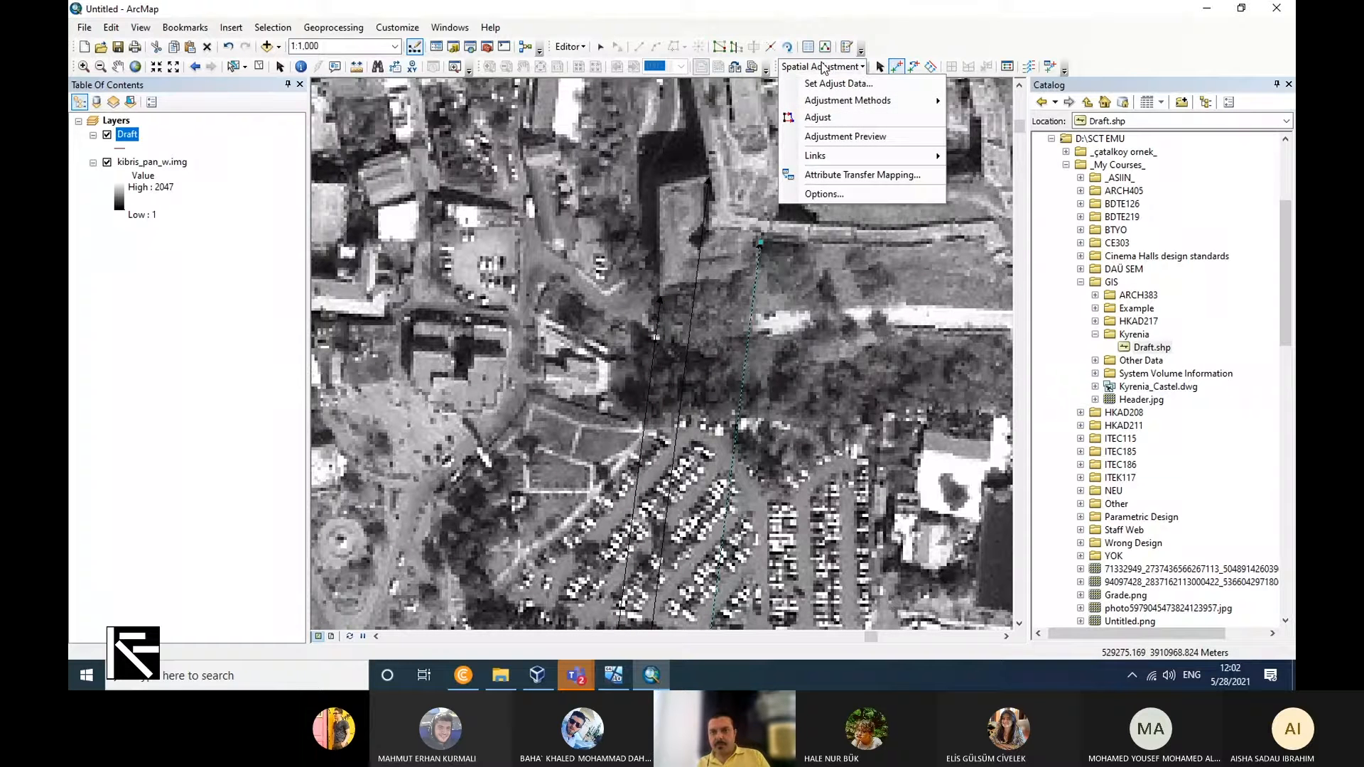
{"action": "left_click", "coordinate": [818, 118]}
{"action": "scroll", "coordinate": [712, 331], "scroll_direction": "down", "scroll_amount": 3}
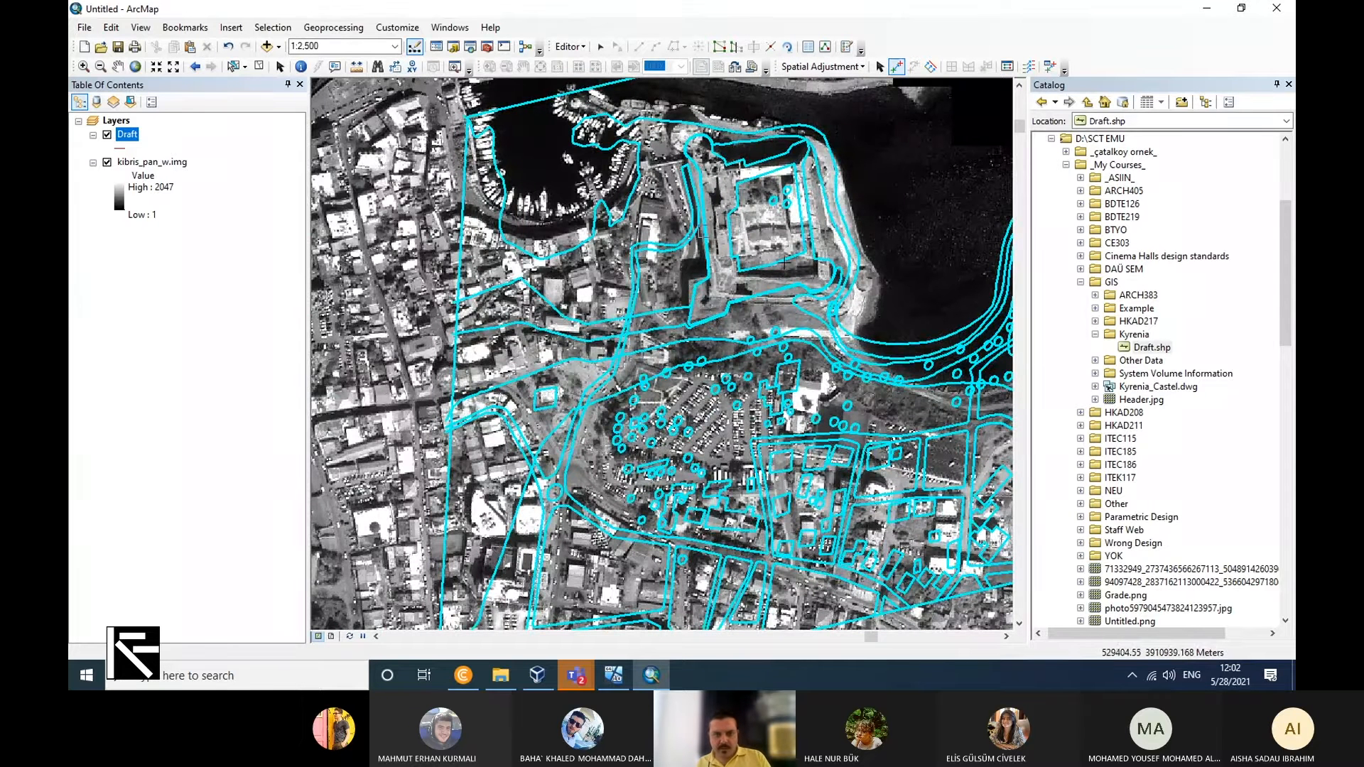
Compare the adjusted Draft linework with the raster around the castle, harbour, streets and the coast to the east.
{"action": "scroll", "coordinate": [763, 431], "scroll_direction": "up", "scroll_amount": 2}
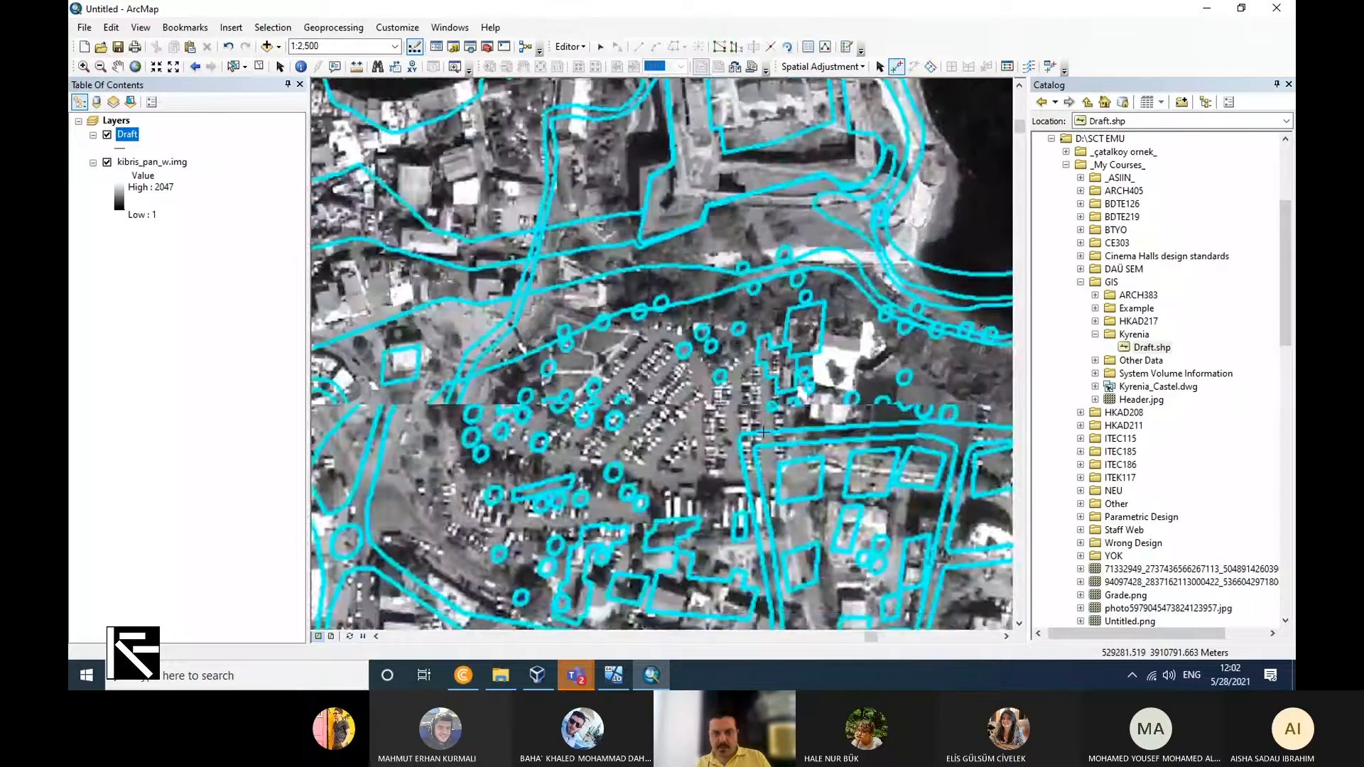
{"action": "scroll", "coordinate": [763, 431], "scroll_direction": "down", "scroll_amount": 3}
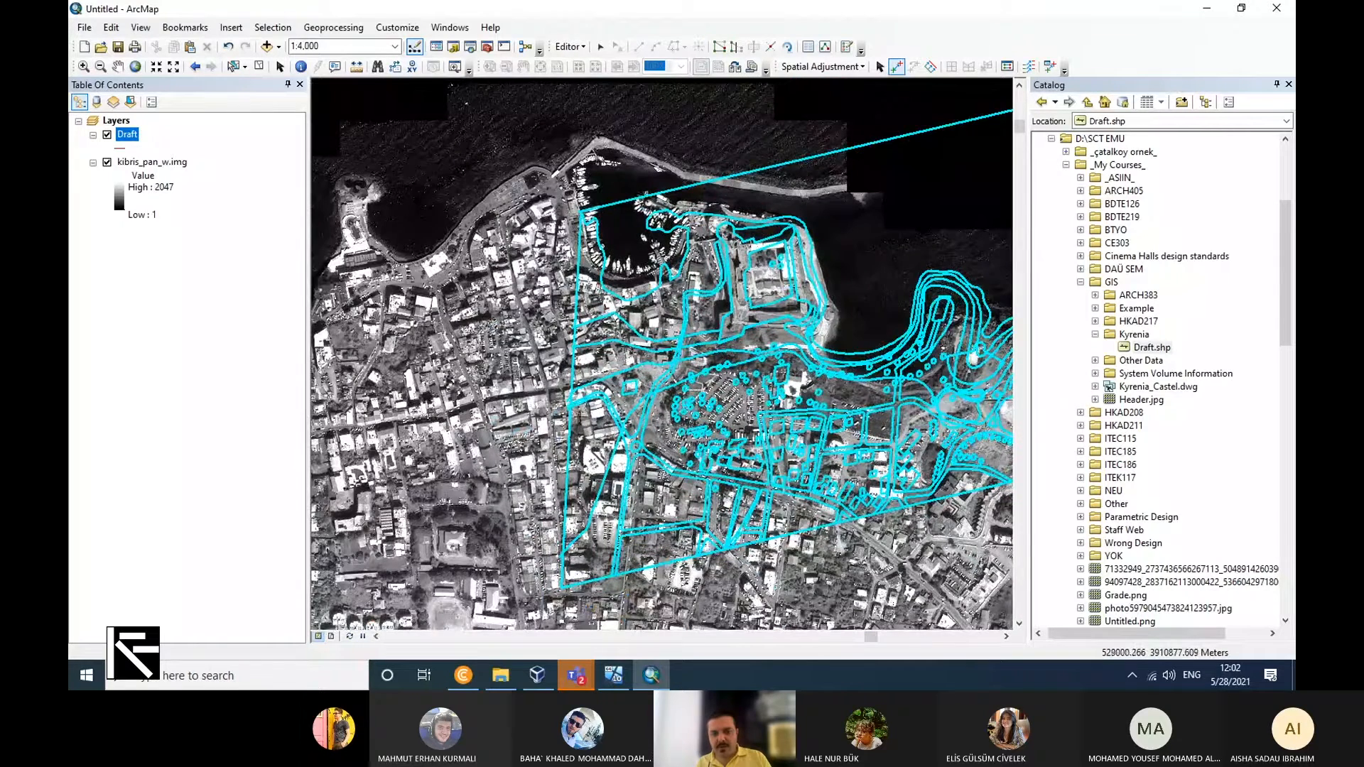
{"action": "scroll", "coordinate": [558, 426], "scroll_direction": "up", "scroll_amount": 1}
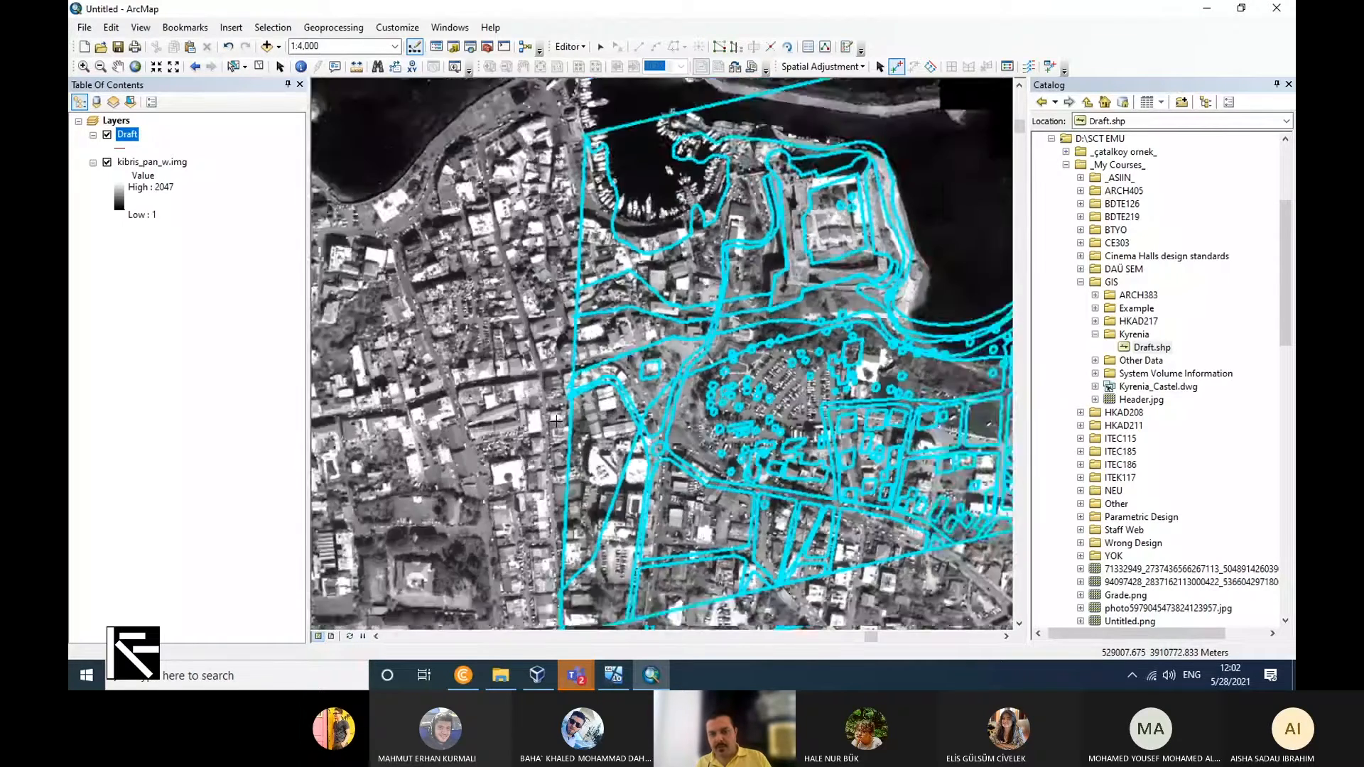
{"action": "scroll", "coordinate": [555, 421], "scroll_direction": "down", "scroll_amount": 3}
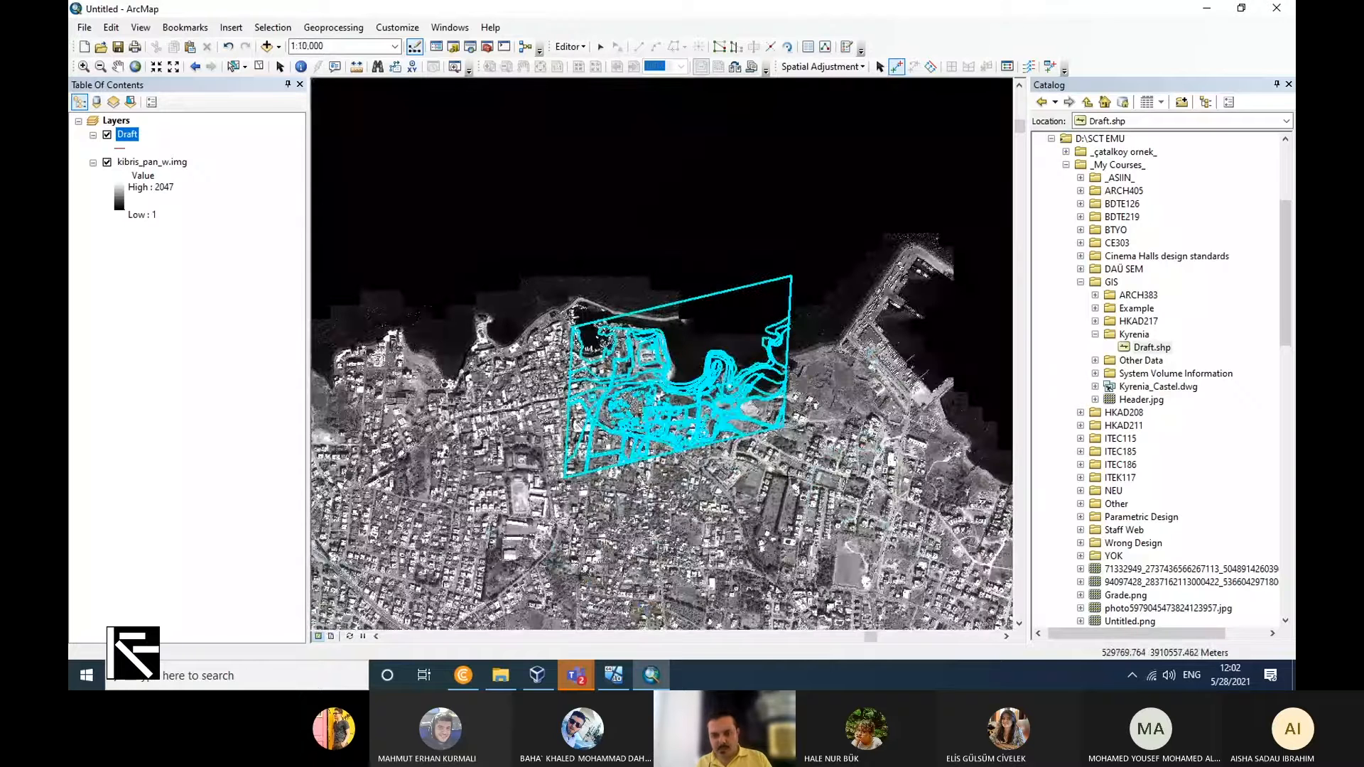
{"action": "scroll", "coordinate": [709, 435], "scroll_direction": "up", "scroll_amount": 2}
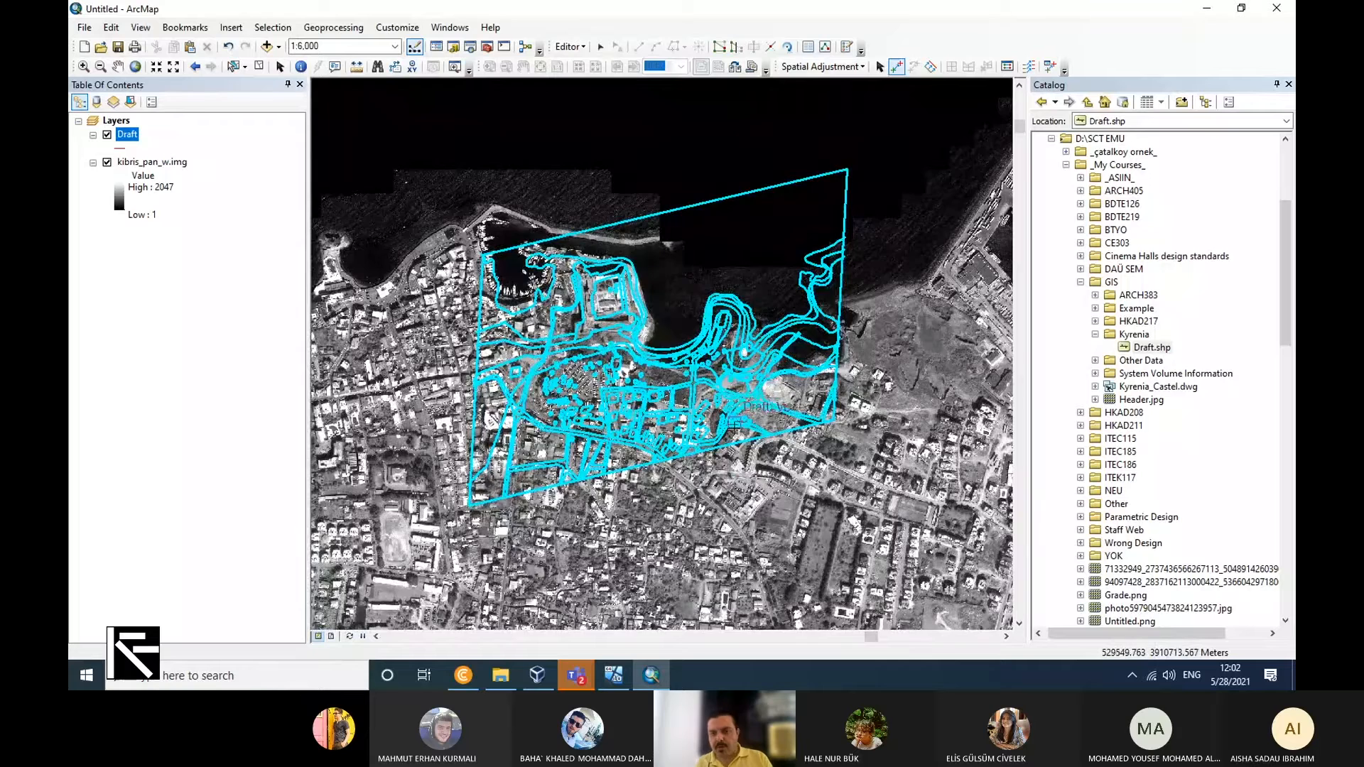
{"action": "scroll", "coordinate": [752, 455], "scroll_direction": "down", "scroll_amount": 2}
{"action": "scroll", "coordinate": [752, 455], "scroll_direction": "up", "scroll_amount": 5}
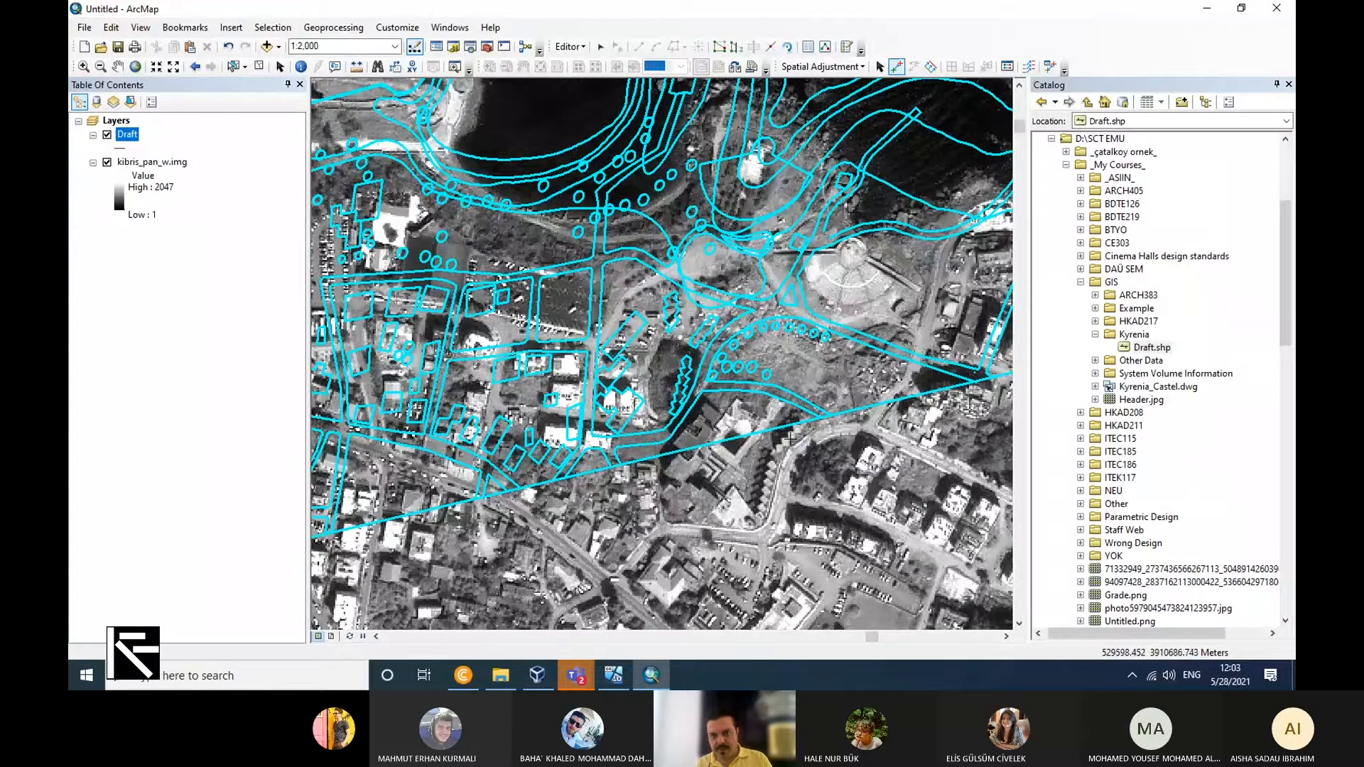
{"action": "scroll", "coordinate": [858, 488], "scroll_direction": "up", "scroll_amount": 1}
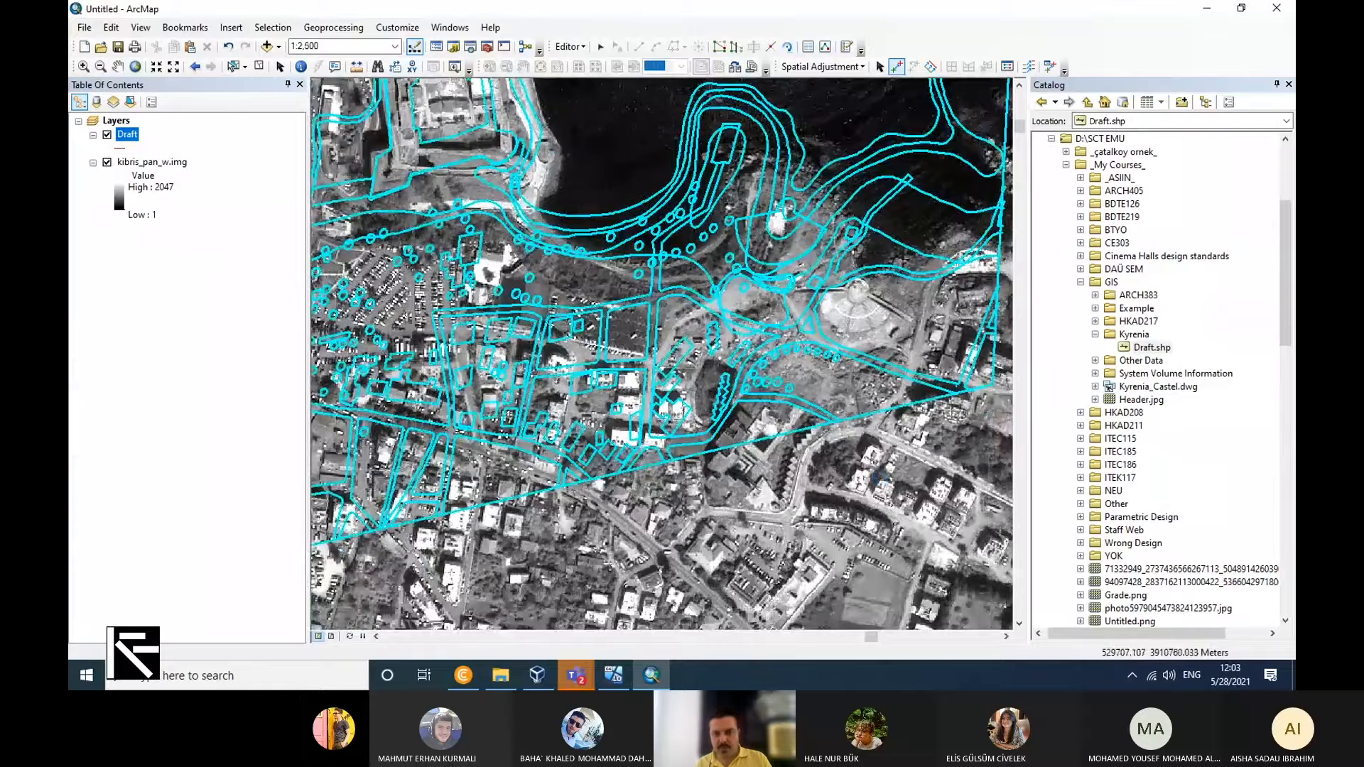
Place a displacement link at the edge of the round amphitheatre east of the castle.
{"action": "scroll", "coordinate": [824, 241], "scroll_direction": "down", "scroll_amount": 4}
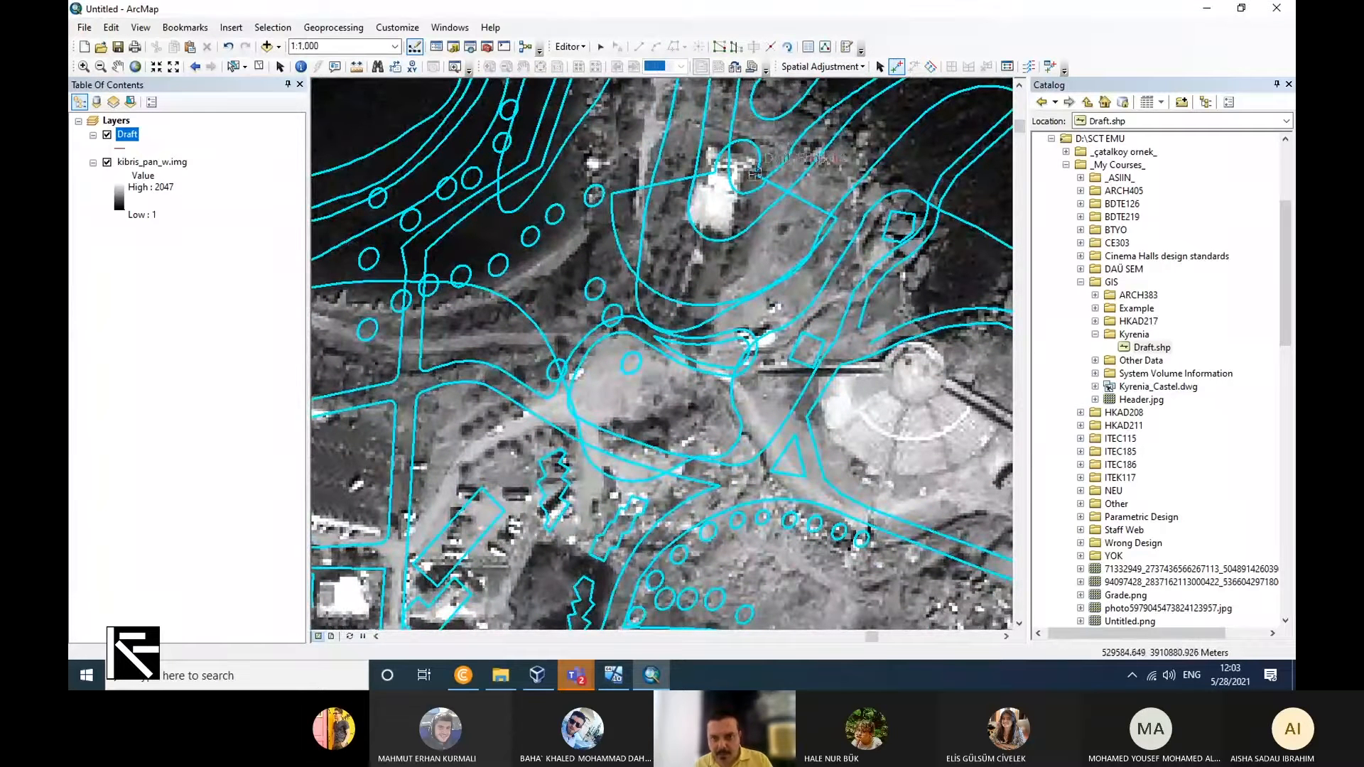
{"action": "left_click", "coordinate": [942, 376]}
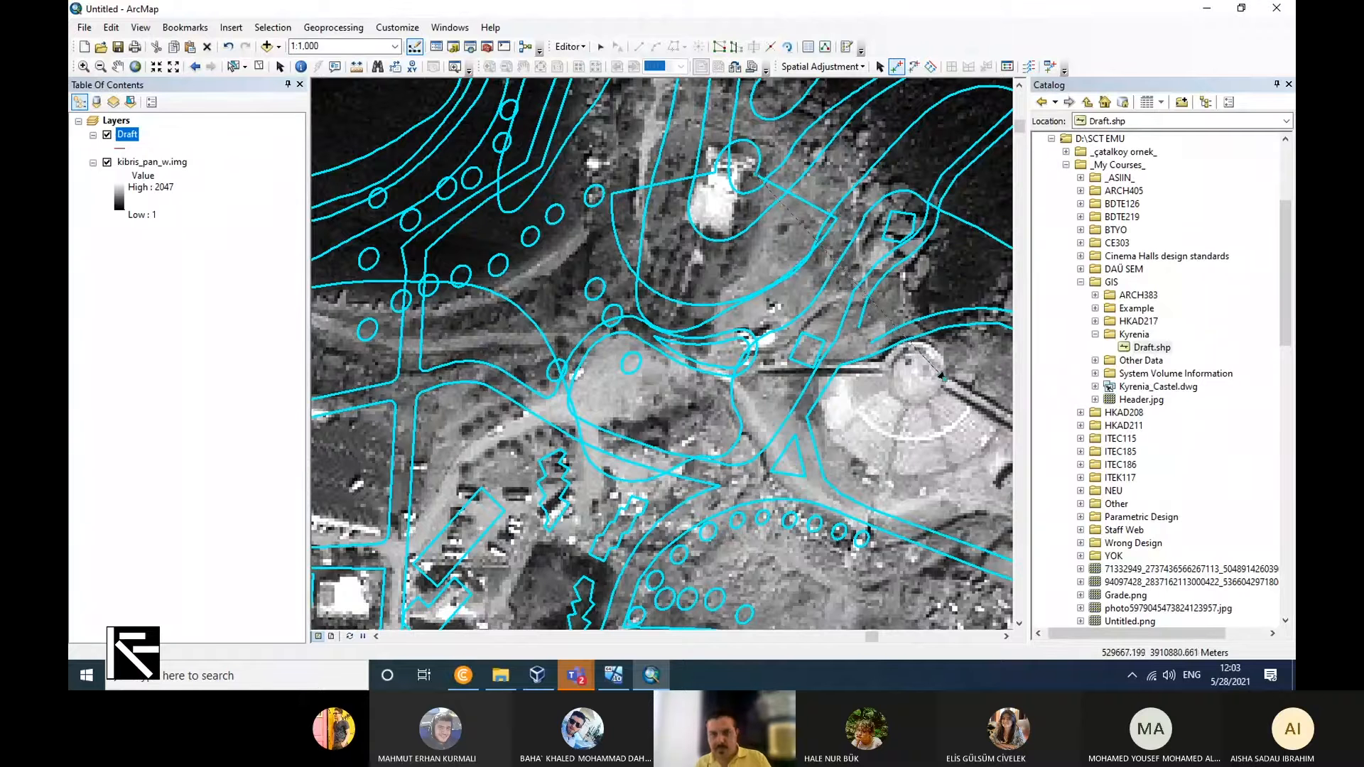
{"action": "left_click", "coordinate": [715, 172]}
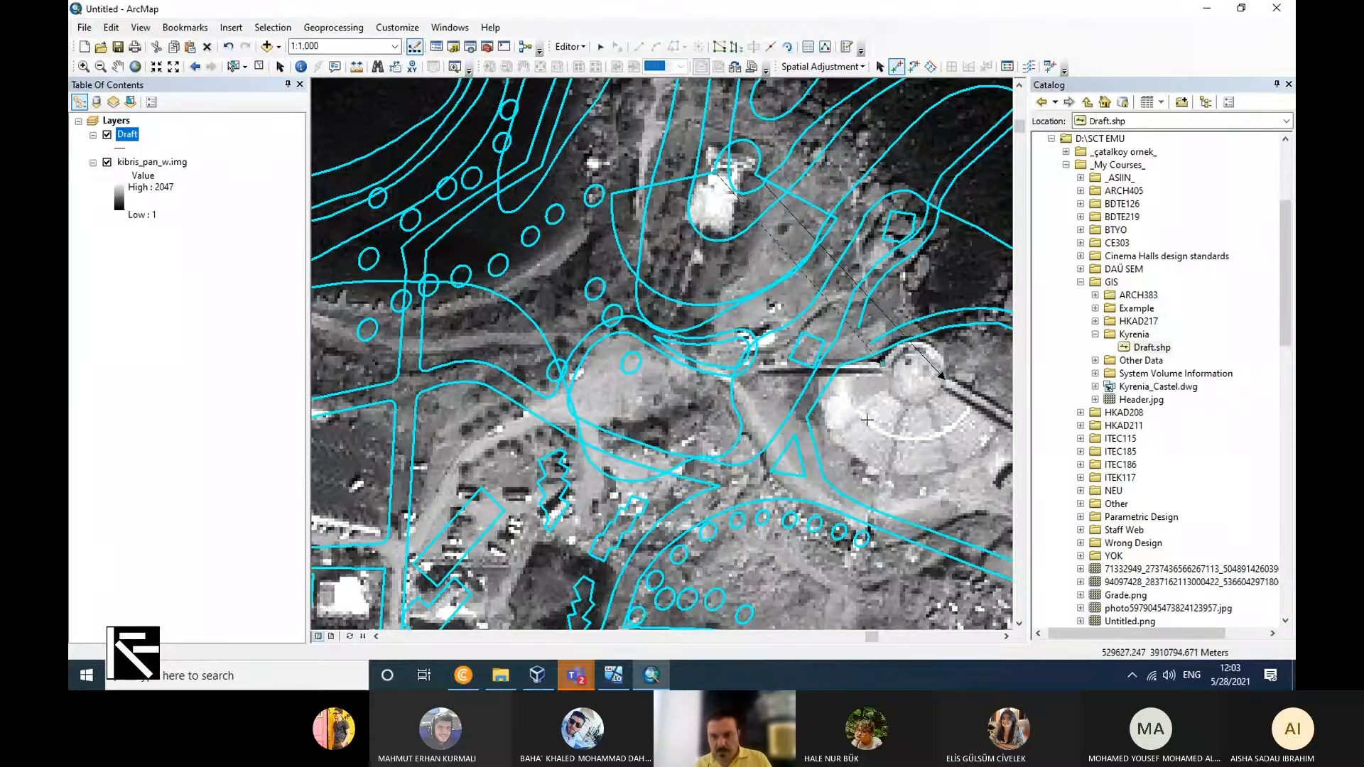
Add a displacement link from the Draft street corner near the roundabout southwest of the castle to the matching road junction on the raster.
{"action": "scroll", "coordinate": [941, 375], "scroll_direction": "up", "scroll_amount": 2}
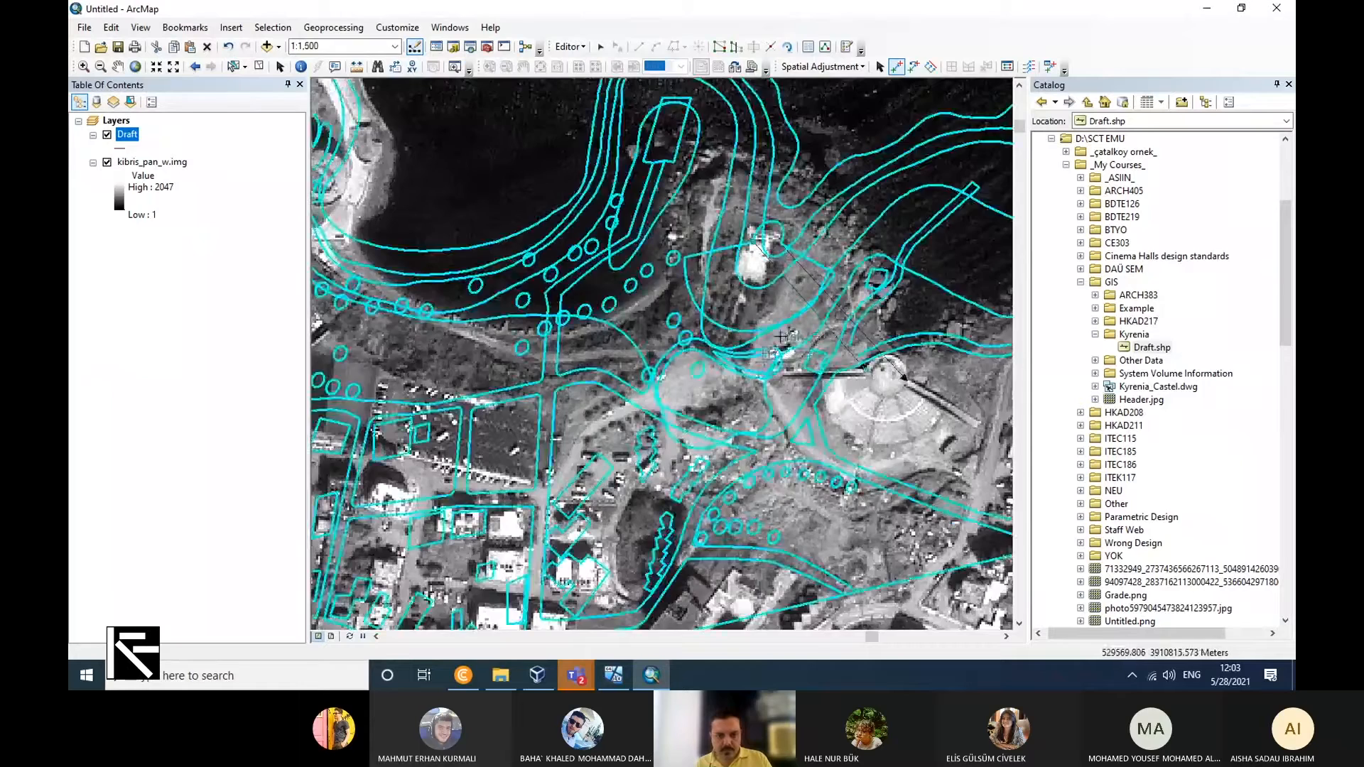
{"action": "scroll", "coordinate": [785, 304], "scroll_direction": "up", "scroll_amount": 2}
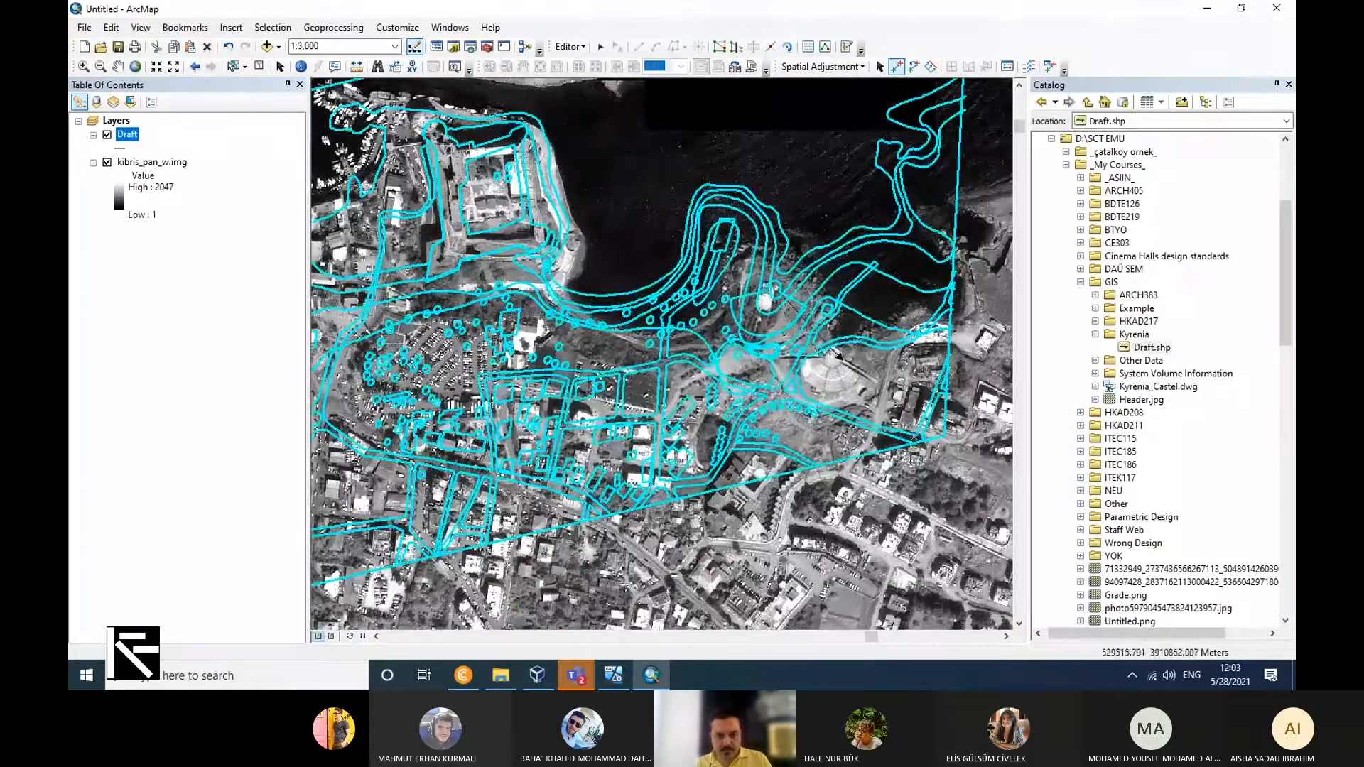
{"action": "scroll", "coordinate": [599, 425], "scroll_direction": "up", "scroll_amount": 2}
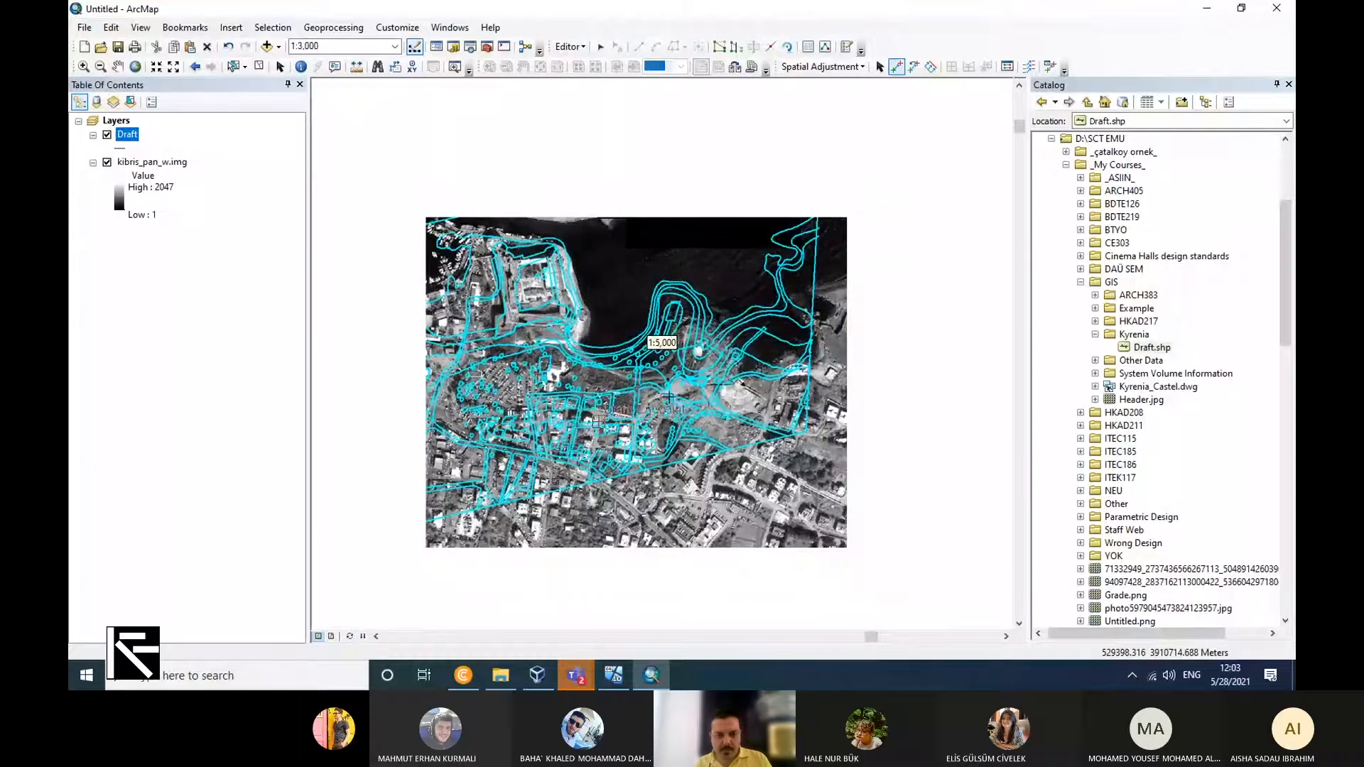
{"action": "scroll", "coordinate": [392, 430], "scroll_direction": "down", "scroll_amount": 3}
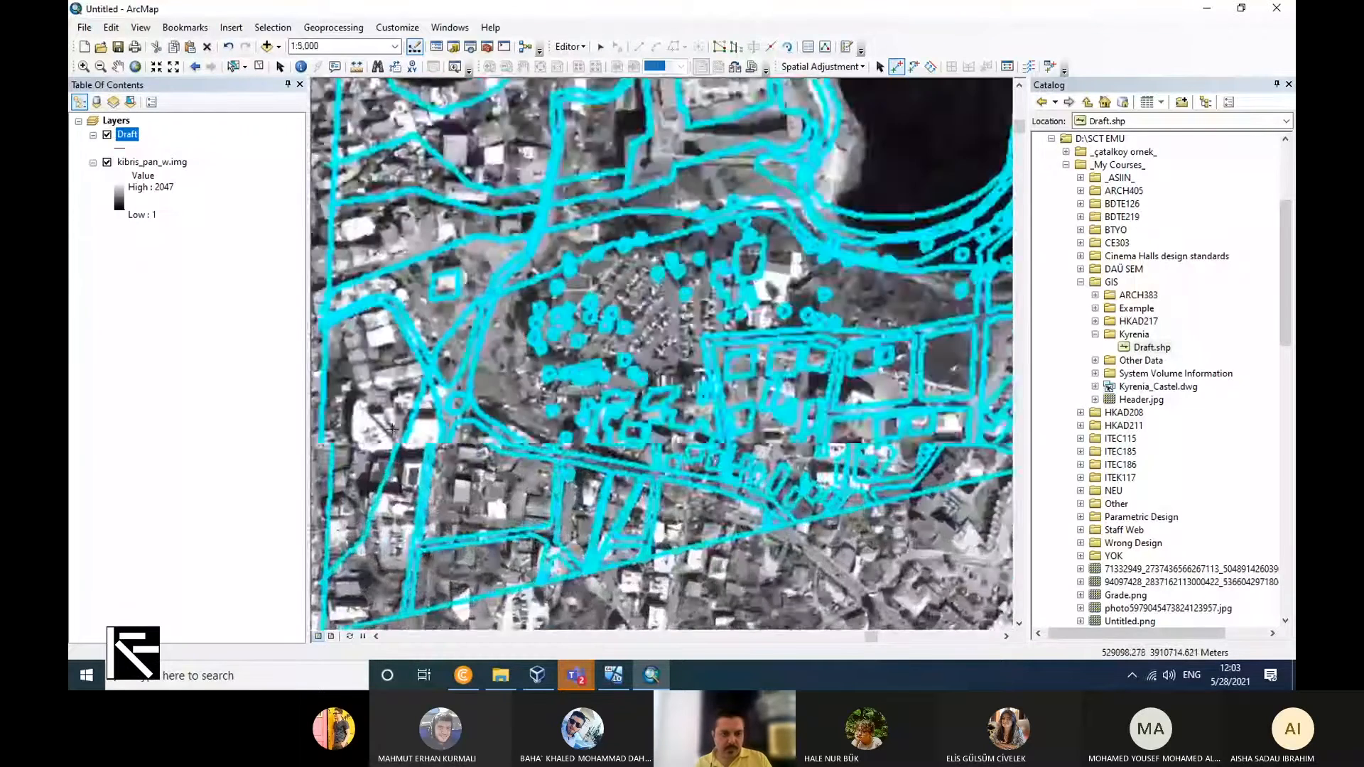
{"action": "scroll", "coordinate": [531, 355], "scroll_direction": "up", "scroll_amount": 2}
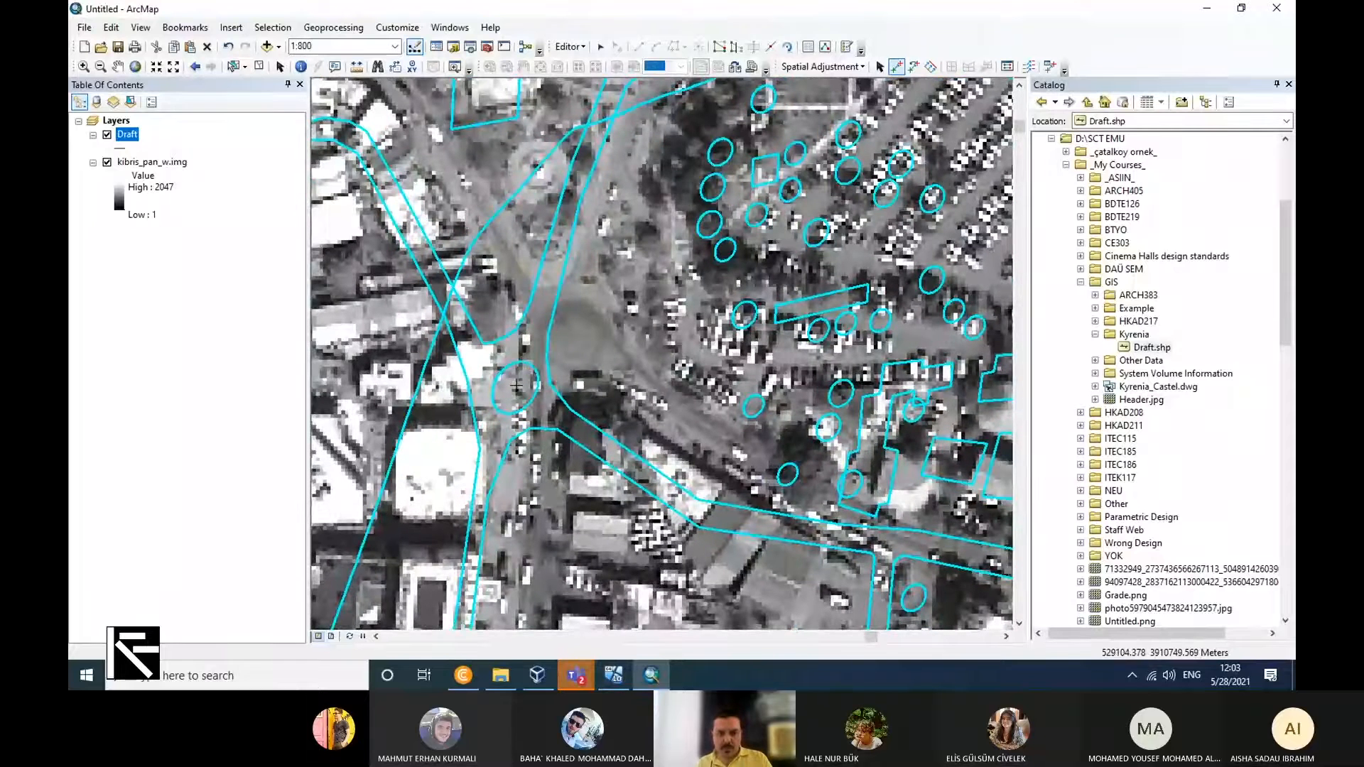
{"action": "scroll", "coordinate": [577, 518], "scroll_direction": "down", "scroll_amount": 2}
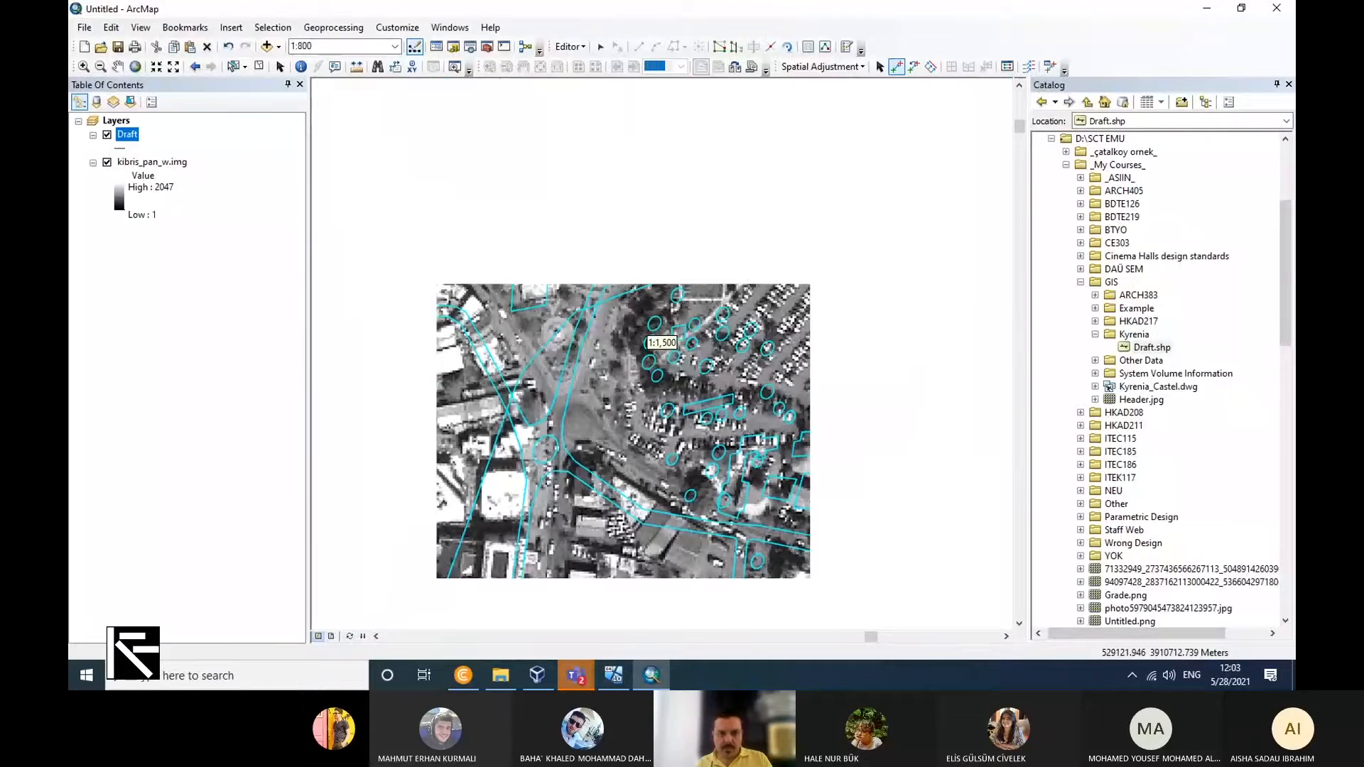
{"action": "scroll", "coordinate": [576, 518], "scroll_direction": "up", "scroll_amount": 1}
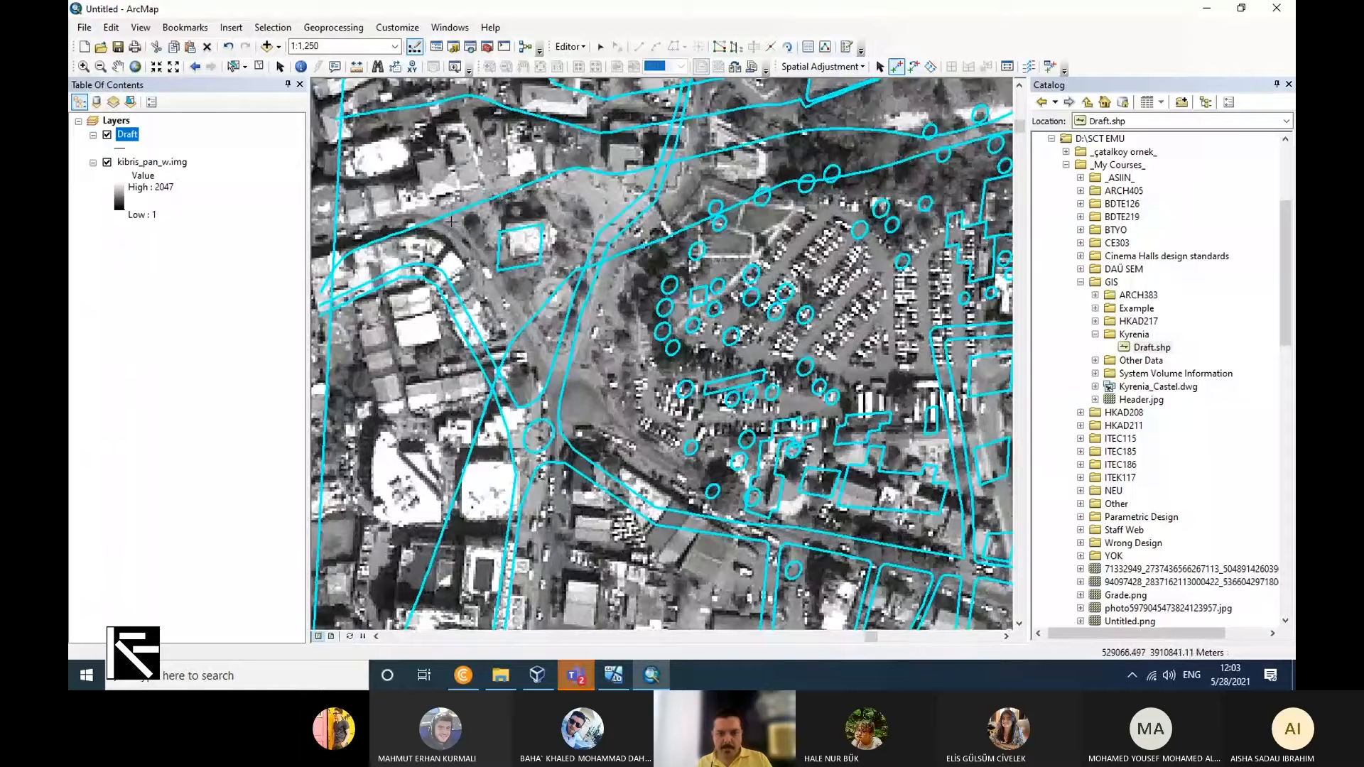
{"action": "scroll", "coordinate": [449, 385], "scroll_direction": "down", "scroll_amount": 2}
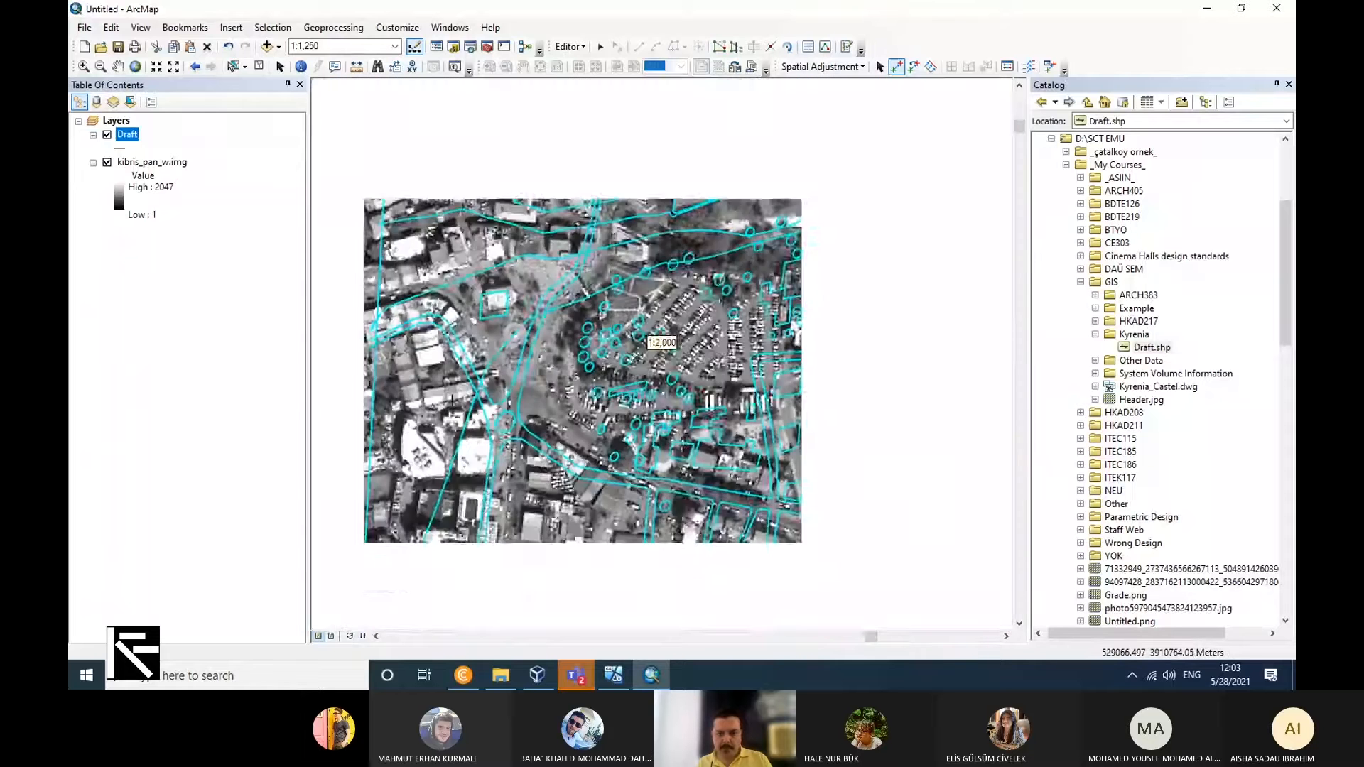
{"action": "scroll", "coordinate": [455, 392], "scroll_direction": "up", "scroll_amount": 3}
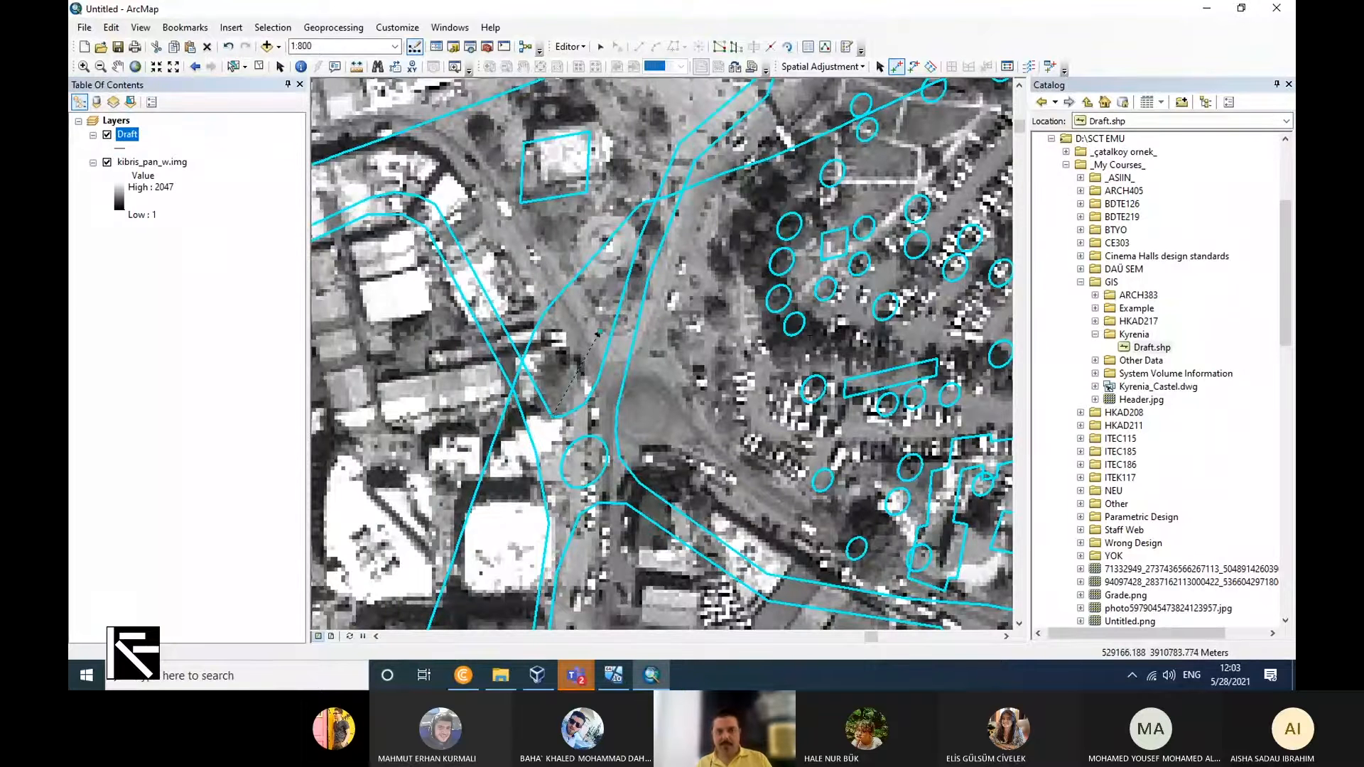
Try the spatial adjustment on the Draft features with the current displacement links, and undo it.
{"action": "left_click", "coordinate": [799, 67]}
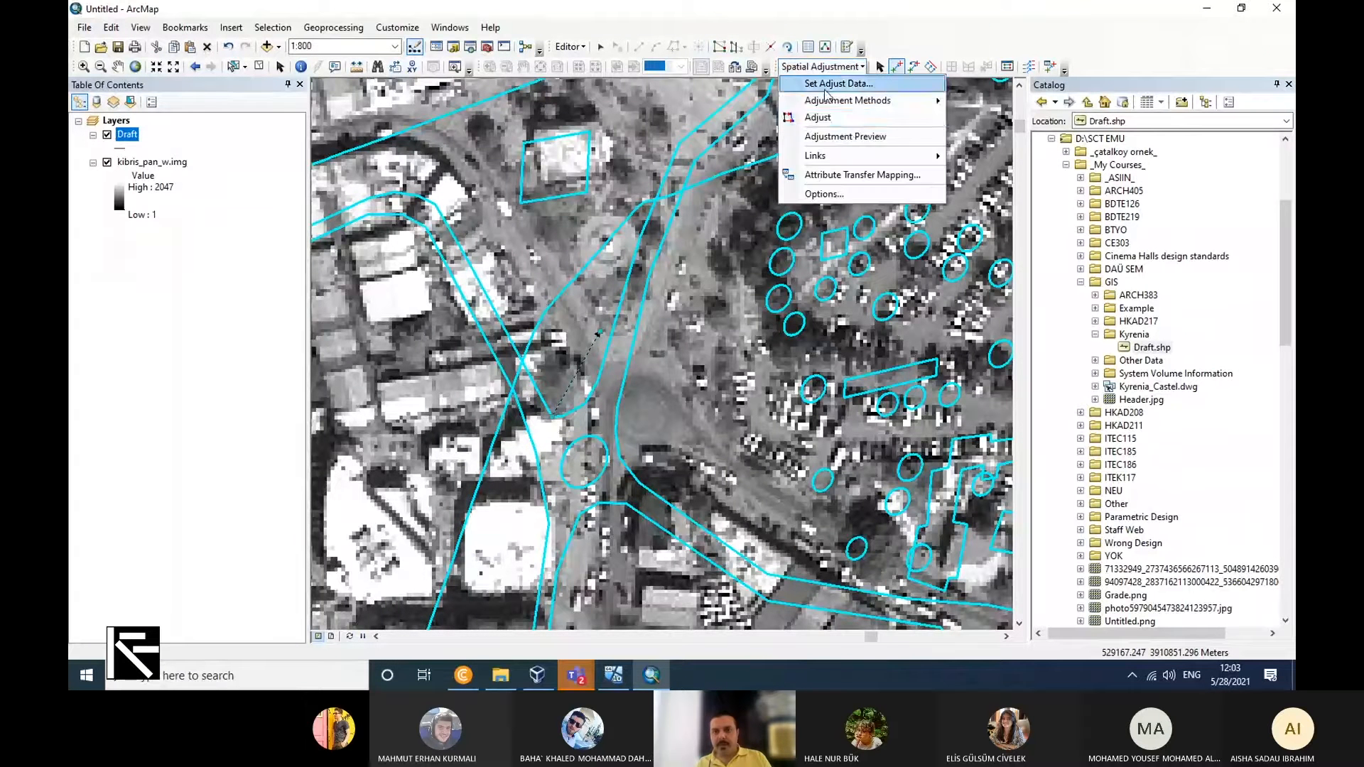
{"action": "left_click", "coordinate": [845, 121]}
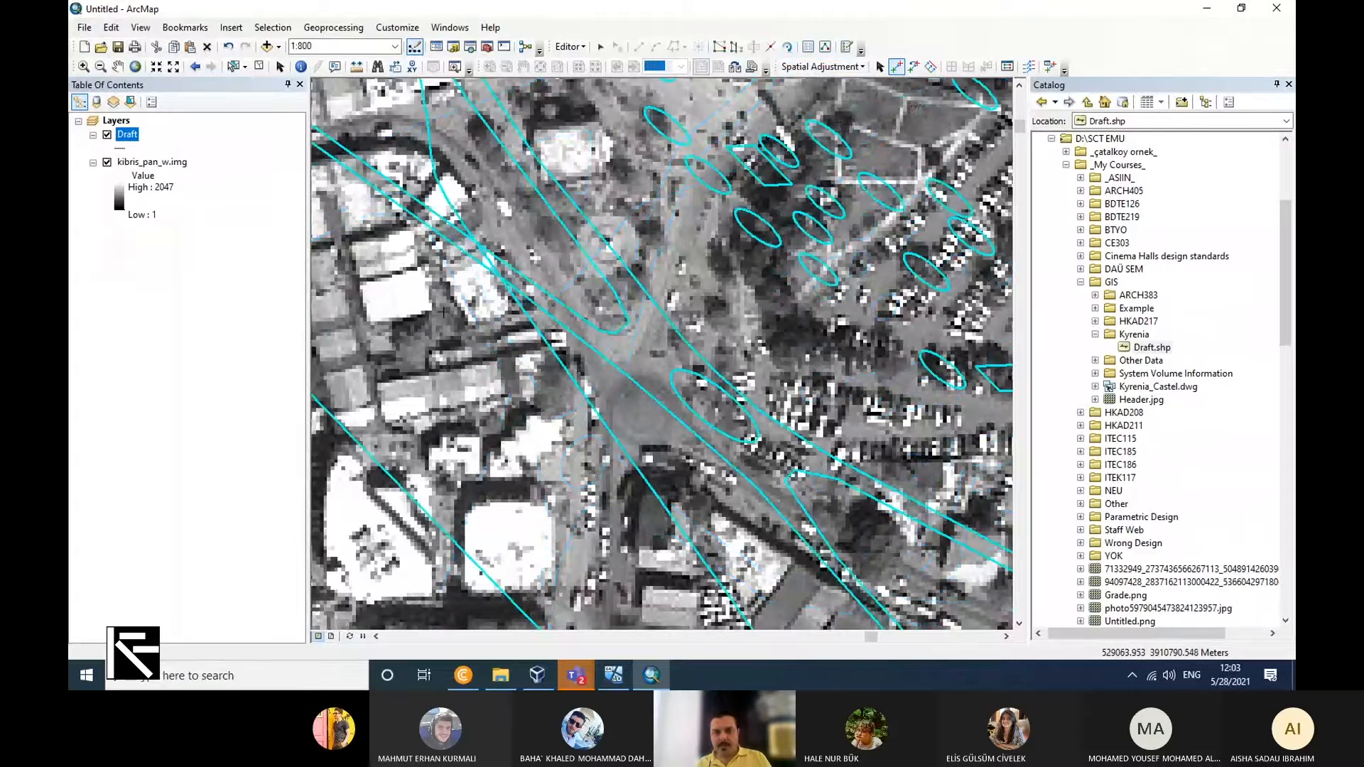
{"action": "scroll", "coordinate": [455, 294], "scroll_direction": "down", "scroll_amount": 4}
{"action": "scroll", "coordinate": [463, 290], "scroll_direction": "up", "scroll_amount": 1}
{"action": "scroll", "coordinate": [527, 321], "scroll_direction": "down", "scroll_amount": 2}
{"action": "scroll", "coordinate": [589, 317], "scroll_direction": "down", "scroll_amount": 2}
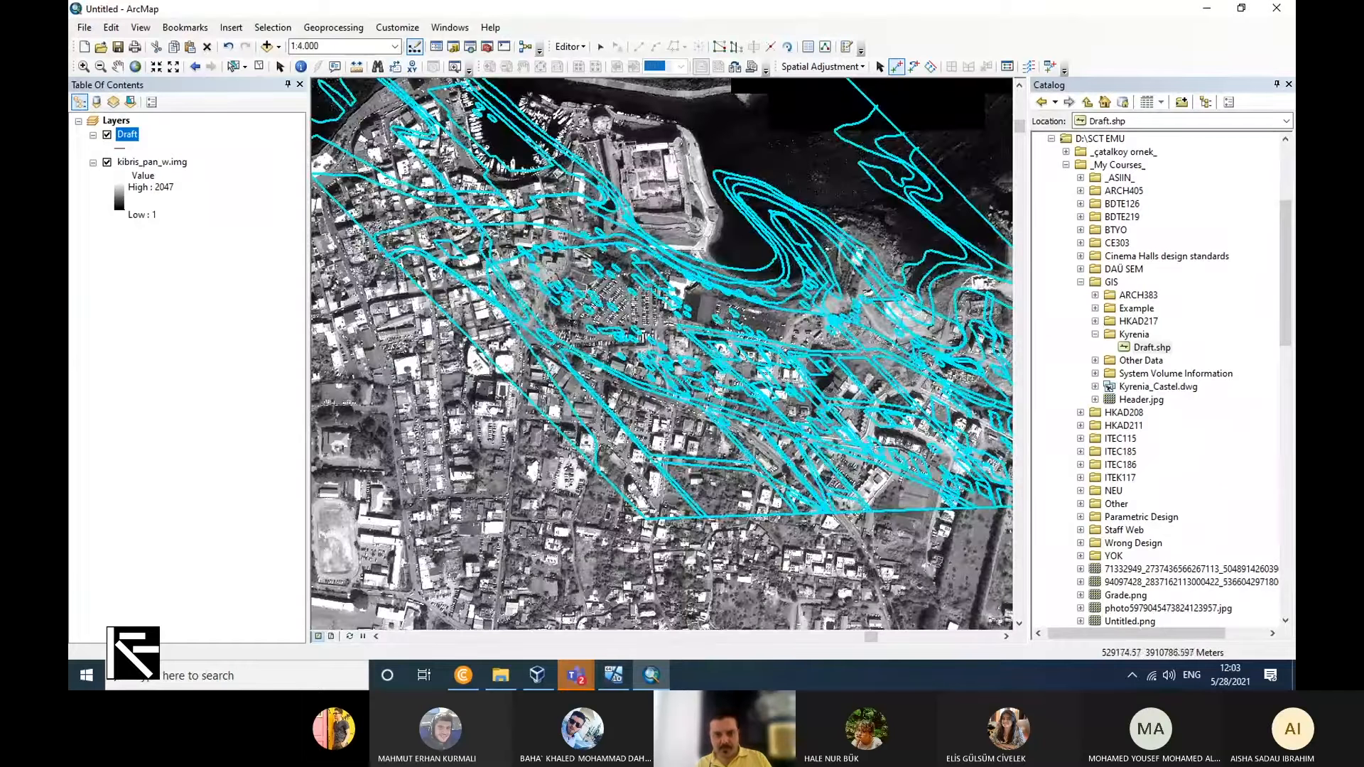
{"action": "left_click", "coordinate": [226, 46]}
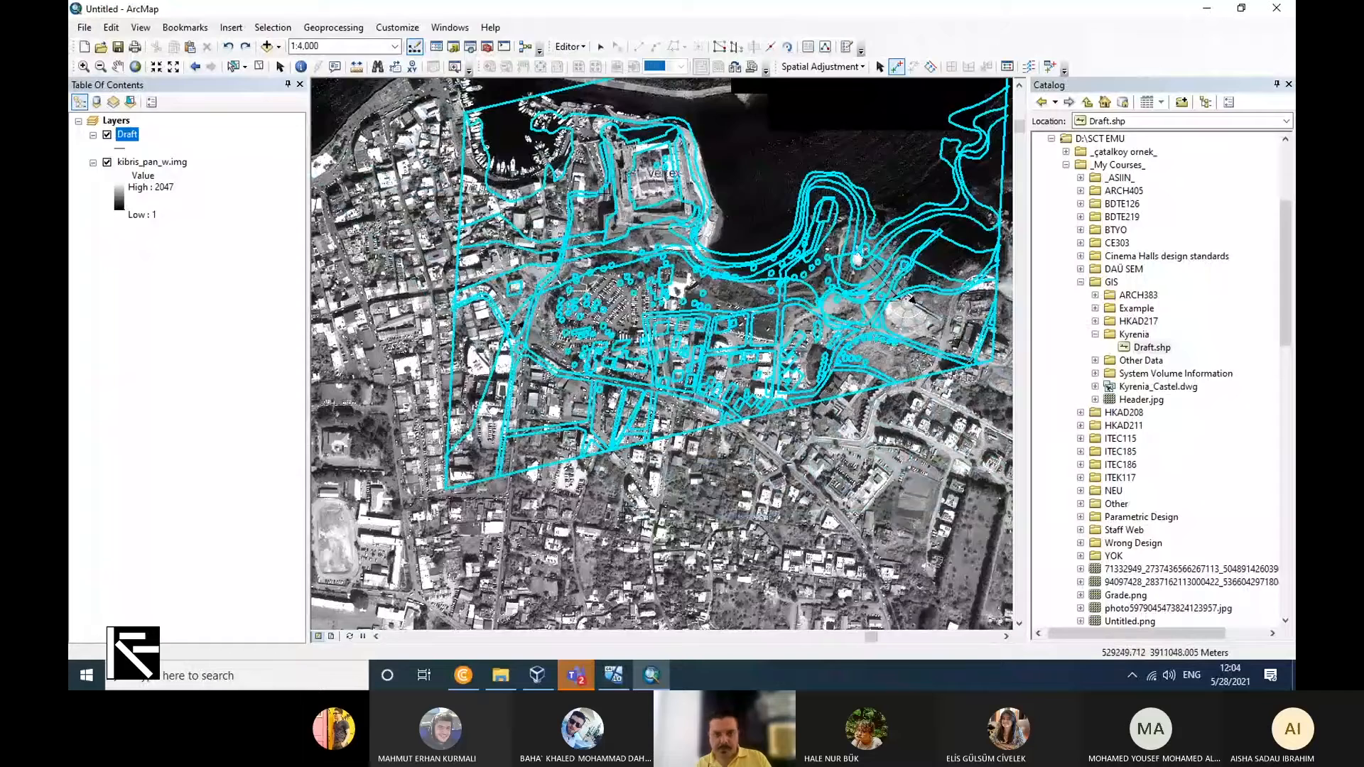
Add a displacement link from the west edge of the castle's round northwest tower in the Draft to the same tower edge on the raster.
{"action": "scroll", "coordinate": [604, 183], "scroll_direction": "up", "scroll_amount": 2}
{"action": "scroll", "coordinate": [643, 375], "scroll_direction": "down", "scroll_amount": 4}
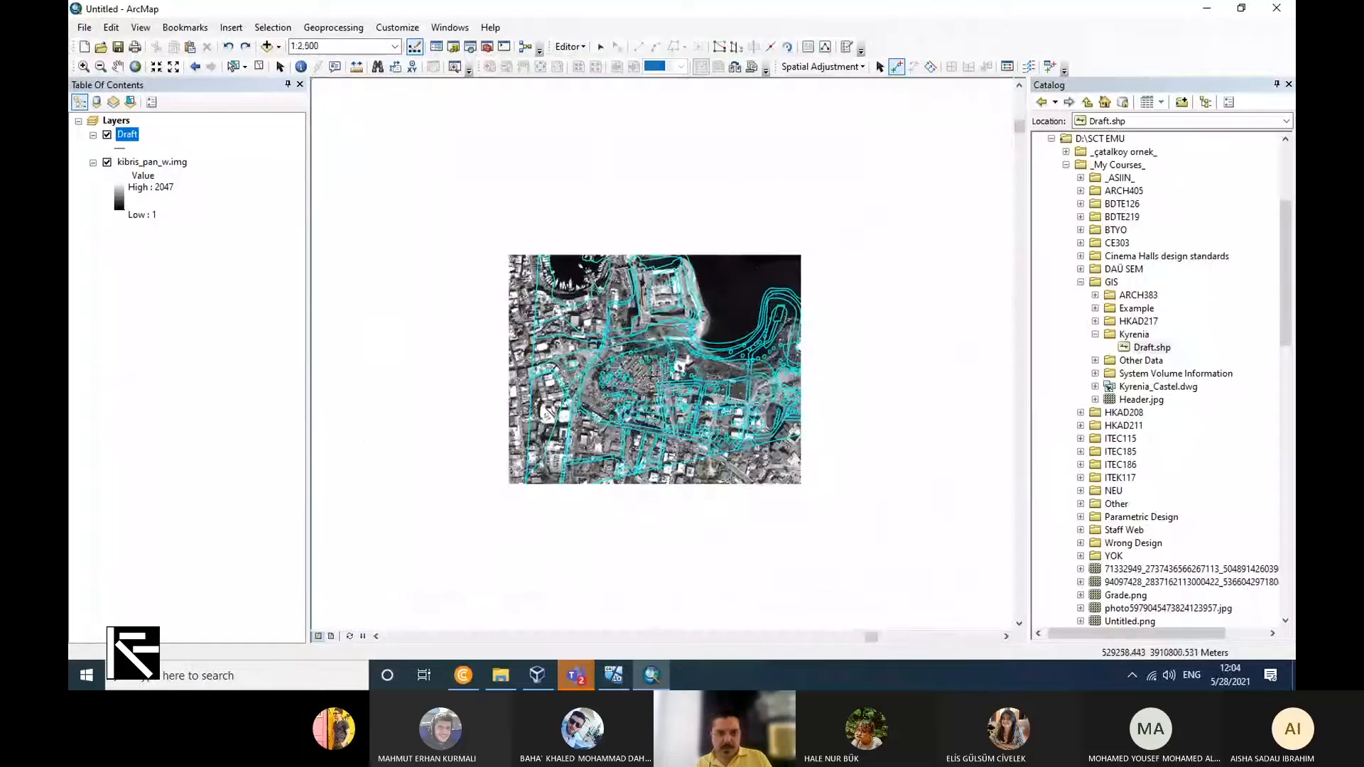
{"action": "scroll", "coordinate": [579, 263], "scroll_direction": "up", "scroll_amount": 3}
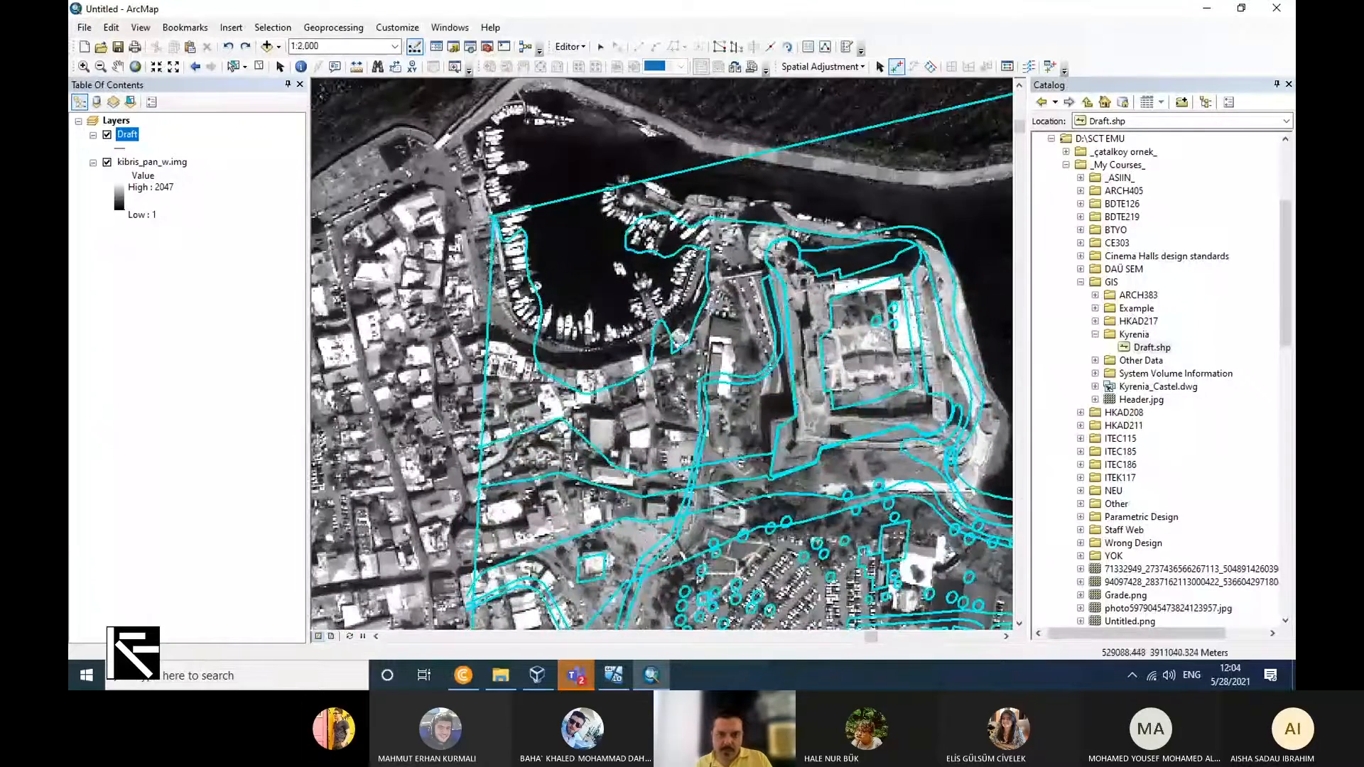
{"action": "scroll", "coordinate": [579, 262], "scroll_direction": "up", "scroll_amount": 2}
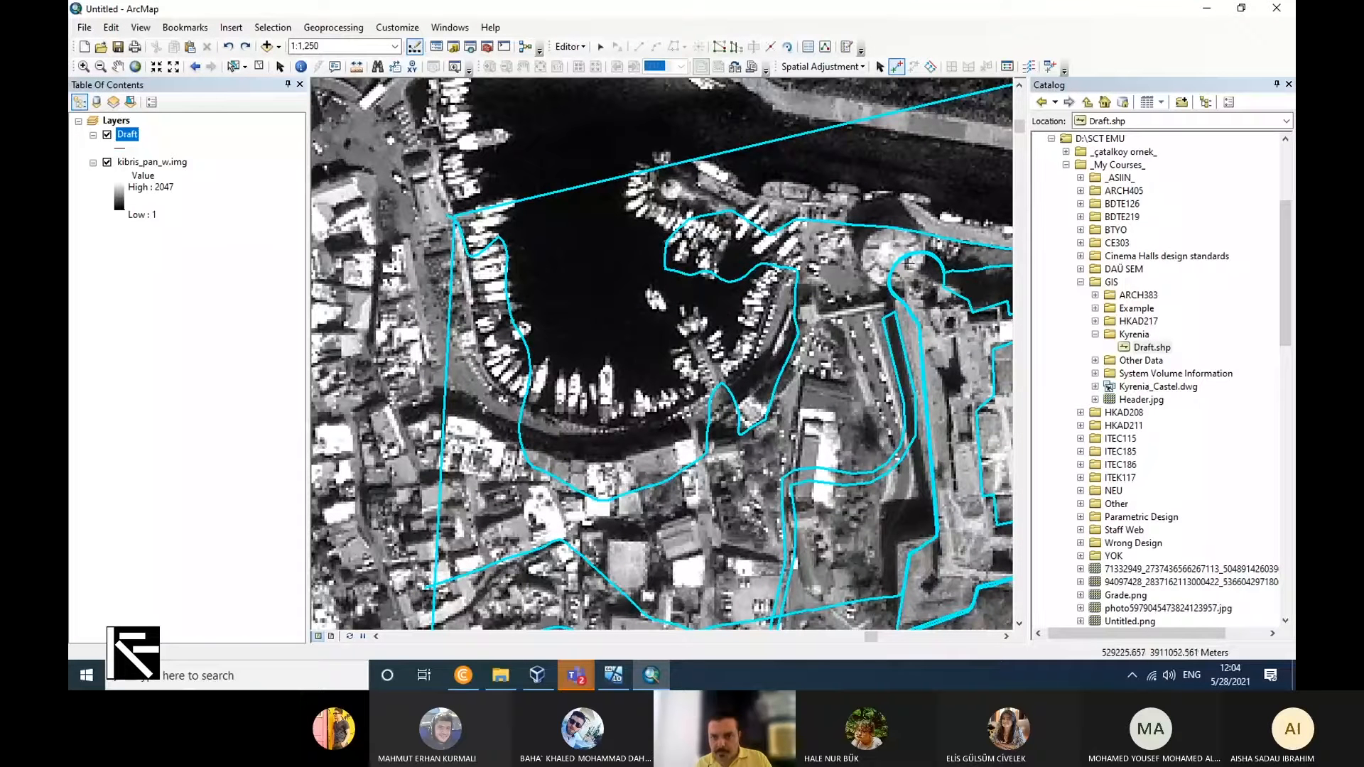
{"action": "left_click", "coordinate": [888, 290]}
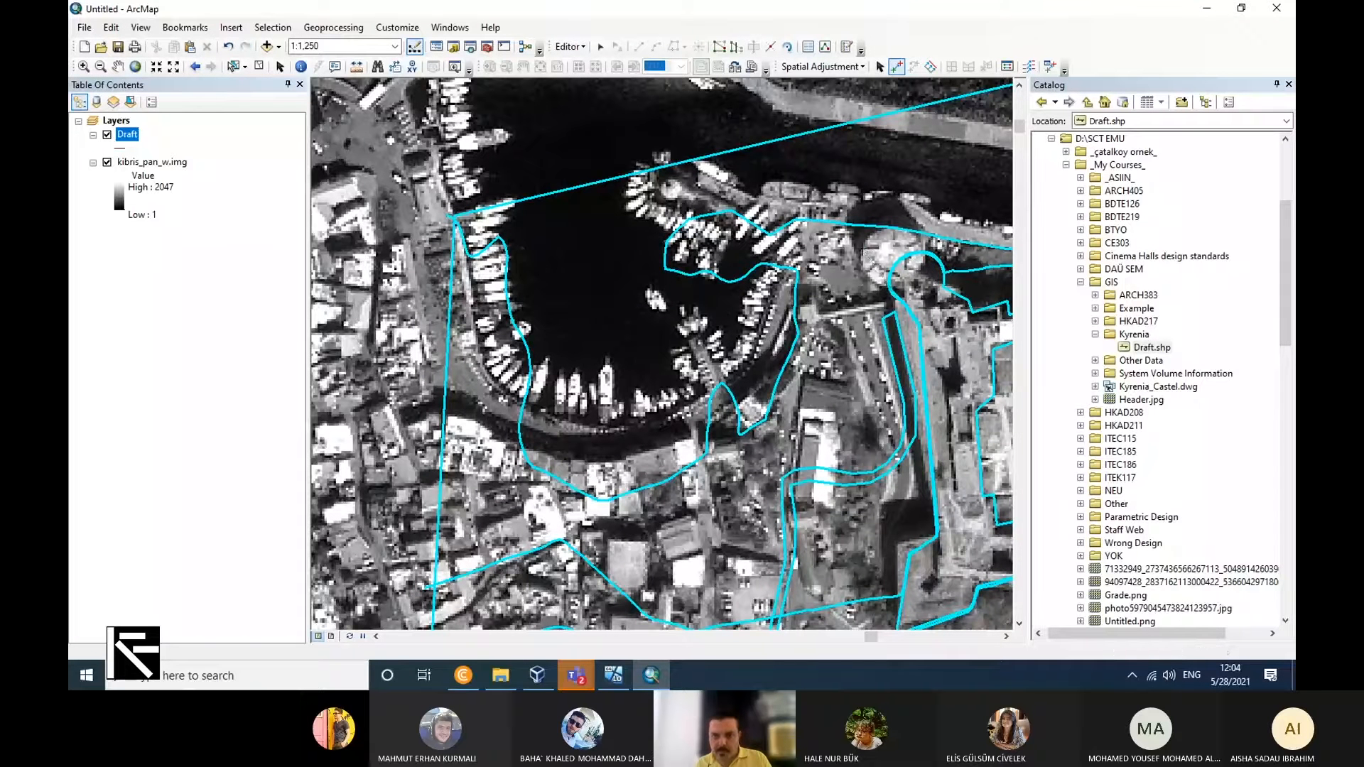
{"action": "left_click", "coordinate": [864, 250]}
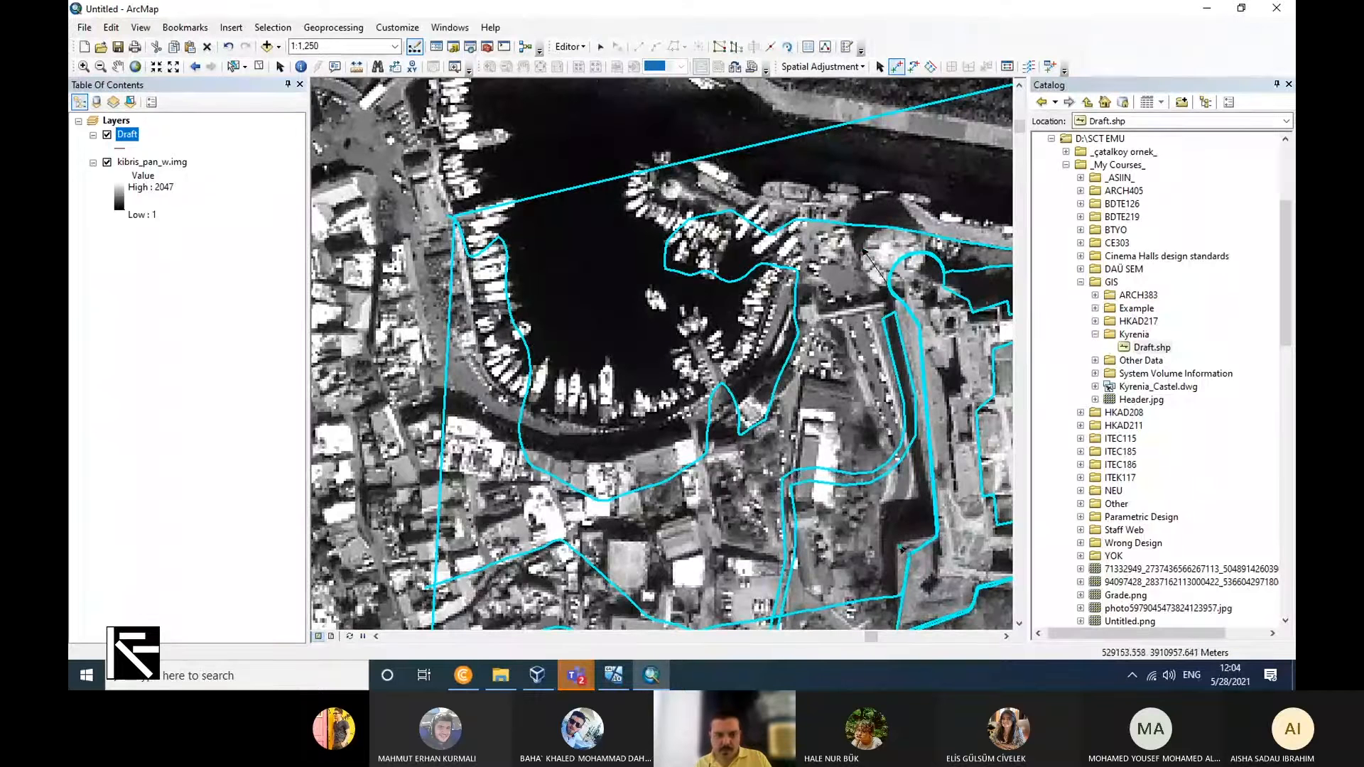
{"action": "scroll", "coordinate": [582, 440], "scroll_direction": "up", "scroll_amount": 3}
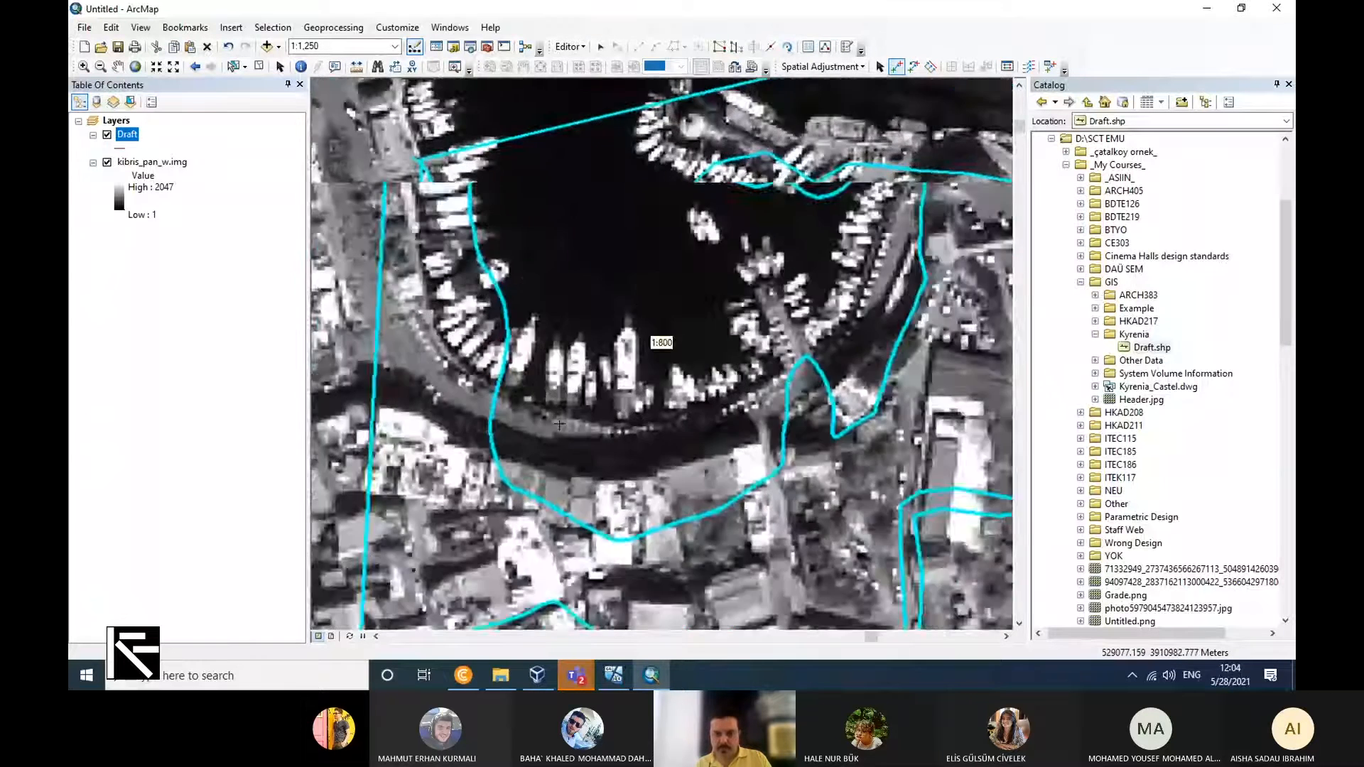
{"action": "scroll", "coordinate": [578, 408], "scroll_direction": "up", "scroll_amount": 2}
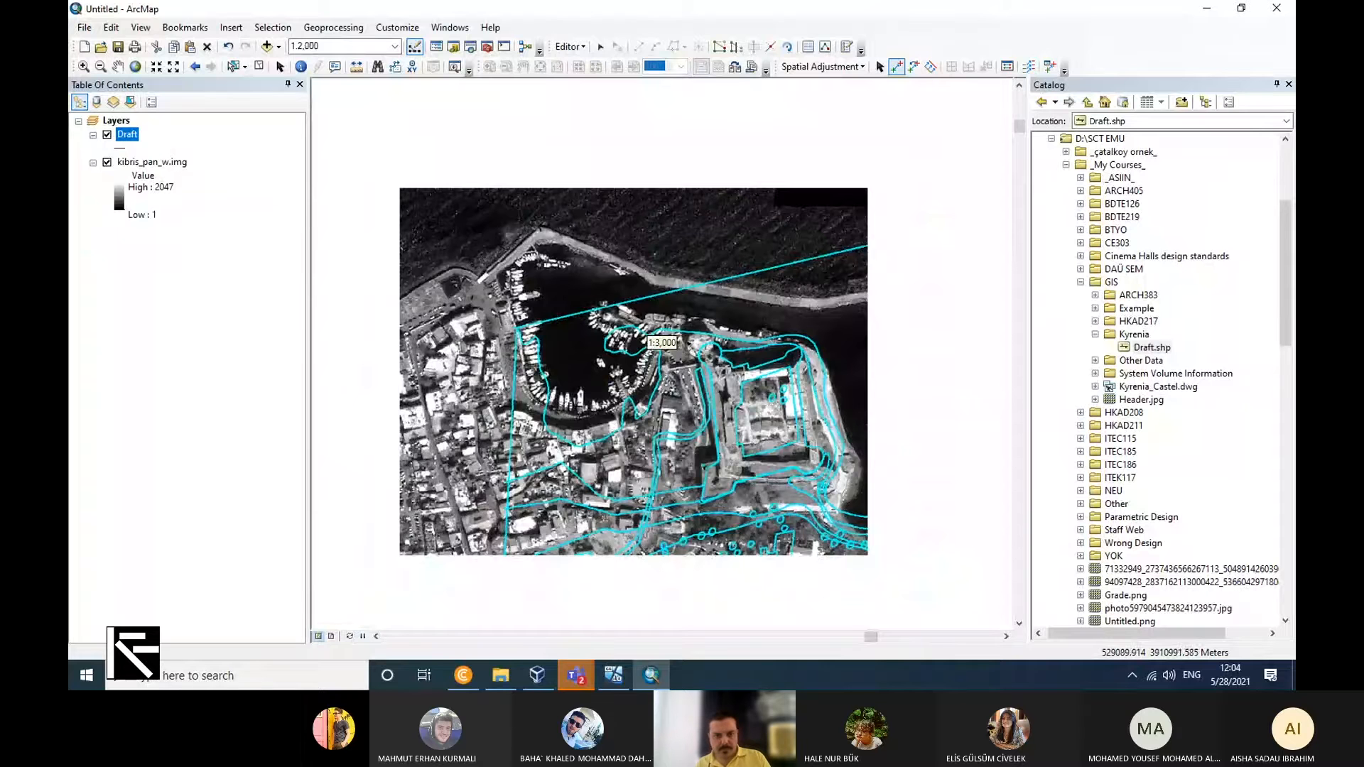
Compare the adjusted Draft linework with the raster around the castle, the amphitheatre and the wider coastline.
{"action": "left_click_drag", "start_coordinate": [839, 569], "coordinate": [546, 376]}
{"action": "scroll", "coordinate": [795, 449], "scroll_direction": "up", "scroll_amount": 1}
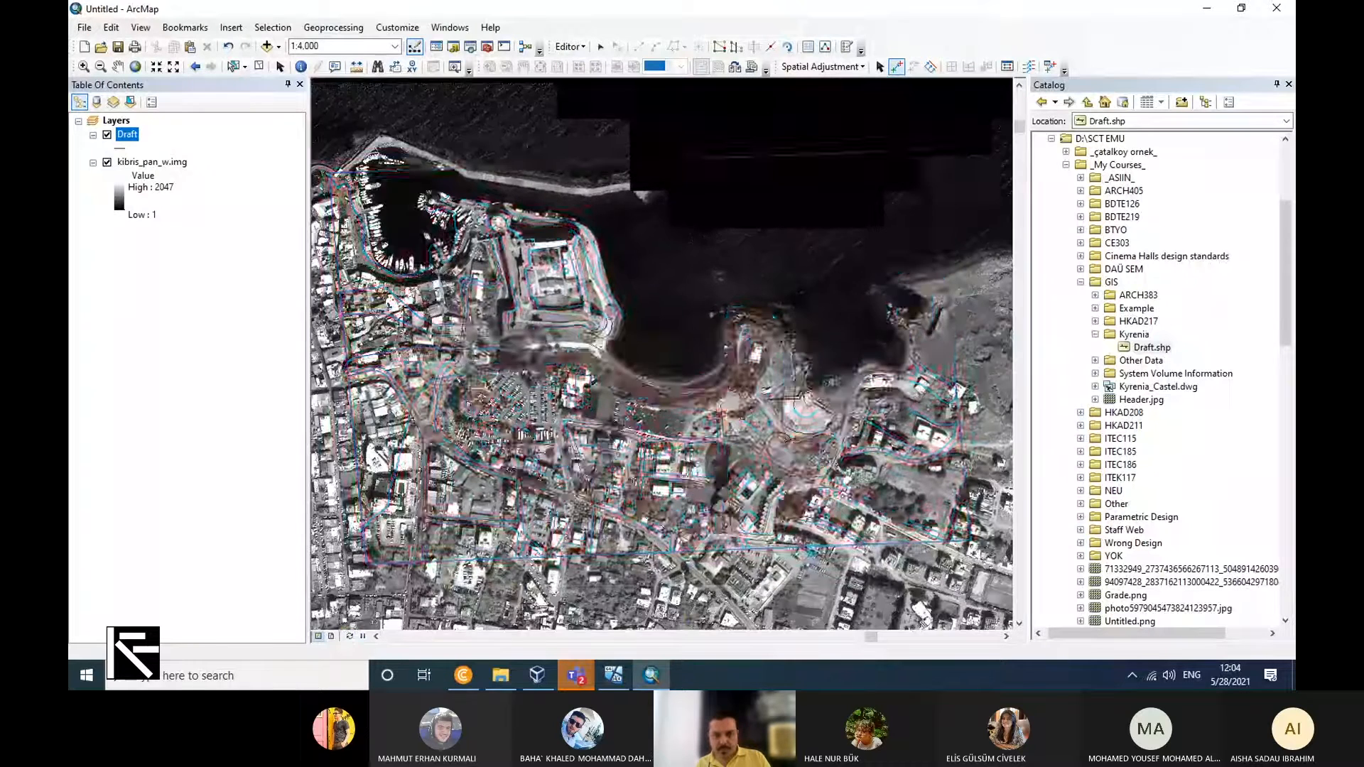
{"action": "scroll", "coordinate": [845, 540], "scroll_direction": "down", "scroll_amount": 2}
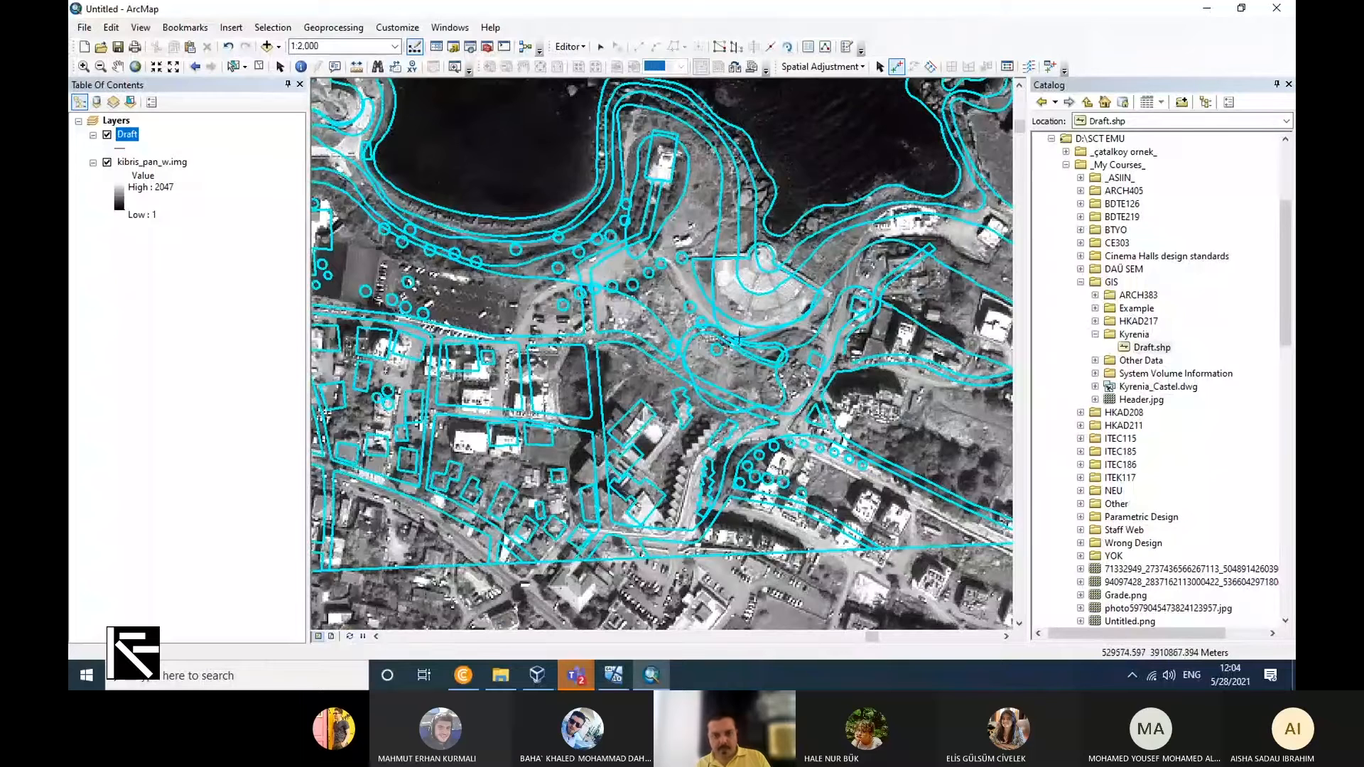
{"action": "scroll", "coordinate": [716, 282], "scroll_direction": "up", "scroll_amount": 1}
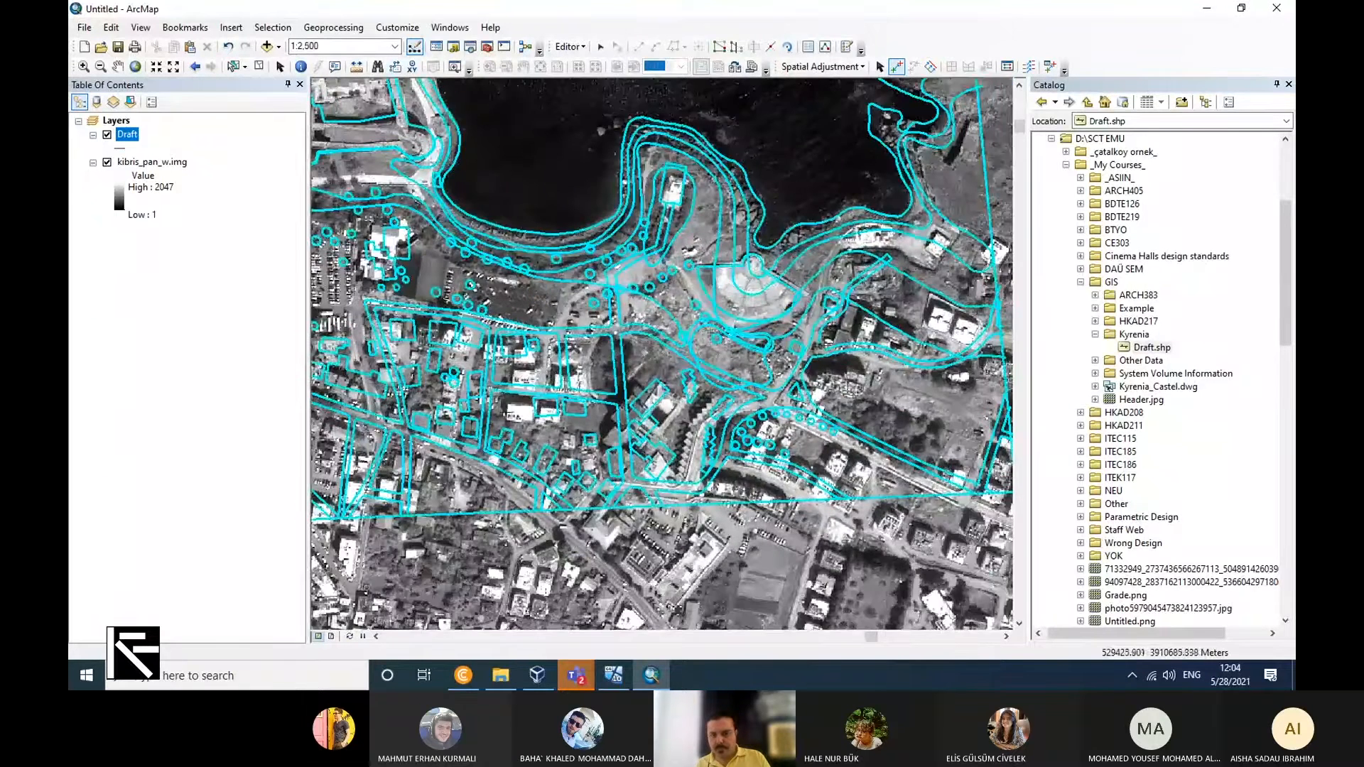
{"action": "scroll", "coordinate": [501, 398], "scroll_direction": "up", "scroll_amount": 4}
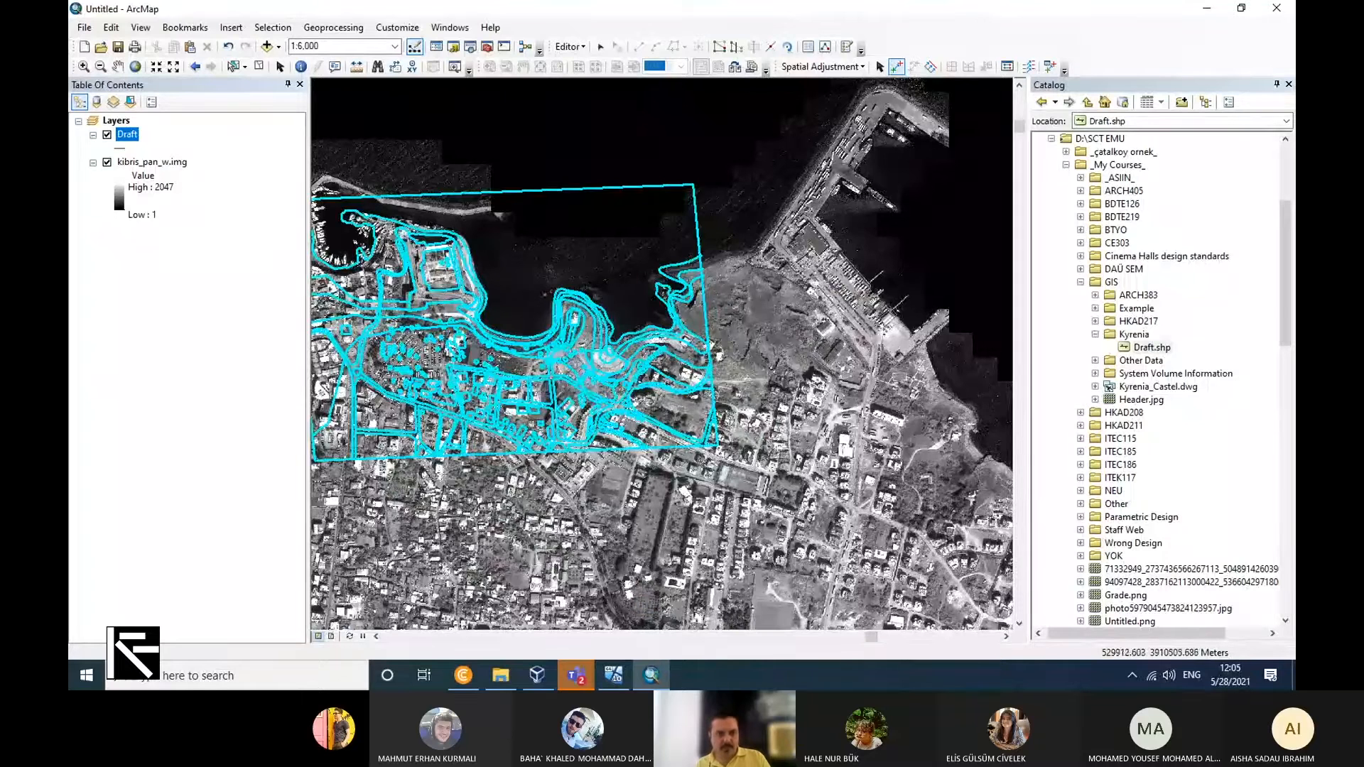
{"action": "scroll", "coordinate": [744, 496], "scroll_direction": "up", "scroll_amount": 3}
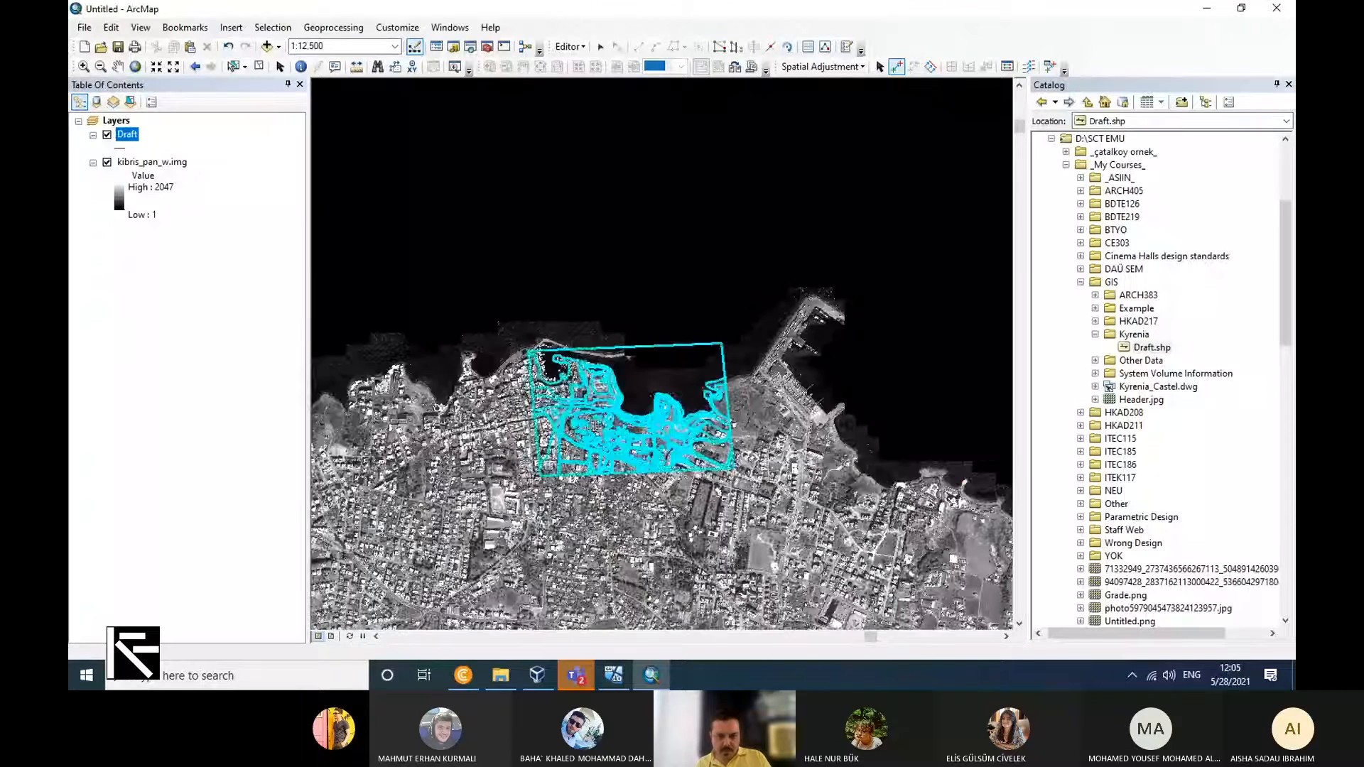
{"action": "scroll", "coordinate": [630, 416], "scroll_direction": "down", "scroll_amount": 4}
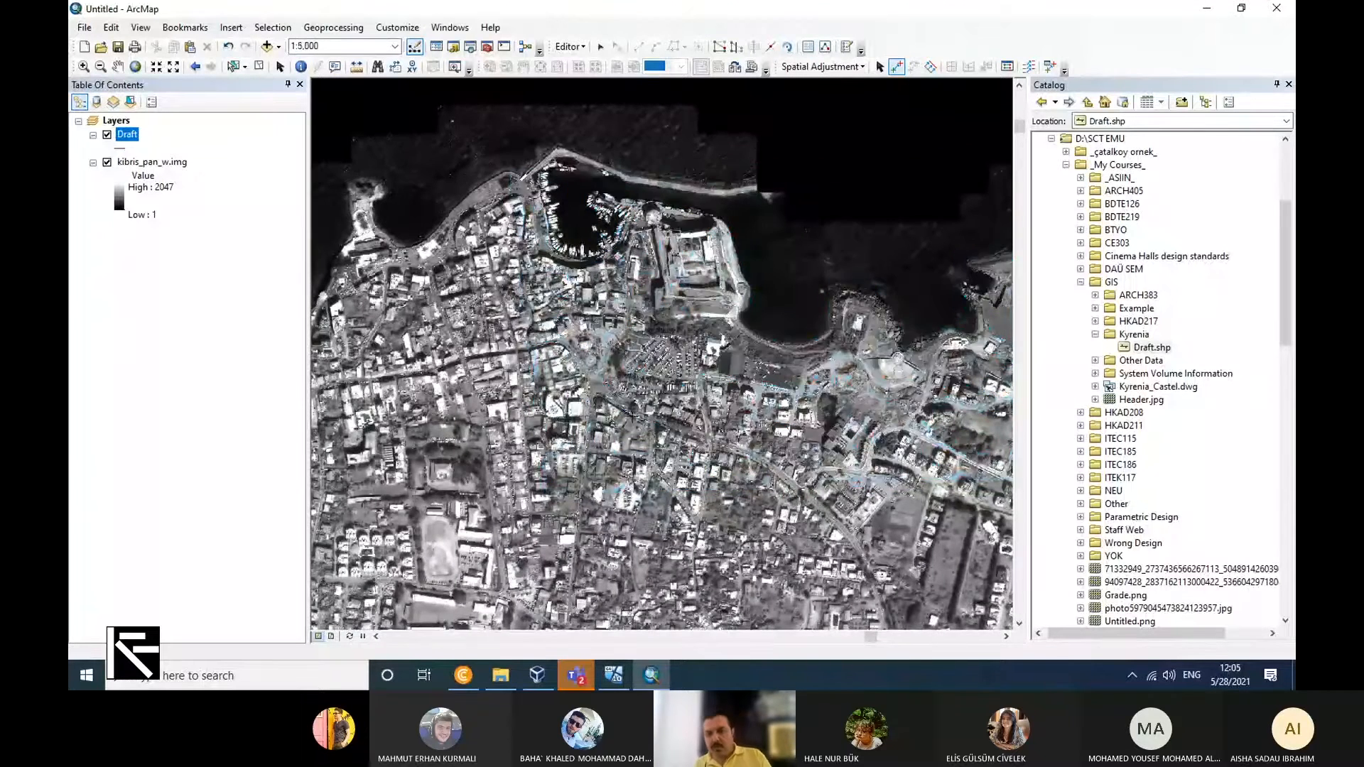
{"action": "scroll", "coordinate": [946, 531], "scroll_direction": "up", "scroll_amount": 2}
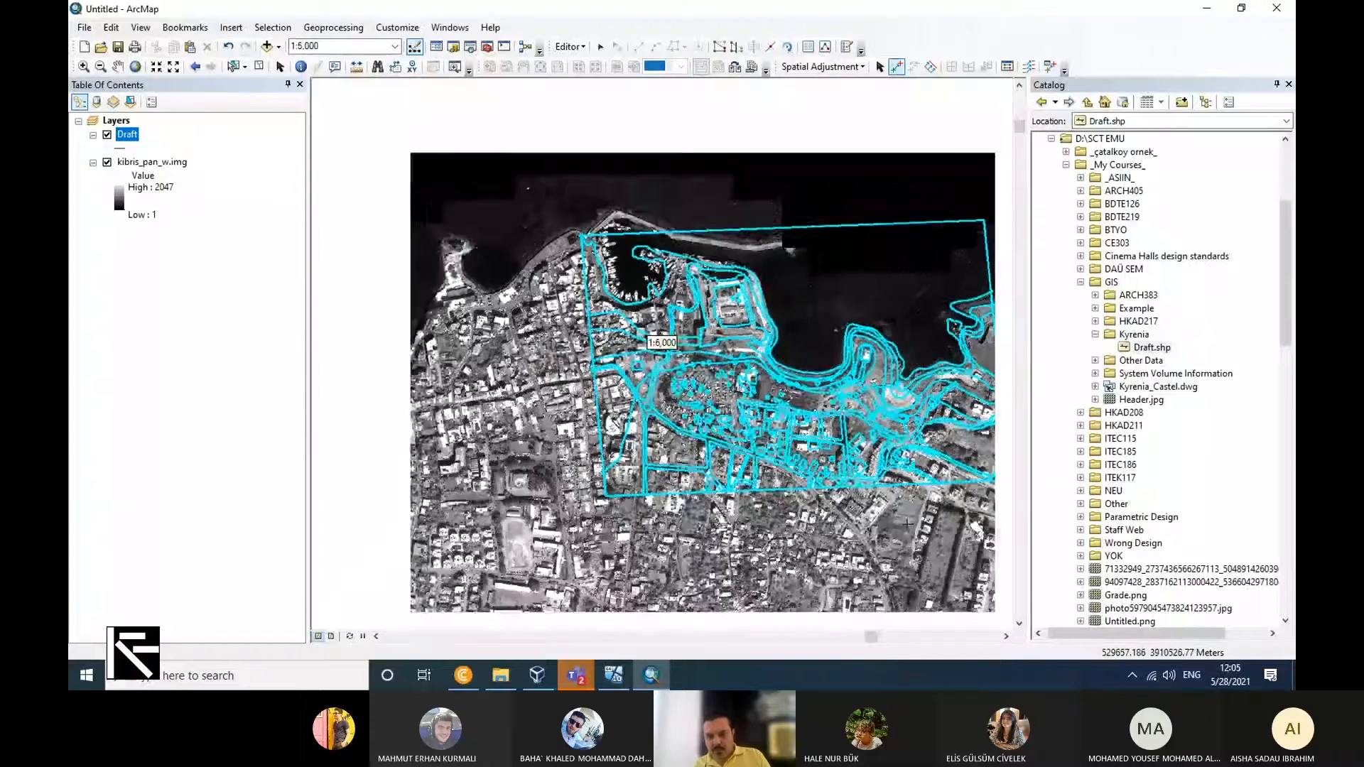
Examine how the Draft streets and building outlines south of the bay and the amphitheatre's southeast corner match the raster.
{"action": "scroll", "coordinate": [946, 512], "scroll_direction": "down", "scroll_amount": 4}
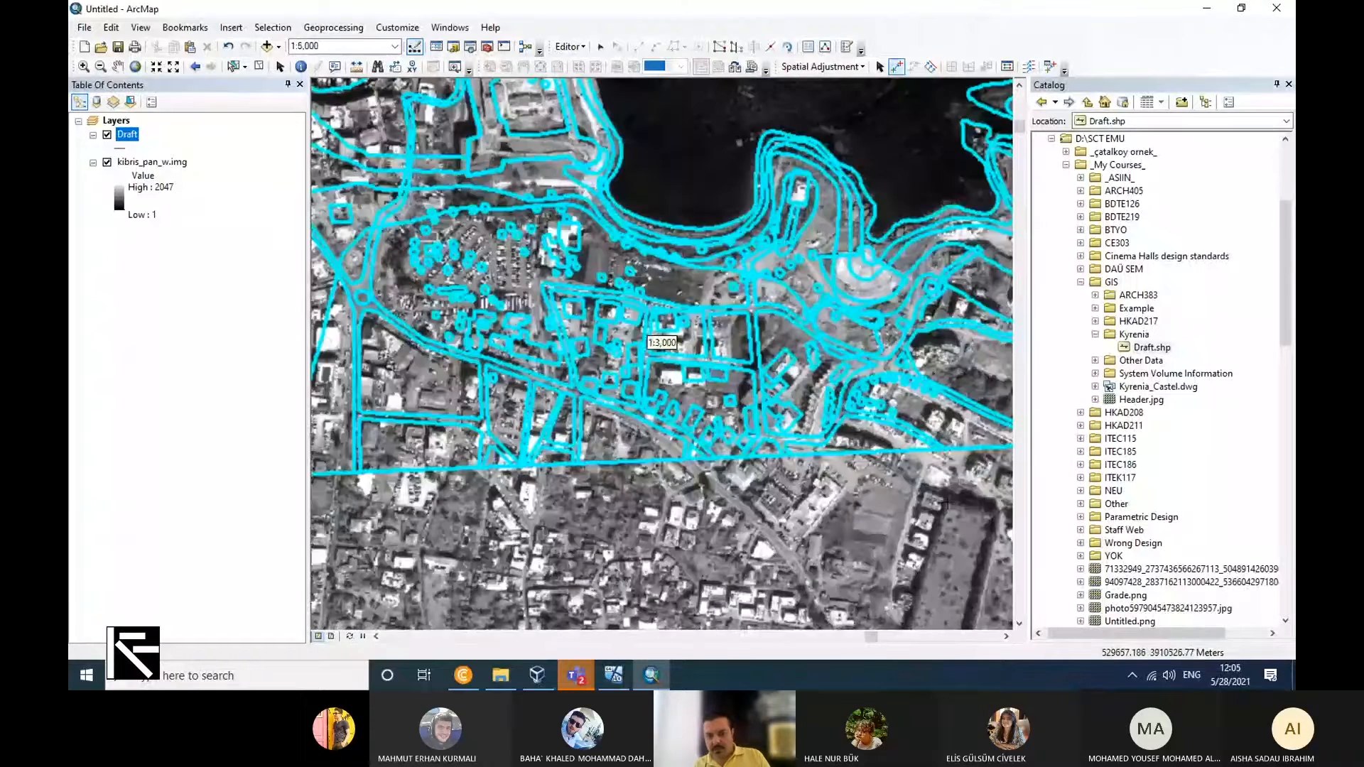
{"action": "scroll", "coordinate": [888, 455], "scroll_direction": "down", "scroll_amount": 2}
{"action": "scroll", "coordinate": [883, 457], "scroll_direction": "down", "scroll_amount": 2}
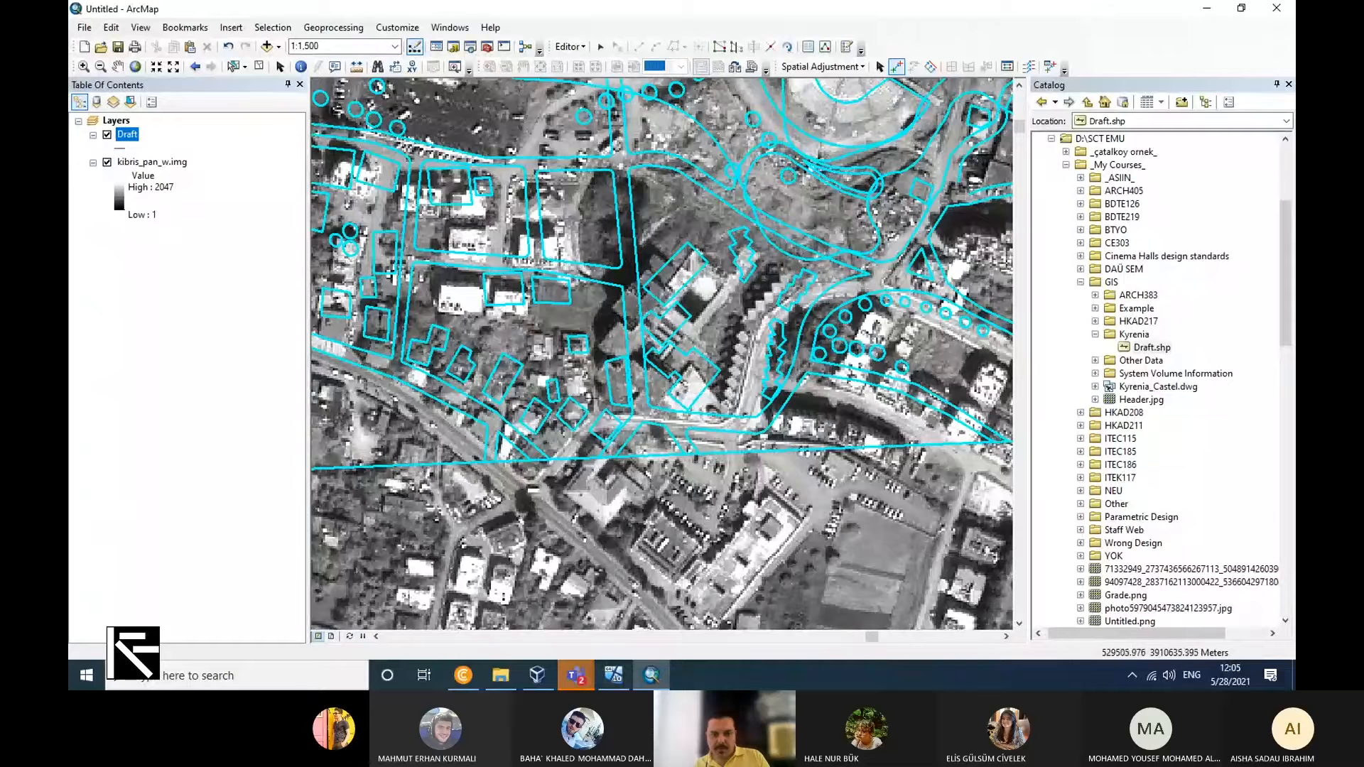
{"action": "scroll", "coordinate": [440, 311], "scroll_direction": "down", "scroll_amount": 1}
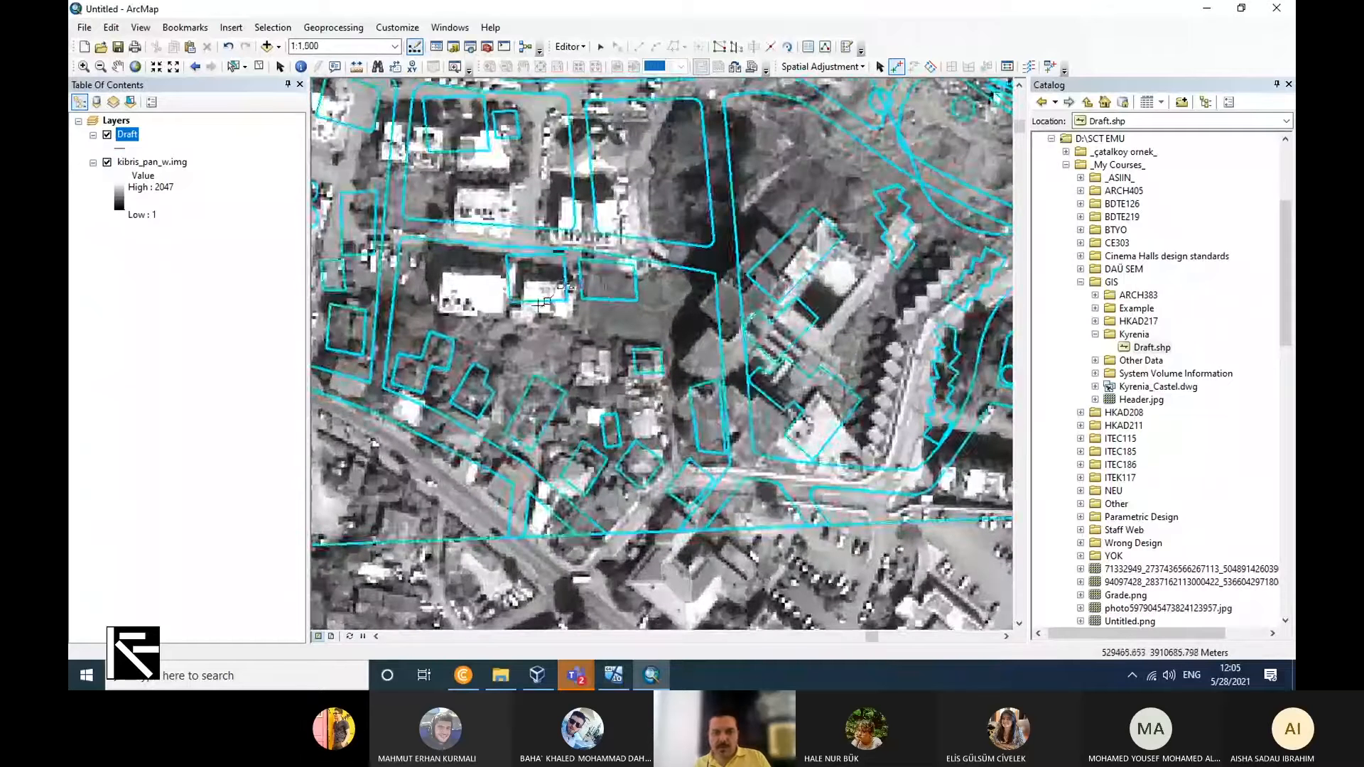
{"action": "scroll", "coordinate": [497, 298], "scroll_direction": "down", "scroll_amount": 2}
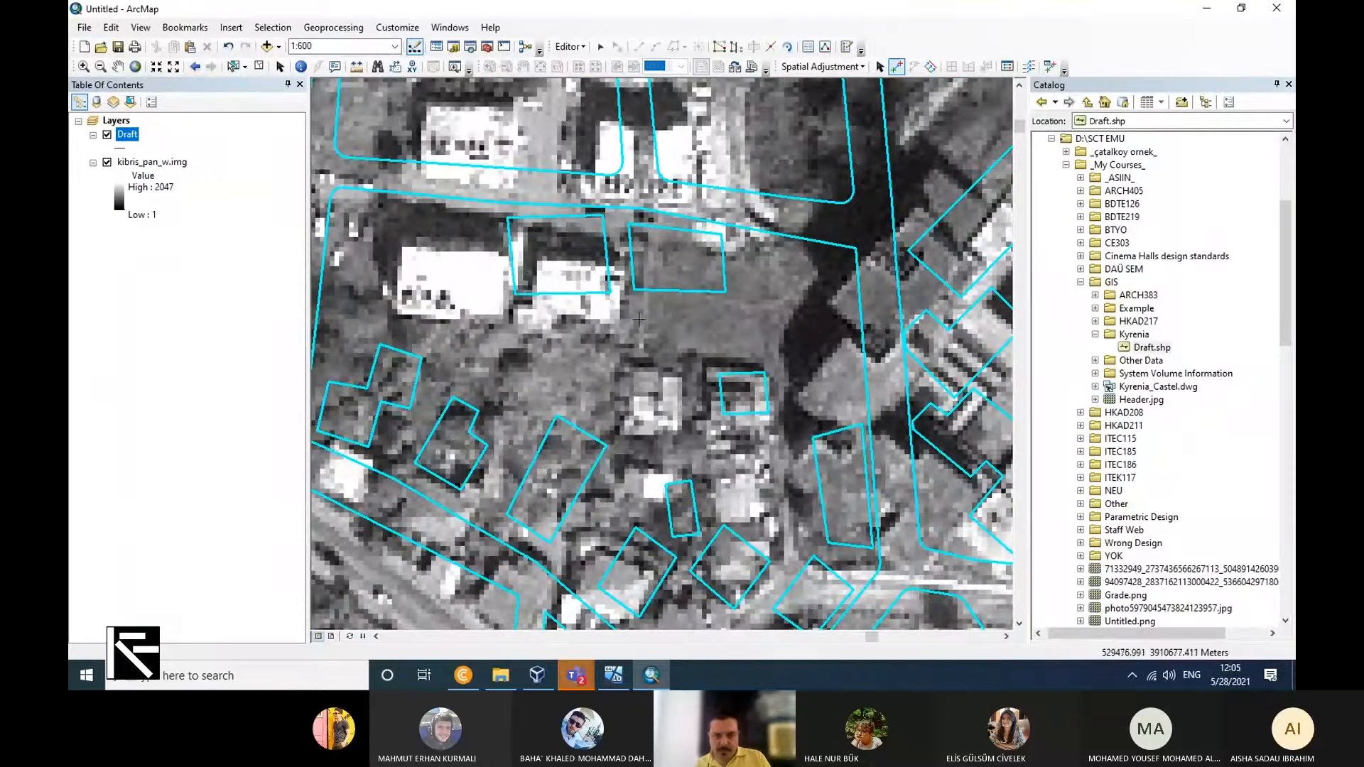
{"action": "scroll", "coordinate": [594, 357], "scroll_direction": "up", "scroll_amount": 2}
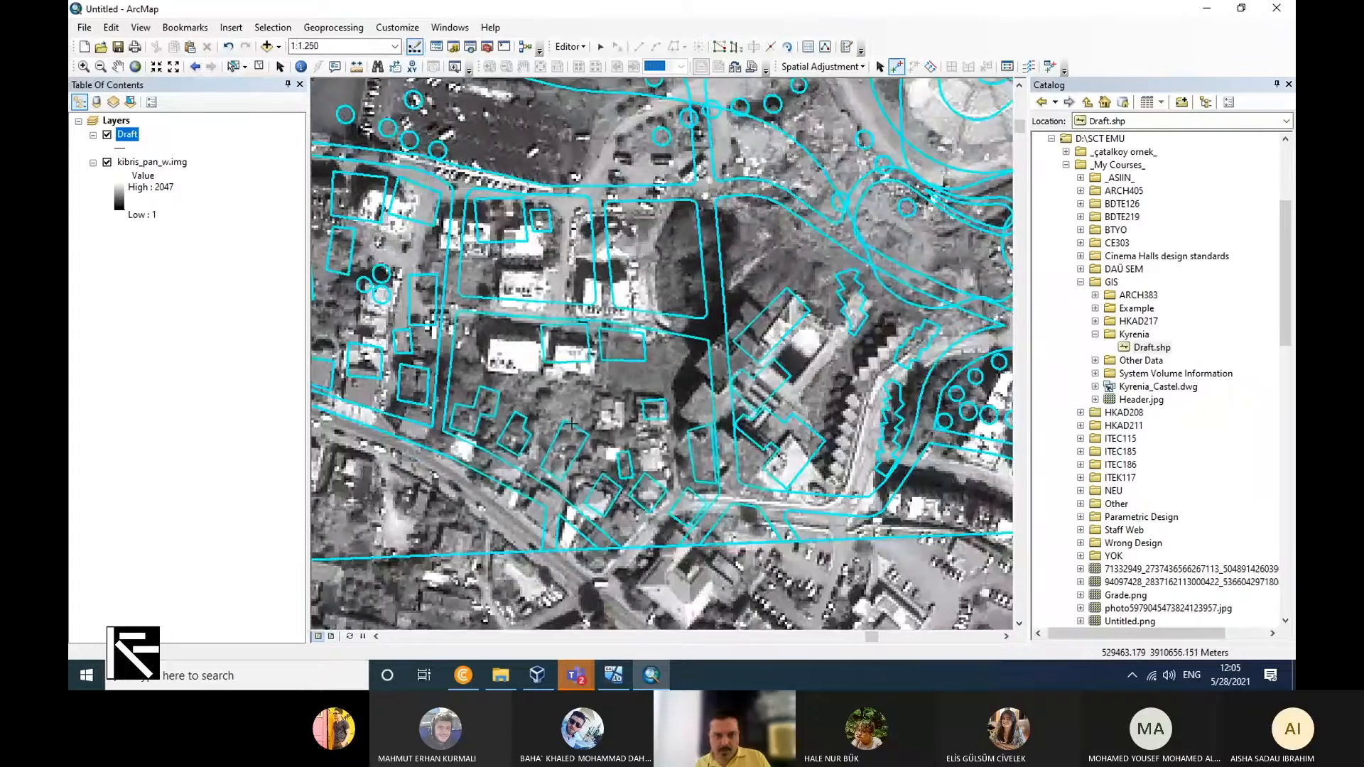
{"action": "scroll", "coordinate": [571, 424], "scroll_direction": "up", "scroll_amount": 2}
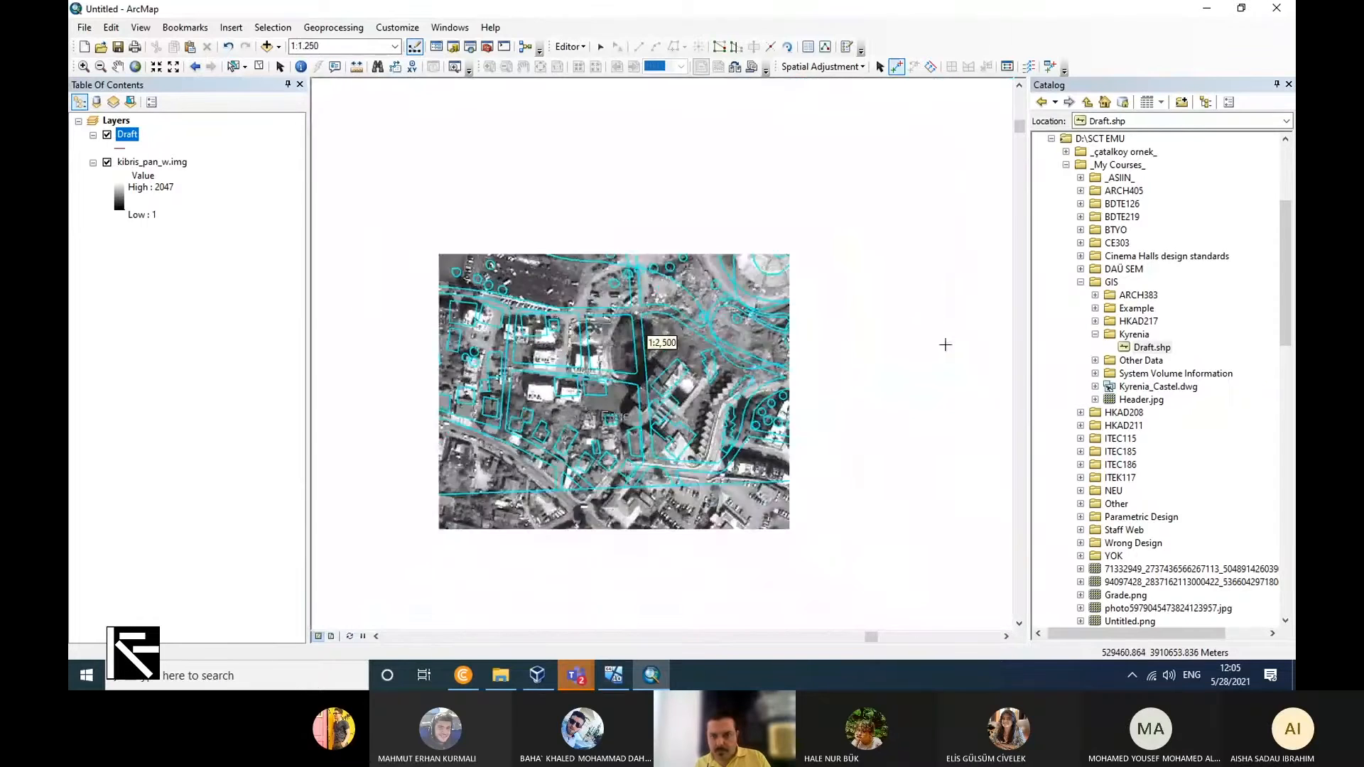
{"action": "scroll", "coordinate": [837, 331], "scroll_direction": "down", "scroll_amount": 3}
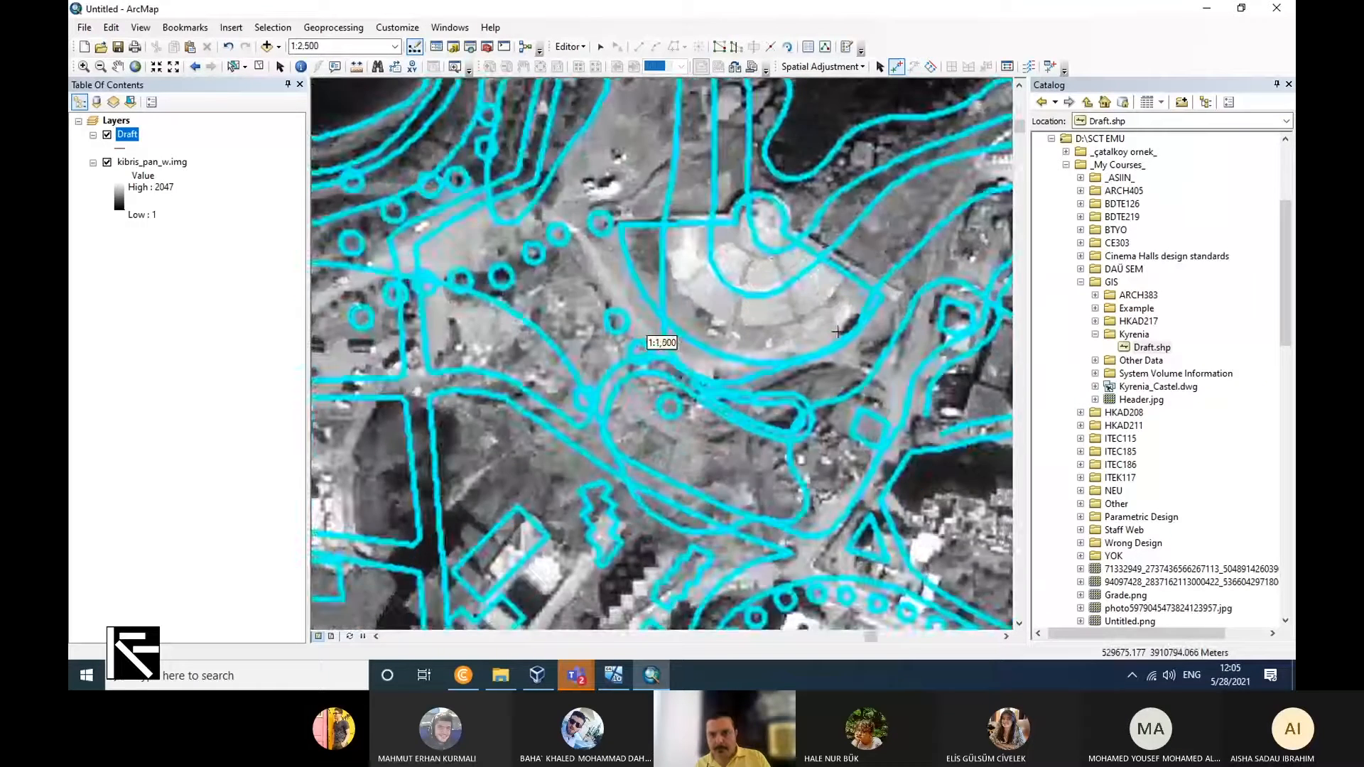
{"action": "scroll", "coordinate": [874, 292], "scroll_direction": "down", "scroll_amount": 5}
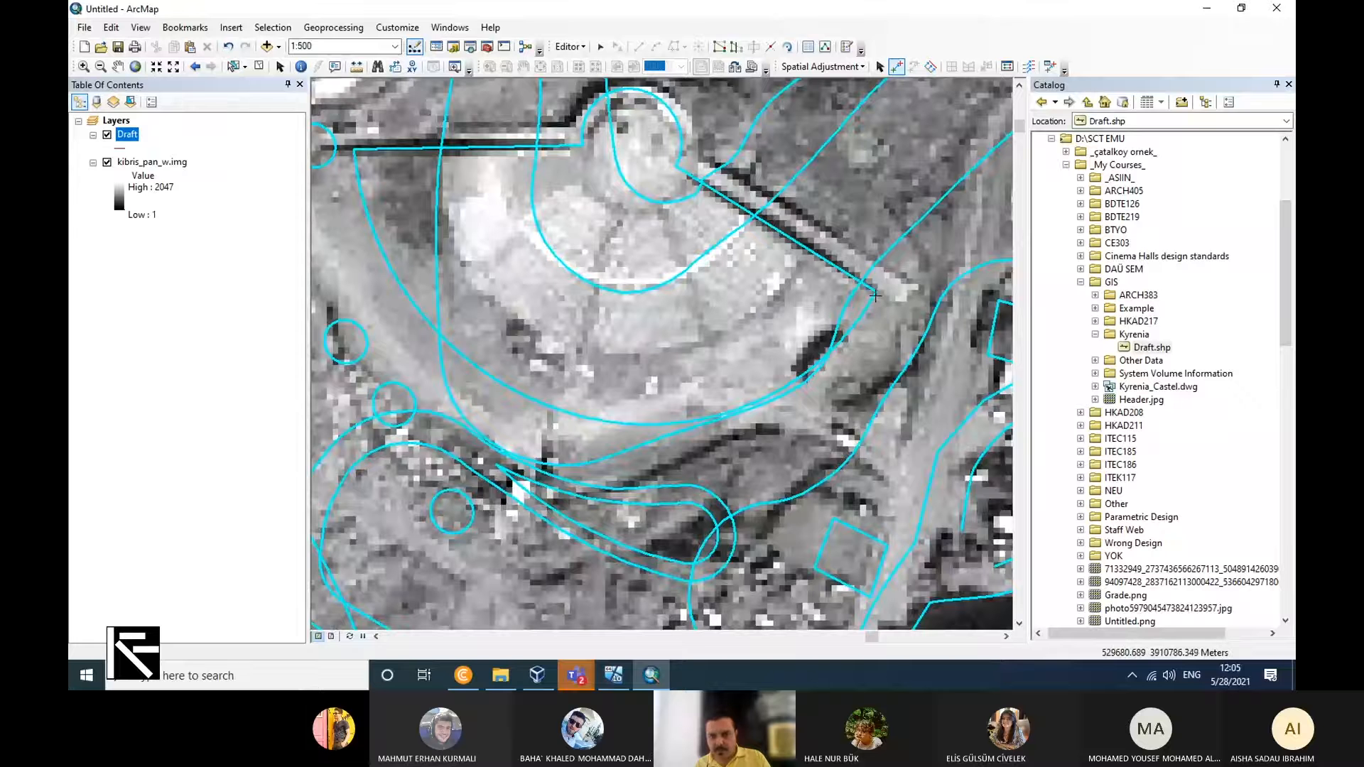
Add displacement links from the Draft amphitheatre's southeast wall end and round stage edge to the matching points on the raster.
{"action": "left_click", "coordinate": [898, 284]}
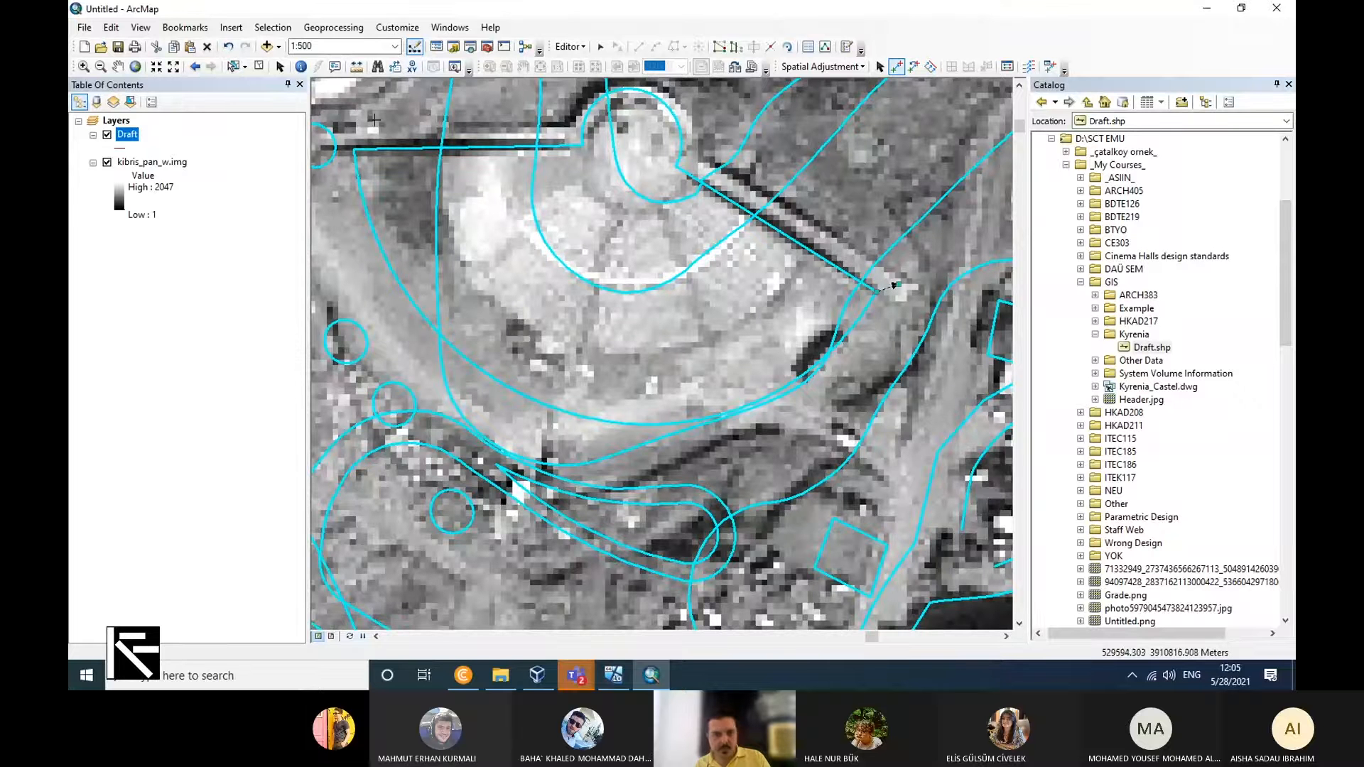
{"action": "scroll", "coordinate": [607, 317], "scroll_direction": "up", "scroll_amount": 1}
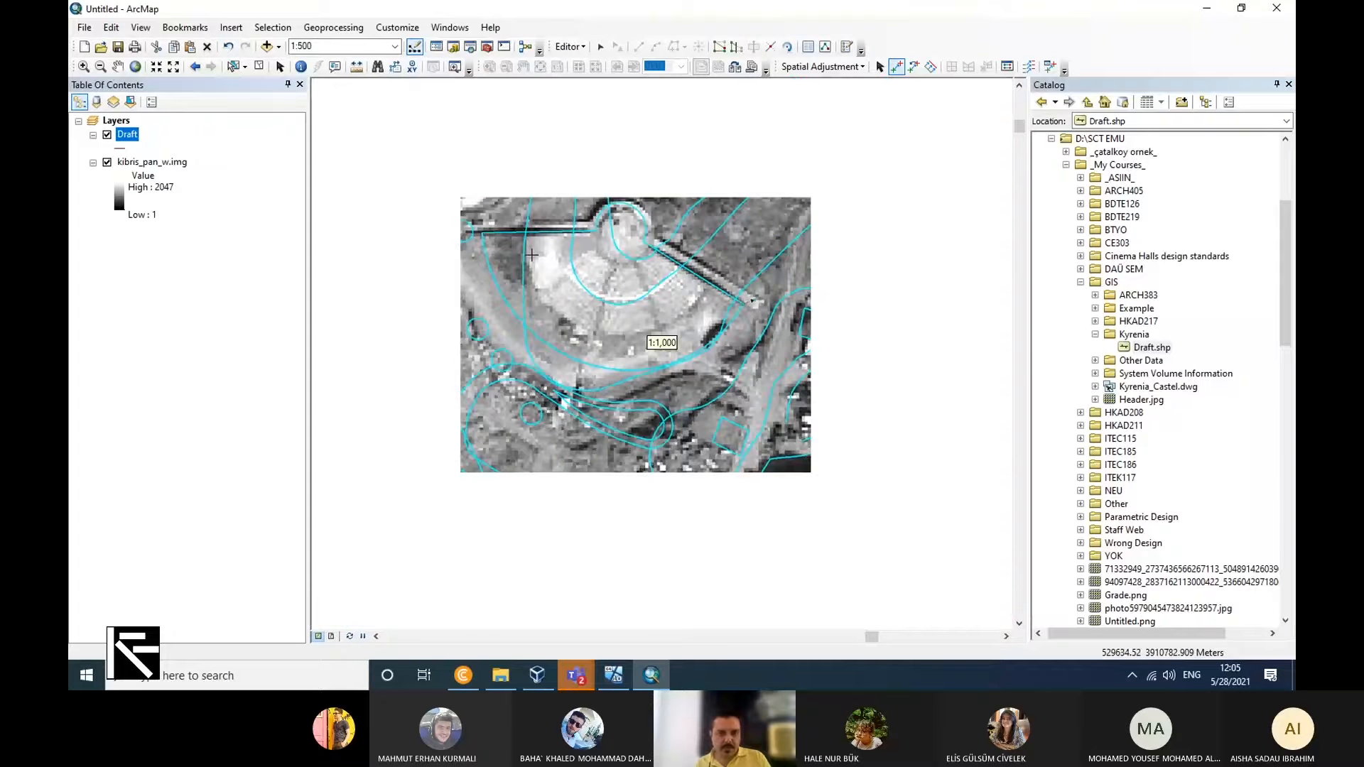
{"action": "scroll", "coordinate": [531, 254], "scroll_direction": "down", "scroll_amount": 1}
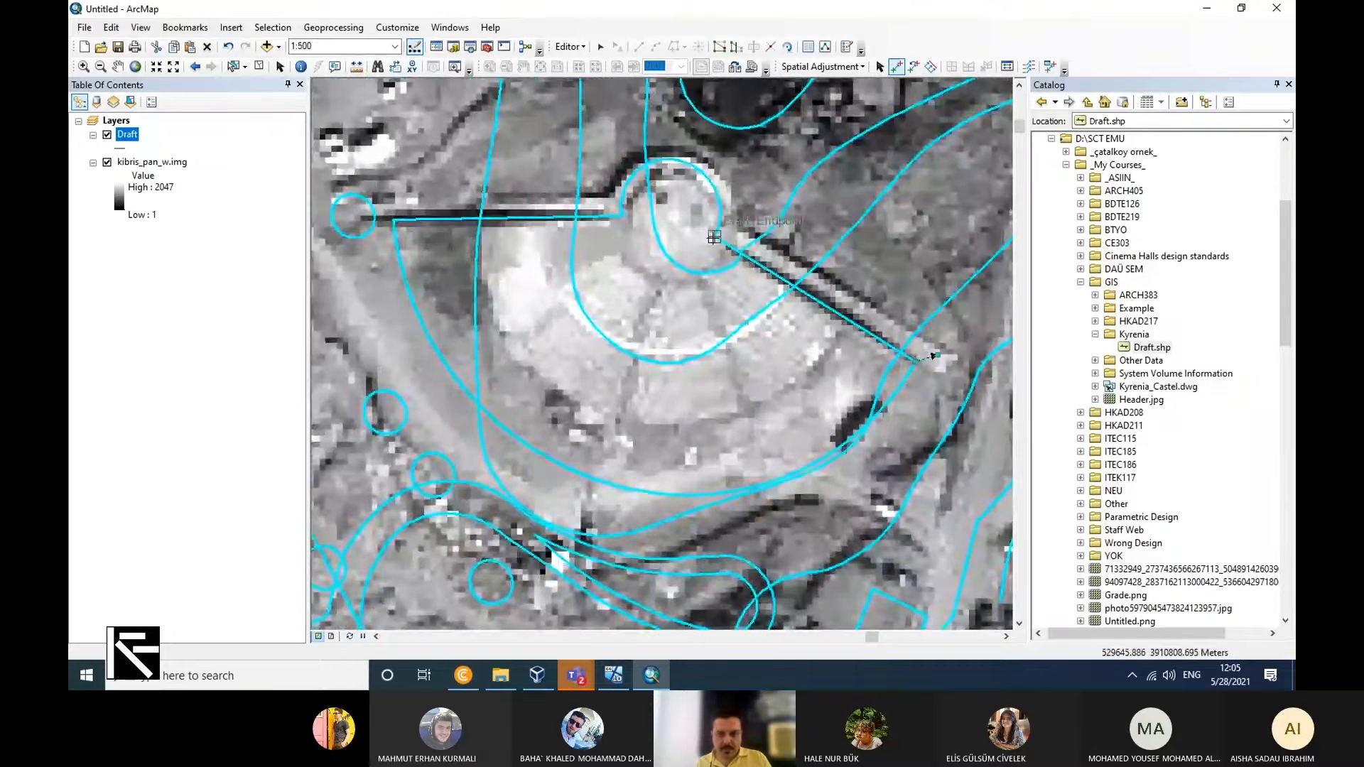
{"action": "scroll", "coordinate": [737, 352], "scroll_direction": "up", "scroll_amount": 1}
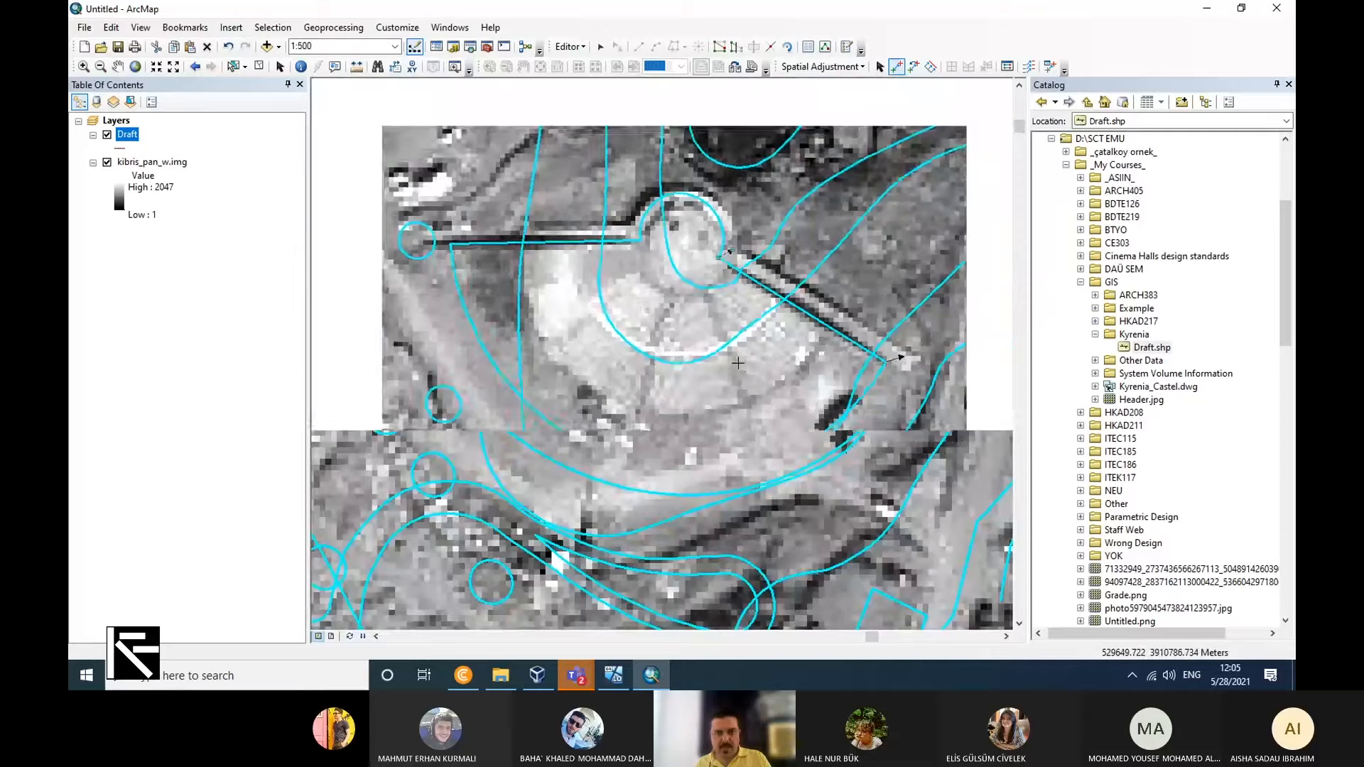
Check the Draft along the bay and coastline, and apply the spatial adjustment using the amphitheatre links.
{"action": "scroll", "coordinate": [657, 381], "scroll_direction": "up", "scroll_amount": 1}
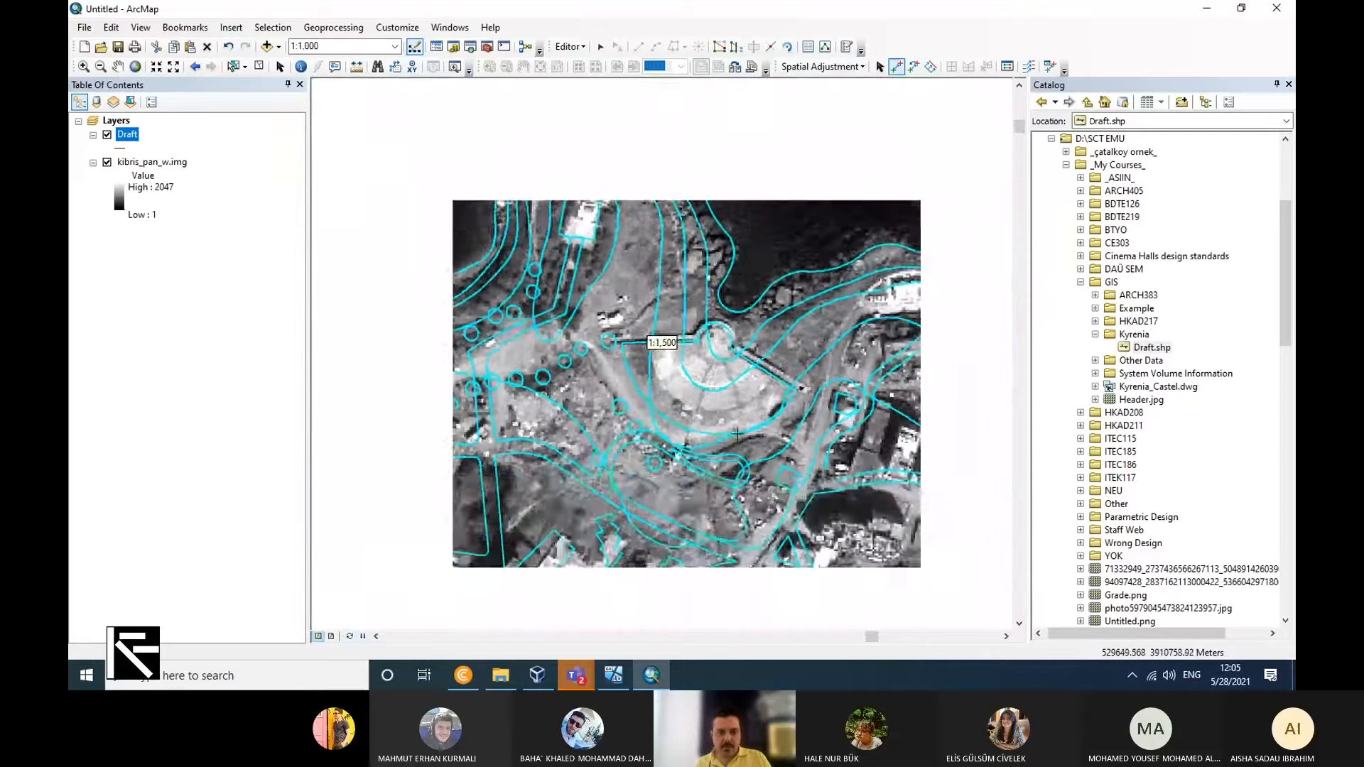
{"action": "scroll", "coordinate": [656, 382], "scroll_direction": "up", "scroll_amount": 1}
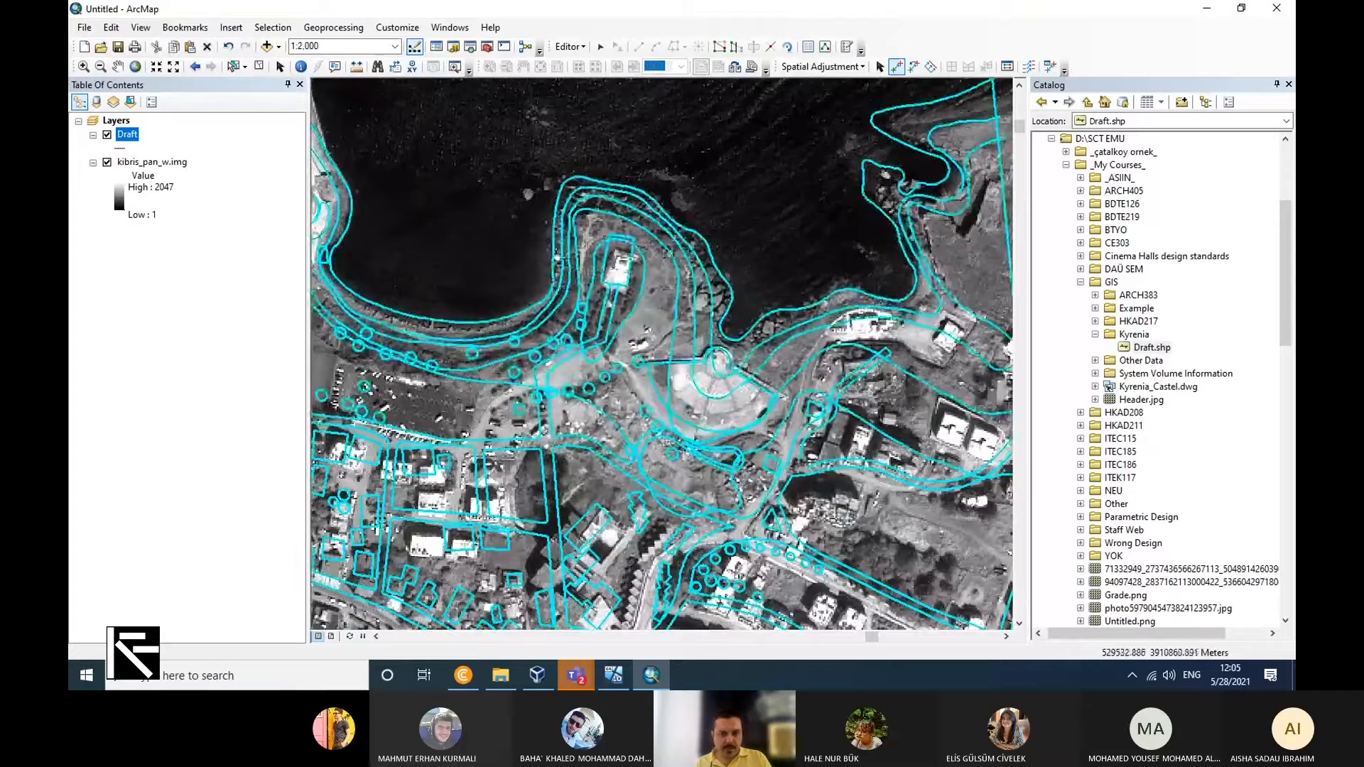
{"action": "scroll", "coordinate": [590, 288], "scroll_direction": "up", "scroll_amount": 1}
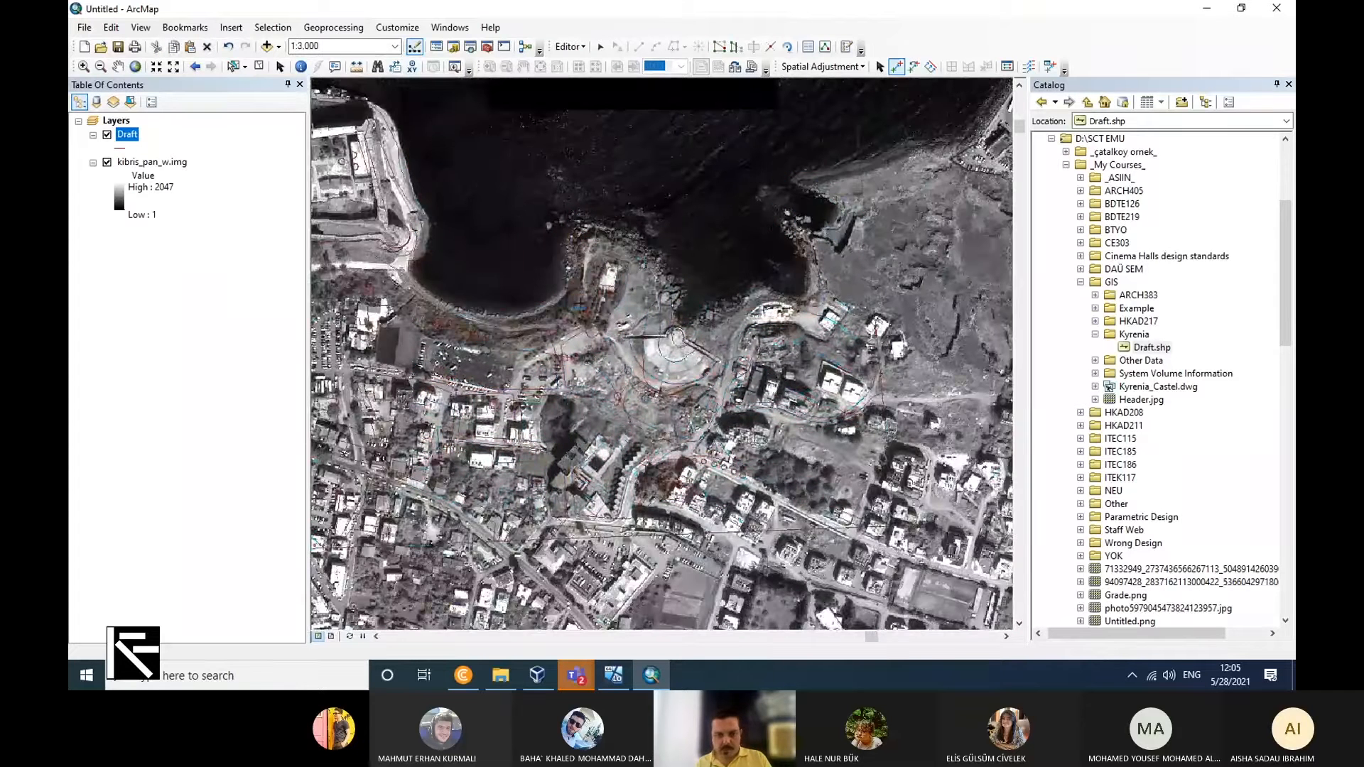
{"action": "scroll", "coordinate": [334, 329], "scroll_direction": "up", "scroll_amount": 3}
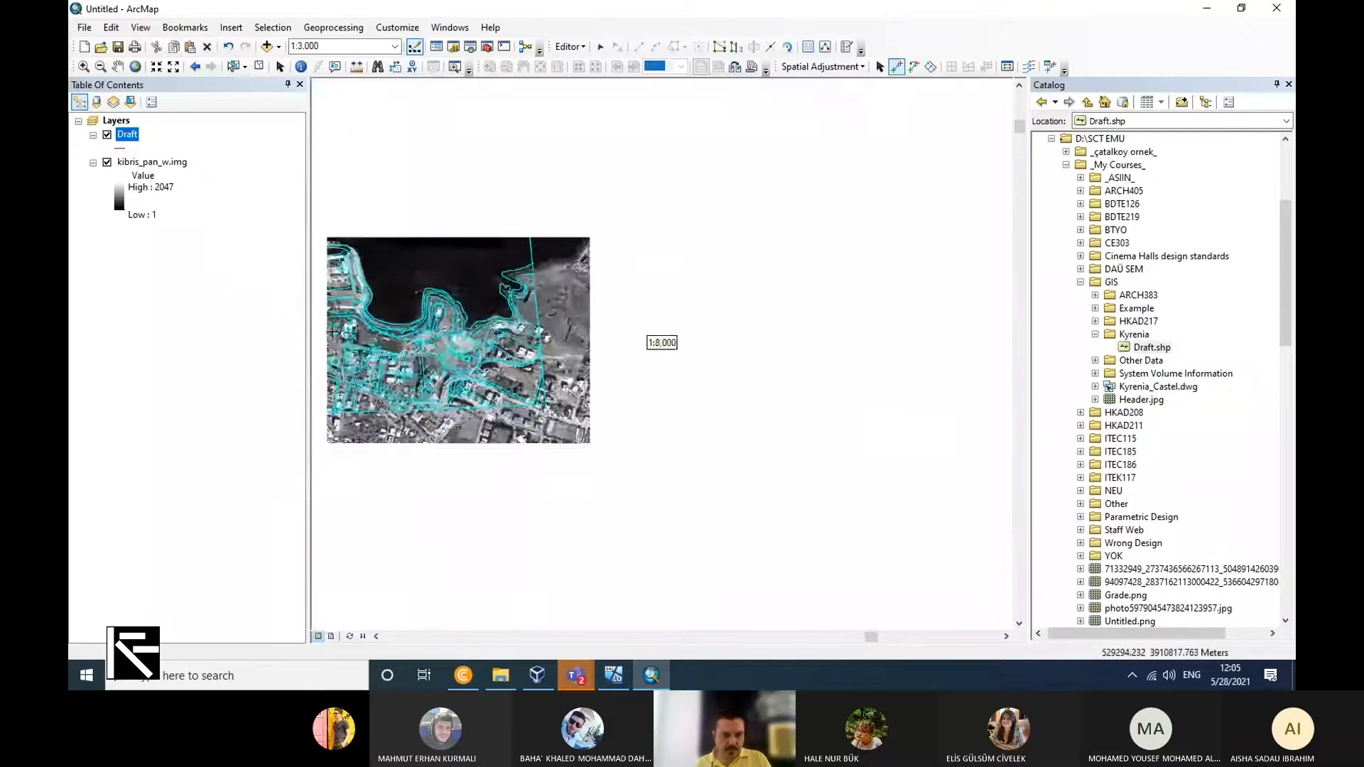
{"action": "scroll", "coordinate": [335, 319], "scroll_direction": "down", "scroll_amount": 3}
{"action": "scroll", "coordinate": [326, 242], "scroll_direction": "down", "scroll_amount": 2}
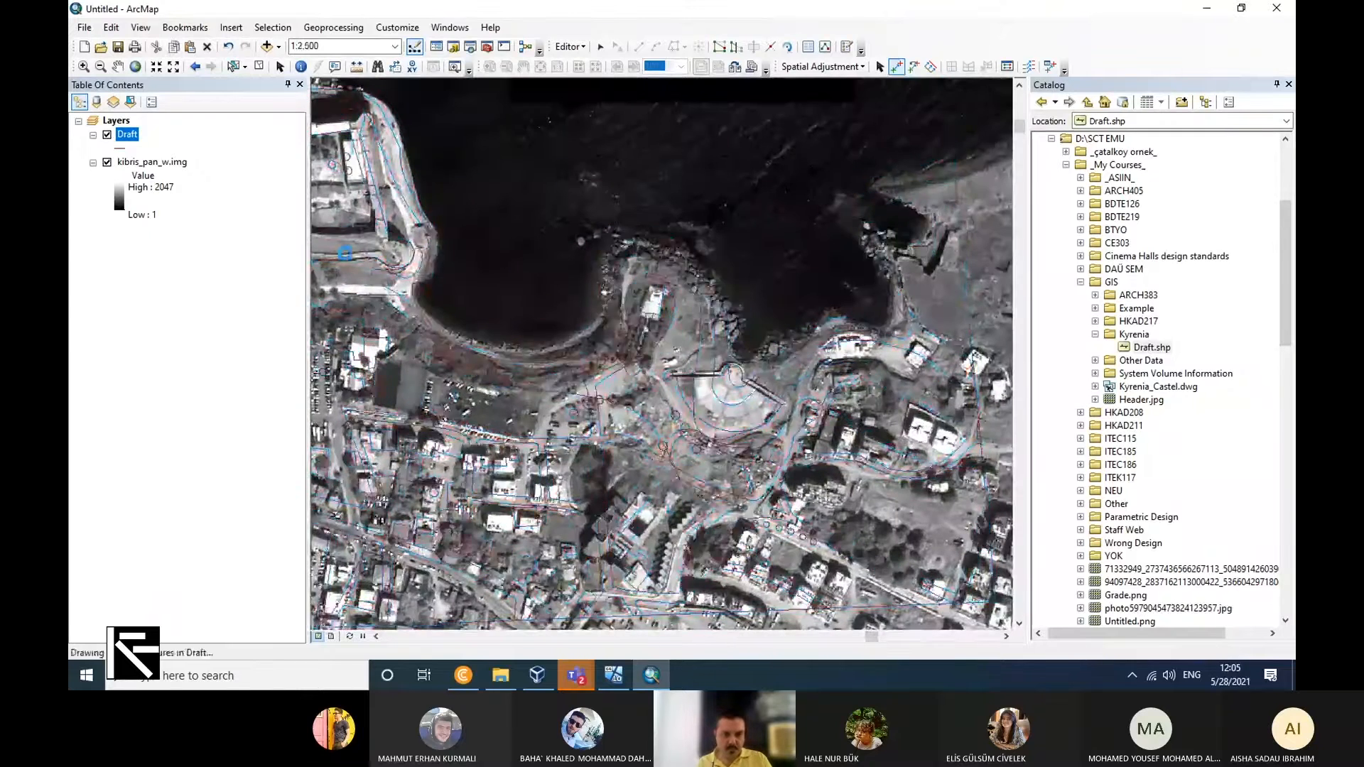
{"action": "scroll", "coordinate": [384, 235], "scroll_direction": "down", "scroll_amount": 2}
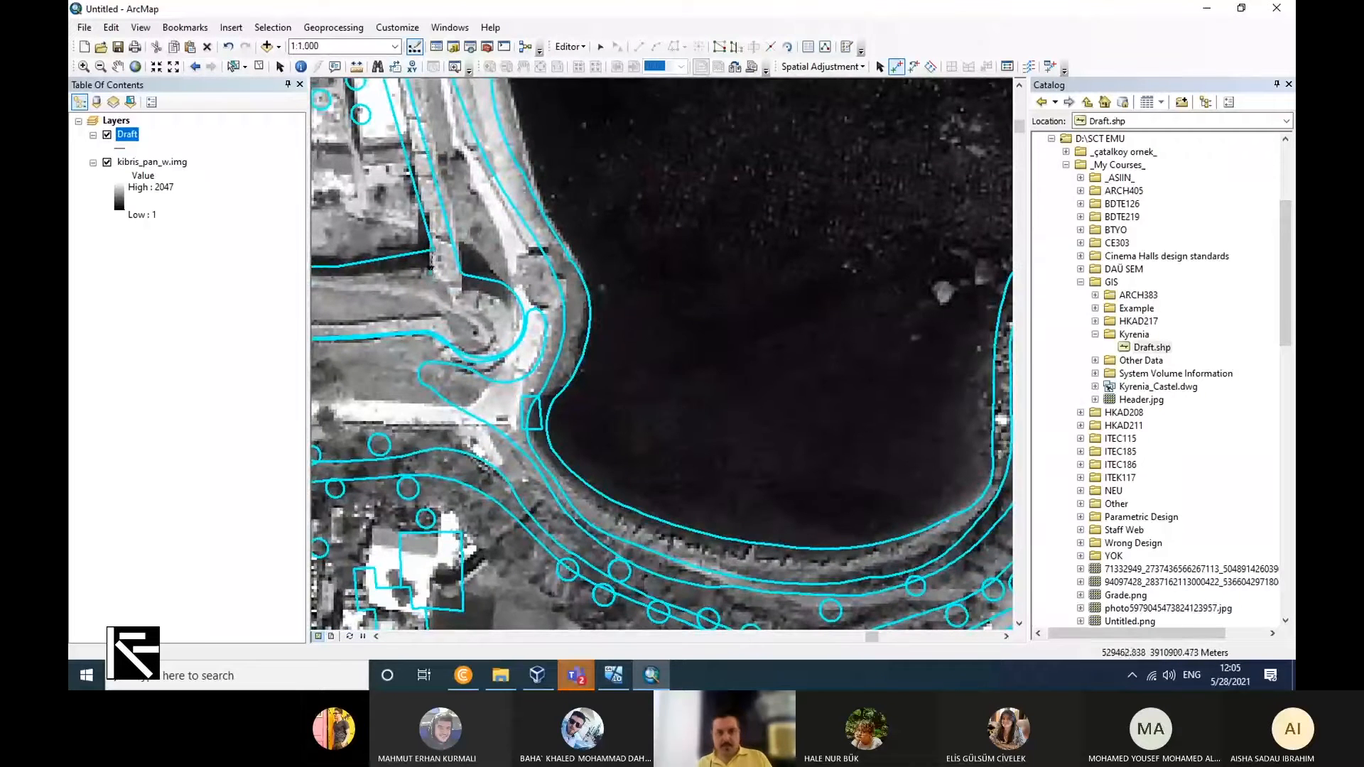
{"action": "left_click", "coordinate": [823, 66]}
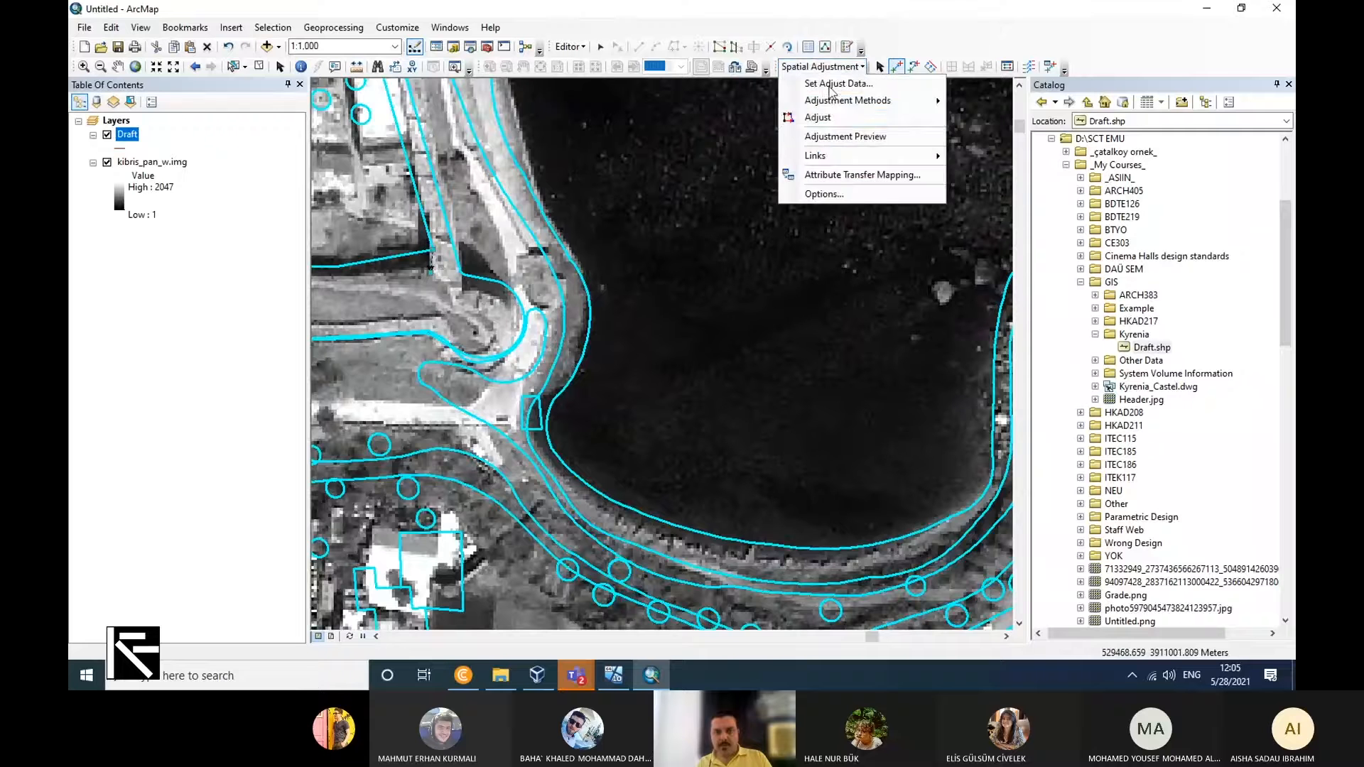
{"action": "left_click", "coordinate": [826, 113]}
Add a displacement link from the castle's southwest outer corner in the Draft to the southwest bastion corner on the raster.
{"action": "scroll", "coordinate": [660, 447], "scroll_direction": "down", "scroll_amount": 3}
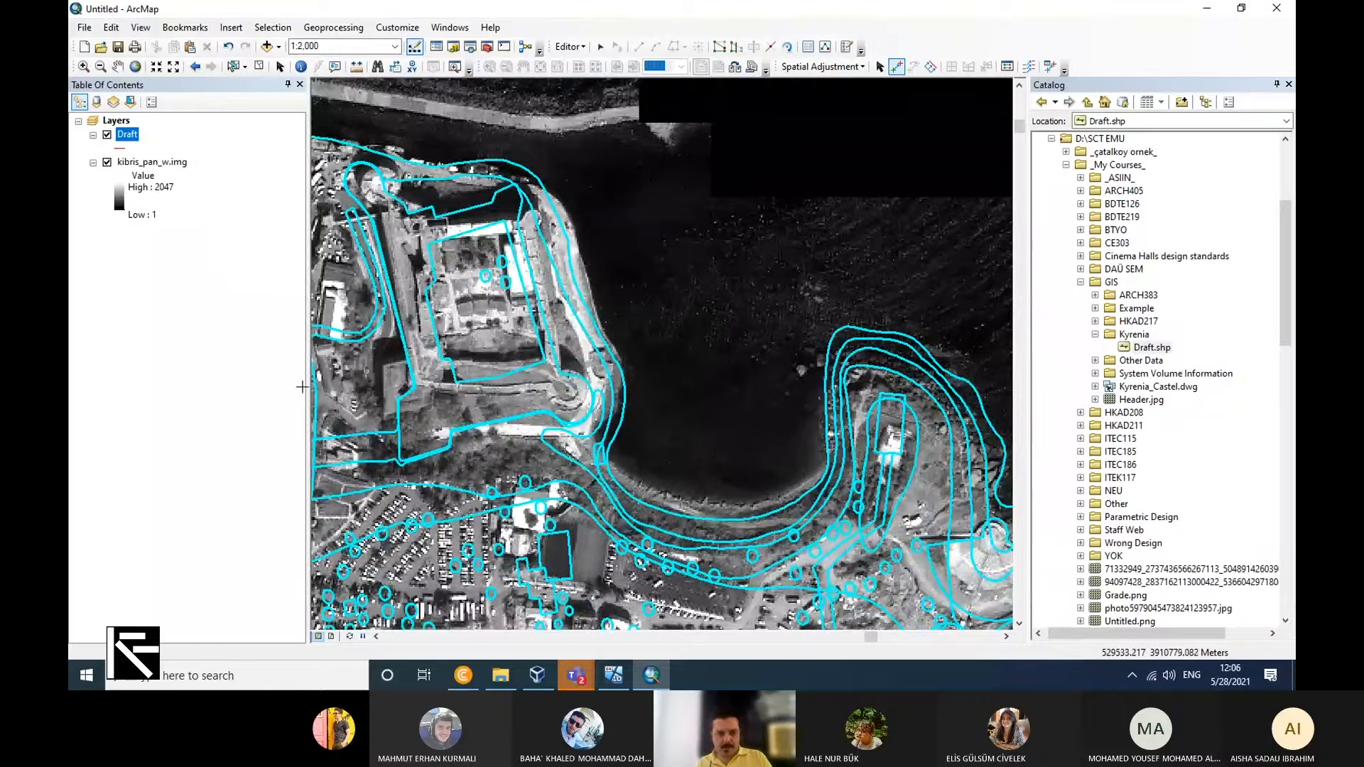
{"action": "scroll", "coordinate": [569, 558], "scroll_direction": "up", "scroll_amount": 5}
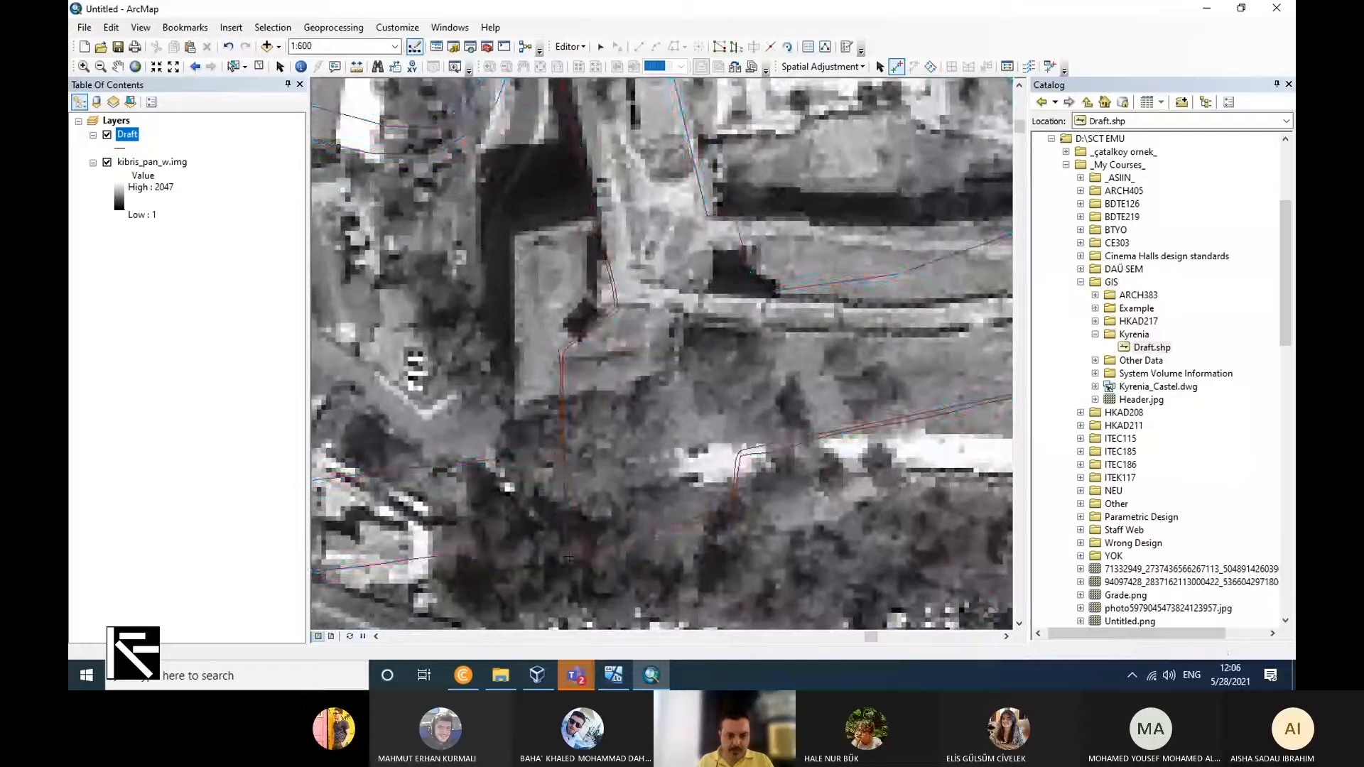
{"action": "left_click", "coordinate": [568, 553]}
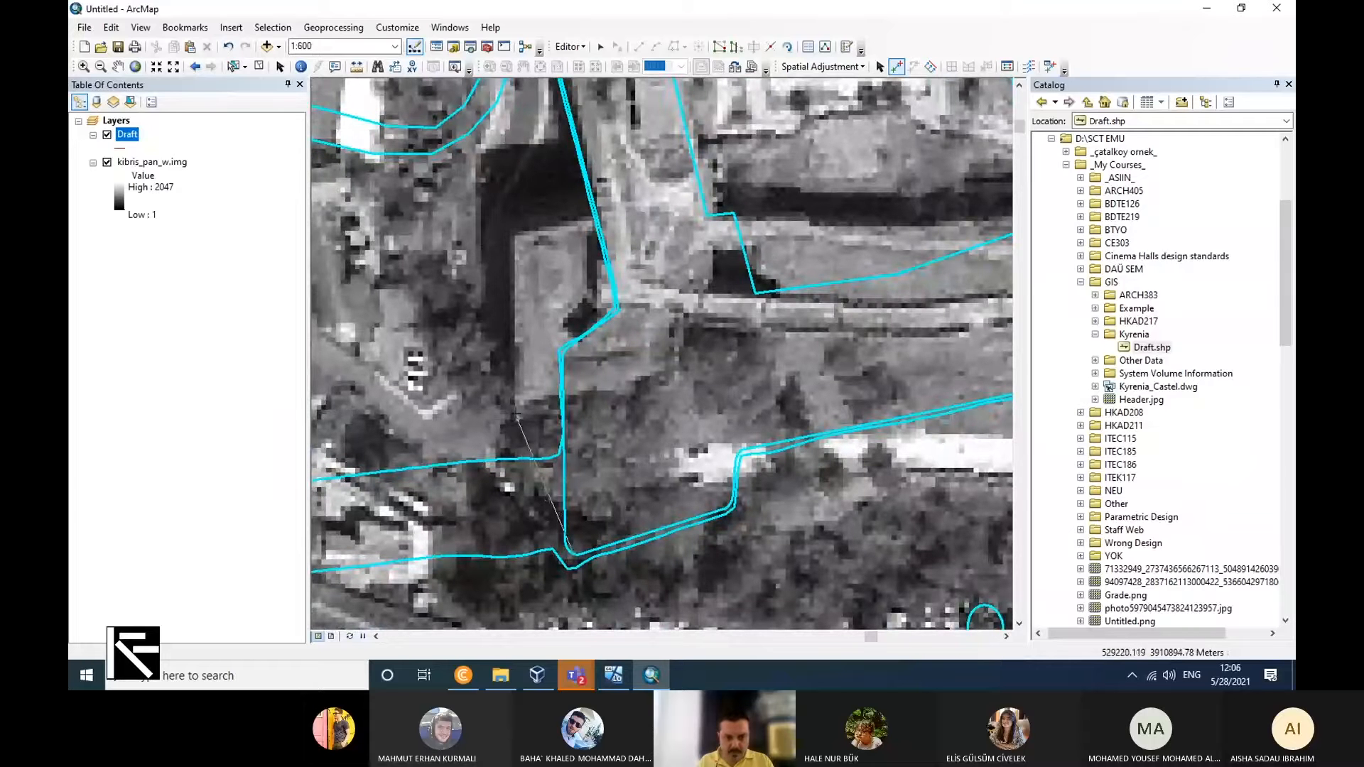
{"action": "left_click", "coordinate": [516, 414]}
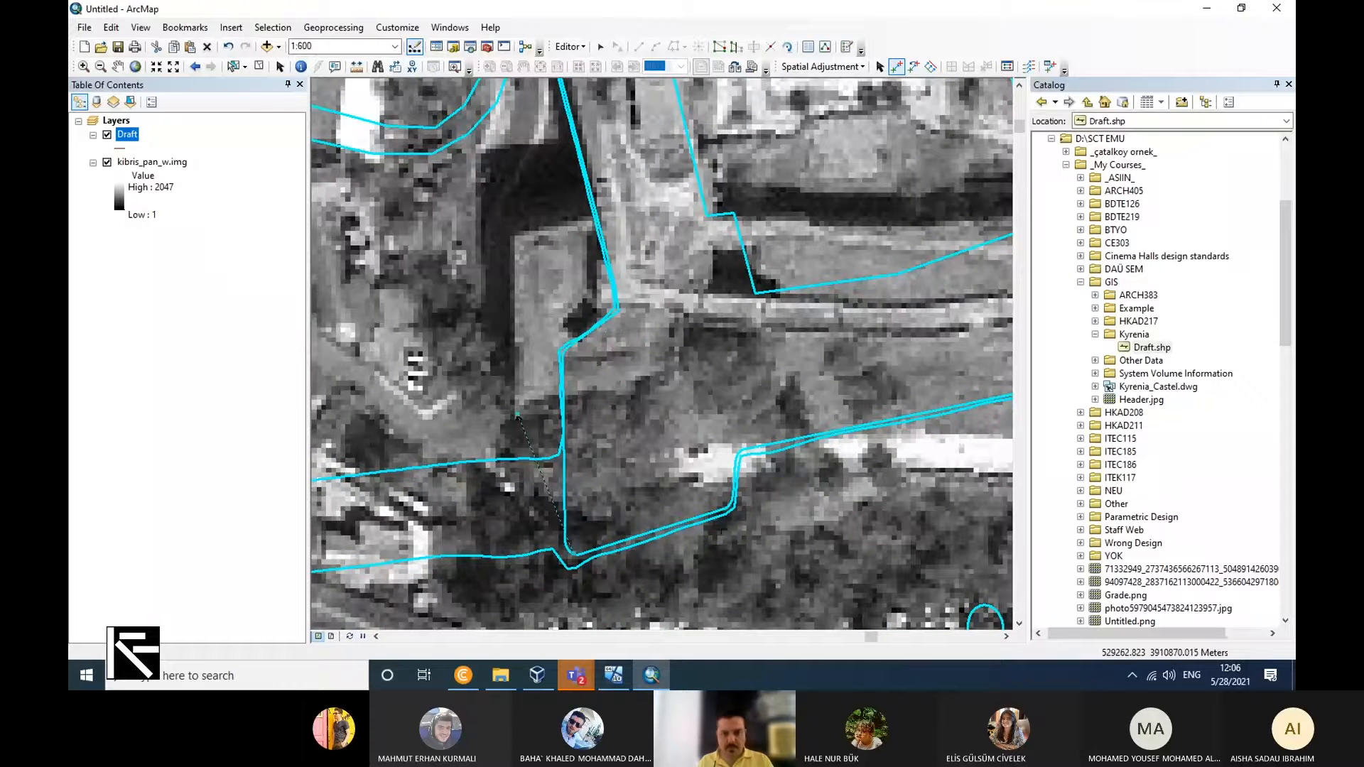
Link the castle's northeast corner in the Draft to the northeast tower on the raster, and apply the spatial adjustment.
{"action": "scroll", "coordinate": [721, 526], "scroll_direction": "down", "scroll_amount": 2}
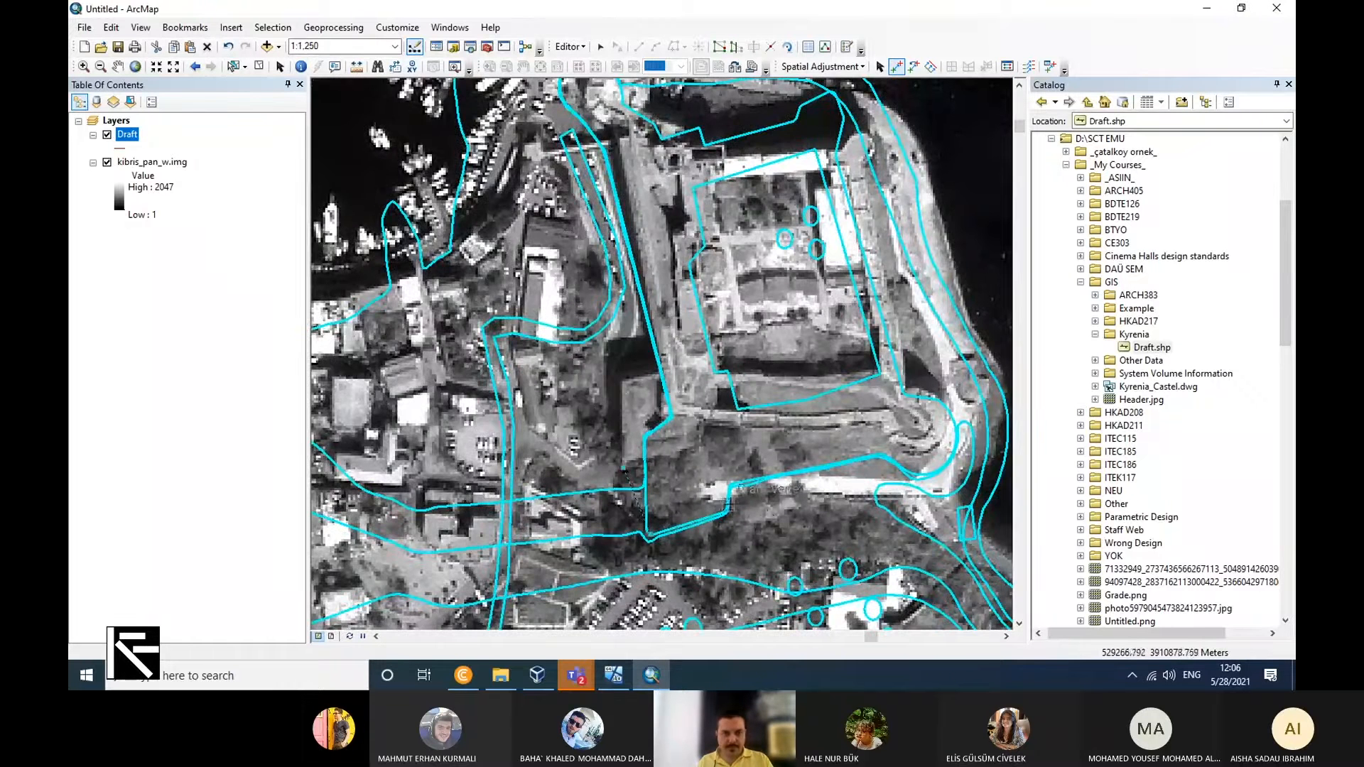
{"action": "scroll", "coordinate": [767, 513], "scroll_direction": "down", "scroll_amount": 1}
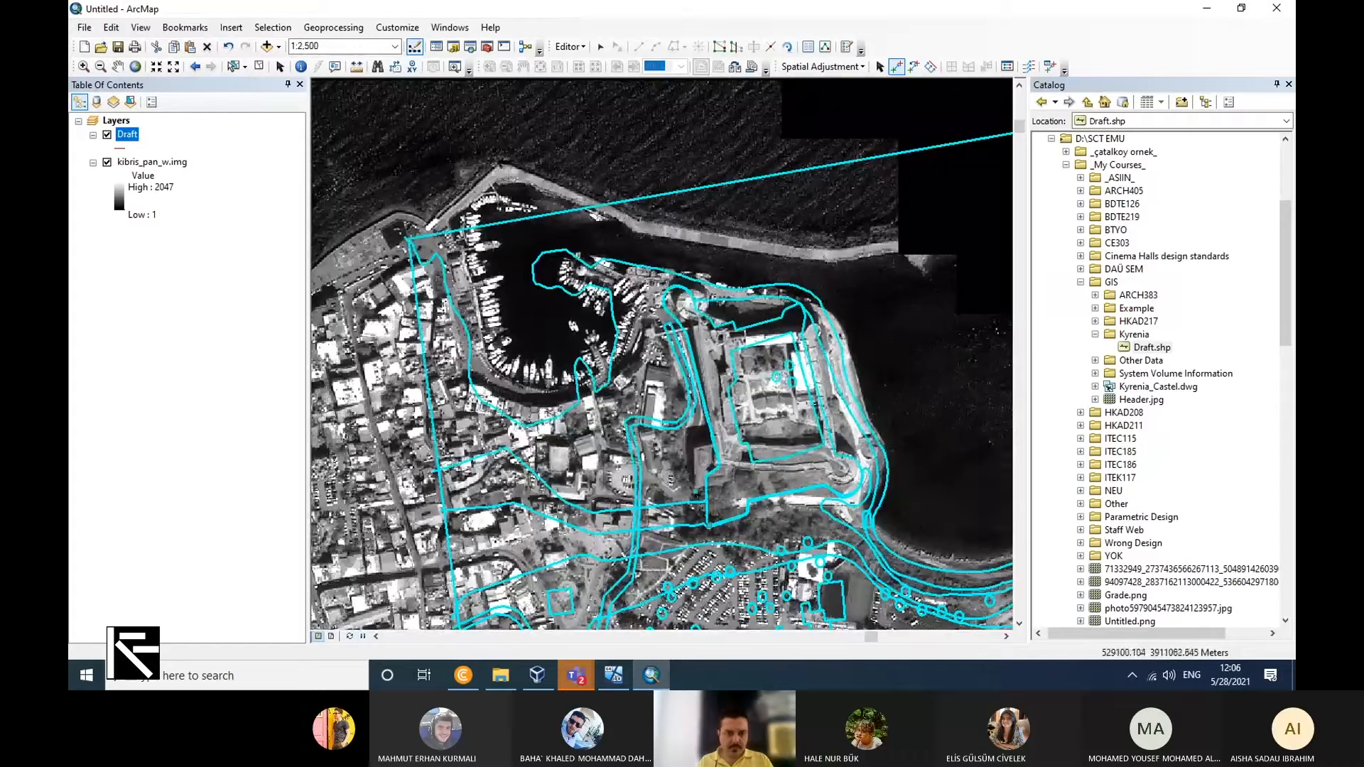
{"action": "scroll", "coordinate": [645, 275], "scroll_direction": "up", "scroll_amount": 1}
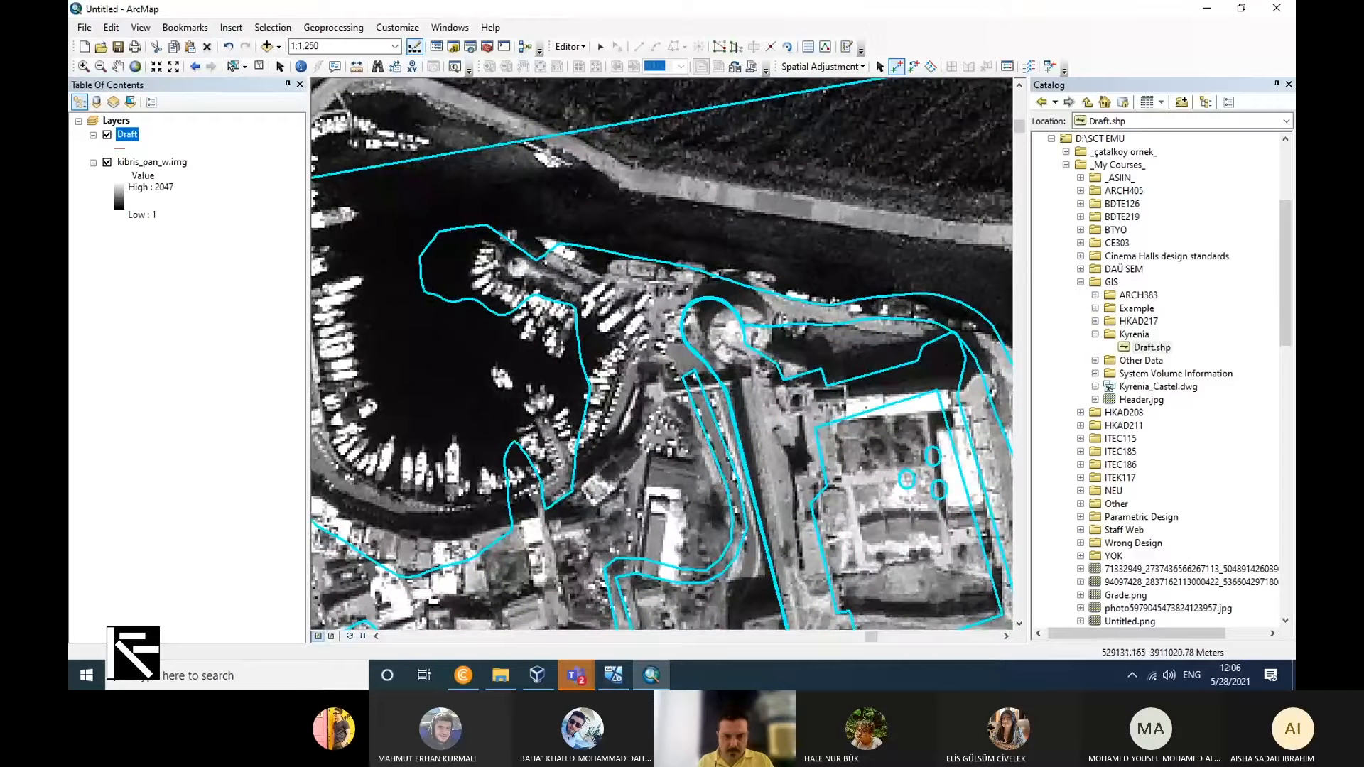
{"action": "scroll", "coordinate": [970, 515], "scroll_direction": "down", "scroll_amount": 1}
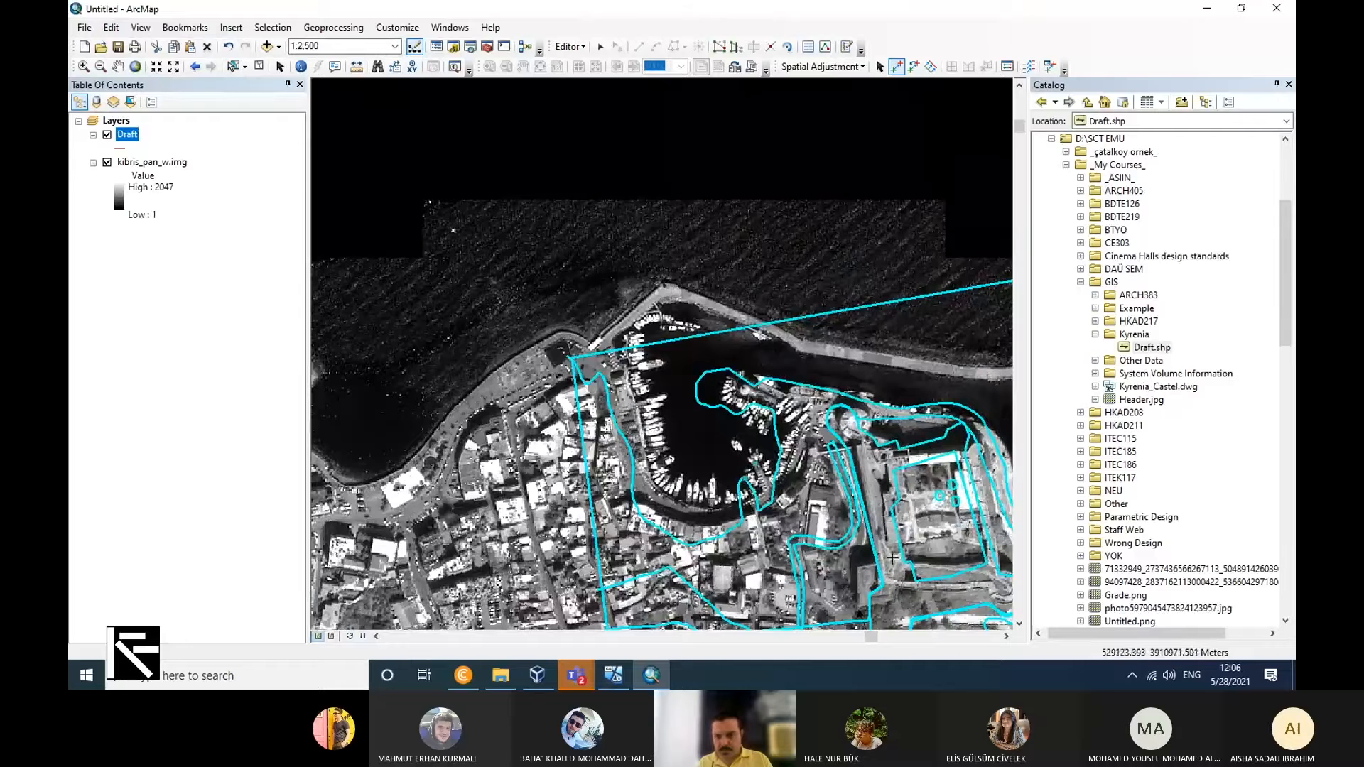
{"action": "scroll", "coordinate": [1001, 483], "scroll_direction": "down", "scroll_amount": 1}
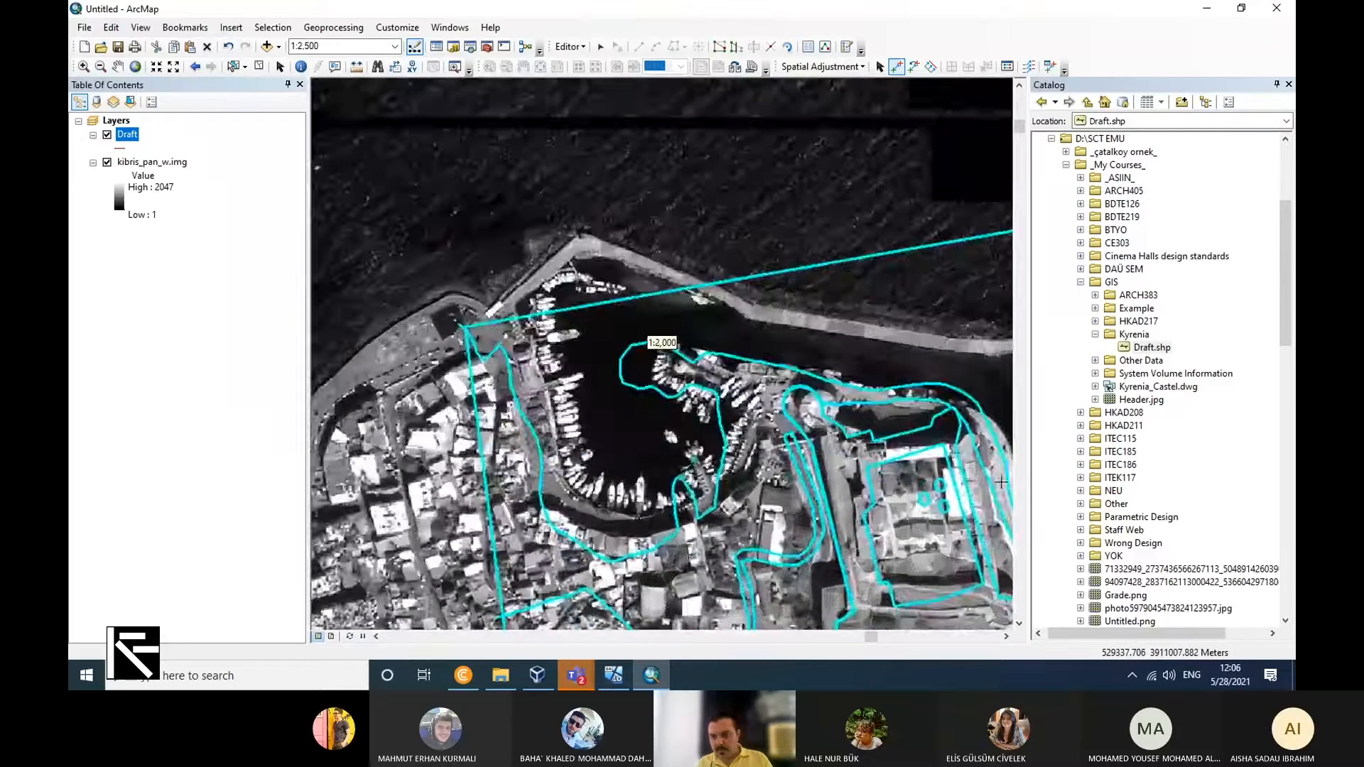
{"action": "scroll", "coordinate": [1001, 482], "scroll_direction": "down", "scroll_amount": 4}
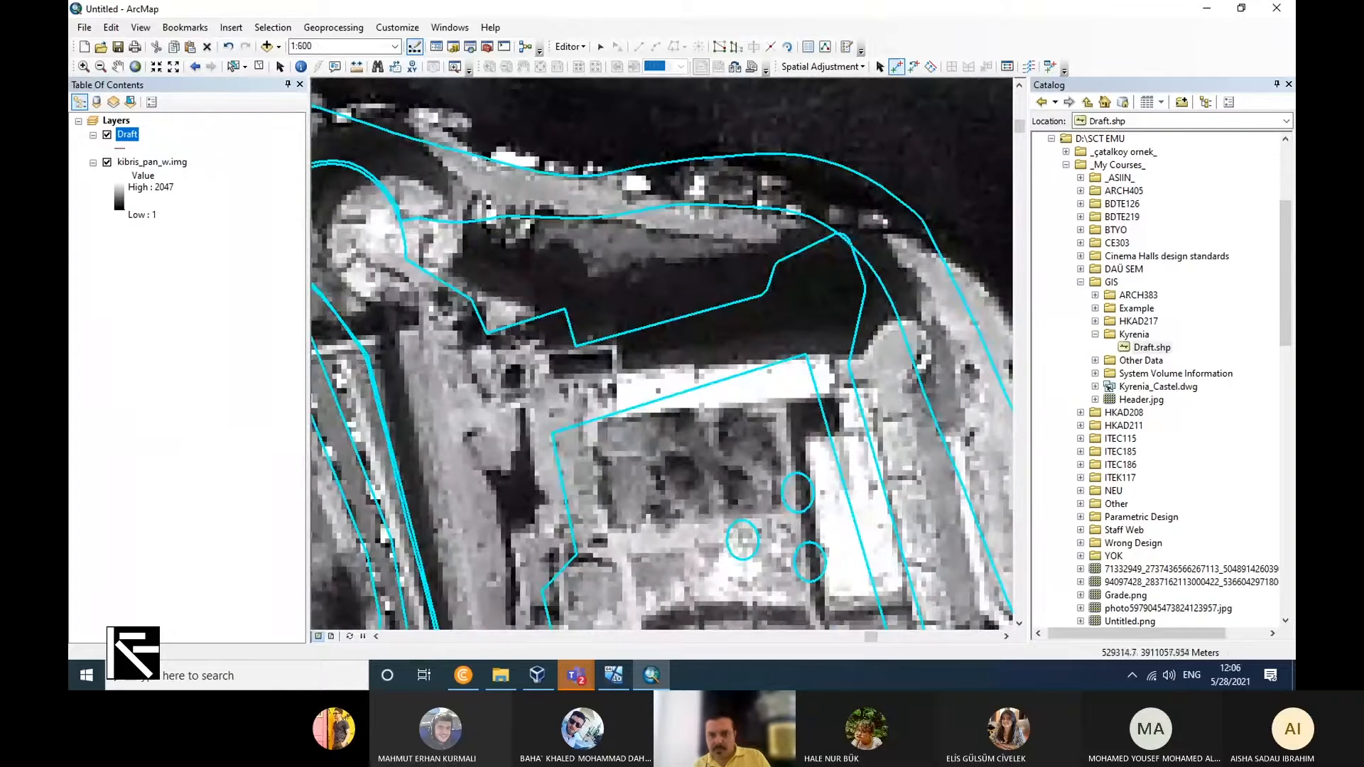
{"action": "left_click", "coordinate": [840, 234]}
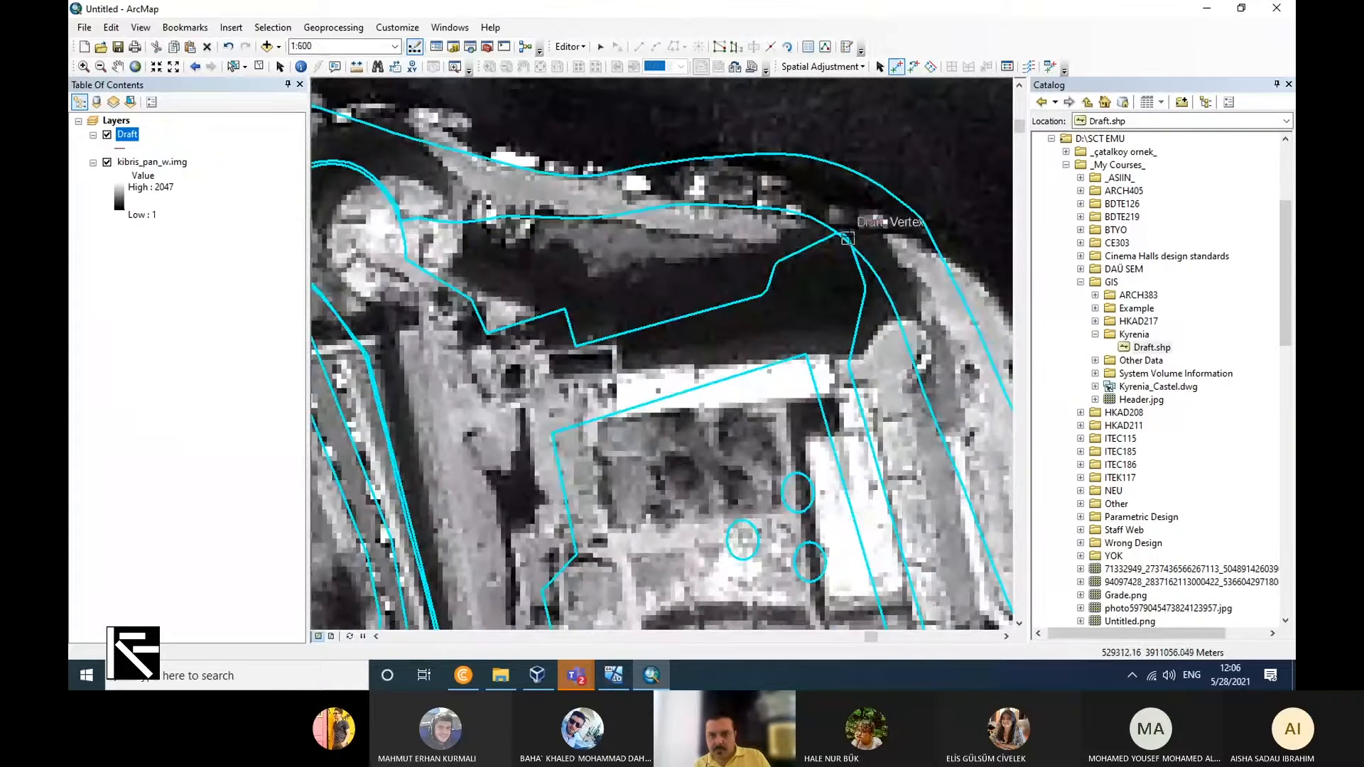
{"action": "left_click", "coordinate": [920, 328]}
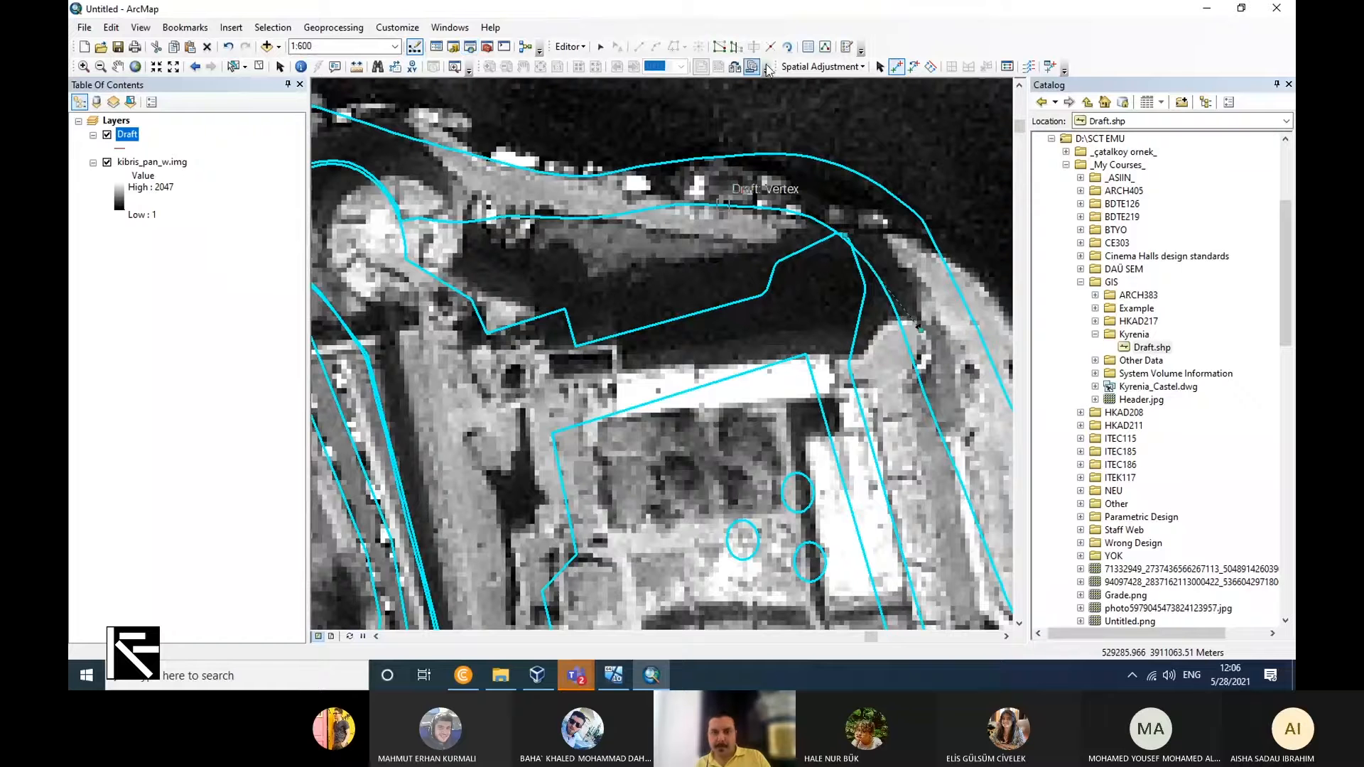
{"action": "left_click", "coordinate": [794, 68]}
{"action": "left_click", "coordinate": [815, 118]}
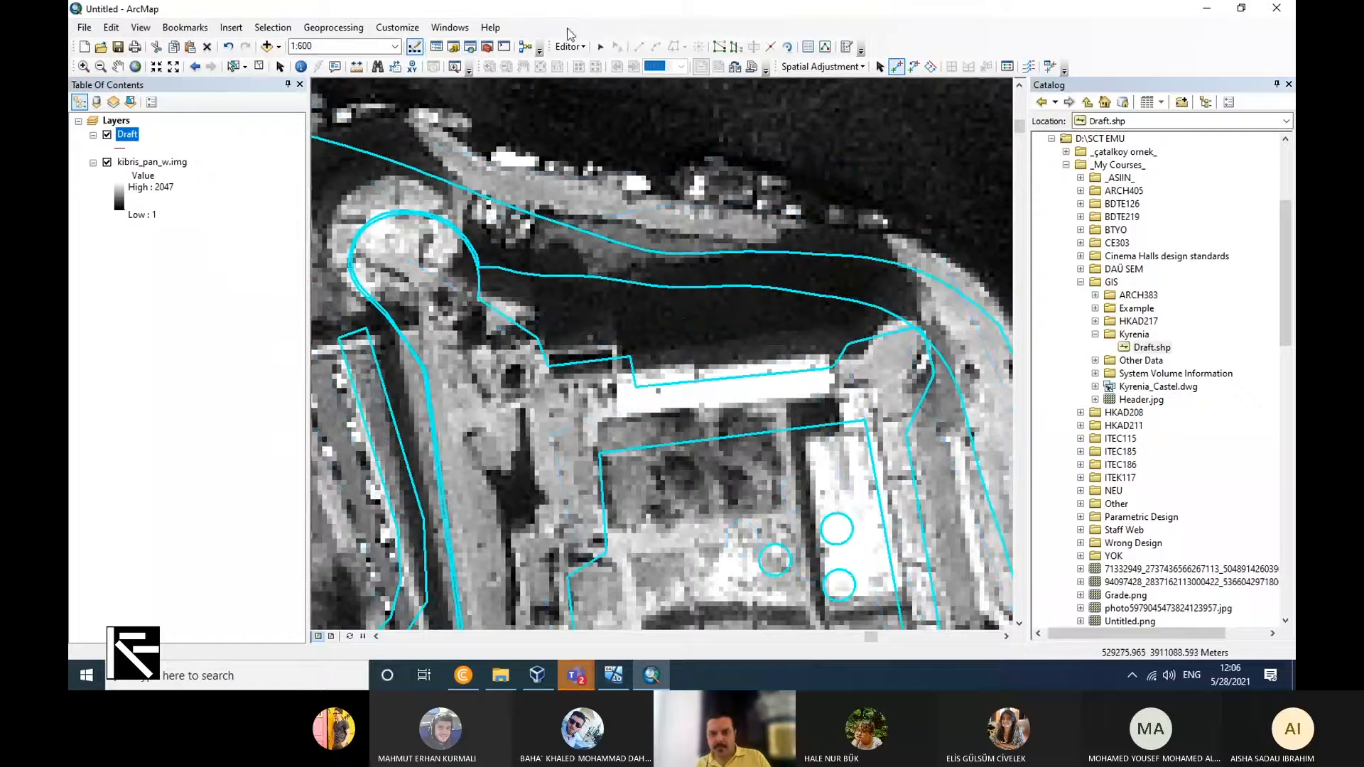
Add a displacement link from the southeast end of the amphitheatre wall in the adjusted Draft to the wall on the raster.
{"action": "scroll", "coordinate": [554, 217], "scroll_direction": "down", "scroll_amount": 5}
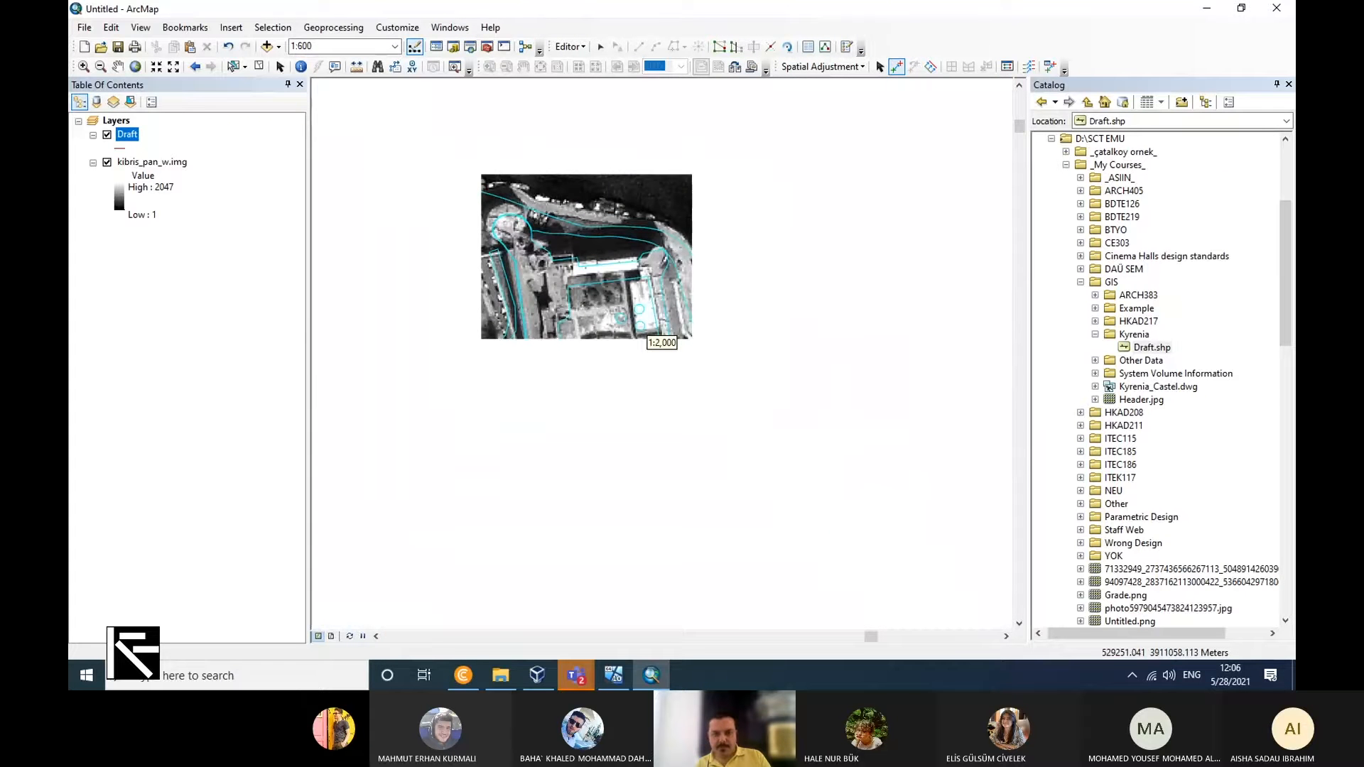
{"action": "scroll", "coordinate": [657, 334], "scroll_direction": "down", "scroll_amount": 3}
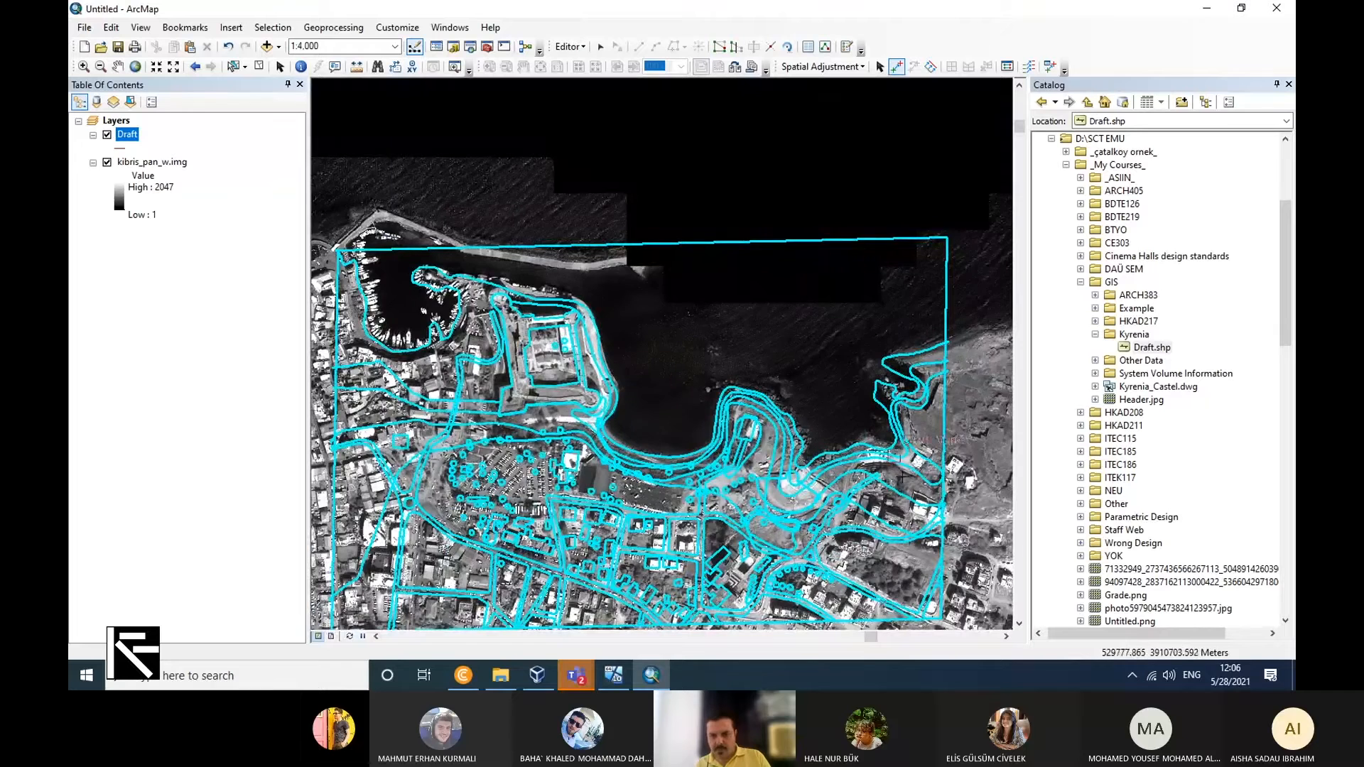
{"action": "scroll", "coordinate": [795, 498], "scroll_direction": "up", "scroll_amount": 3}
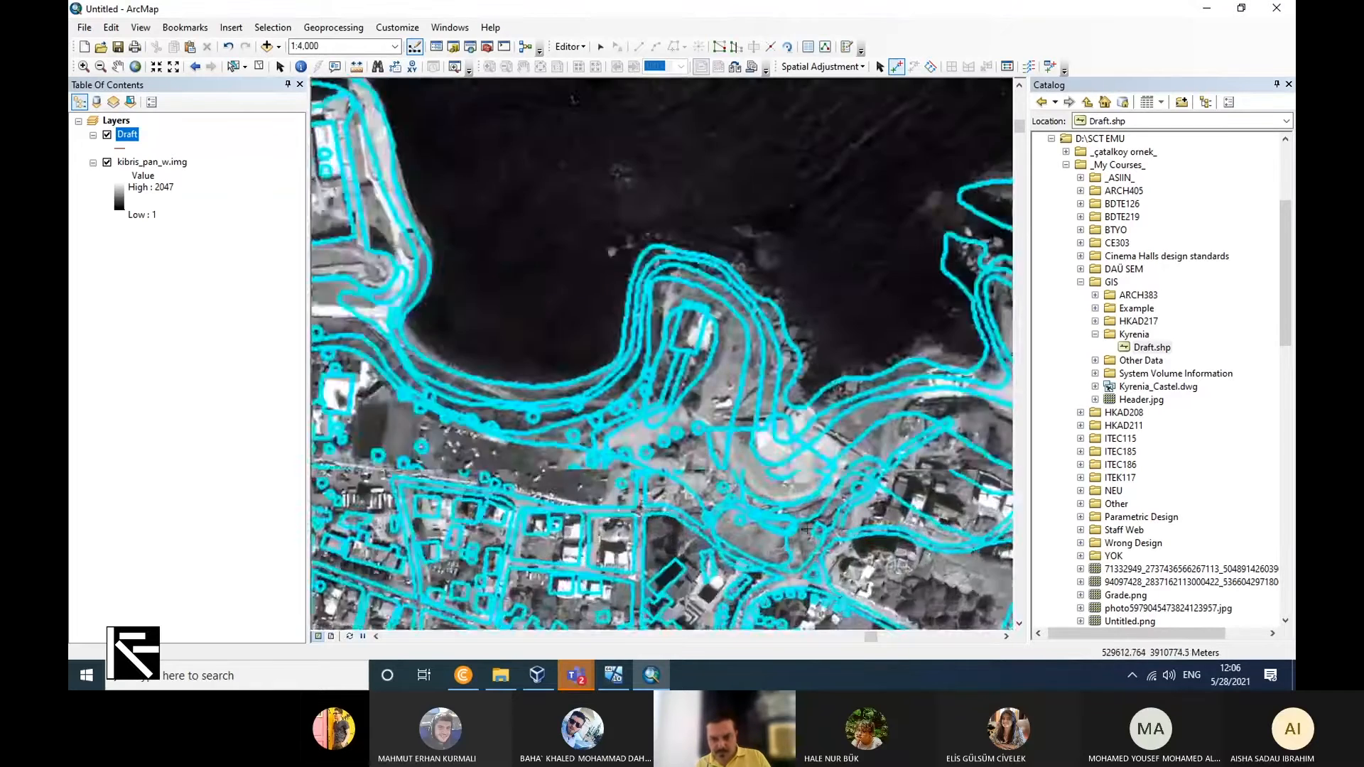
{"action": "scroll", "coordinate": [846, 444], "scroll_direction": "up", "scroll_amount": 2}
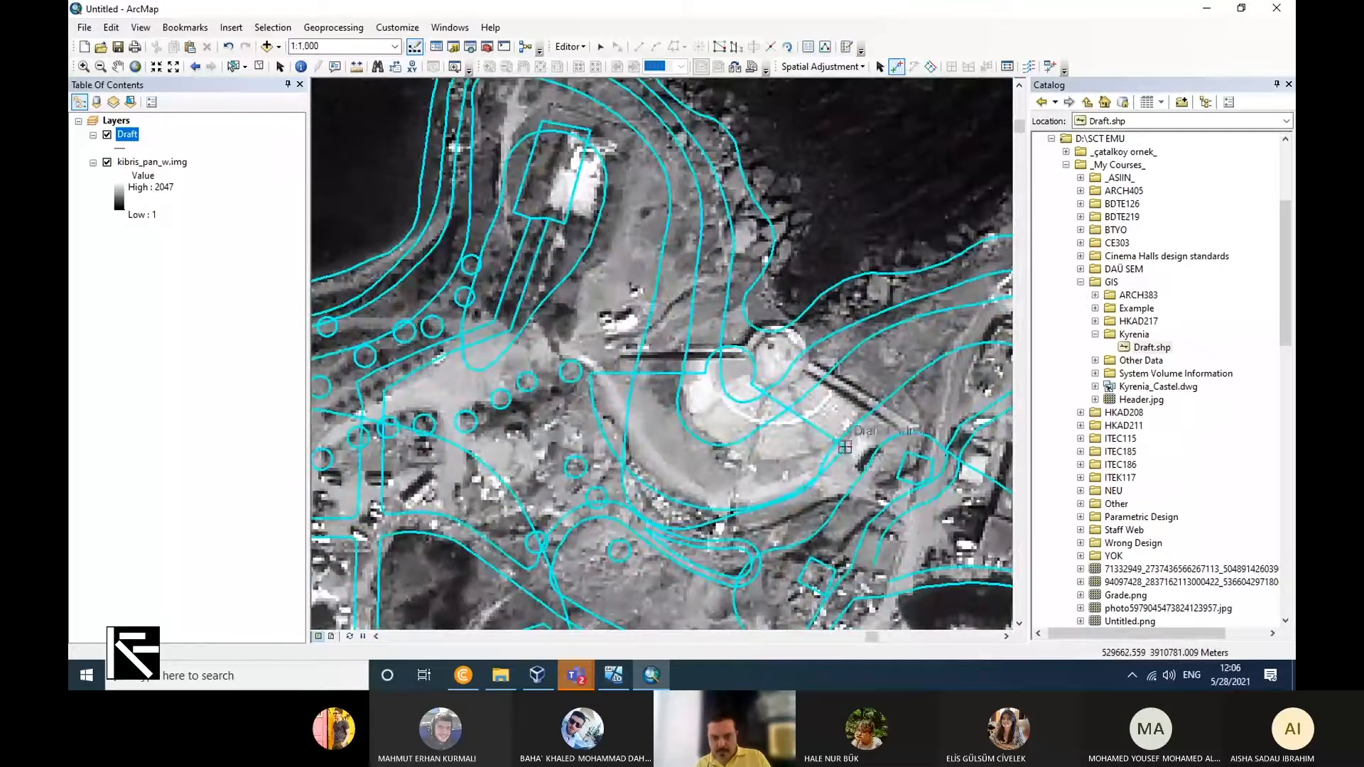
{"action": "left_click", "coordinate": [845, 447]}
{"action": "left_click", "coordinate": [881, 420]}
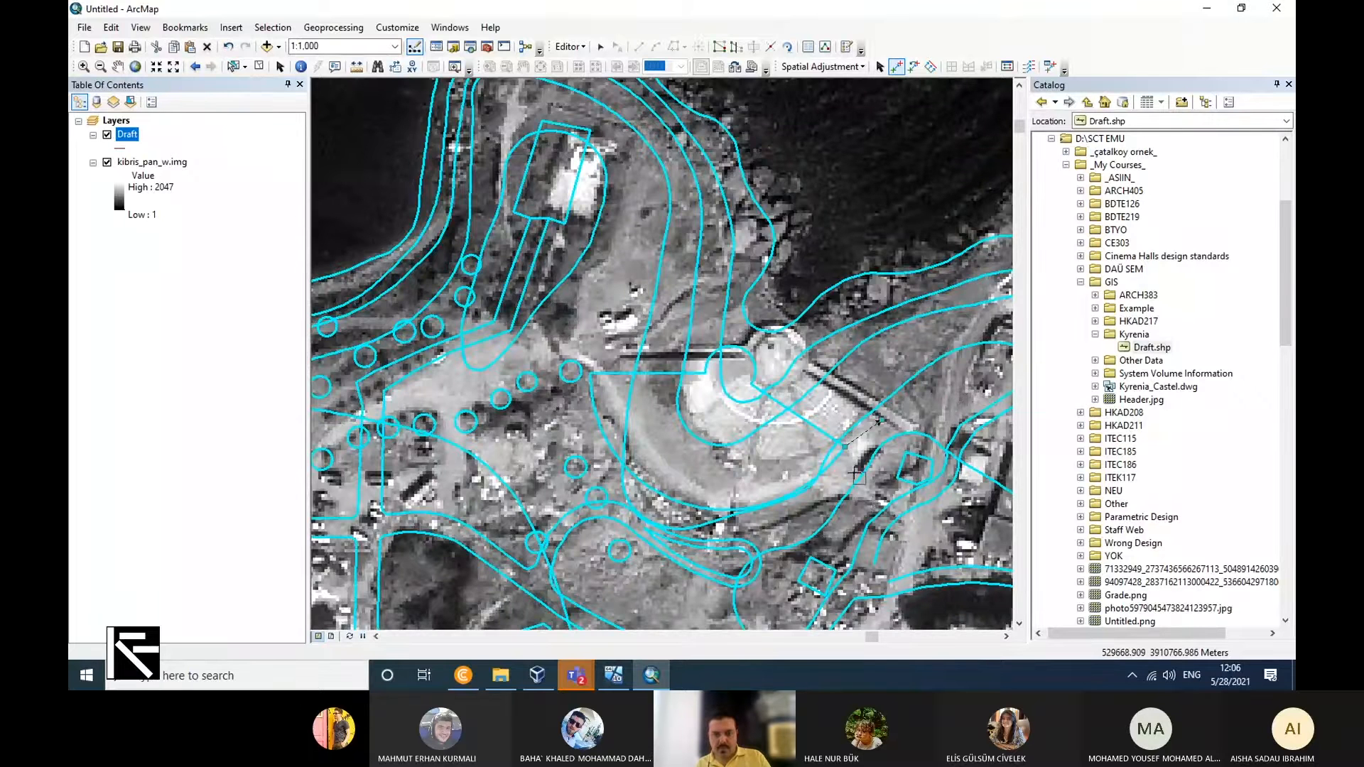
Add a displacement link from the southeast corner of the headland building in the Draft to the white building's corner on the raster.
{"action": "scroll", "coordinate": [928, 492], "scroll_direction": "down", "scroll_amount": 2}
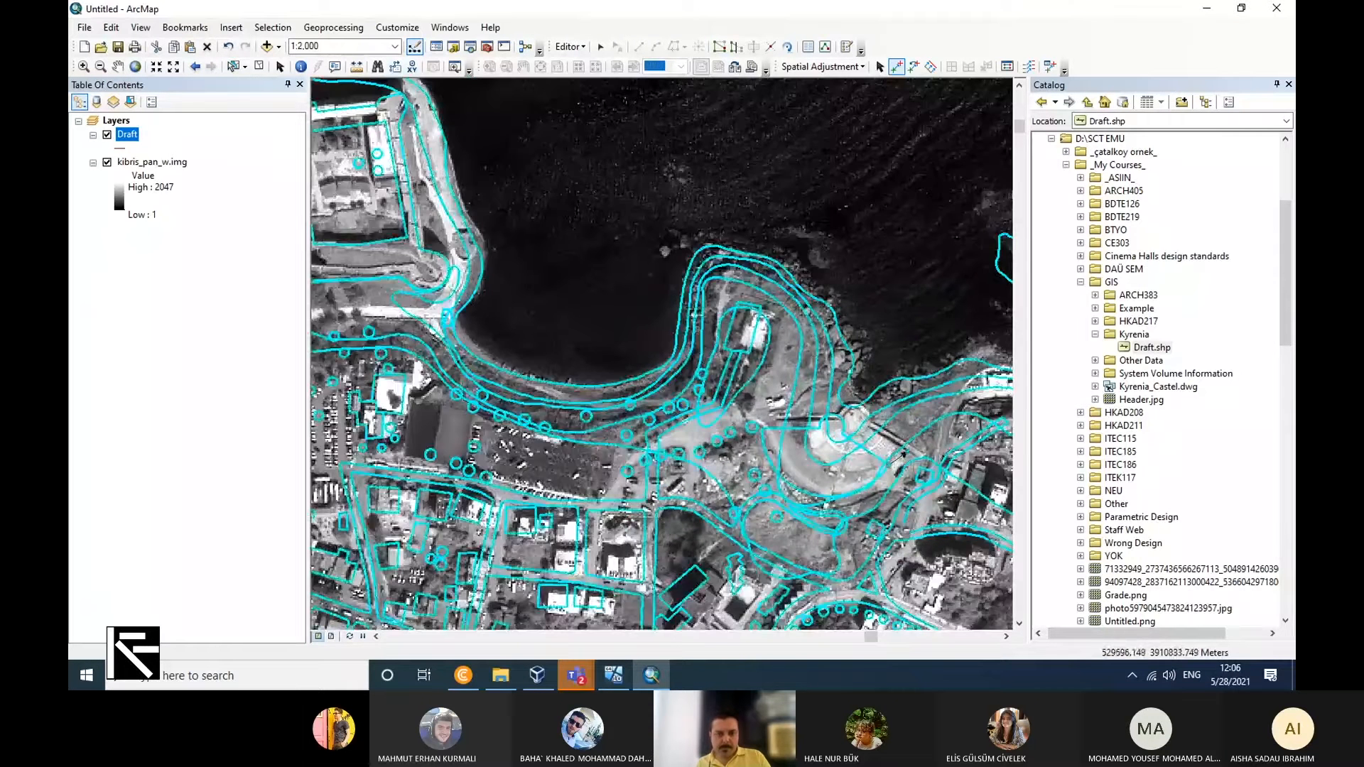
{"action": "scroll", "coordinate": [750, 353], "scroll_direction": "up", "scroll_amount": 3}
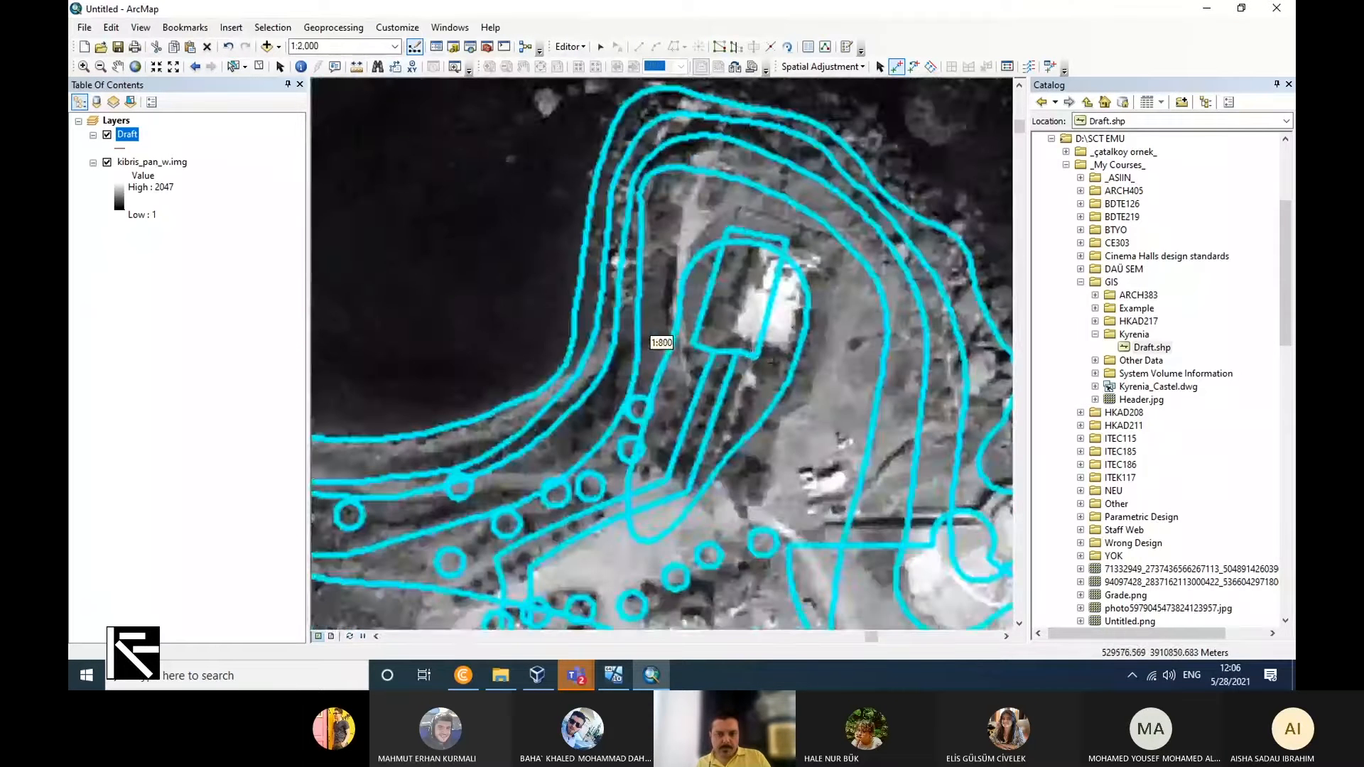
{"action": "left_click", "coordinate": [754, 356]}
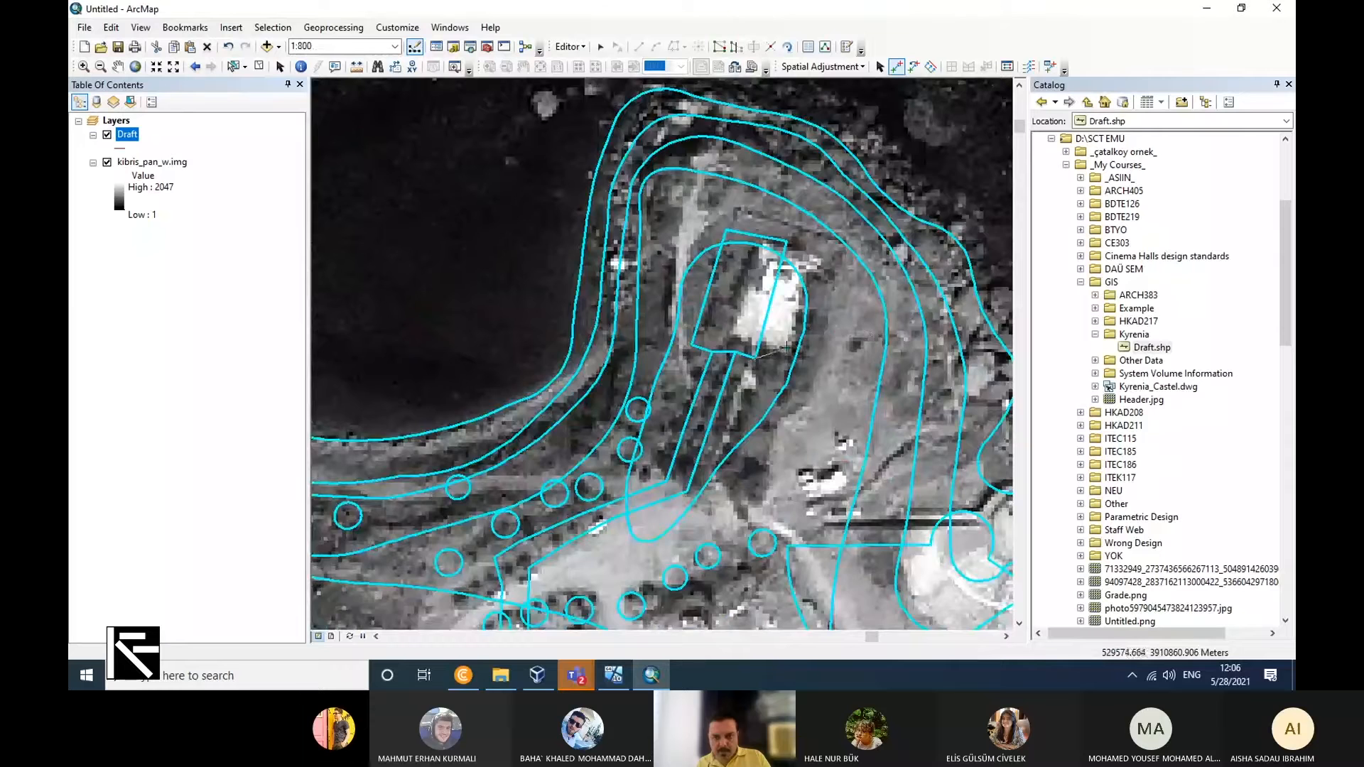
Try applying the spatial adjustment to the Draft with the current displacement links, and undo it.
{"action": "scroll", "coordinate": [923, 384], "scroll_direction": "down", "scroll_amount": 2}
{"action": "scroll", "coordinate": [952, 382], "scroll_direction": "down", "scroll_amount": 2}
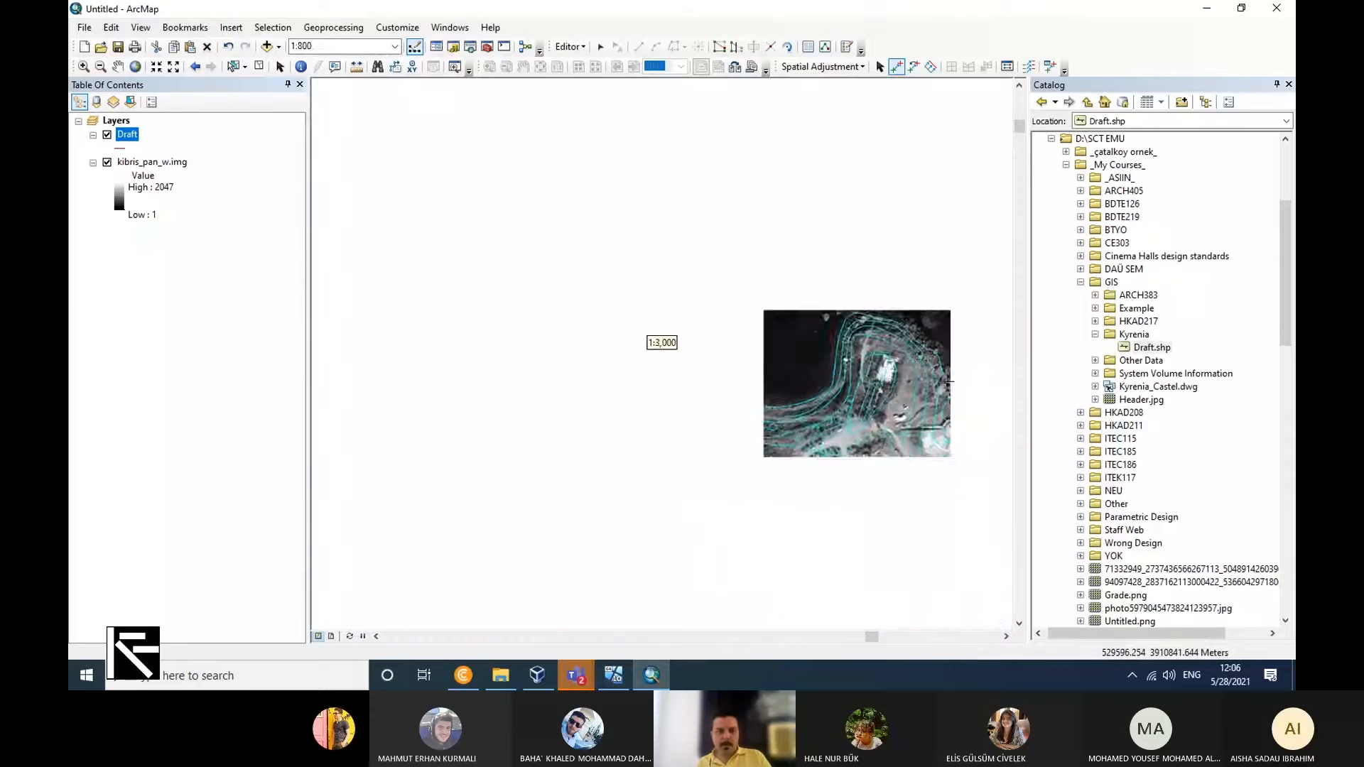
{"action": "scroll", "coordinate": [942, 383], "scroll_direction": "up", "scroll_amount": 1}
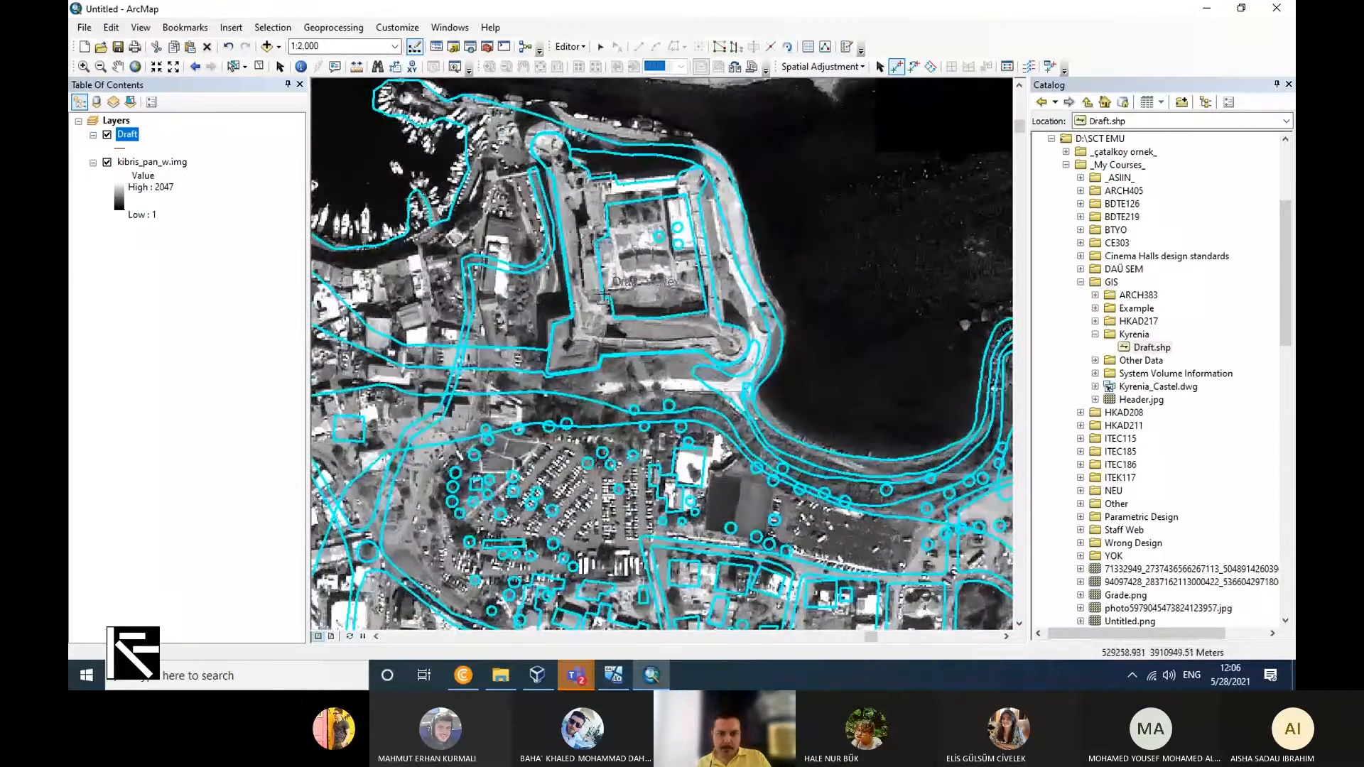
{"action": "scroll", "coordinate": [651, 334], "scroll_direction": "up", "scroll_amount": 2}
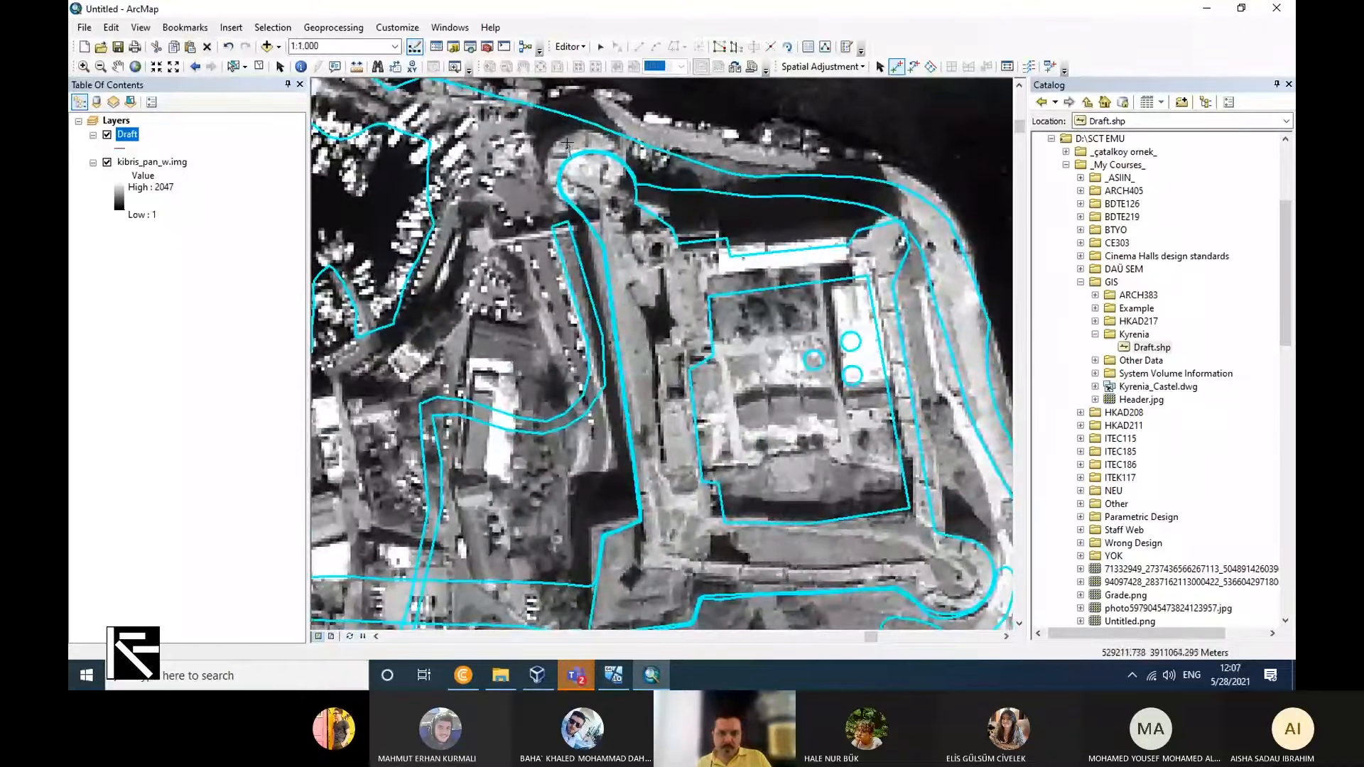
{"action": "left_click", "coordinate": [790, 66]}
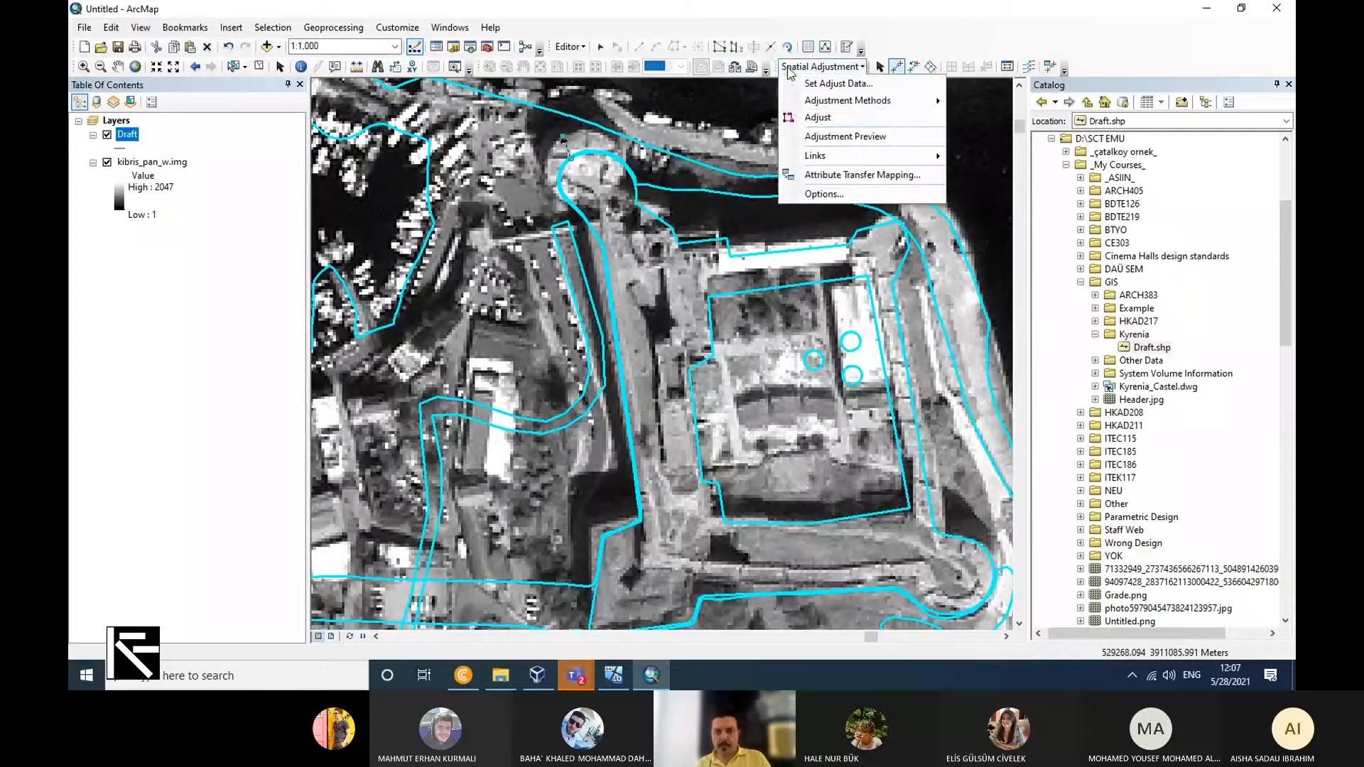
{"action": "left_click", "coordinate": [822, 125]}
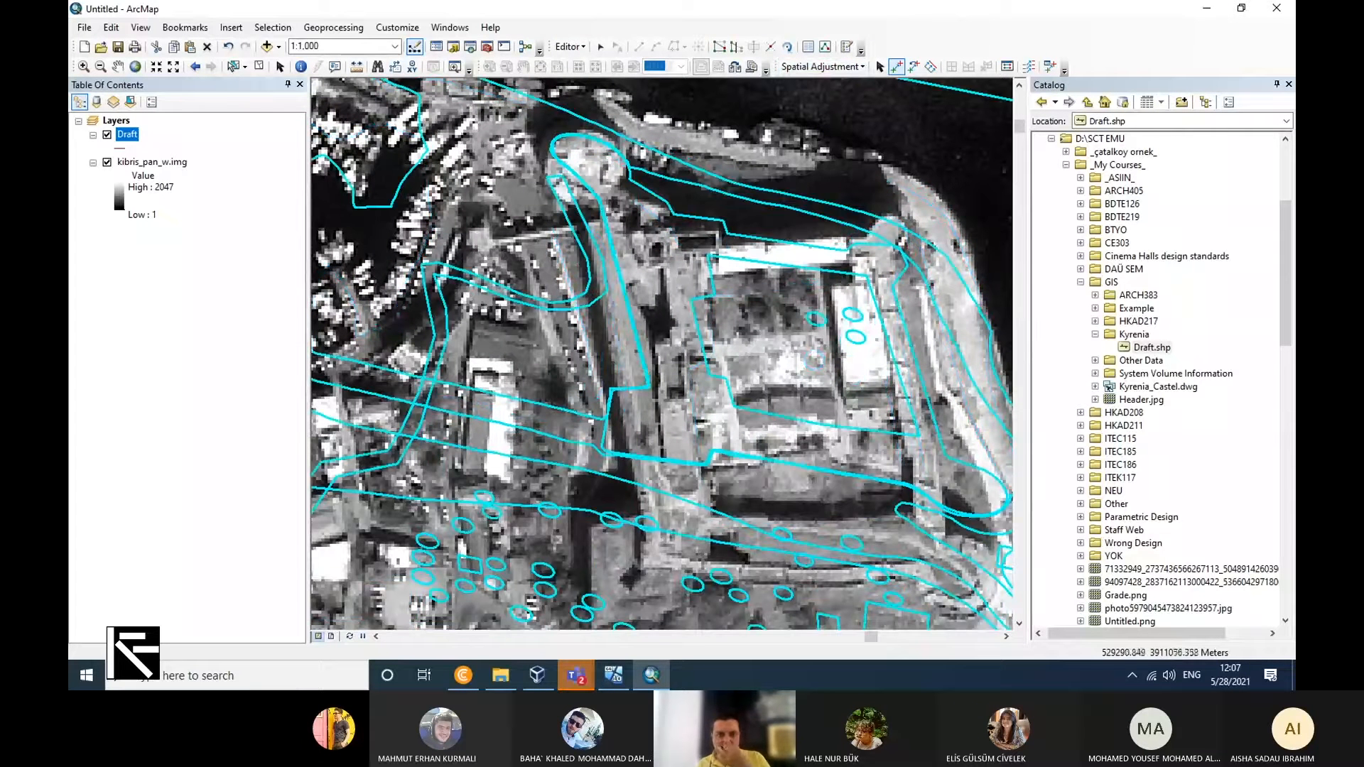
{"action": "key", "text": "ctrl+z"}
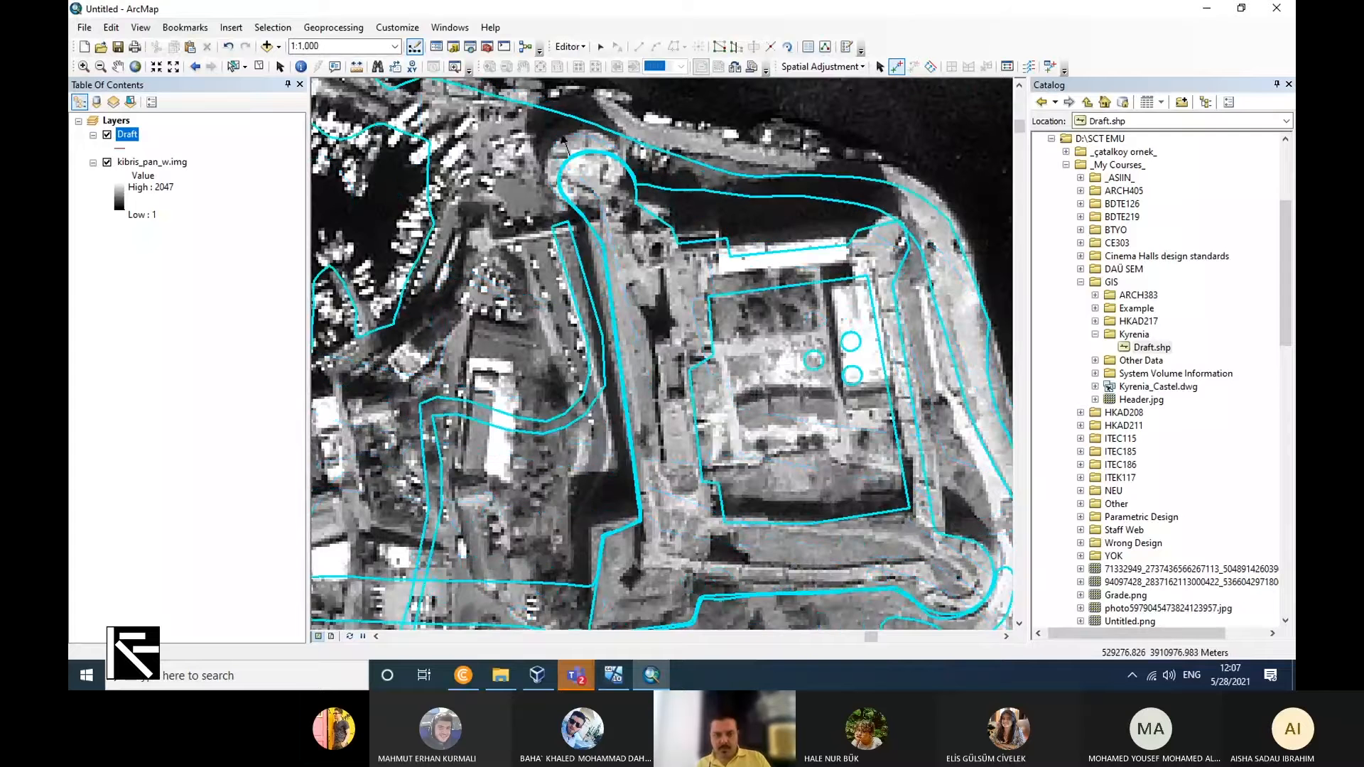
Examine how the Draft outlines fit the castle, harbour and surrounding streets on the raster.
{"action": "scroll", "coordinate": [708, 337], "scroll_direction": "down", "scroll_amount": 2}
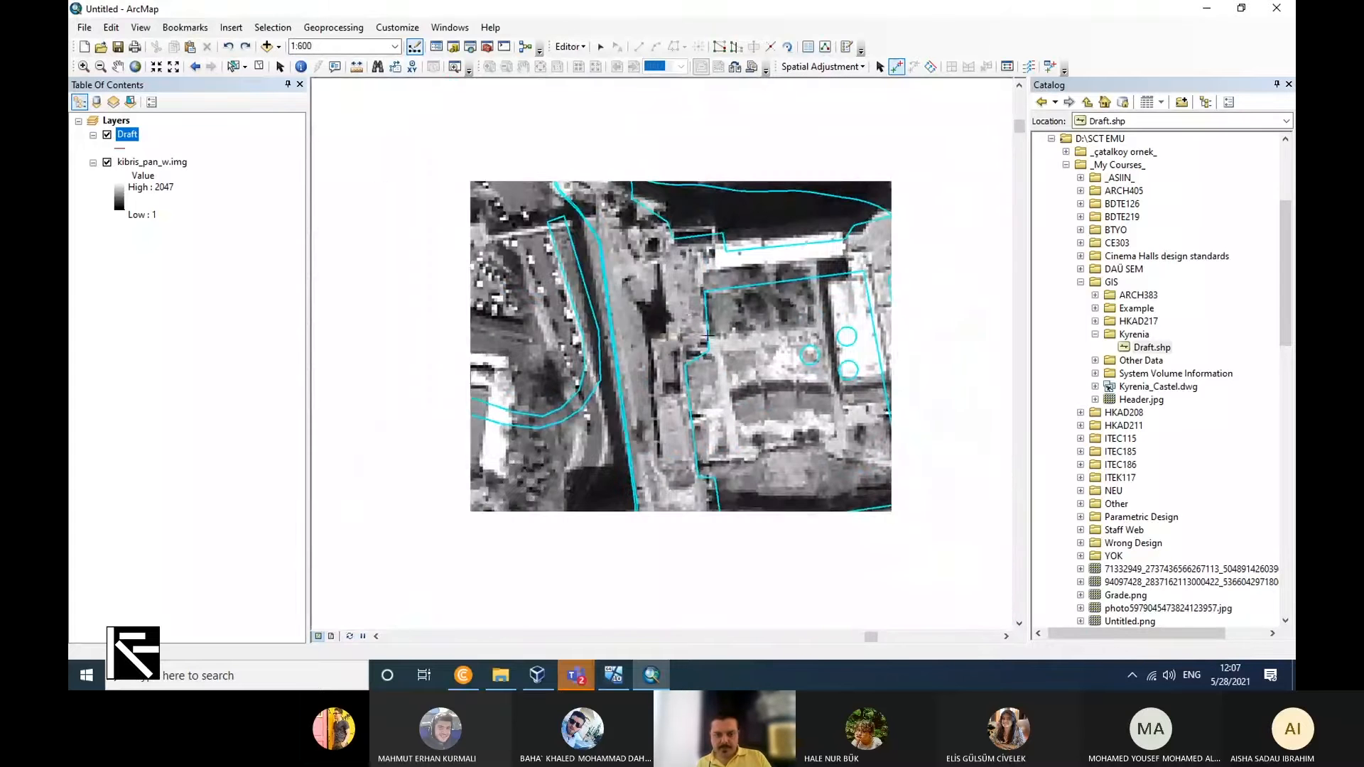
{"action": "scroll", "coordinate": [707, 332], "scroll_direction": "up", "scroll_amount": 2}
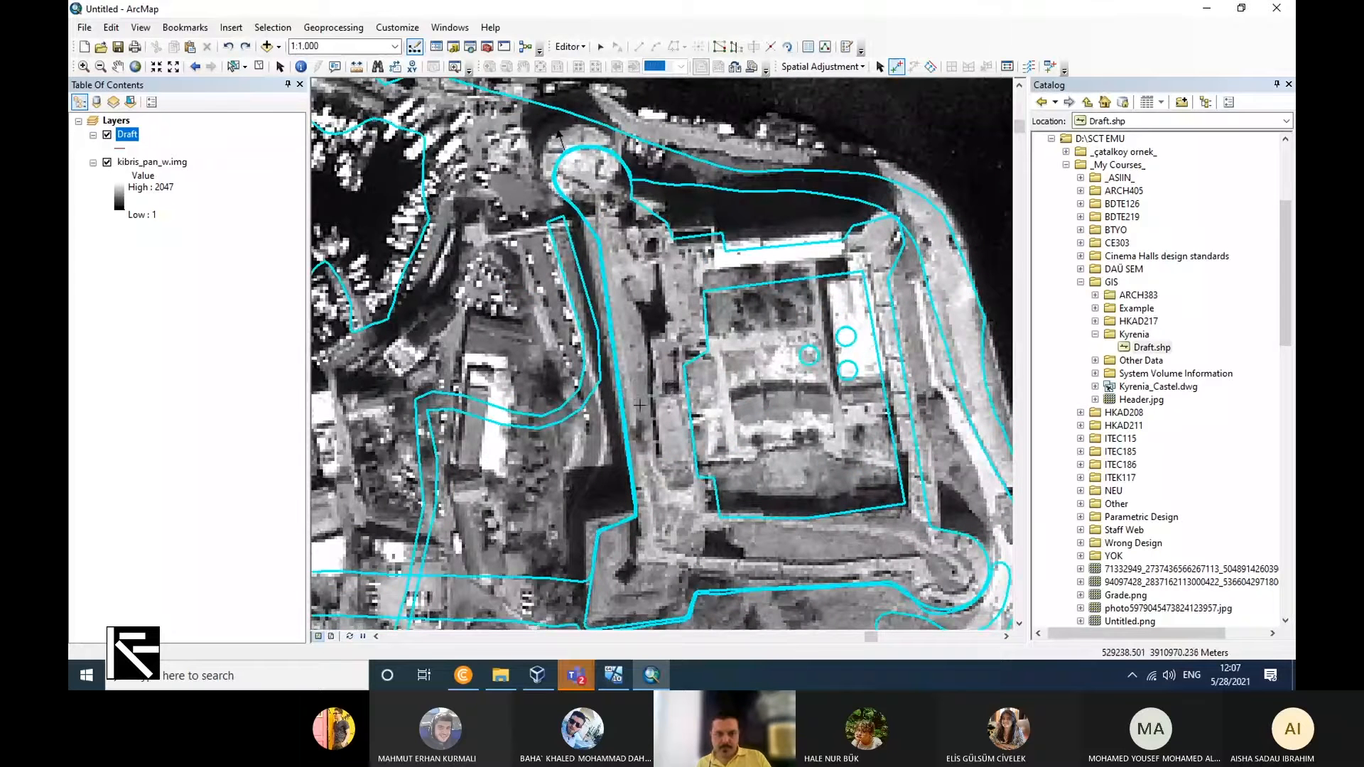
{"action": "scroll", "coordinate": [639, 405], "scroll_direction": "up", "scroll_amount": 2}
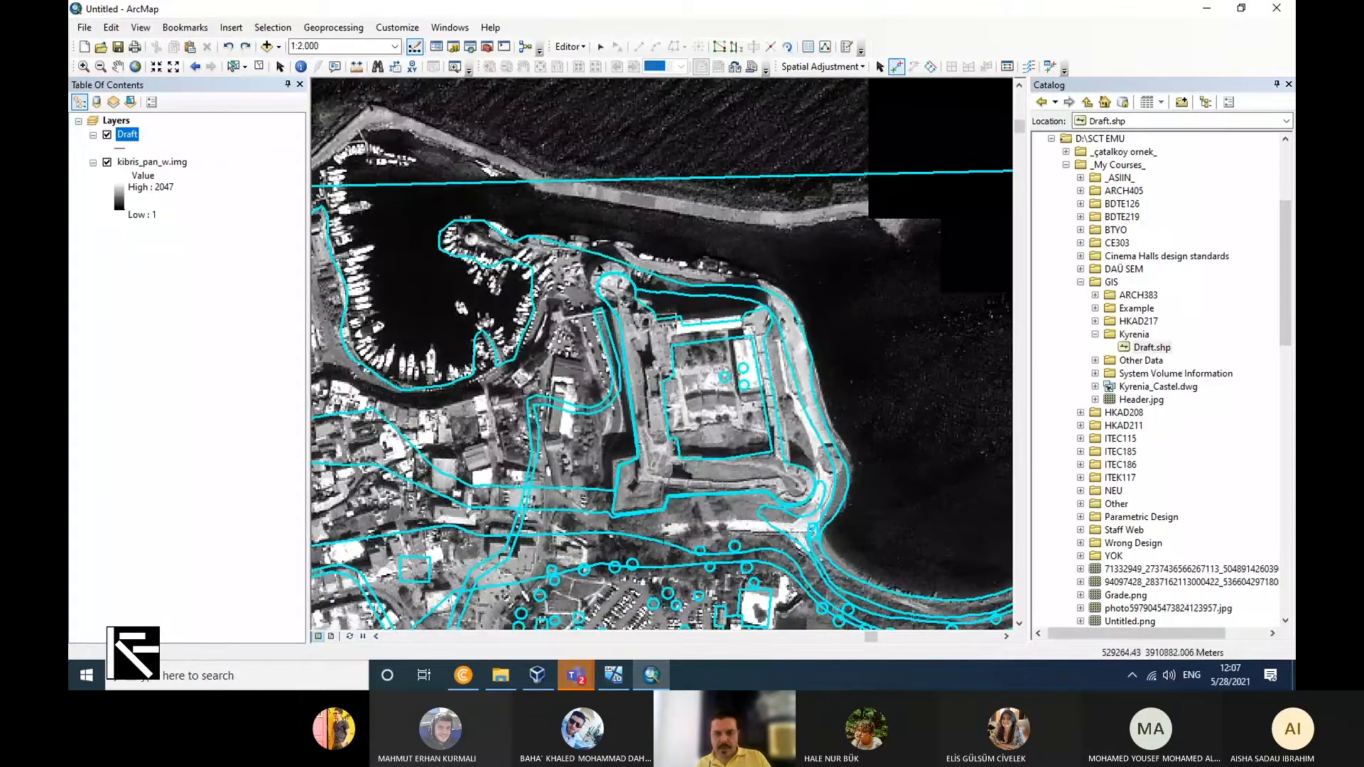
{"action": "scroll", "coordinate": [711, 528], "scroll_direction": "up", "scroll_amount": 2}
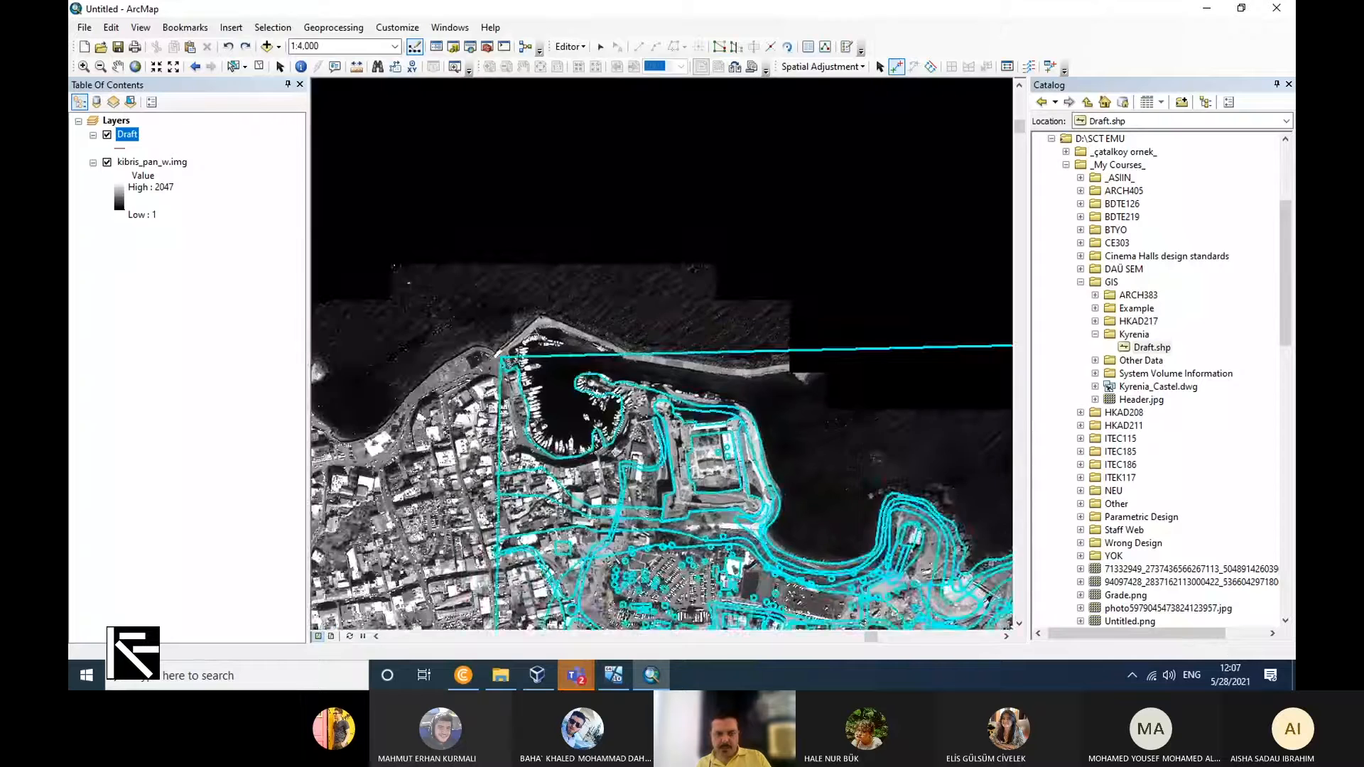
{"action": "scroll", "coordinate": [532, 270], "scroll_direction": "up", "scroll_amount": 1}
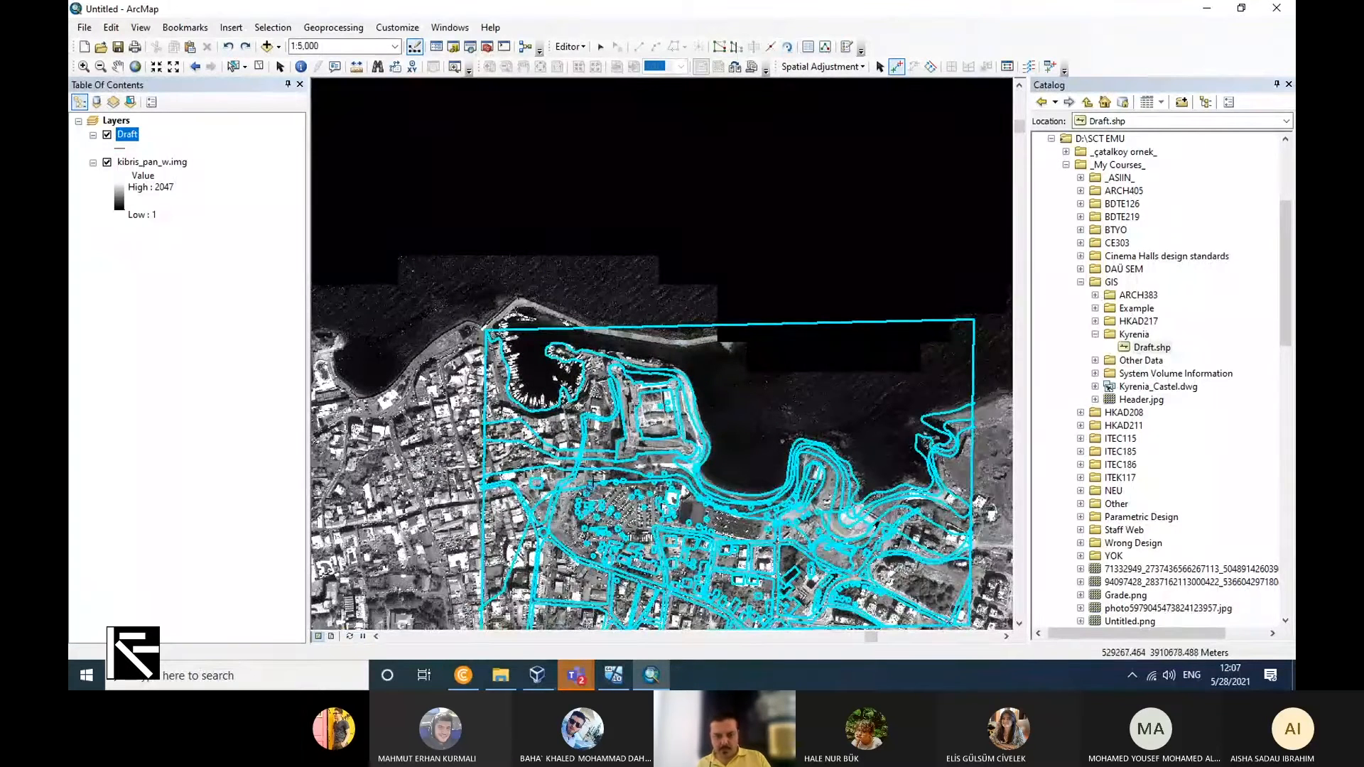
{"action": "scroll", "coordinate": [593, 415], "scroll_direction": "up", "scroll_amount": 1}
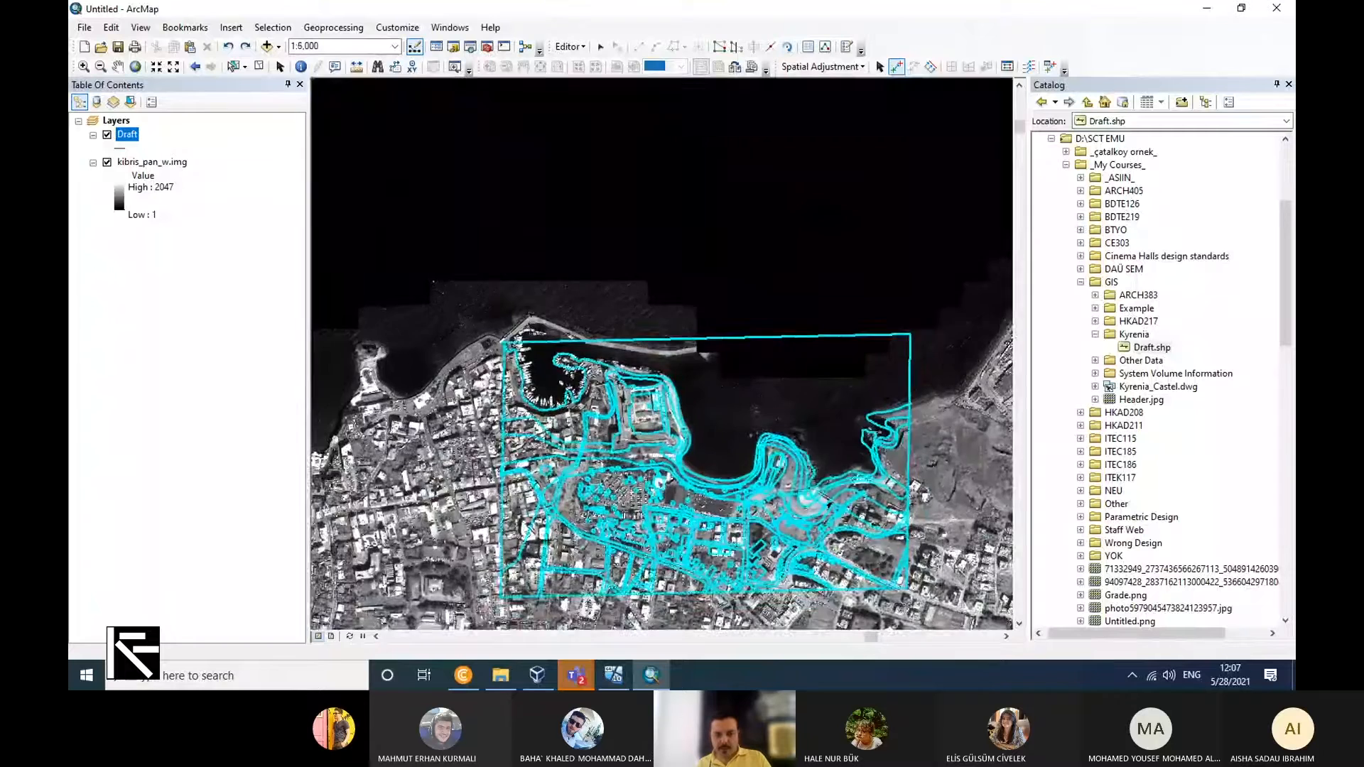
{"action": "scroll", "coordinate": [662, 342], "scroll_direction": "down", "scroll_amount": 4}
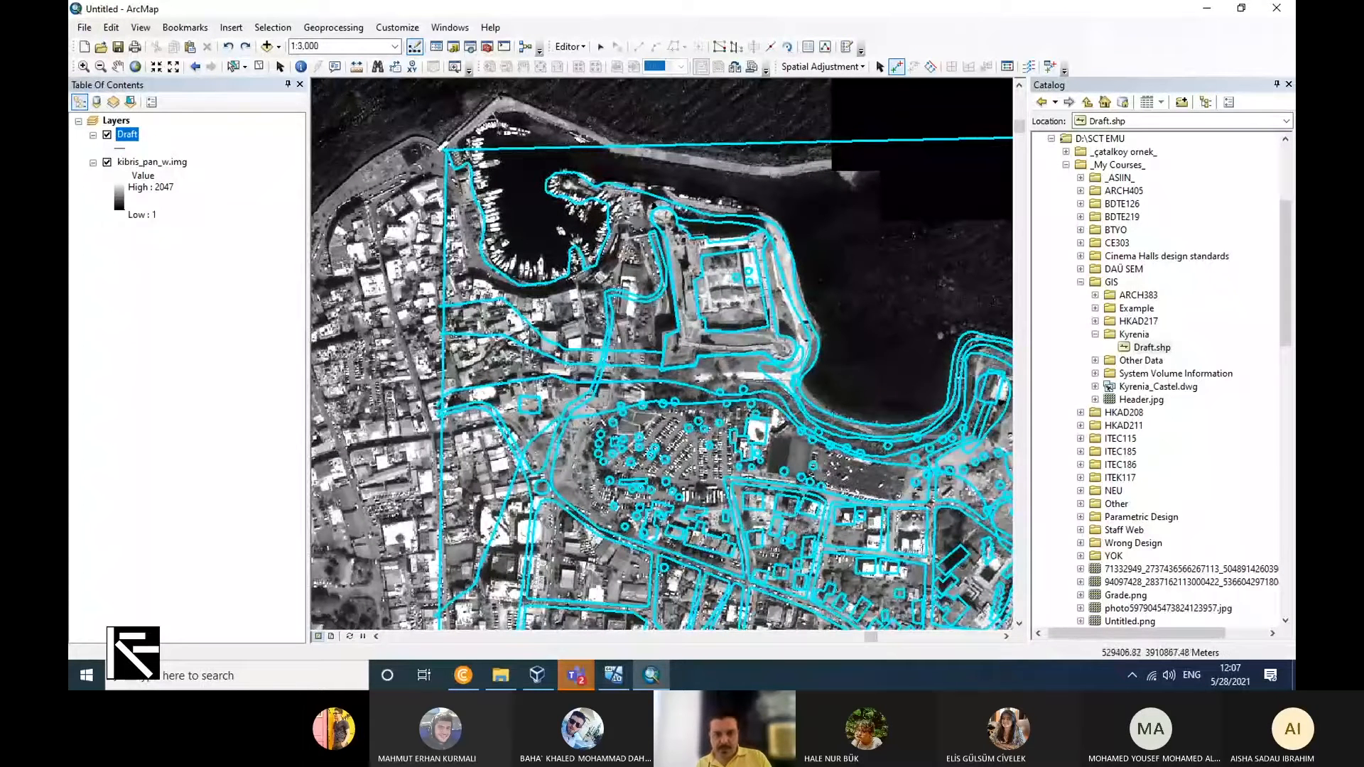
Save the edits to the adjusted Draft and stop the editing session.
{"action": "left_click", "coordinate": [577, 48]}
{"action": "left_click", "coordinate": [575, 46]}
{"action": "left_click", "coordinate": [574, 46]}
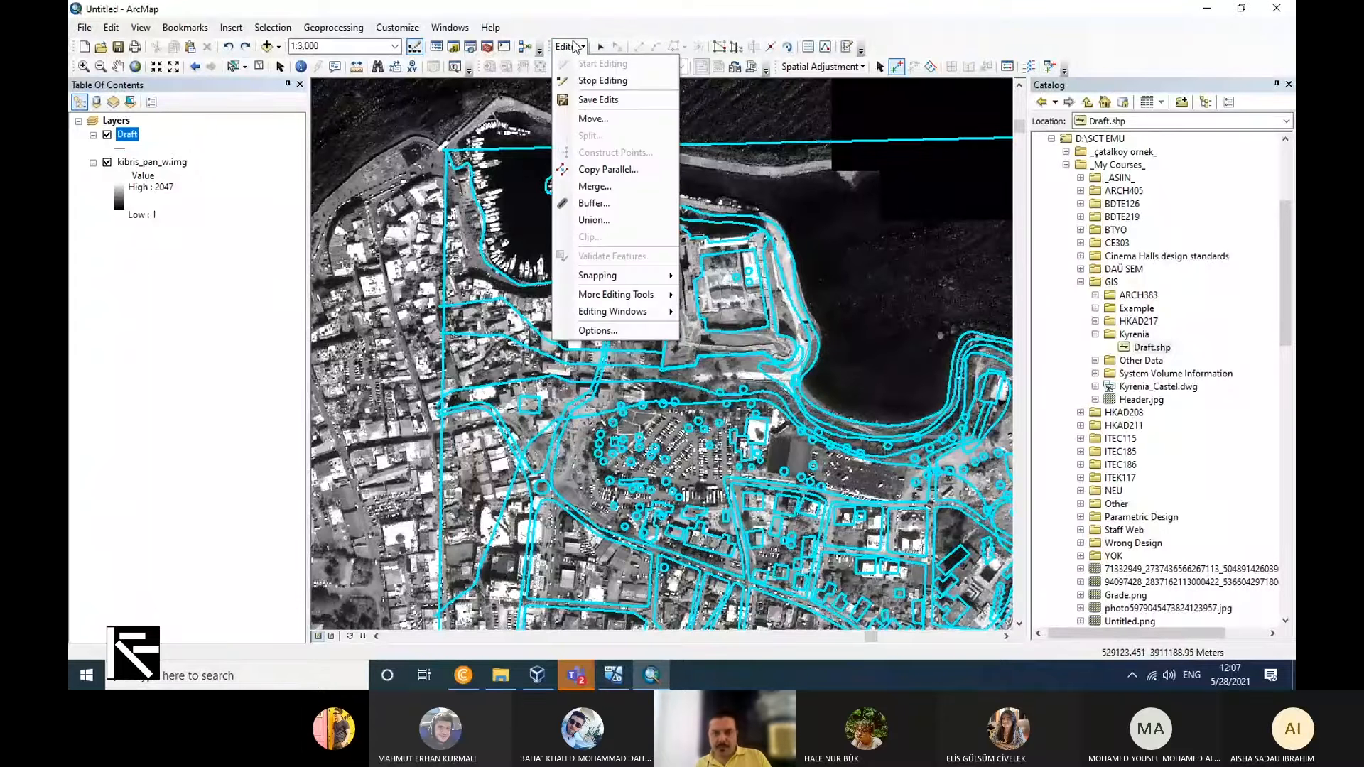
{"action": "left_click", "coordinate": [596, 98]}
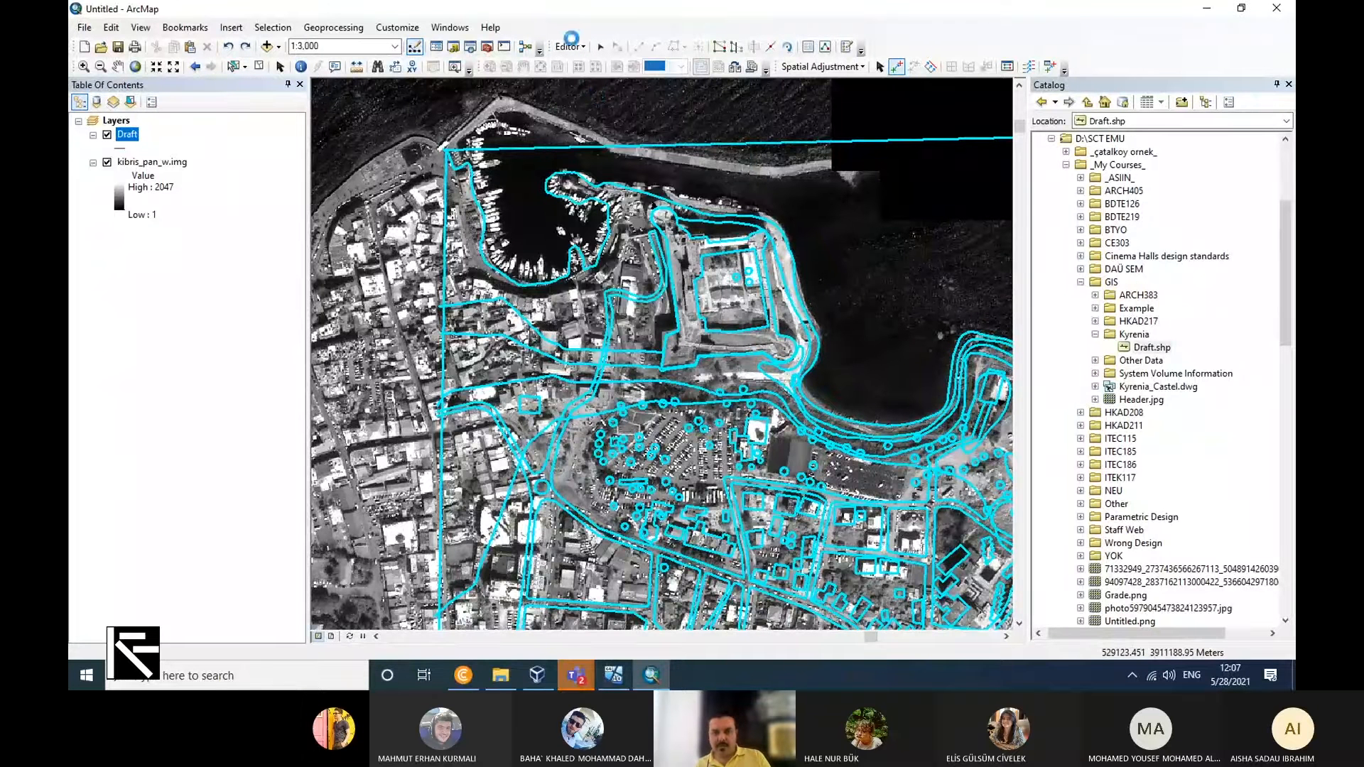
{"action": "left_click", "coordinate": [574, 47]}
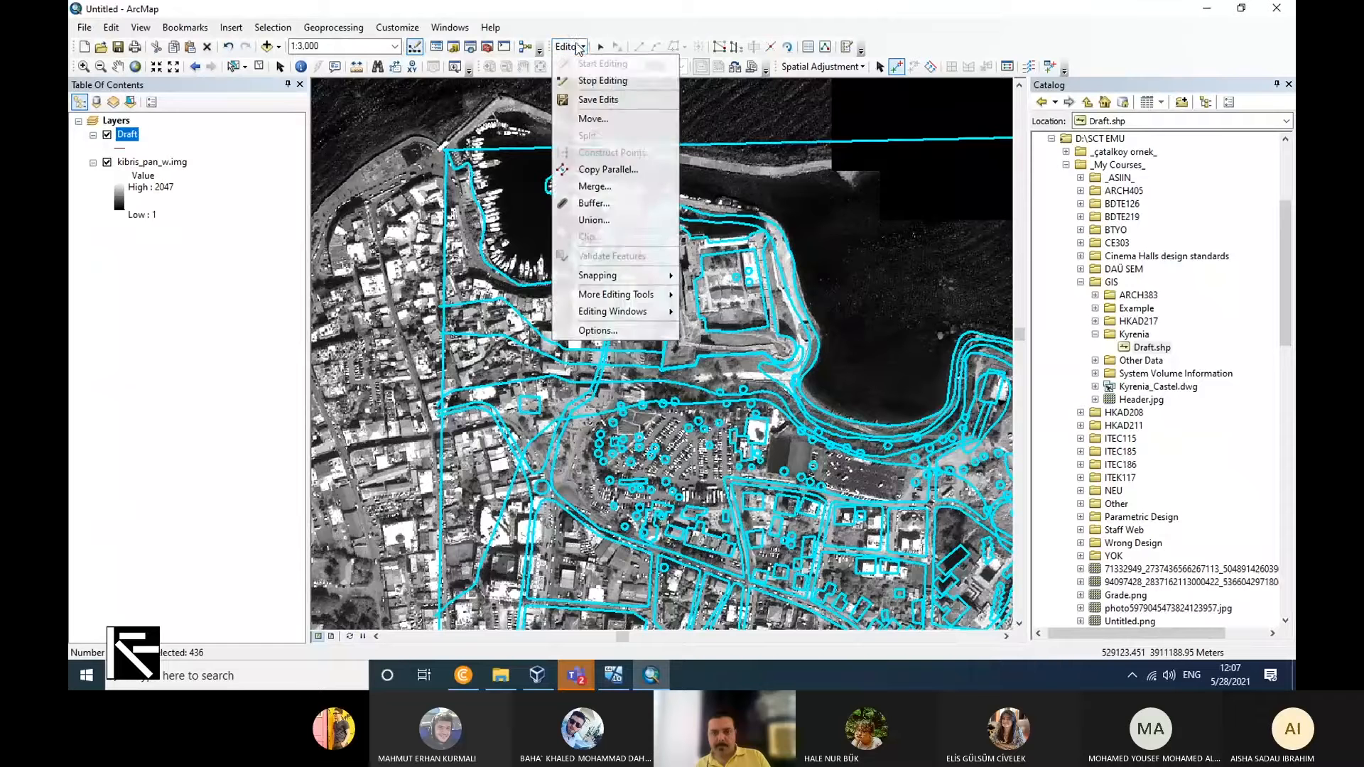
{"action": "left_click", "coordinate": [599, 81]}
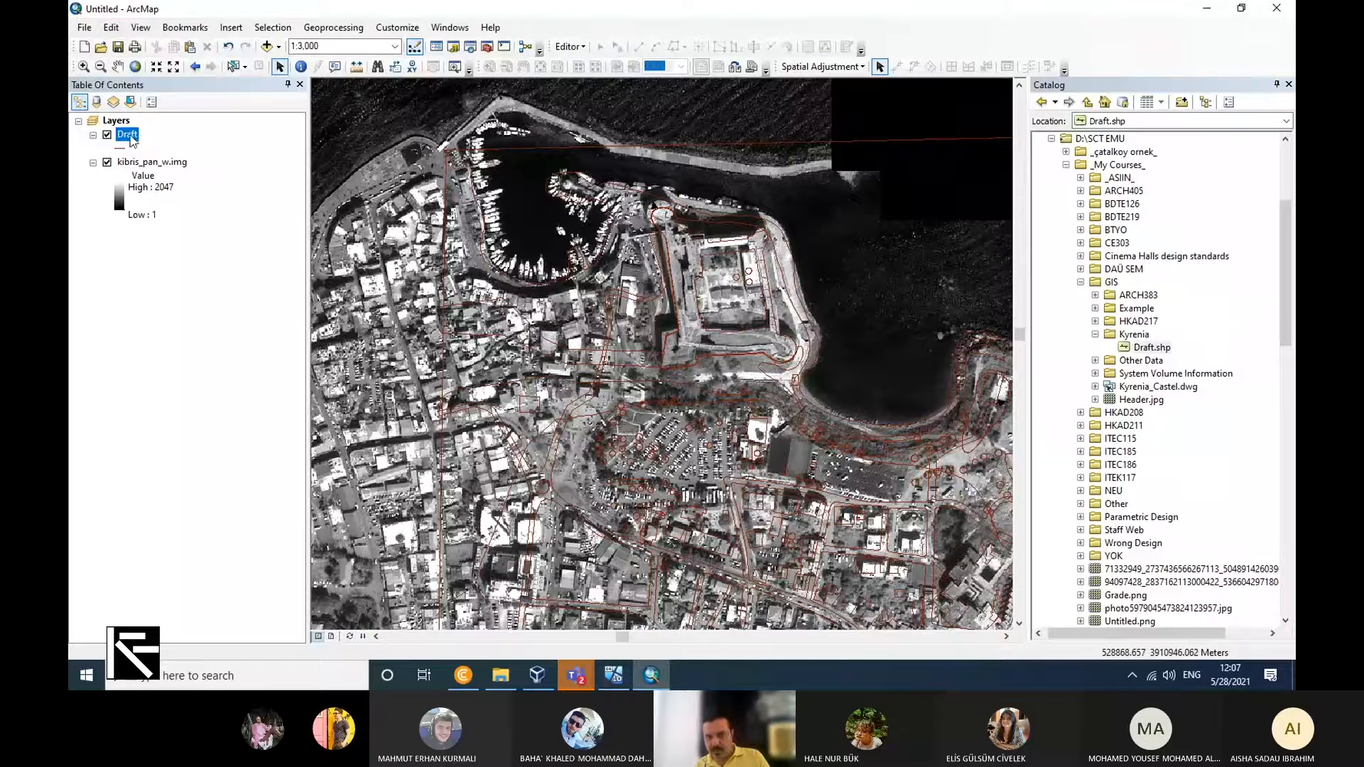
Assign the WGS_1984_UTM_Zone_36N coordinate system to Draft.shp by importing it from kibris_pan_w.img.
{"action": "right_click", "coordinate": [1139, 348]}
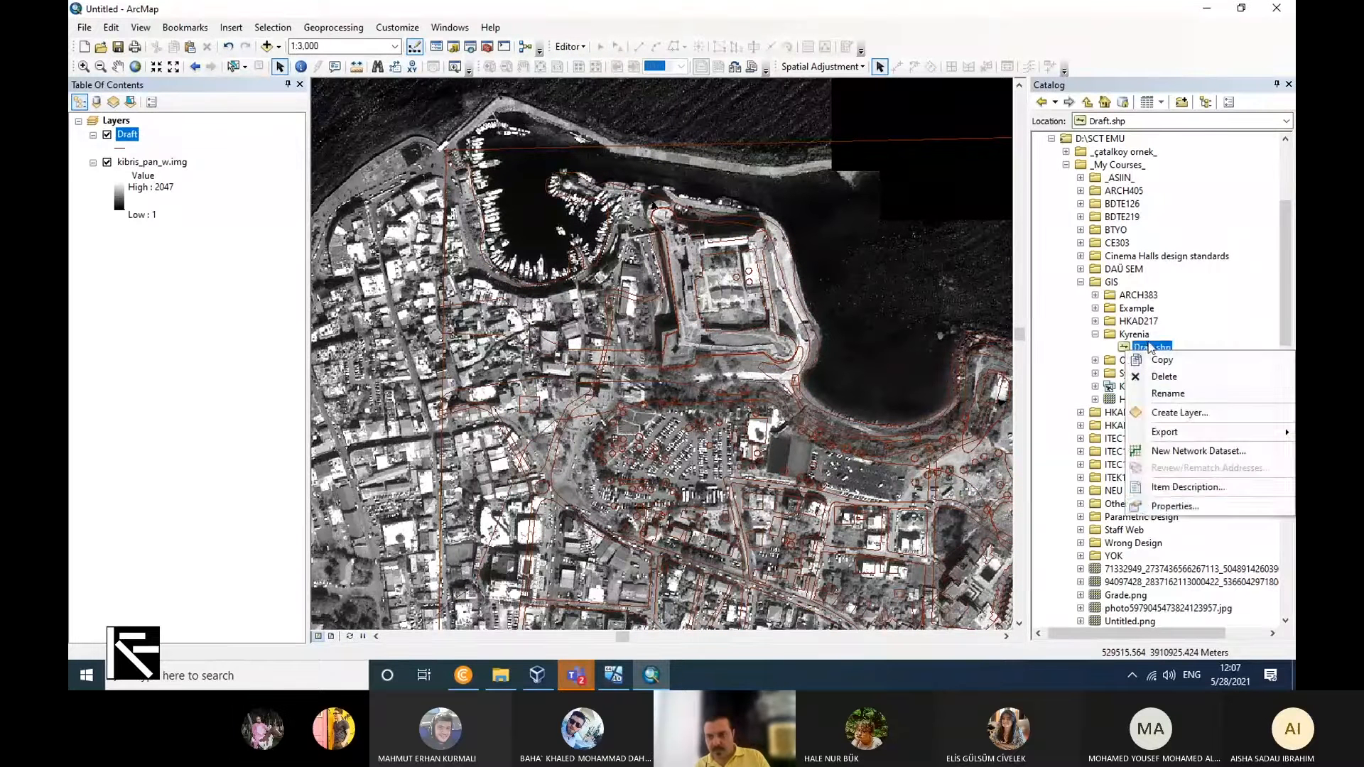
{"action": "left_click", "coordinate": [1176, 507]}
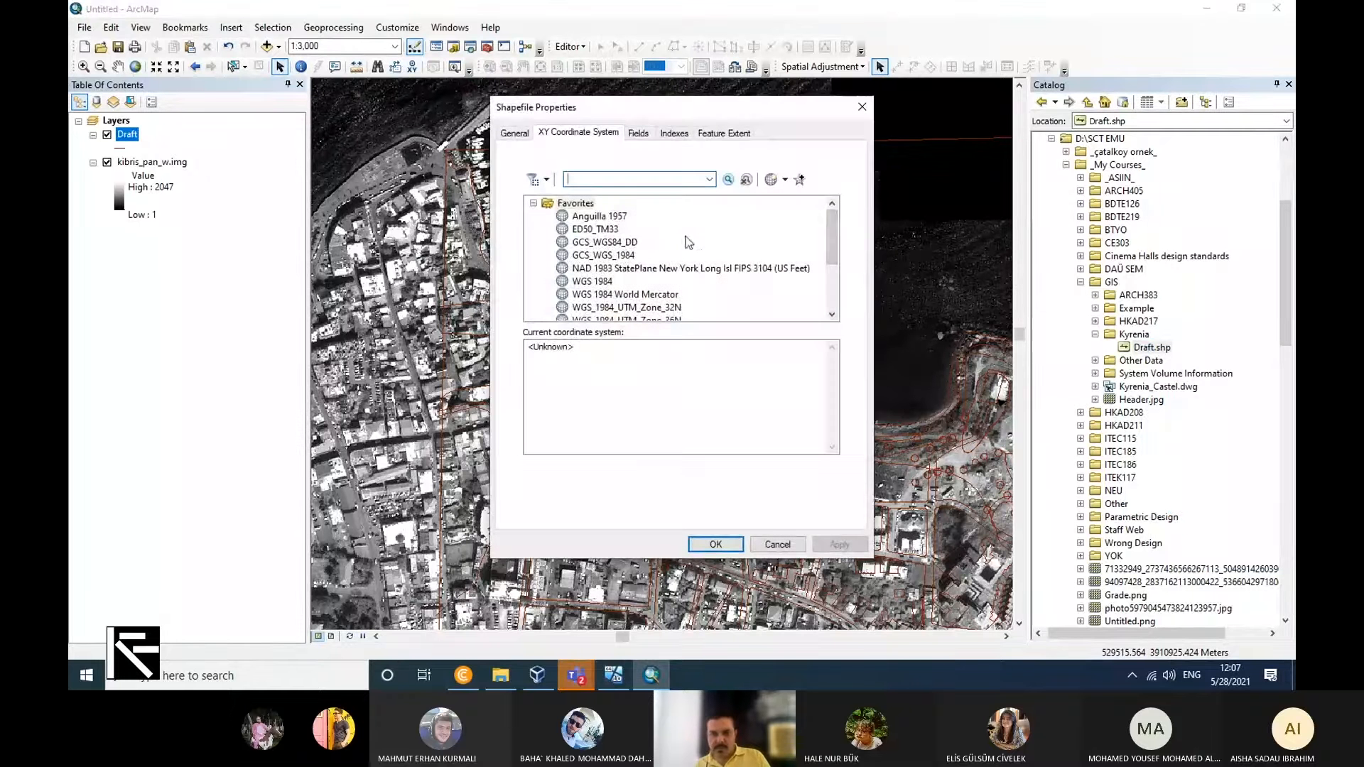
{"action": "left_click", "coordinate": [785, 180]}
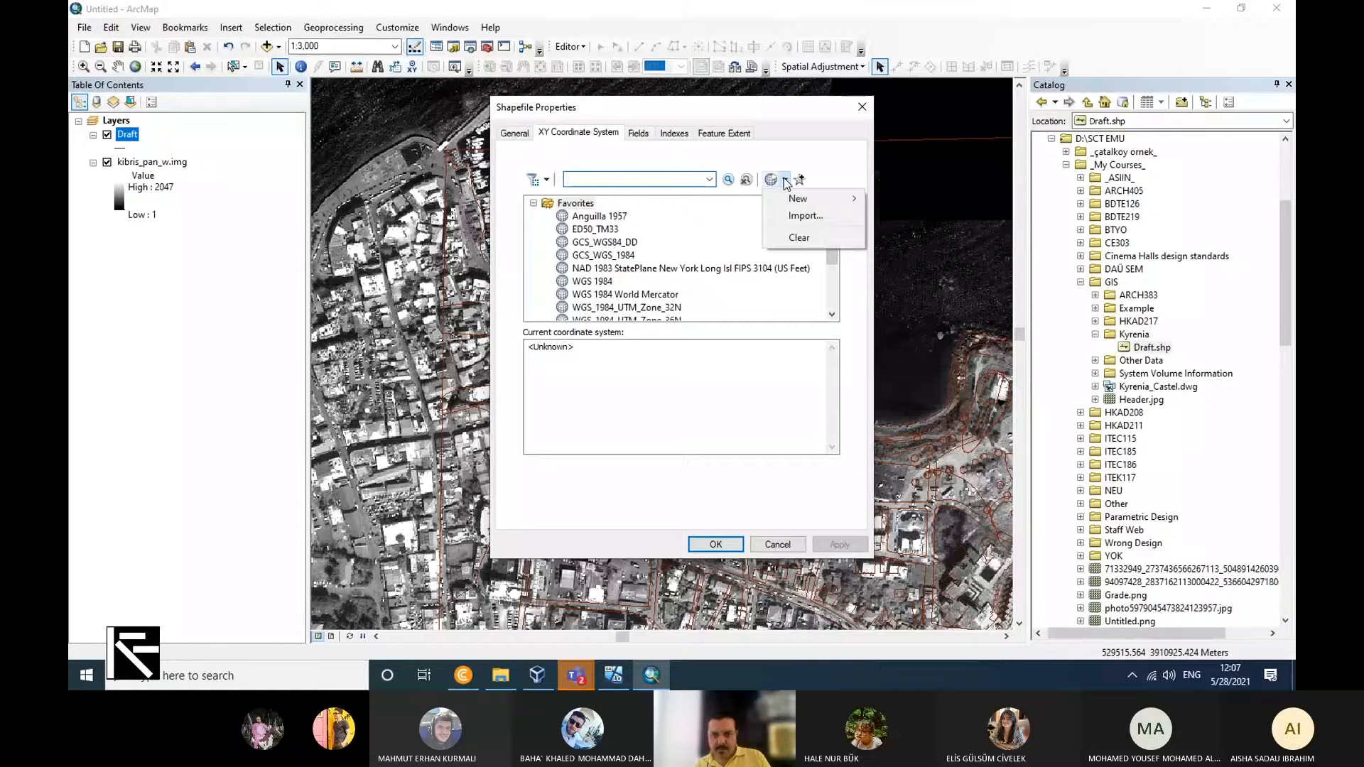
{"action": "left_click", "coordinate": [807, 215]}
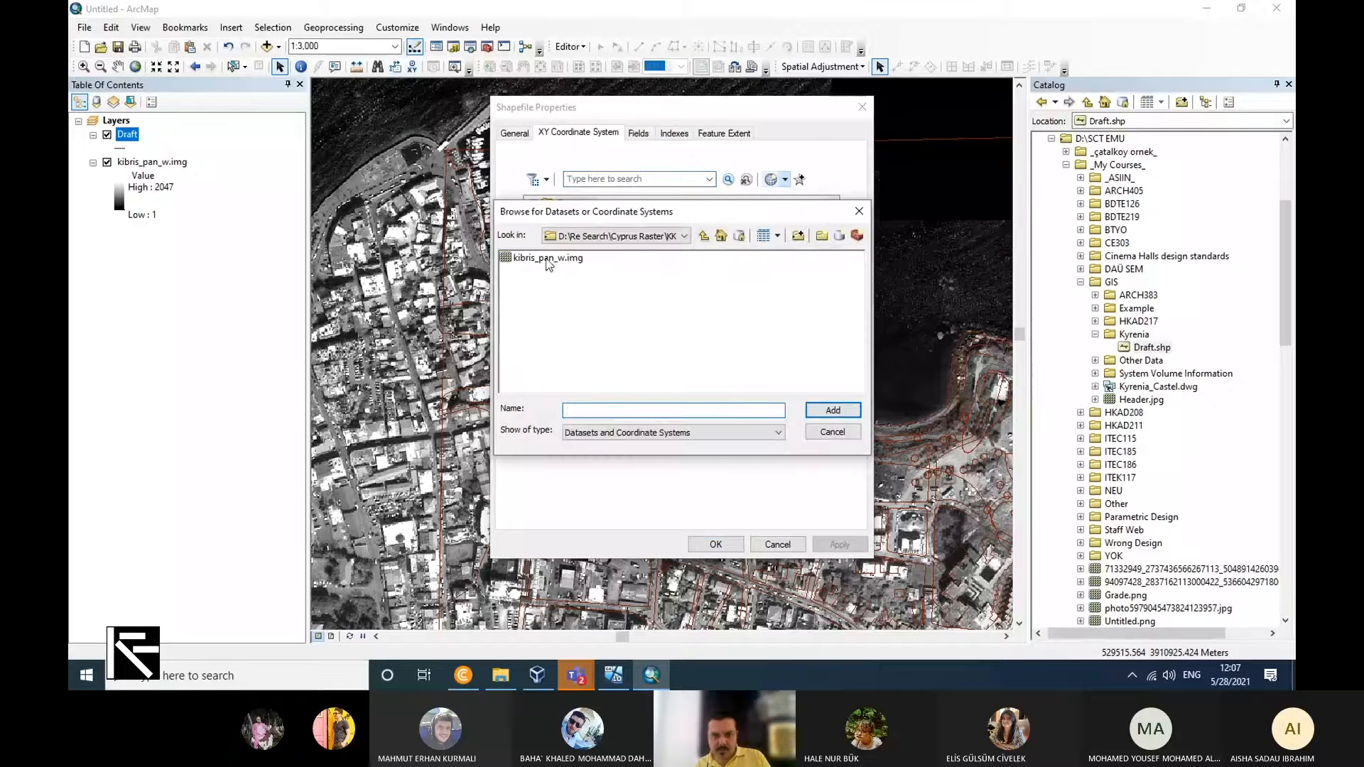
{"action": "left_click", "coordinate": [549, 259]}
{"action": "left_click", "coordinate": [821, 410]}
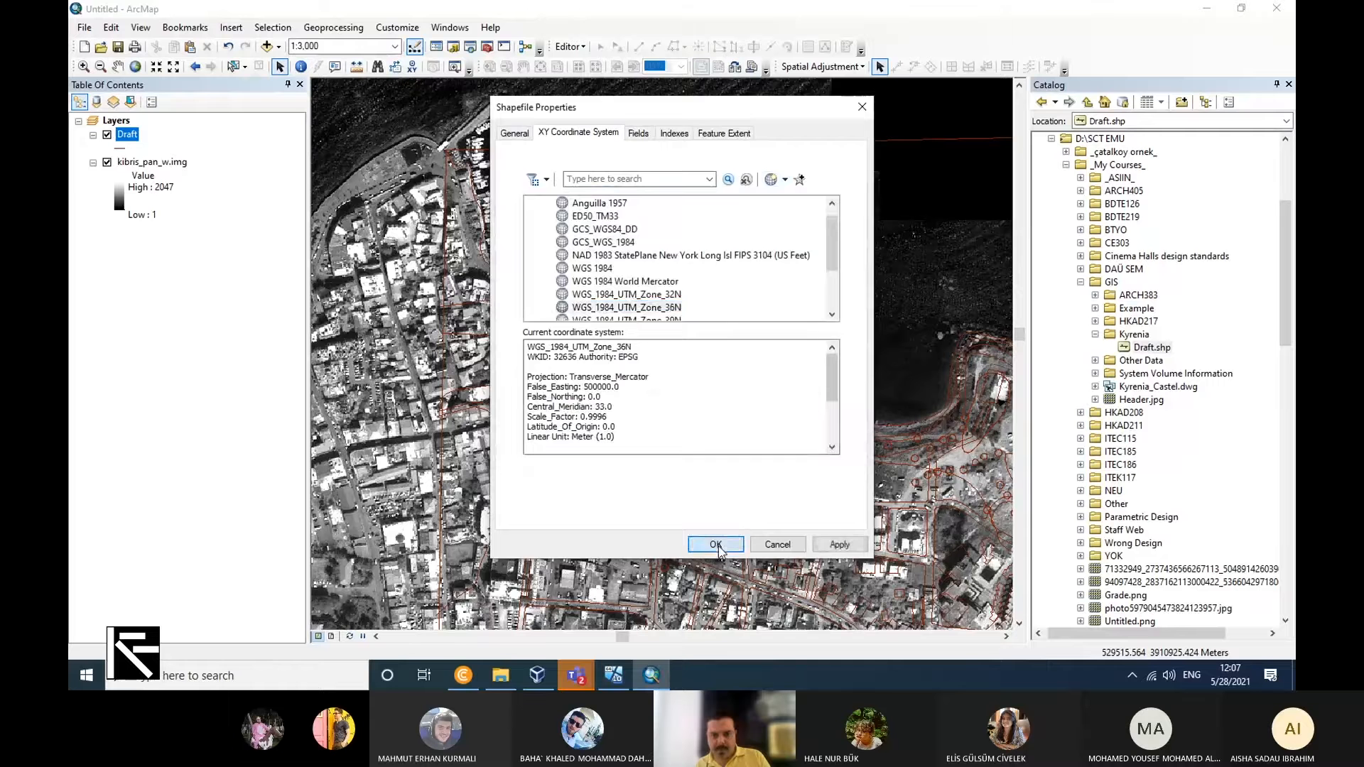
{"action": "left_click", "coordinate": [715, 544]}
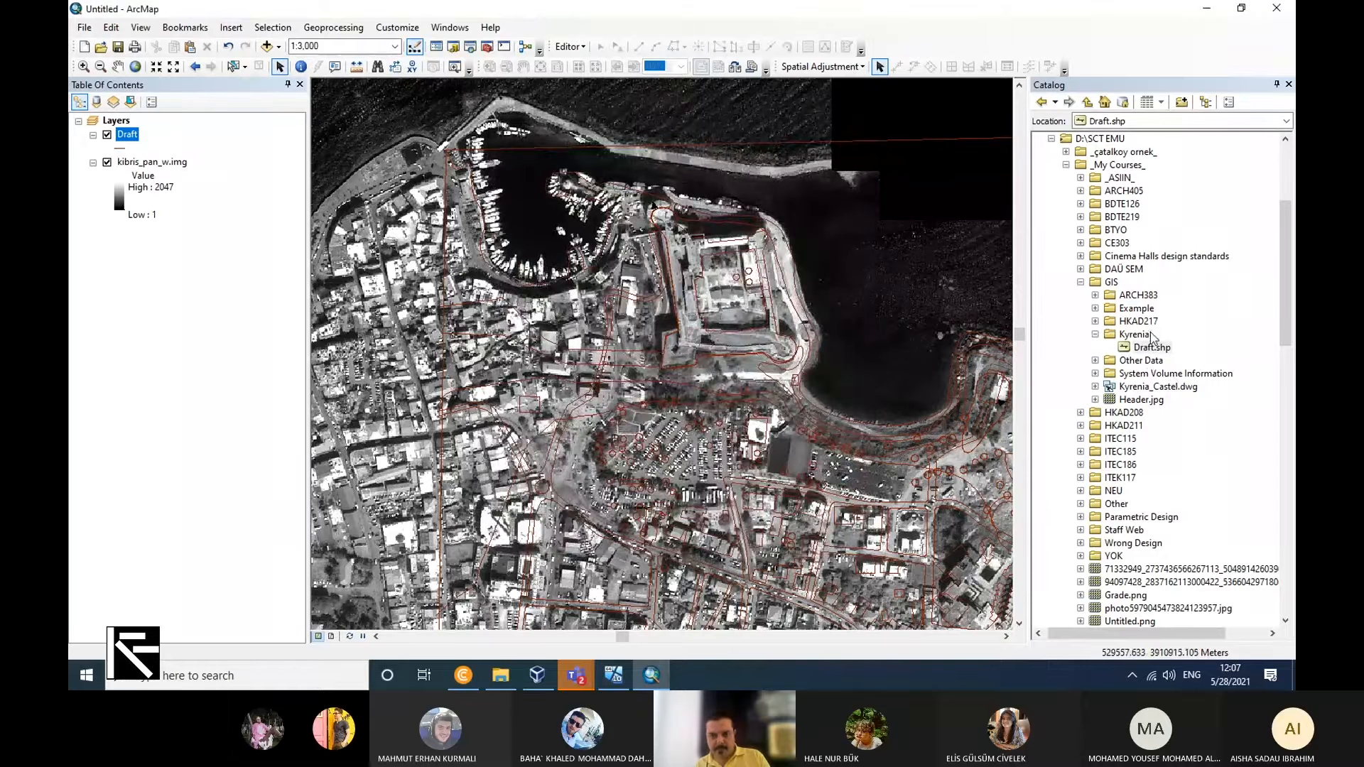
Remove the kibris_pan_w.img raster from the map, leaving the whole Draft drawing in view.
{"action": "right_click", "coordinate": [169, 163]}
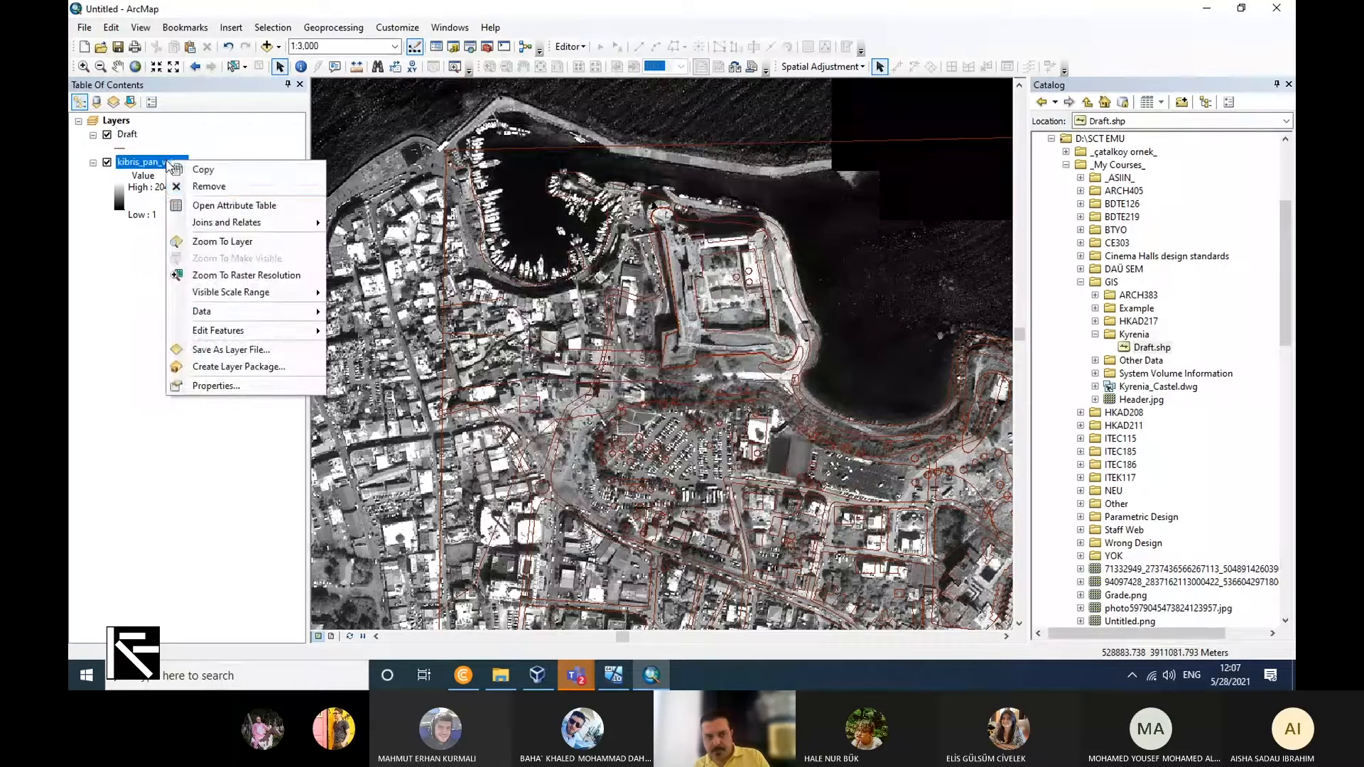
{"action": "left_click", "coordinate": [212, 186]}
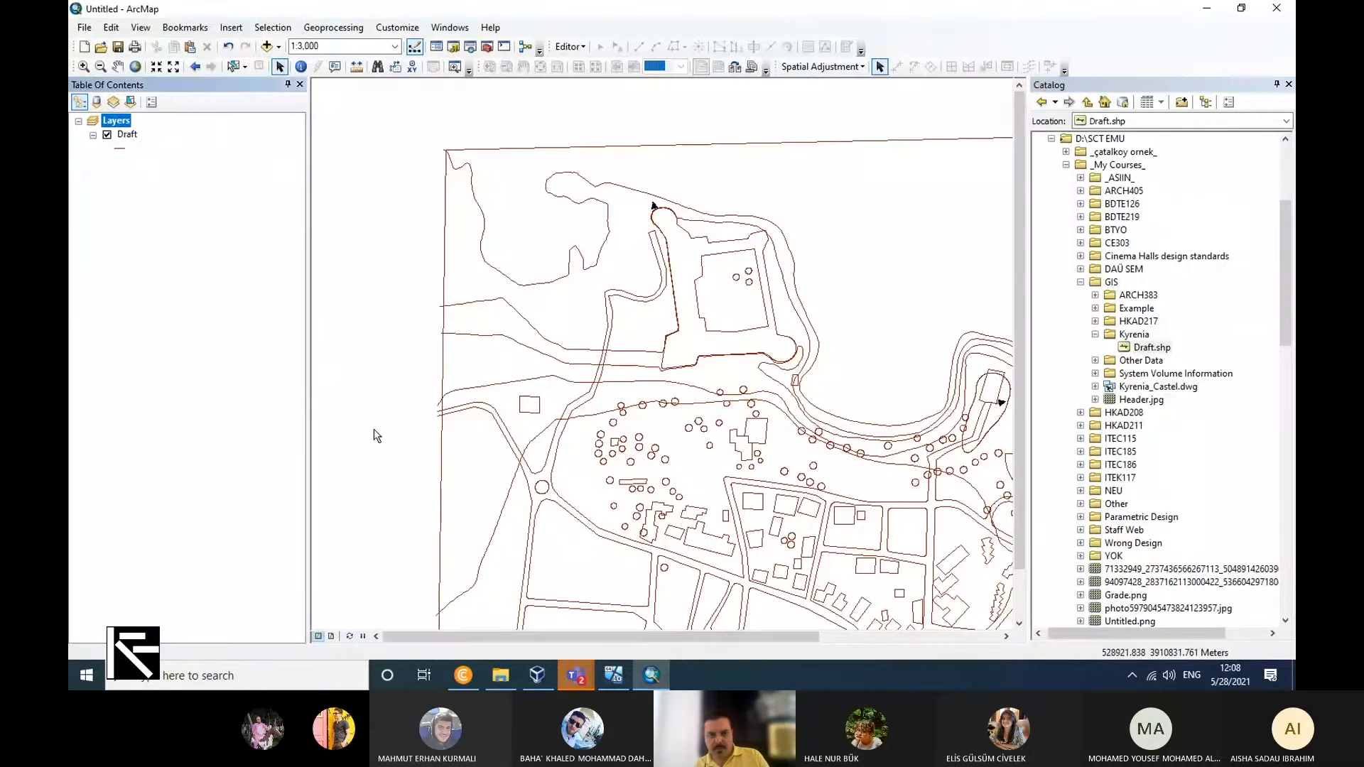
{"action": "scroll", "coordinate": [495, 364], "scroll_direction": "up", "scroll_amount": 2}
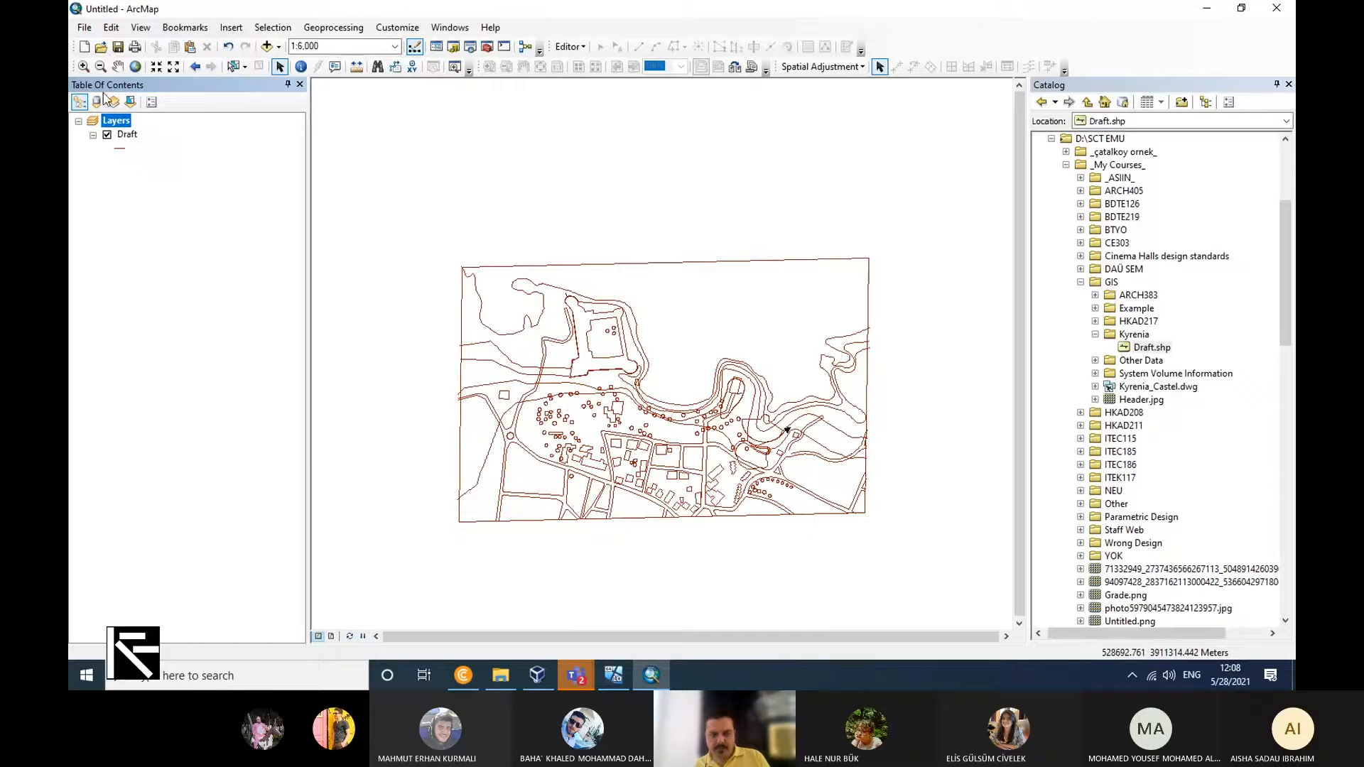
Review the entity types and layer names in the Draft's attribute table, and close the table.
{"action": "right_click", "coordinate": [128, 135]}
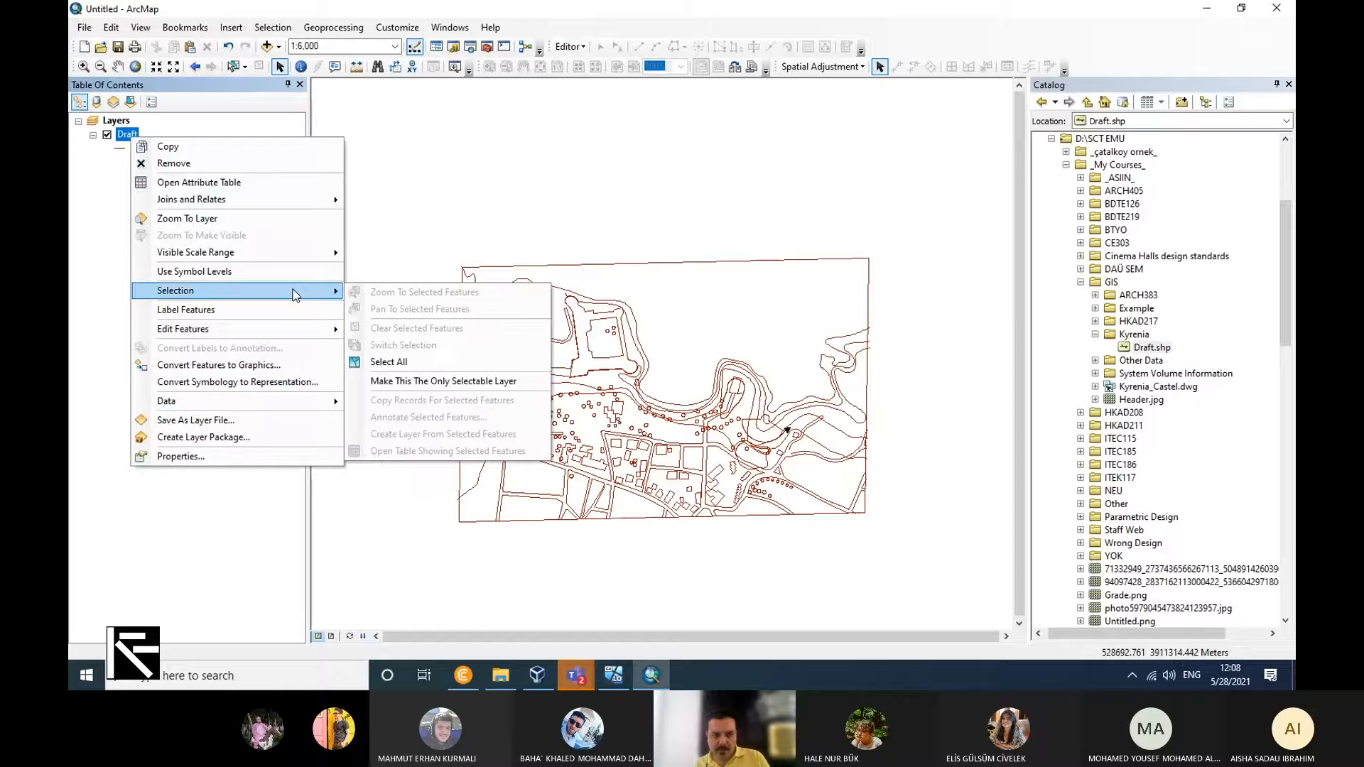
{"action": "left_click", "coordinate": [276, 186]}
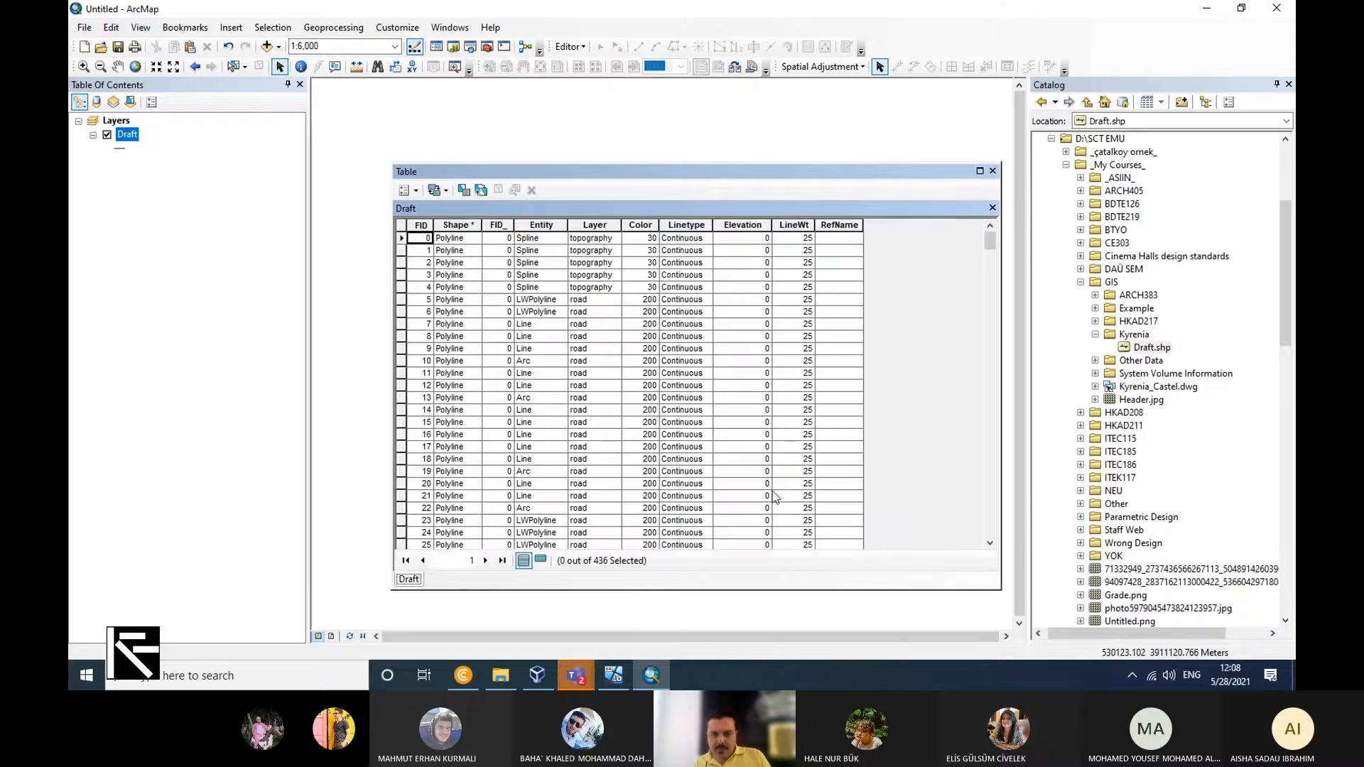
{"action": "mouse_move", "coordinate": [989, 243]}
{"action": "left_mouse_down"}
{"action": "mouse_move", "coordinate": [957, 554]}
{"action": "mouse_move", "coordinate": [985, 222]}
{"action": "left_mouse_up"}
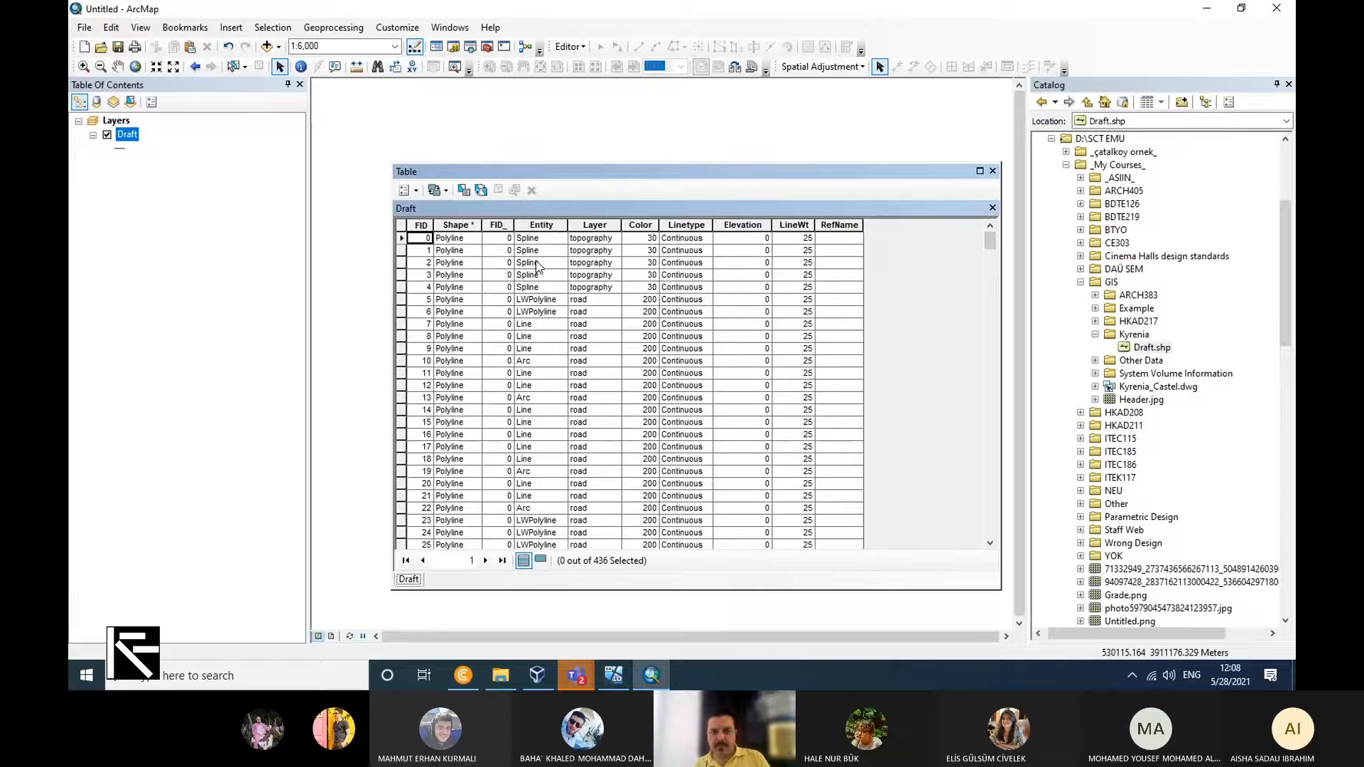
{"action": "scroll", "coordinate": [535, 350], "scroll_direction": "down", "scroll_amount": 10}
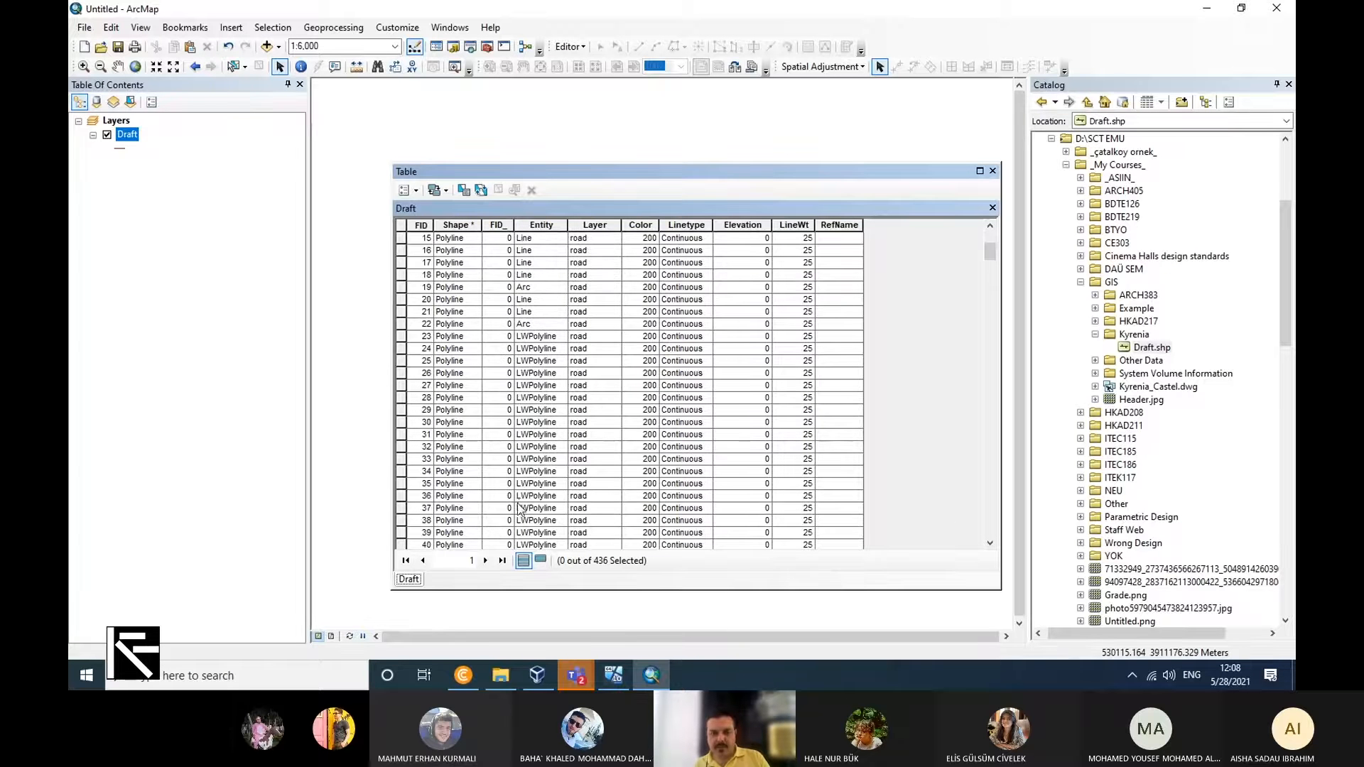
{"action": "scroll", "coordinate": [521, 490], "scroll_direction": "down", "scroll_amount": 12}
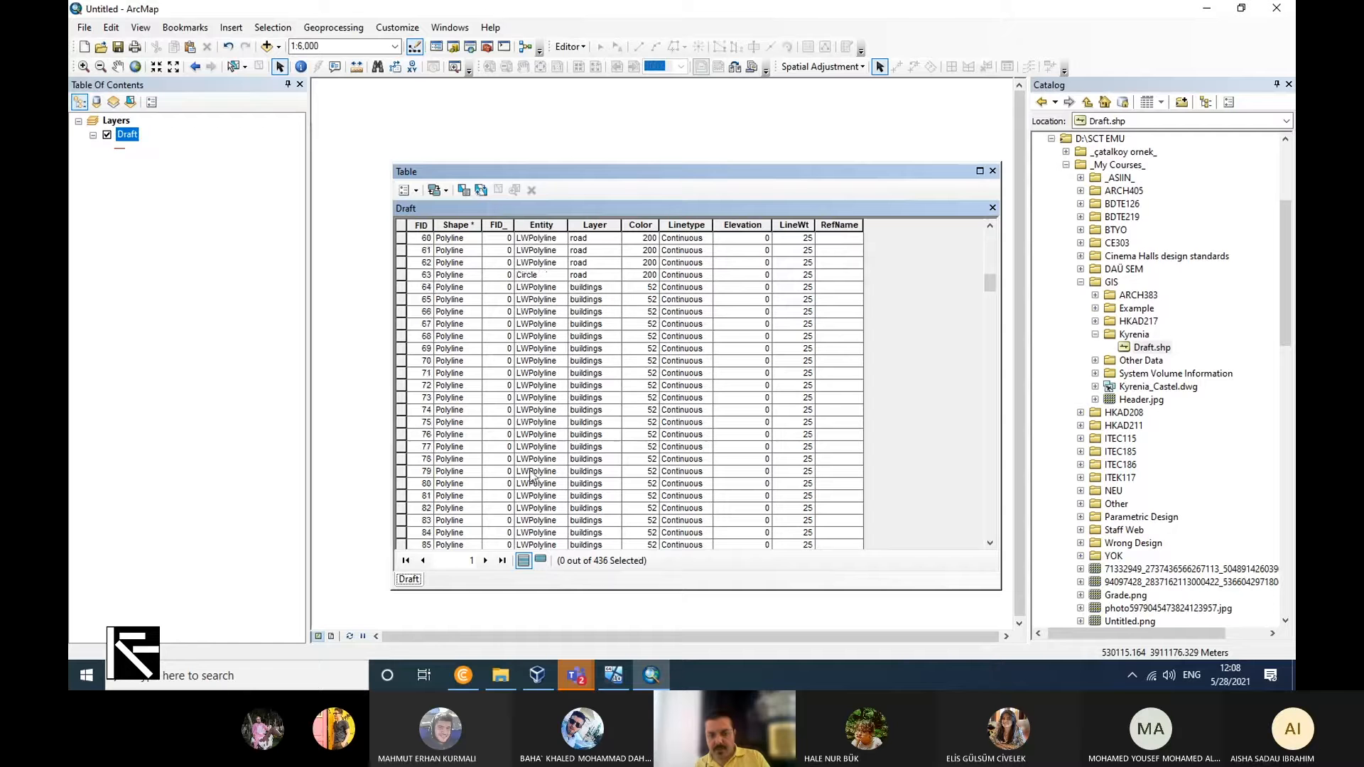
{"action": "scroll", "coordinate": [552, 484], "scroll_direction": "up", "scroll_amount": 20}
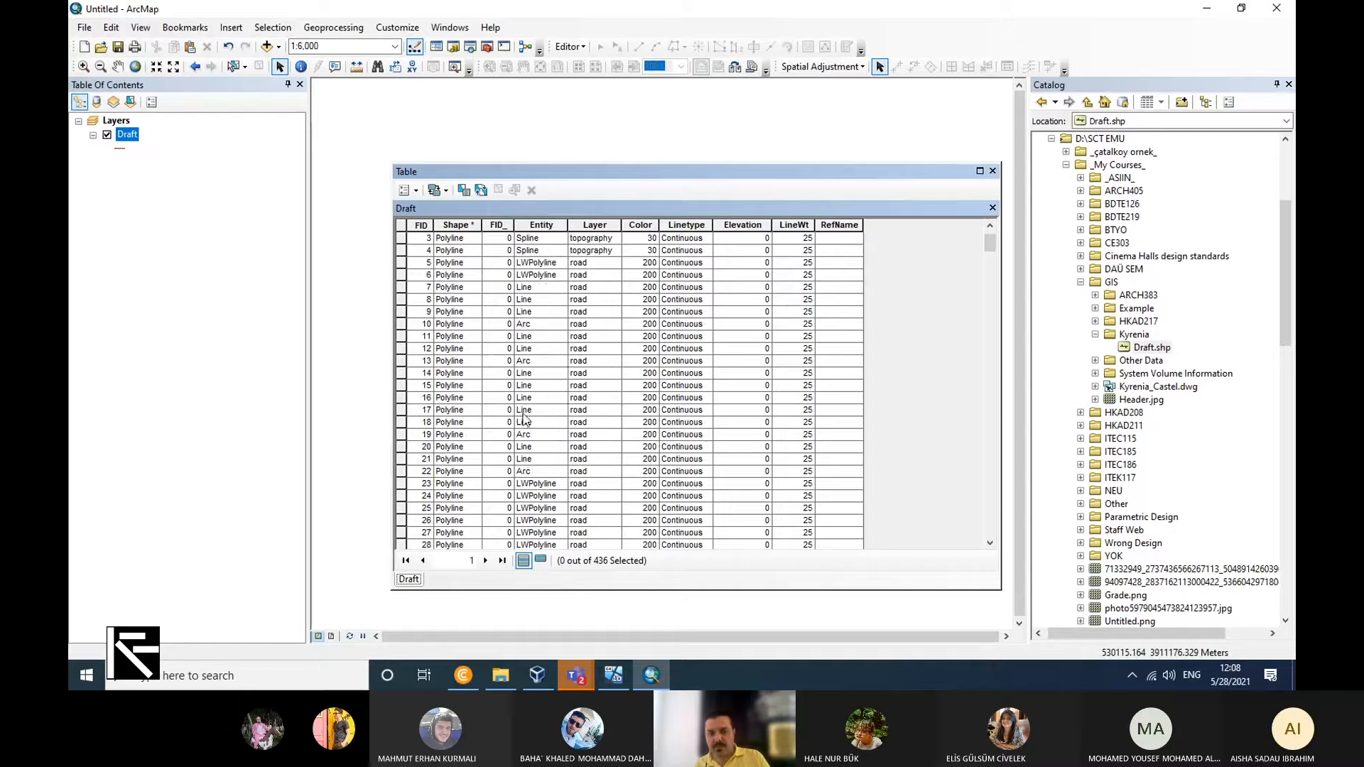
{"action": "scroll", "coordinate": [547, 412], "scroll_direction": "up", "scroll_amount": 1}
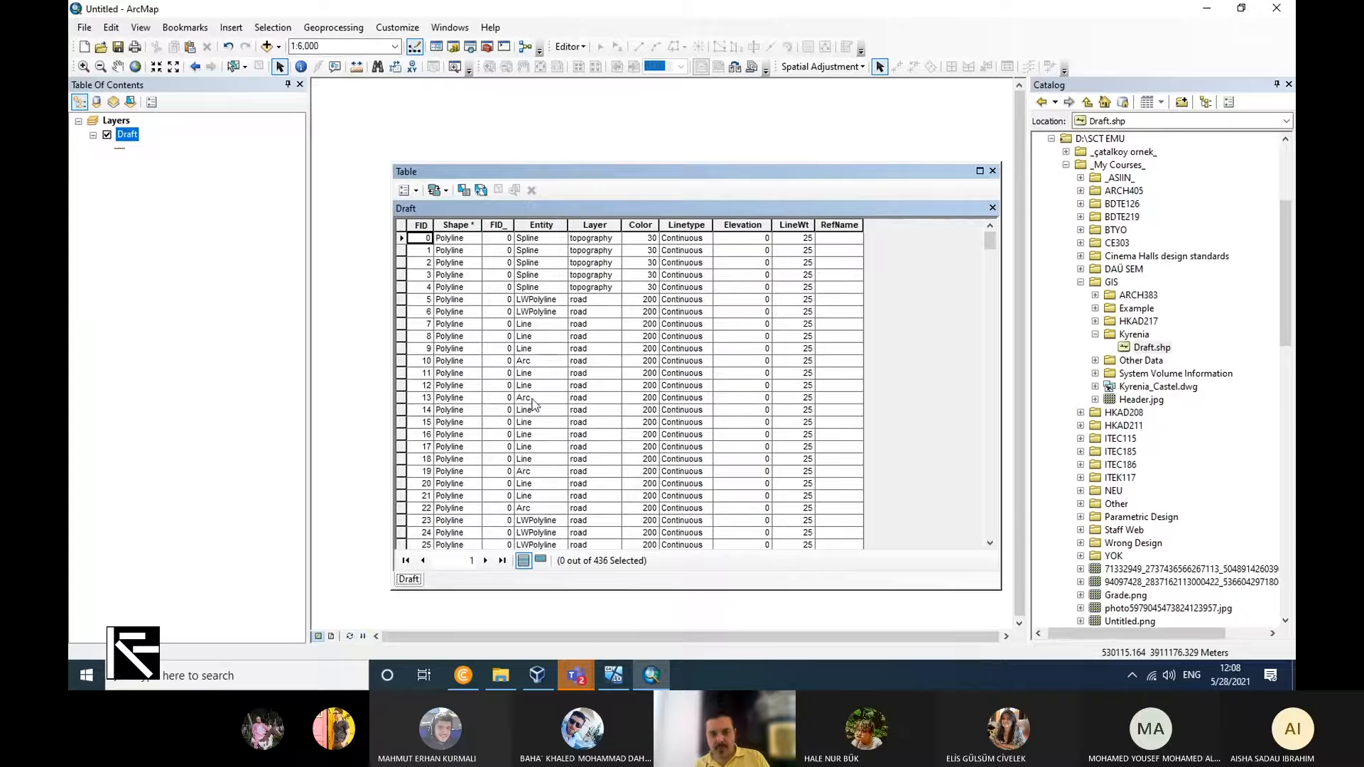
{"action": "left_click", "coordinate": [993, 170]}
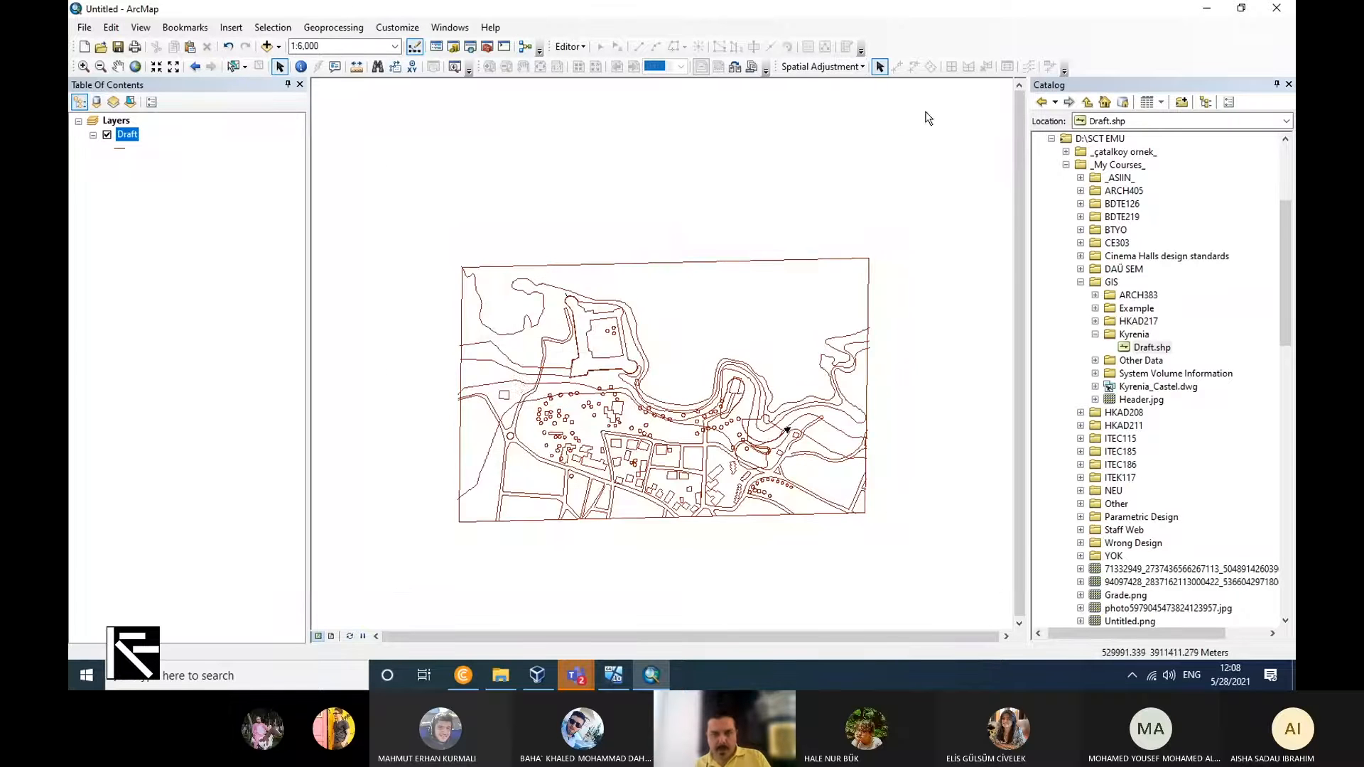
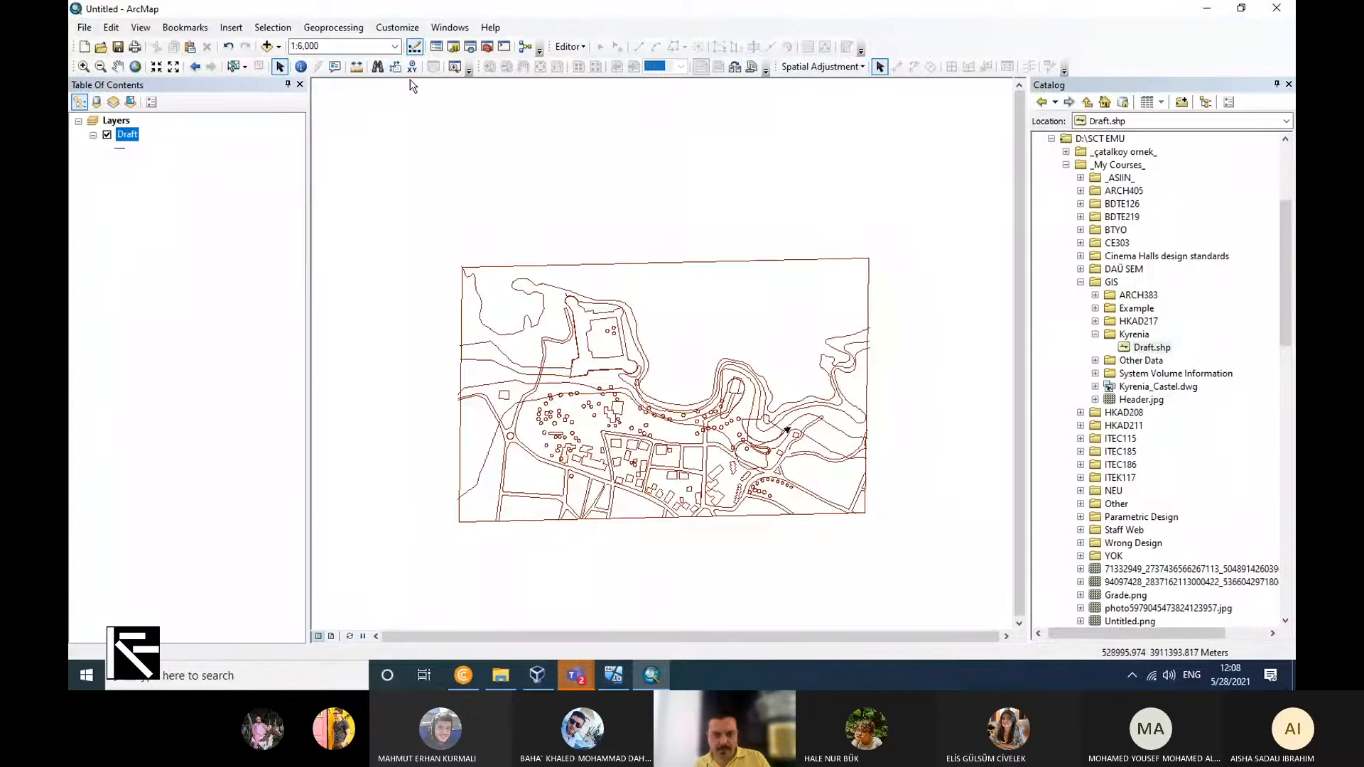
Select the Draft features by attributes with the query "Layer" = 'buildings'.
{"action": "left_click", "coordinate": [669, 299]}
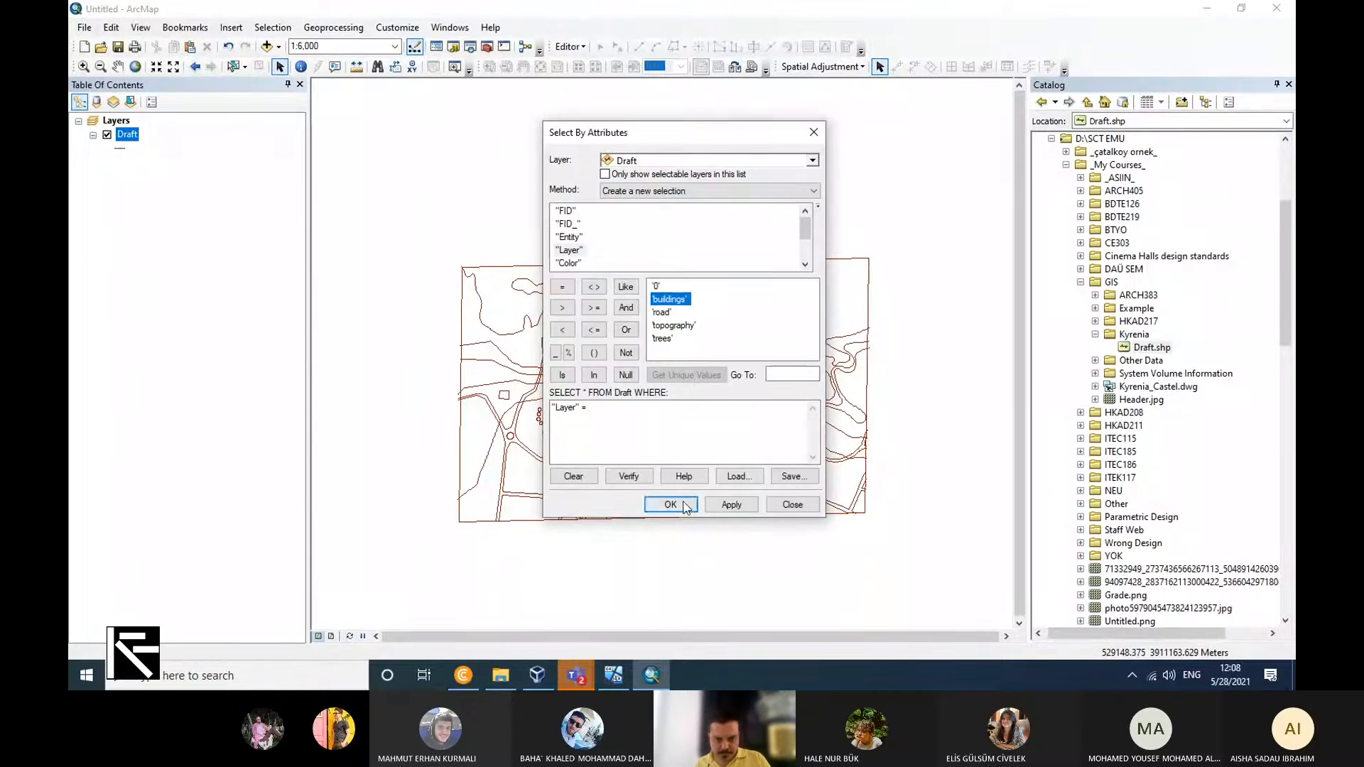
{"action": "left_click", "coordinate": [680, 503]}
{"action": "left_click", "coordinate": [732, 401]}
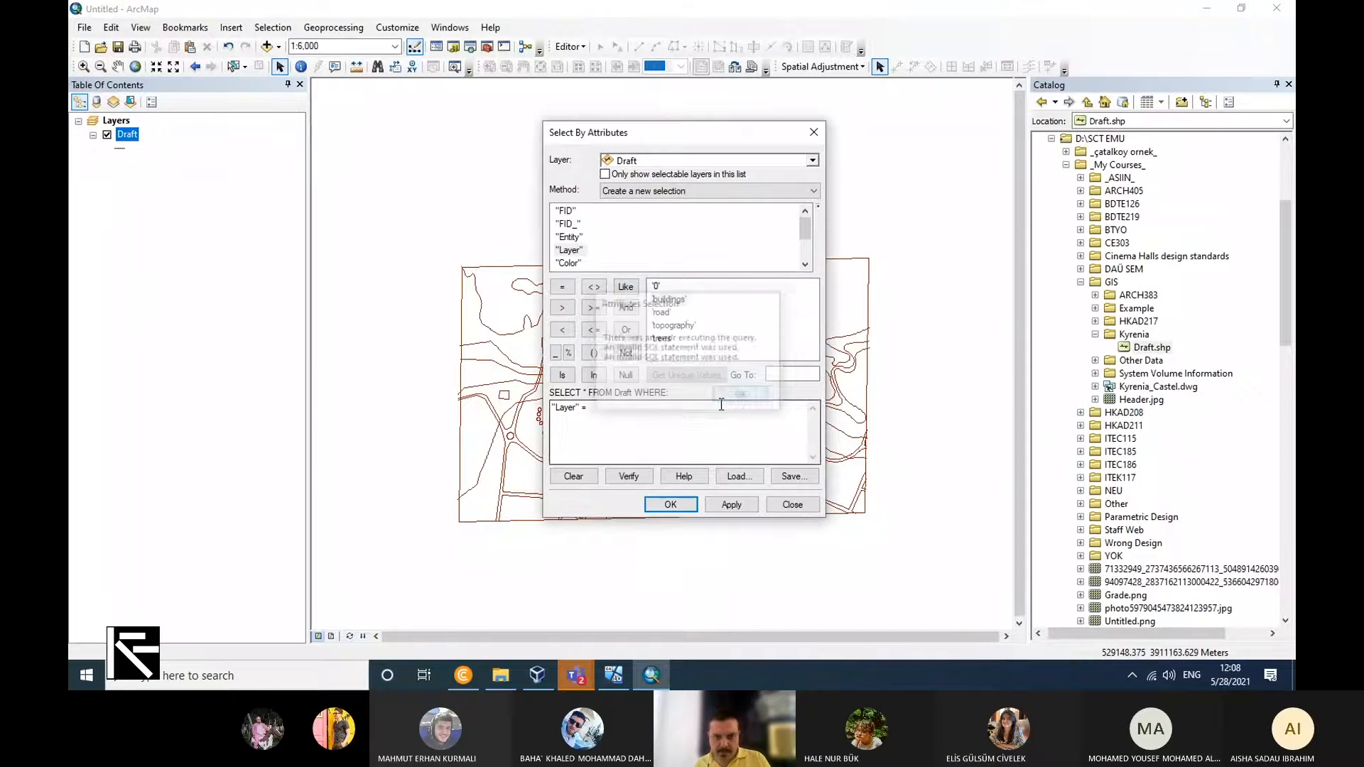
{"action": "double_click", "coordinate": [674, 299]}
{"action": "left_click", "coordinate": [671, 505]}
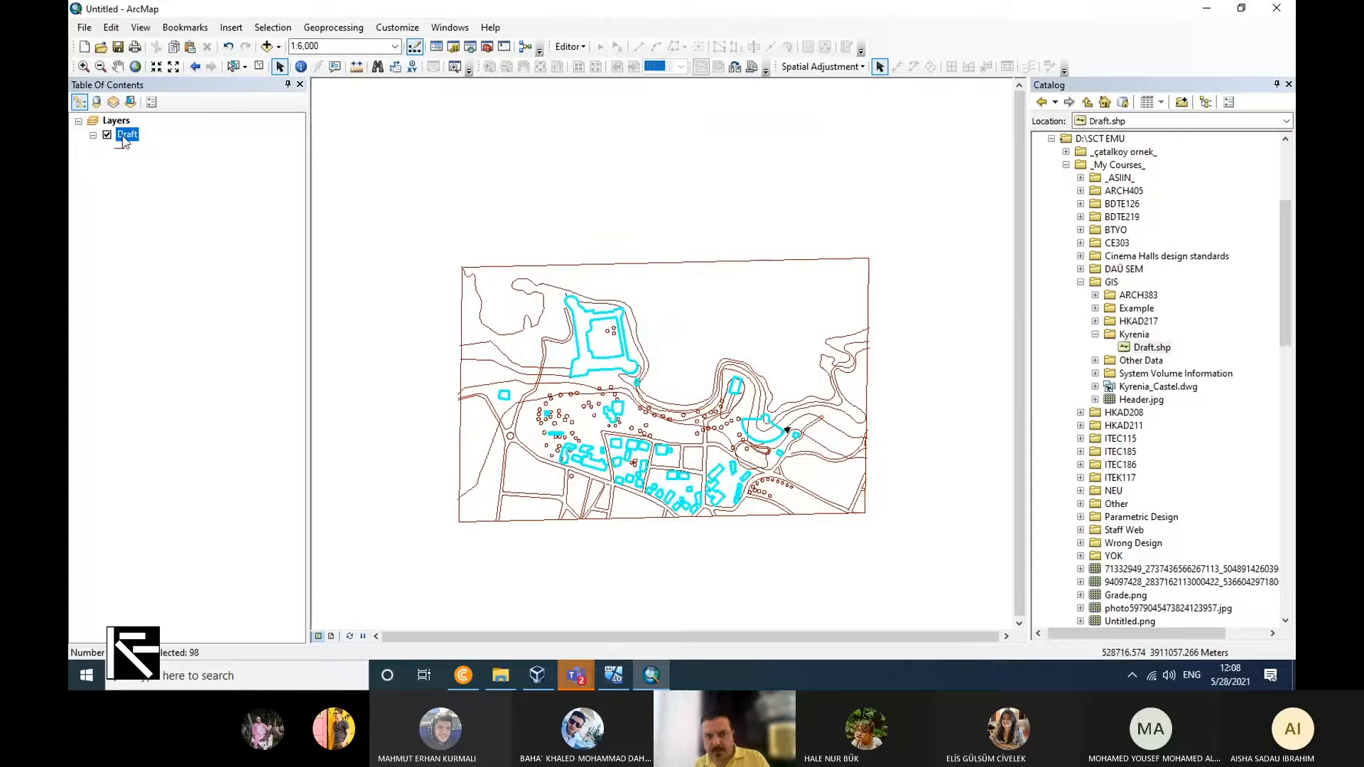
Create a new layer from the selected building features of the Draft.
{"action": "right_click", "coordinate": [127, 136]}
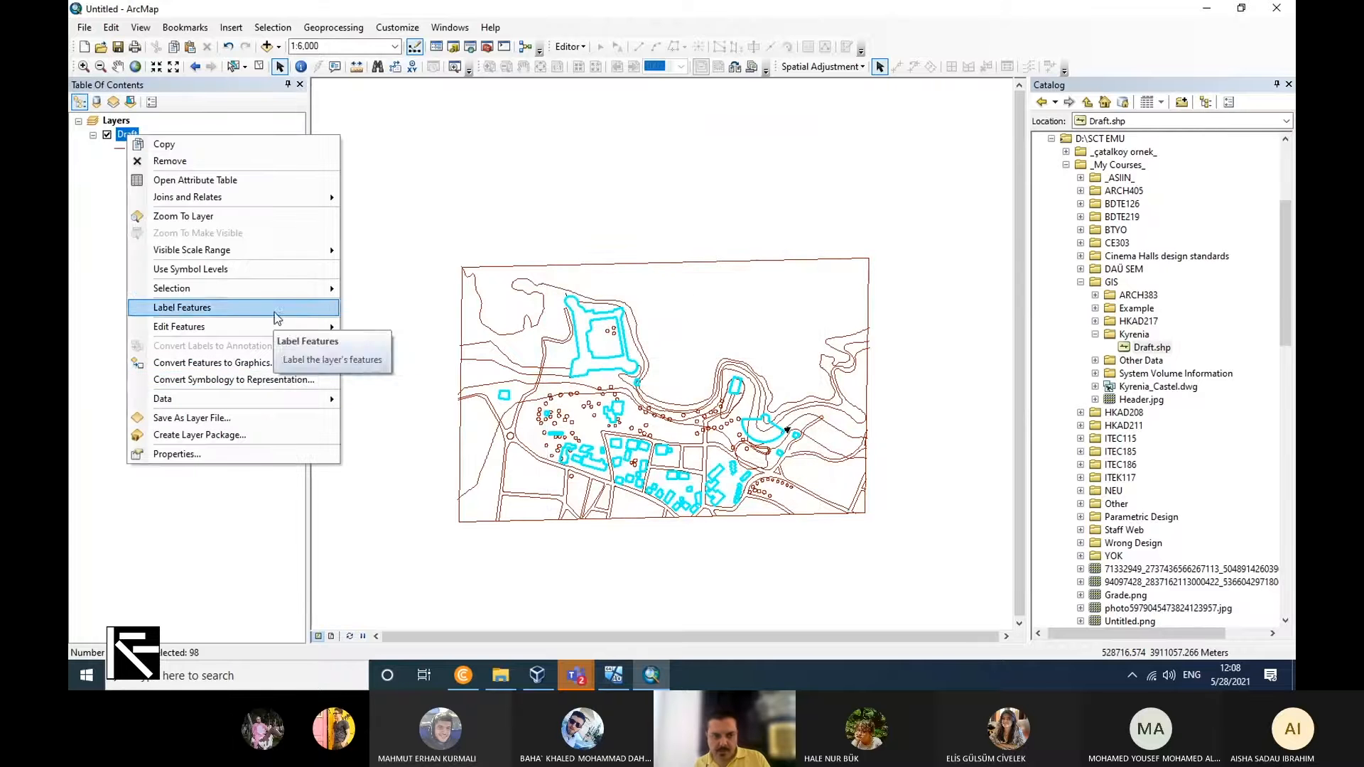
{"action": "mouse_move", "coordinate": [285, 288]}
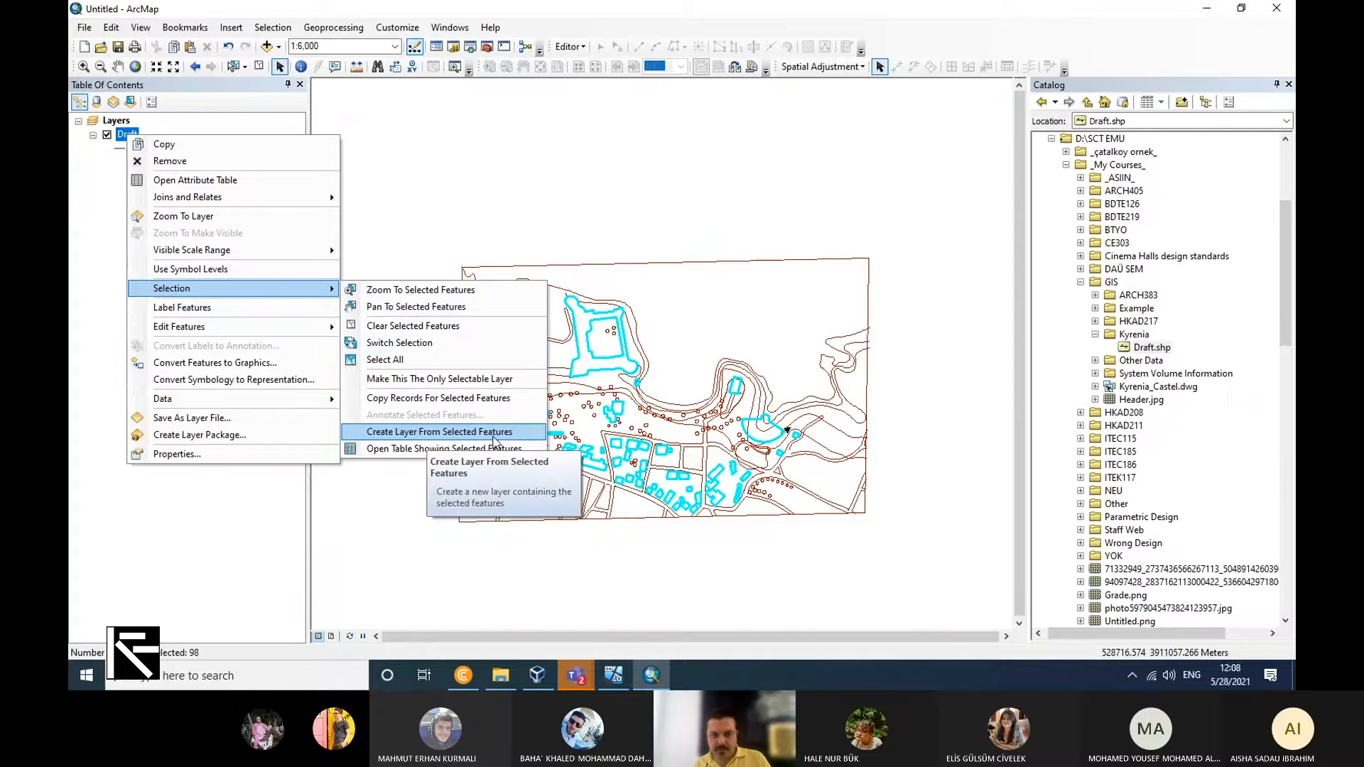
{"action": "left_click", "coordinate": [497, 435]}
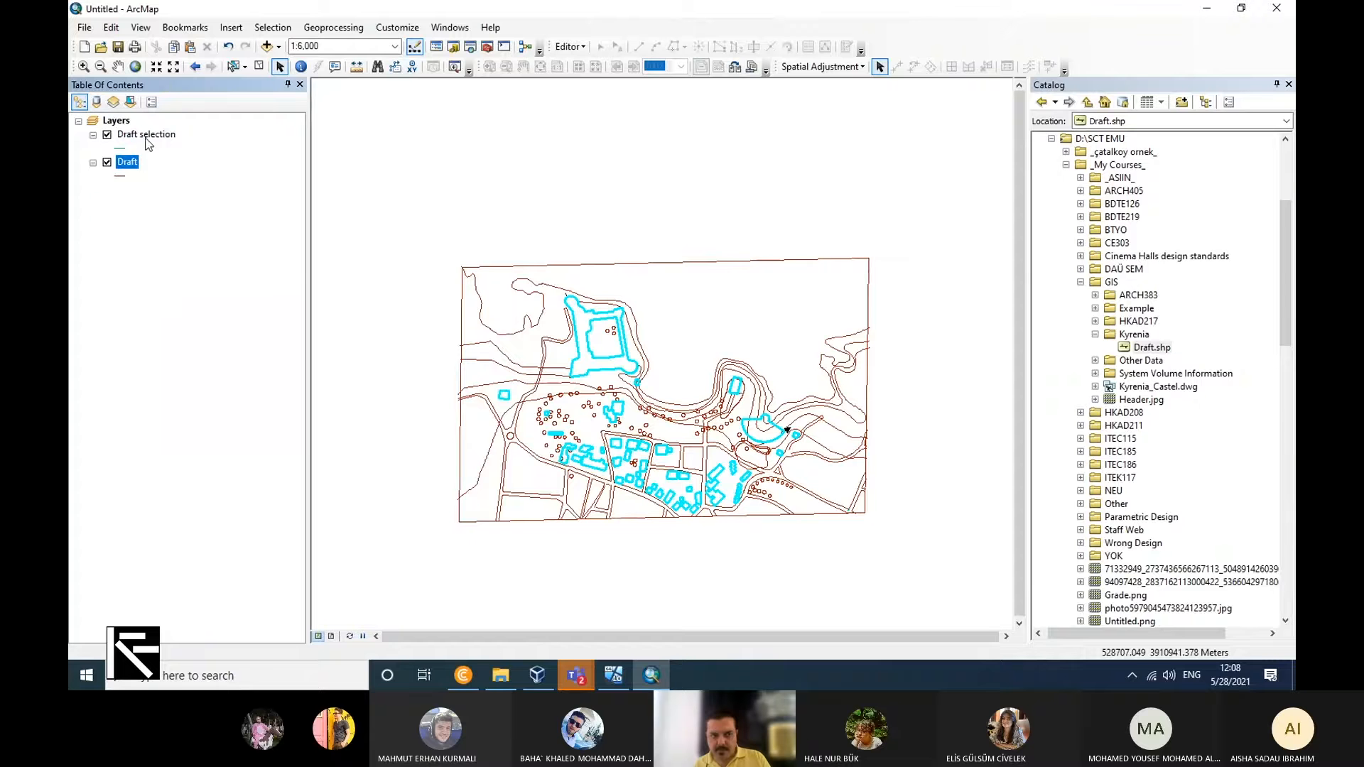
Export all features of the Draft selection layer to the Kyrenia folder as a shapefile named Draft_Building.
{"action": "right_click", "coordinate": [170, 138]}
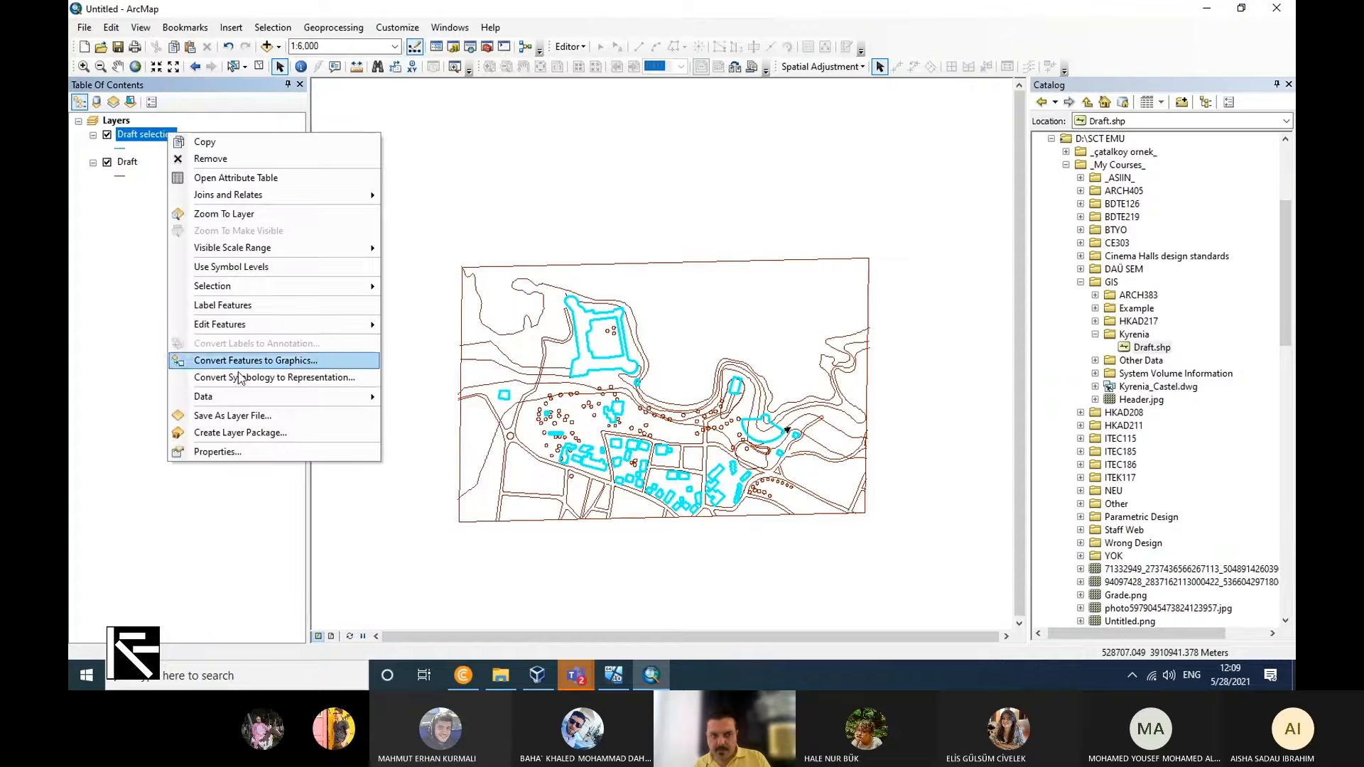
{"action": "mouse_move", "coordinate": [298, 397]}
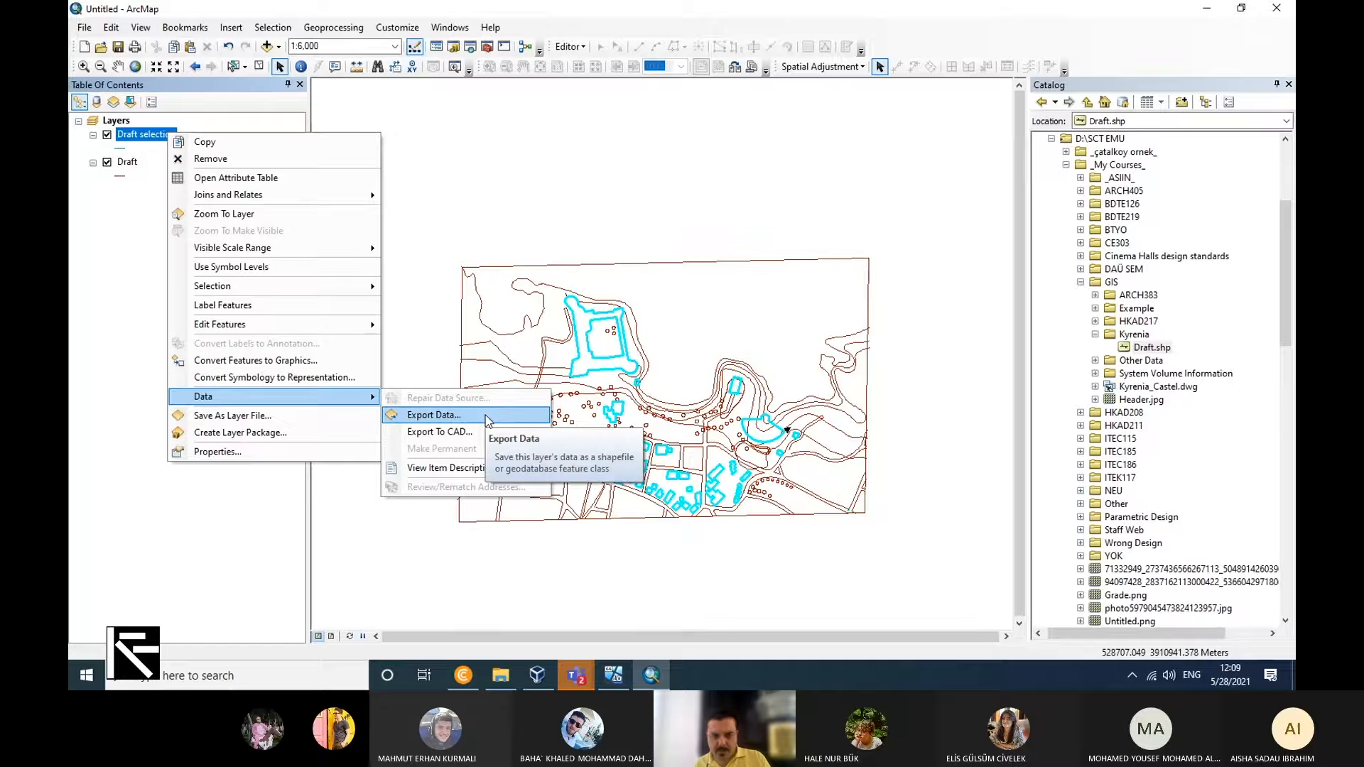
{"action": "left_click", "coordinate": [484, 415]}
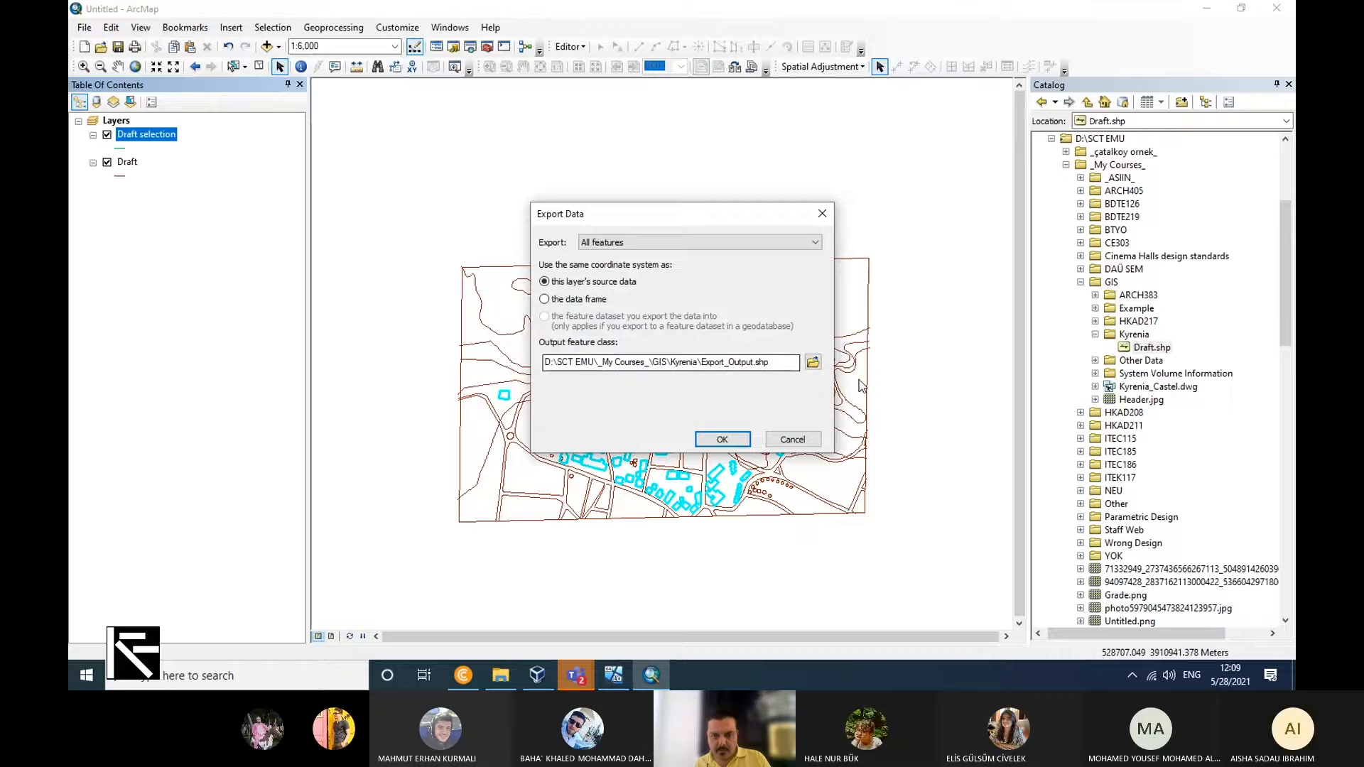
{"action": "left_click", "coordinate": [813, 362]}
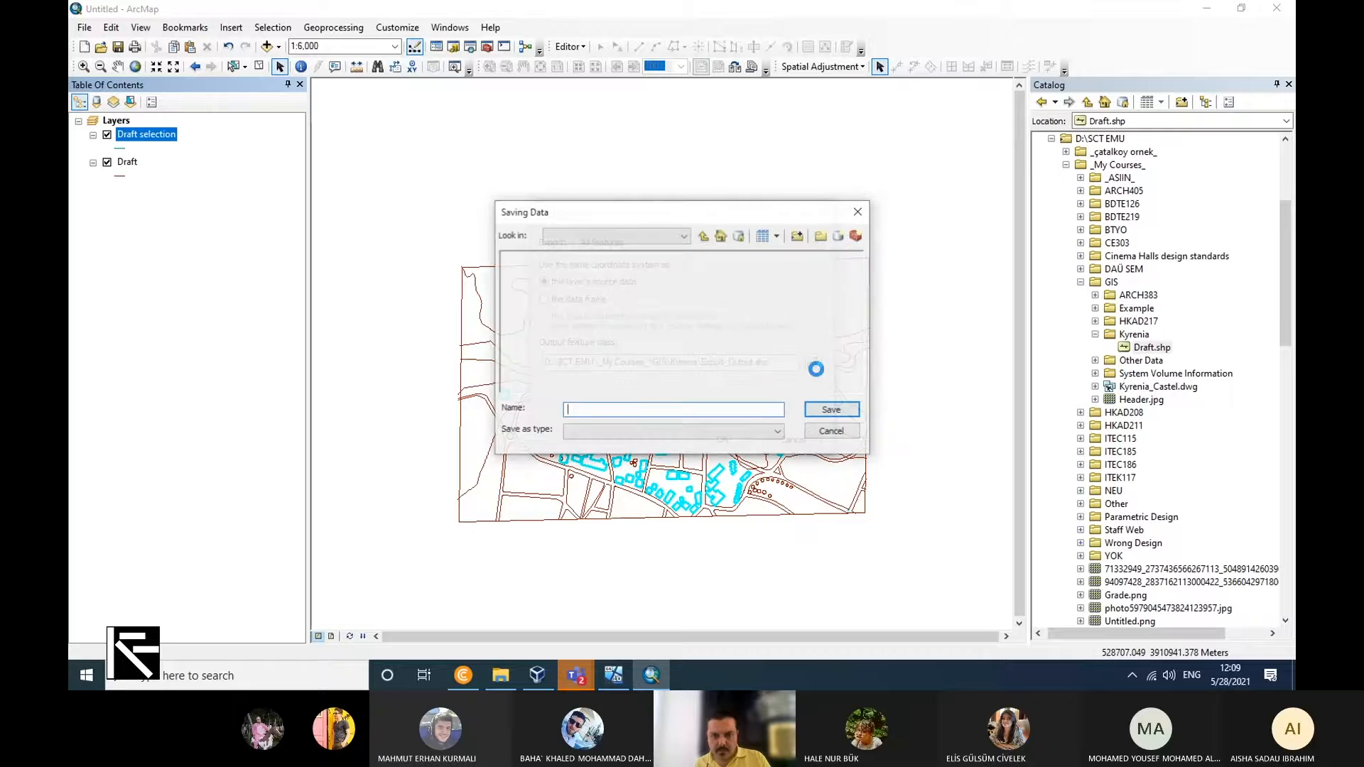
{"action": "double_click", "coordinate": [679, 408]}
{"action": "type", "text": "Draft_Building"}
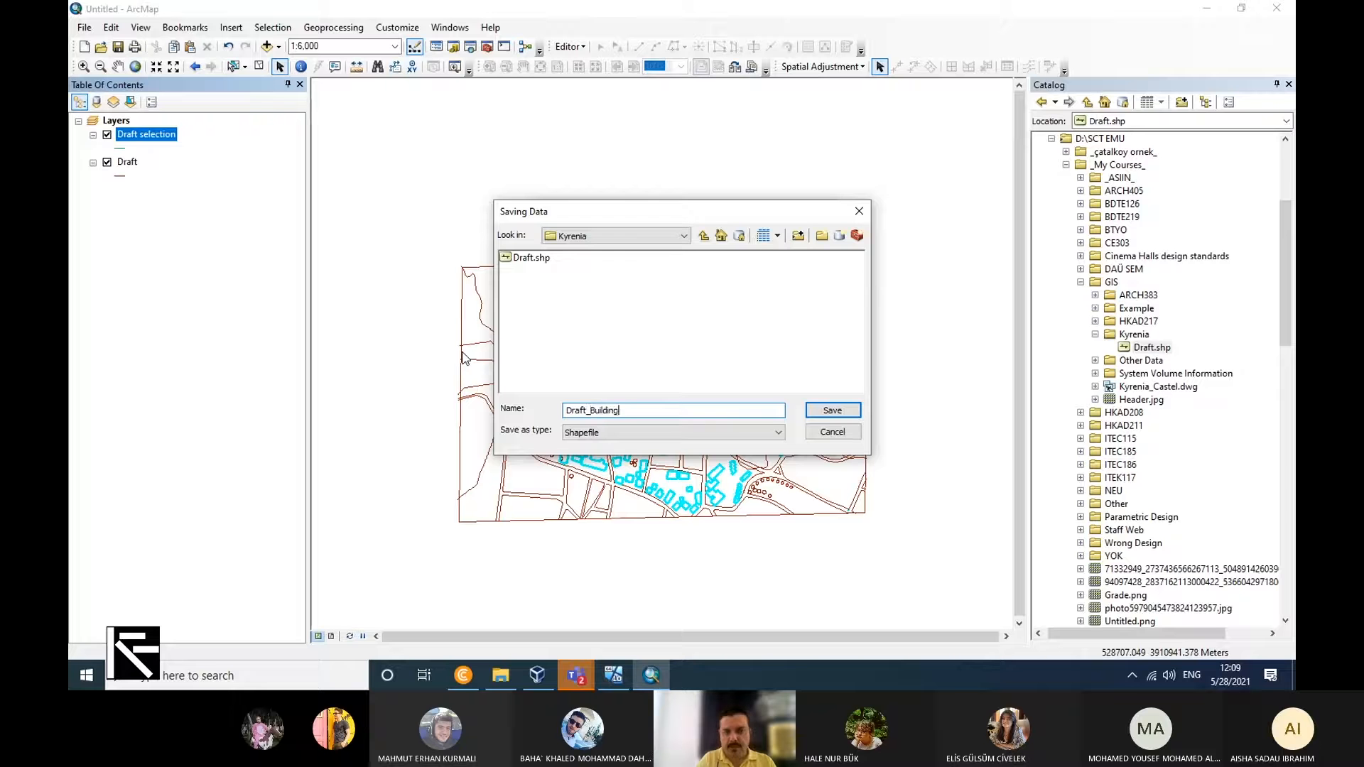
{"action": "left_click", "coordinate": [833, 411]}
{"action": "left_click", "coordinate": [722, 439]}
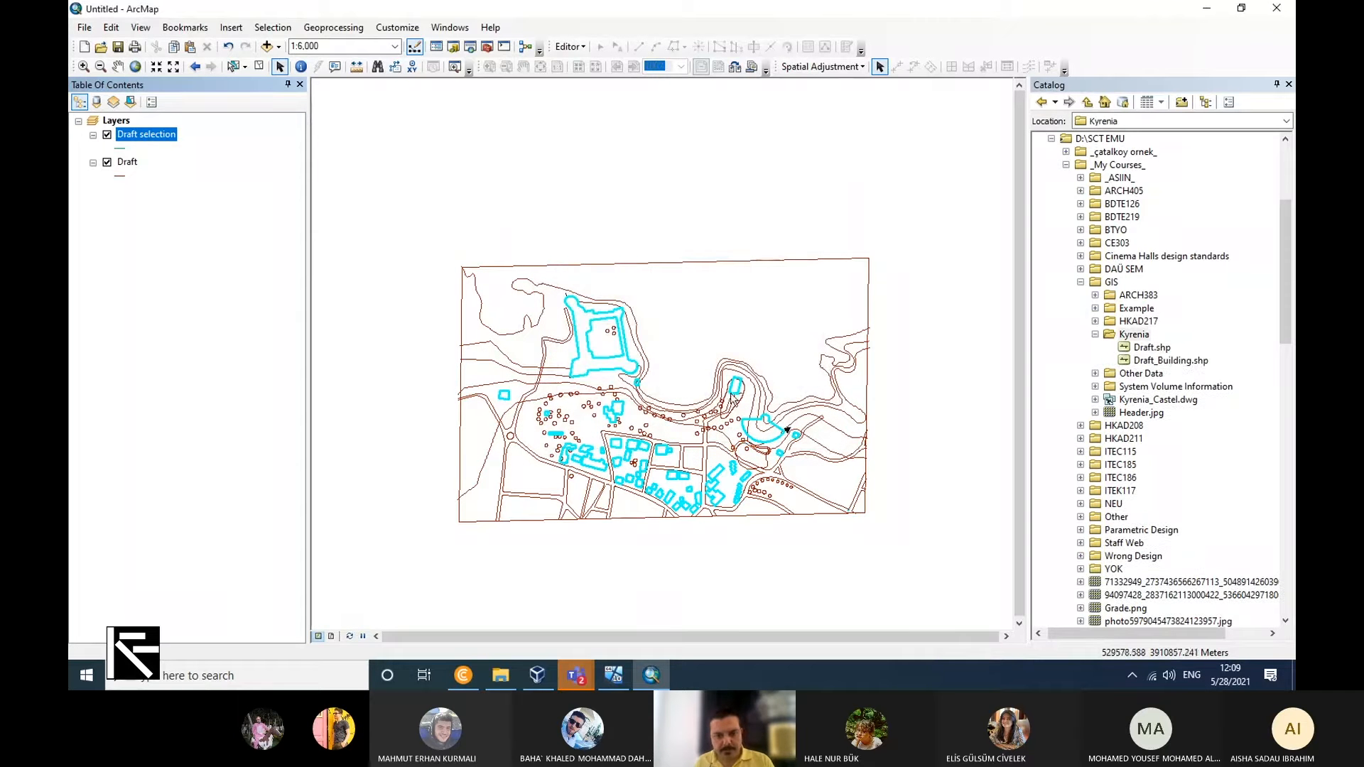
Select the Draft features by attributes with the query "Layer" = 'trees'.
{"action": "left_click", "coordinate": [260, 30]}
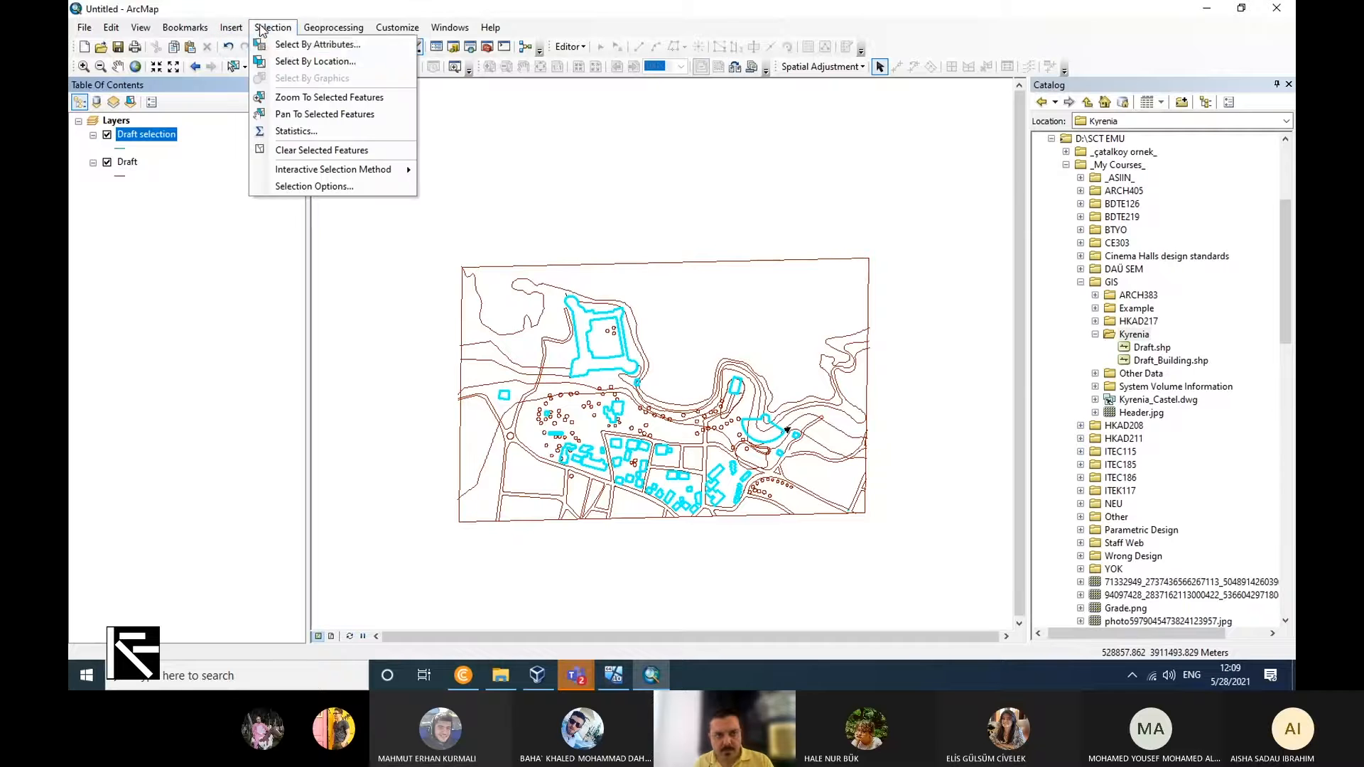
{"action": "left_click", "coordinate": [270, 43]}
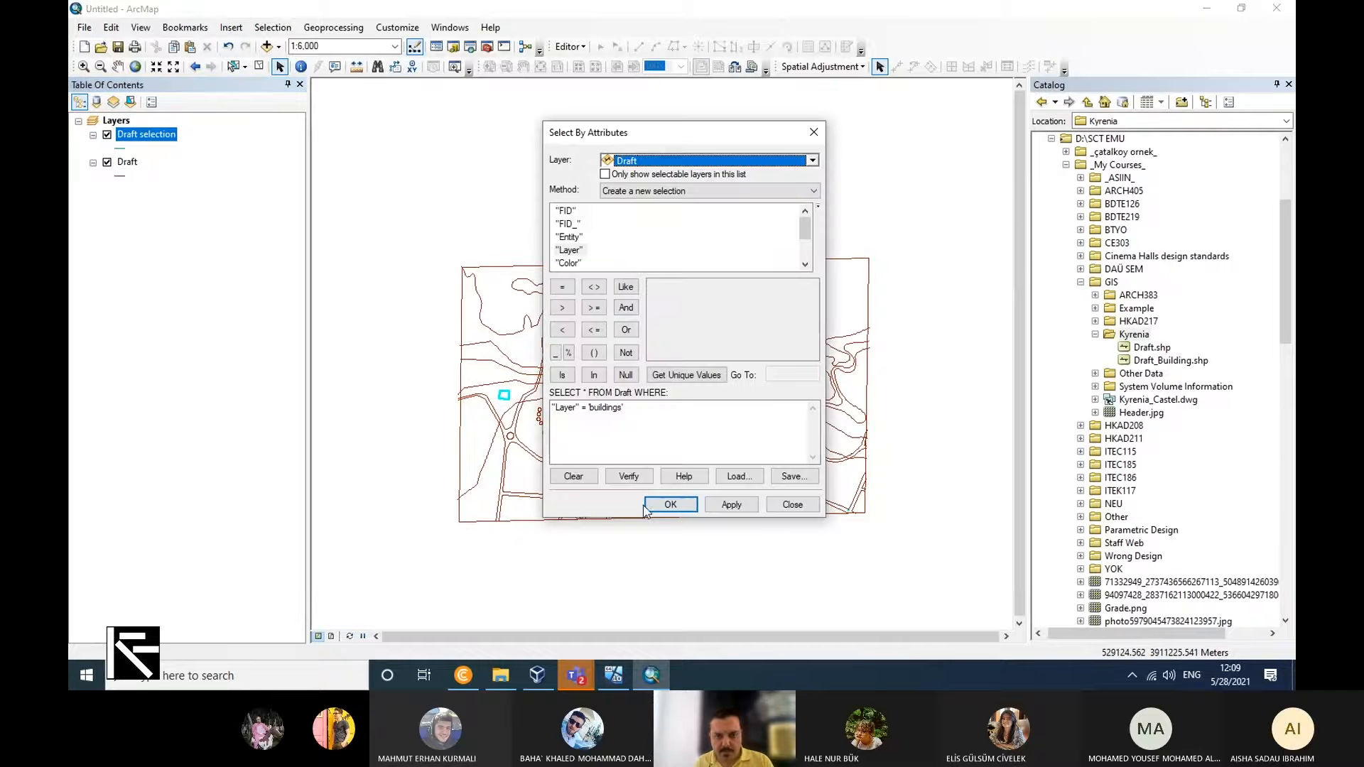
{"action": "left_click", "coordinate": [634, 407]}
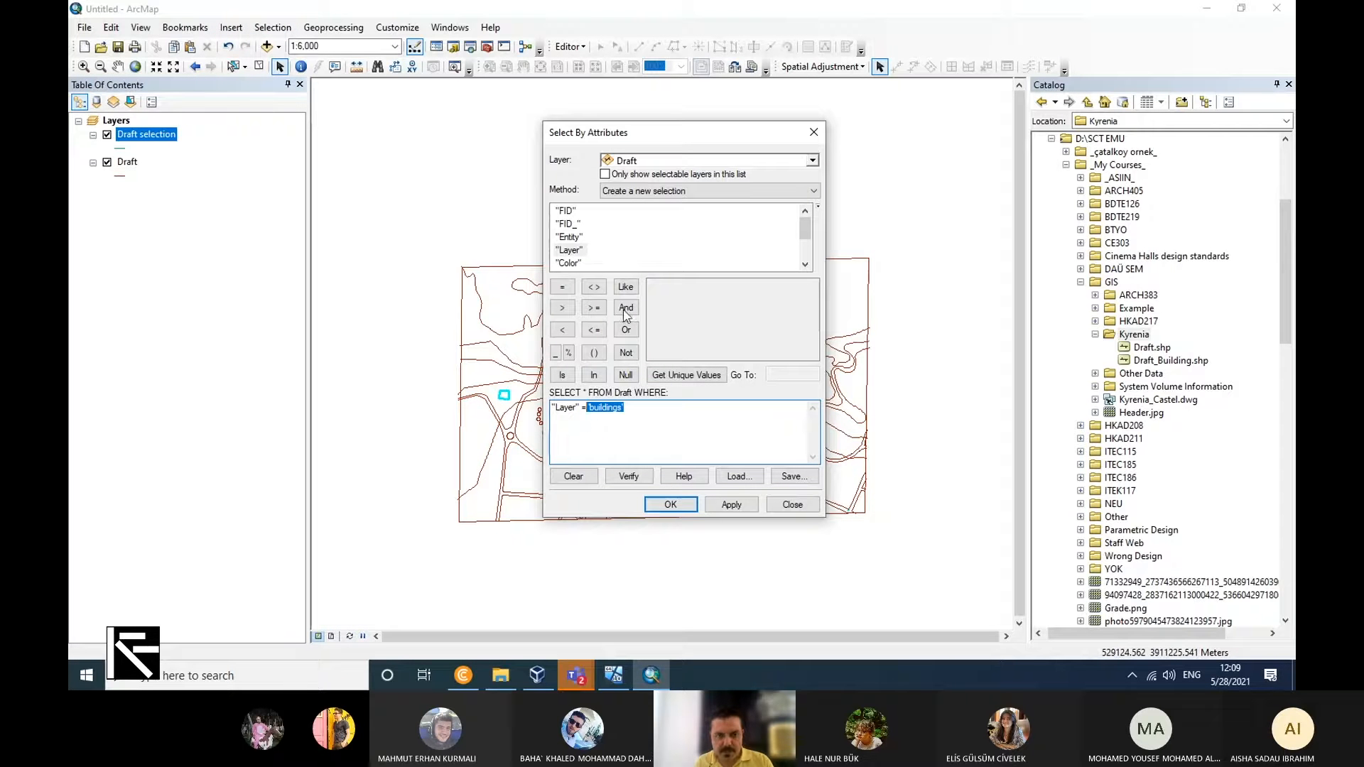
{"action": "left_click", "coordinate": [720, 375]}
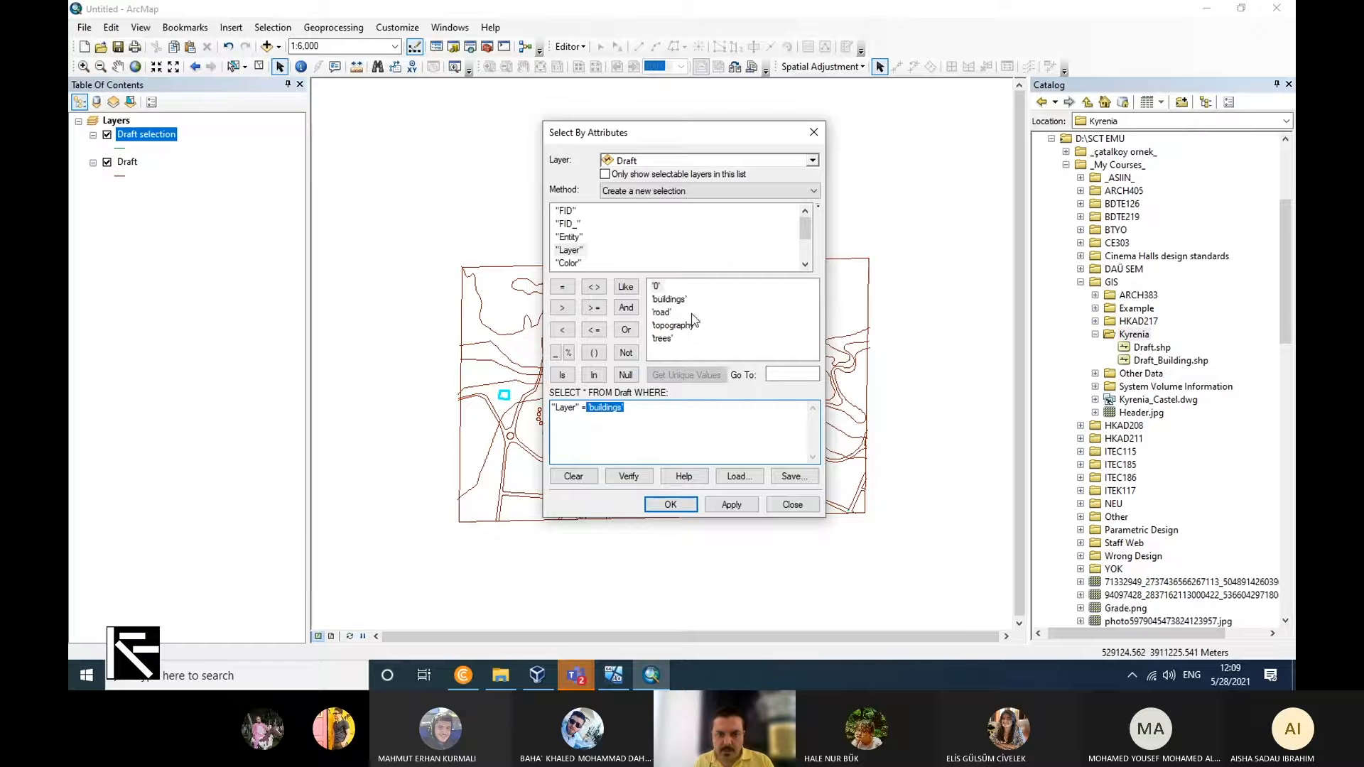
{"action": "double_click", "coordinate": [661, 339]}
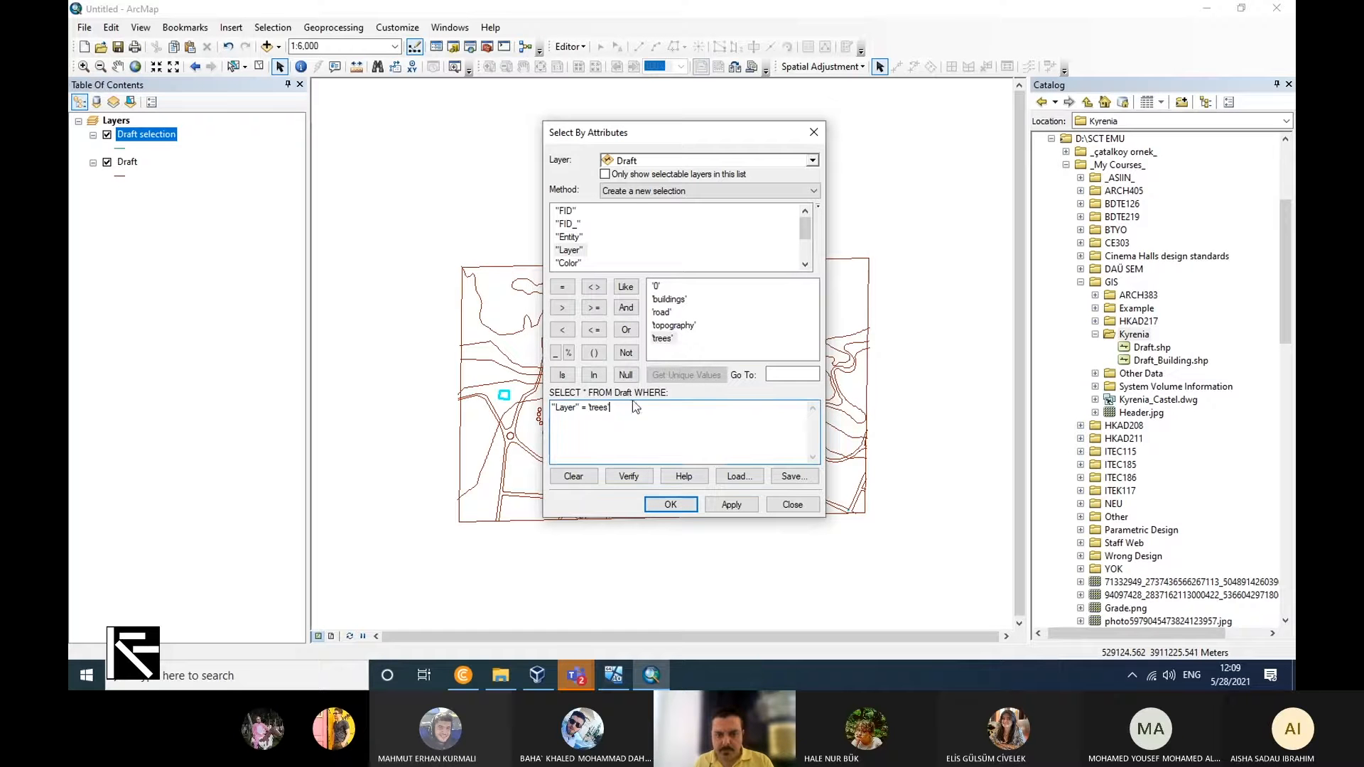
{"action": "left_click", "coordinate": [670, 505]}
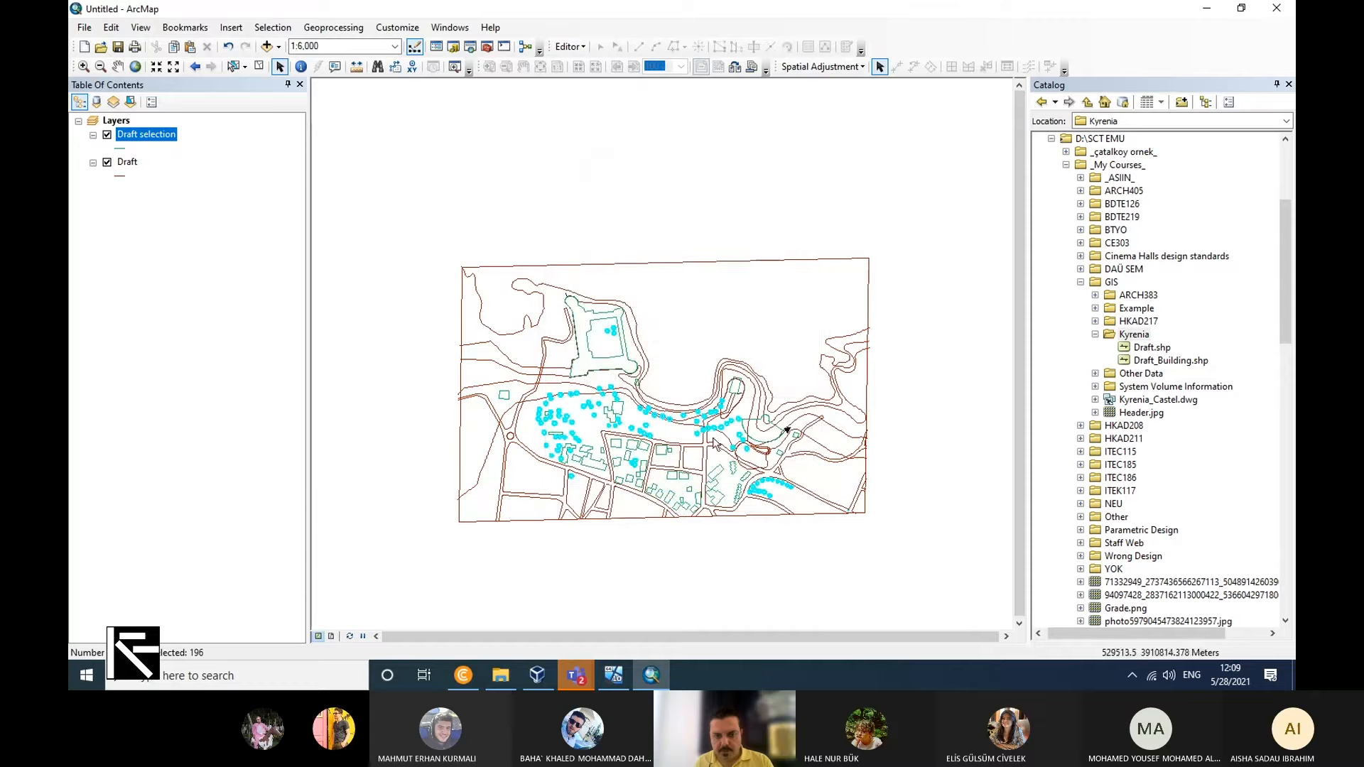
Create a new layer from the selected tree features of the Draft.
{"action": "right_click", "coordinate": [131, 165]}
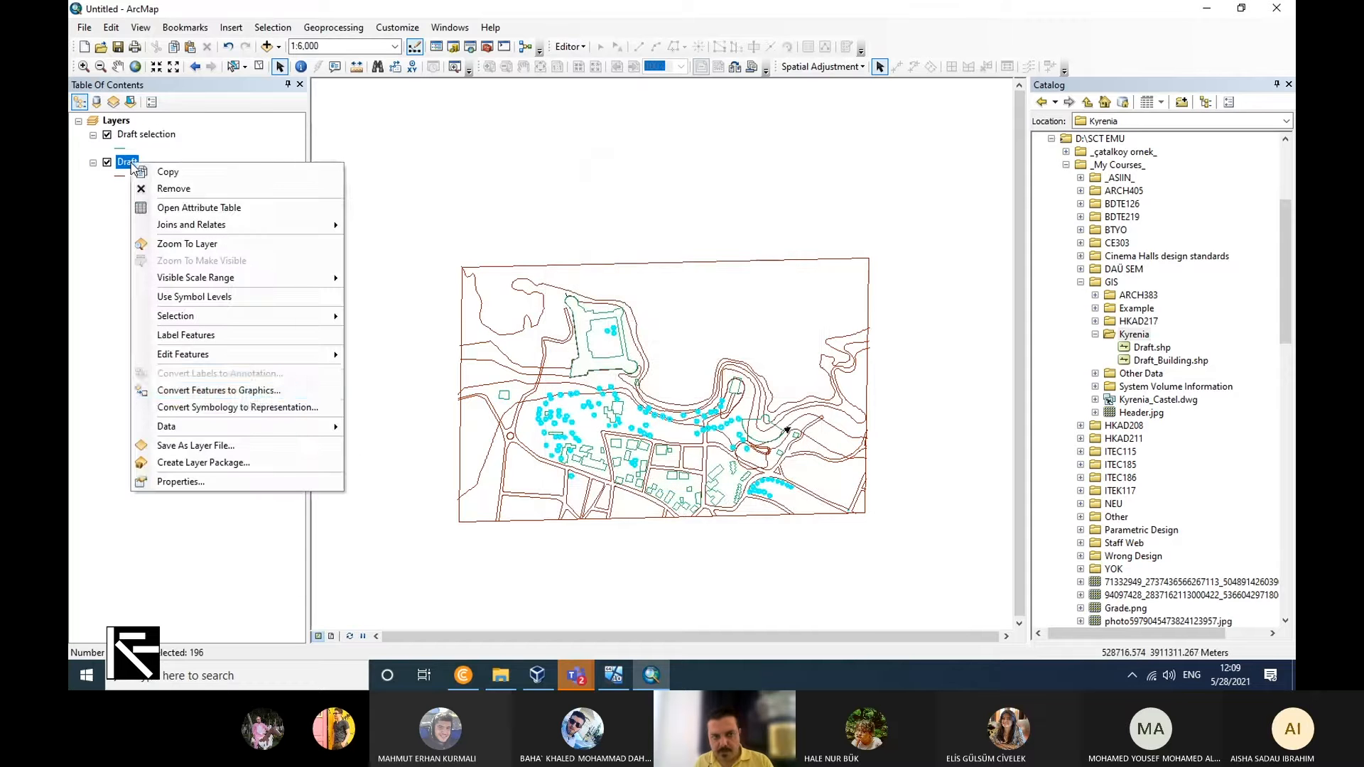
{"action": "mouse_move", "coordinate": [297, 426]}
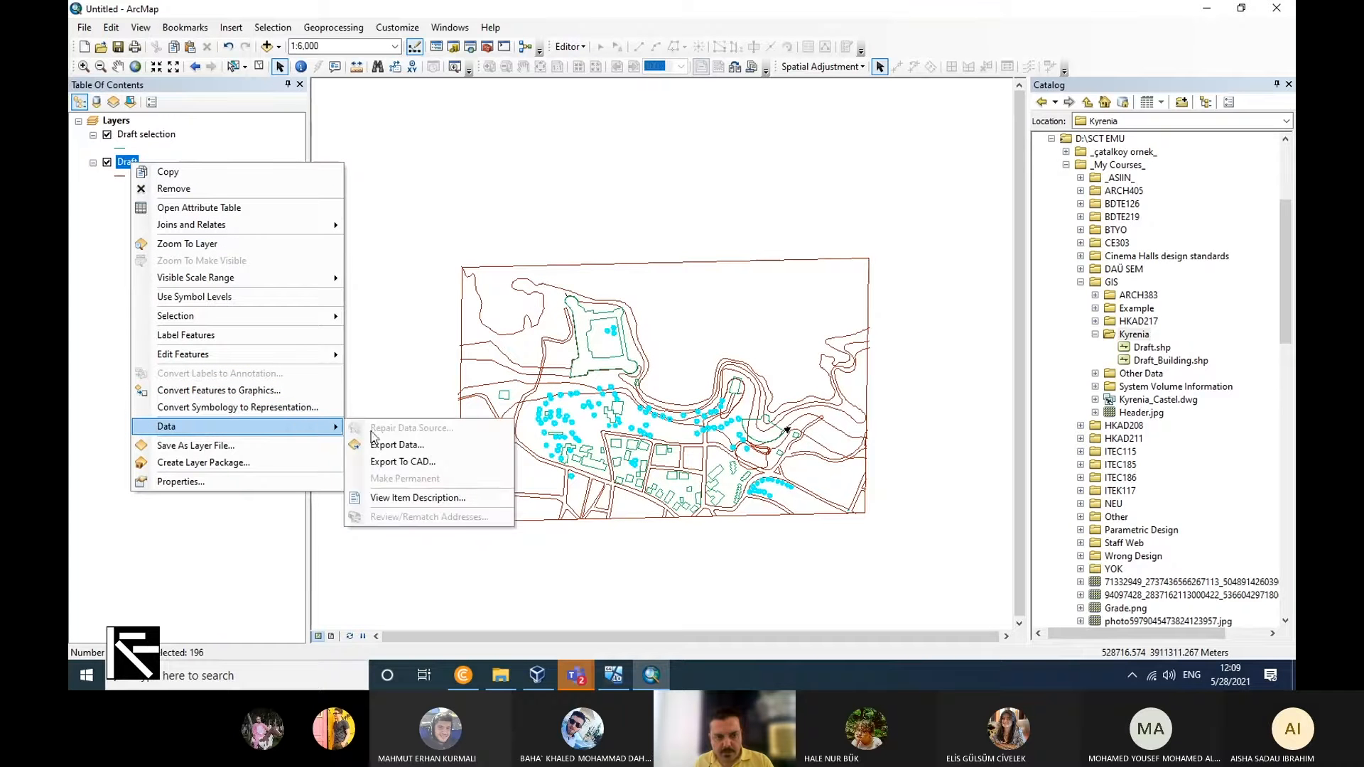
{"action": "mouse_move", "coordinate": [307, 318]}
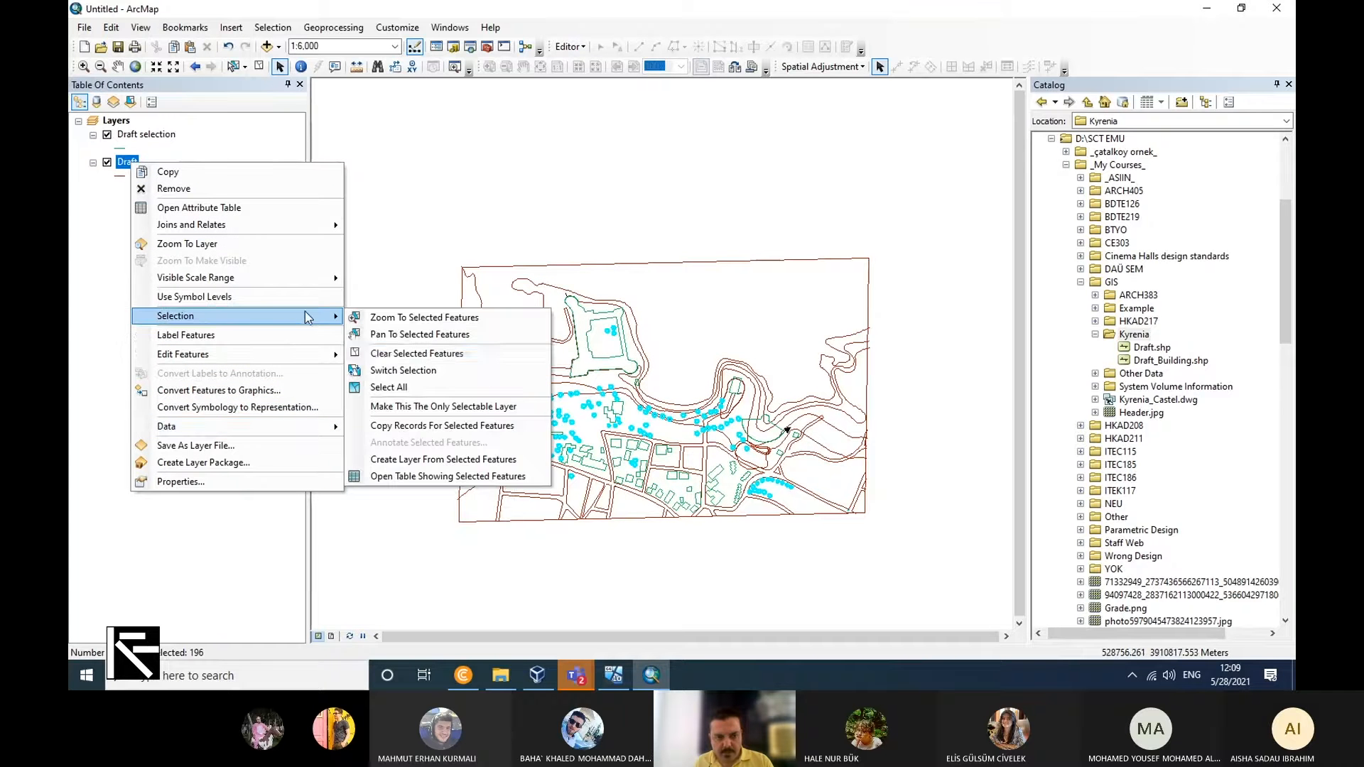
{"action": "left_click", "coordinate": [506, 460]}
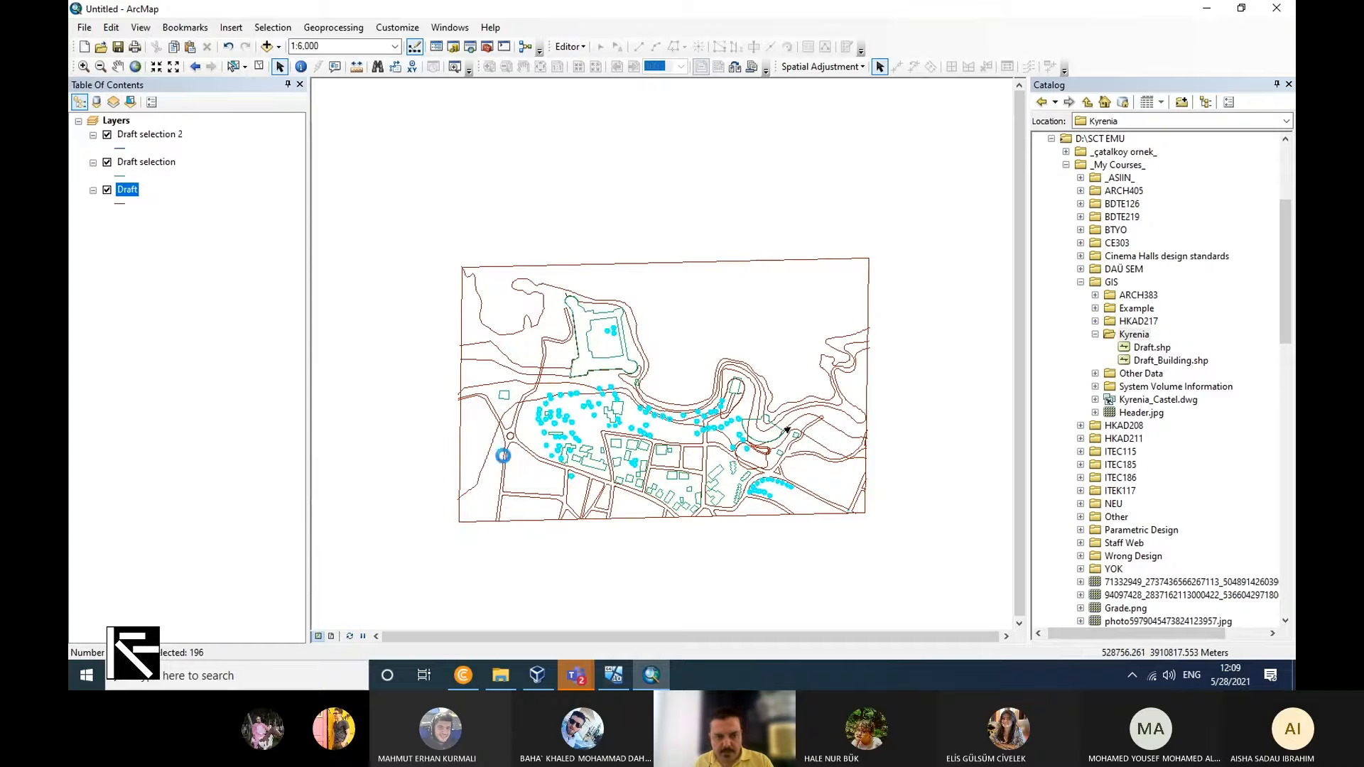
Export the Draft selection 2 layer to the Kyrenia folder as Draft_Tree.shp, without adding the exported data to the map.
{"action": "right_click", "coordinate": [161, 140]}
{"action": "mouse_move", "coordinate": [295, 402]}
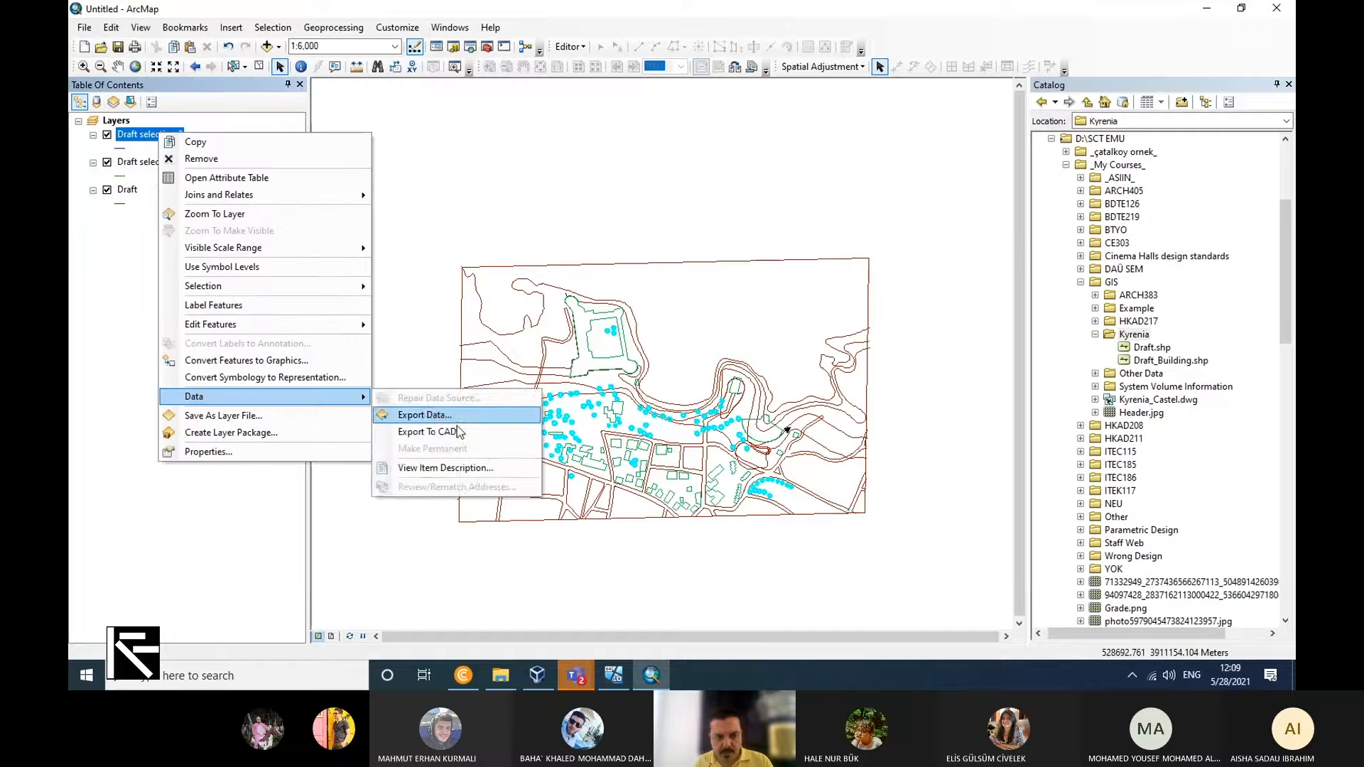
{"action": "left_click", "coordinate": [455, 418]}
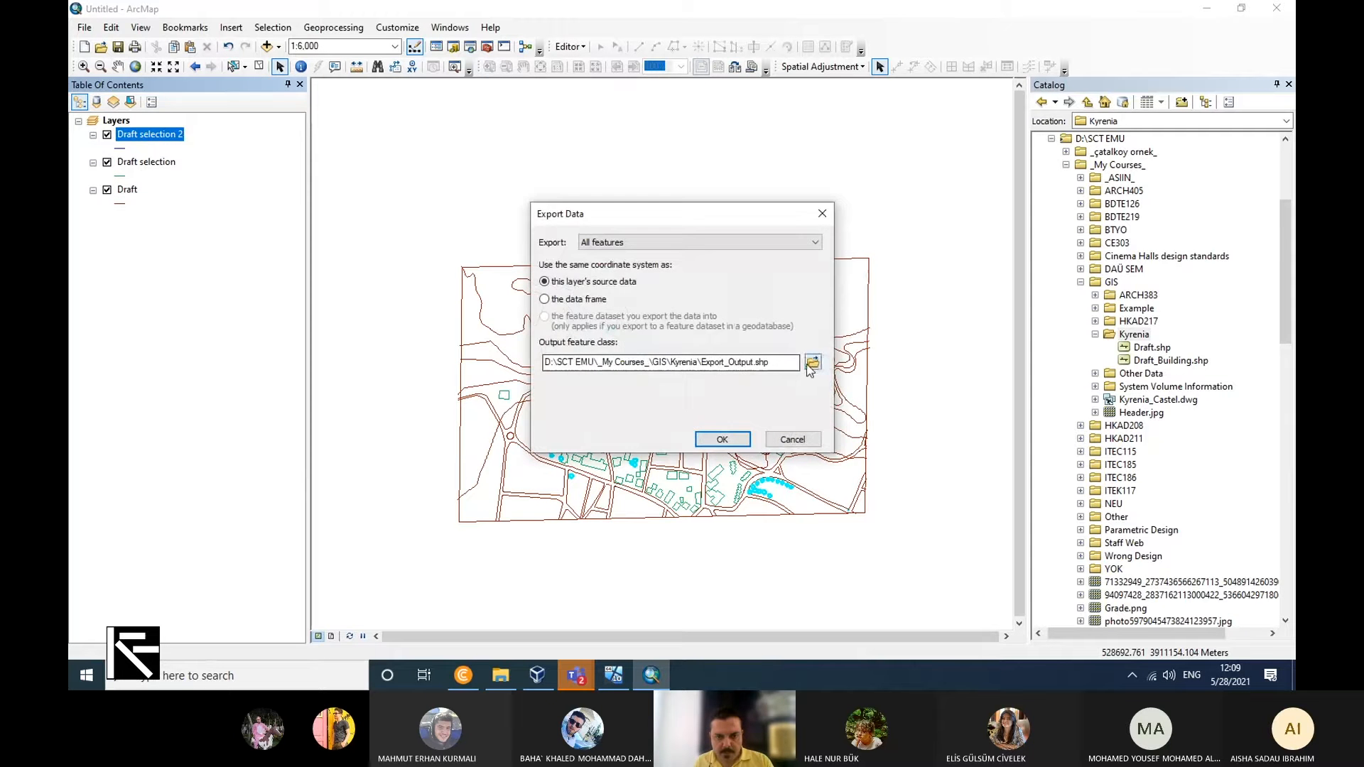
{"action": "left_click", "coordinate": [809, 364]}
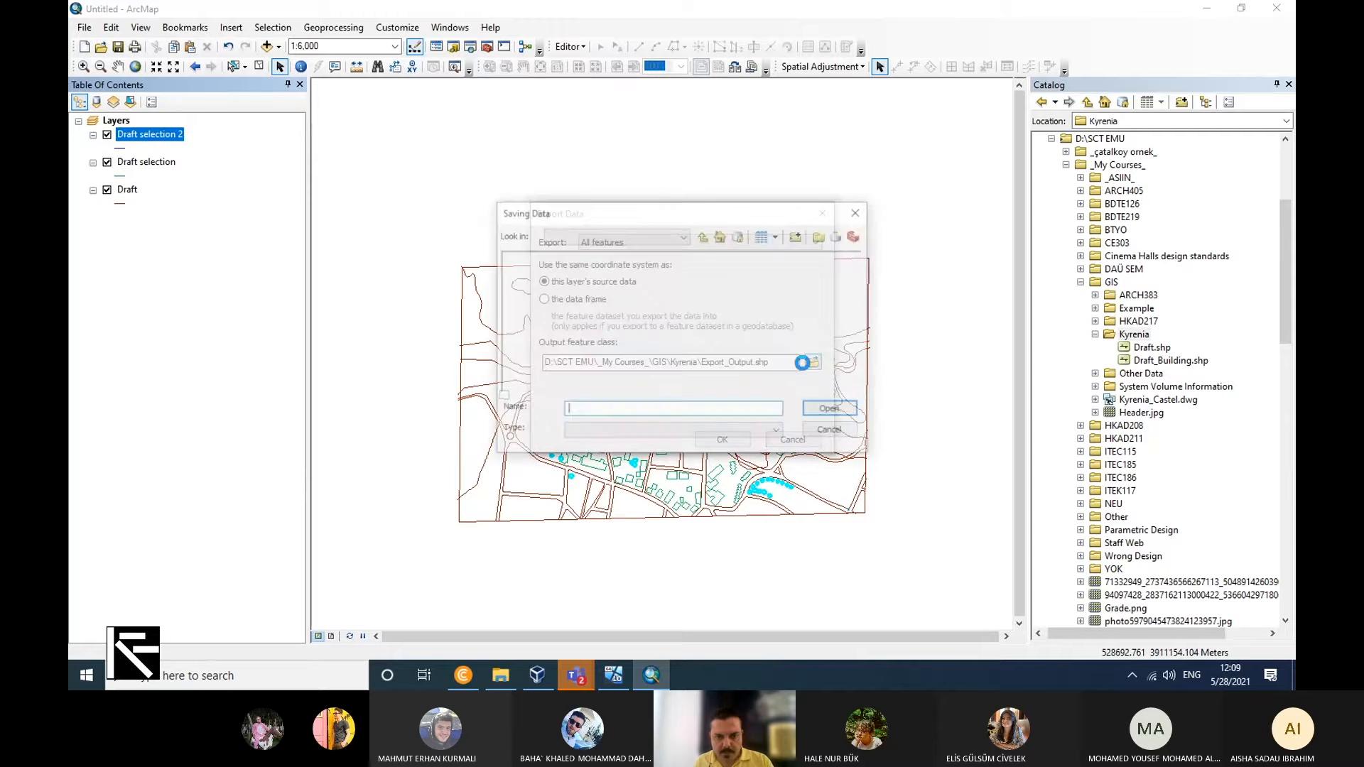
{"action": "double_click", "coordinate": [620, 412]}
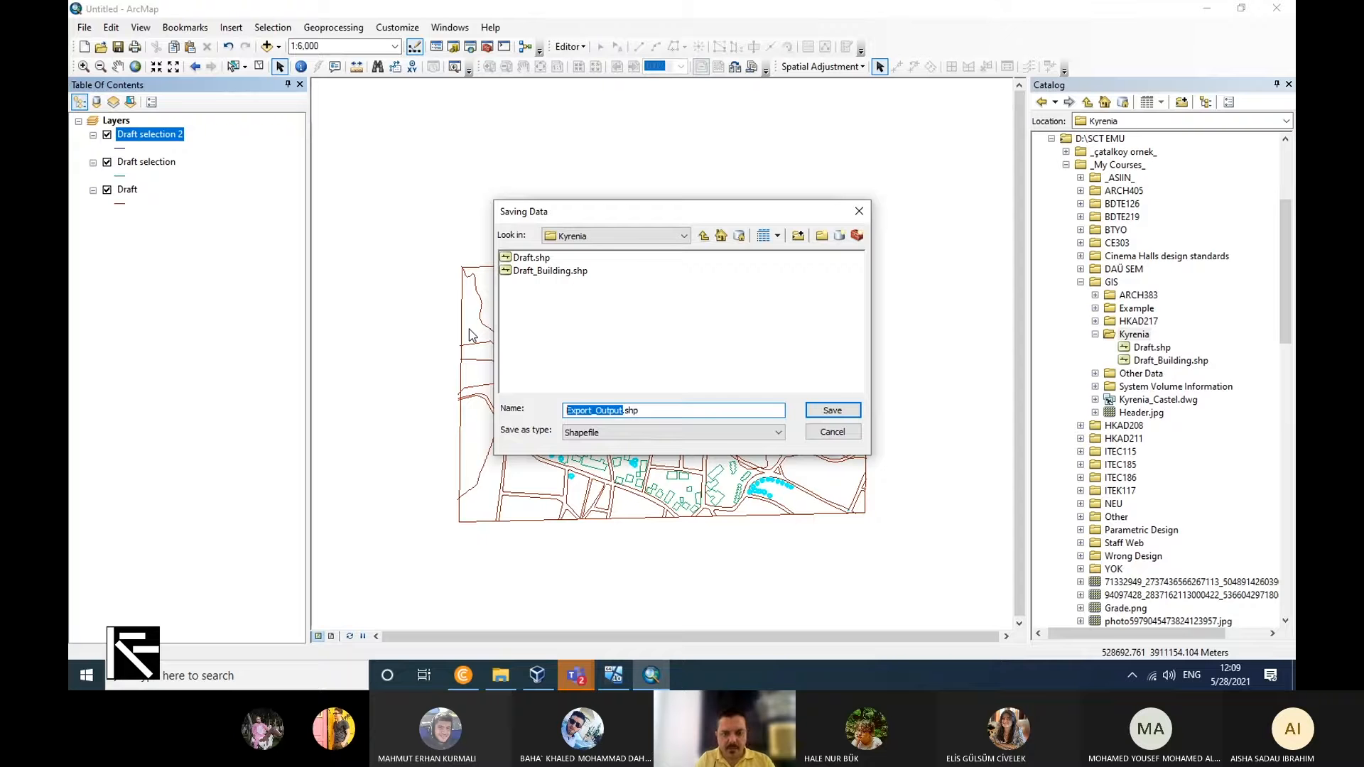
{"action": "type", "text": "Draft_T"}
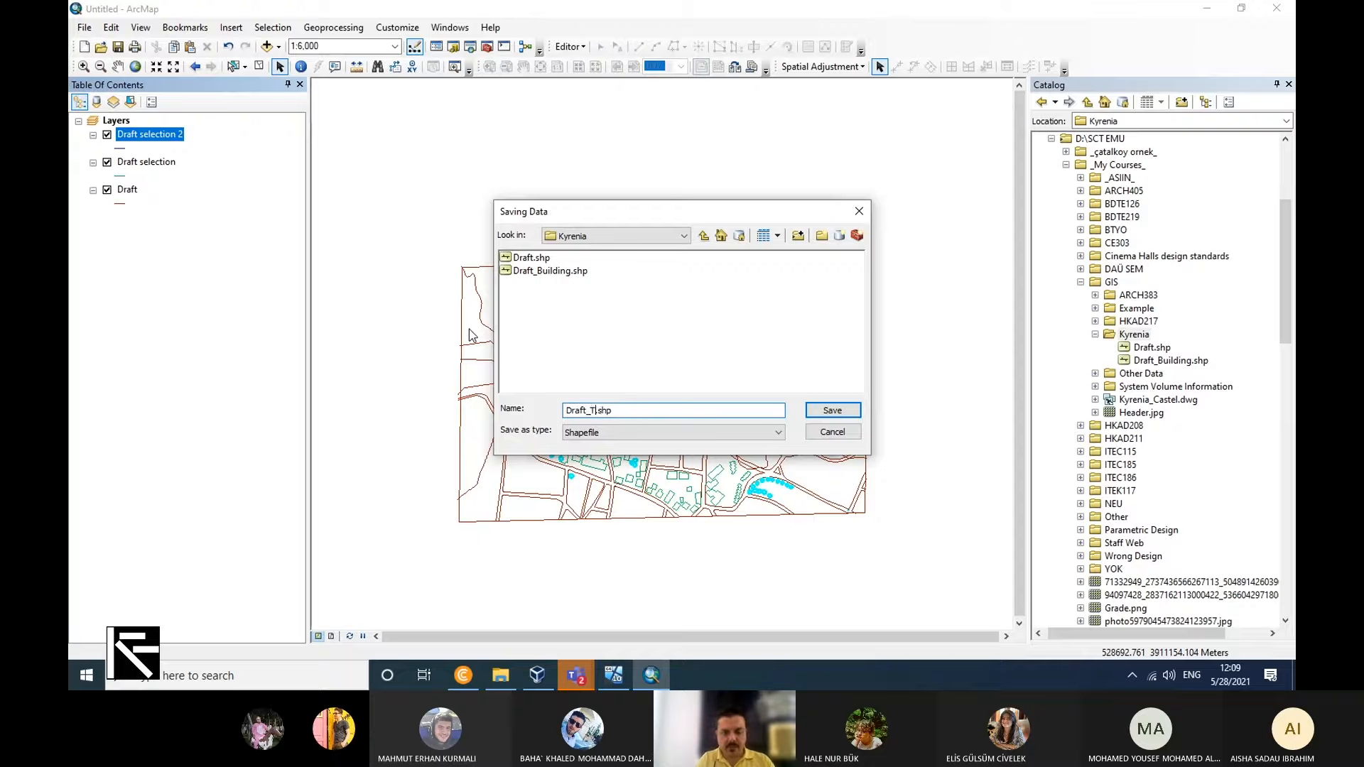
{"action": "type", "text": "ree"}
{"action": "left_click", "coordinate": [817, 410]}
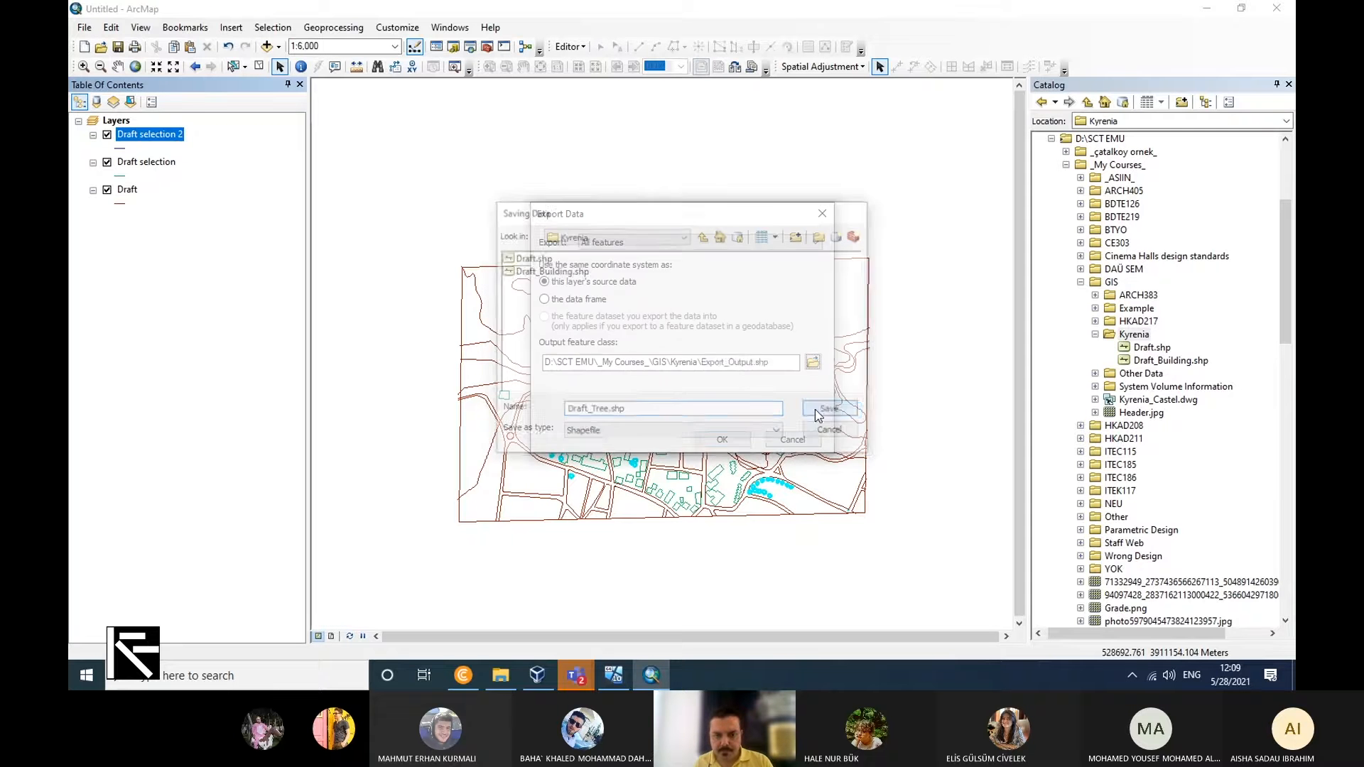
{"action": "left_click", "coordinate": [722, 439]}
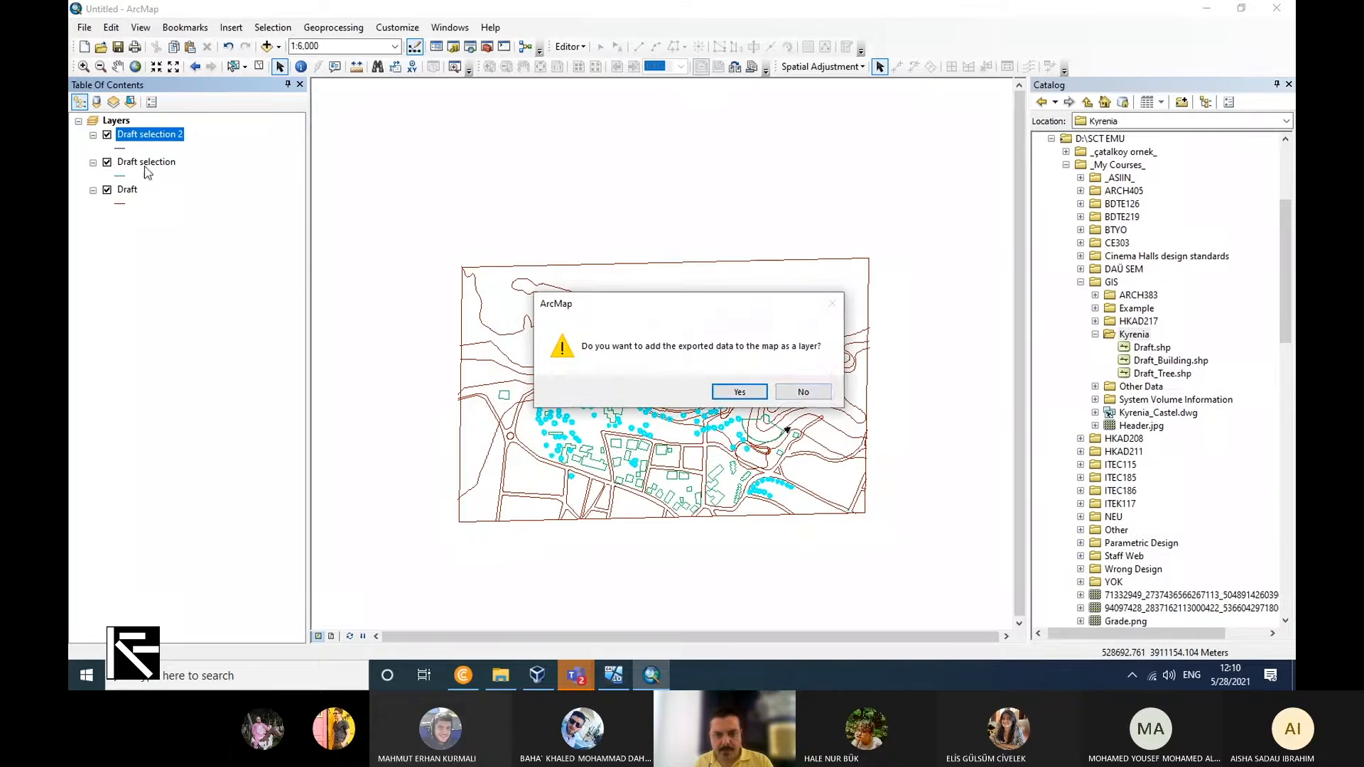
{"action": "left_click", "coordinate": [803, 391]}
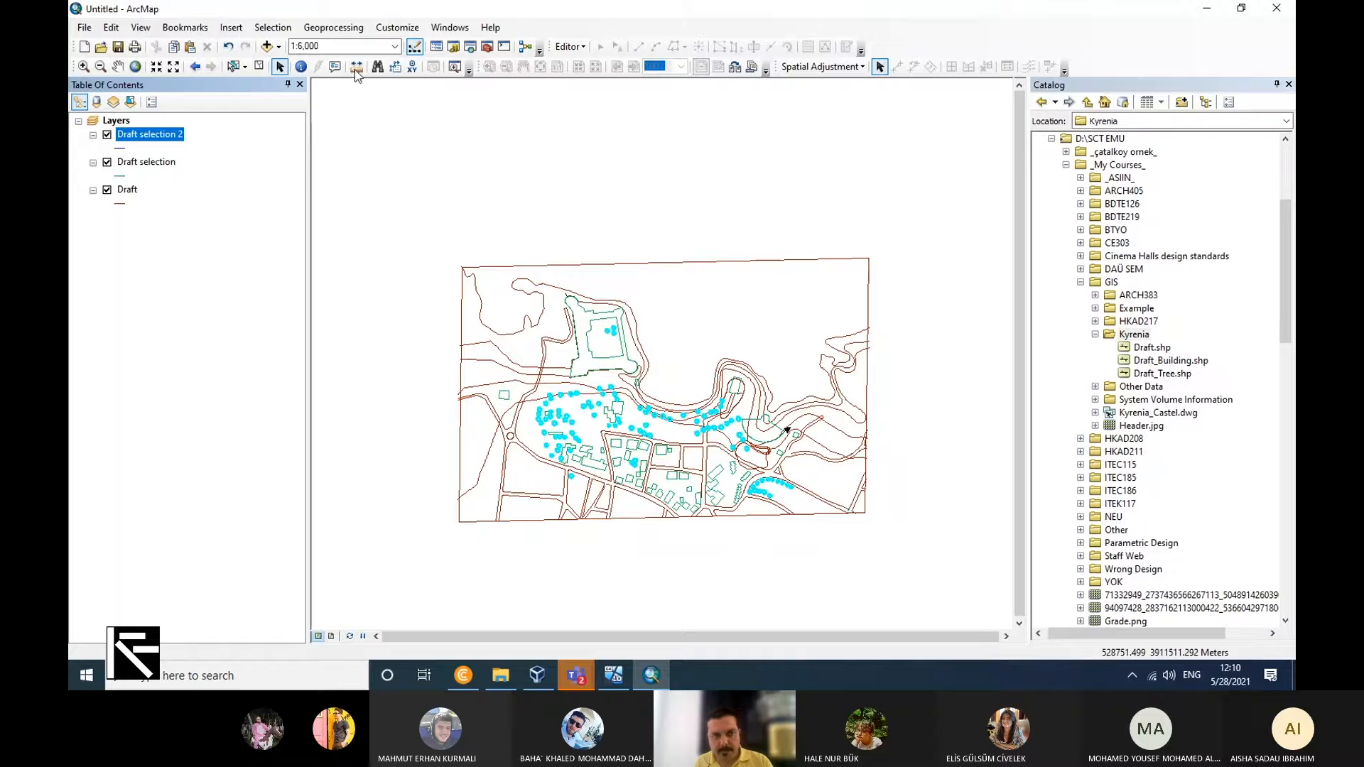
Select the Draft features by attributes with the query "Layer" = 'road'.
{"action": "left_click", "coordinate": [273, 27]}
{"action": "left_click", "coordinate": [331, 45]}
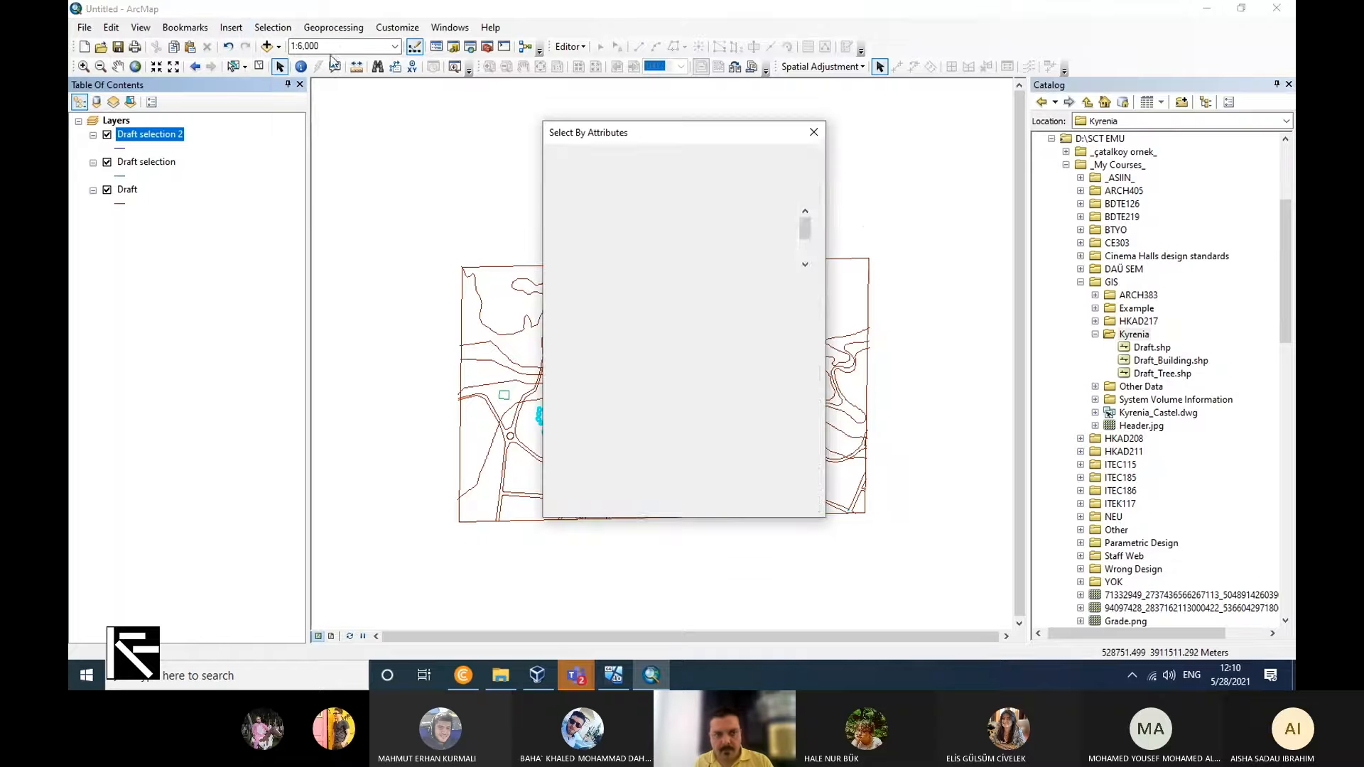
{"action": "left_click_drag", "start_coordinate": [612, 407], "coordinate": [589, 419]}
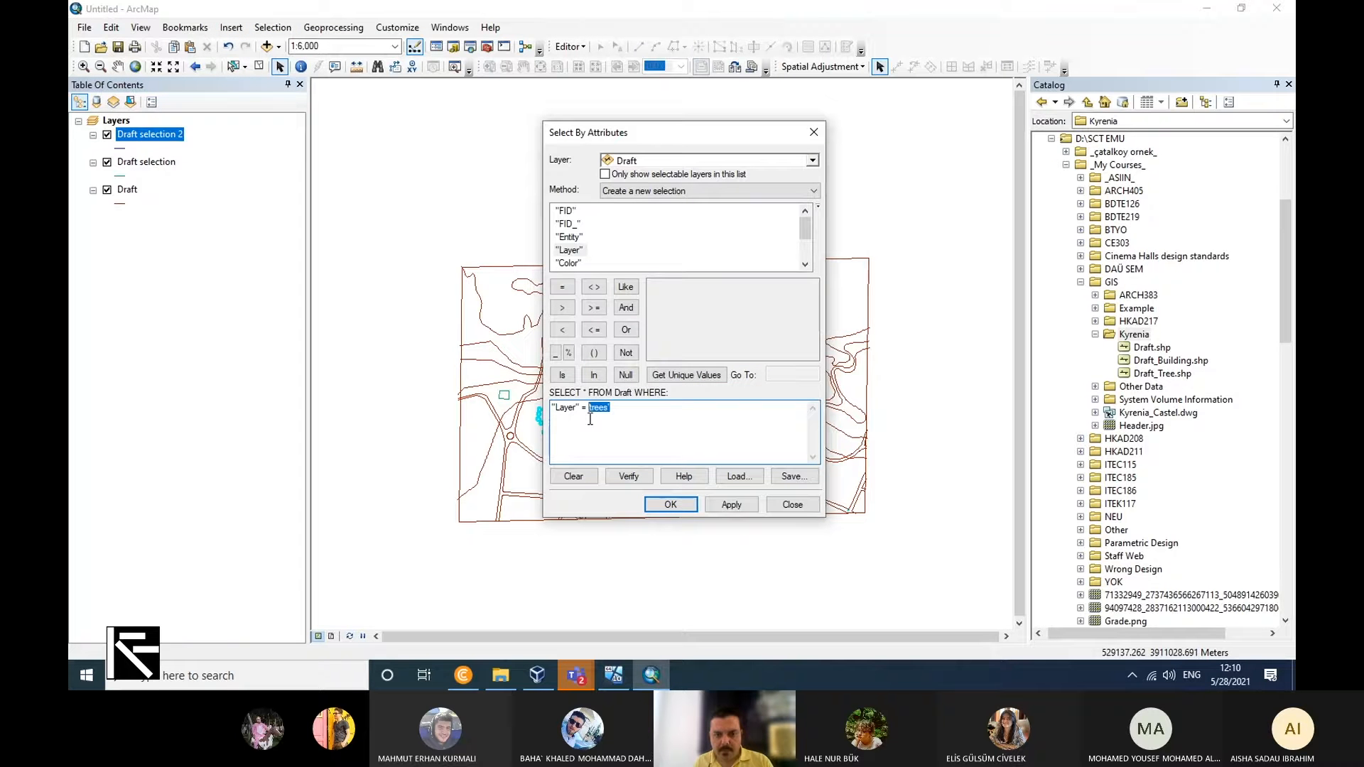
{"action": "left_click", "coordinate": [679, 378]}
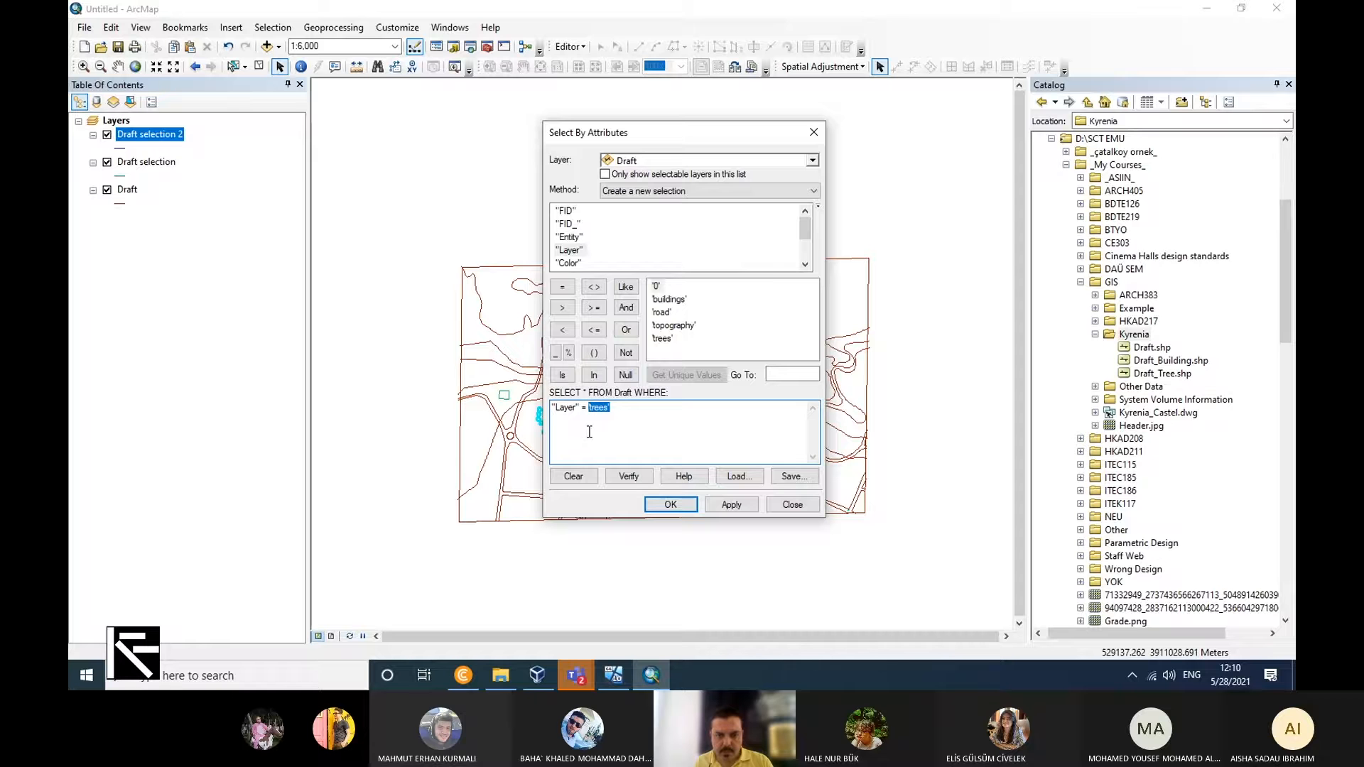
{"action": "double_click", "coordinate": [662, 312]}
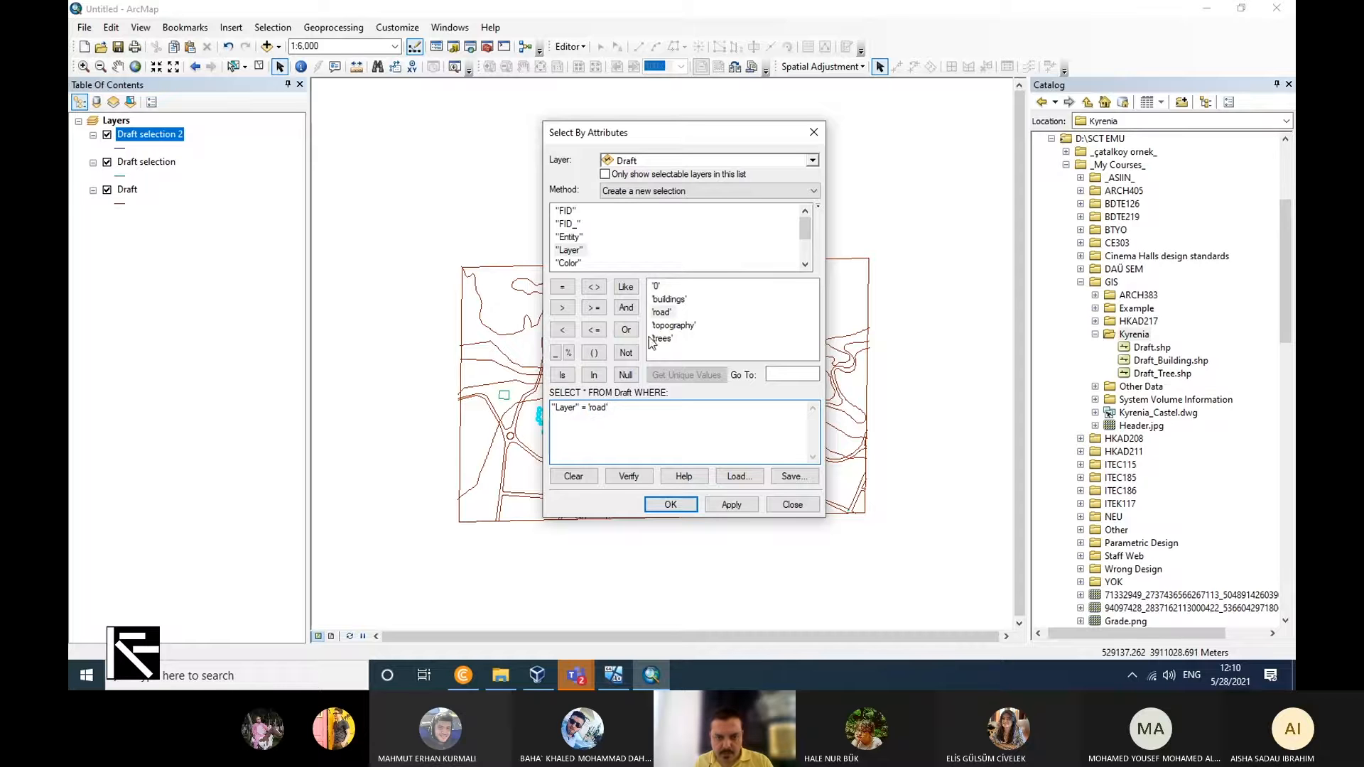
{"action": "left_click", "coordinate": [667, 503]}
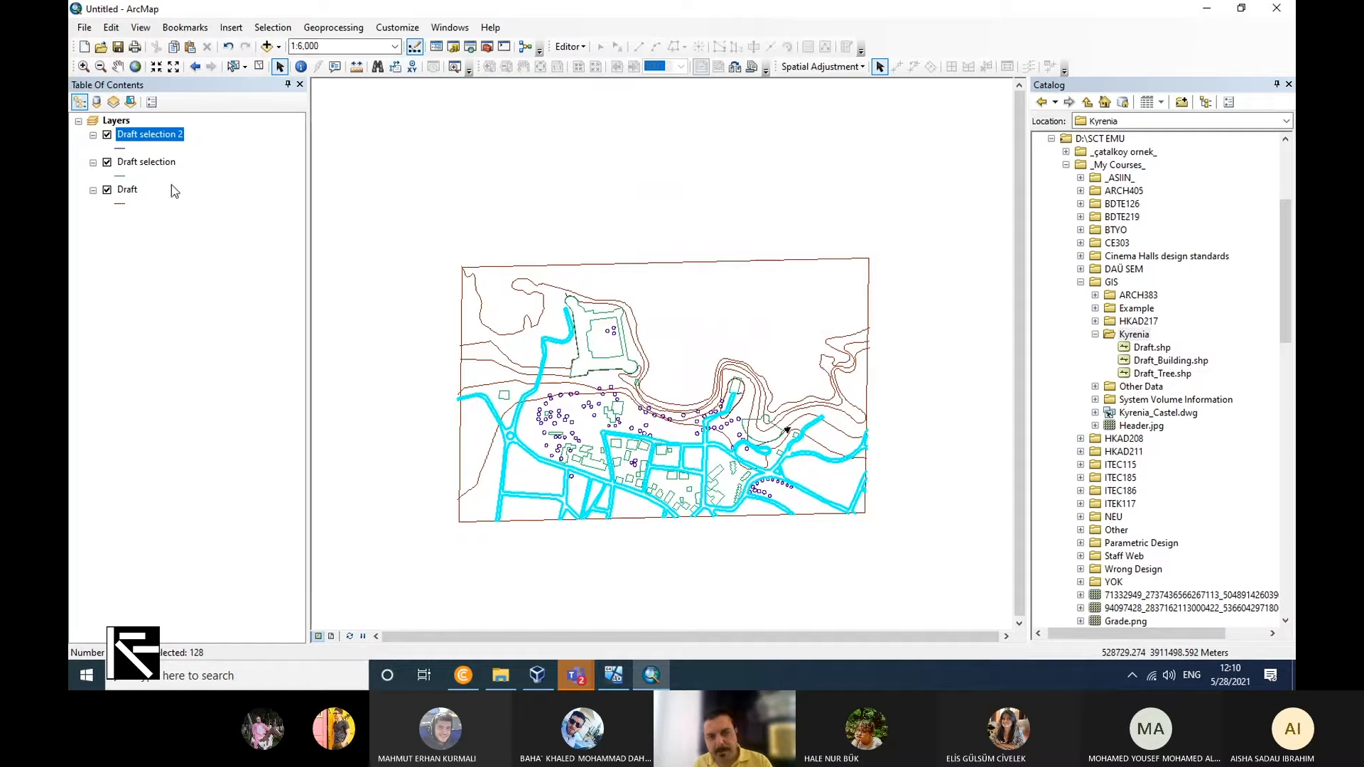
Create a new layer from the selected road features of the Draft.
{"action": "right_click", "coordinate": [127, 190]}
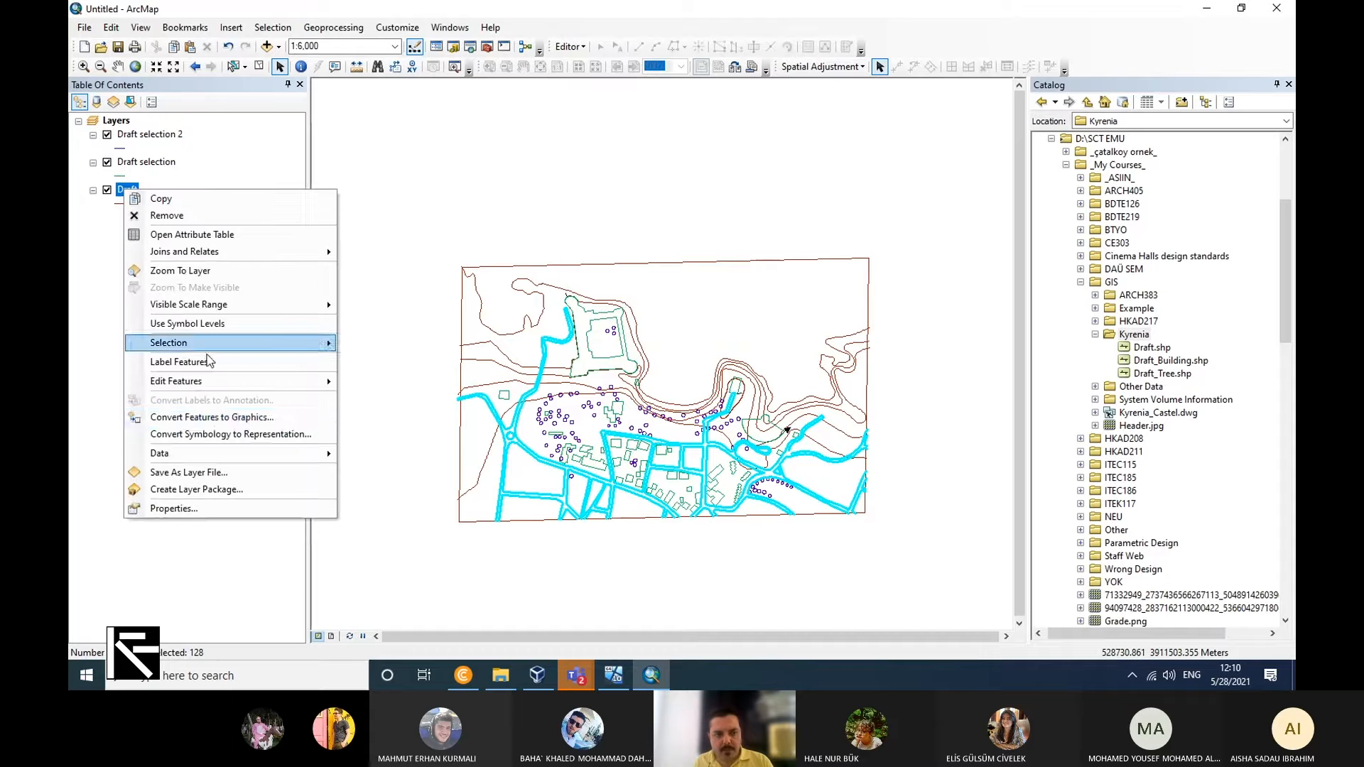
{"action": "mouse_move", "coordinate": [288, 346]}
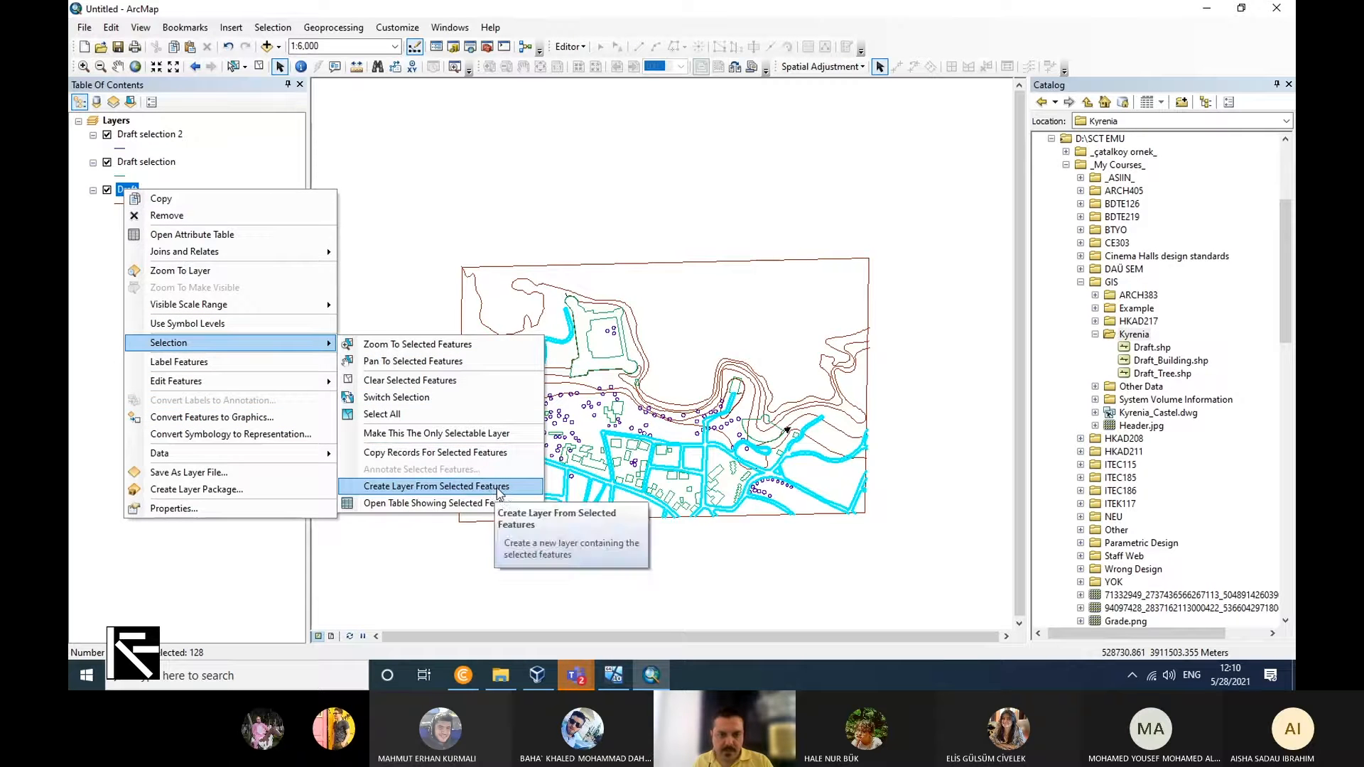
{"action": "left_click", "coordinate": [499, 487]}
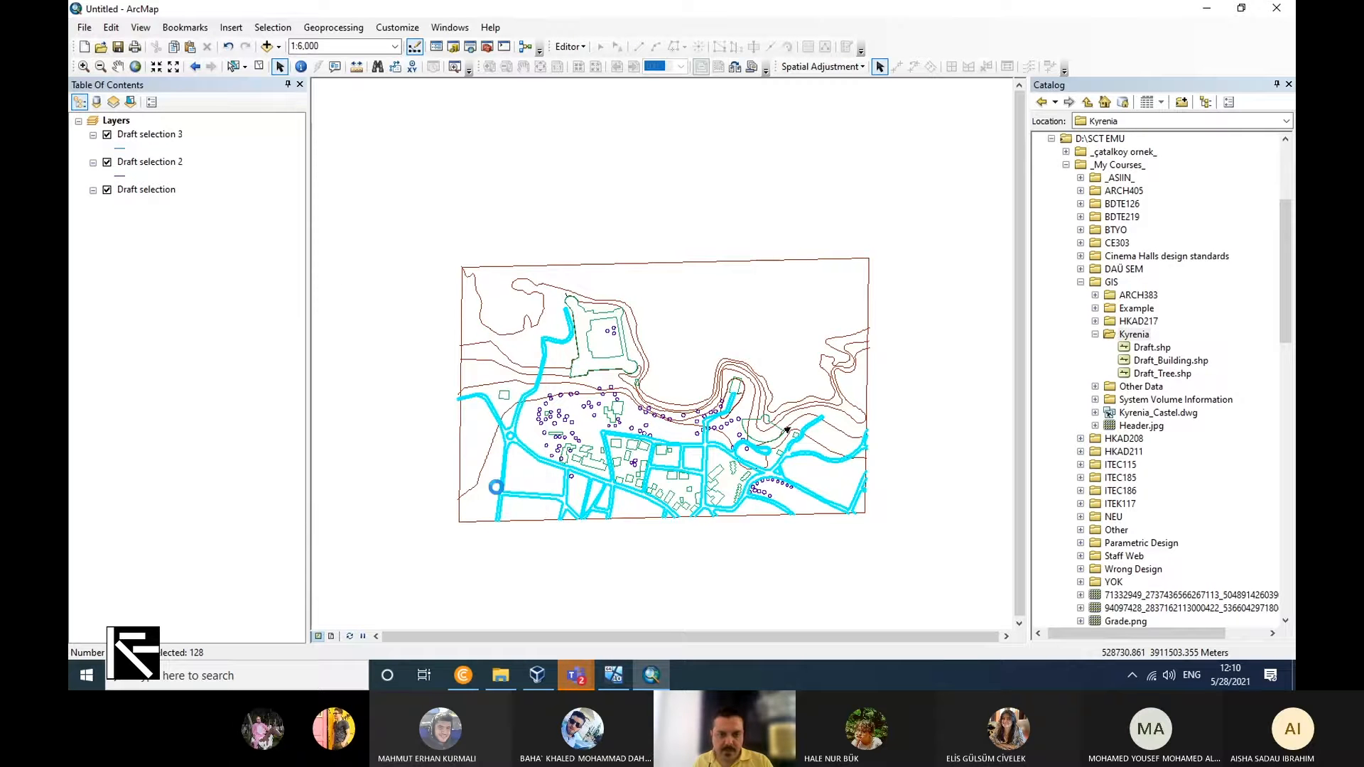
Export all features of the Draft selection 3 layer to the Kyrenia folder as Draft_Urban_Block.shp, without adding the exported data to the map.
{"action": "right_click", "coordinate": [158, 135]}
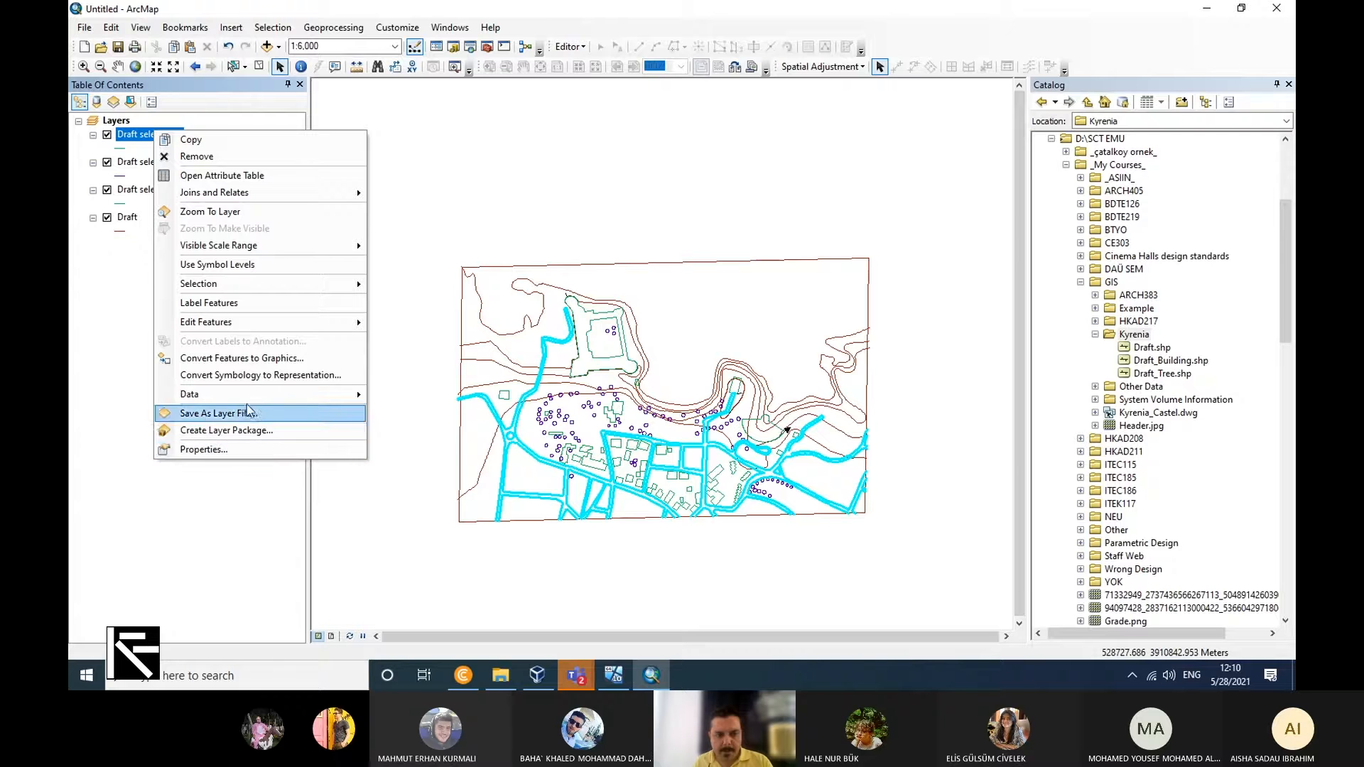
{"action": "mouse_move", "coordinate": [242, 394]}
{"action": "left_click", "coordinate": [405, 404]}
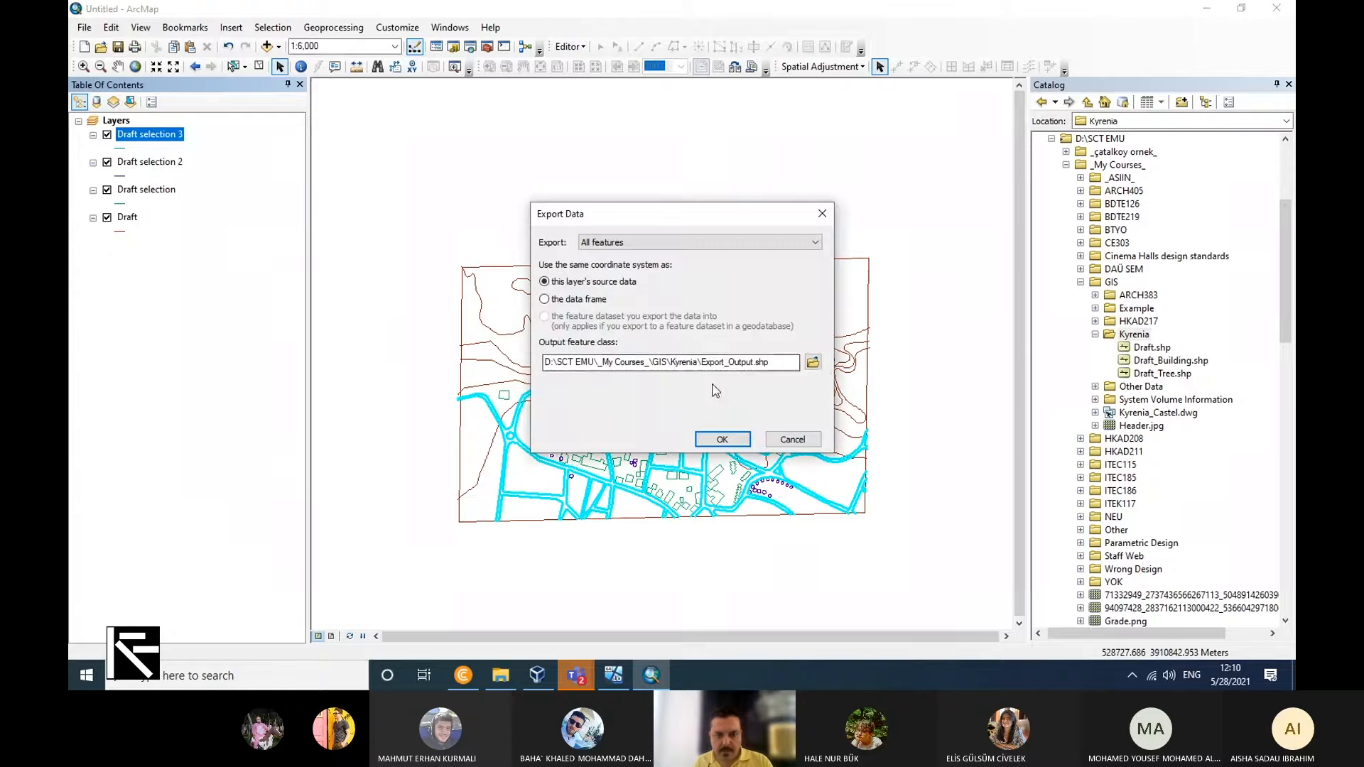
{"action": "left_click", "coordinate": [813, 362]}
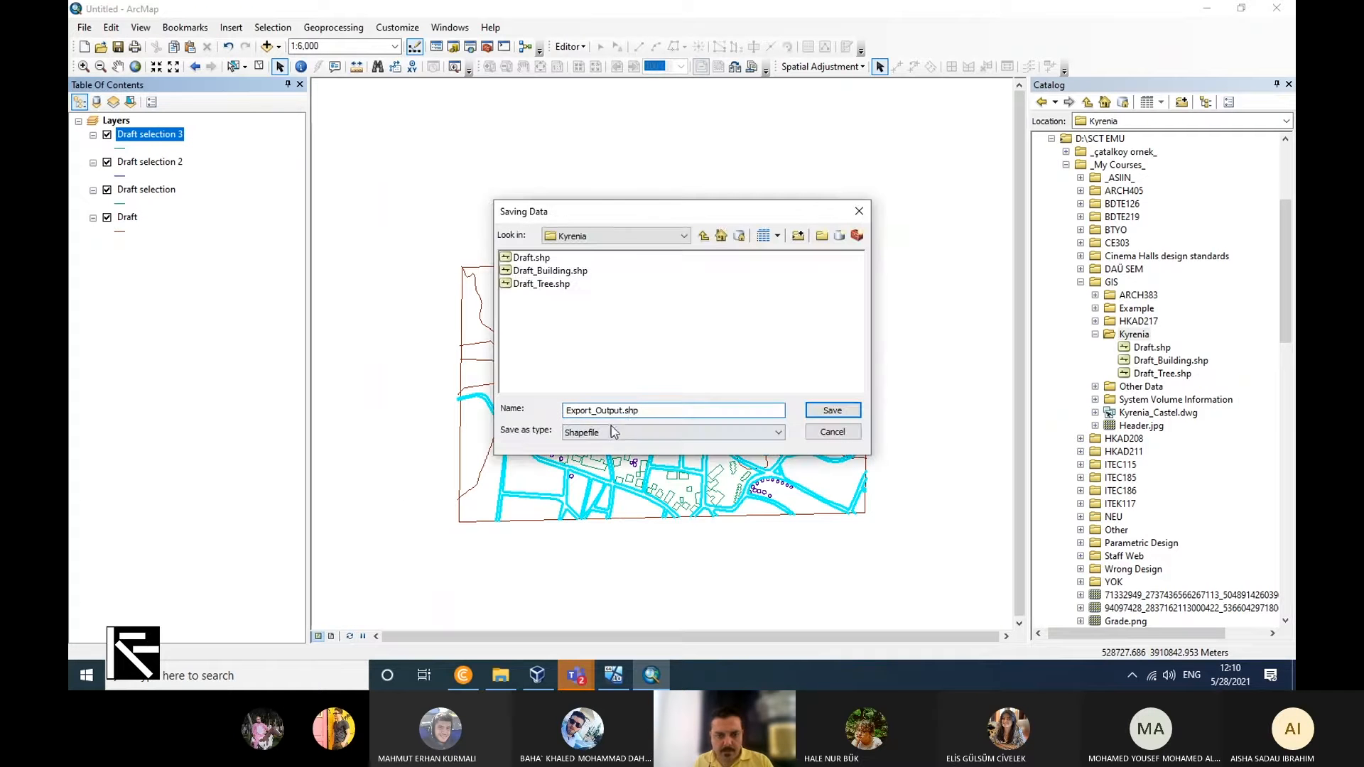
{"action": "double_click", "coordinate": [621, 411]}
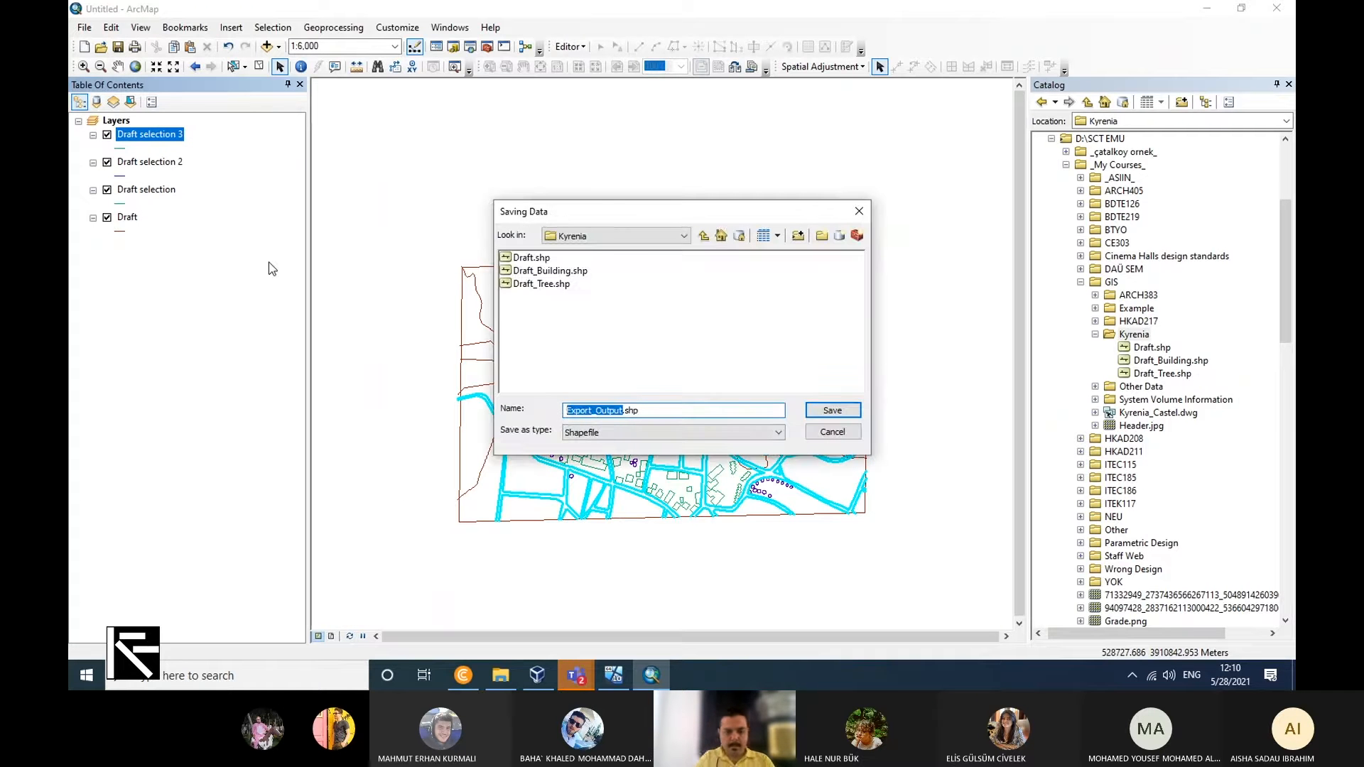
{"action": "type", "text": "Urban"}
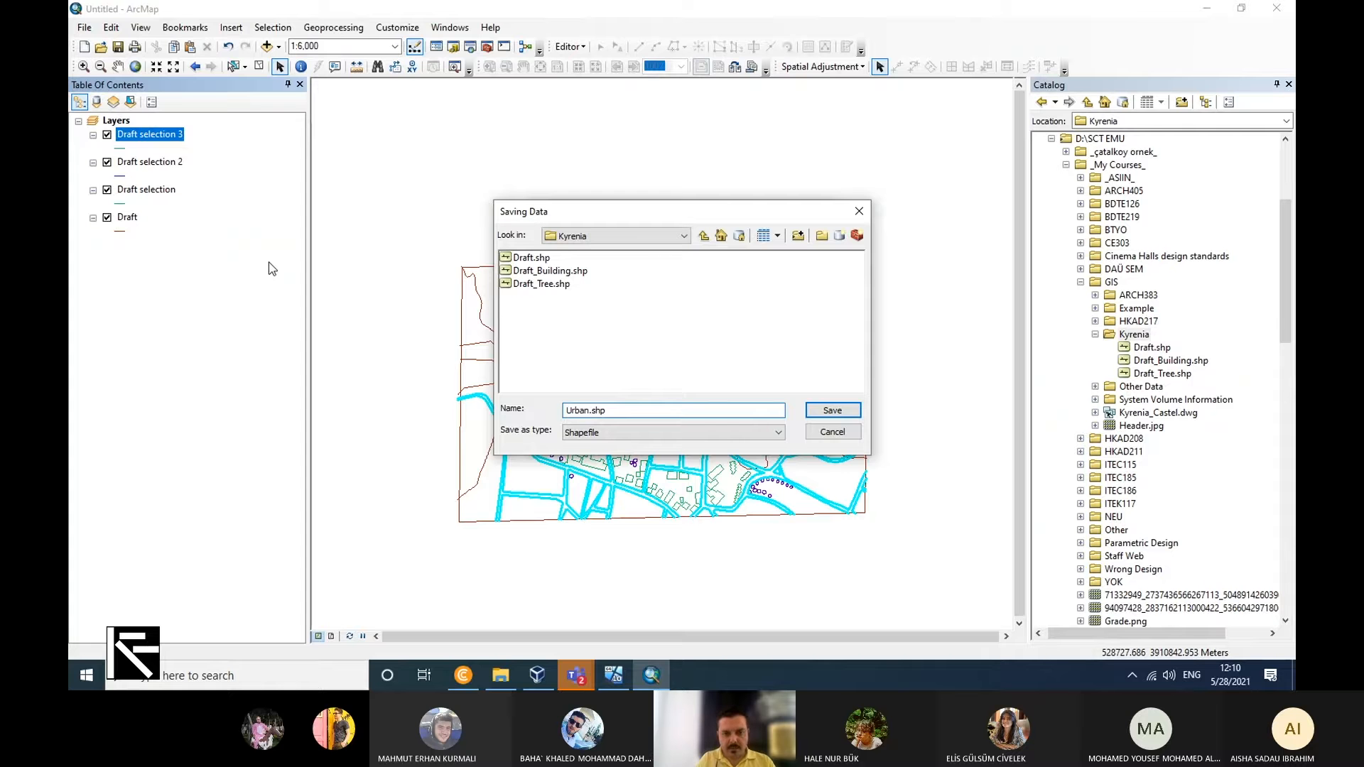
{"action": "type", "text": "Dr"}
{"action": "key", "text": "BackSpace"}
{"action": "type", "text": "raft"}
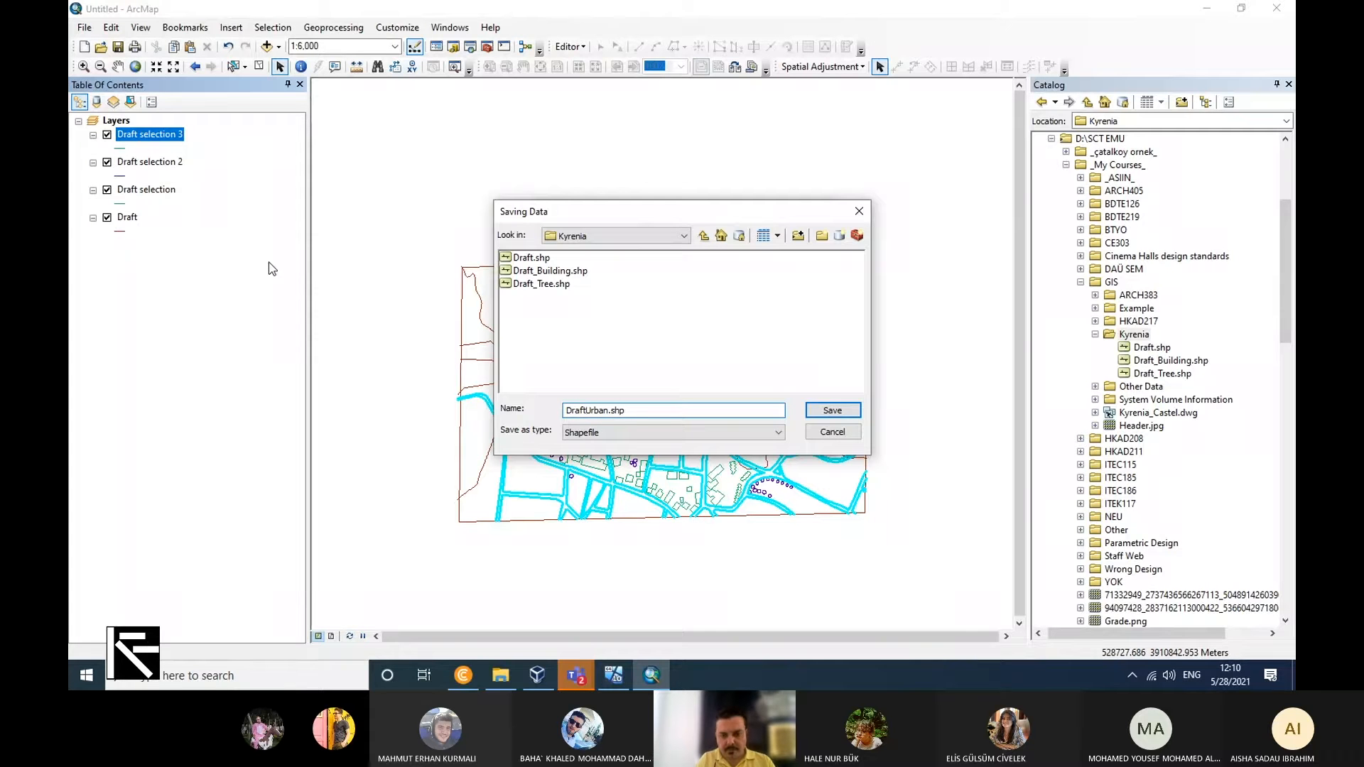
{"action": "type", "text": "_"}
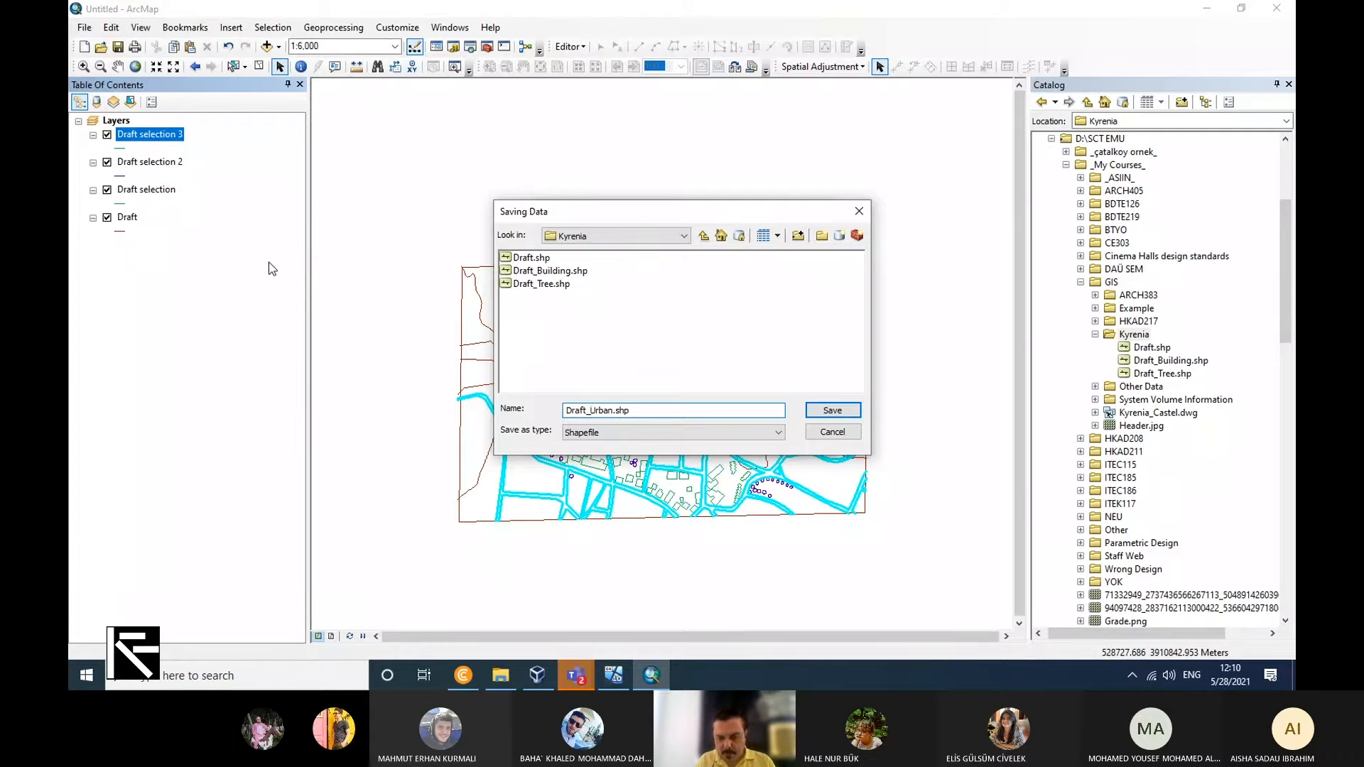
{"action": "key", "text": "Right"}
{"action": "key", "text": "shift+Right"}
{"action": "key", "text": "shift+Right"}
{"action": "key", "text": "shift+Right"}
{"action": "key", "text": "shift+Right"}
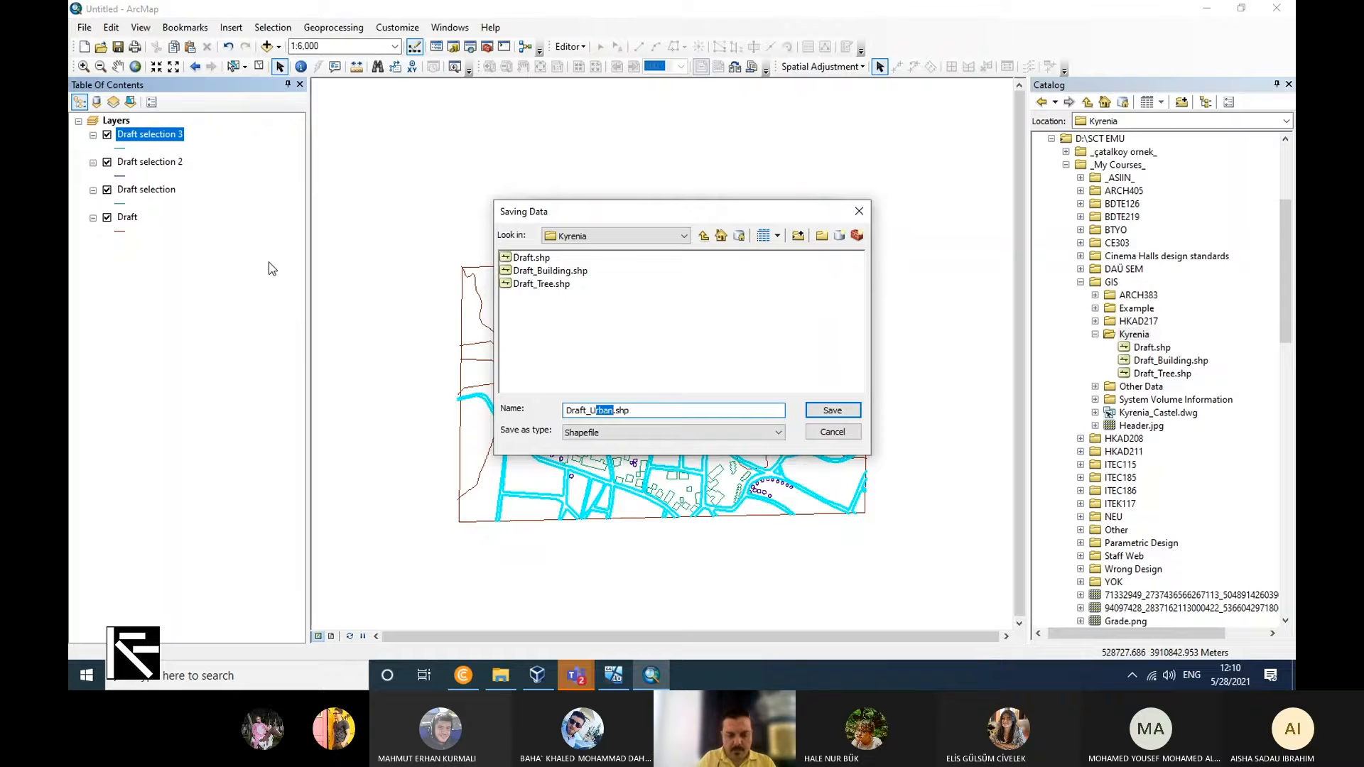
{"action": "key", "text": "Right"}
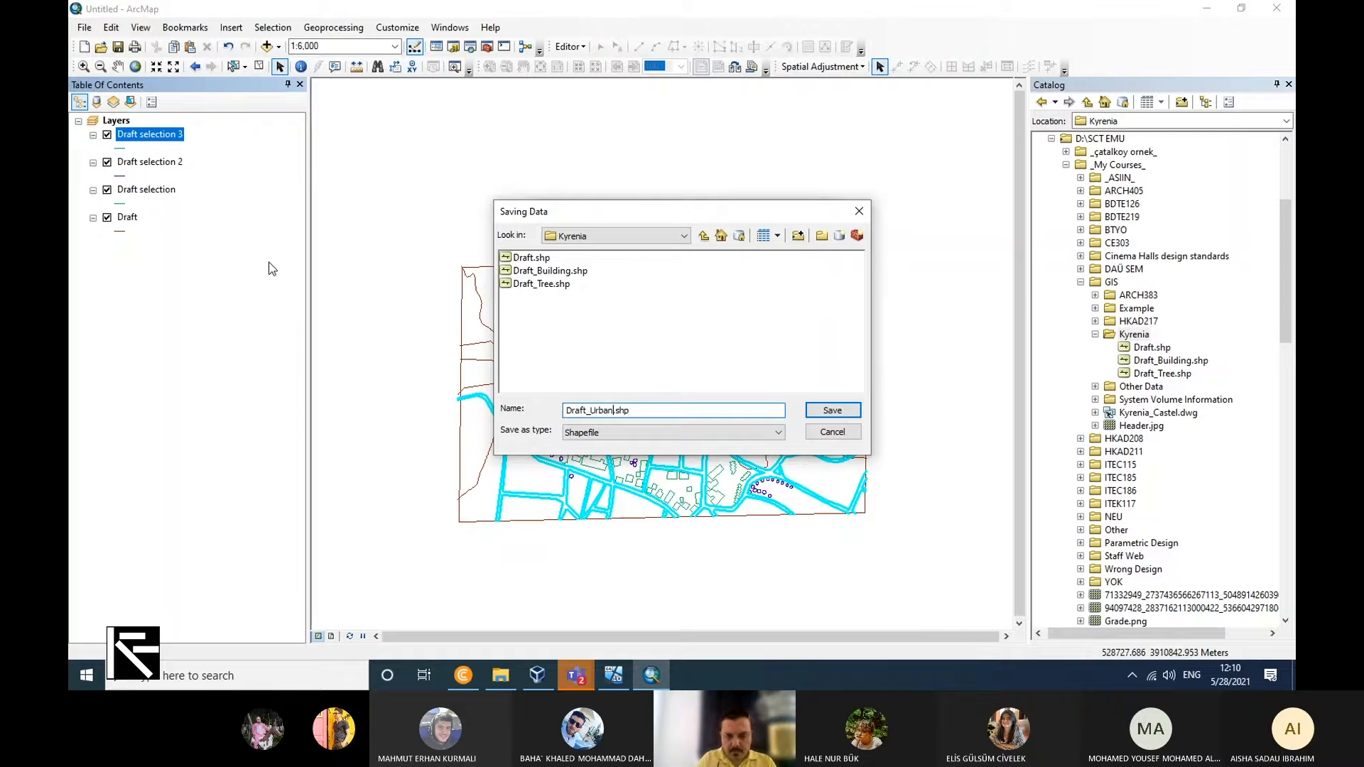
{"action": "type", "text": "_Block"}
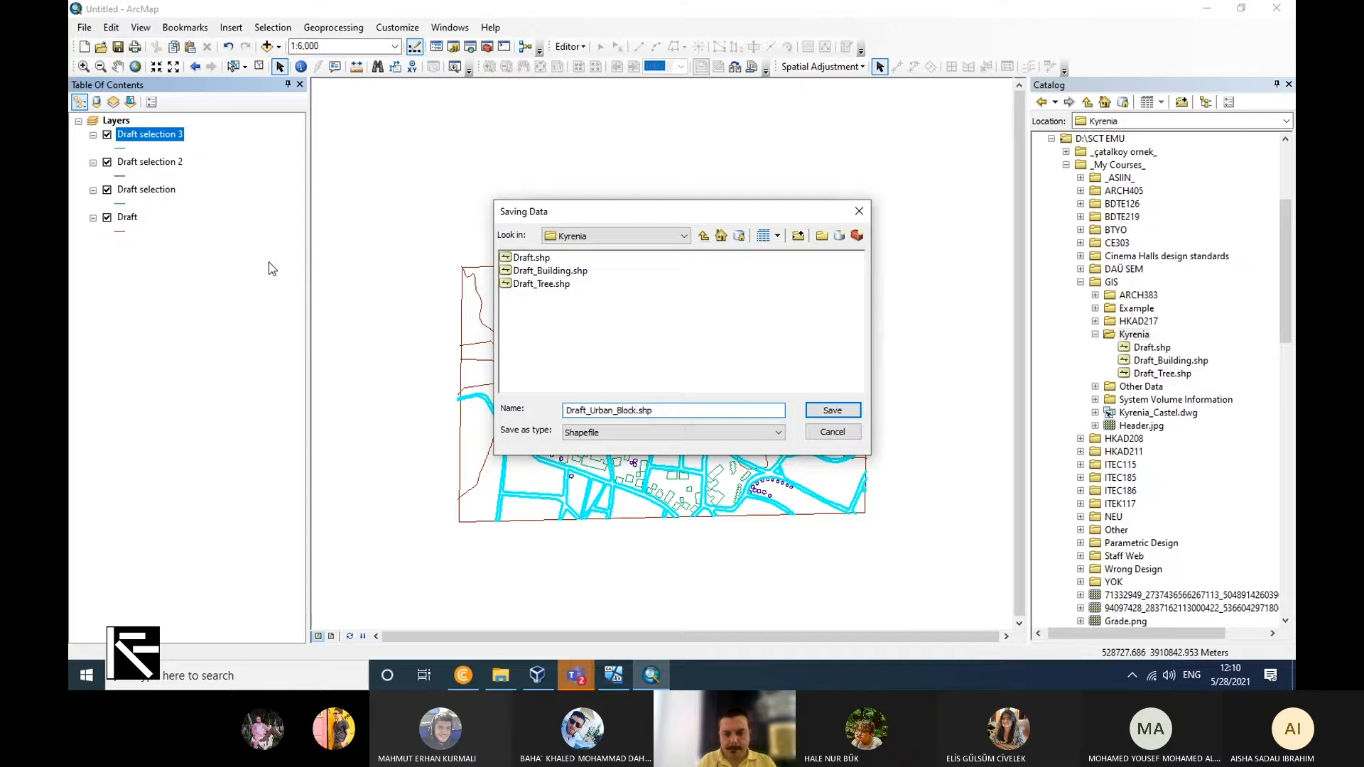
{"action": "left_click", "coordinate": [832, 411]}
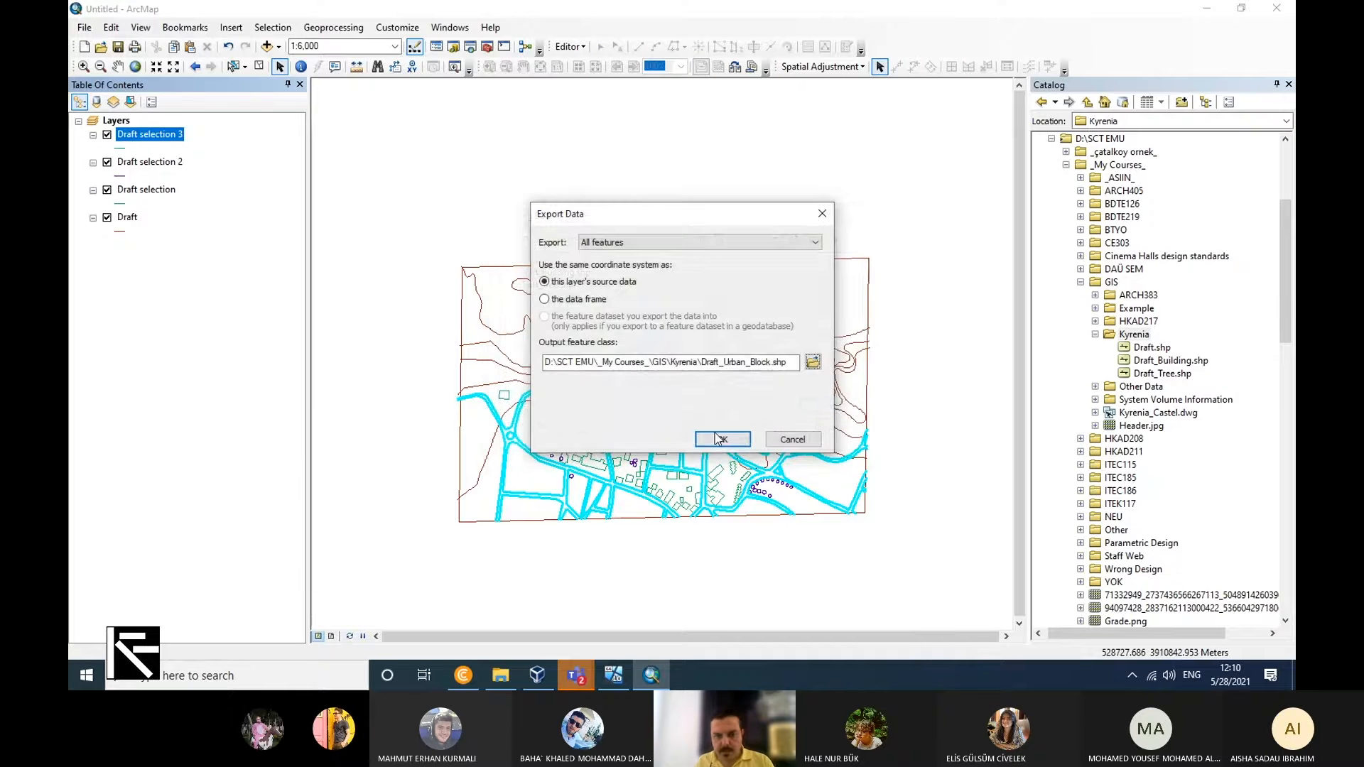
{"action": "left_click", "coordinate": [721, 440]}
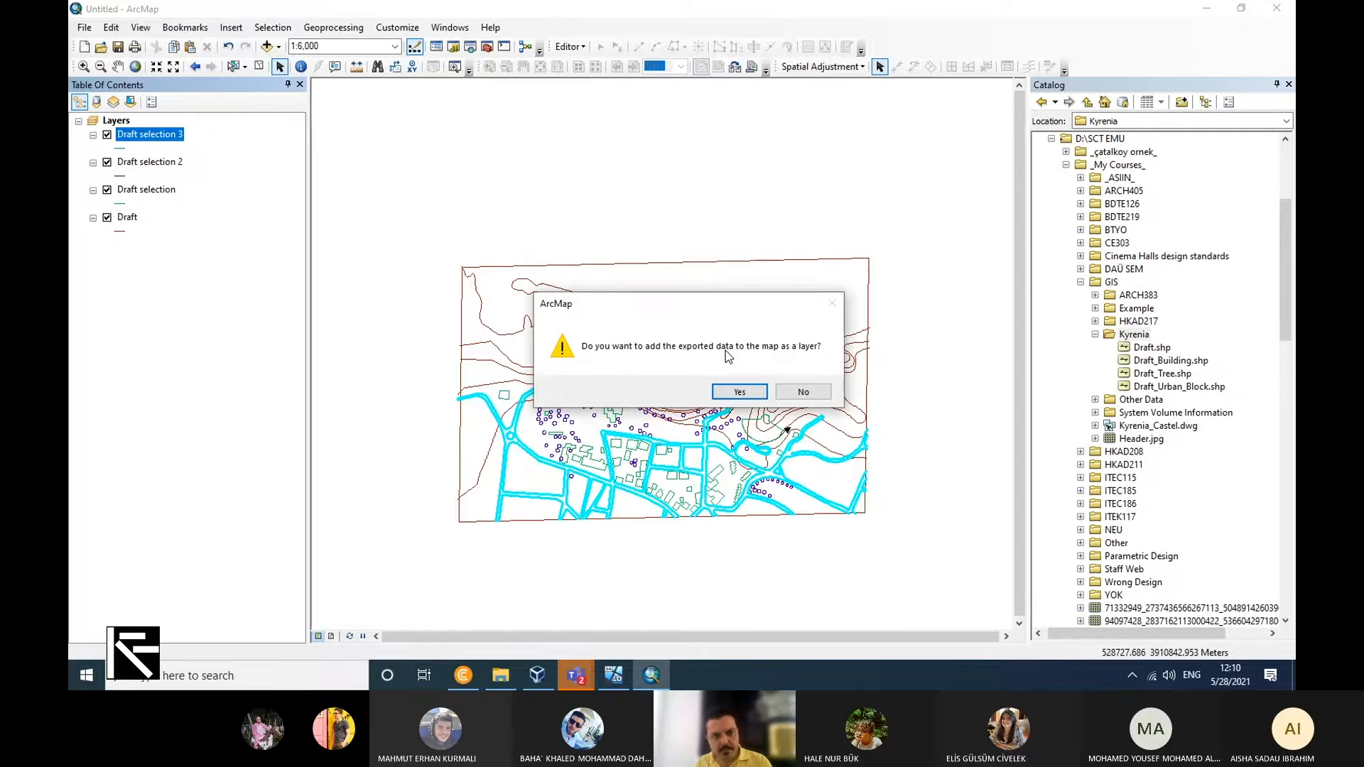
{"action": "left_click", "coordinate": [803, 391]}
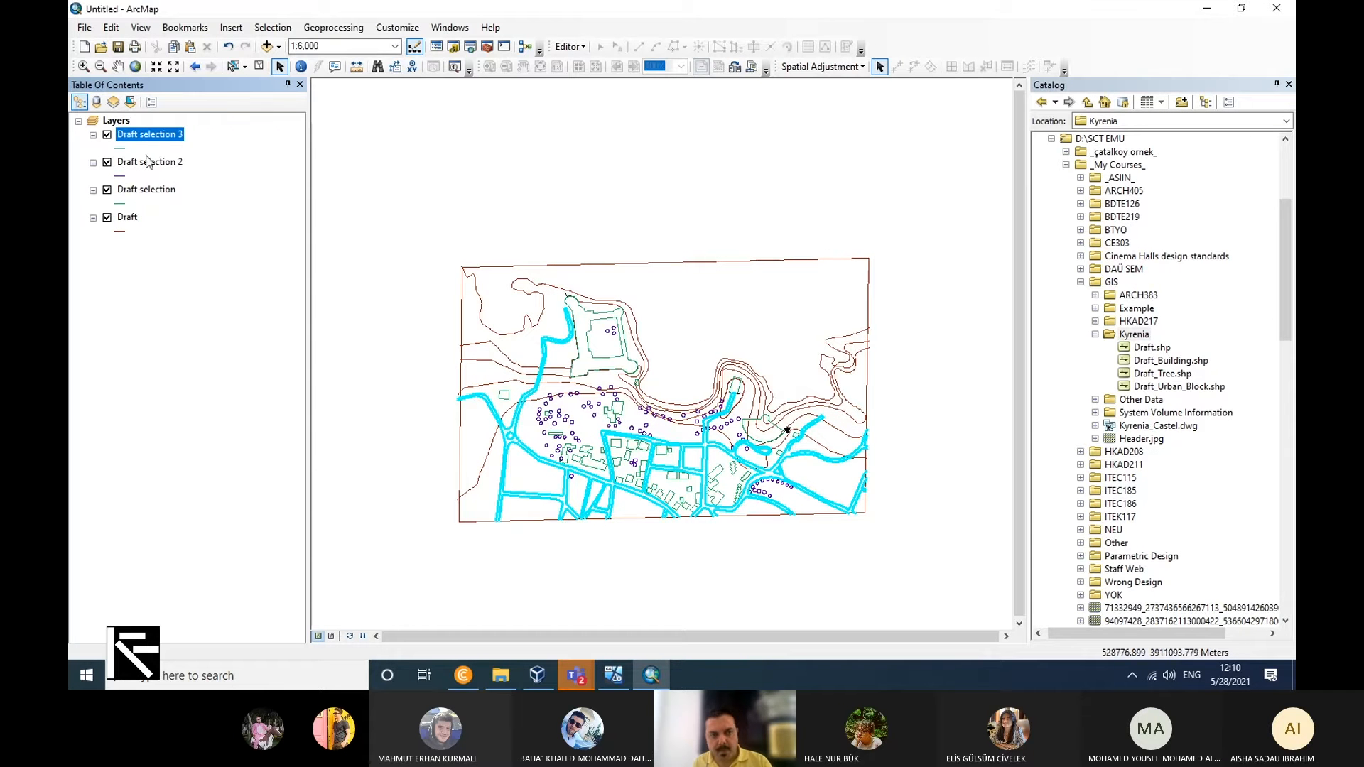
Remove the three Draft selection layers and the original Draft layer from the map.
{"action": "right_click", "coordinate": [153, 134]}
{"action": "left_click", "coordinate": [174, 158]}
{"action": "right_click", "coordinate": [161, 140]}
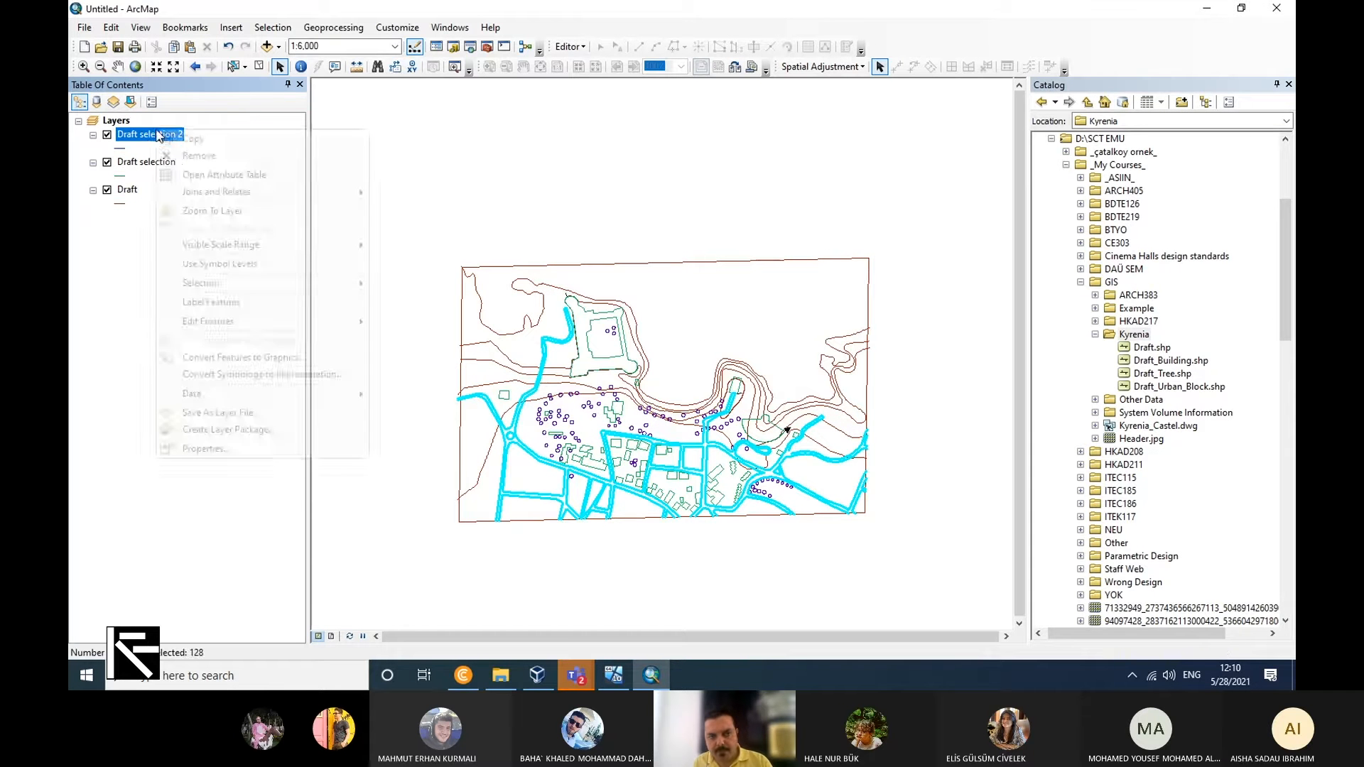
{"action": "left_click", "coordinate": [188, 164]}
{"action": "right_click", "coordinate": [161, 138]}
{"action": "left_click", "coordinate": [188, 164]}
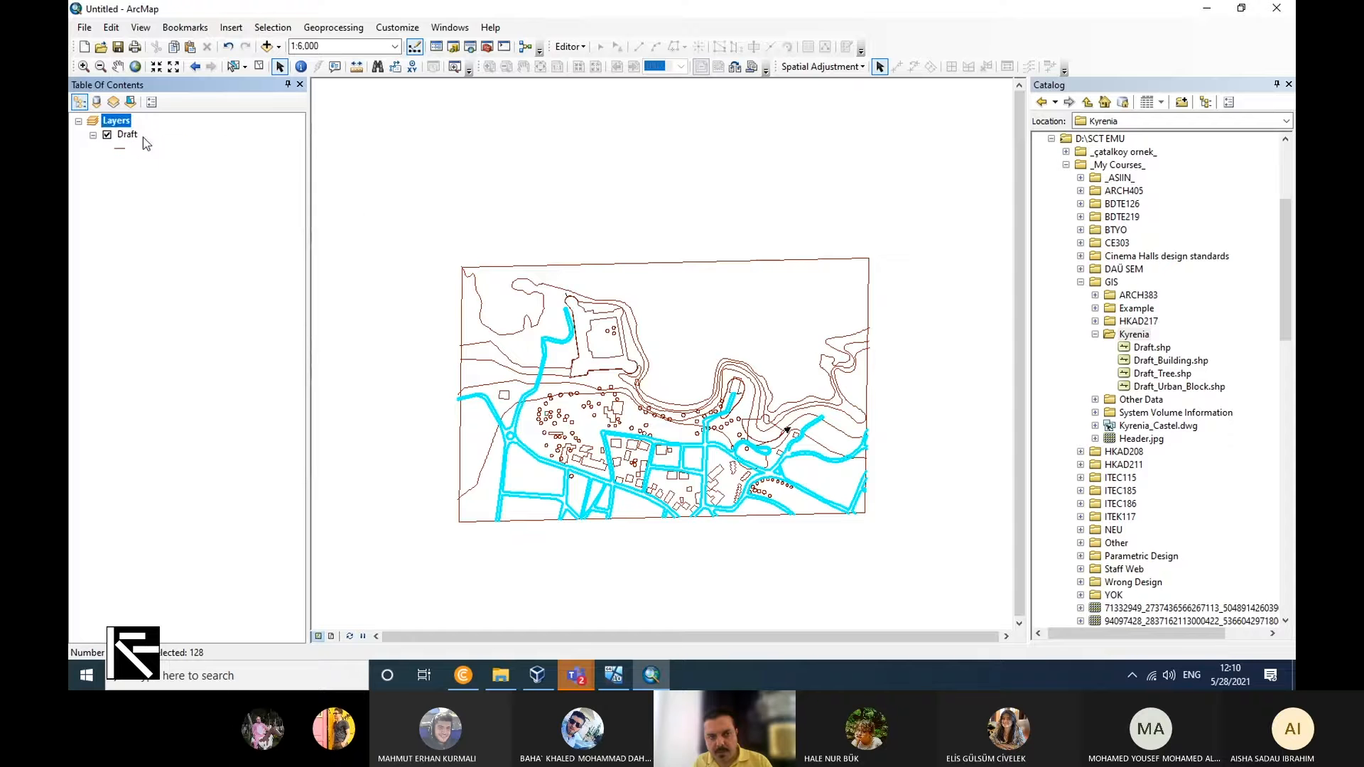
{"action": "right_click", "coordinate": [117, 135]}
{"action": "left_click", "coordinate": [181, 164]}
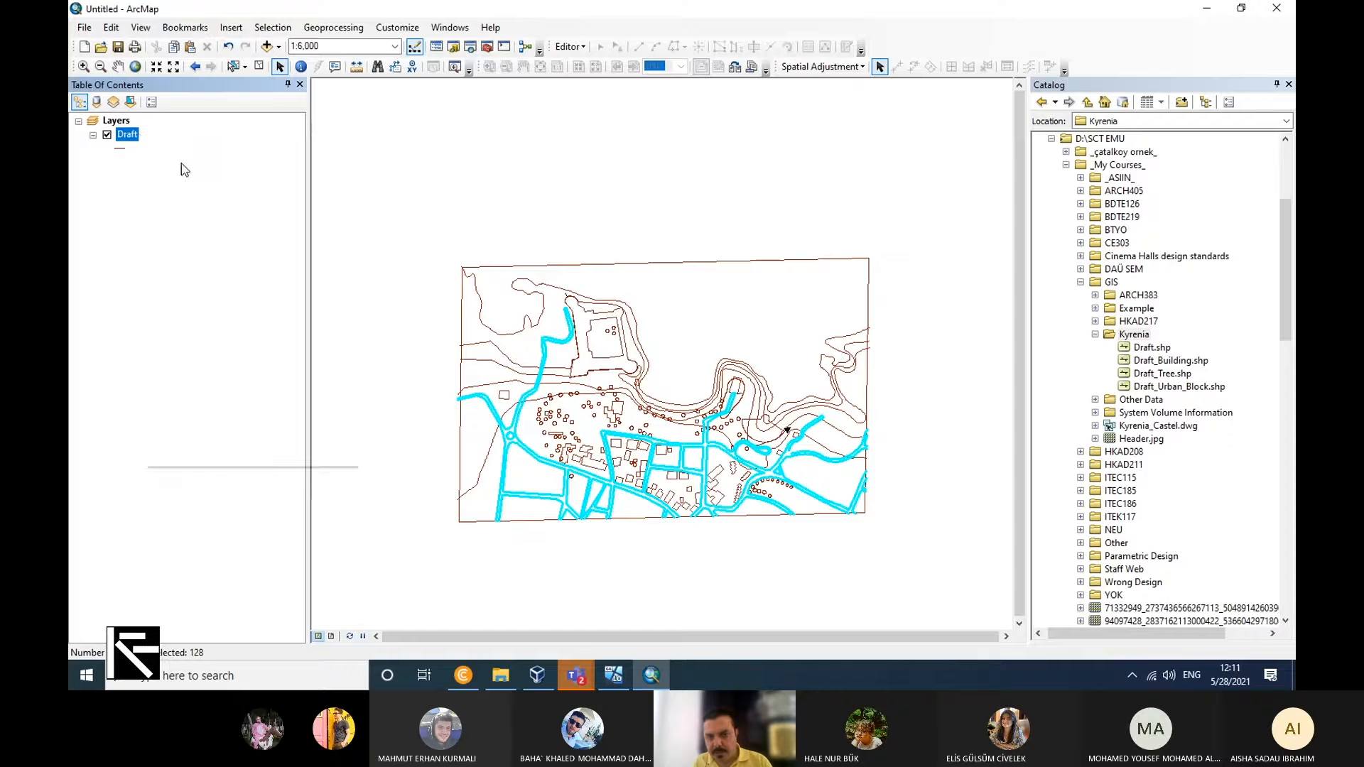
Add the Draft_Building, Draft_Tree and Draft_Urban_Block shapefiles from the Kyrenia folder to the map.
{"action": "left_click", "coordinate": [1194, 361]}
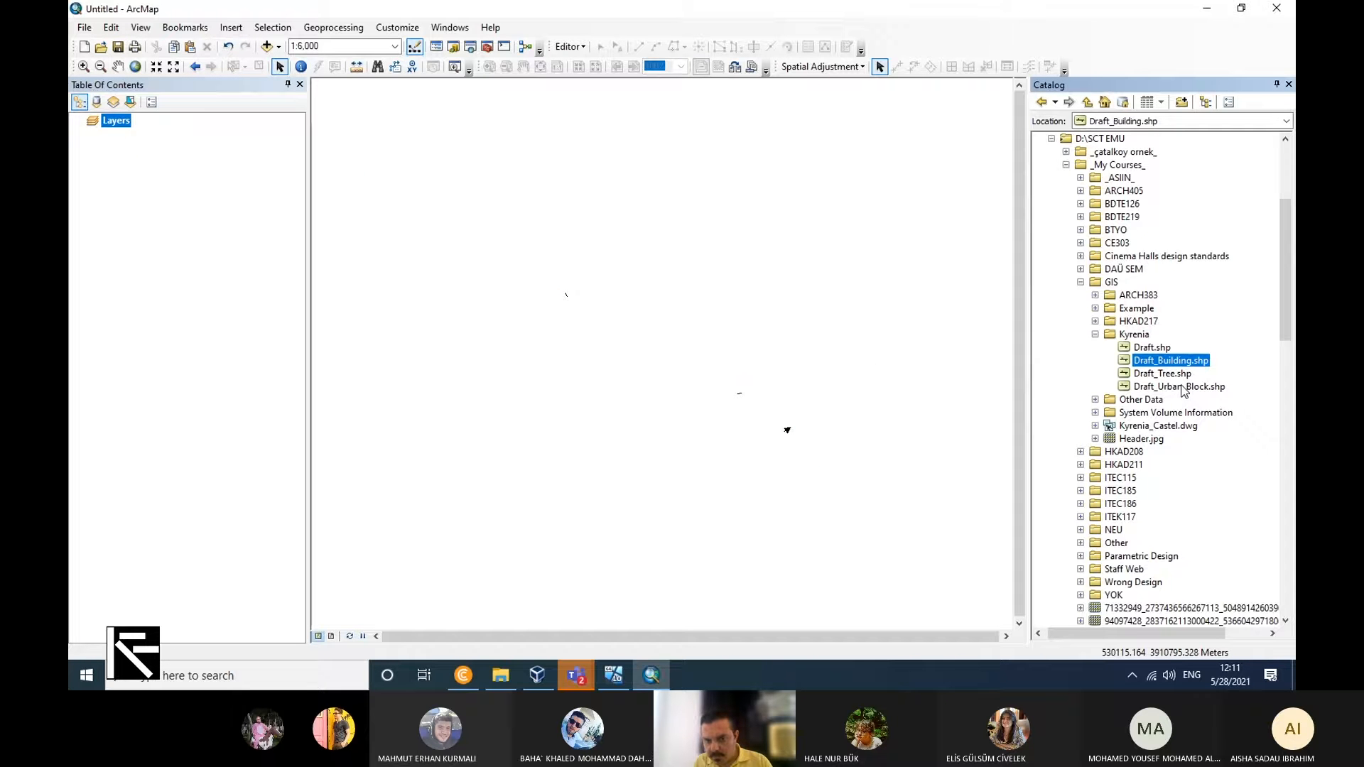
{"action": "mouse_move", "coordinate": [1199, 387]}
{"action": "left_mouse_down"}
{"action": "mouse_move", "coordinate": [1173, 369]}
{"action": "mouse_move", "coordinate": [922, 372]}
{"action": "mouse_move", "coordinate": [268, 334]}
{"action": "mouse_move", "coordinate": [265, 323]}
{"action": "left_mouse_up"}
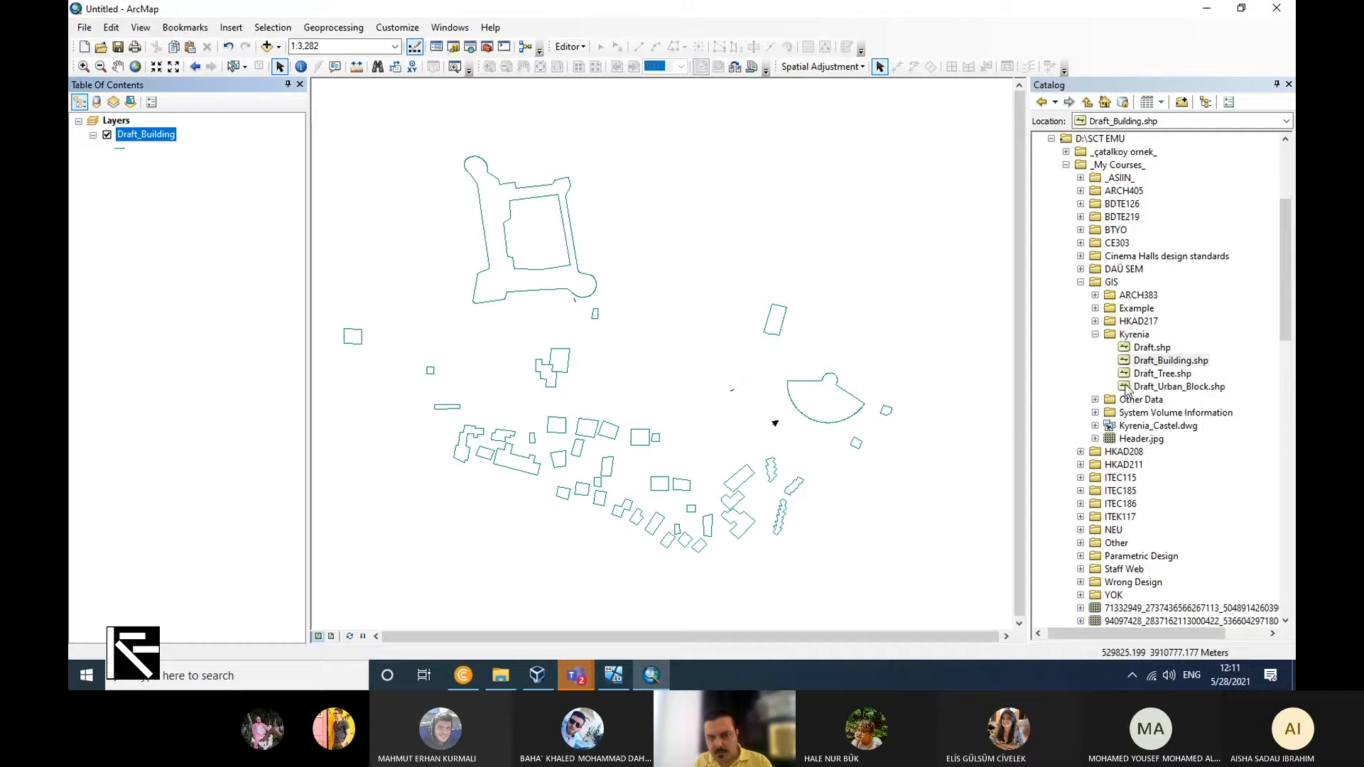
{"action": "mouse_move", "coordinate": [1169, 374]}
{"action": "left_mouse_down"}
{"action": "mouse_move", "coordinate": [1165, 385]}
{"action": "mouse_move", "coordinate": [213, 296]}
{"action": "left_mouse_up"}
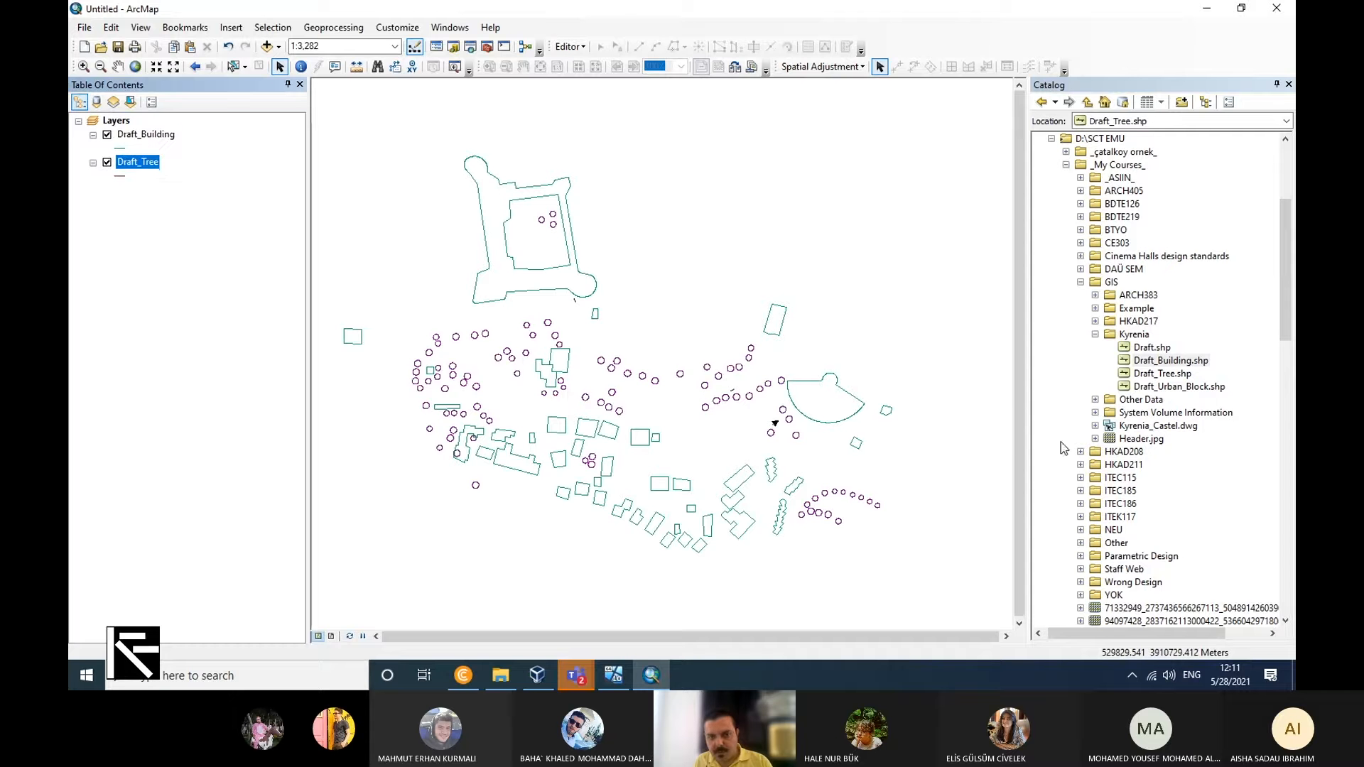
{"action": "left_click_drag", "start_coordinate": [1208, 389], "coordinate": [225, 392]}
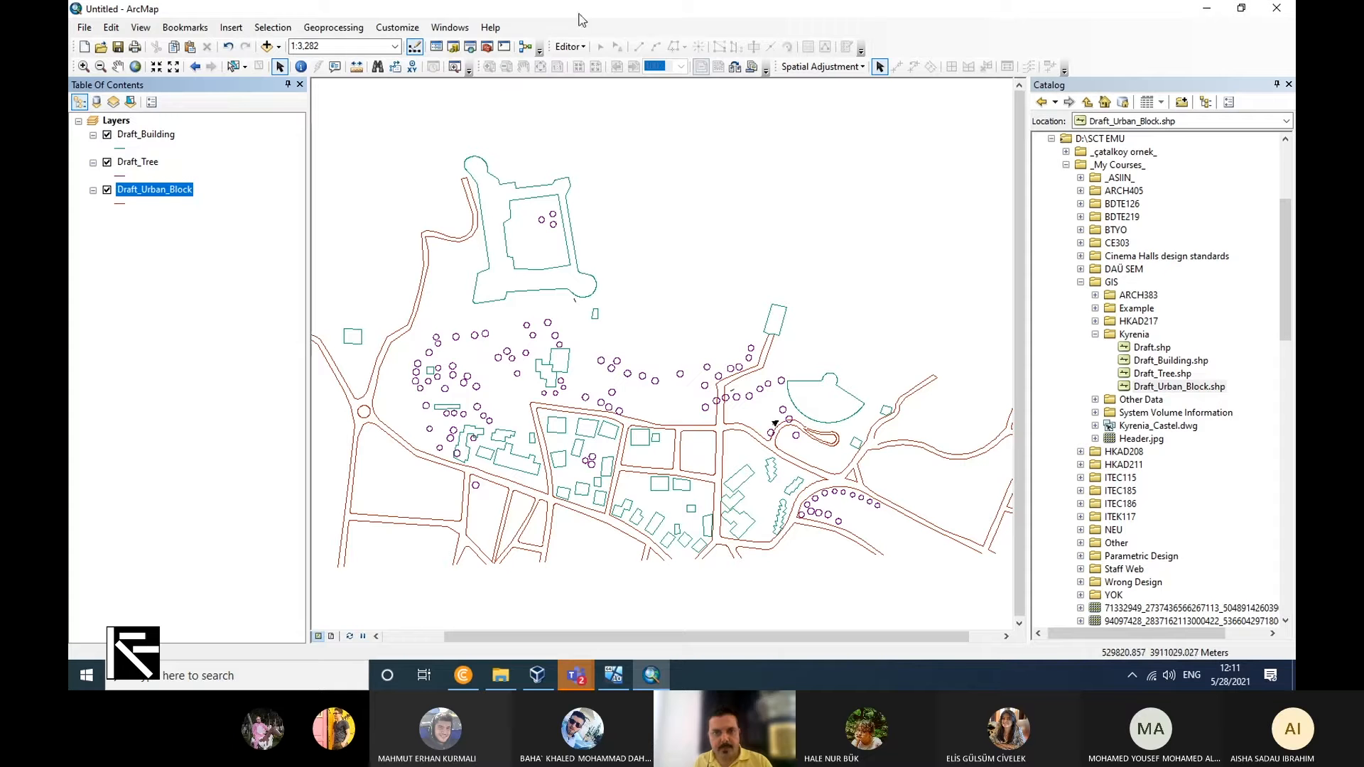
Run the Feature To Point data management tool on Draft_Tree, with Draft_Tree_FeatureToPoint in Default.gdb as the output feature class.
{"action": "left_click", "coordinate": [487, 48]}
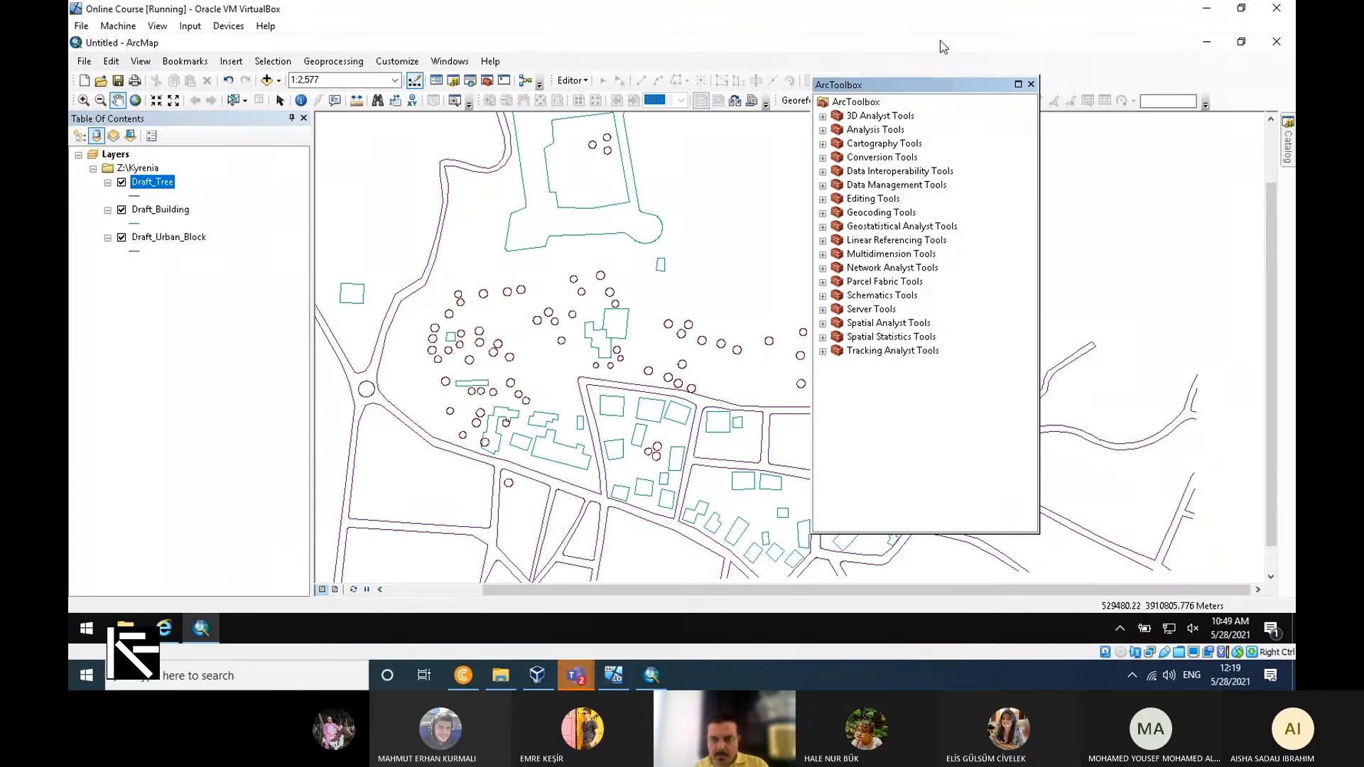
{"action": "left_click_drag", "start_coordinate": [940, 83], "coordinate": [1188, 142]}
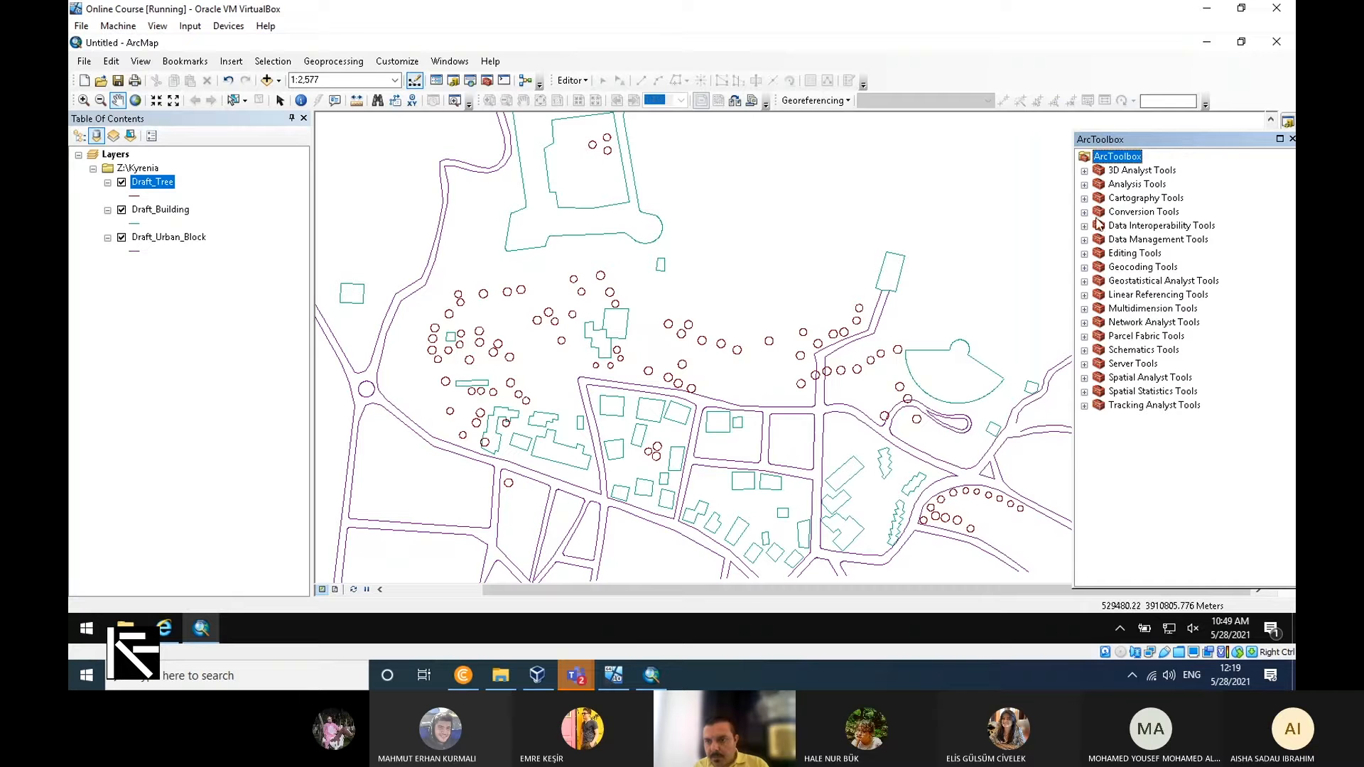
{"action": "left_click", "coordinate": [1084, 239]}
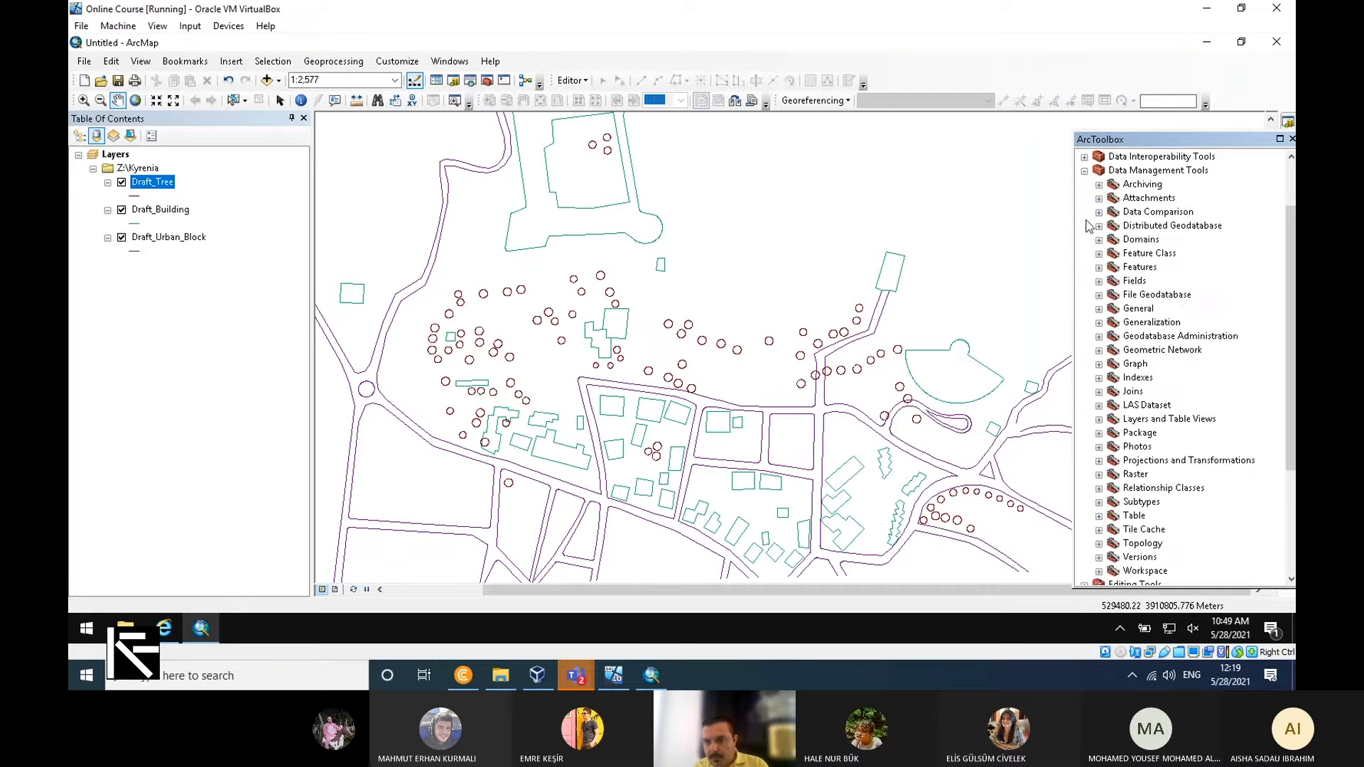
{"action": "left_click", "coordinate": [1099, 267]}
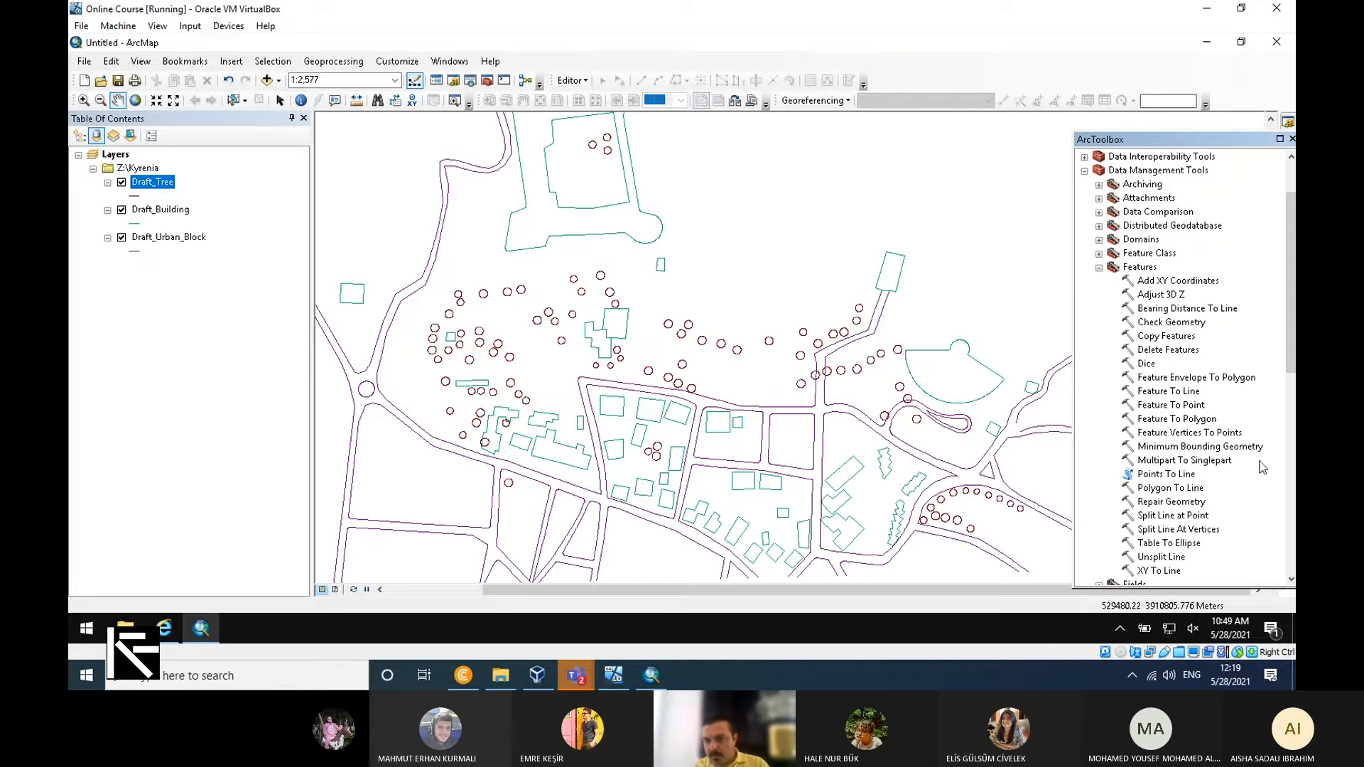
{"action": "double_click", "coordinate": [1179, 406]}
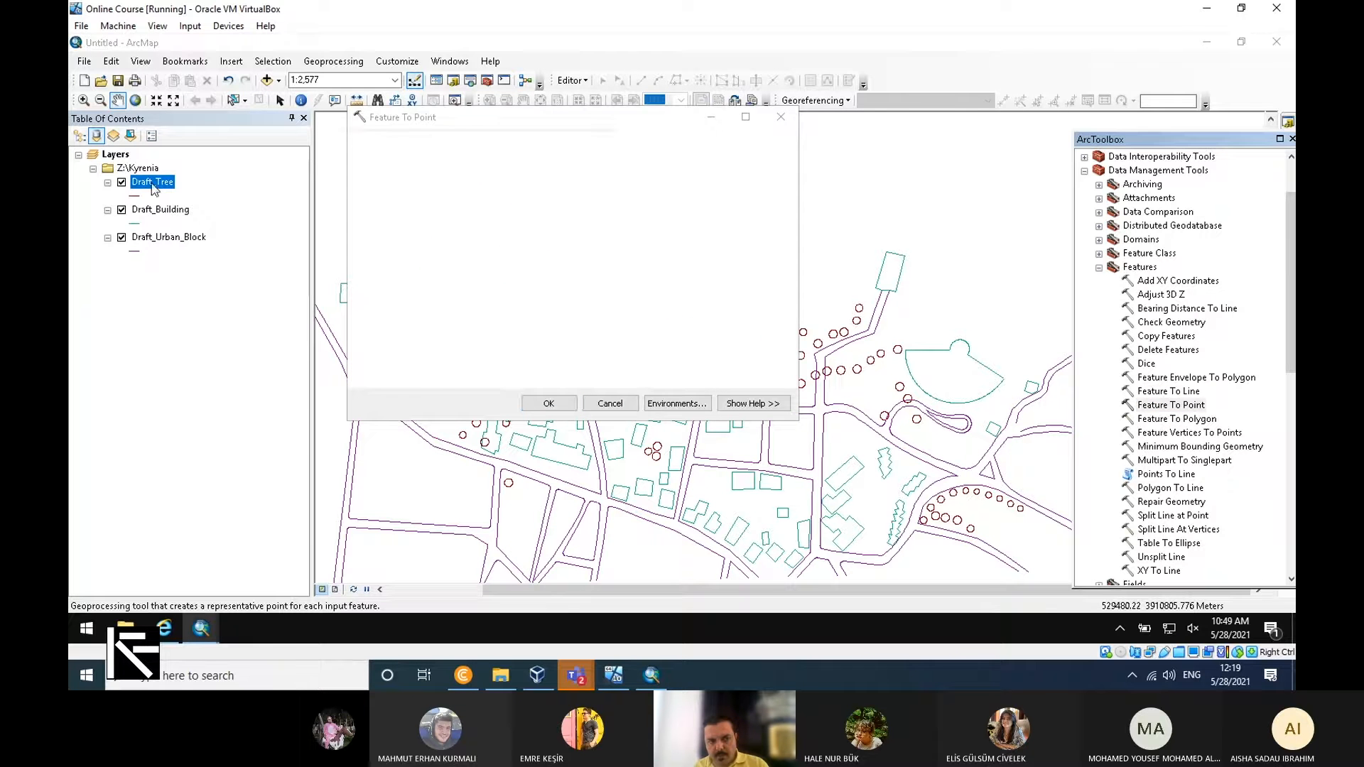
{"action": "left_click_drag", "start_coordinate": [152, 184], "coordinate": [446, 157]}
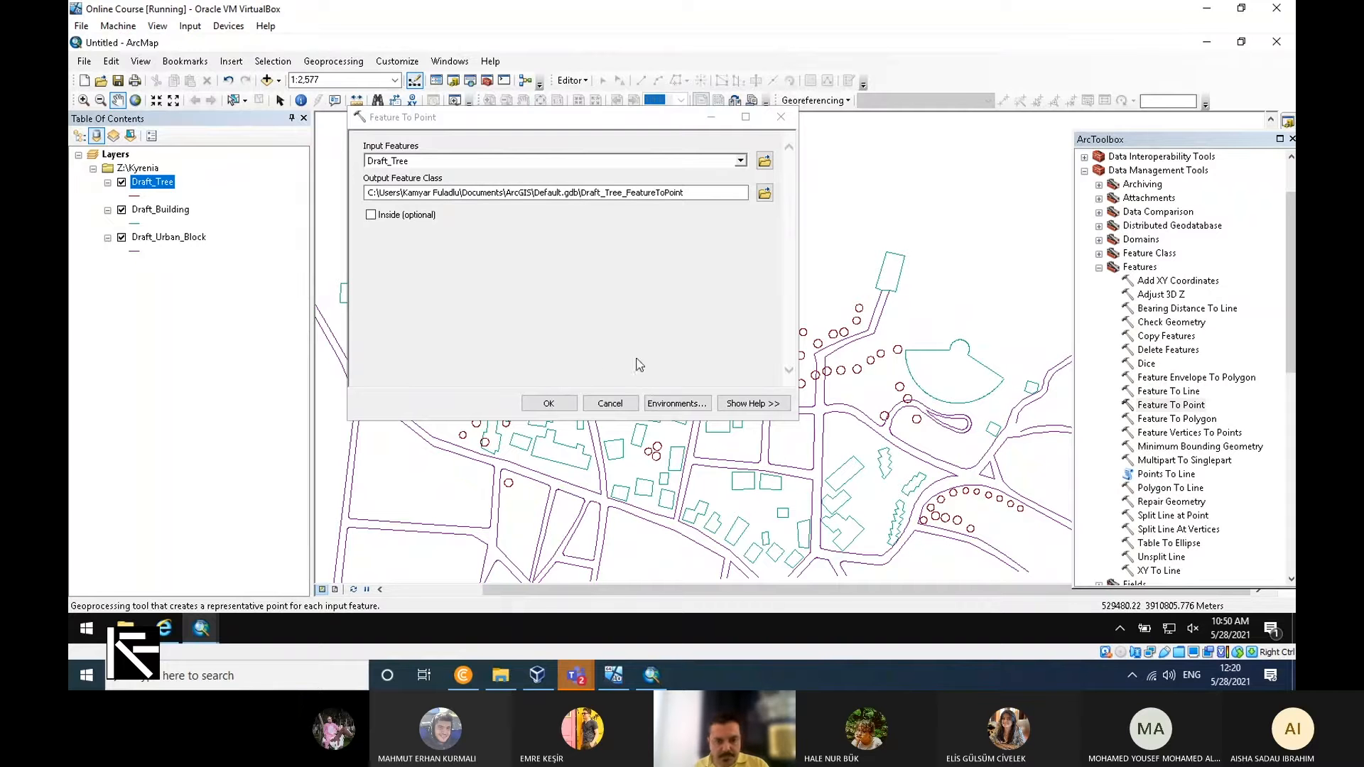
{"action": "left_click", "coordinate": [551, 402]}
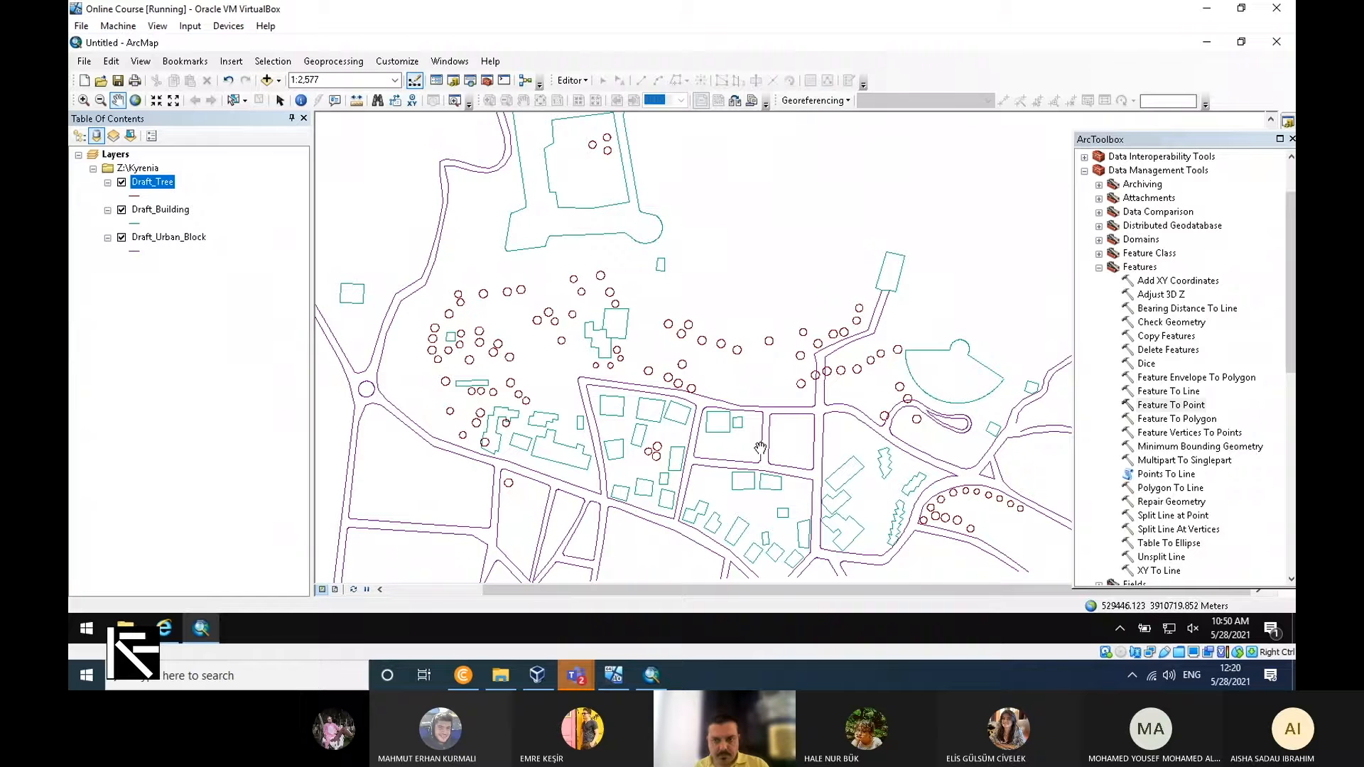
Dock the ArcToolbox window beside the map.
{"action": "left_click_drag", "start_coordinate": [1201, 139], "coordinate": [1108, 263]}
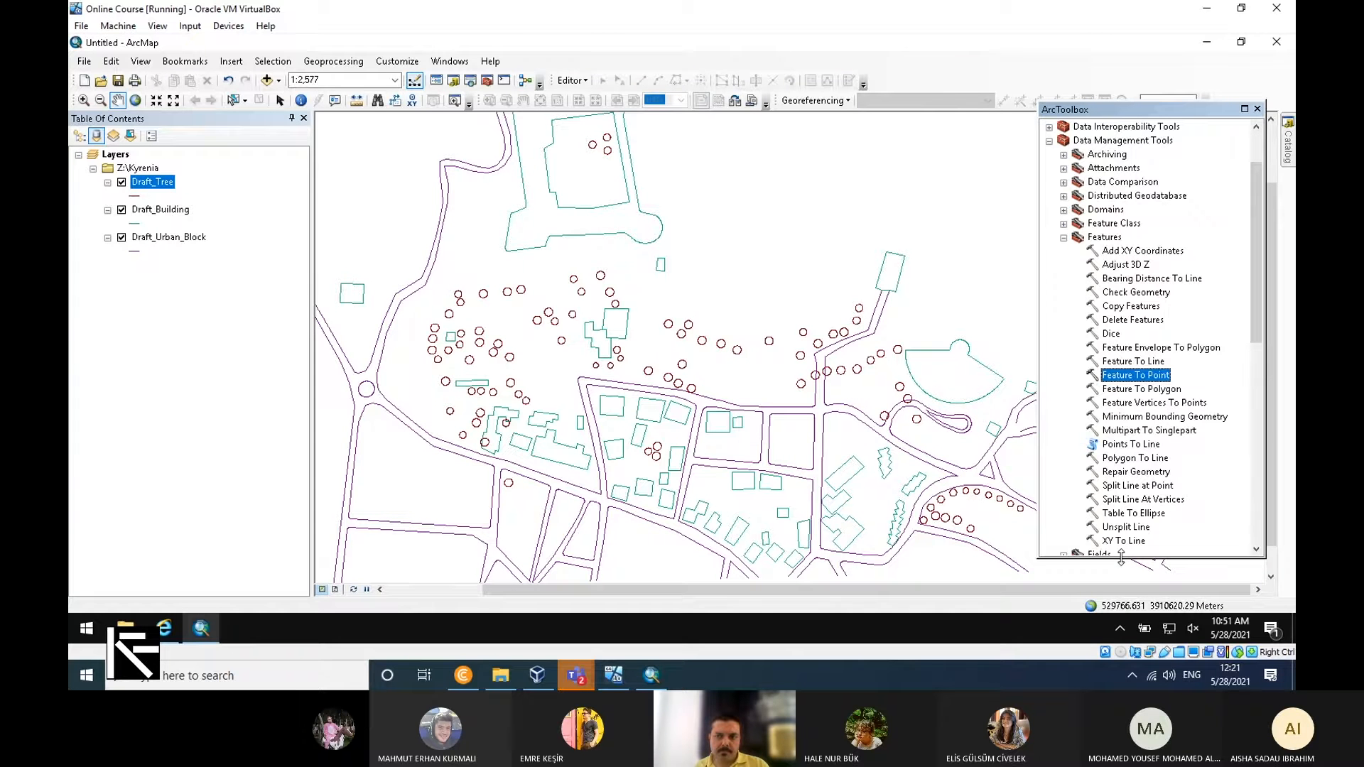
{"action": "left_click_drag", "start_coordinate": [1191, 111], "coordinate": [1259, 368]}
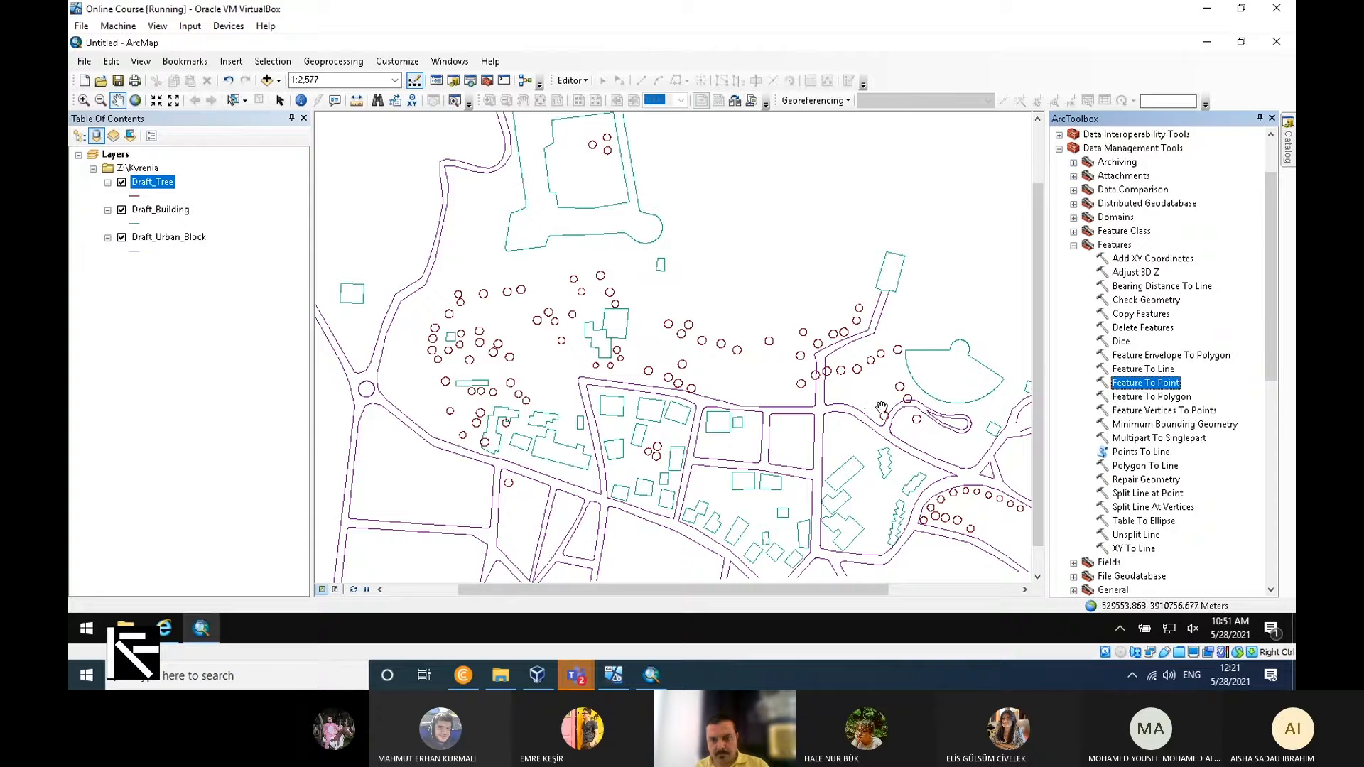
{"action": "left_click", "coordinate": [961, 245]}
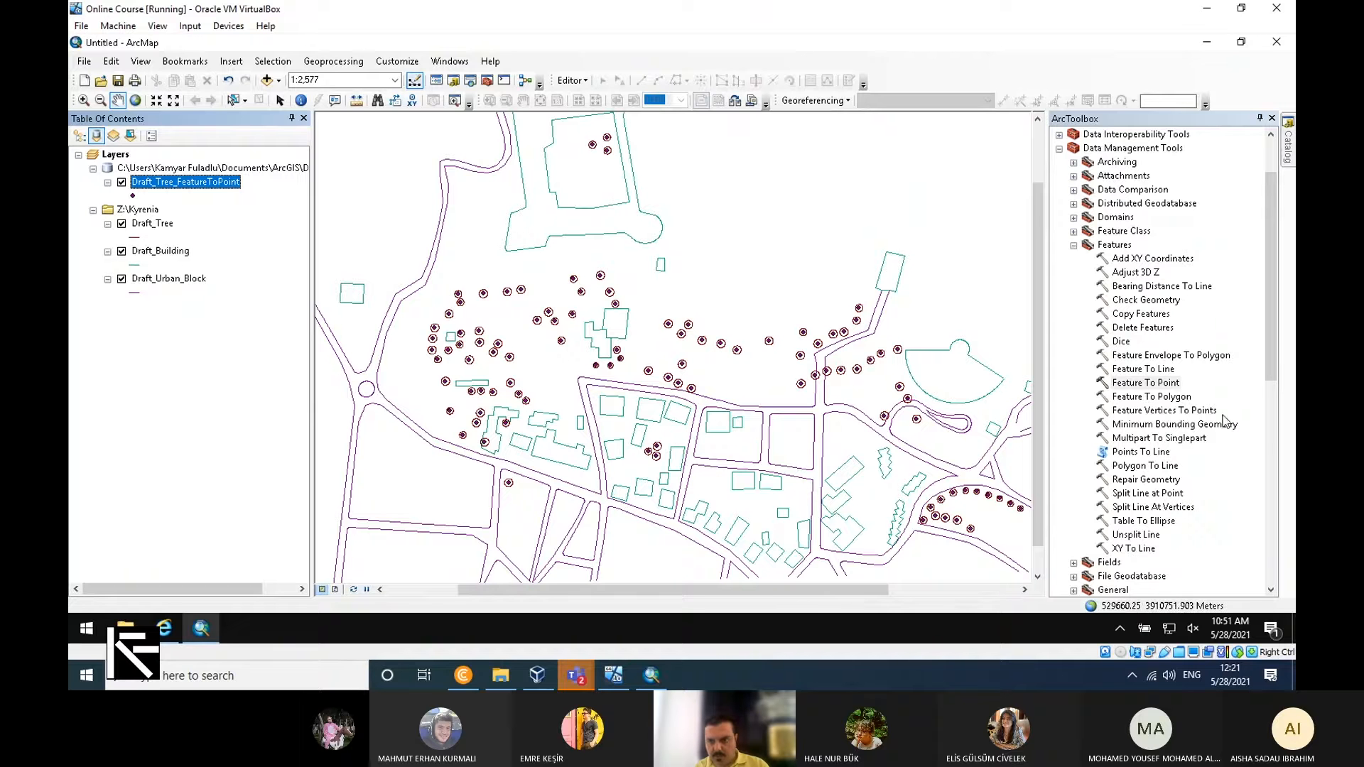
Run Feature To Polygon on Draft_Building, outputting Draft_Building_FeatureToPoly in Default.gdb, and hide the Draft_Tree and Draft_Building line layers.
{"action": "left_click", "coordinate": [1151, 397]}
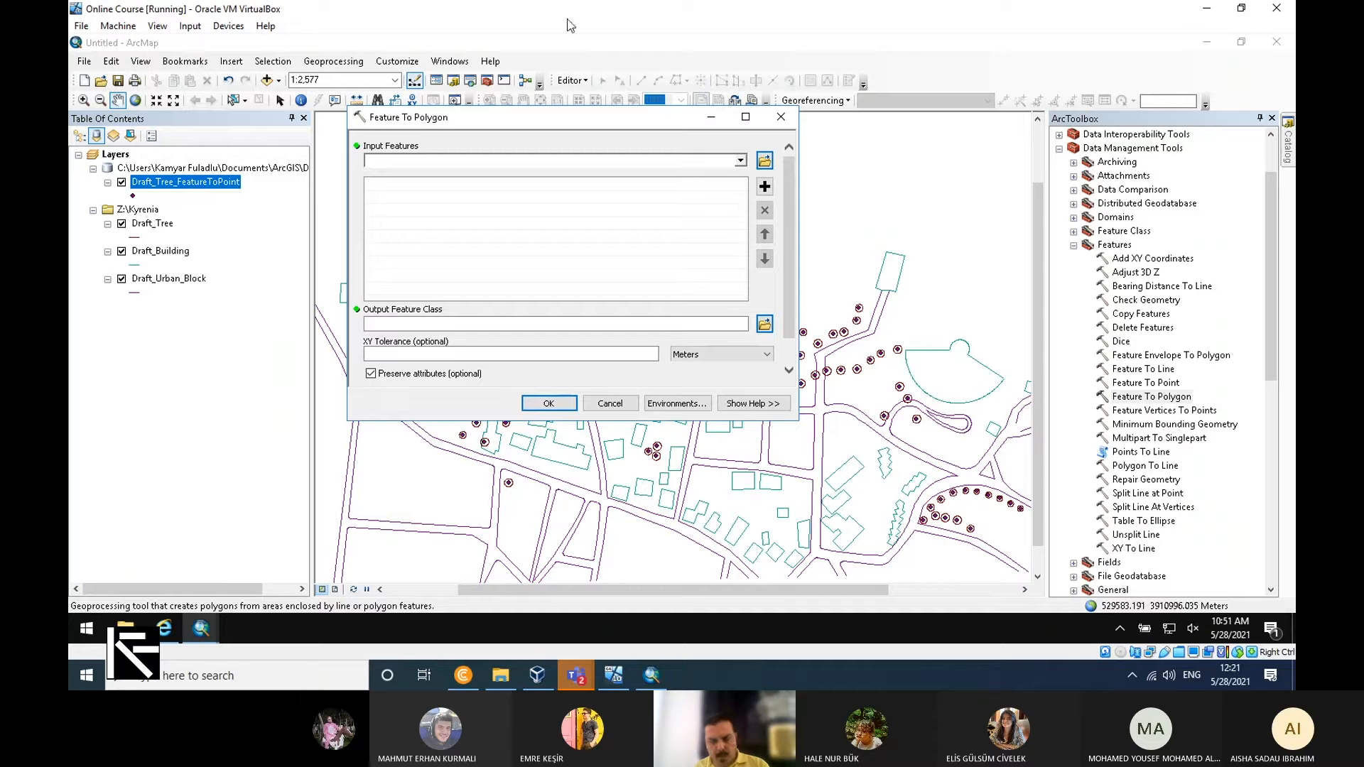
{"action": "left_click", "coordinate": [740, 160]}
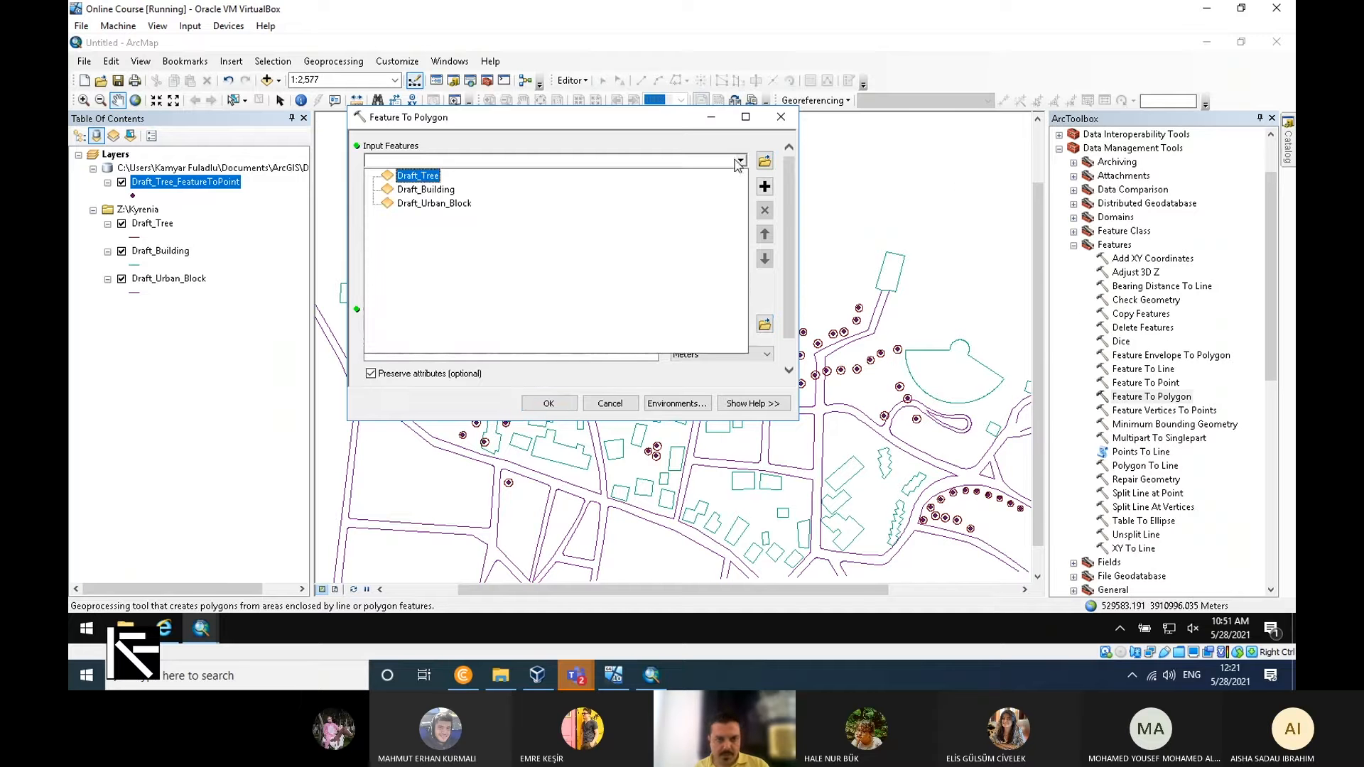
{"action": "left_click", "coordinate": [443, 190]}
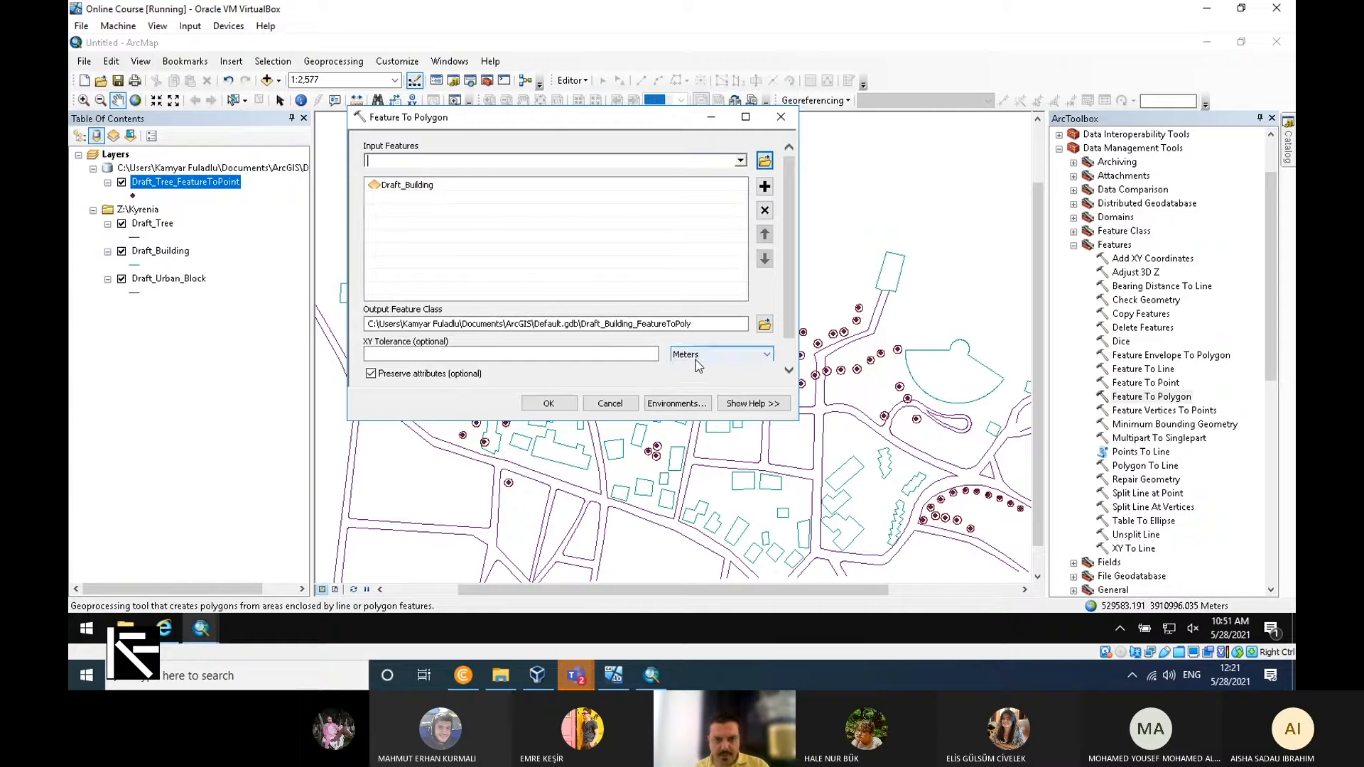
{"action": "left_click", "coordinate": [552, 404]}
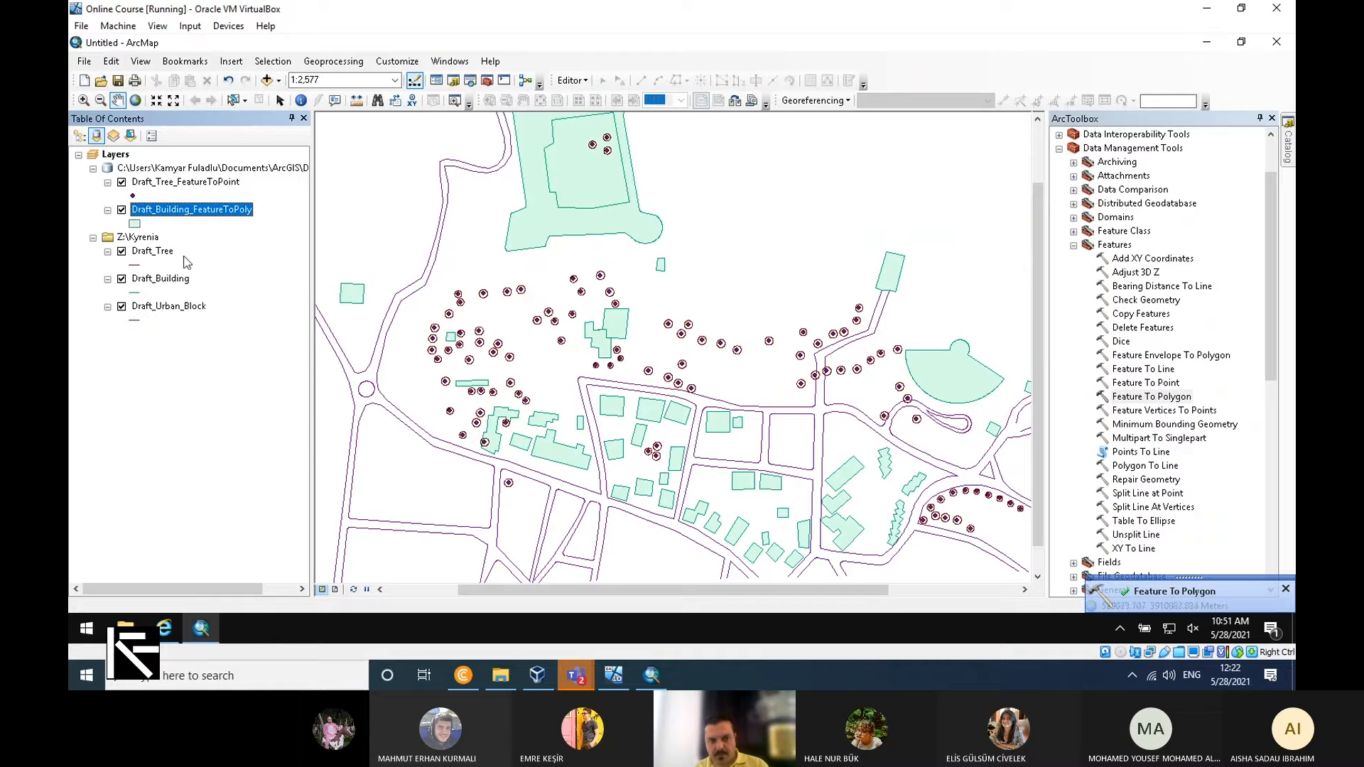
{"action": "left_click", "coordinate": [121, 252]}
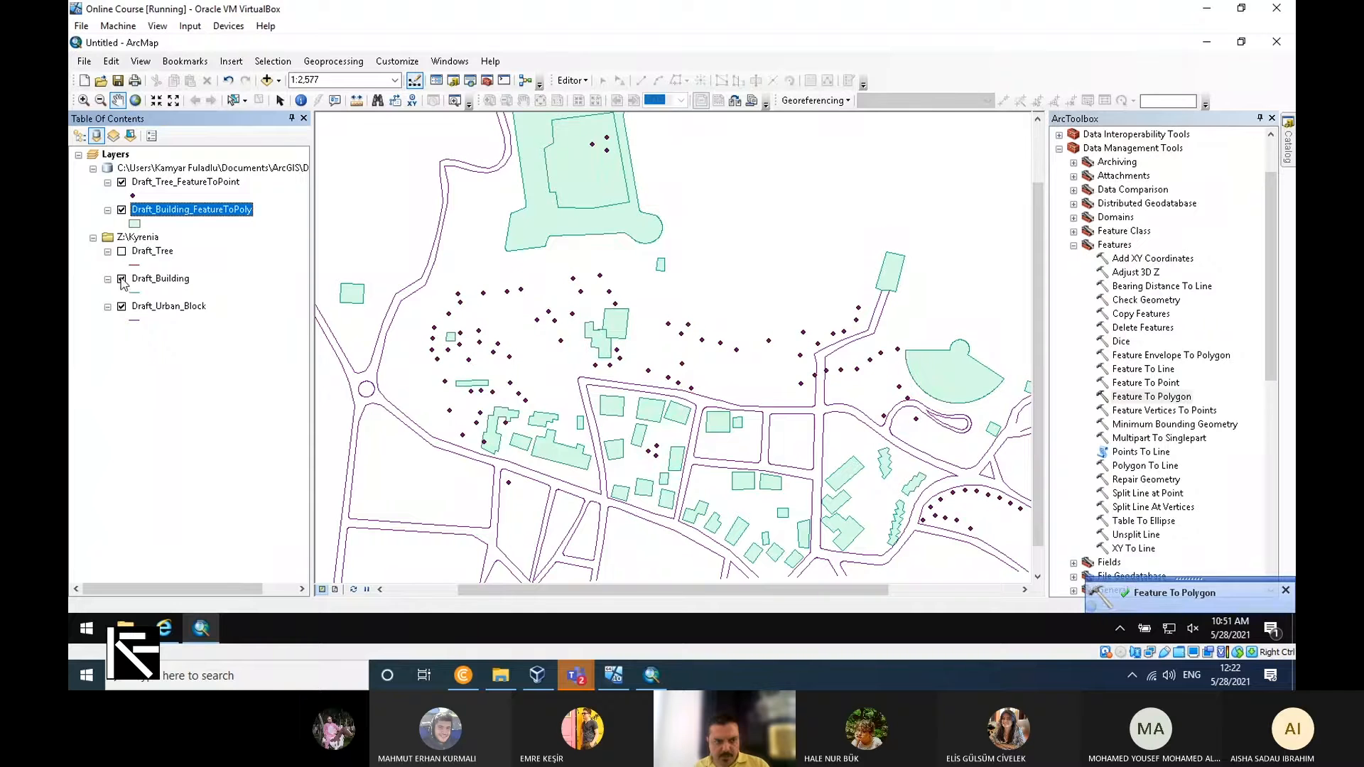
{"action": "left_click", "coordinate": [122, 279]}
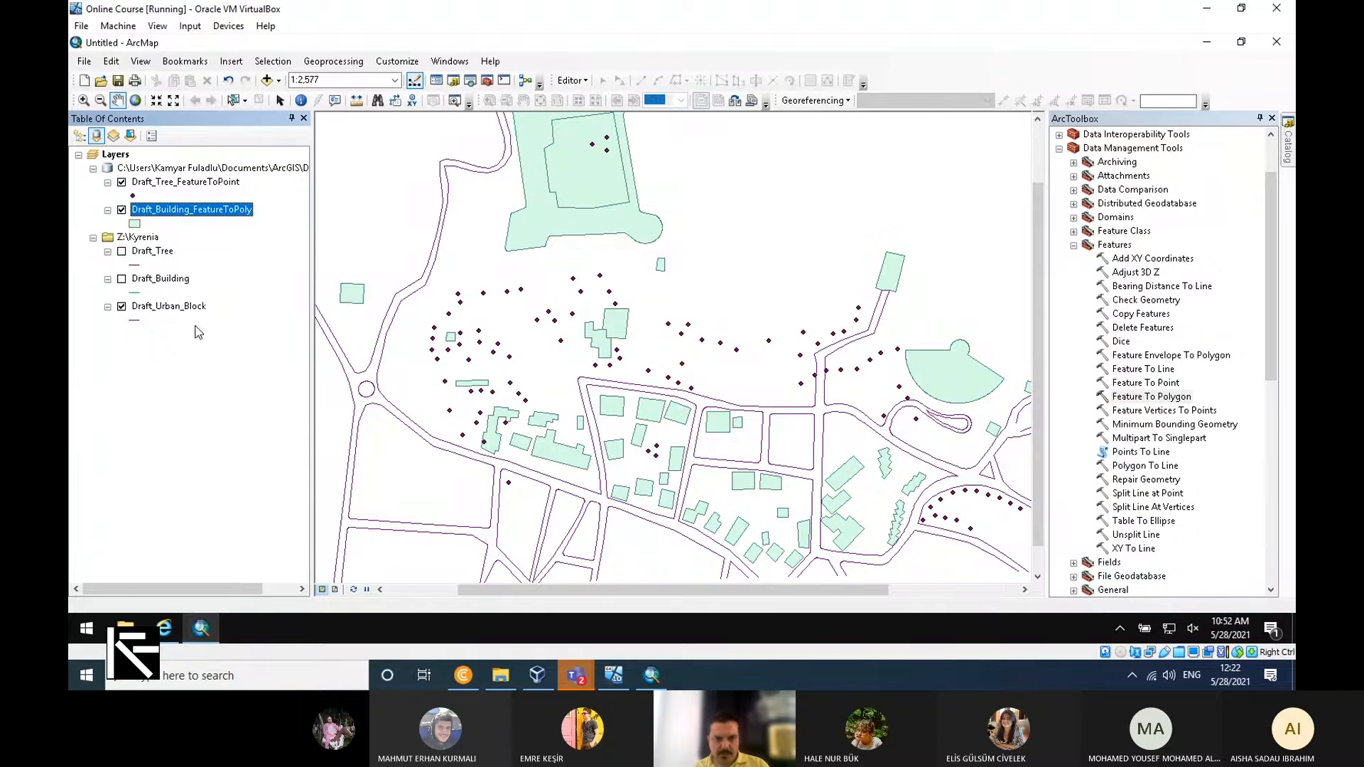
Start an edit session on Draft_Building_FeatureToPoly and delete the polygon filling the castle's inner courtyard.
{"action": "left_click", "coordinate": [571, 81]}
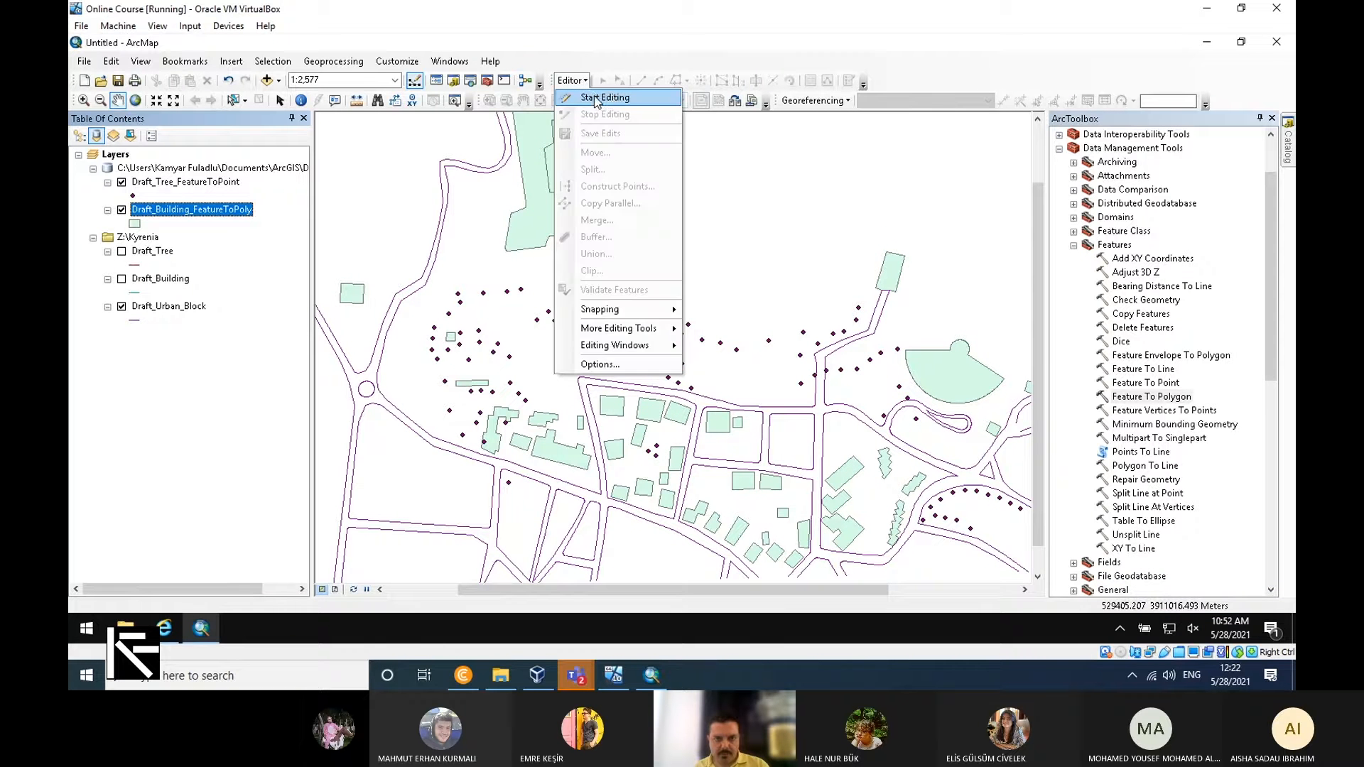
{"action": "left_click", "coordinate": [612, 100]}
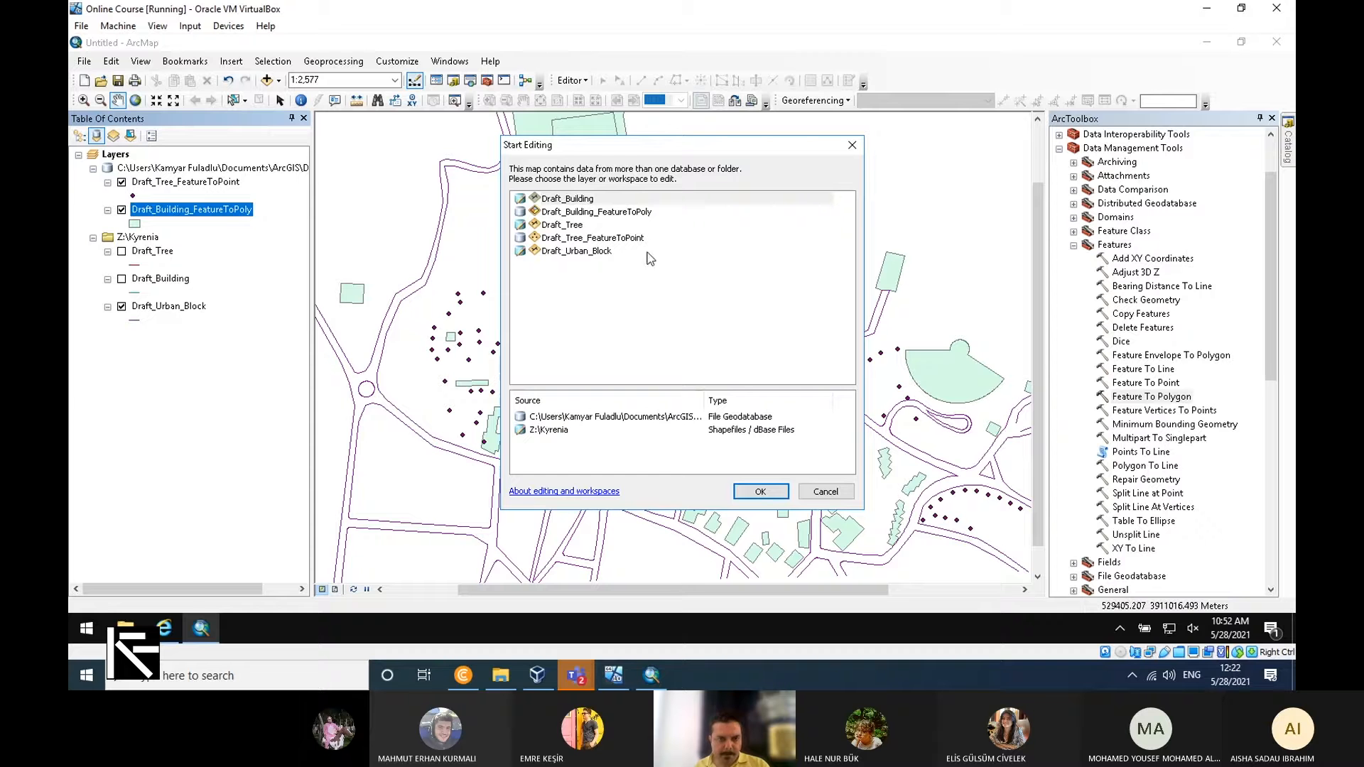
{"action": "left_click", "coordinate": [636, 211]}
{"action": "left_click", "coordinate": [760, 492]}
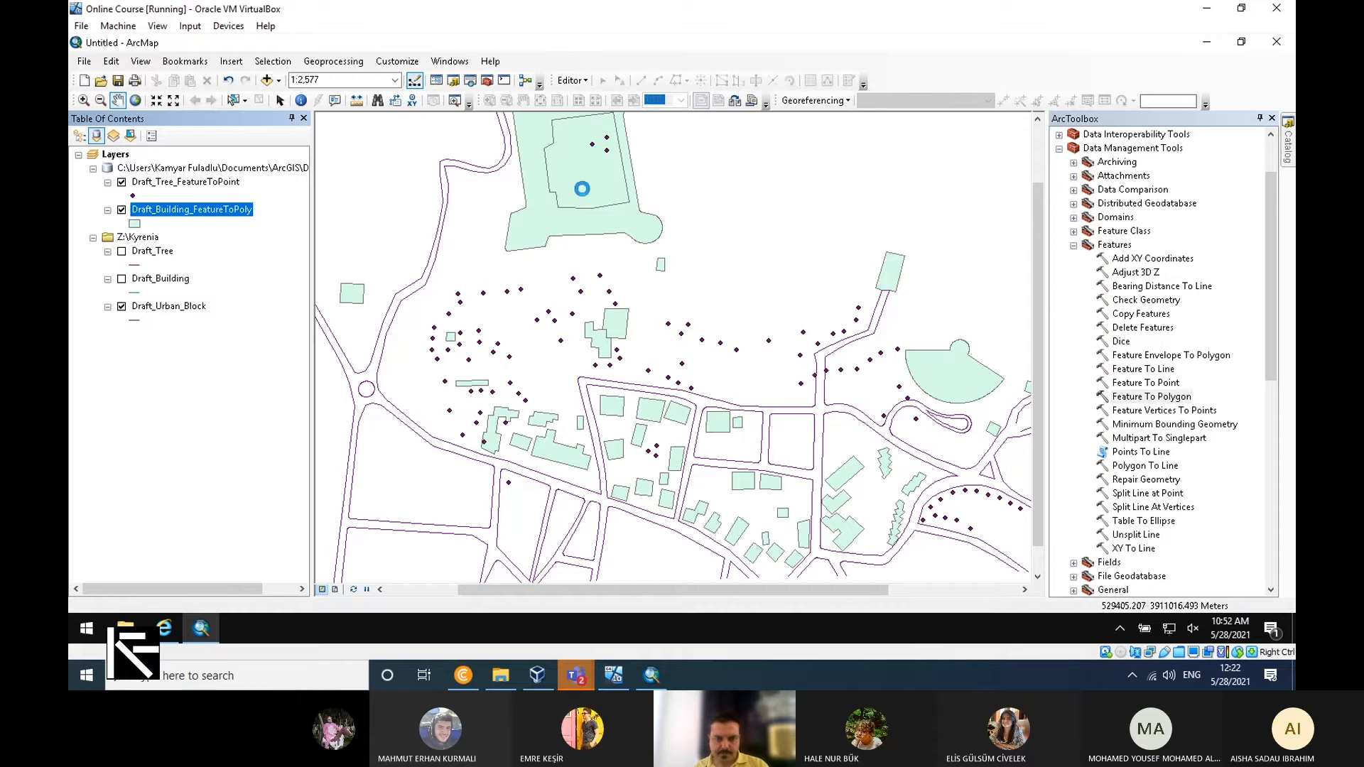
{"action": "left_click", "coordinate": [589, 188]}
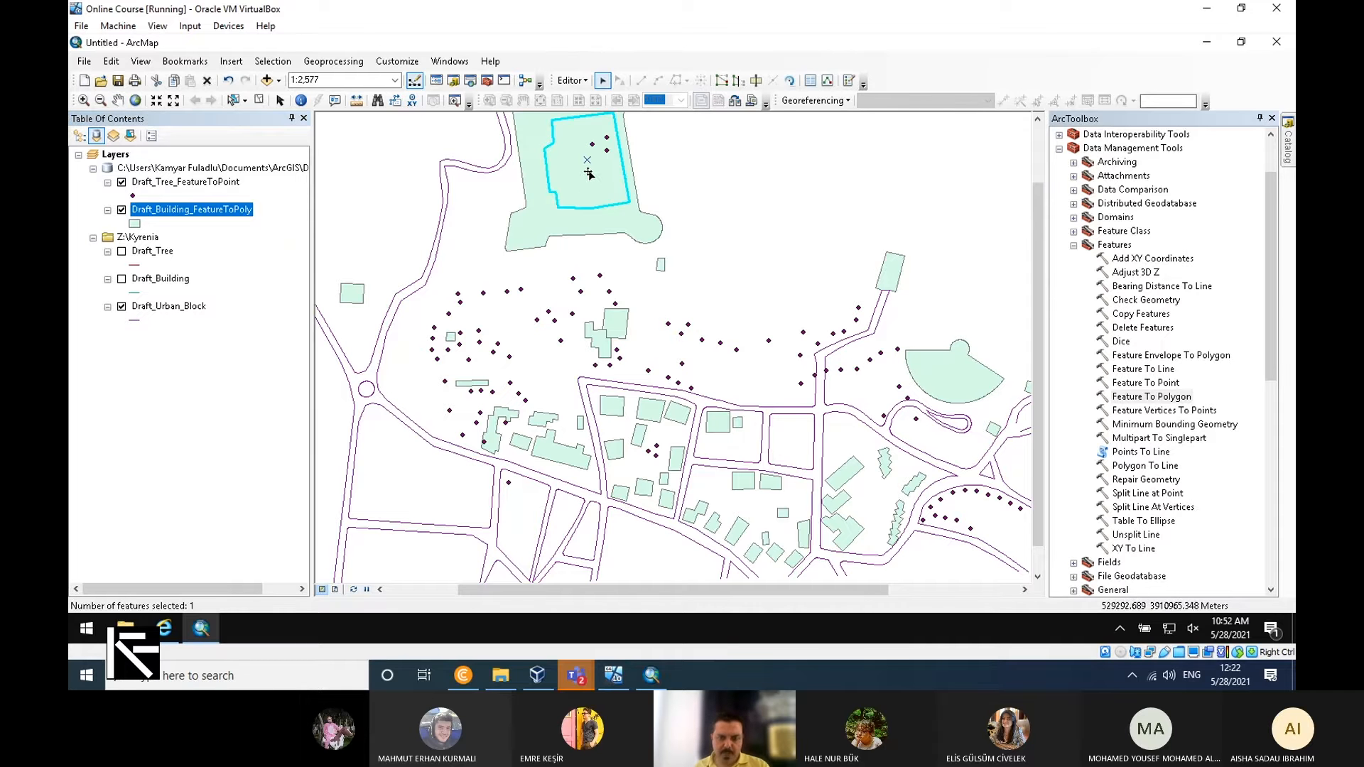
{"action": "key", "text": "Delete"}
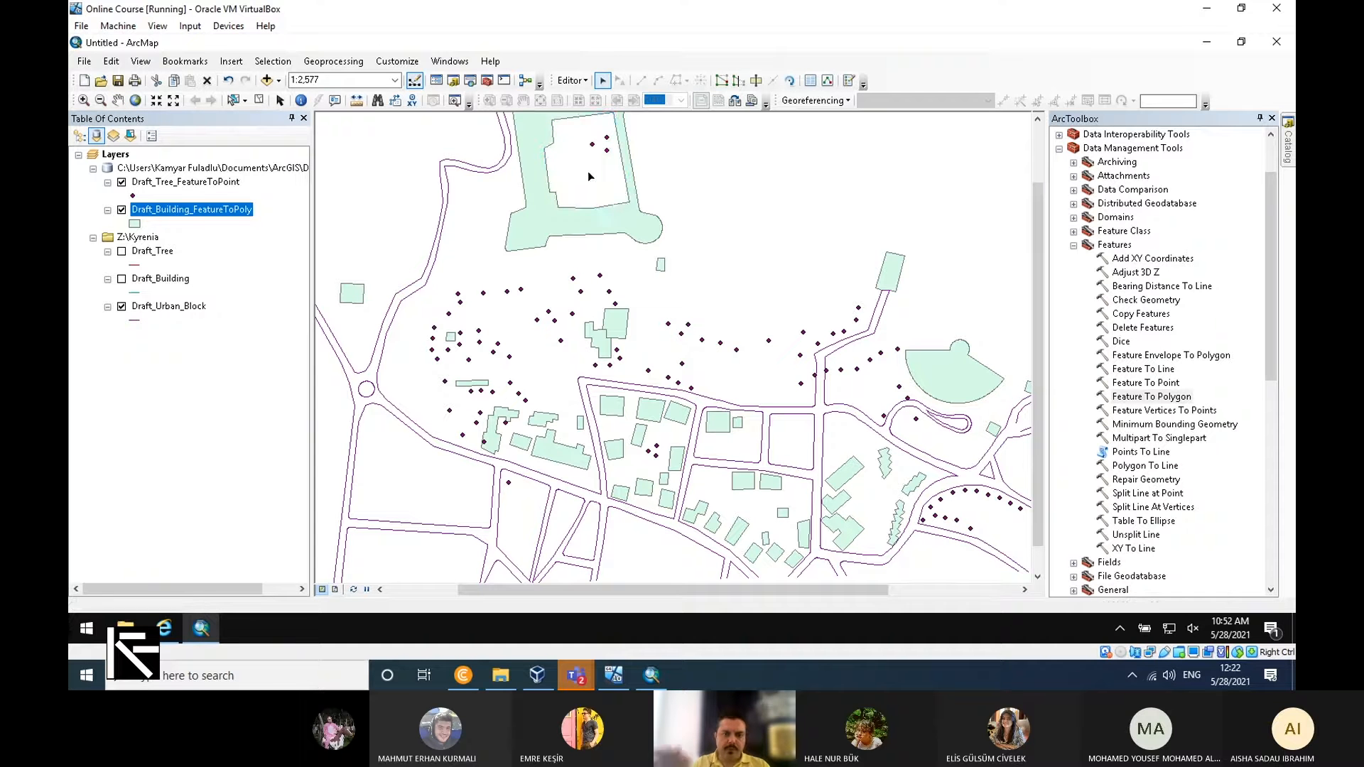
Save the edits to the building polygons and end the edit session.
{"action": "left_click", "coordinate": [566, 86]}
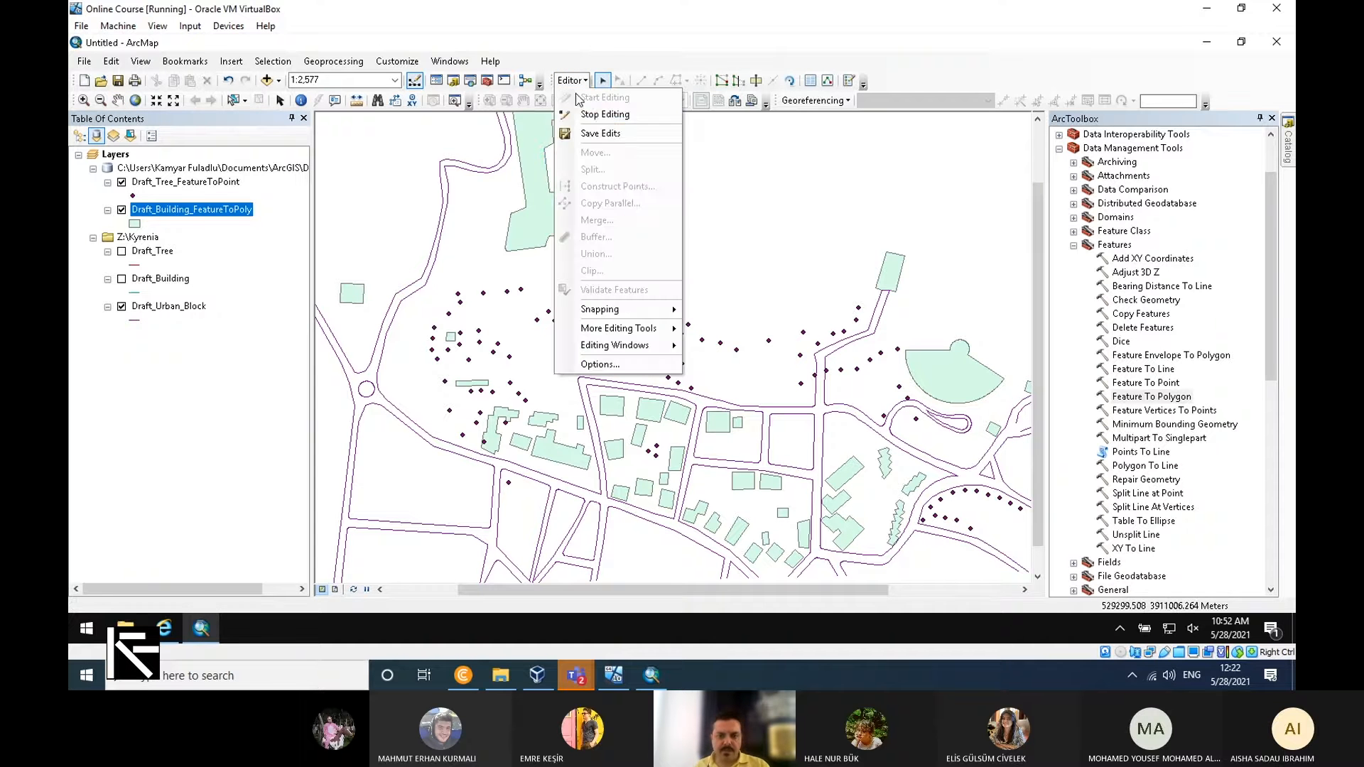
{"action": "left_click", "coordinate": [617, 134]}
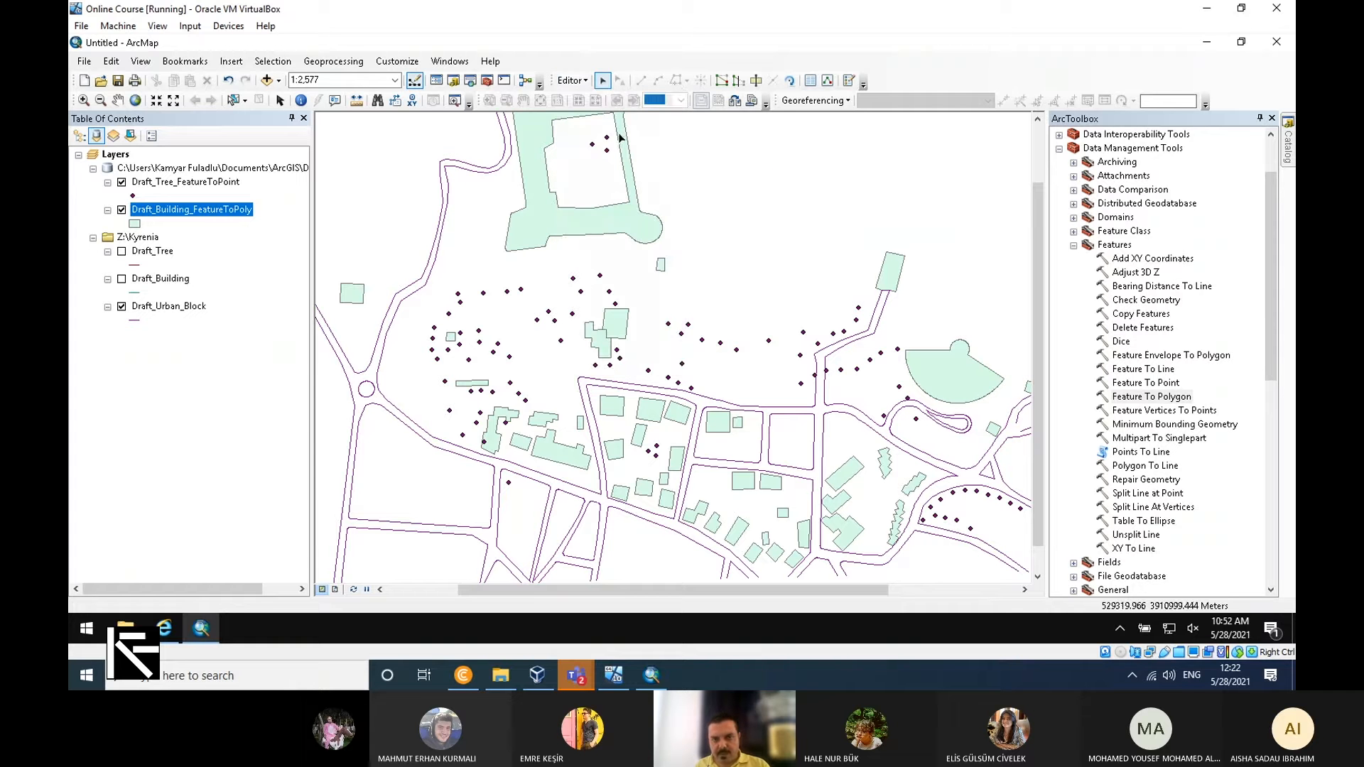
{"action": "left_click", "coordinate": [569, 86]}
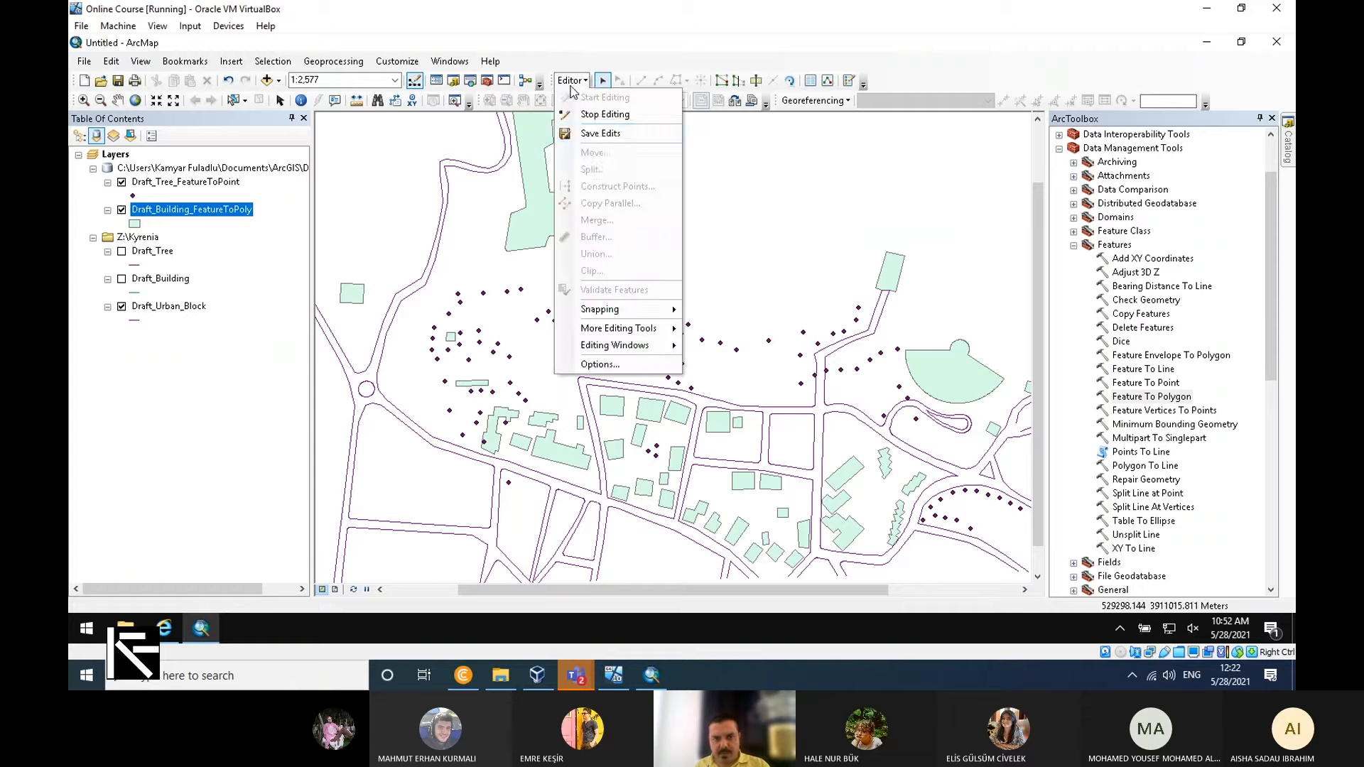
{"action": "left_click", "coordinate": [624, 114]}
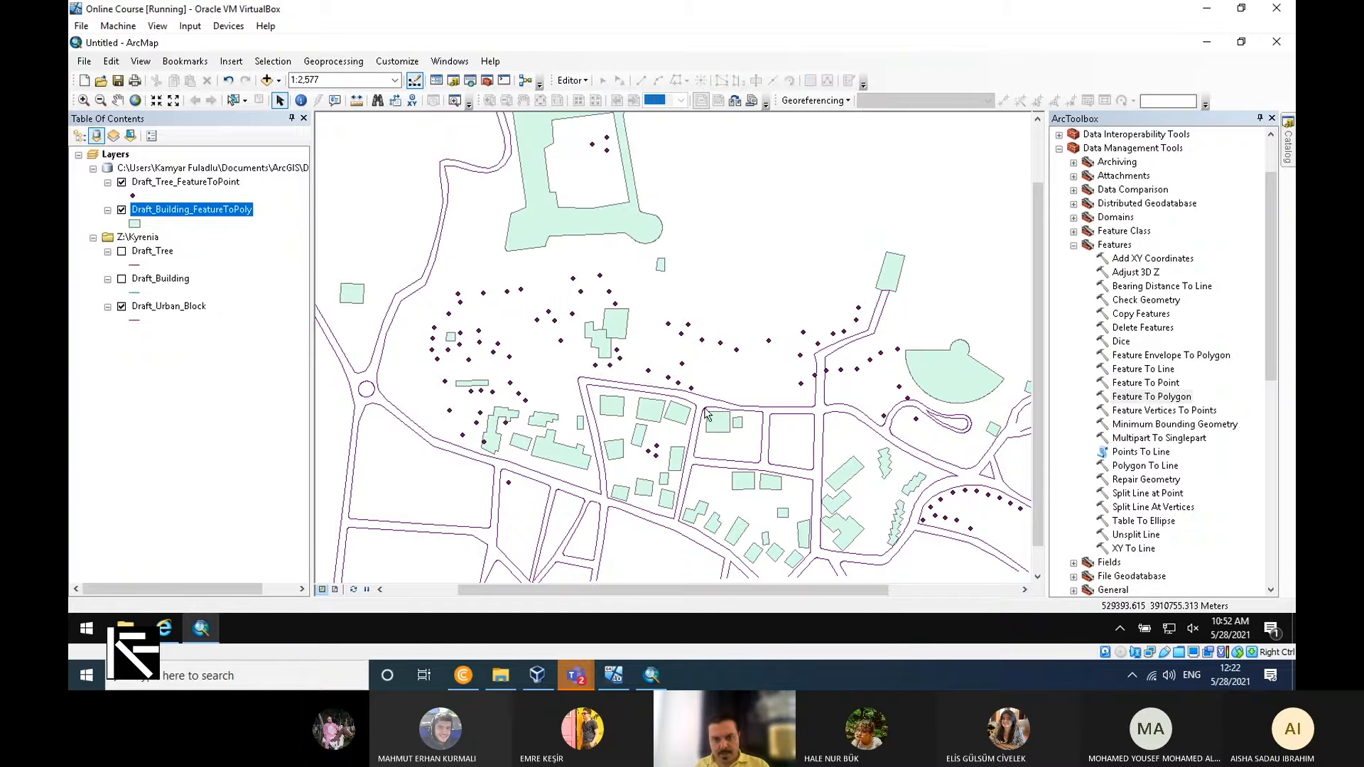
Search the symbols for "tree" and apply the tree_species_site symbol from CADD GIS Center SDS 200 to Draft_Tree_FeatureToPoint.
{"action": "scroll", "coordinate": [575, 420], "scroll_direction": "down", "scroll_amount": 3}
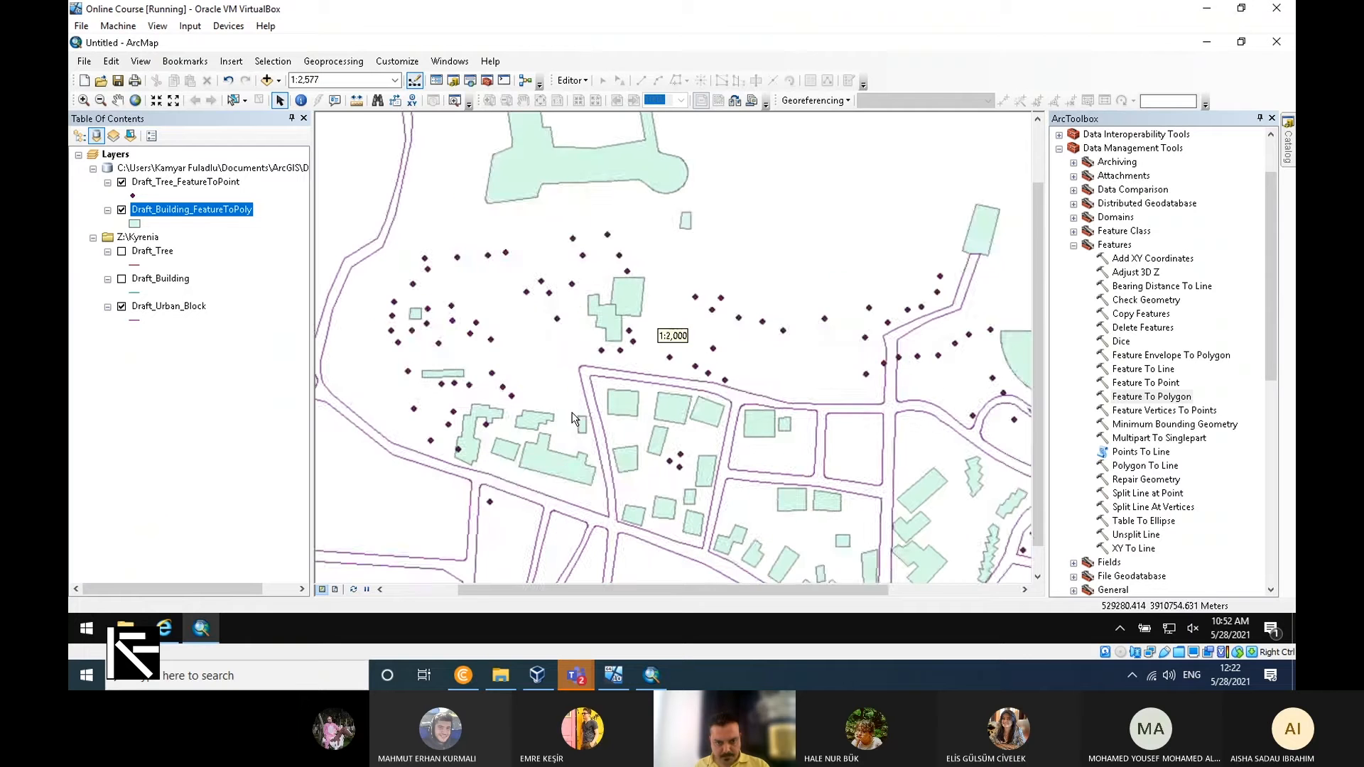
{"action": "left_click", "coordinate": [128, 199]}
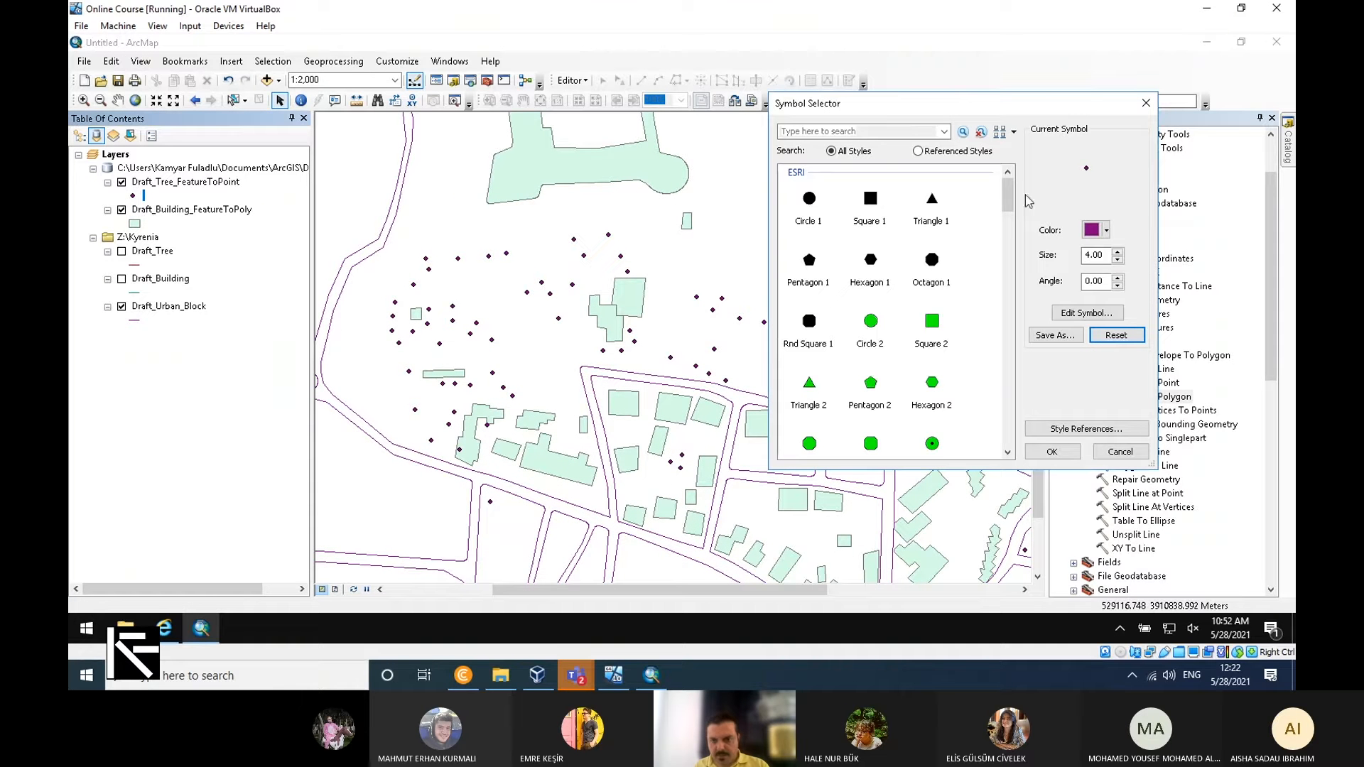
{"action": "left_click", "coordinate": [899, 131]}
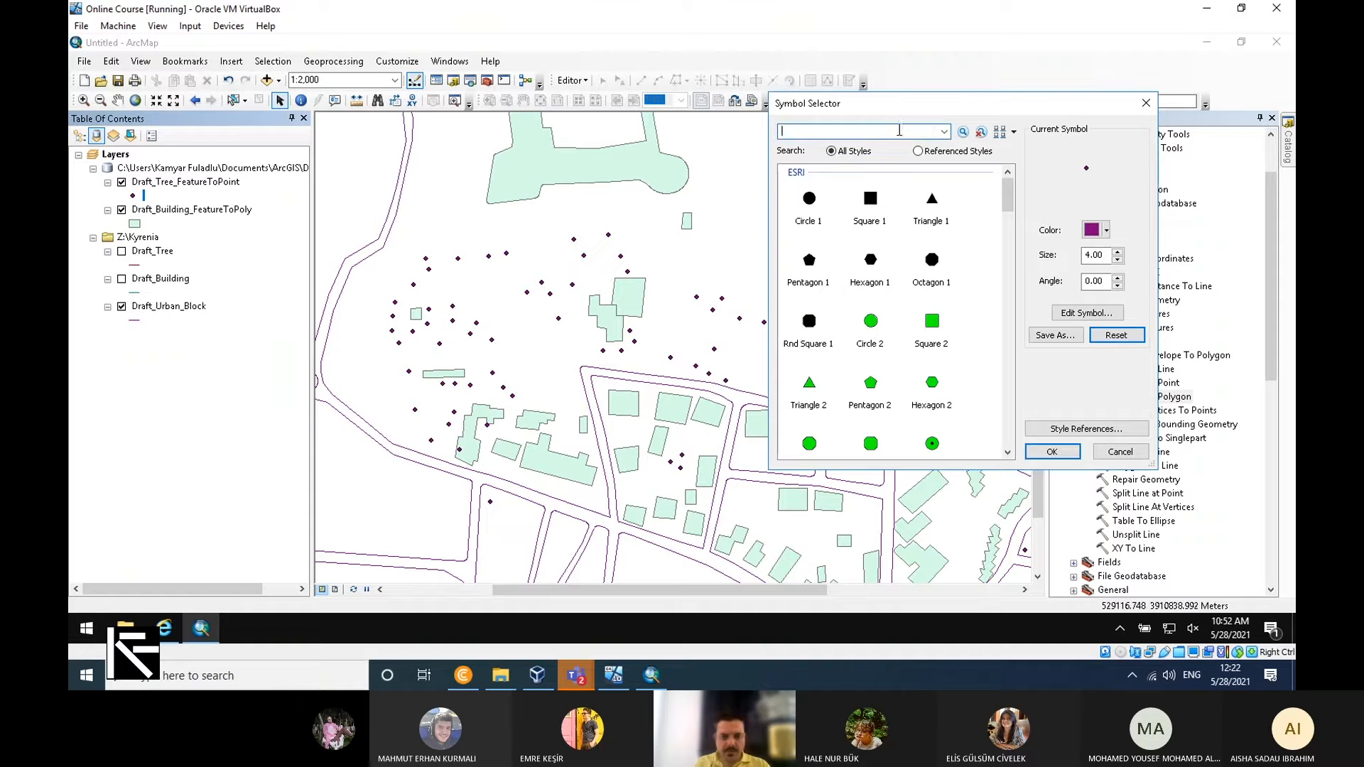
{"action": "type", "text": "tree"}
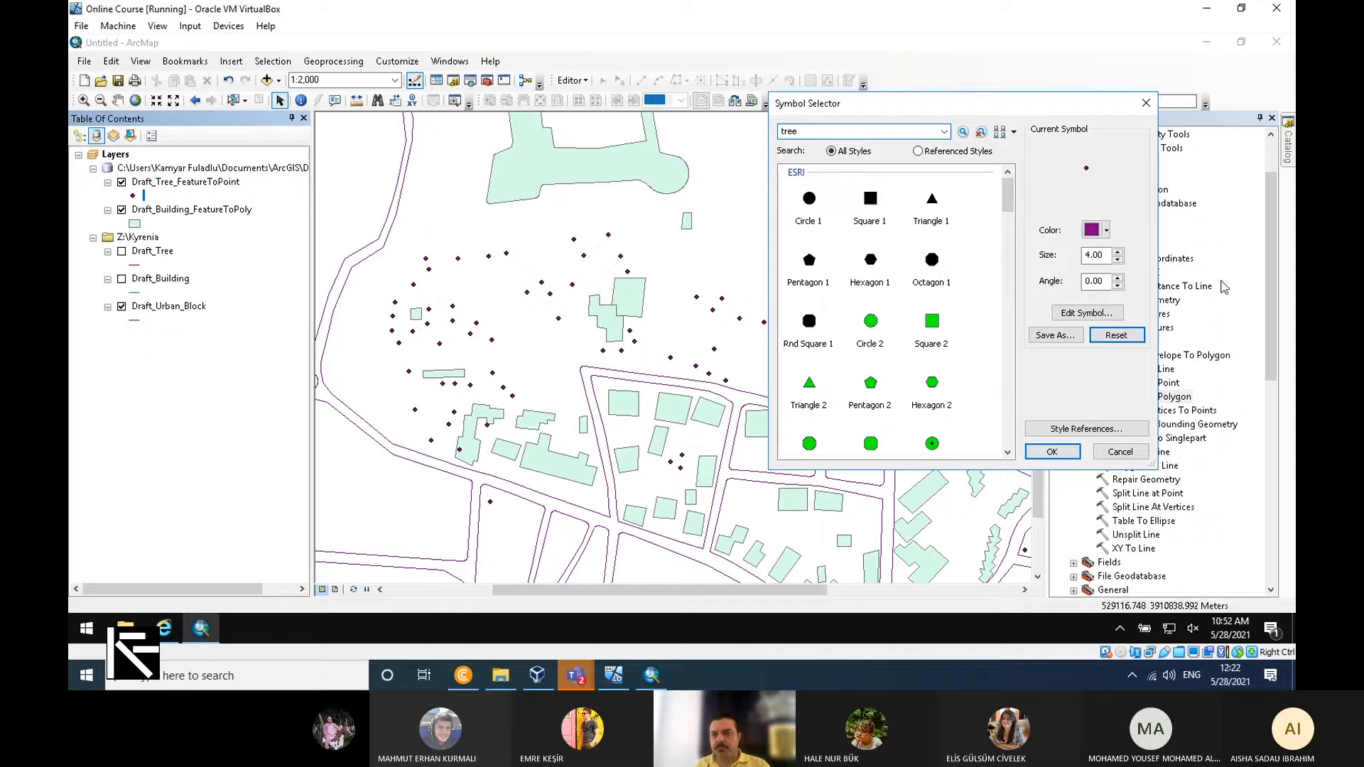
{"action": "left_click", "coordinate": [964, 133]}
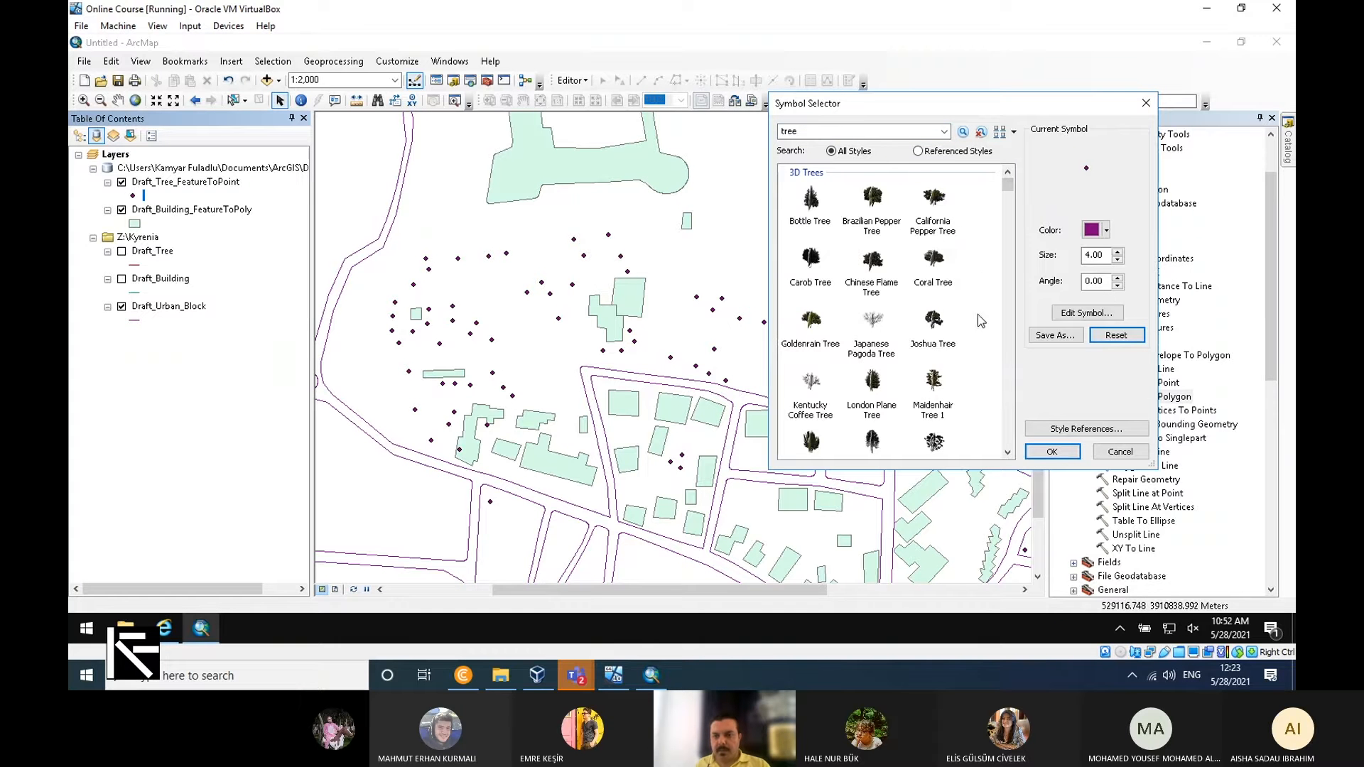
{"action": "scroll", "coordinate": [977, 314], "scroll_direction": "down", "scroll_amount": 10}
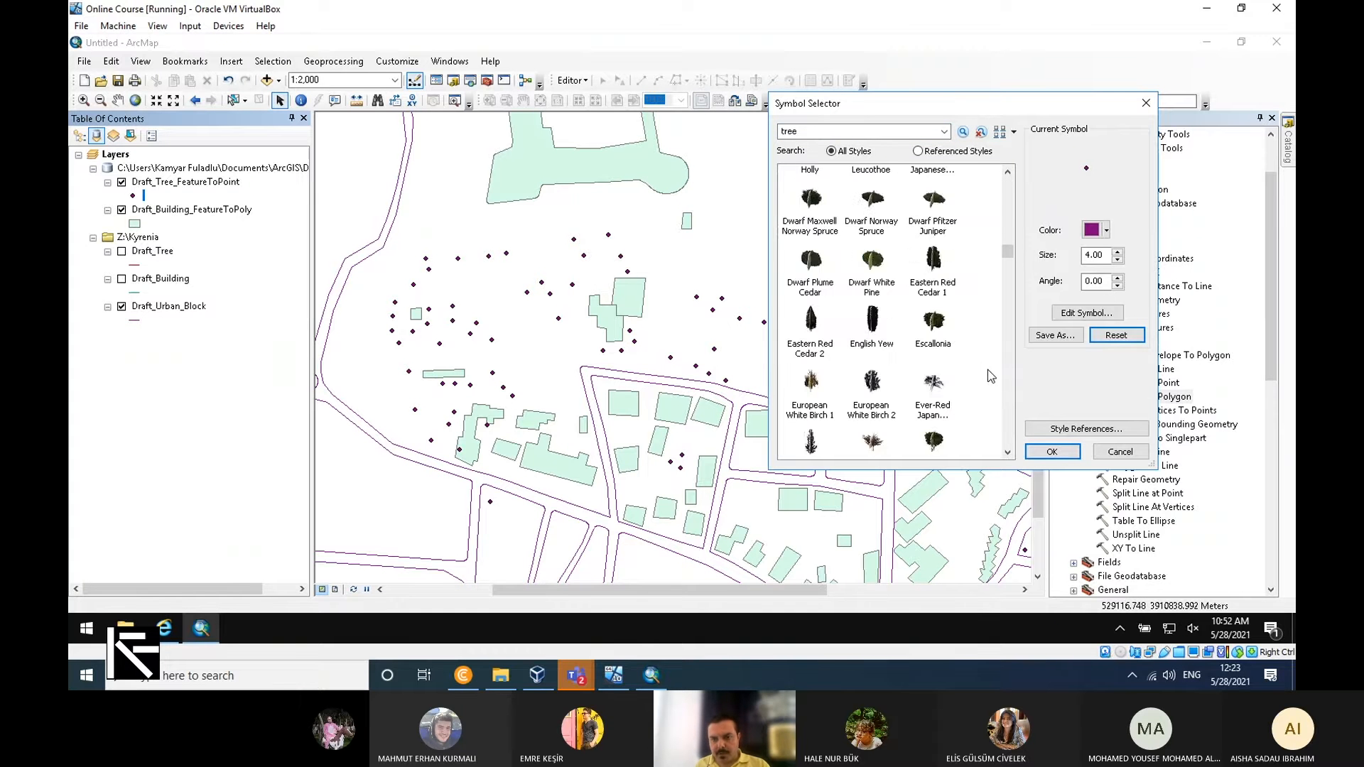
{"action": "scroll", "coordinate": [991, 377], "scroll_direction": "down", "scroll_amount": 10}
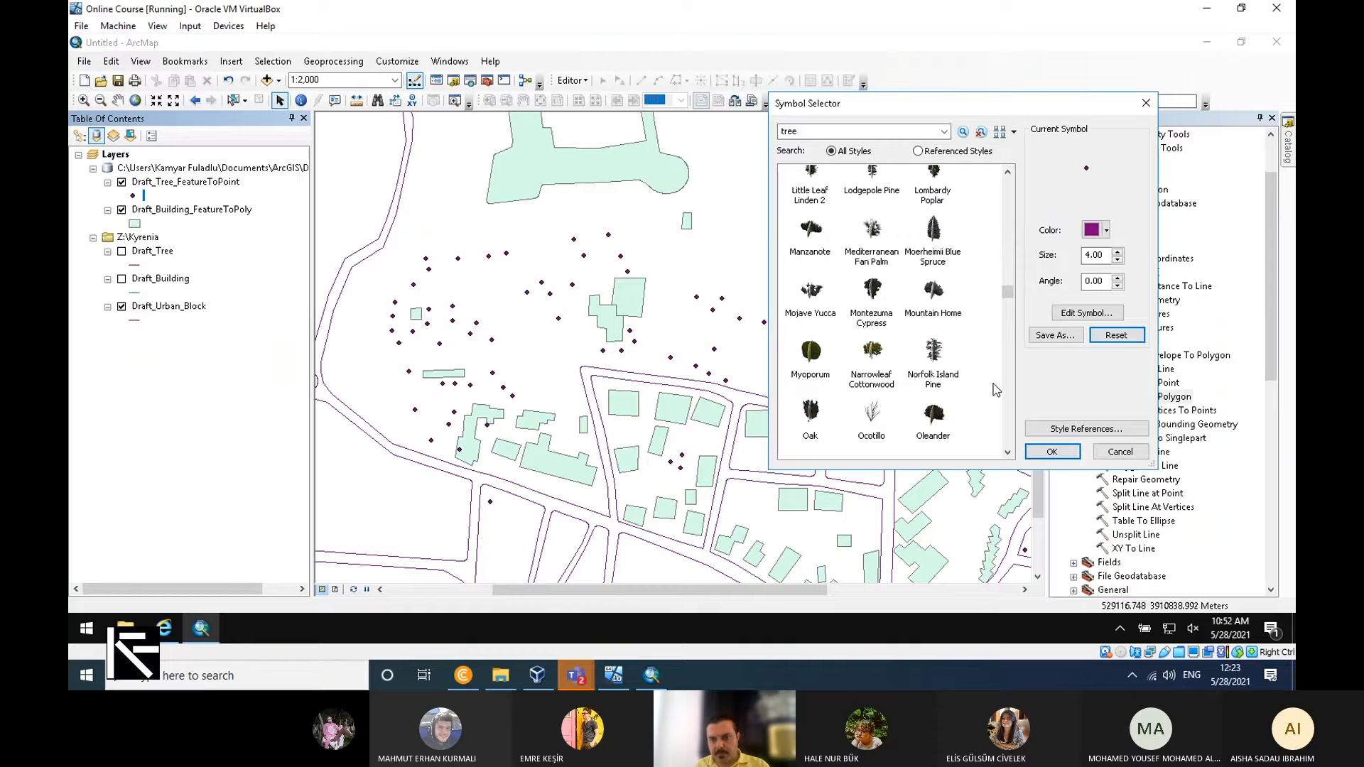
{"action": "scroll", "coordinate": [996, 389], "scroll_direction": "down", "scroll_amount": 10}
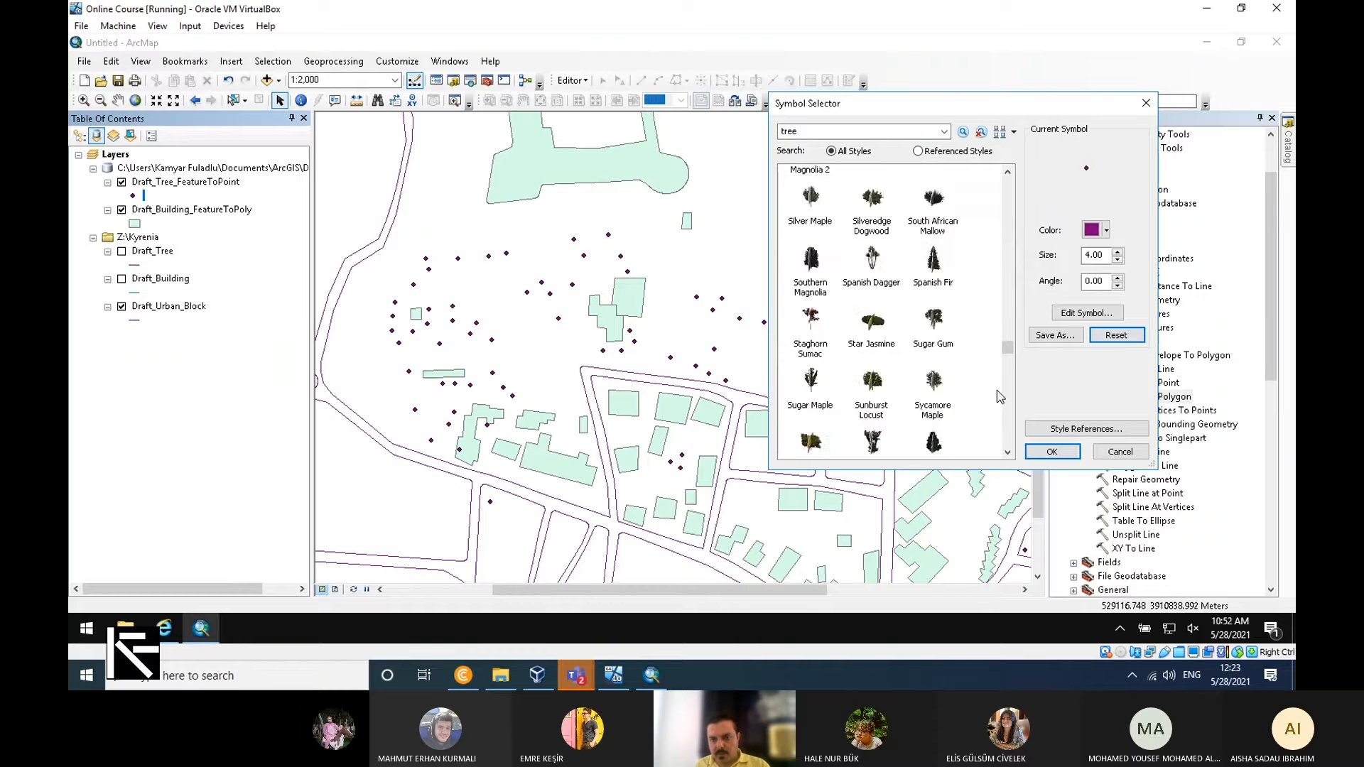
{"action": "scroll", "coordinate": [996, 390], "scroll_direction": "down", "scroll_amount": 10}
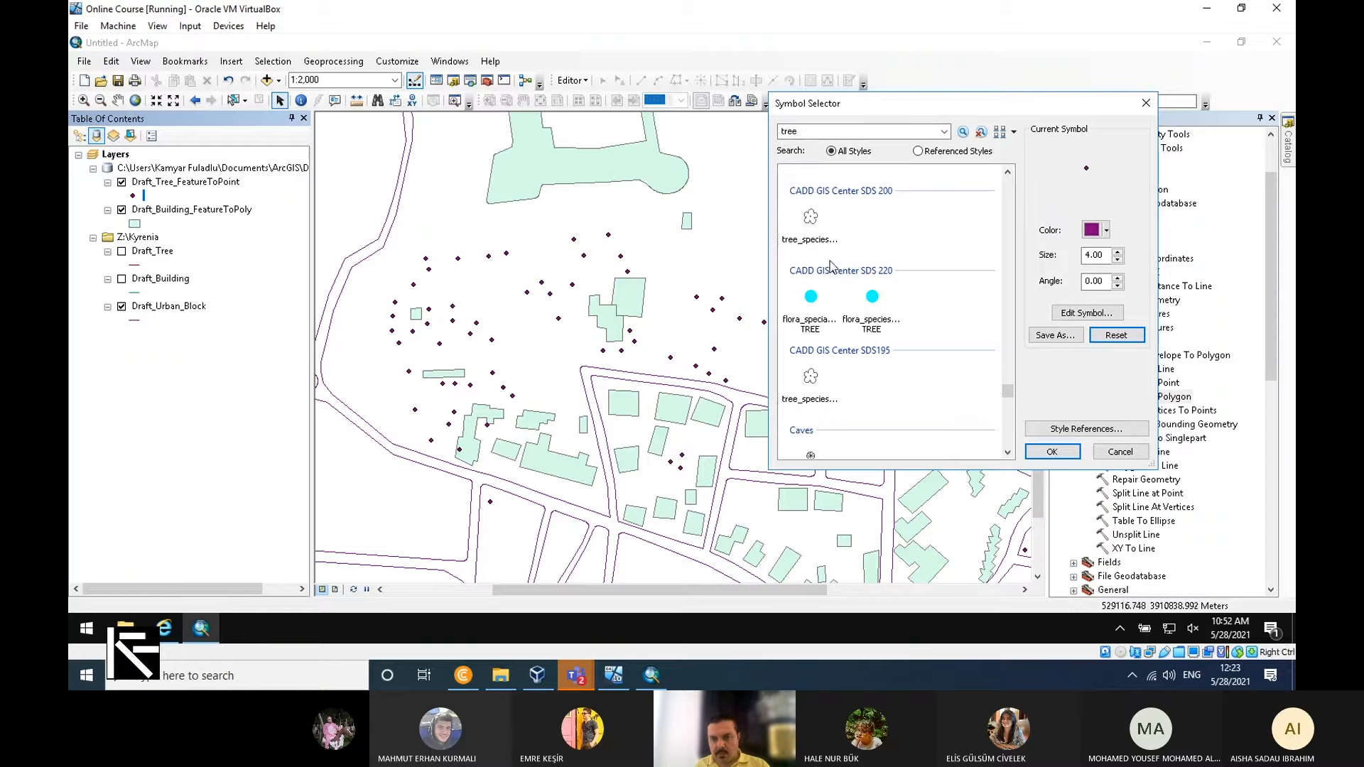
{"action": "left_click", "coordinate": [811, 226]}
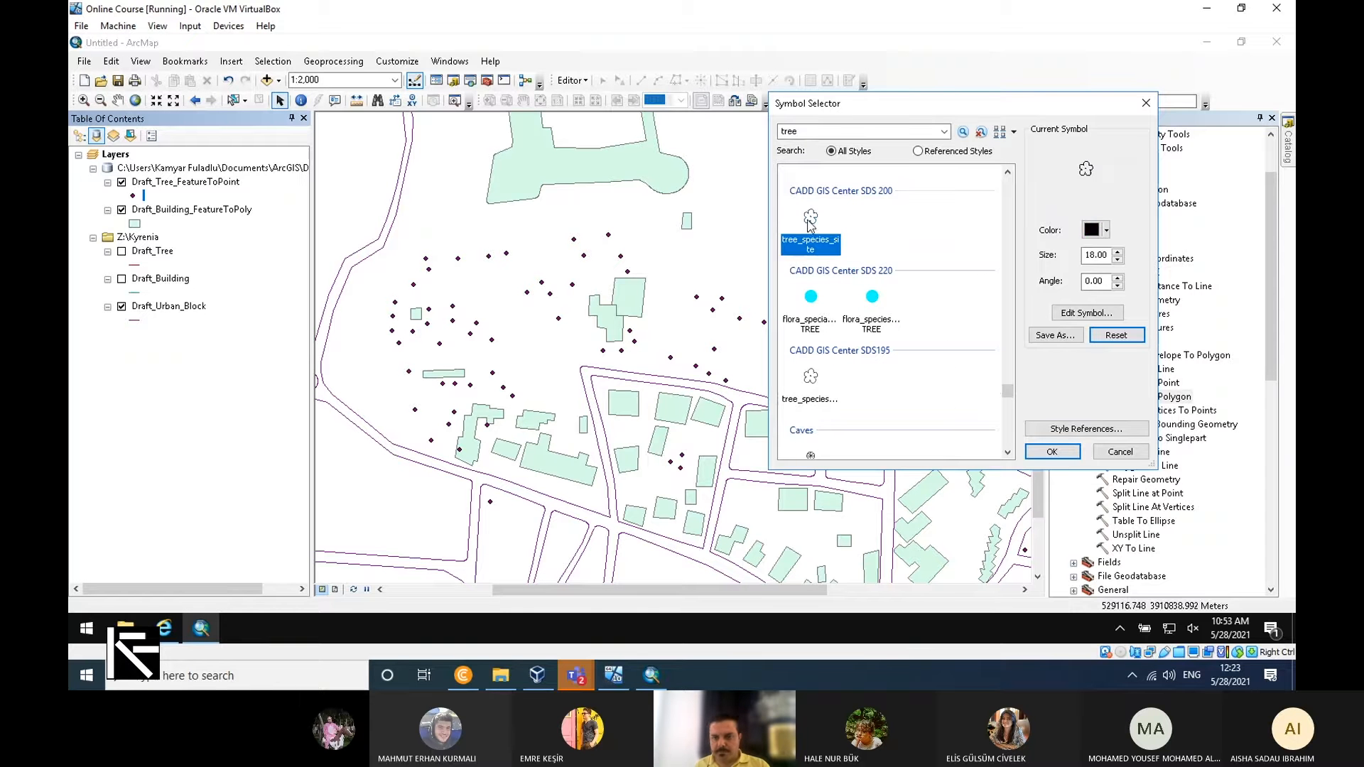
{"action": "left_click", "coordinate": [1053, 453]}
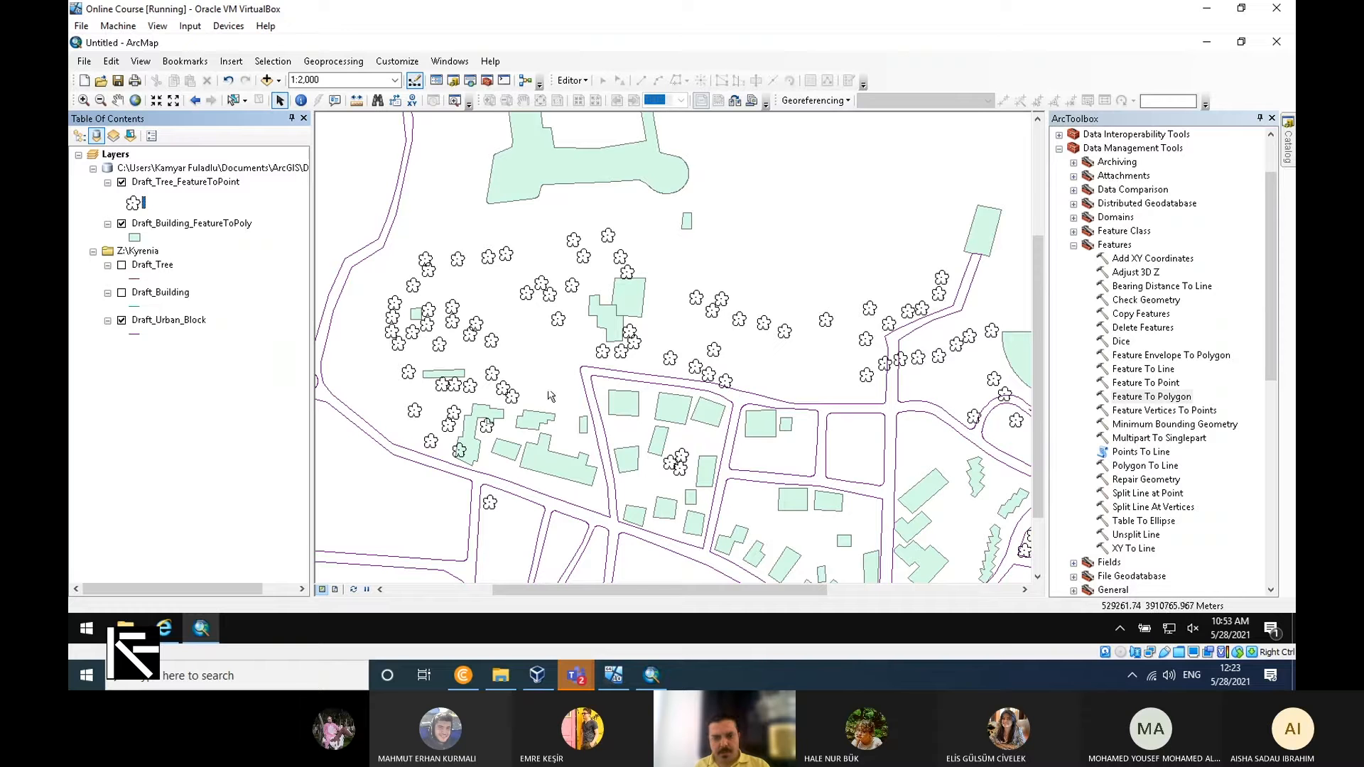
Search the symbols for "tree" and apply the Coconut Tree symbol from the Caves style to Draft_Tree_FeatureToPoint.
{"action": "left_click", "coordinate": [133, 203]}
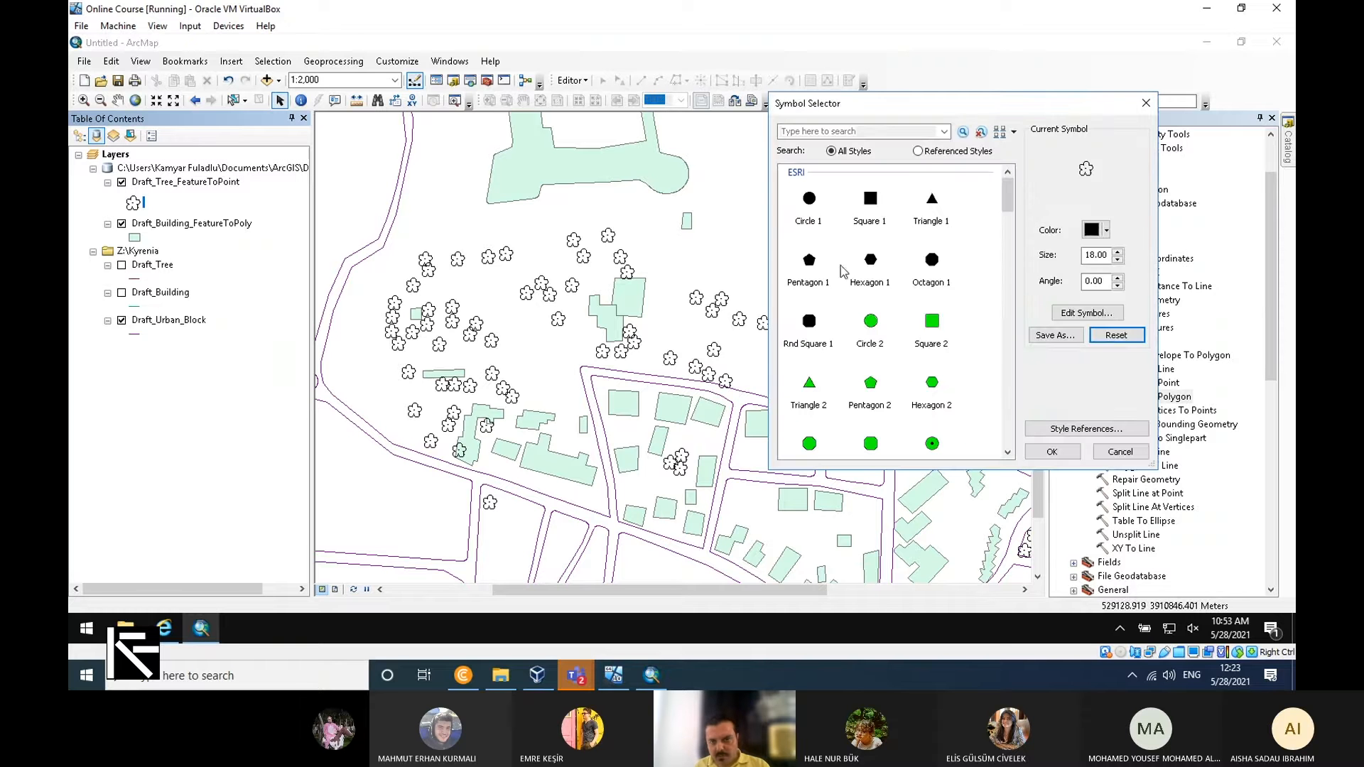
{"action": "left_click", "coordinate": [813, 131]}
{"action": "type", "text": "tr"}
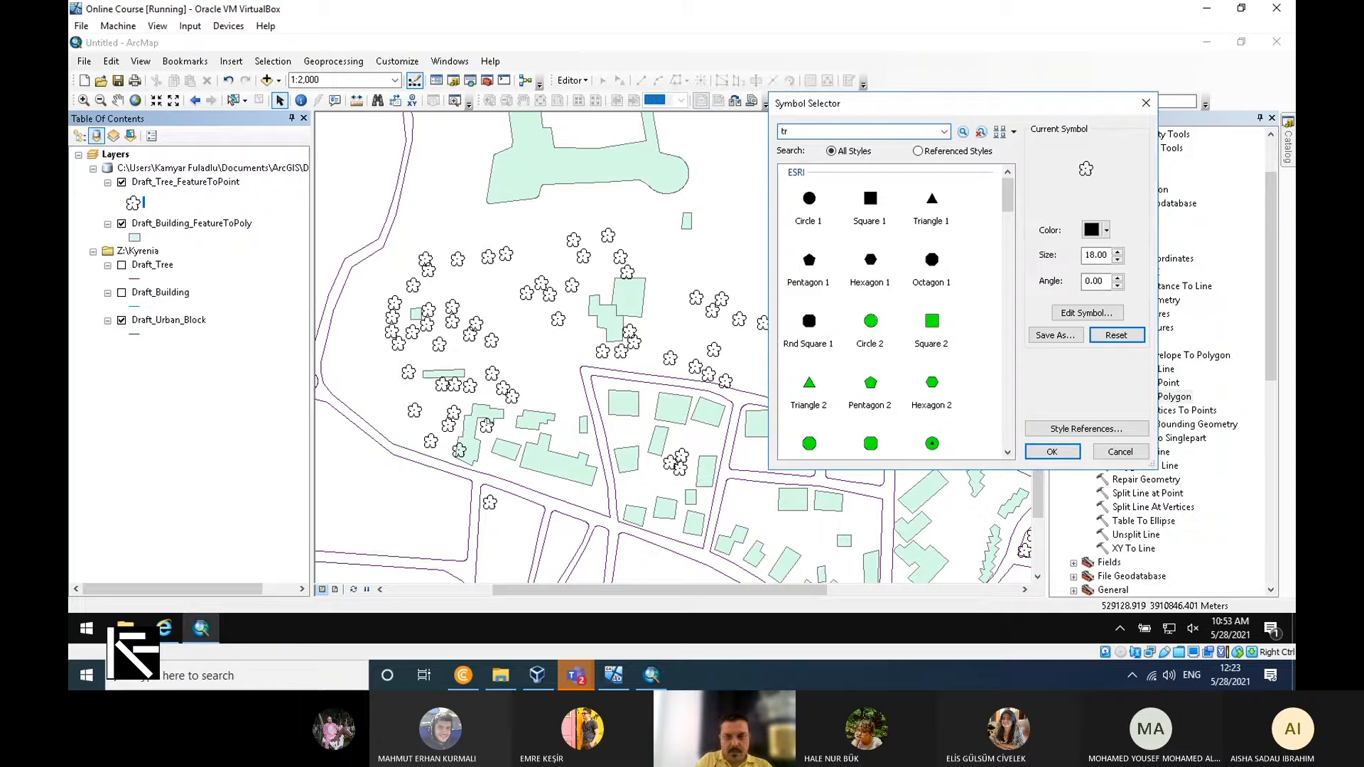
{"action": "type", "text": "ee"}
{"action": "key", "text": "Return"}
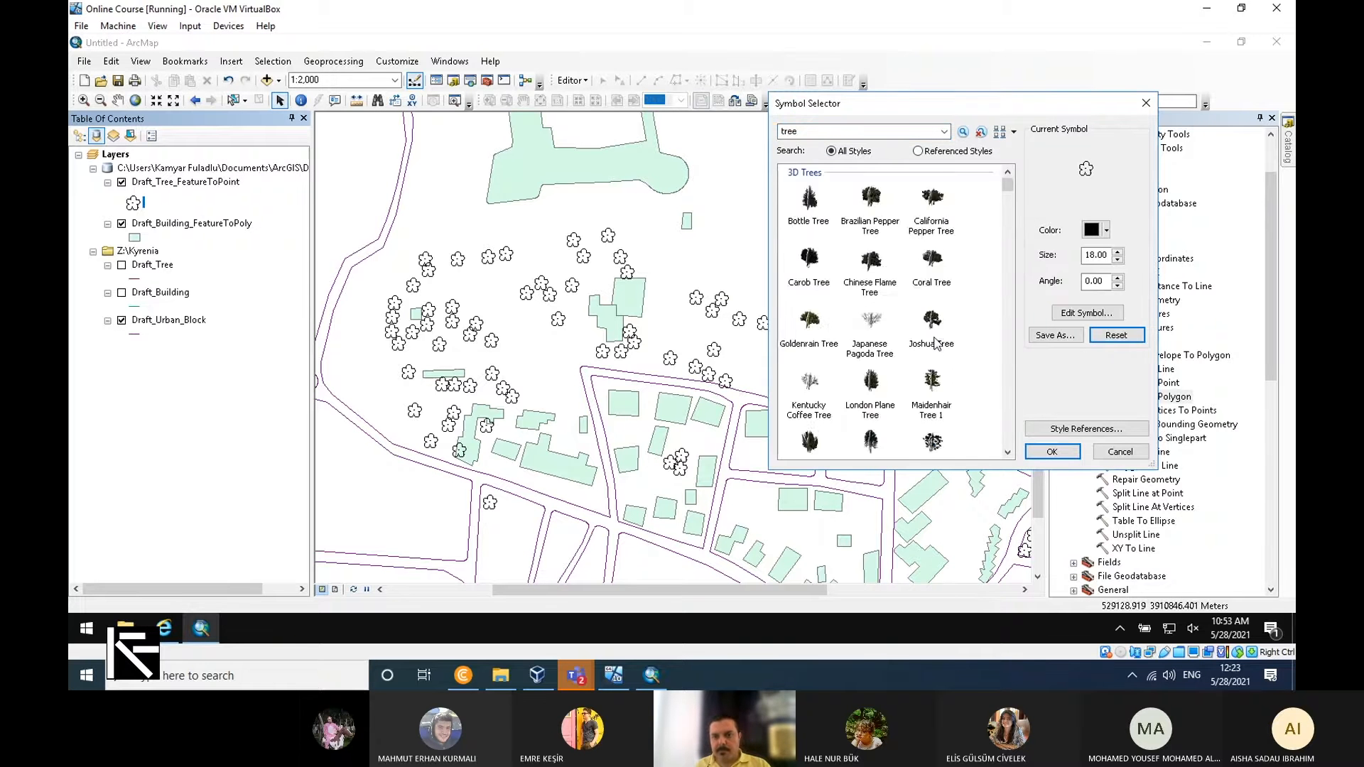
{"action": "scroll", "coordinate": [928, 360], "scroll_direction": "down", "scroll_amount": 3}
{"action": "left_click_drag", "start_coordinate": [1008, 197], "coordinate": [1016, 400]}
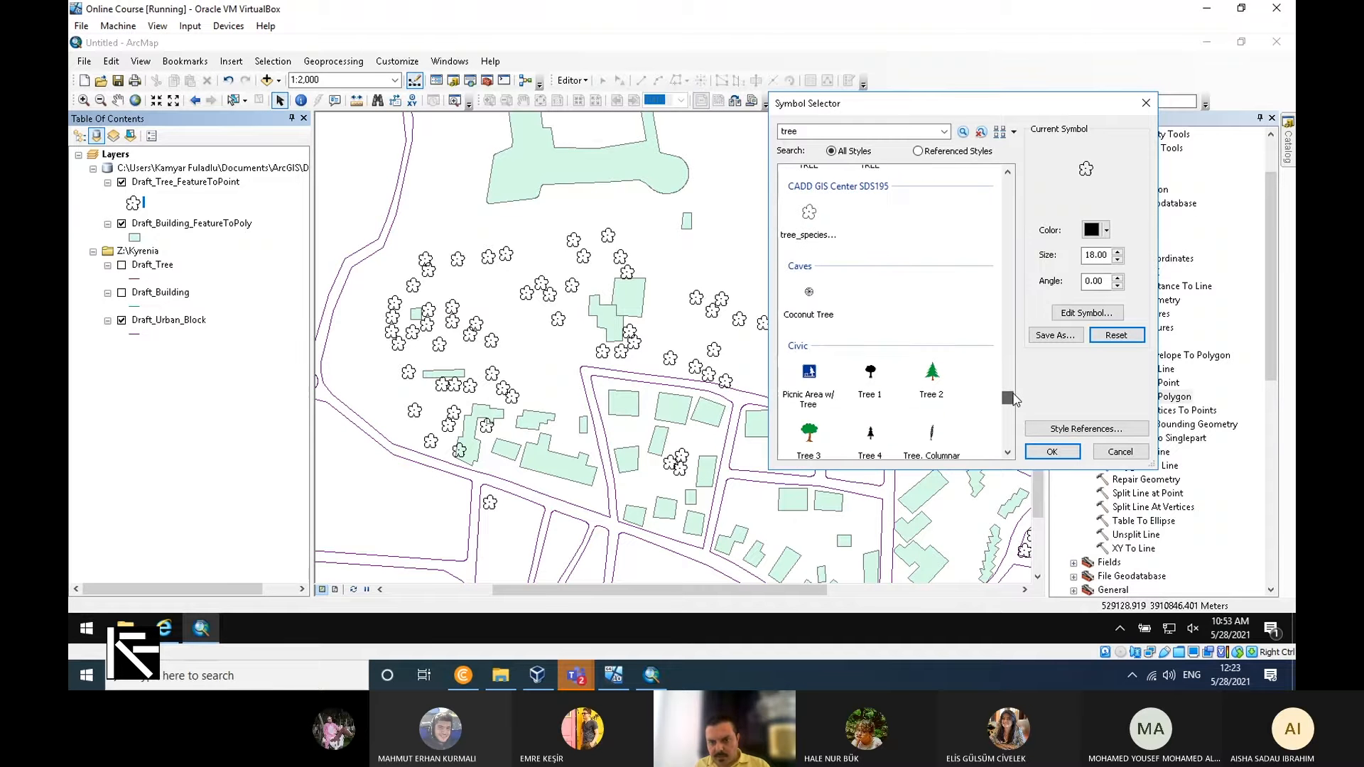
{"action": "double_click", "coordinate": [809, 296]}
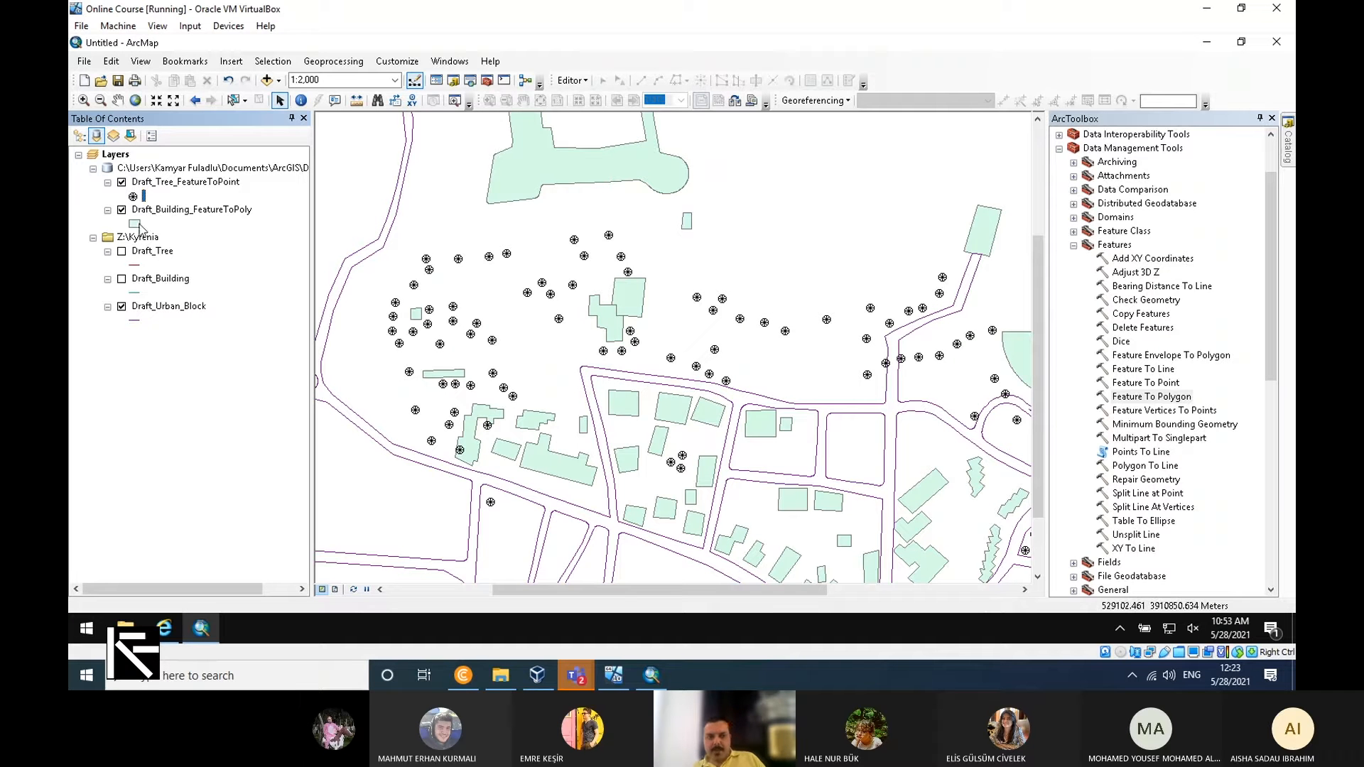
Examine the attribute table of Draft_Building_FeatureToPoly, close it, and review the full extent of the converted drawing.
{"action": "left_click", "coordinate": [188, 213]}
{"action": "right_click", "coordinate": [188, 214]}
{"action": "left_click", "coordinate": [256, 260]}
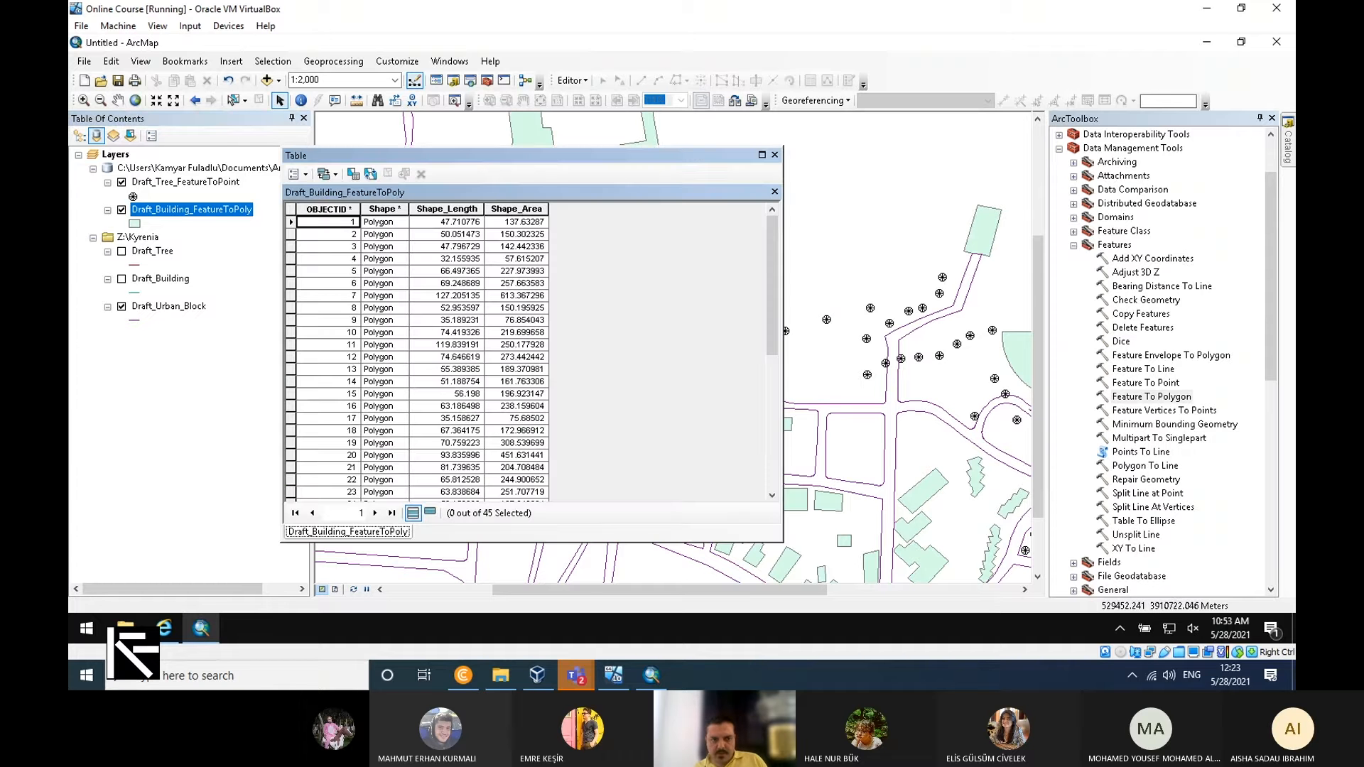
{"action": "left_click", "coordinate": [776, 155]}
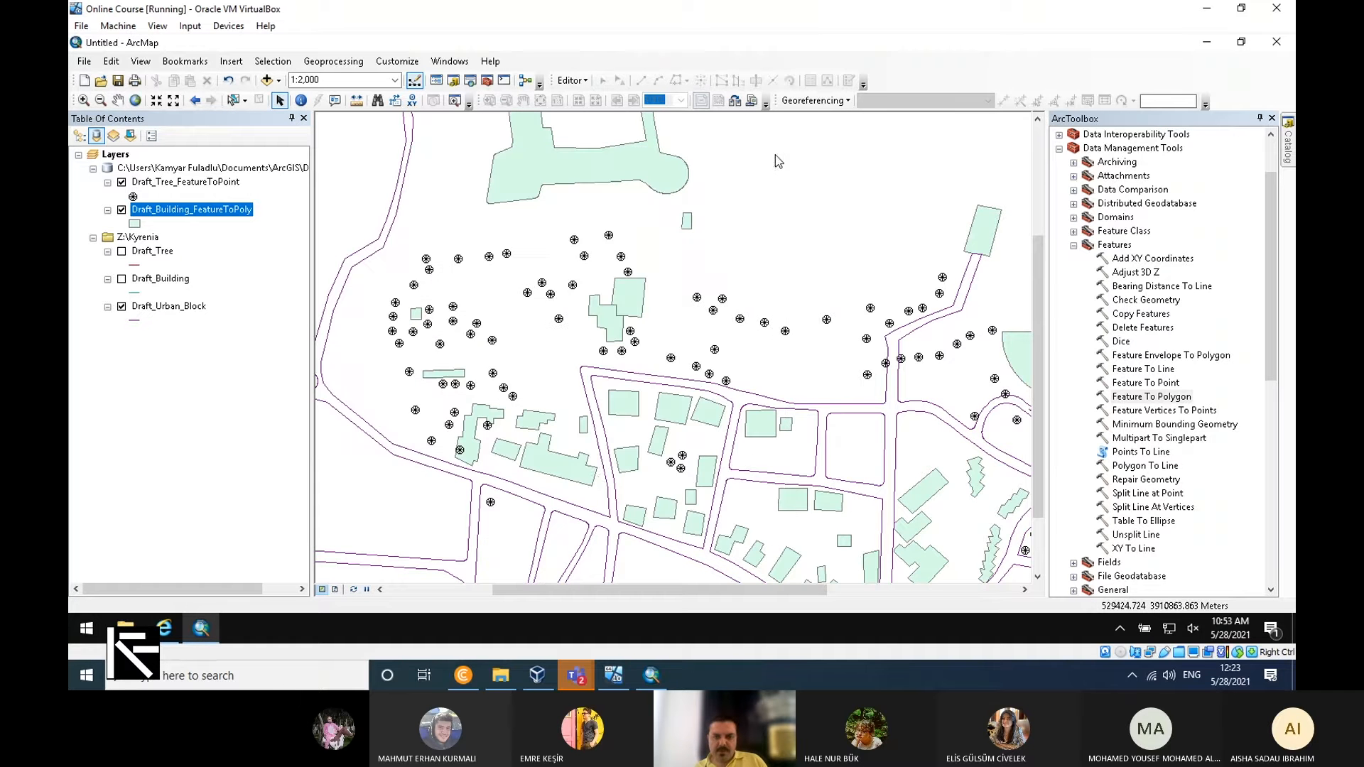
{"action": "scroll", "coordinate": [605, 482], "scroll_direction": "up", "scroll_amount": 1}
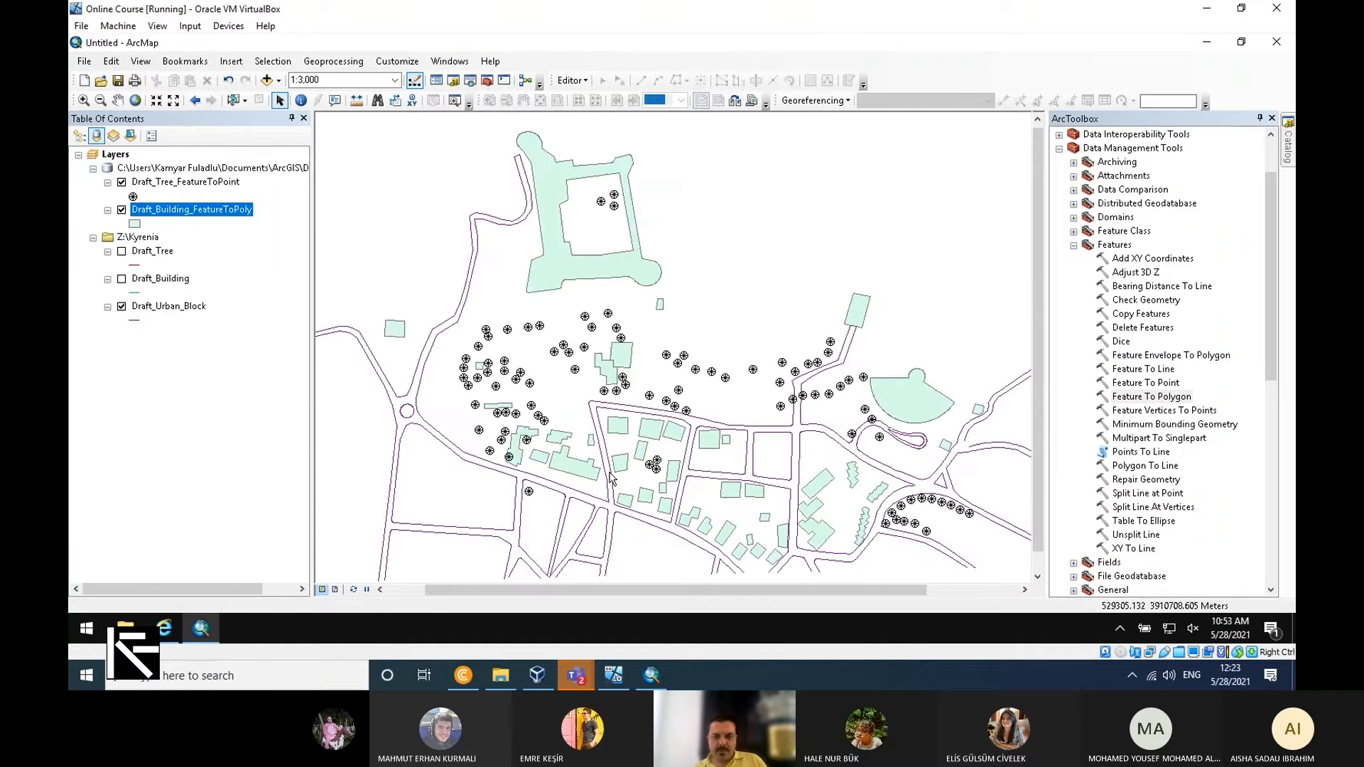
{"action": "scroll", "coordinate": [610, 480], "scroll_direction": "up", "scroll_amount": 1}
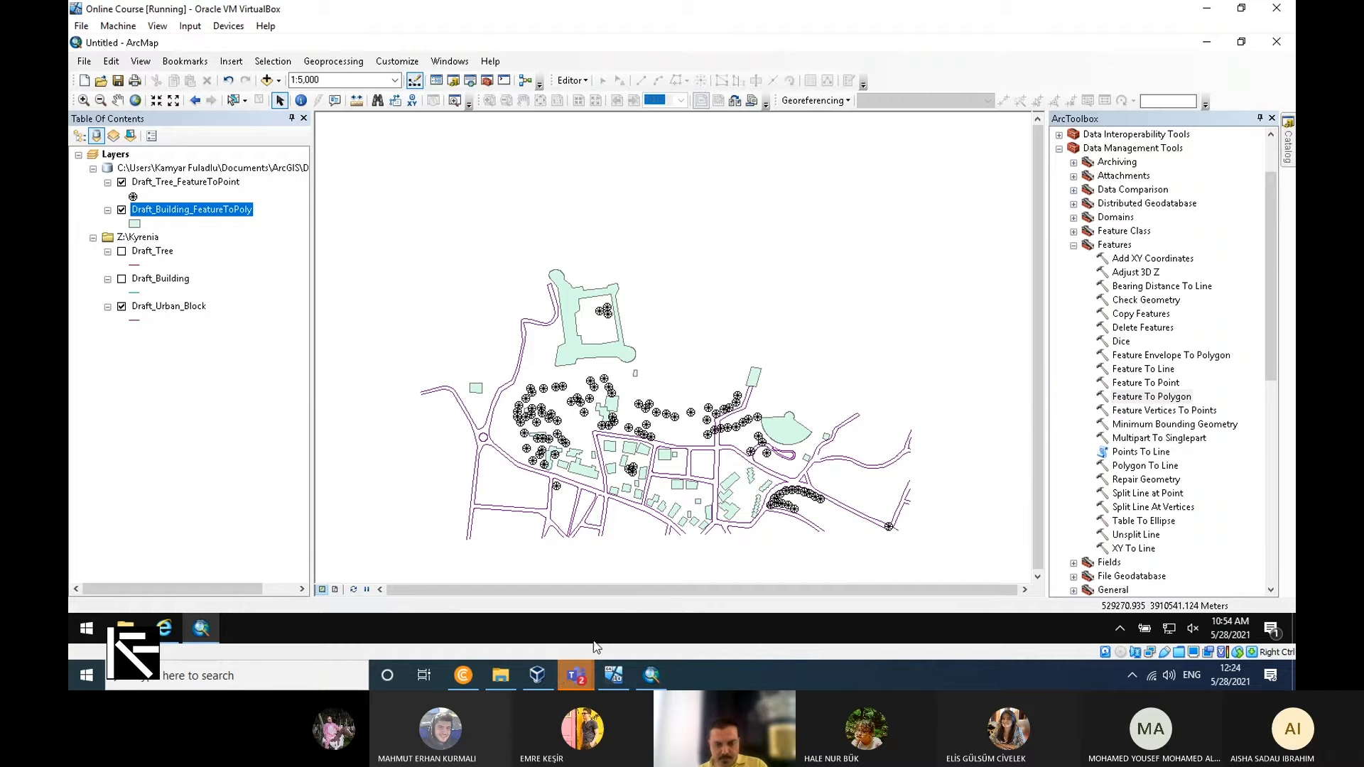
Switch from ArcMap to the Microsoft Teams window of the 8th. meeting for Arch383 Spring 2020-21.
{"action": "mouse_move", "coordinate": [576, 681]}
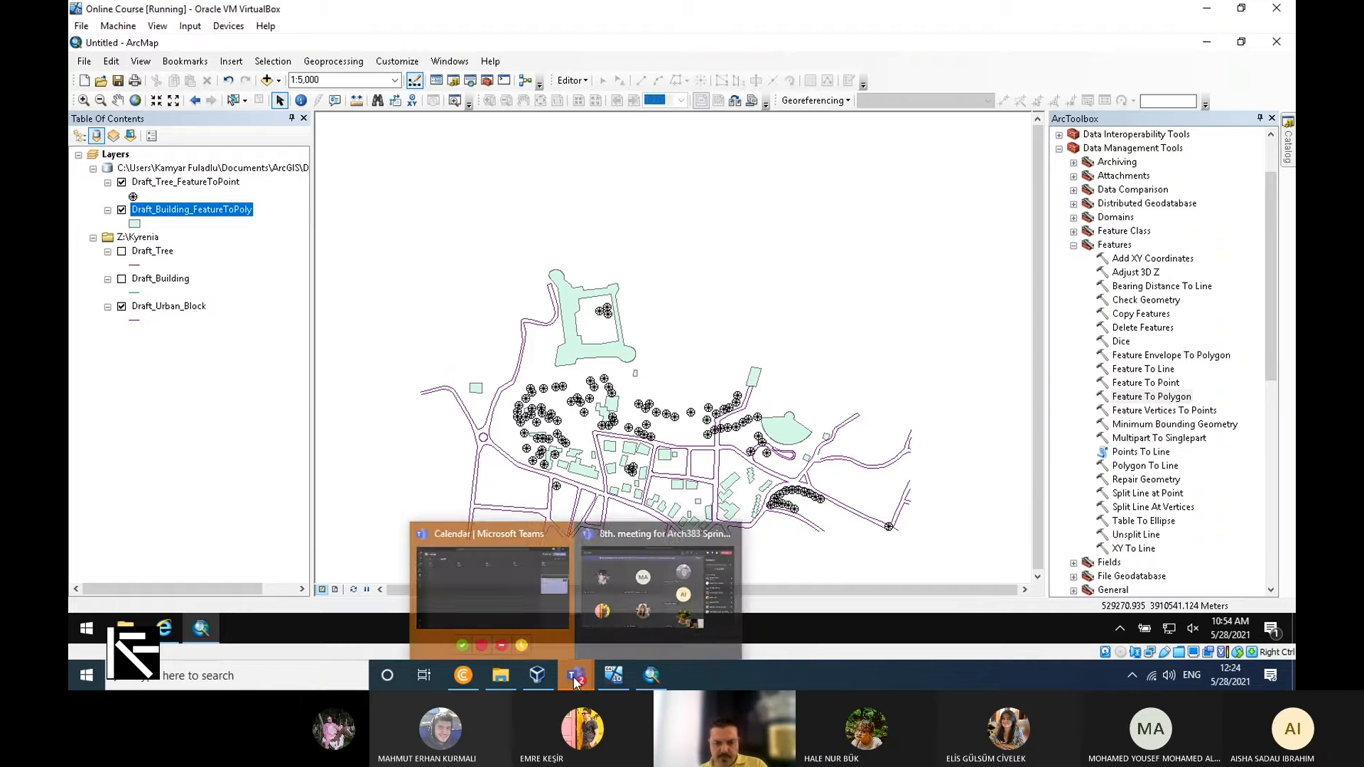
{"action": "mouse_move", "coordinate": [617, 640]}
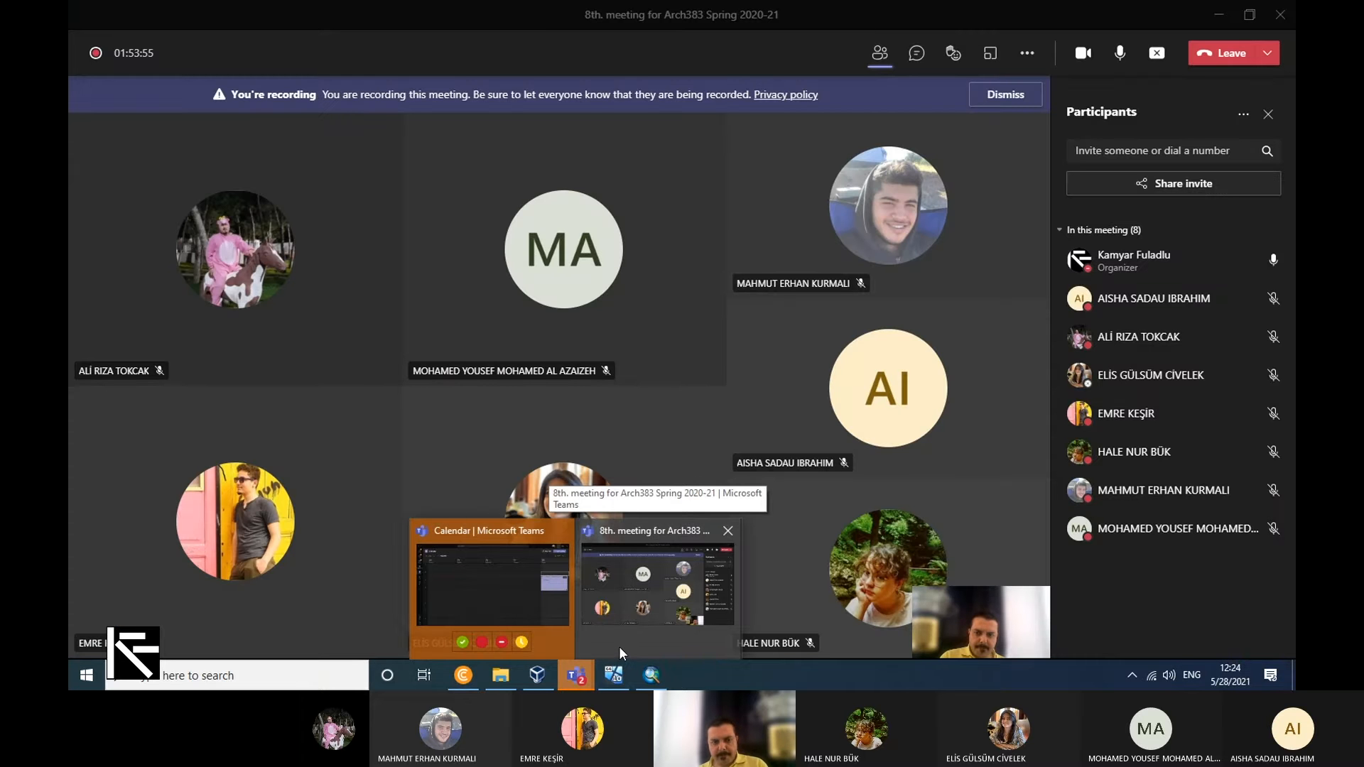
{"action": "left_click", "coordinate": [625, 645]}
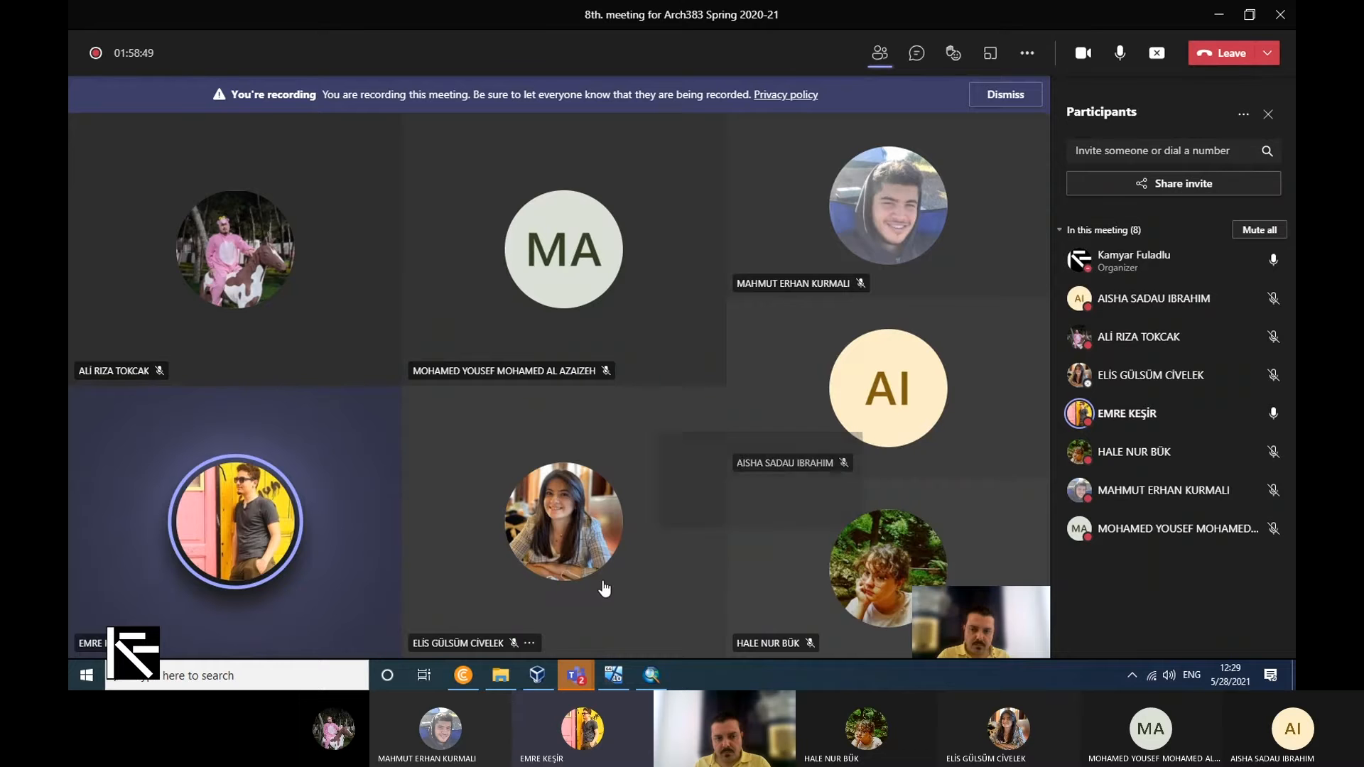
{"action": "mouse_move", "coordinate": [604, 587]}
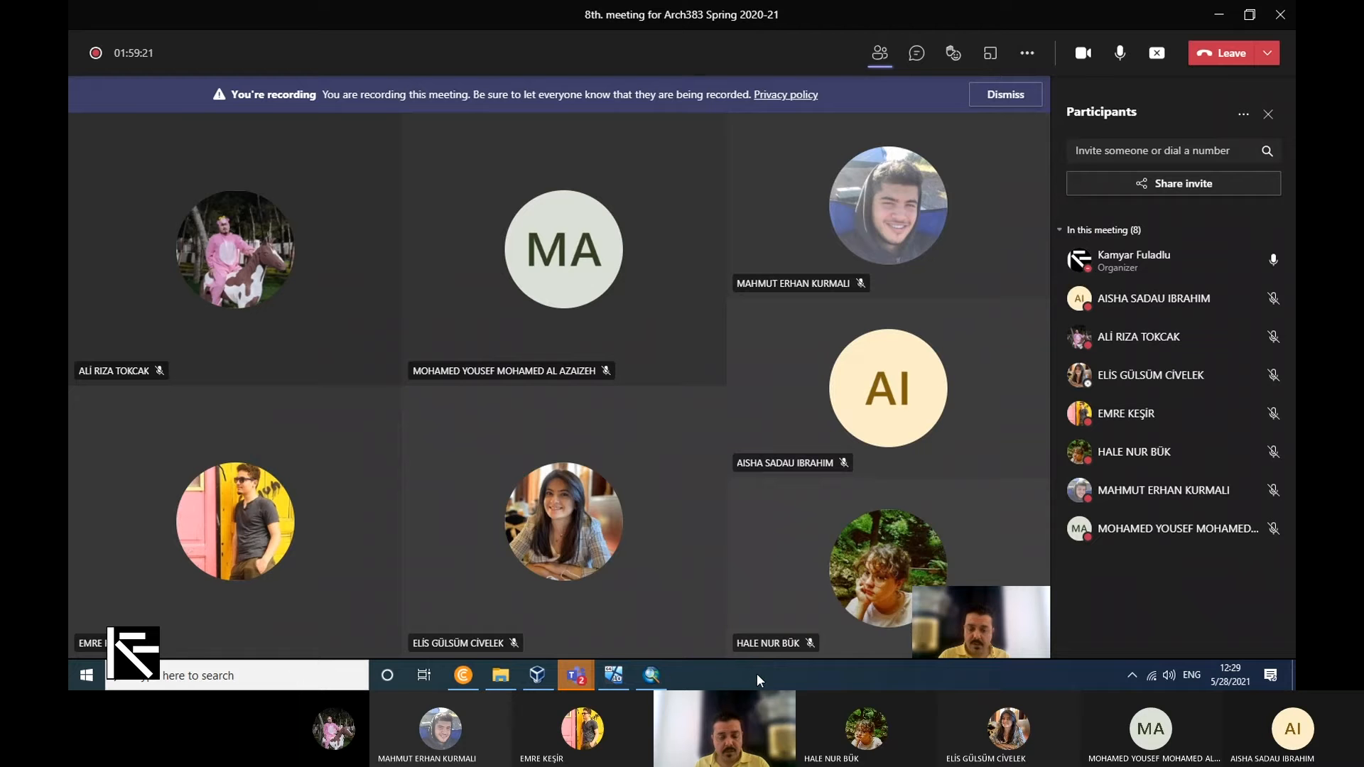
{"action": "mouse_move", "coordinate": [784, 644]}
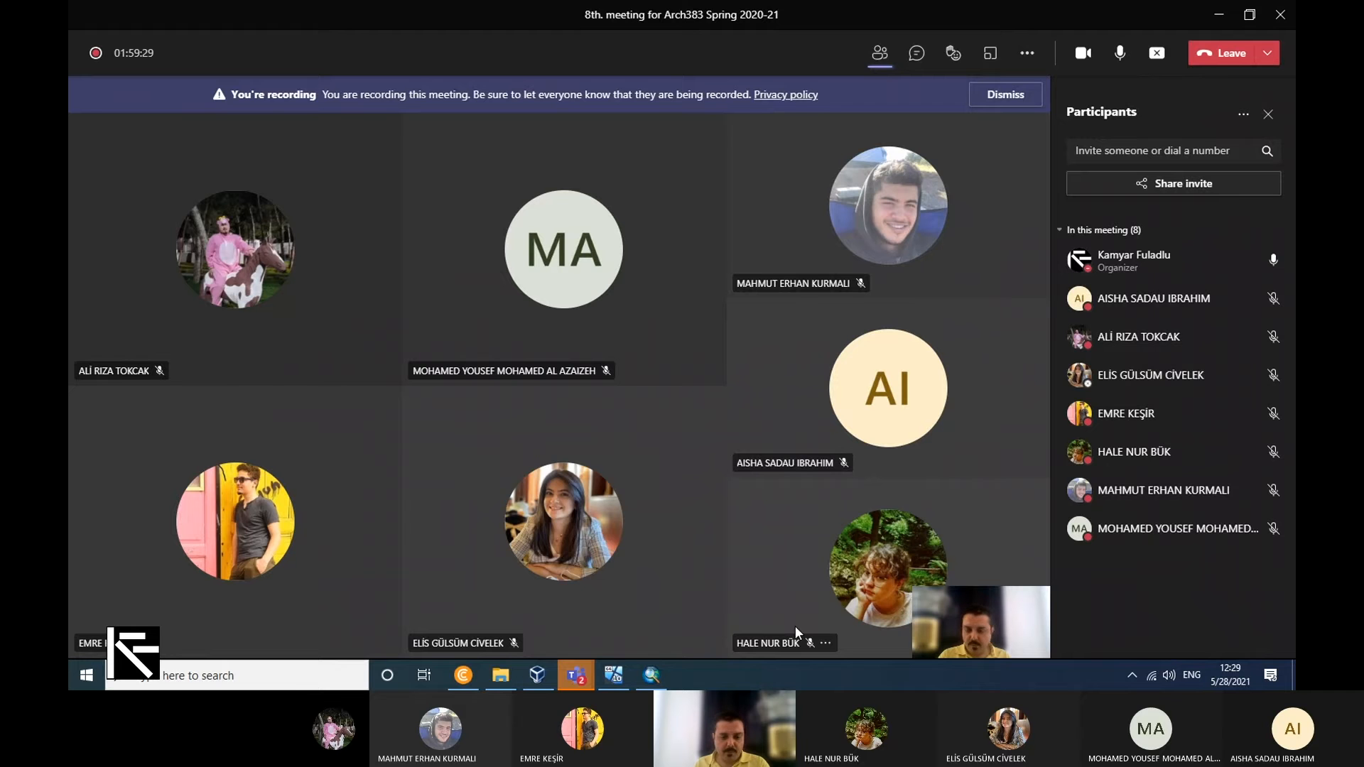
{"action": "mouse_move", "coordinate": [652, 675]}
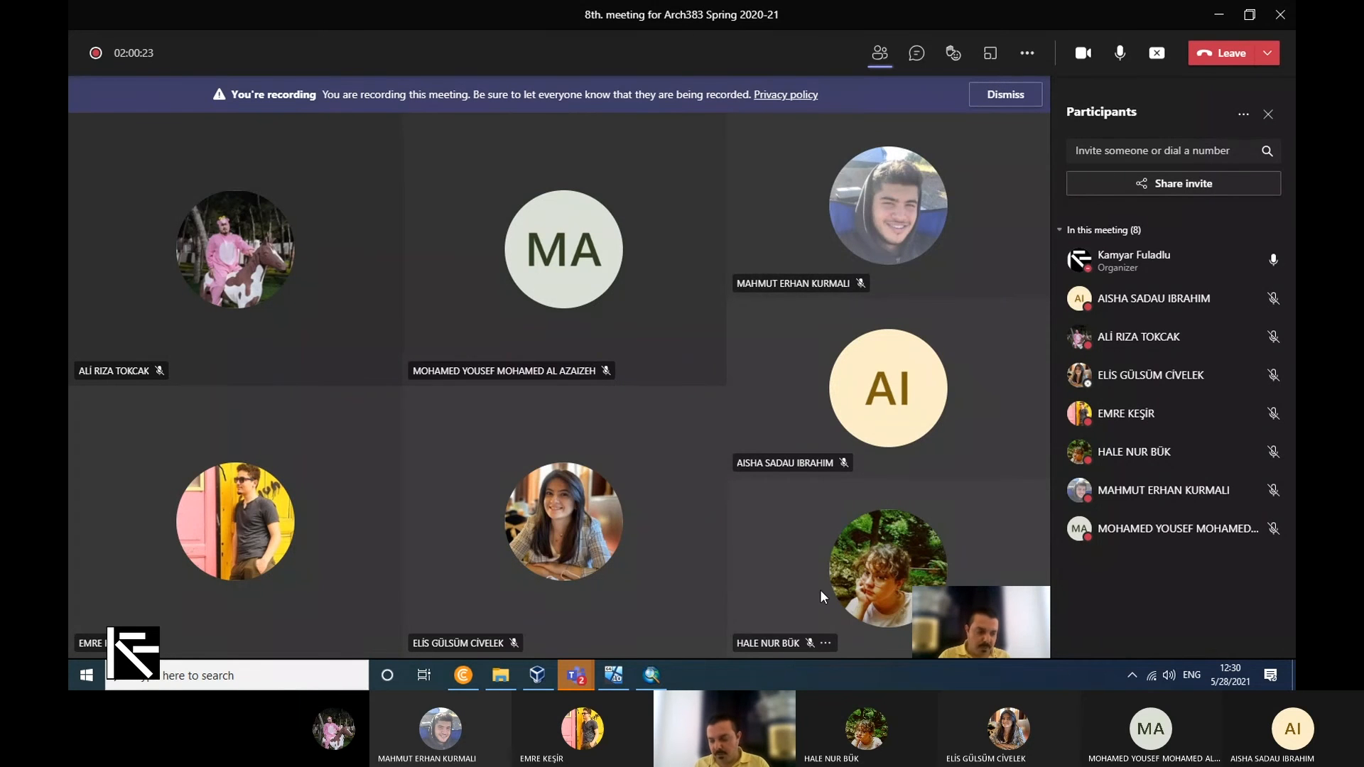
{"action": "mouse_move", "coordinate": [885, 540]}
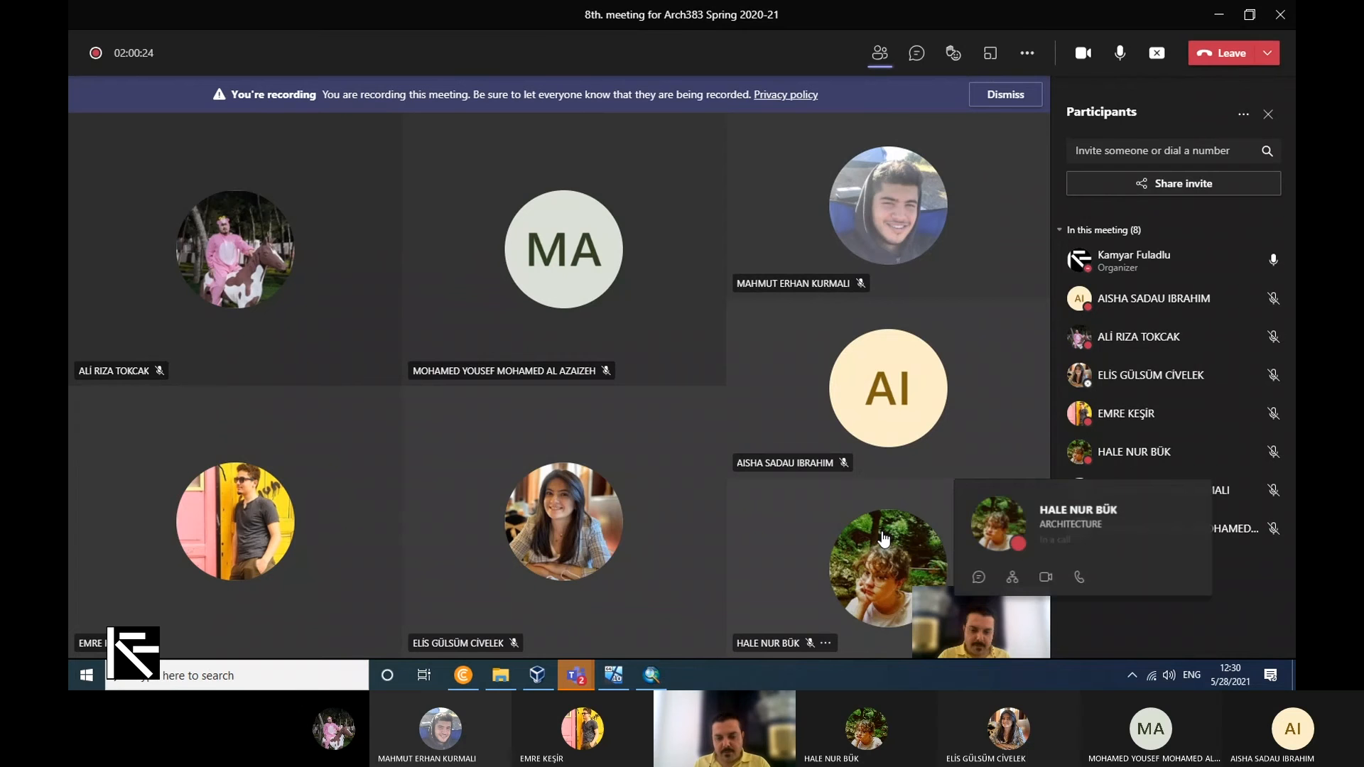